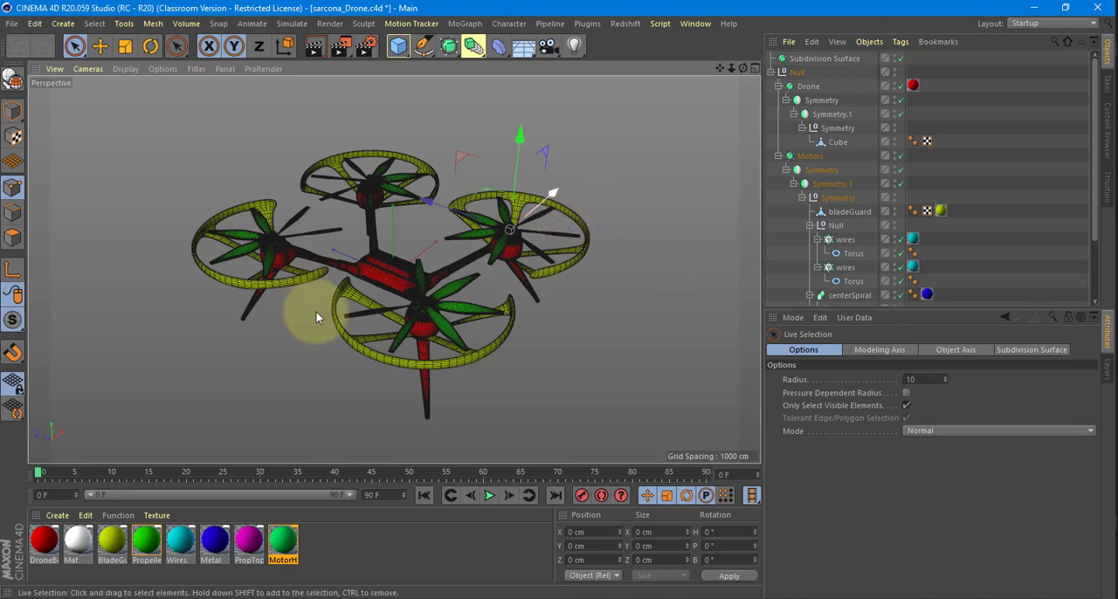
# Save the project as a new file named sarcona_Drone2.c4d.
pyautogui.keyDown('alt'); pyautogui.moveTo(600, 260); pyautogui.dragTo(584, 288); pyautogui.keyUp('alt')
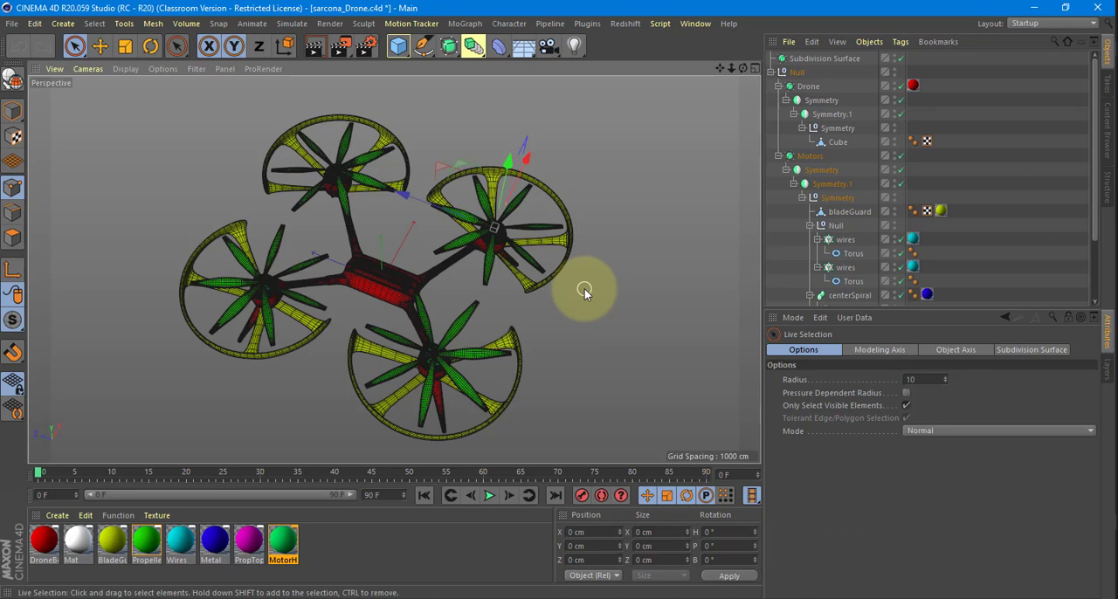
pyautogui.keyDown('alt'); pyautogui.moveTo(584, 288); pyautogui.dragTo(617, 194); pyautogui.keyUp('alt')
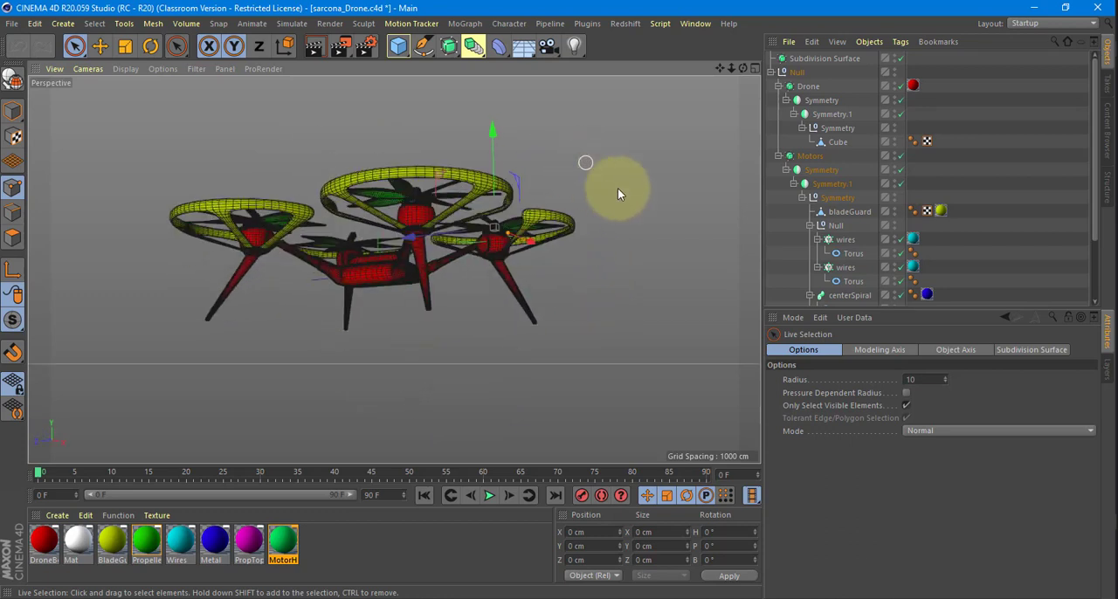
pyautogui.click(34, 24)
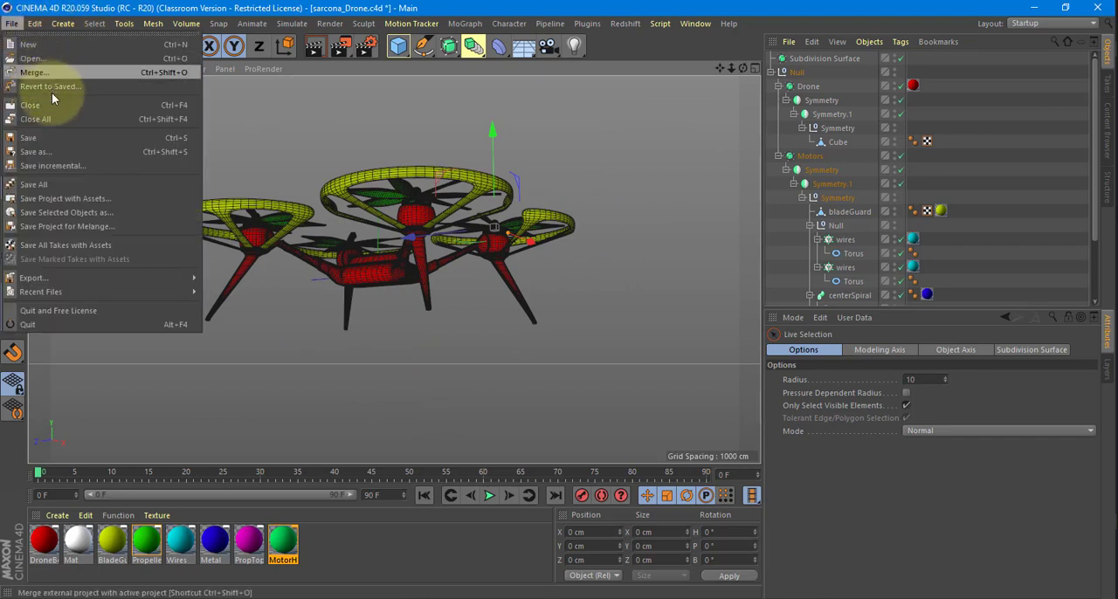
pyautogui.click(281, 182)
pyautogui.hotkey('ctrl', 'shift', 's')
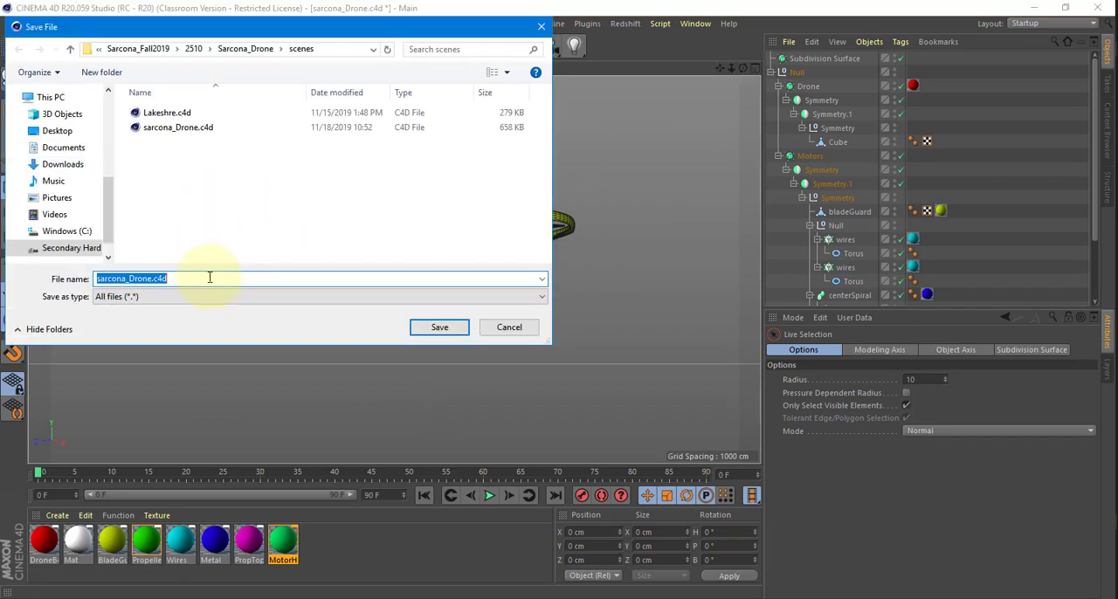
pyautogui.click(154, 278)
pyautogui.write('2')
pyautogui.press('Return')
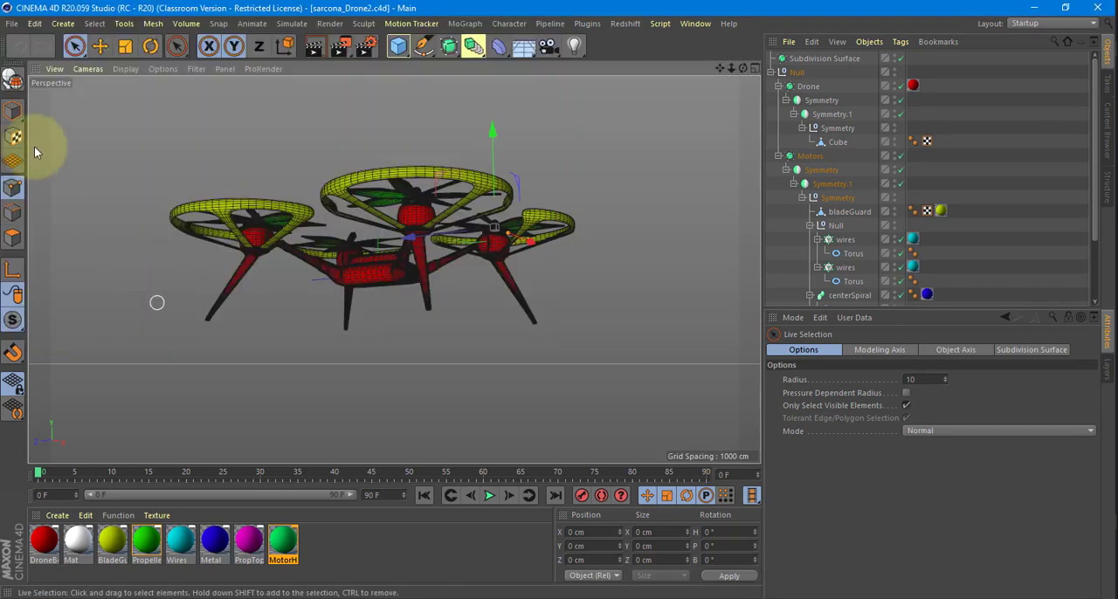
# Reopen the recent sarcona_Drone.c4d project and close it without saving its changes.
pyautogui.click(12, 23)
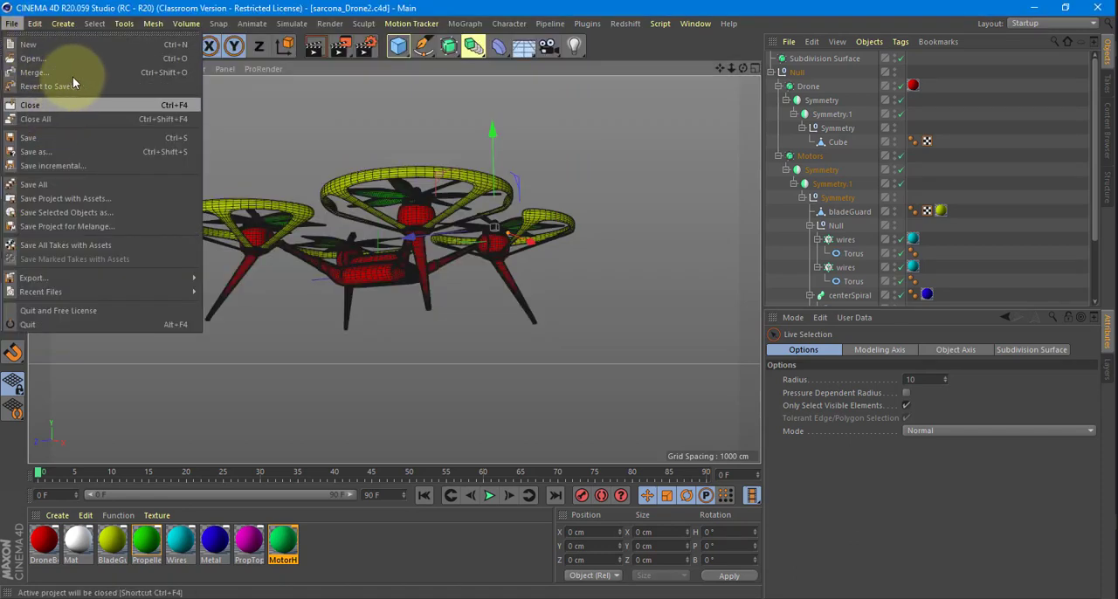
pyautogui.moveTo(175, 292)
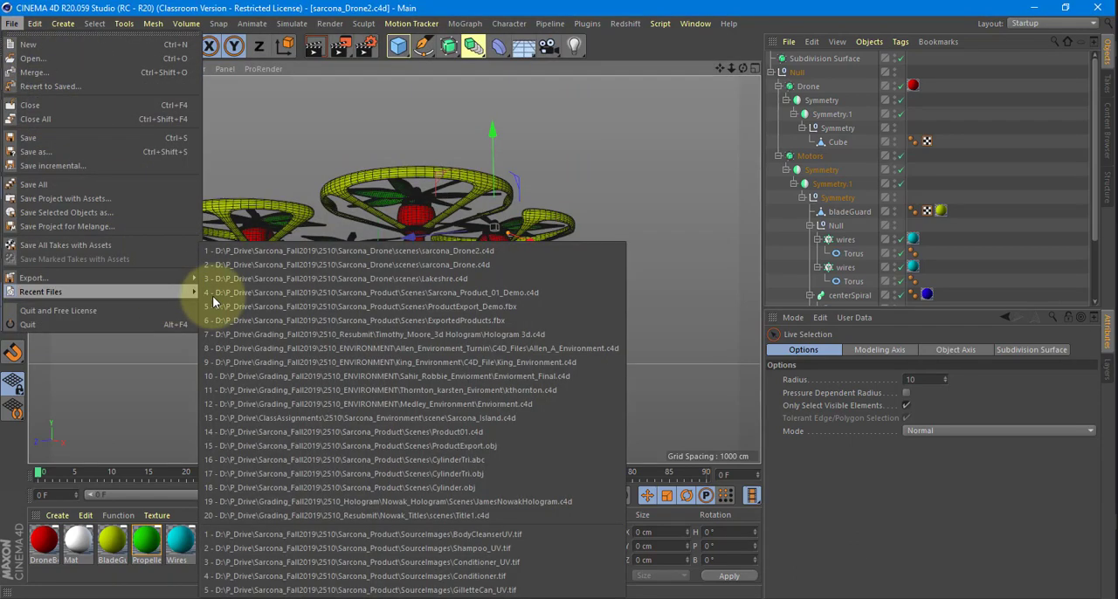
pyautogui.click(289, 265)
pyautogui.keyDown('alt'); pyautogui.moveTo(616, 329); pyautogui.dragTo(602, 115); pyautogui.keyUp('alt')
pyautogui.hotkey('ctrl', 'F4')
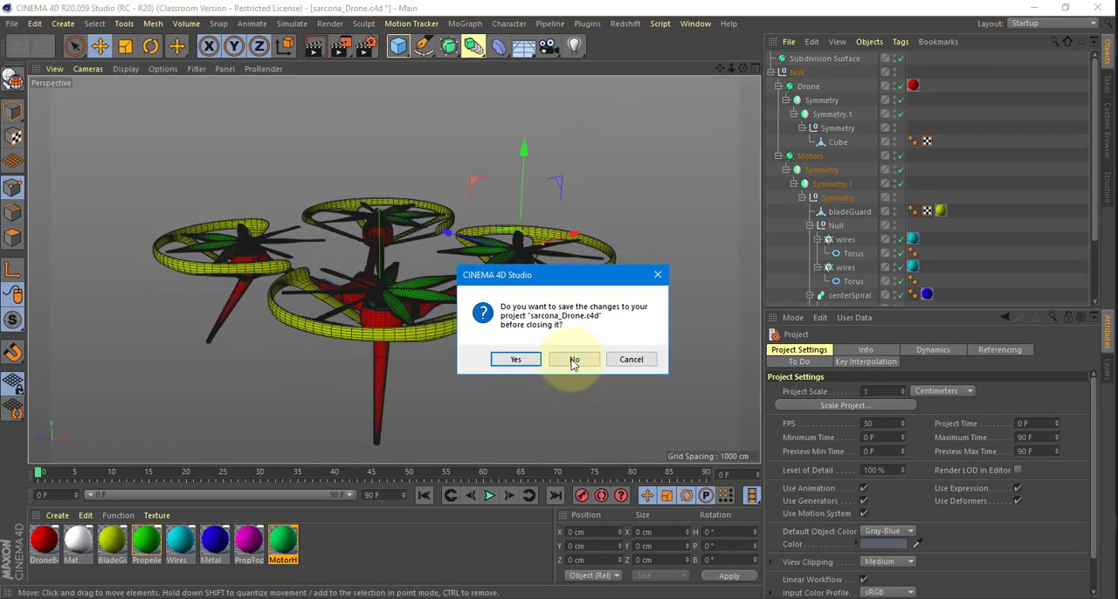
pyautogui.click(571, 361)
# Look over the drone from several angles and review the Drone and Motors subdivision surface hierarchies.
pyautogui.keyDown('alt'); pyautogui.moveTo(640, 233); pyautogui.dragTo(656, 279); pyautogui.keyUp('alt')
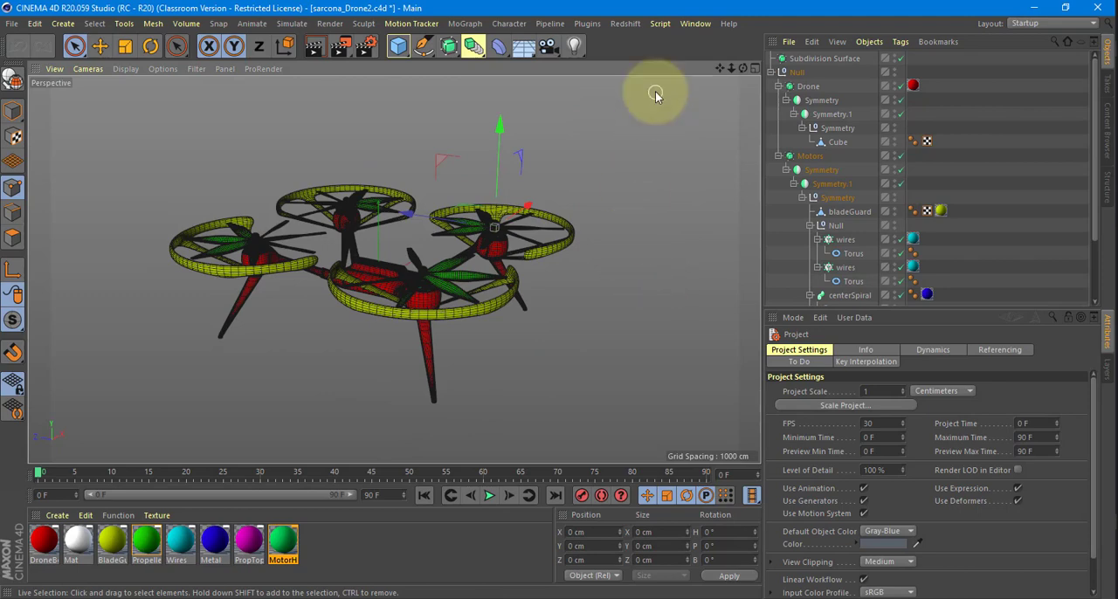
pyautogui.keyDown('alt'); pyautogui.moveTo(538, 216); pyautogui.dragTo(485, 340); pyautogui.keyUp('alt')
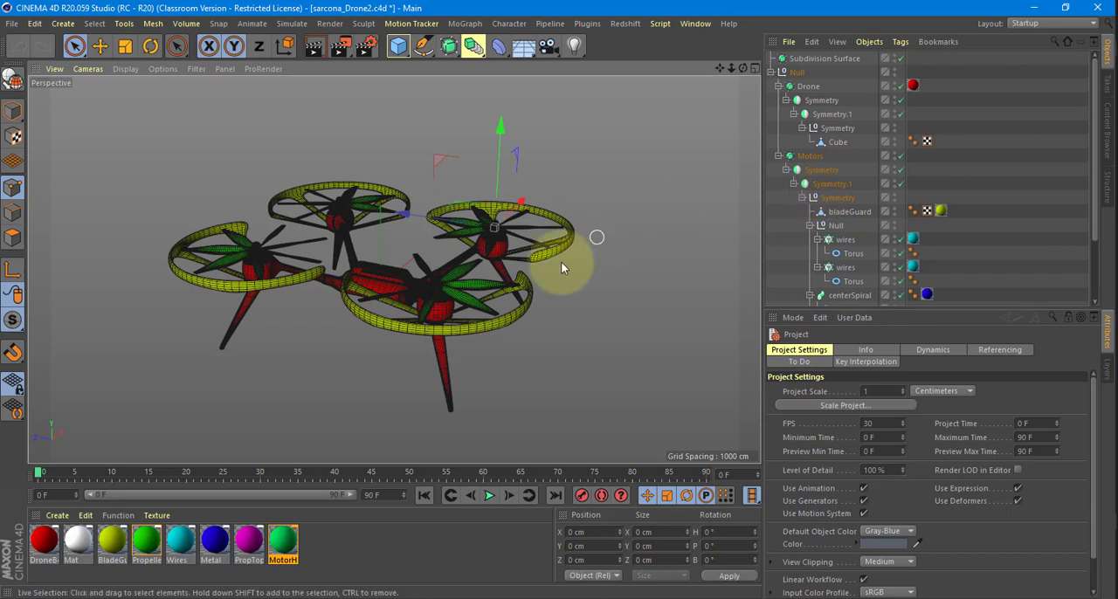
pyautogui.keyDown('alt'); pyautogui.moveTo(561, 254); pyautogui.dragTo(461, 262); pyautogui.keyUp('alt')
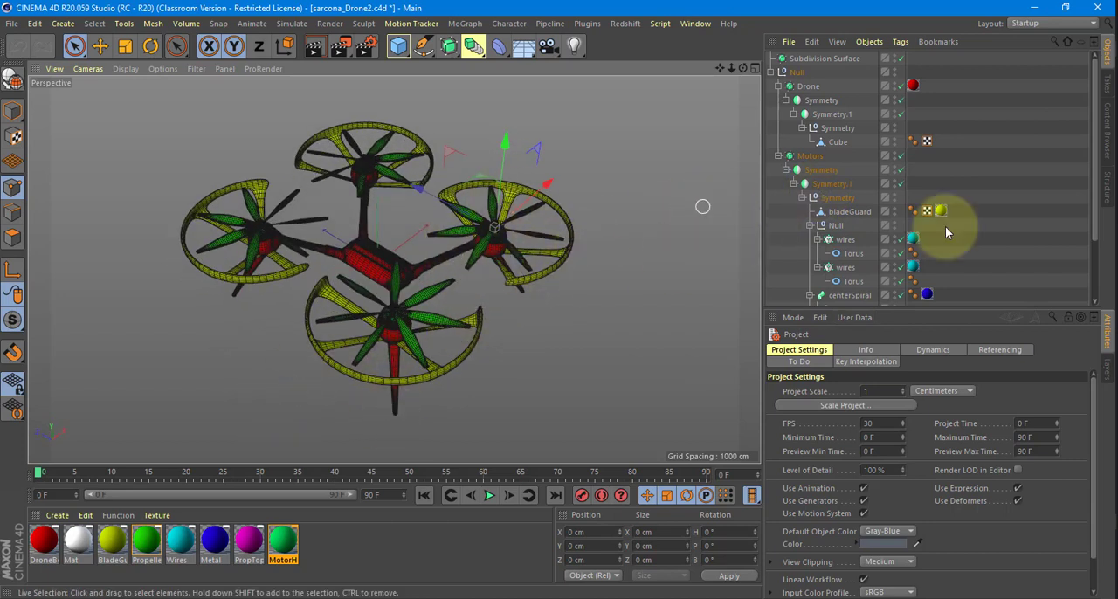
pyautogui.scroll(-3, 908, 224)
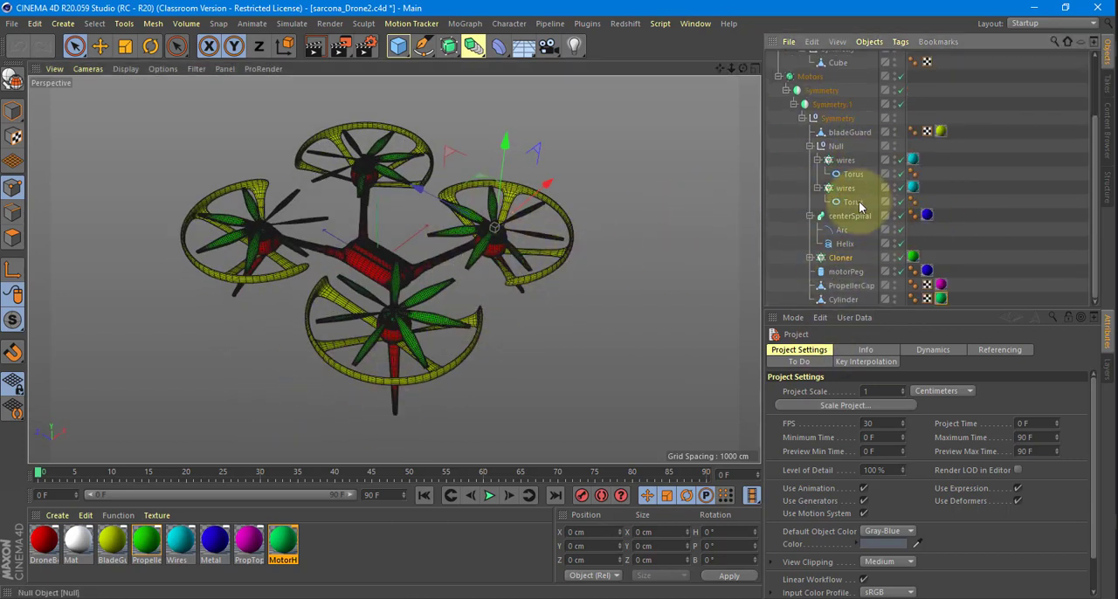
pyautogui.scroll(3, 855, 195)
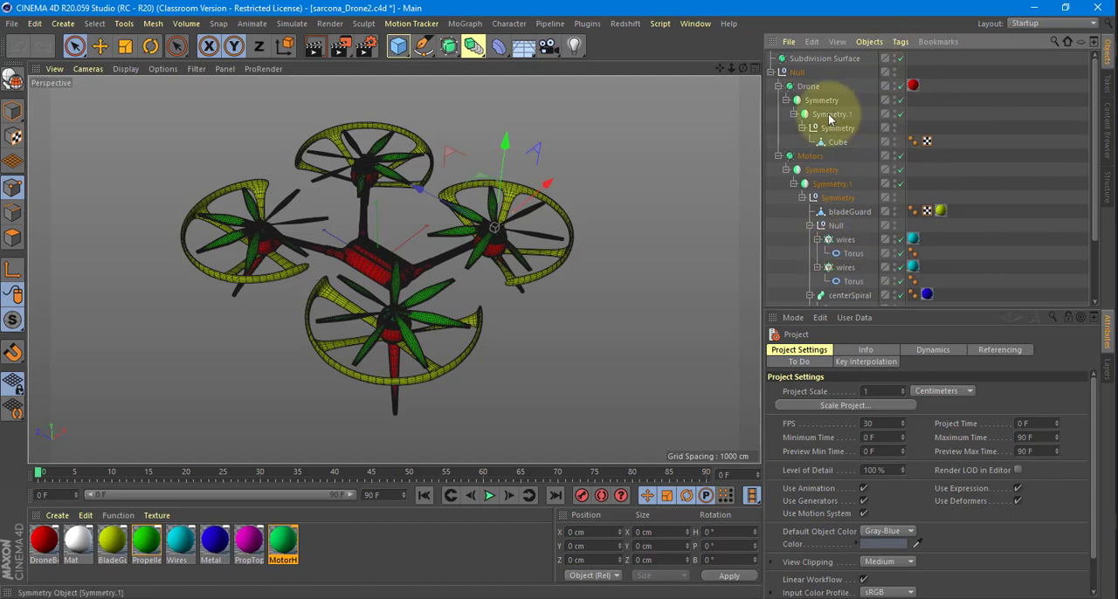
pyautogui.click(806, 88)
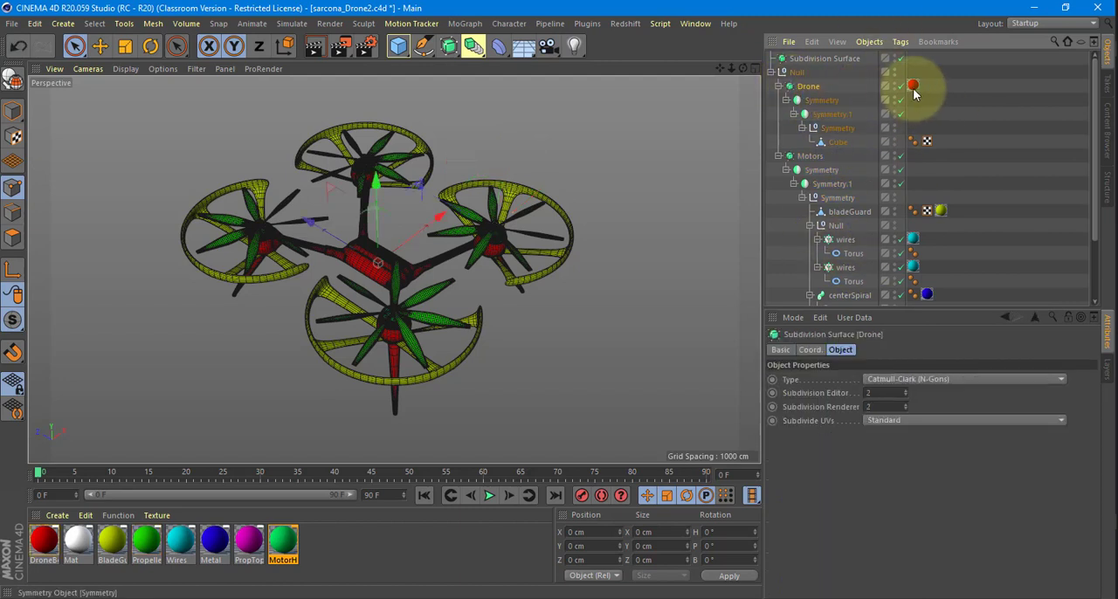
pyautogui.click(812, 156)
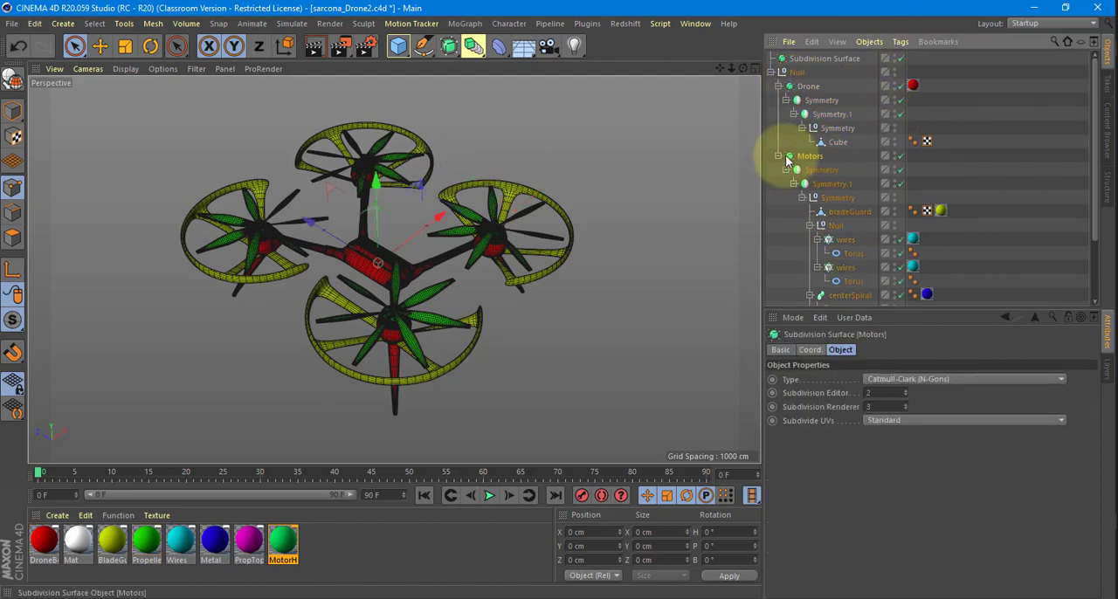
# Collapse the Null, centerSpiral and Cloner groups inside the Motors hierarchy.
pyautogui.click(778, 155)
pyautogui.click(778, 87)
pyautogui.click(778, 87)
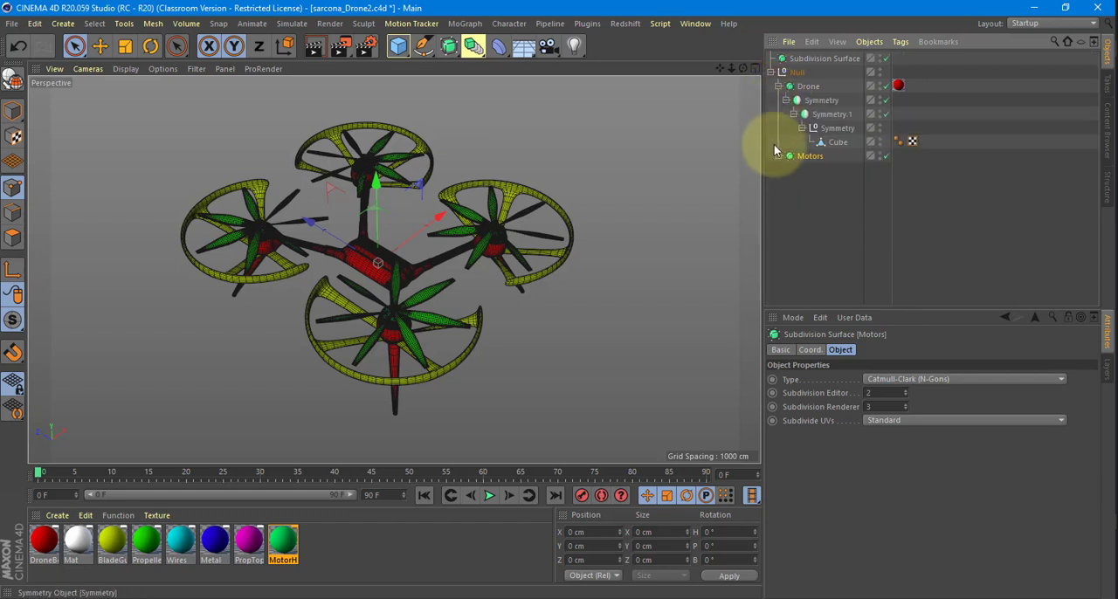
pyautogui.click(778, 155)
pyautogui.click(787, 171)
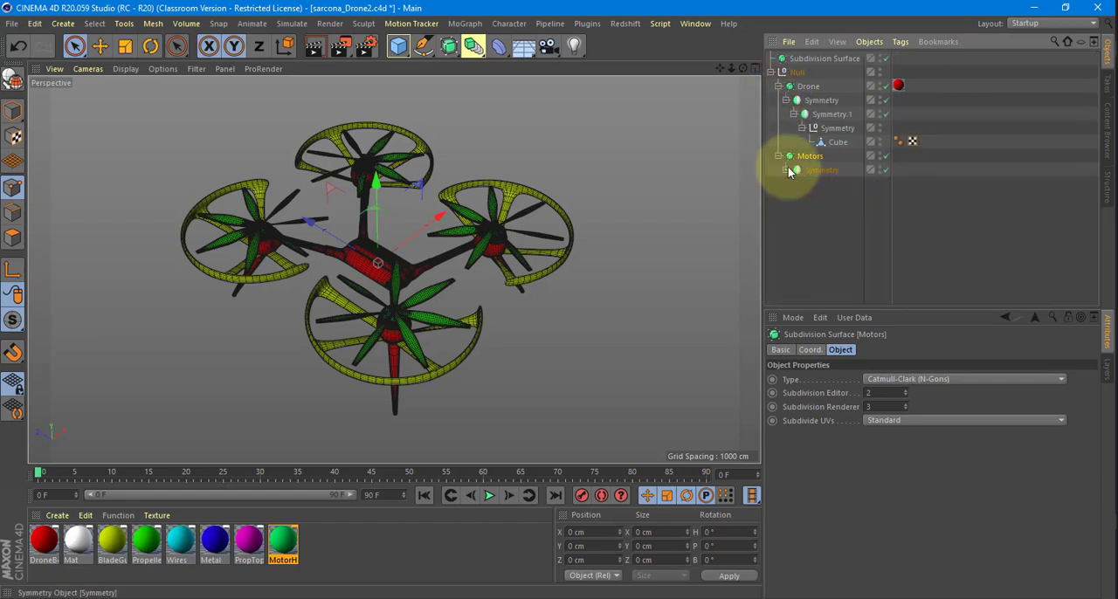
pyautogui.click(787, 170)
pyautogui.scroll(-2, 812, 265)
pyautogui.click(809, 257)
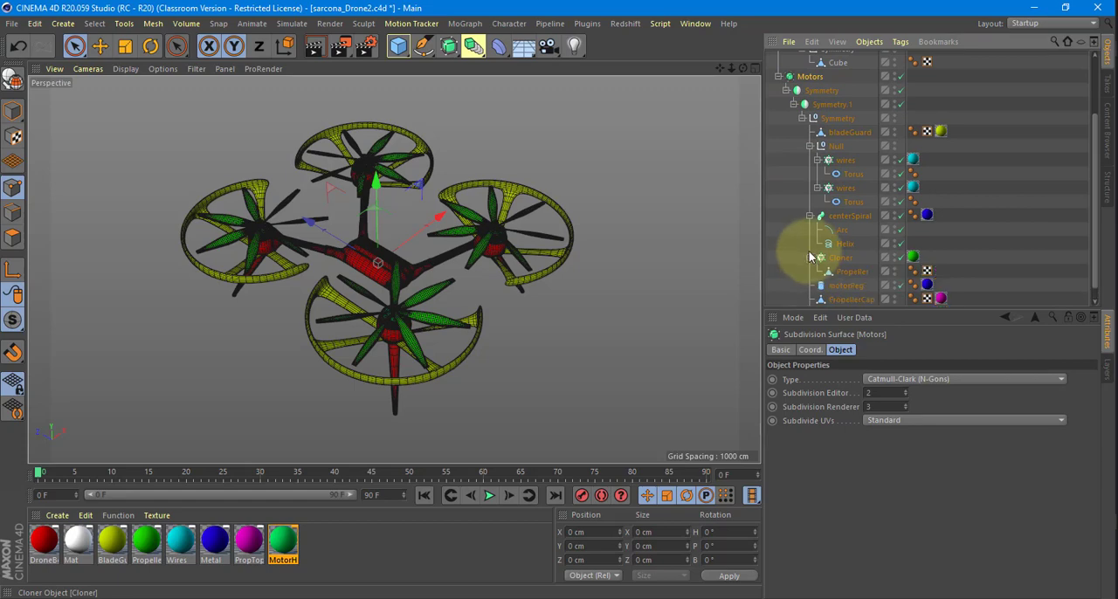
pyautogui.click(810, 256)
pyautogui.click(810, 216)
pyautogui.click(809, 173)
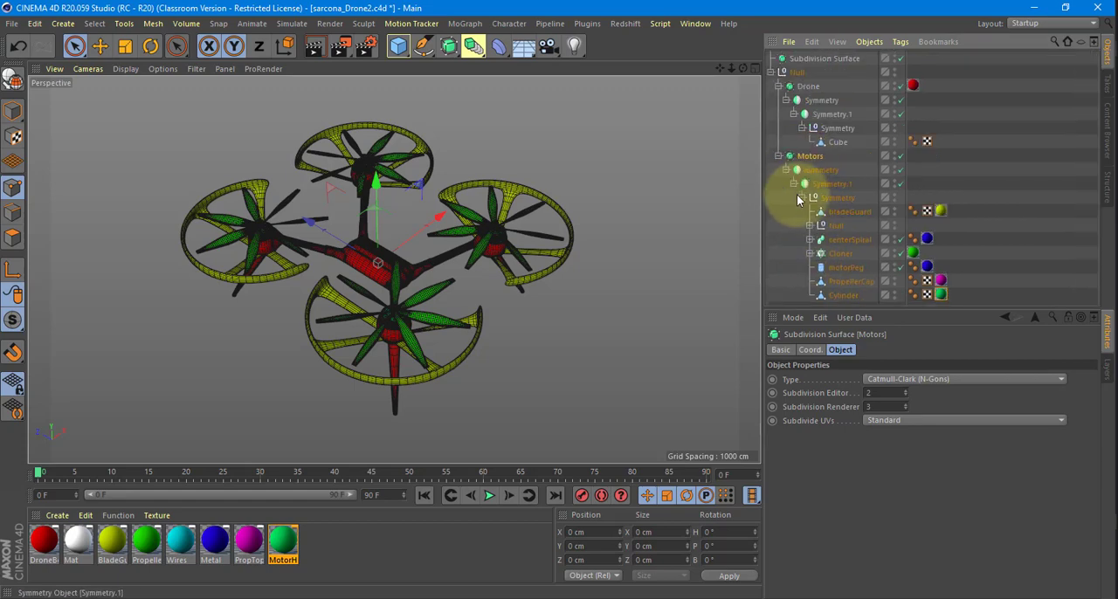
pyautogui.click(801, 198)
pyautogui.click(802, 197)
# Examine the bladeGuard, the Null holding the wires and the centerSpiral up close on the motor.
pyautogui.click(845, 210)
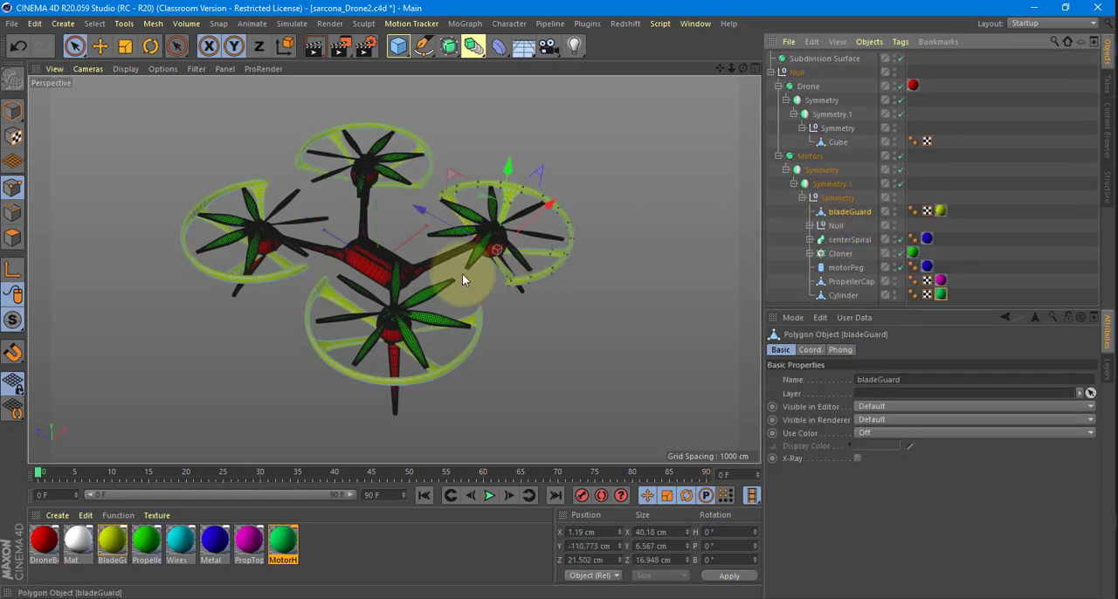
pyautogui.scroll(5, 489, 278)
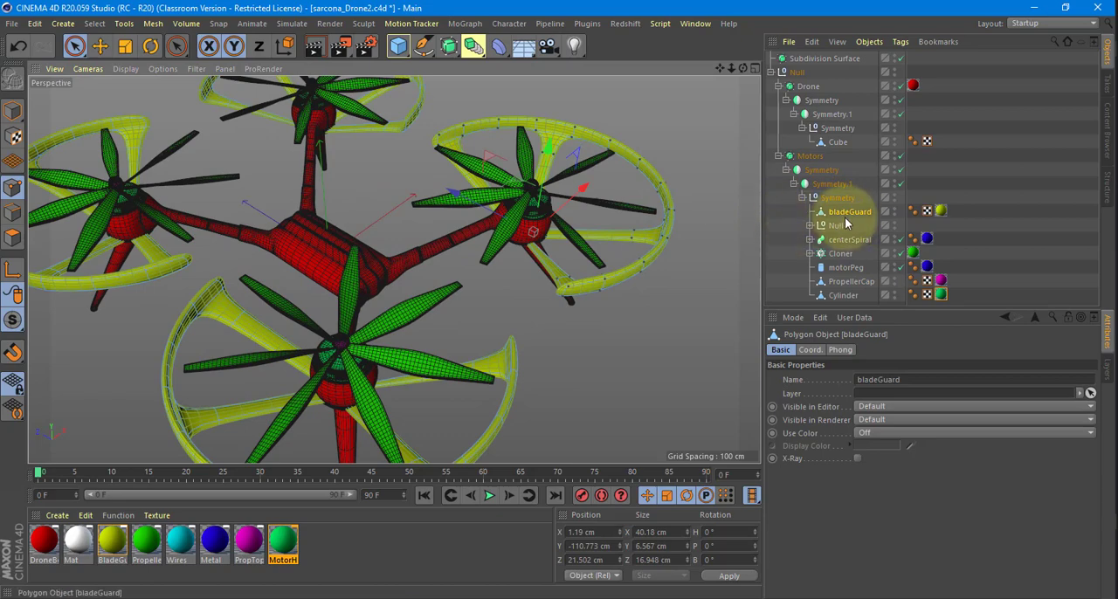
pyautogui.click(832, 226)
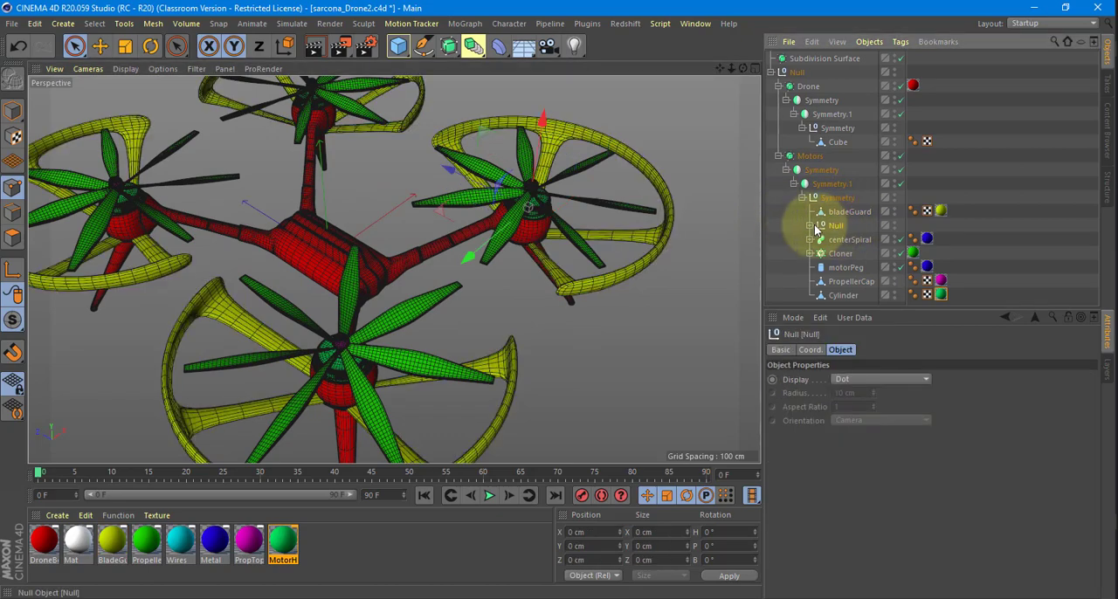
pyautogui.keyDown('alt'); pyautogui.moveTo(639, 258); pyautogui.dragTo(449, 242); pyautogui.keyUp('alt')
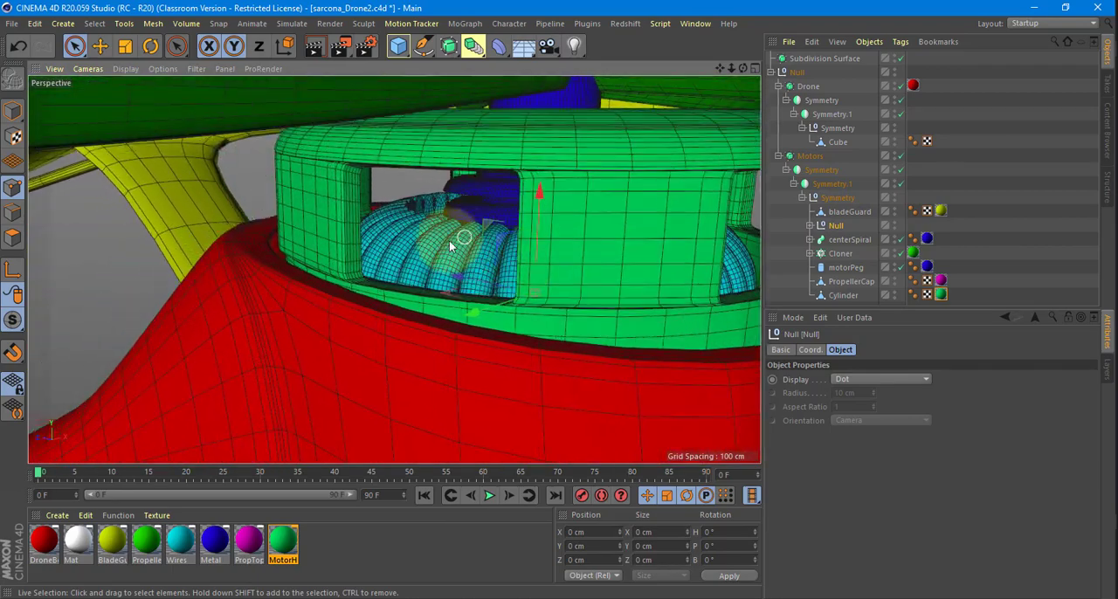
pyautogui.click(848, 239)
pyautogui.keyDown('alt'); pyautogui.moveTo(530, 250); pyautogui.dragTo(521, 182); pyautogui.keyUp('alt')
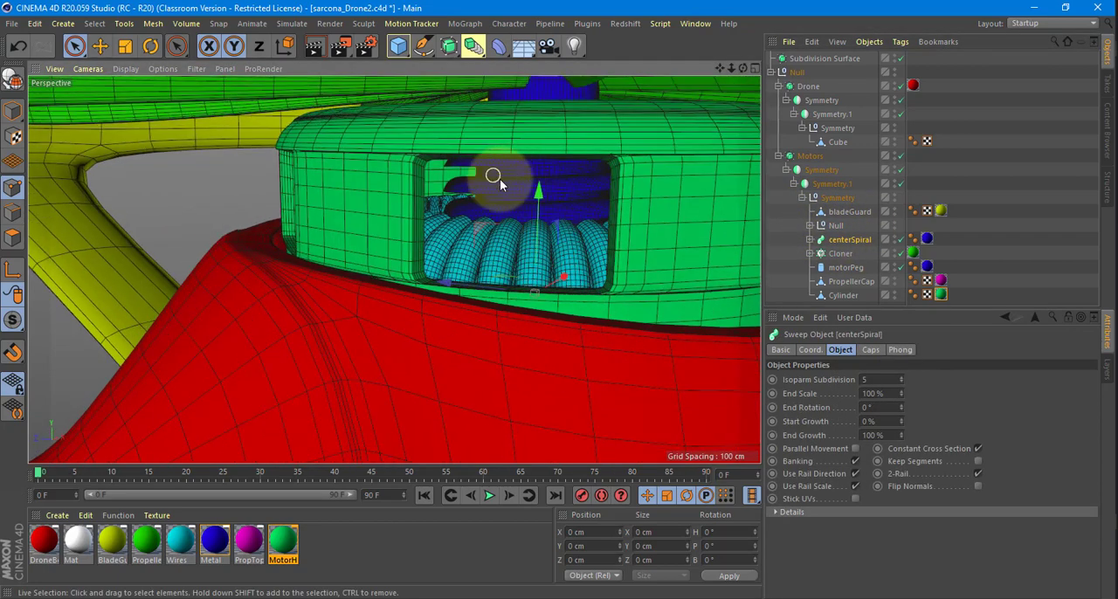
# Inspect the propeller Cloner by switching it off and back on, and examine the motorPeg and PropellerCap.
pyautogui.click(840, 253)
pyautogui.keyDown('alt'); pyautogui.moveTo(687, 254); pyautogui.dragTo(559, 275); pyautogui.keyUp('alt')
pyautogui.click(901, 252)
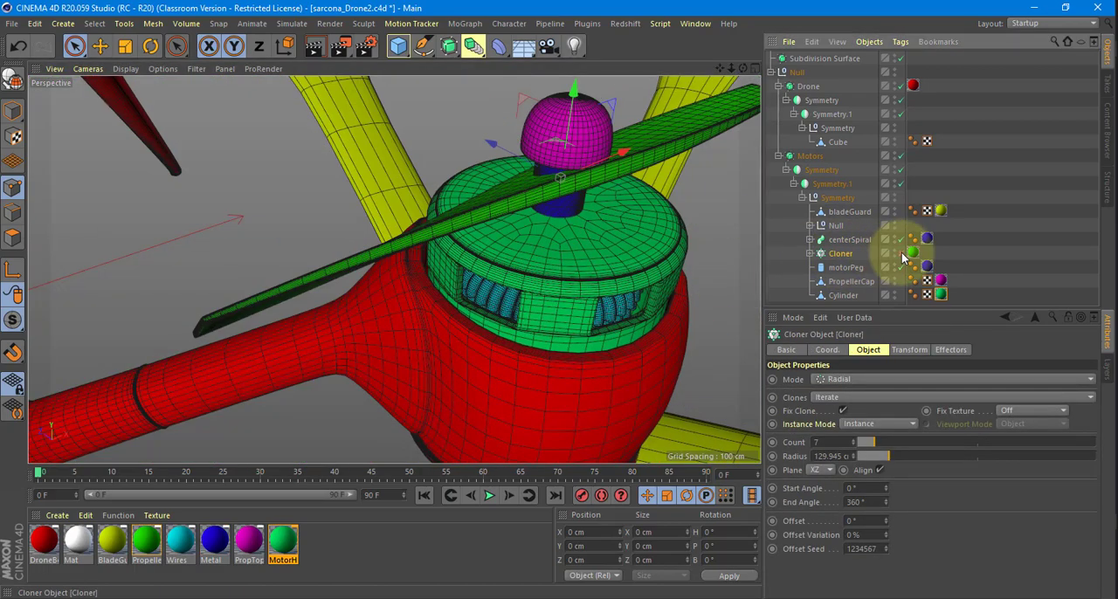
pyautogui.click(902, 252)
pyautogui.click(845, 268)
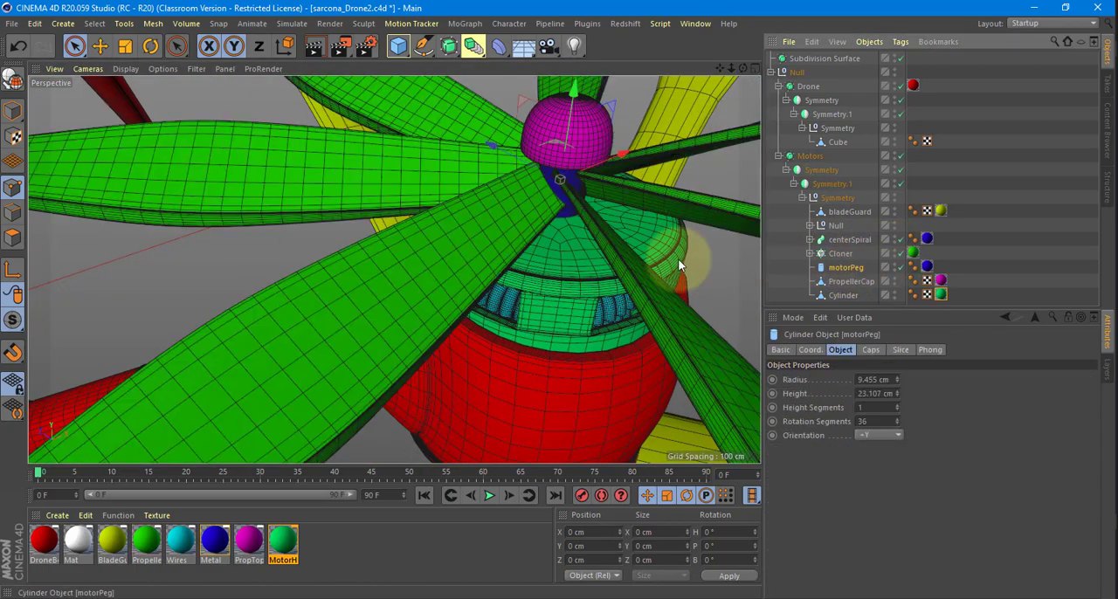
pyautogui.moveTo(602, 301)
pyautogui.keyDown('alt'); pyautogui.mouseDown()
pyautogui.moveTo(577, 318)
pyautogui.moveTo(536, 265)
pyautogui.mouseUp(); pyautogui.keyUp('alt')
pyautogui.click(846, 281)
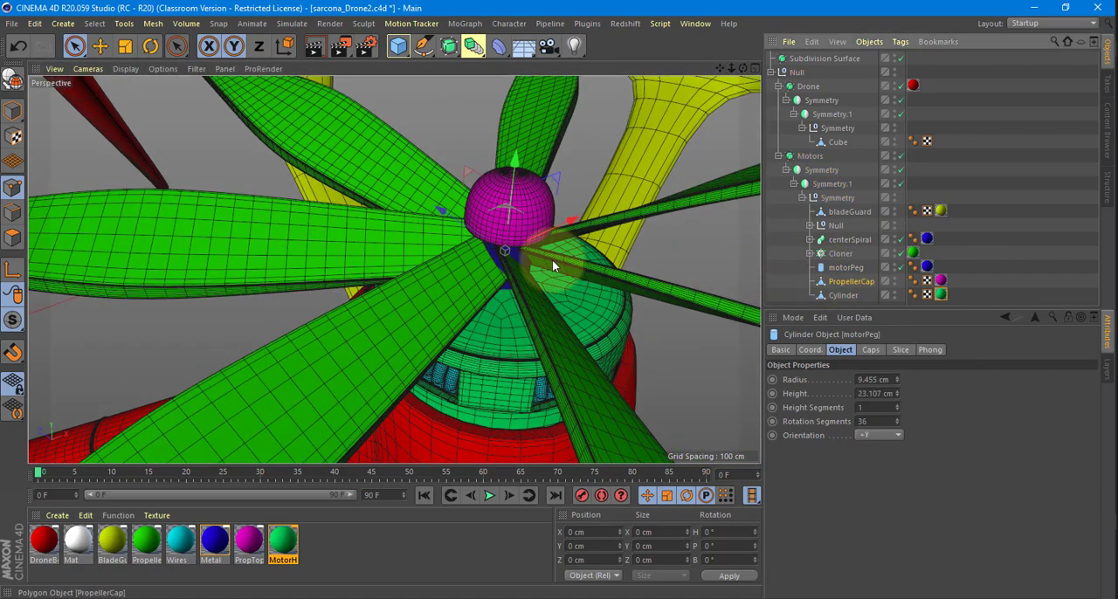
# Rename the Cylinder object in the Motors hierarchy as motorHousing.
pyautogui.click(845, 295)
pyautogui.keyDown('alt'); pyautogui.moveTo(595, 296); pyautogui.dragTo(524, 283); pyautogui.keyUp('alt')
pyautogui.doubleClick(844, 295)
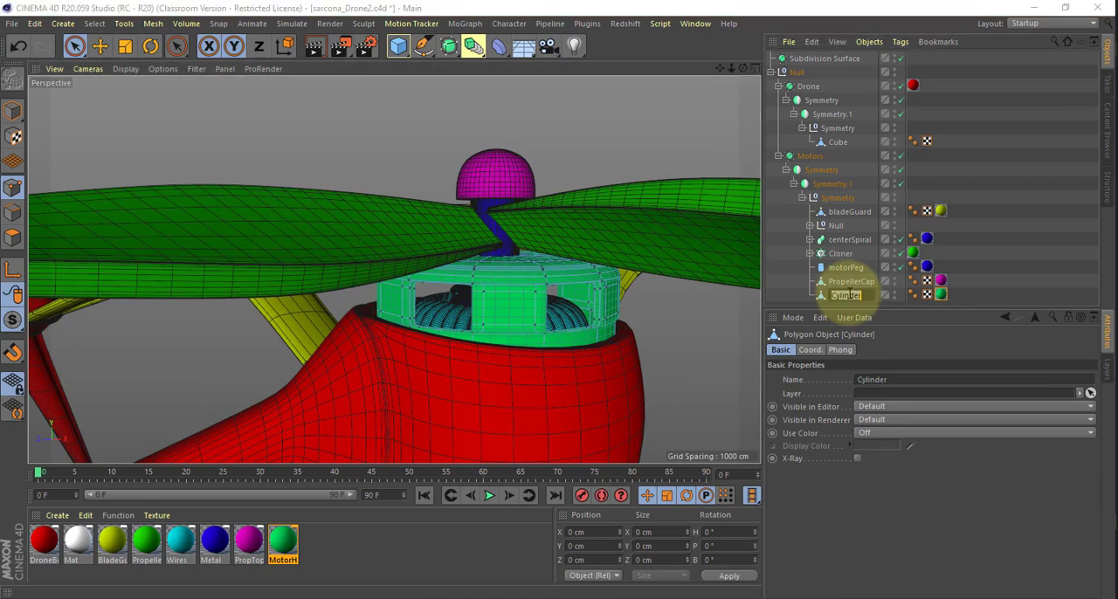
pyautogui.write('motorHousing')
pyautogui.press('Return')
# Examine the drone as a whole and the wires and spiral inside one motor housing up close.
pyautogui.scroll(-5, 471, 236)
pyautogui.keyDown('alt'); pyautogui.moveTo(469, 232); pyautogui.dragTo(323, 279); pyautogui.keyUp('alt')
pyautogui.scroll(-3, 320, 271)
pyautogui.keyDown('alt'); pyautogui.moveTo(320, 271); pyautogui.dragTo(427, 237); pyautogui.keyUp('alt')
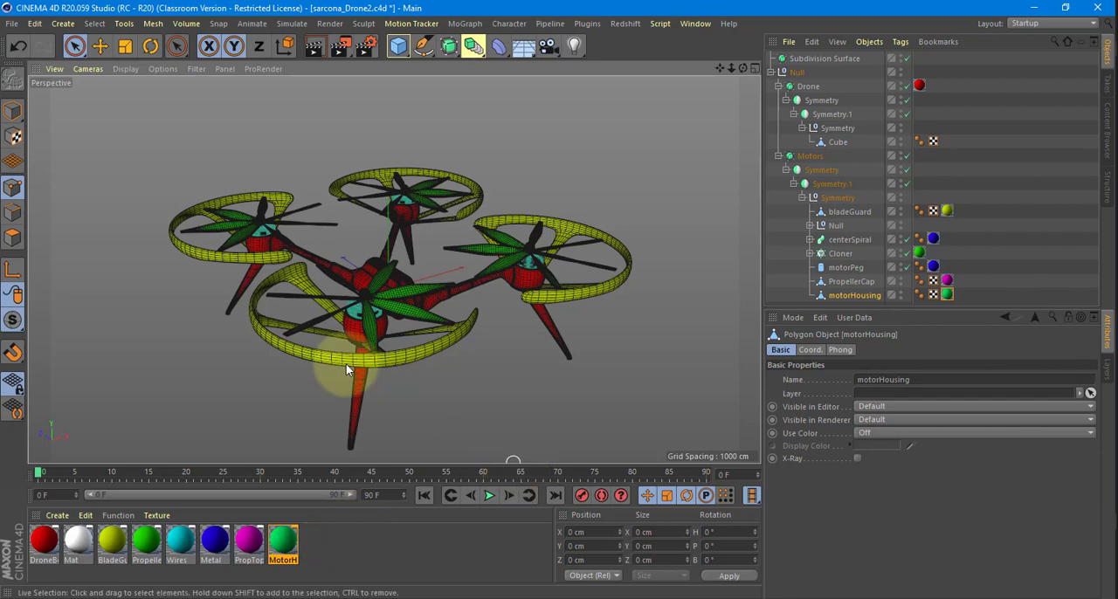
pyautogui.scroll(10, 346, 363)
pyautogui.keyDown('alt'); pyautogui.moveTo(380, 393); pyautogui.dragTo(254, 345); pyautogui.keyUp('alt')
pyautogui.scroll(3, 432, 400)
pyautogui.scroll(5, 358, 382)
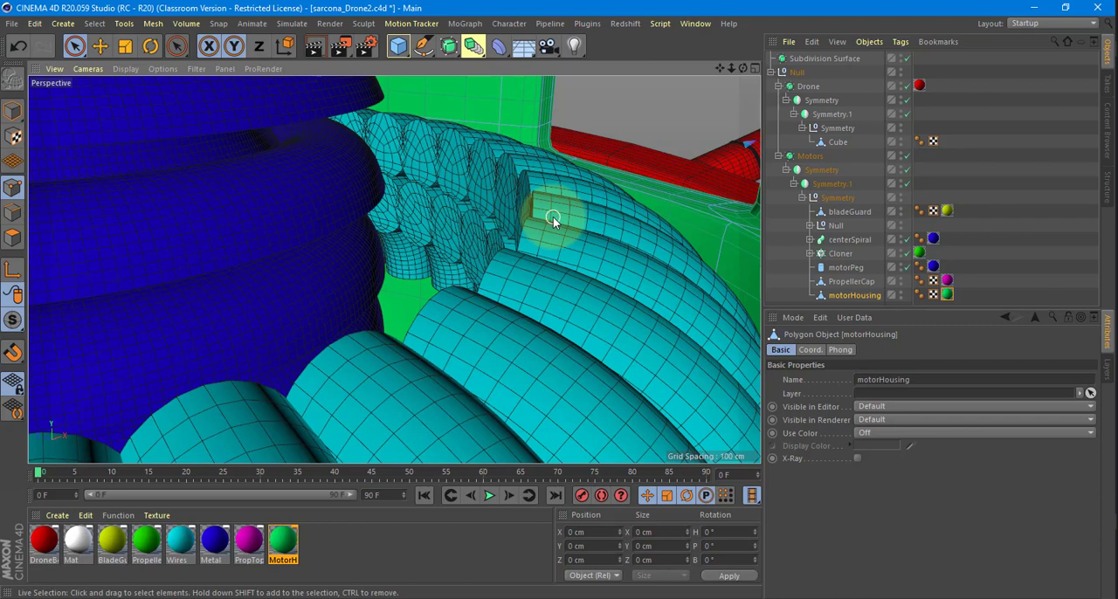
pyautogui.scroll(-6, 553, 218)
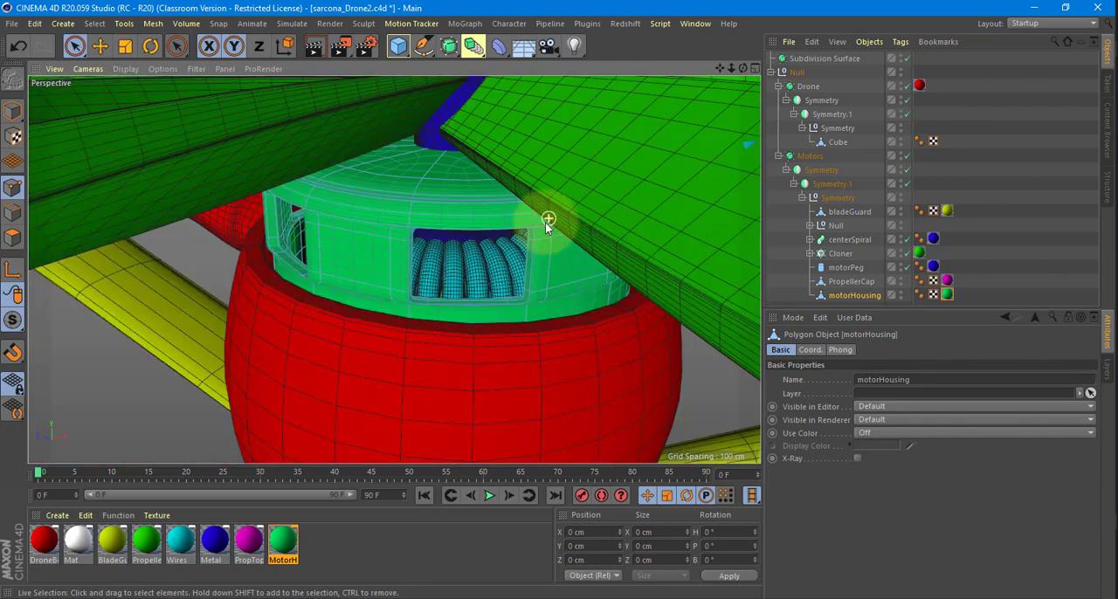
pyautogui.scroll(-5, 512, 247)
pyautogui.scroll(-8, 512, 244)
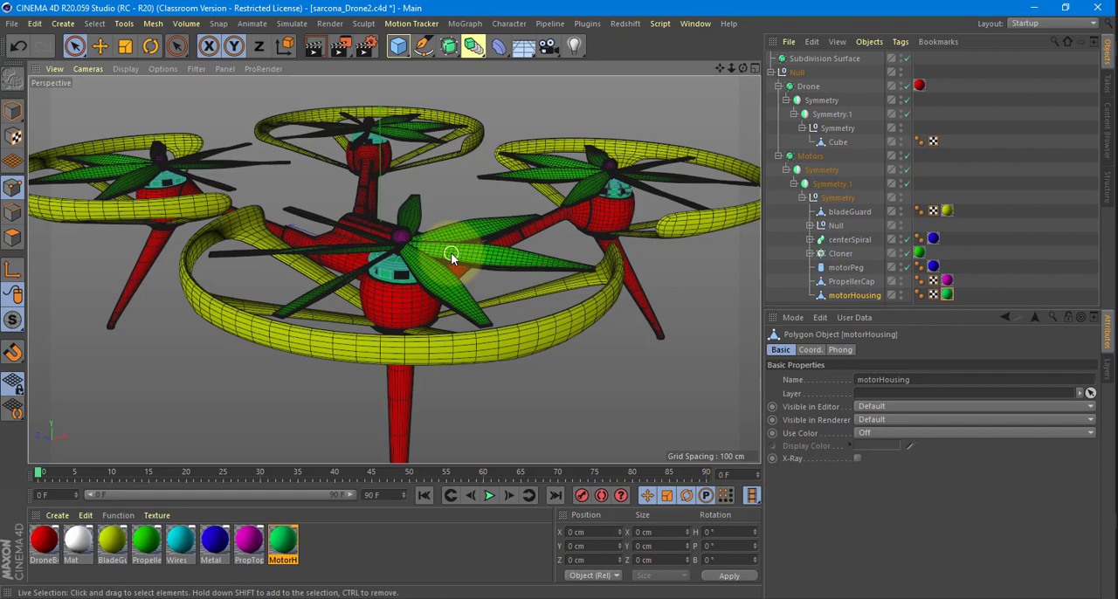
# Look over the complete drone from above and from the side at a distance.
pyautogui.keyDown('alt'); pyautogui.moveTo(451, 252); pyautogui.dragTo(516, 275); pyautogui.keyUp('alt')
pyautogui.keyDown('alt'); pyautogui.moveTo(517, 275); pyautogui.dragTo(433, 263, button='right'); pyautogui.keyUp('alt')
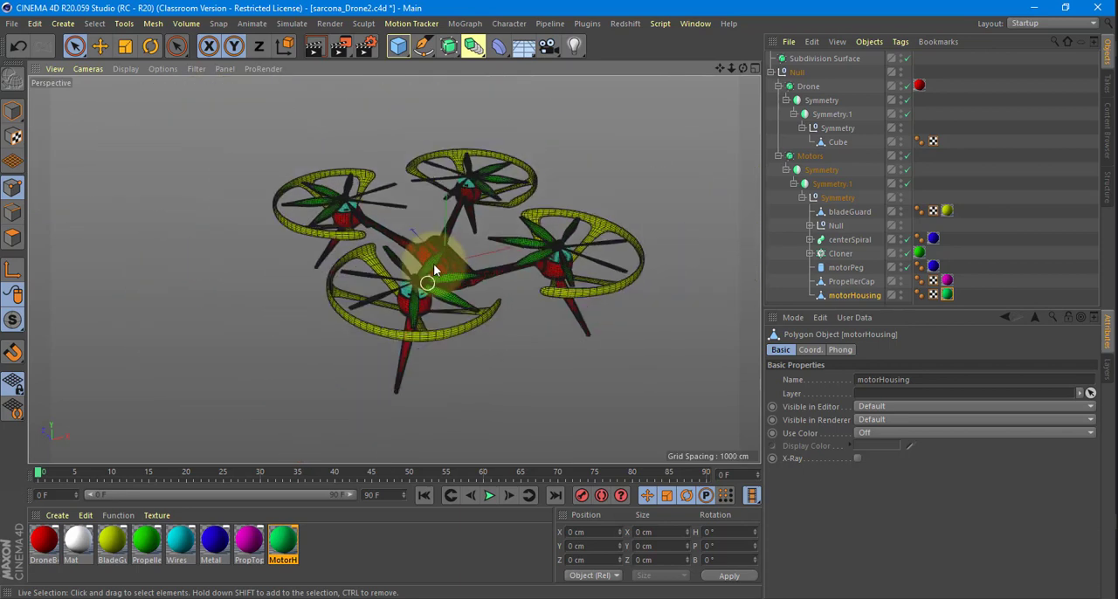
pyautogui.keyDown('alt'); pyautogui.moveTo(433, 264); pyautogui.dragTo(411, 295, button='middle'); pyautogui.keyUp('alt')
pyautogui.keyDown('alt'); pyautogui.moveTo(412, 295); pyautogui.dragTo(390, 224); pyautogui.keyUp('alt')
pyautogui.scroll(-1, 401, 207)
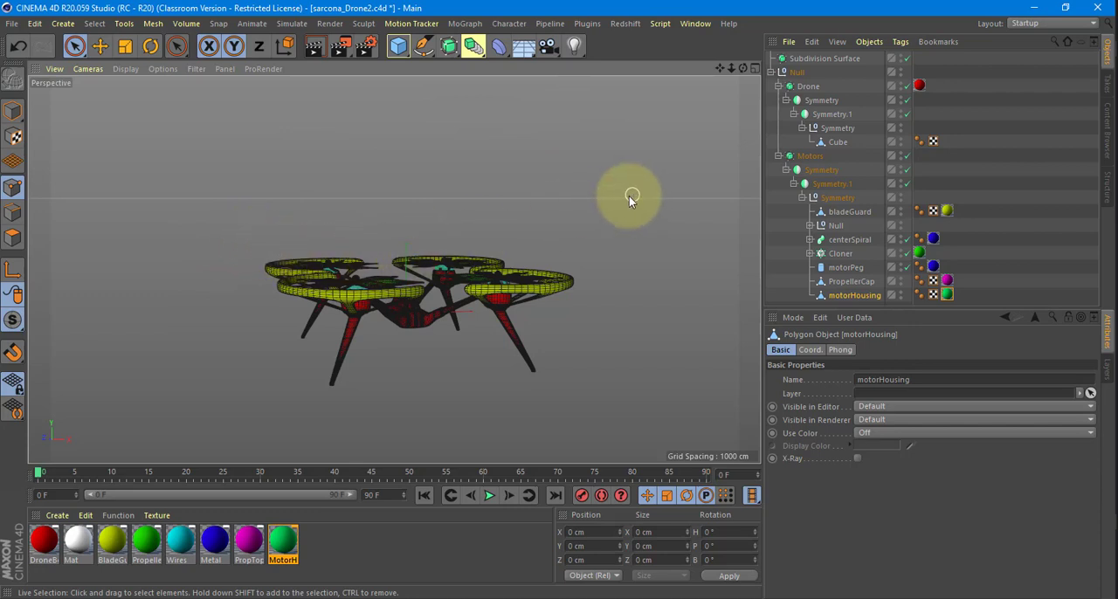
pyautogui.keyDown('alt'); pyautogui.moveTo(537, 255); pyautogui.dragTo(546, 260); pyautogui.keyUp('alt')
# Launch KeyShot and dismiss its welcome window.
pyautogui.press('super')
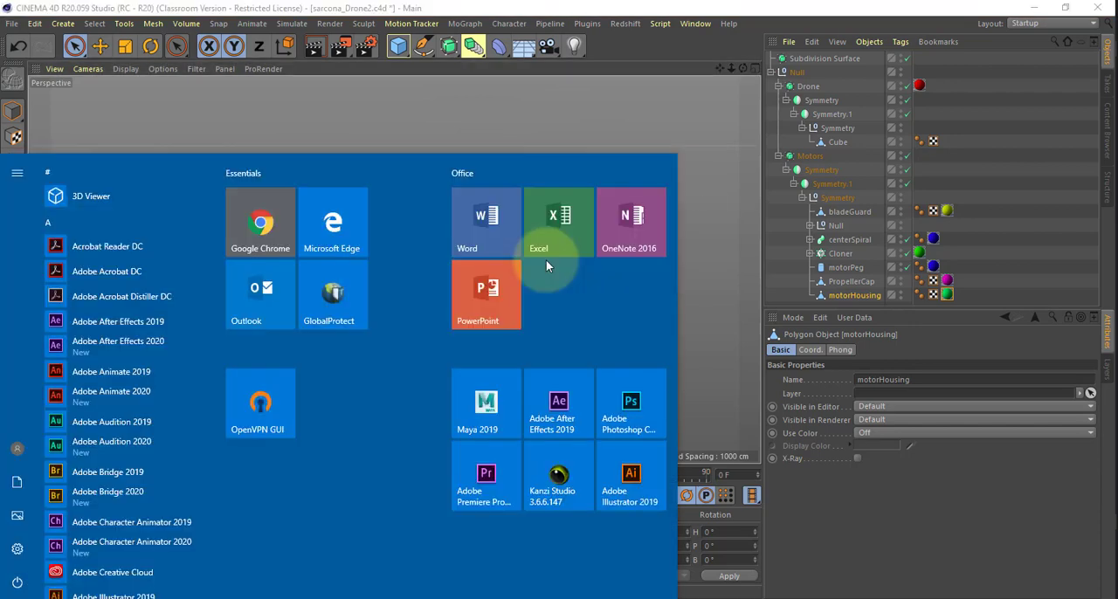
pyautogui.write('keysh')
pyautogui.press('Escape')
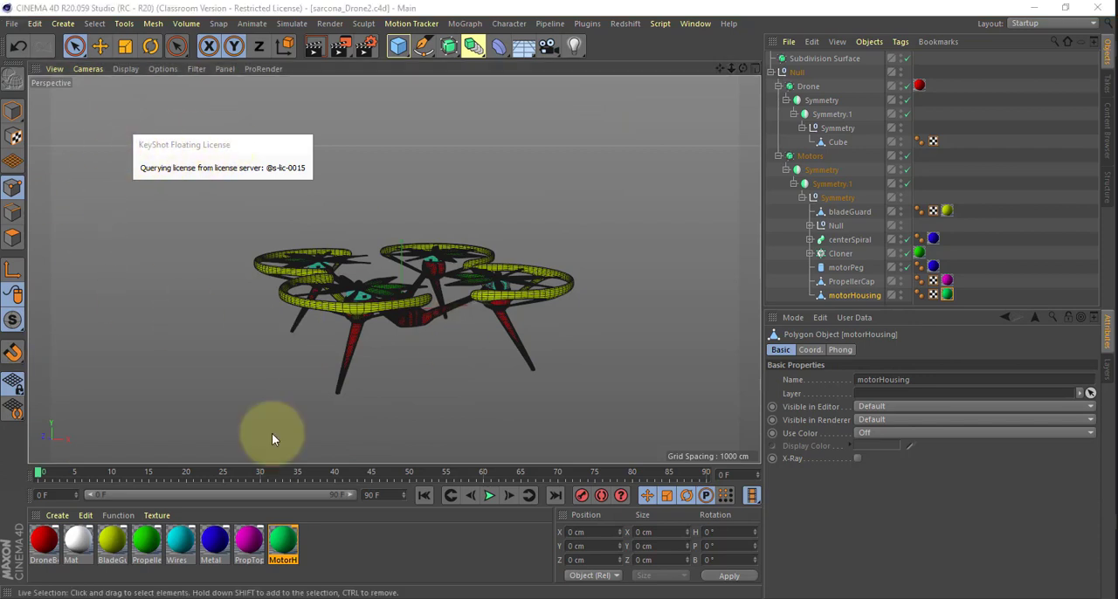
pyautogui.click(578, 315)
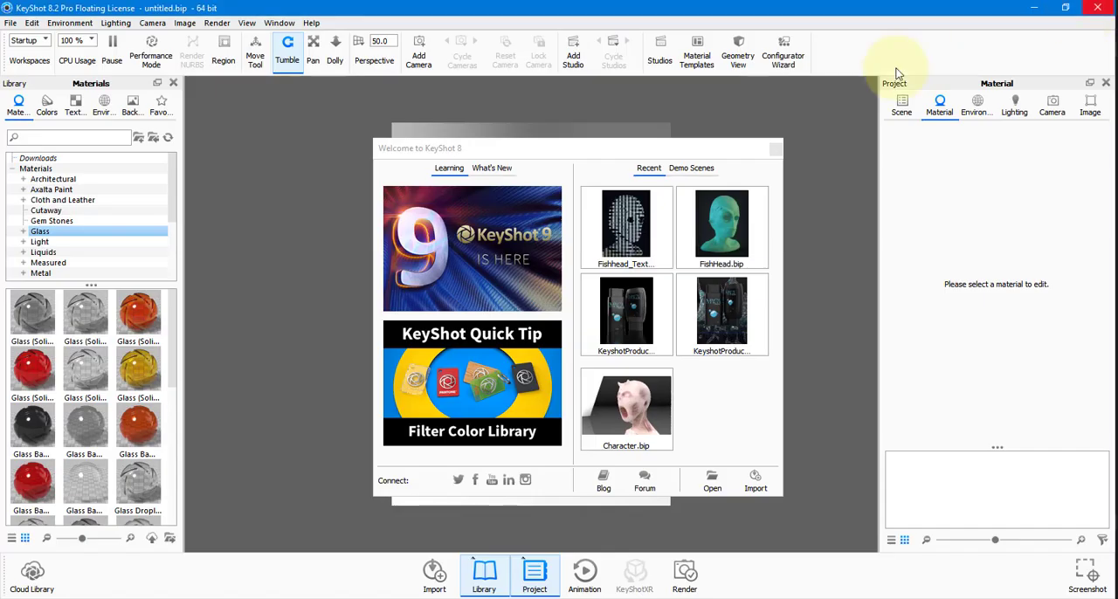
pyautogui.click(774, 150)
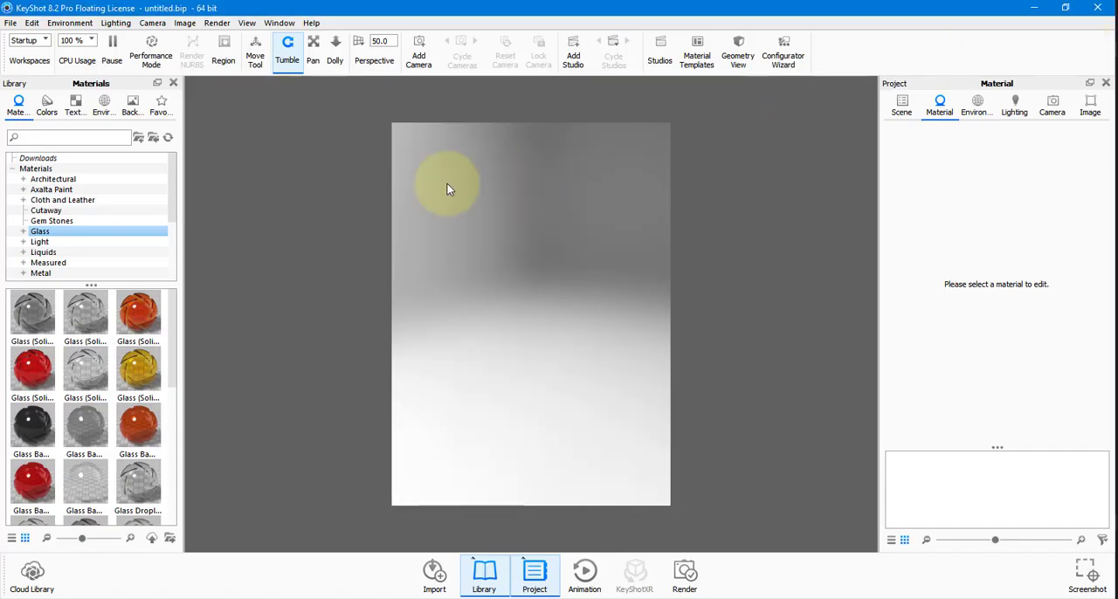
# Try to import sarcona_Drone2.c4d from the scenes folder of the Sarcona_Drone project under 2510.
pyautogui.click(9, 23)
pyautogui.click(31, 54)
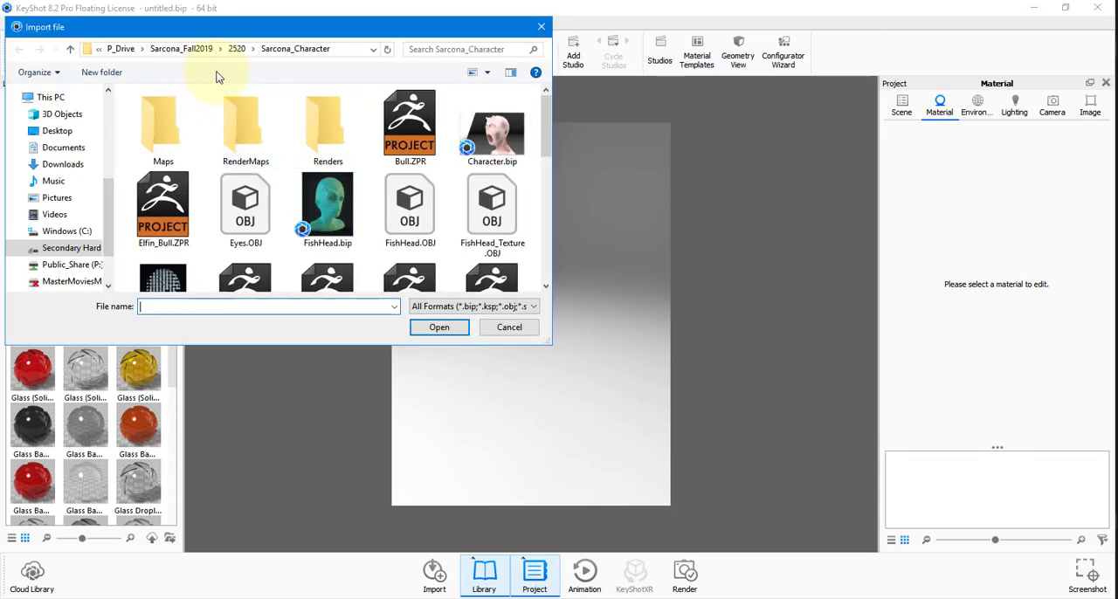
pyautogui.click(158, 50)
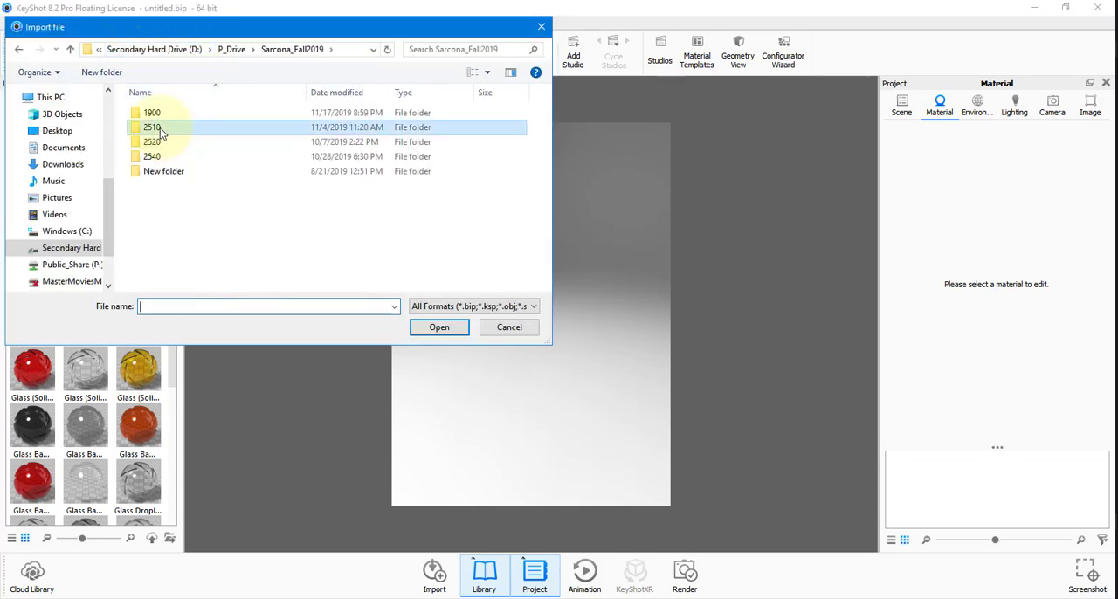
pyautogui.doubleClick(214, 127)
pyautogui.doubleClick(175, 117)
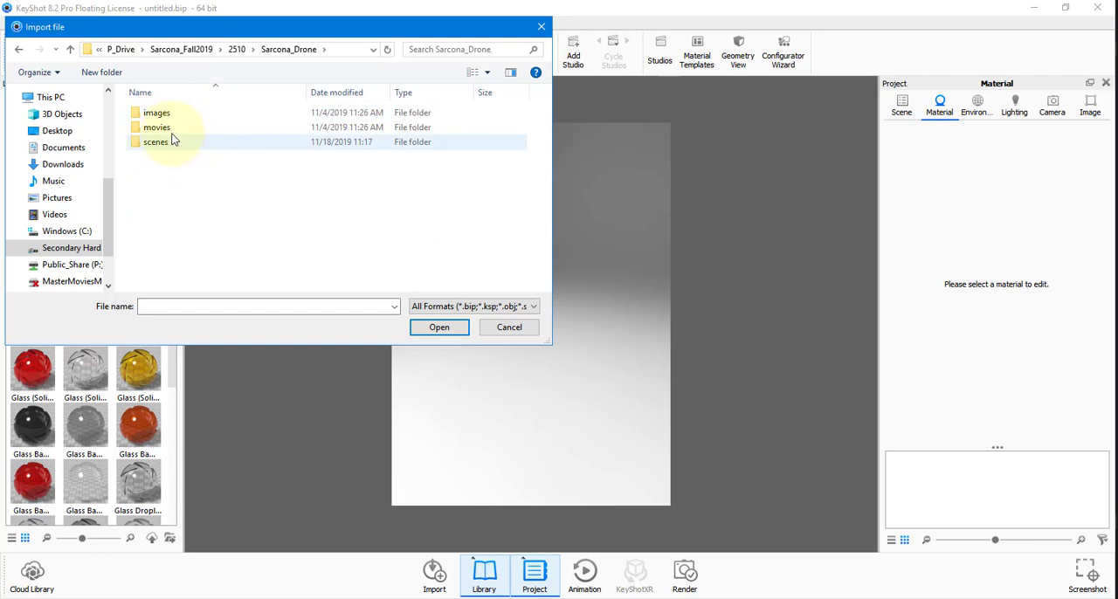
pyautogui.doubleClick(201, 142)
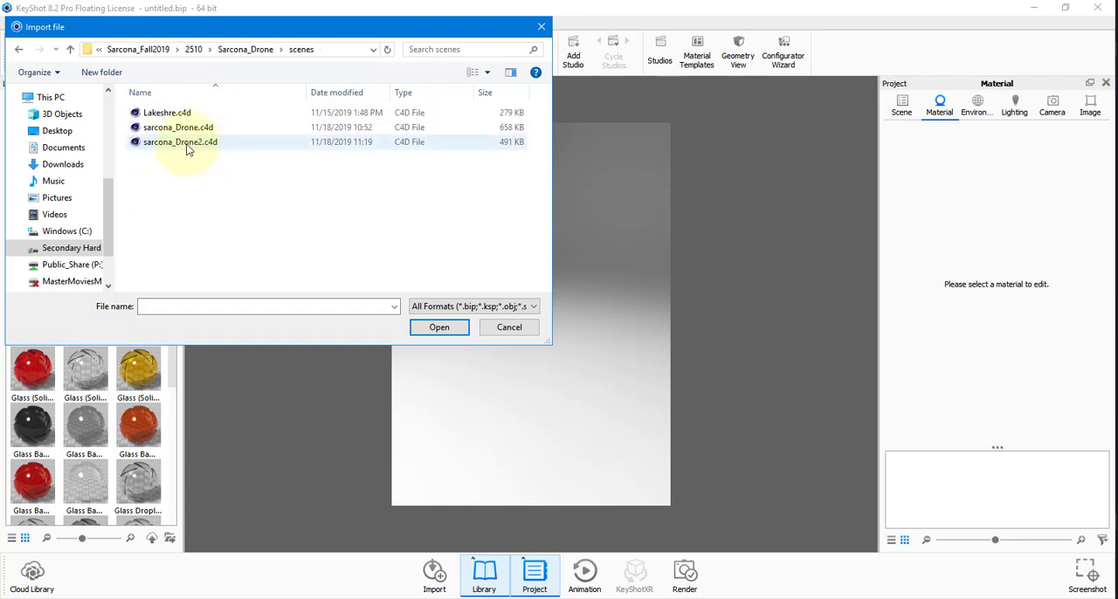
pyautogui.click(186, 146)
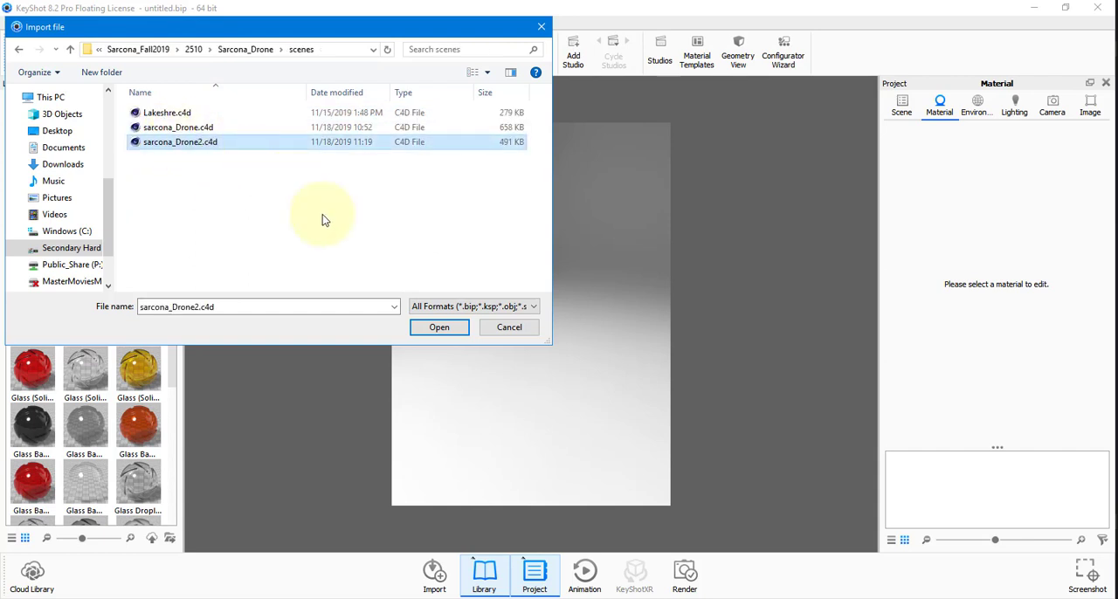
pyautogui.click(437, 328)
pyautogui.click(541, 415)
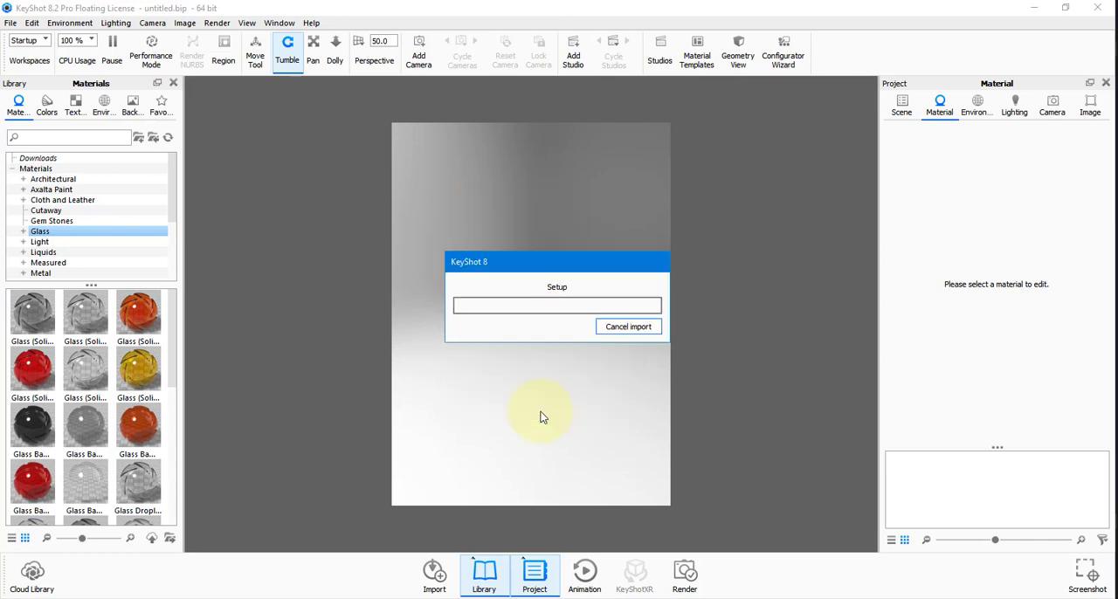
pyautogui.moveTo(487, 243); pyautogui.dragTo(363, 157)
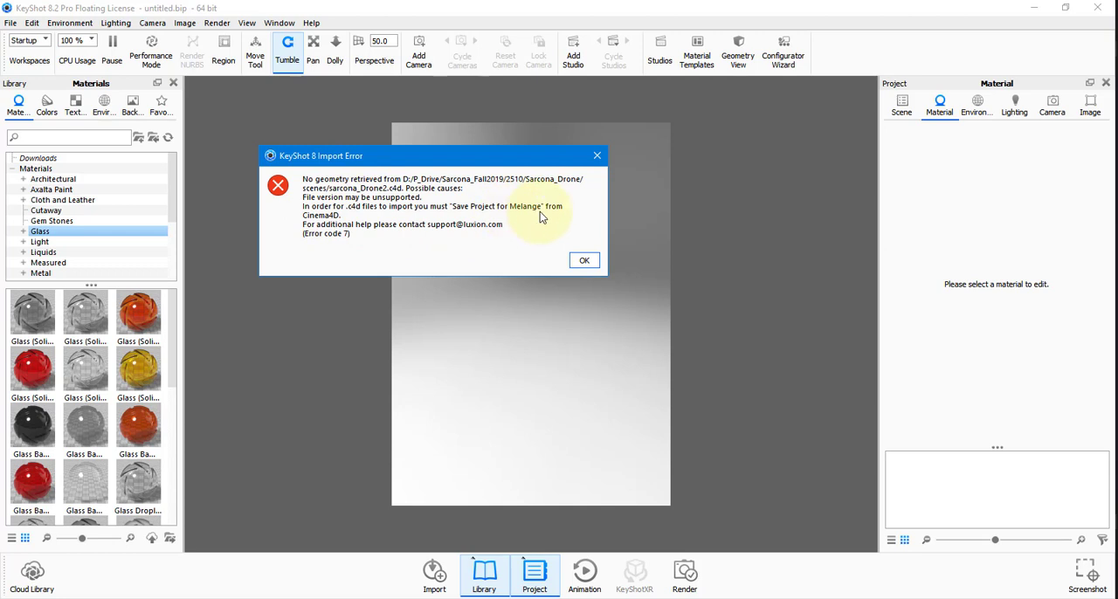
pyautogui.click(584, 261)
# Switch to Cinema 4D and save the drone project for Melange as Sarcona_DroneToKeyshot in the scenes folder.
pyautogui.hotkey('alt', 'Tab')
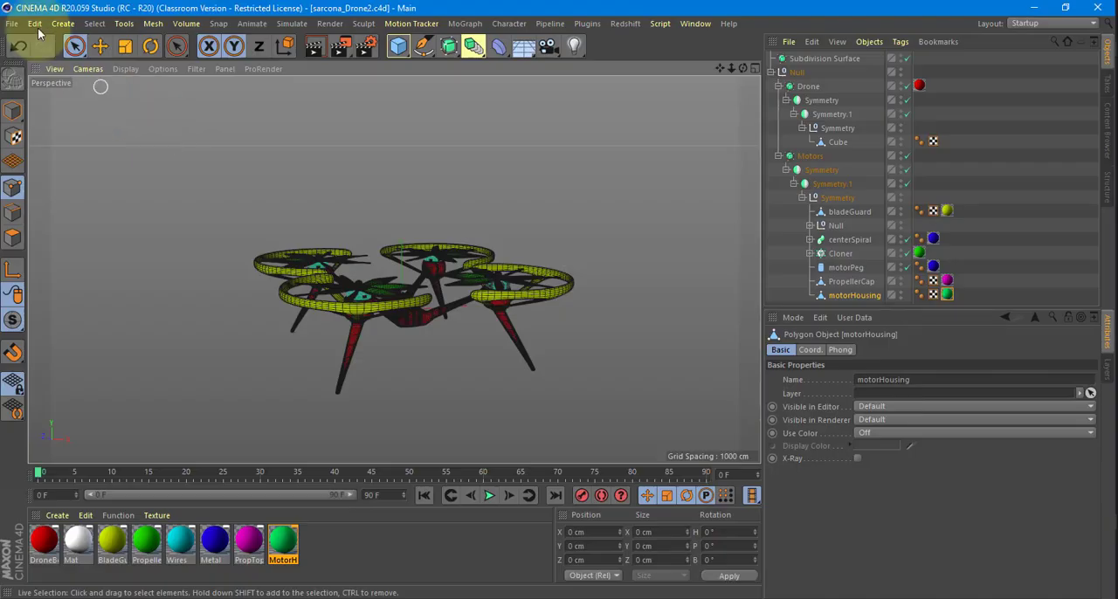
pyautogui.click(13, 24)
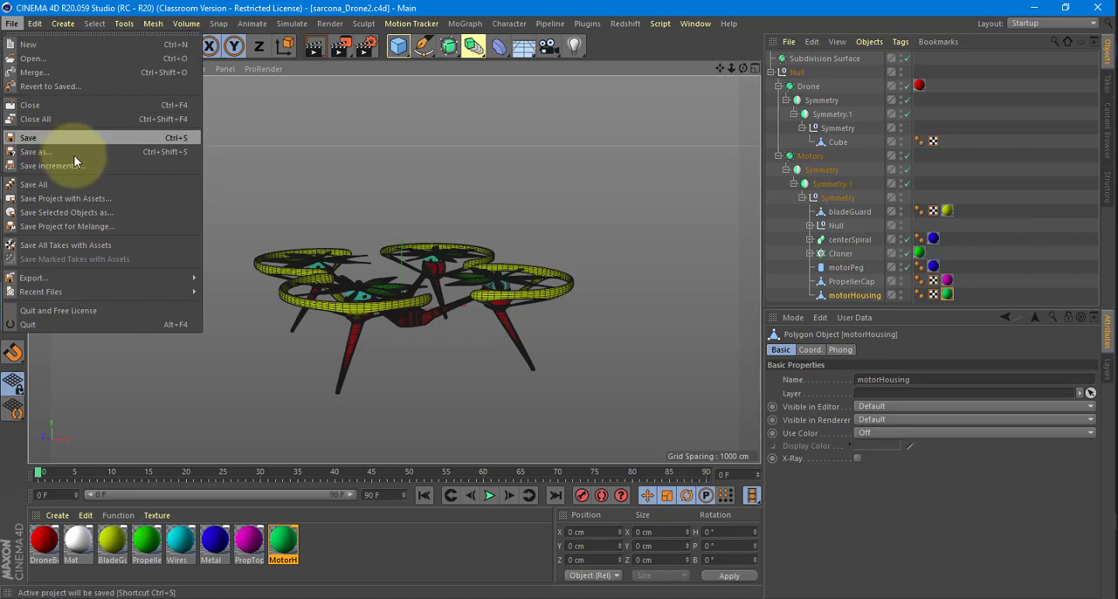
pyautogui.click(105, 226)
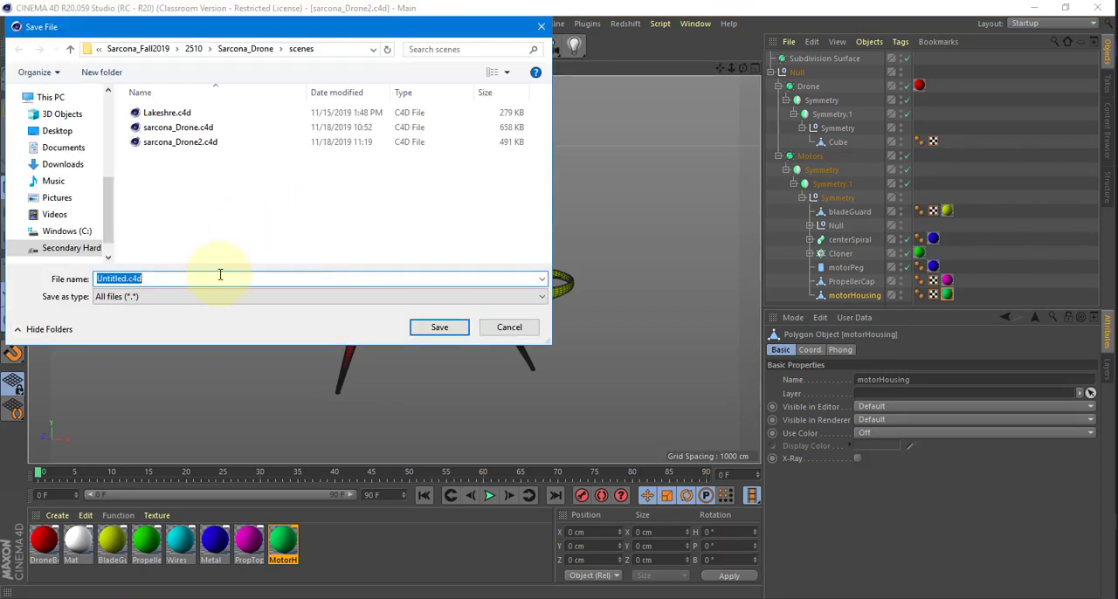
pyautogui.write('Saron')
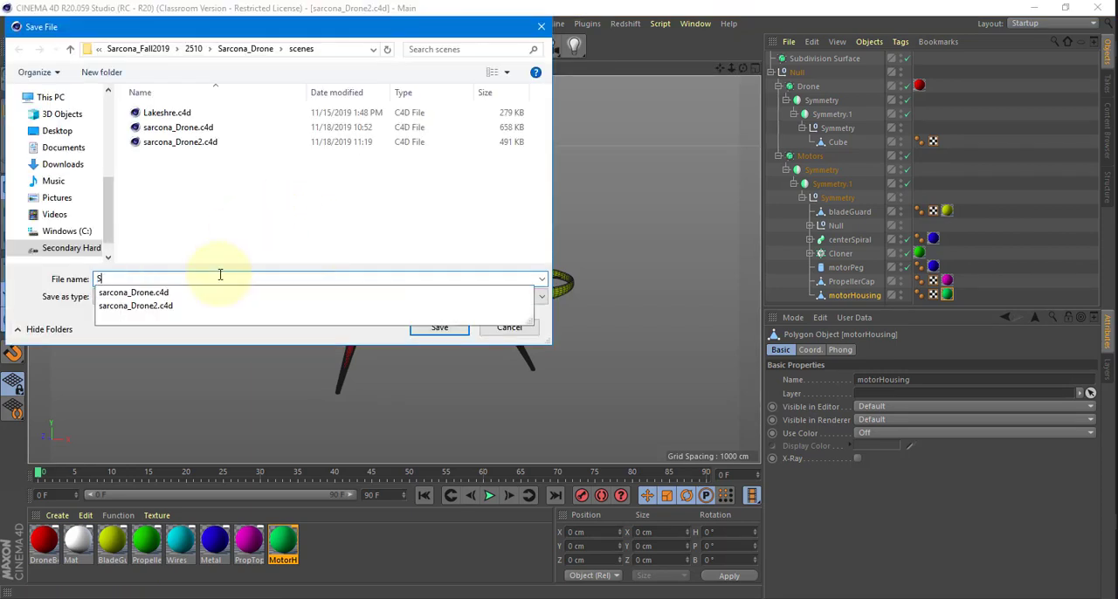
pyautogui.press('BackSpace')
pyautogui.press('BackSpace')
pyautogui.write('cona_DroneTo')
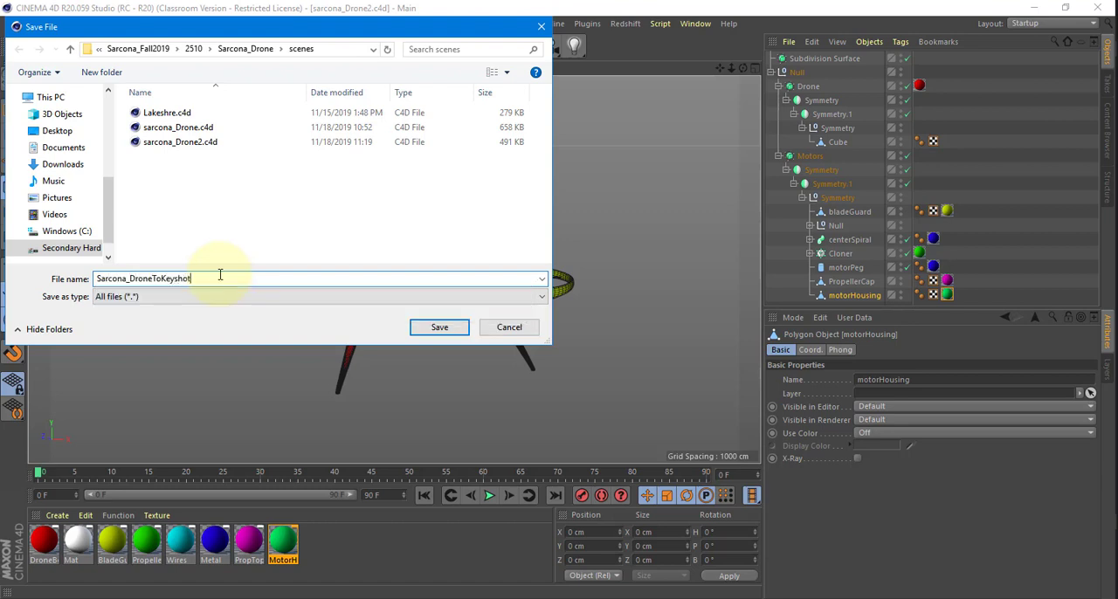
pyautogui.write('Keyshot')
pyautogui.press('Return')
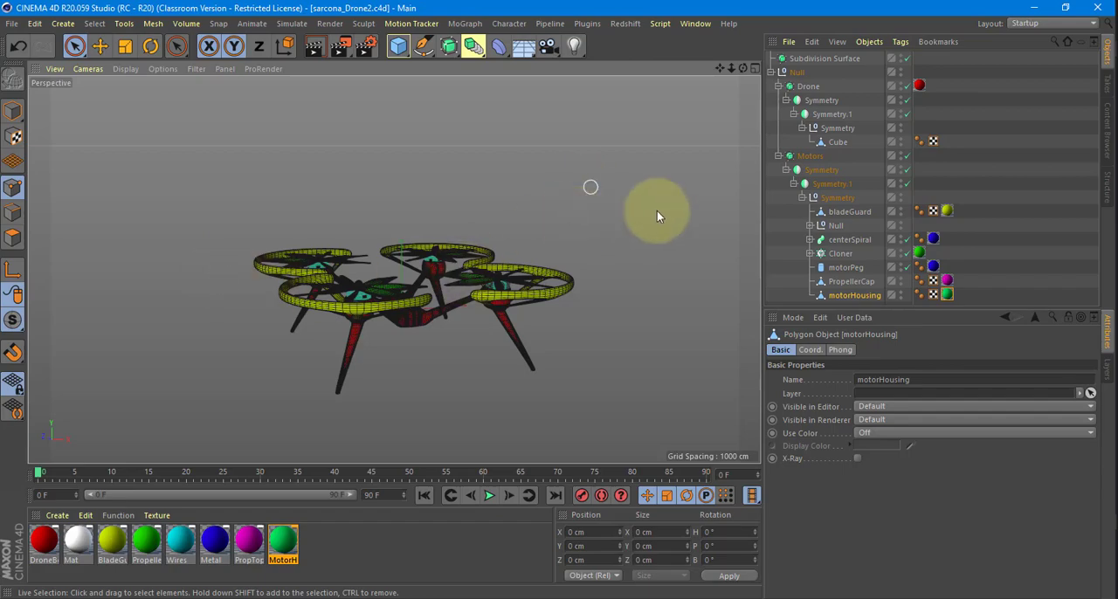
pyautogui.keyDown('alt'); pyautogui.moveTo(657, 210); pyautogui.dragTo(492, 229); pyautogui.keyUp('alt')
# Switch to KeyShot and import Sarcona_DroneToKeyshot.c4d with Keep Original as the location option.
pyautogui.hotkey('alt', 'Tab')
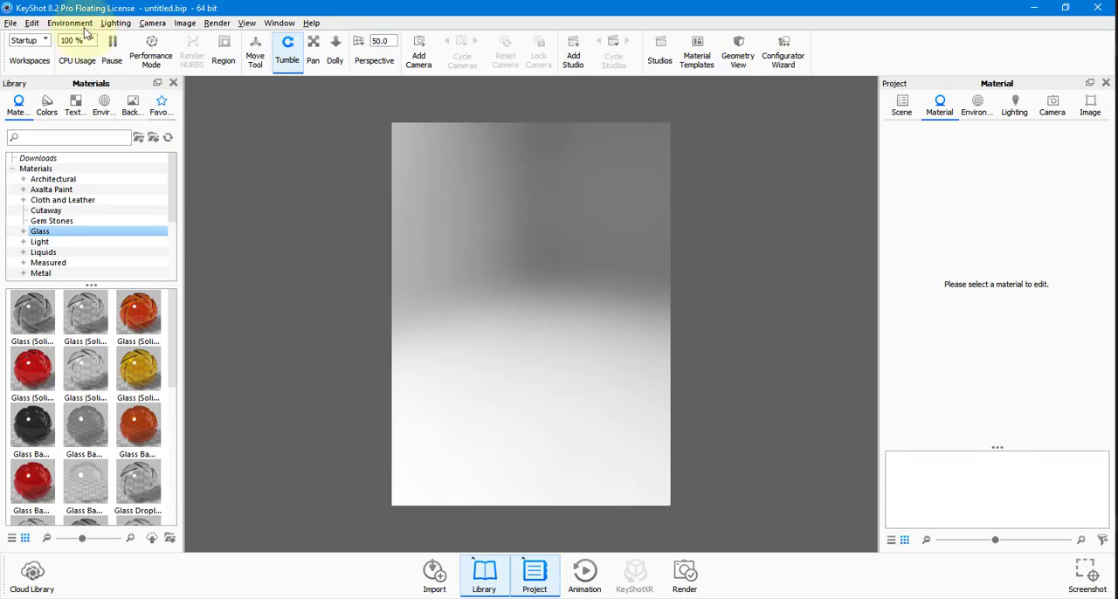
pyautogui.click(11, 24)
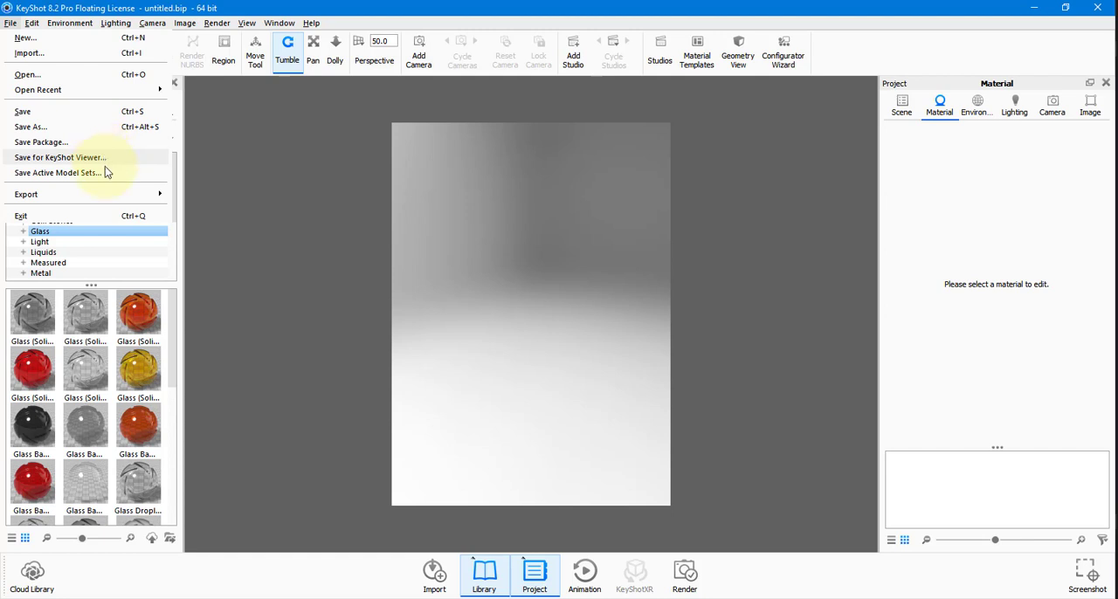
pyautogui.click(96, 54)
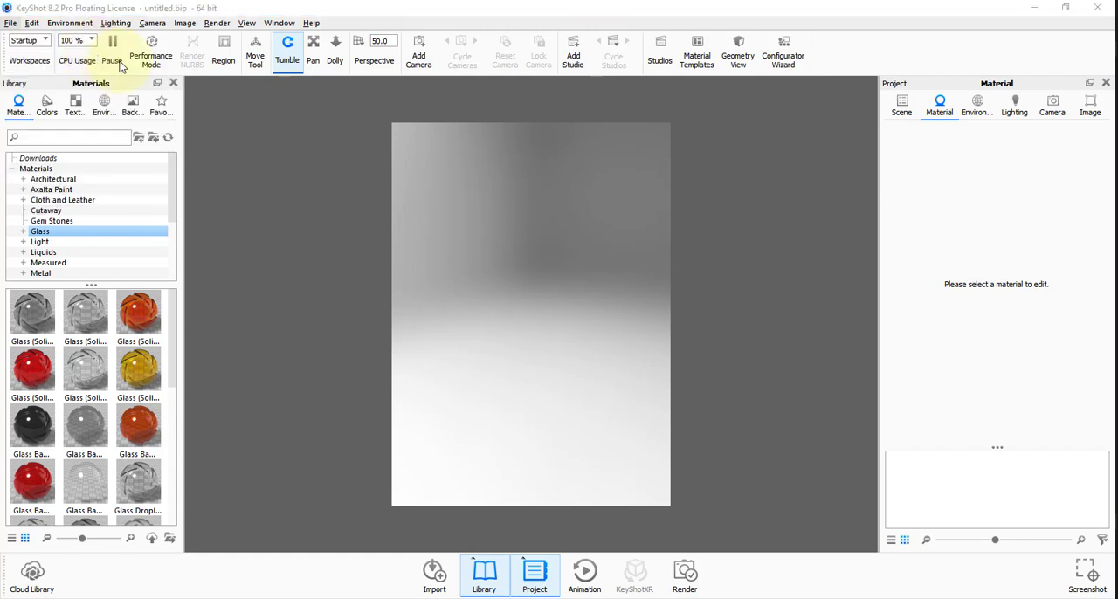
pyautogui.doubleClick(253, 152)
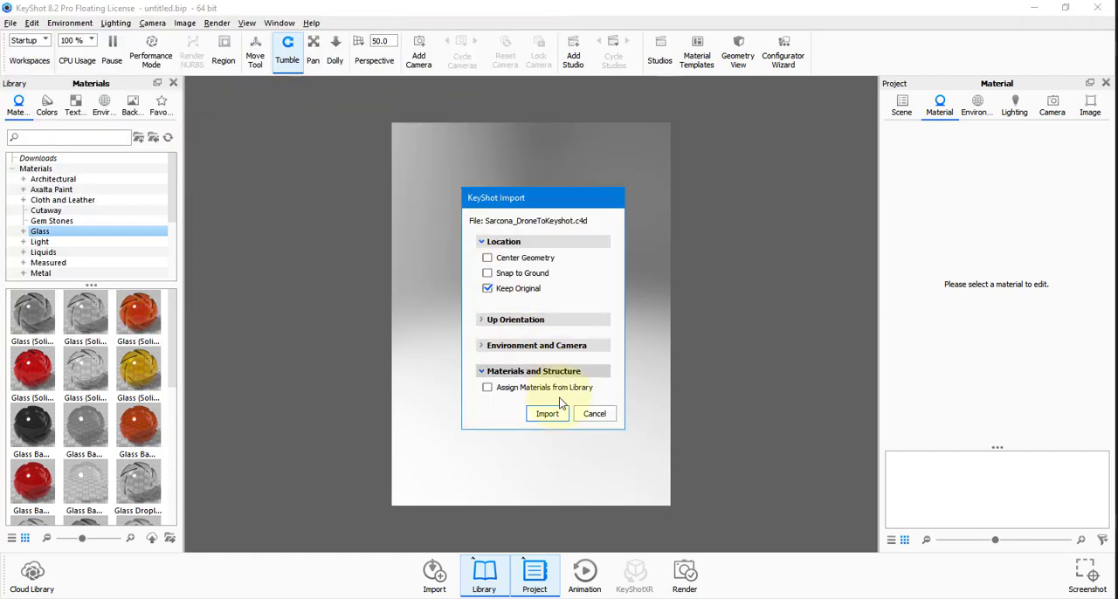
pyautogui.click(548, 414)
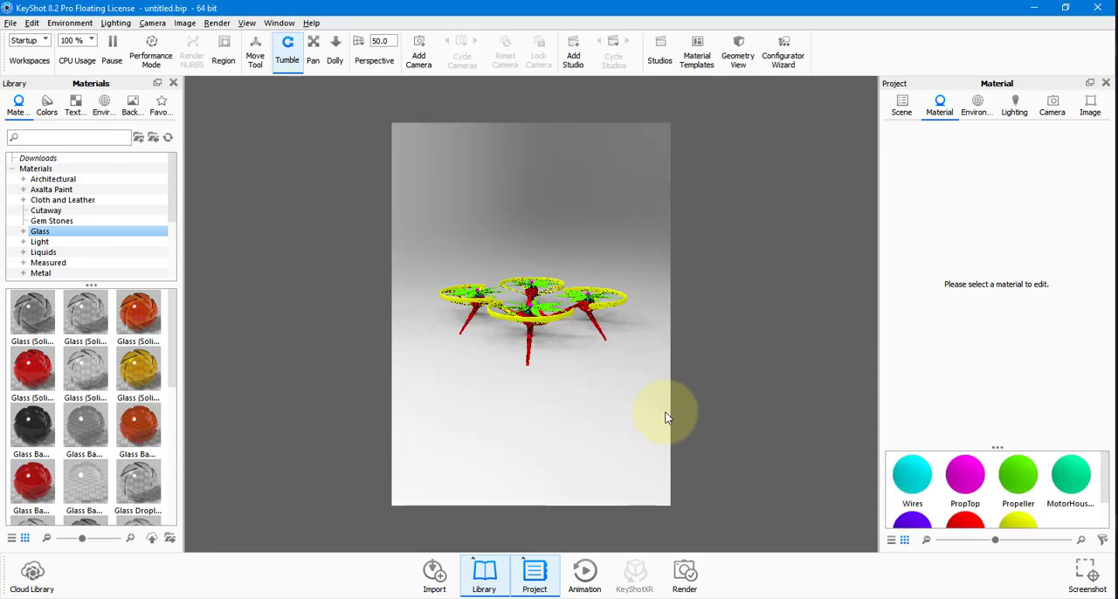
# Set the image resolution width to 800 px.
pyautogui.scroll(6, 577, 372)
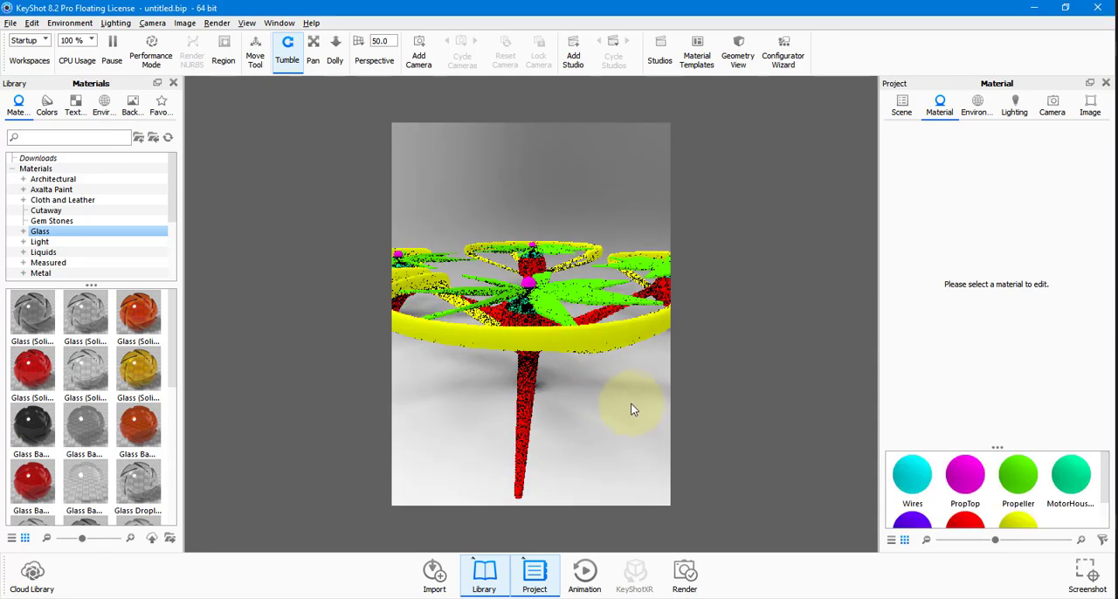
pyautogui.moveTo(541, 378); pyautogui.dragTo(567, 436)
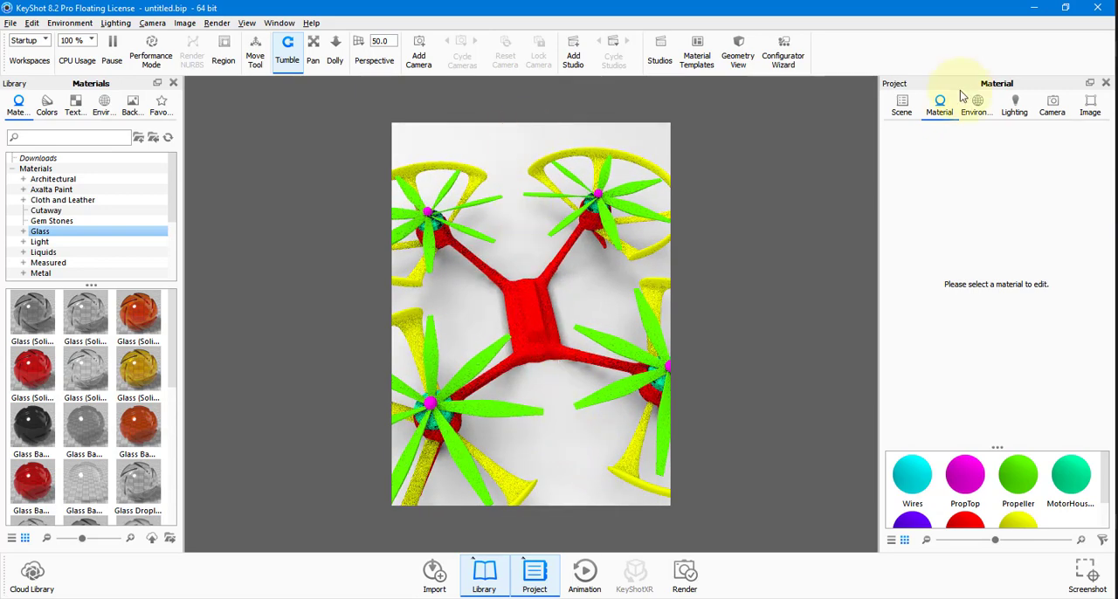
pyautogui.click(1090, 105)
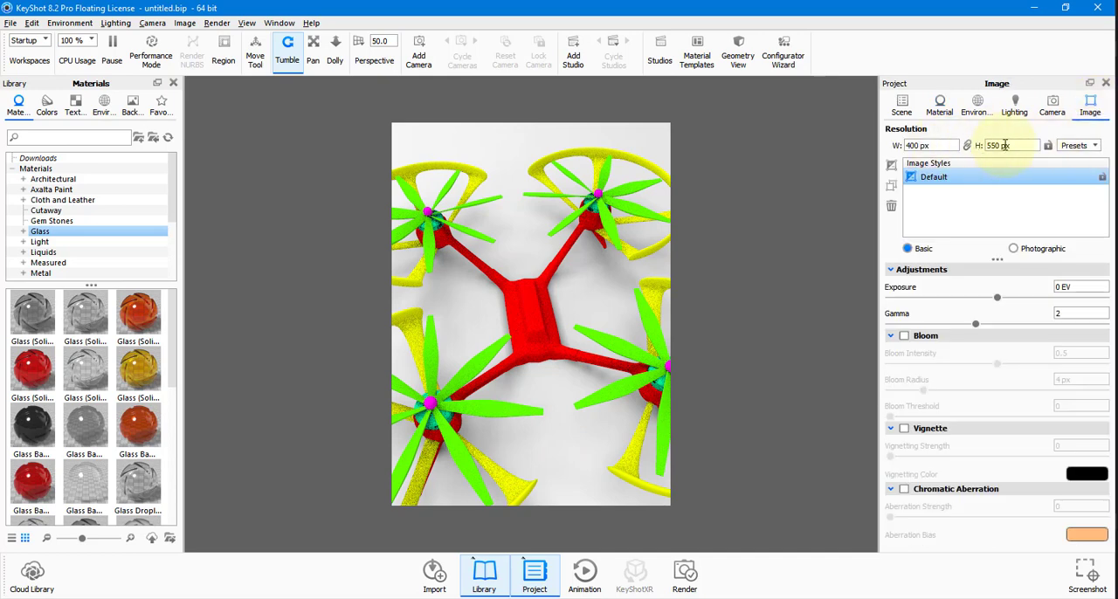
pyautogui.moveTo(938, 146); pyautogui.dragTo(891, 150)
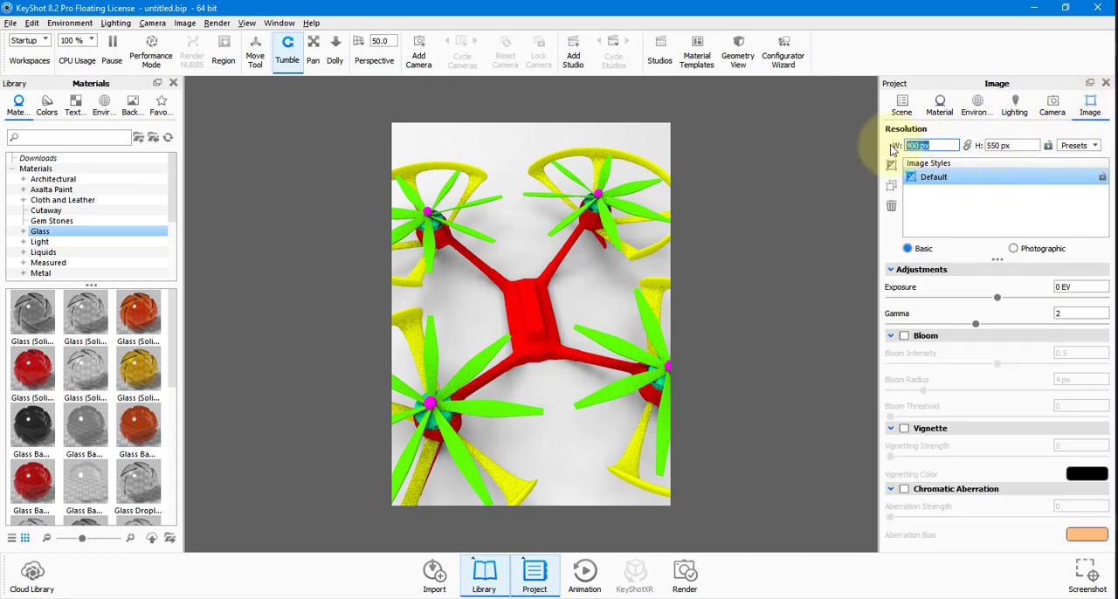
pyautogui.write('600')
pyautogui.press('Return')
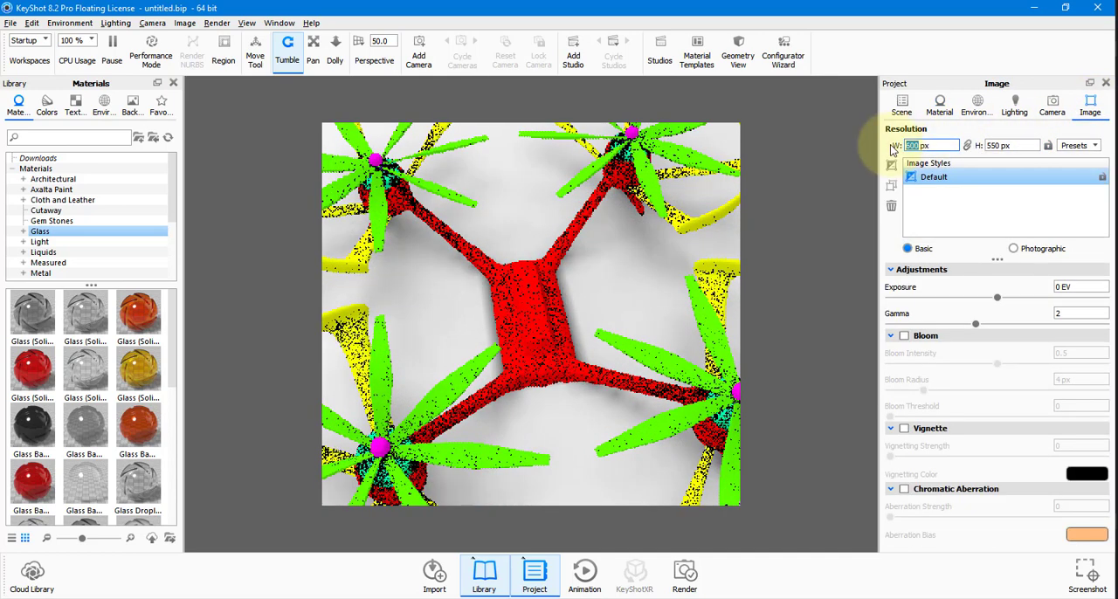
pyautogui.write('800')
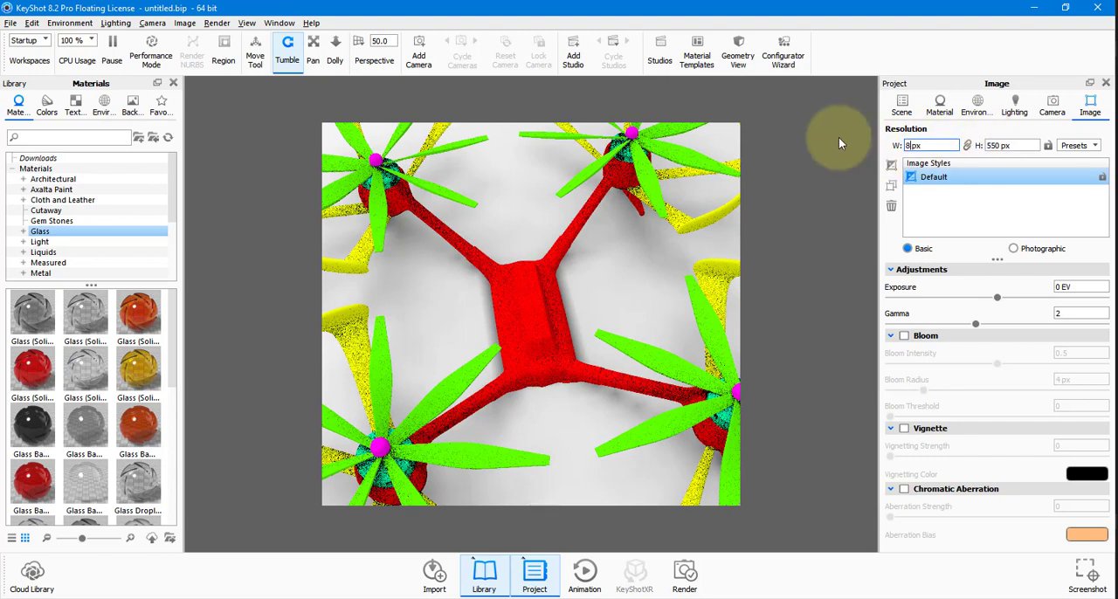
pyautogui.press('Return')
# Compare the imported drone in KeyShot with the model in Cinema 4D, then view the whole drone in KeyShot again.
pyautogui.moveTo(564, 216); pyautogui.dragTo(524, 277)
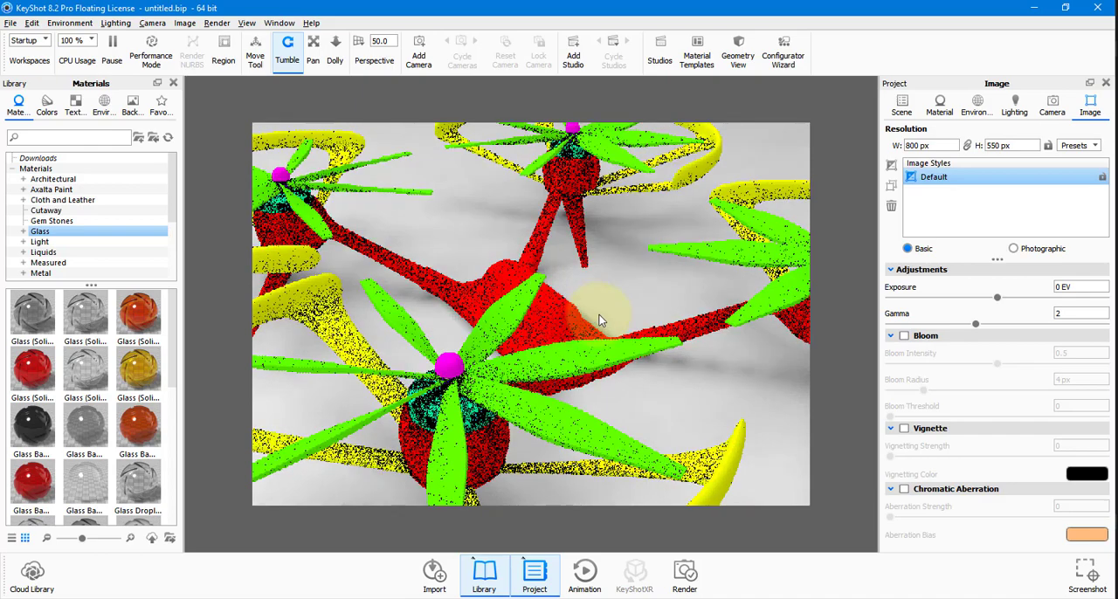
pyautogui.click(669, 365)
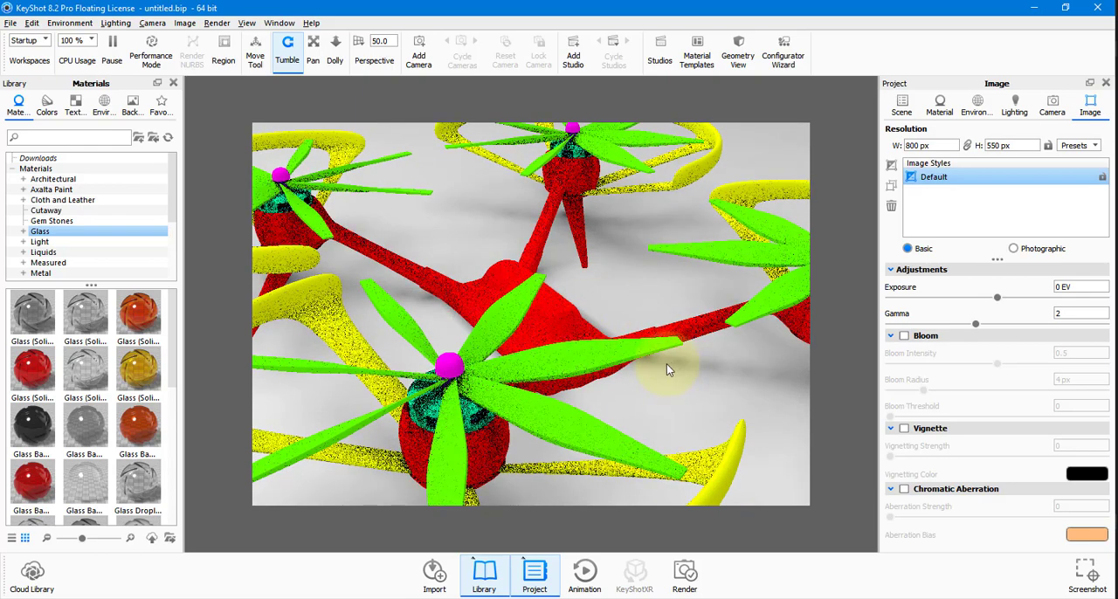
pyautogui.hotkey('alt', 'Tab')
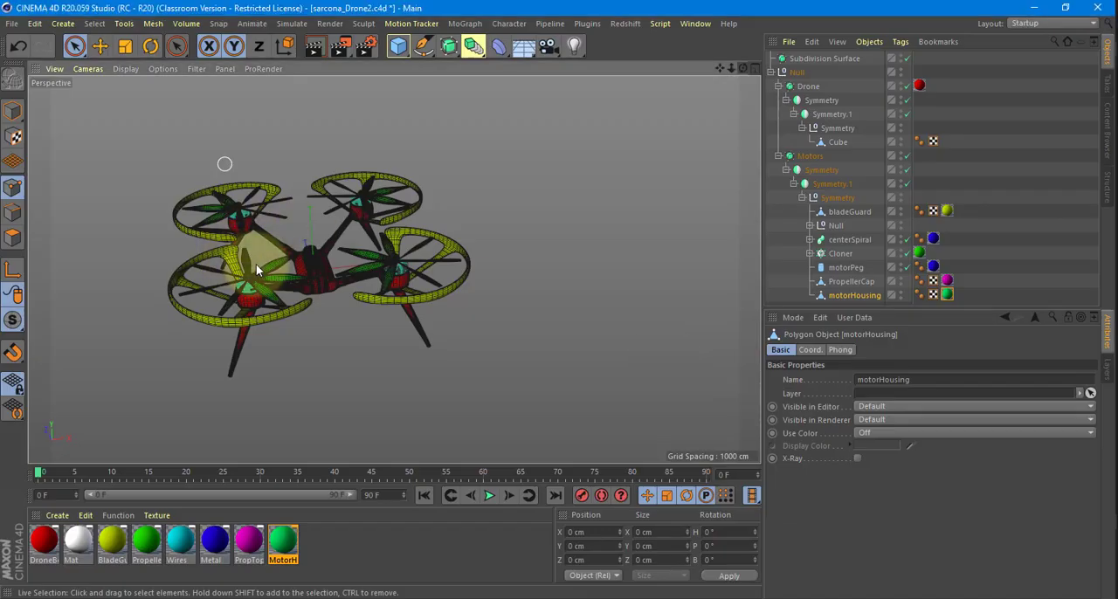
pyautogui.click(317, 333)
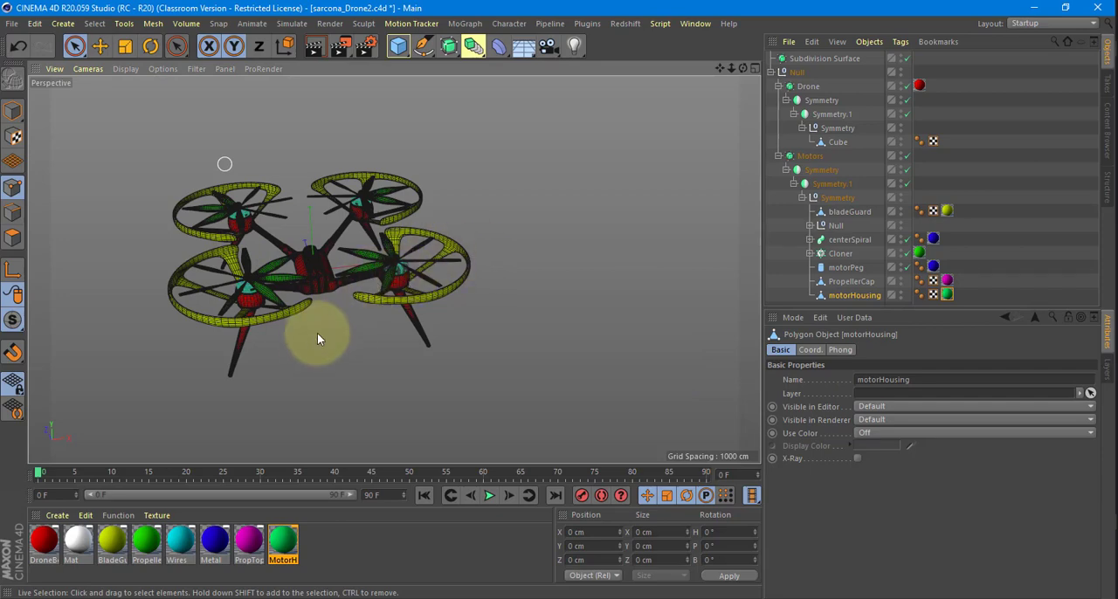
pyautogui.scroll(5, 370, 336)
pyautogui.scroll(-8, 371, 336)
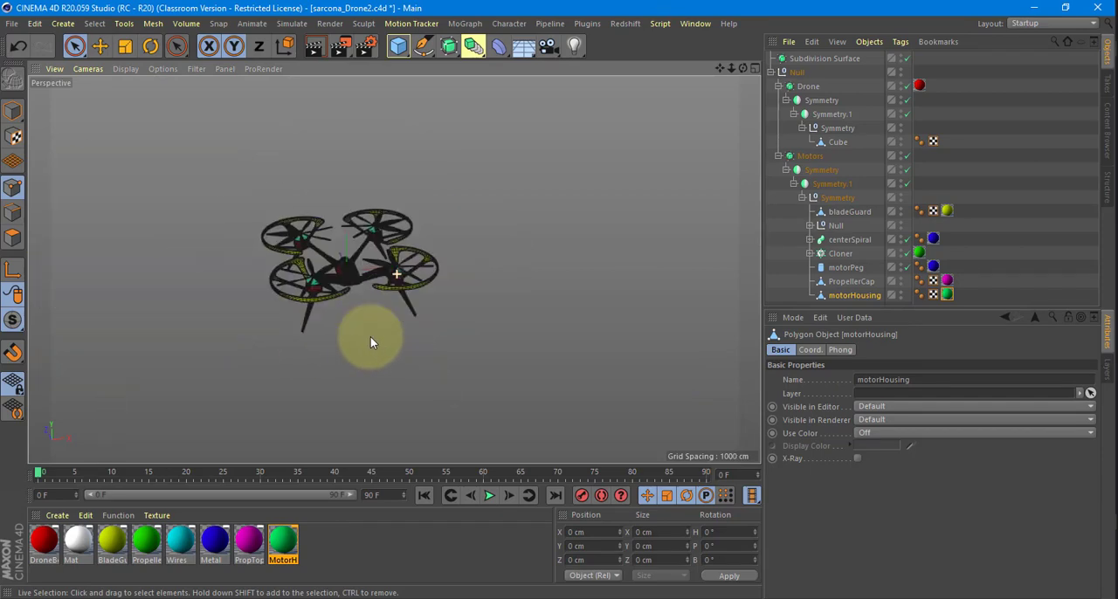
pyautogui.keyDown('alt'); pyautogui.moveTo(396, 274); pyautogui.dragTo(551, 293); pyautogui.keyUp('alt')
pyautogui.scroll(6, 616, 286)
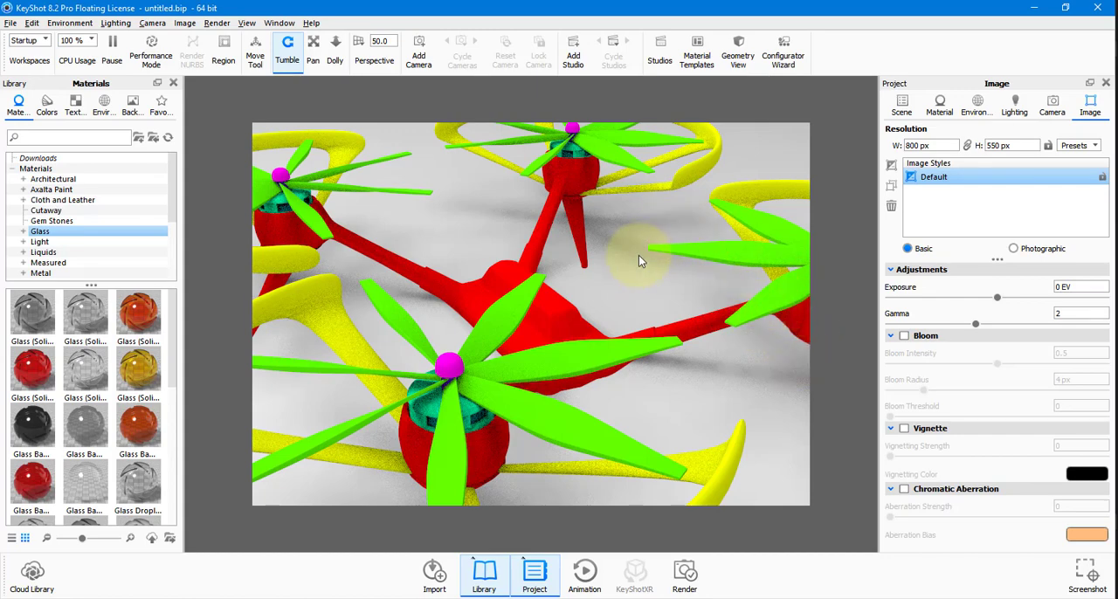
pyautogui.scroll(-10, 638, 258)
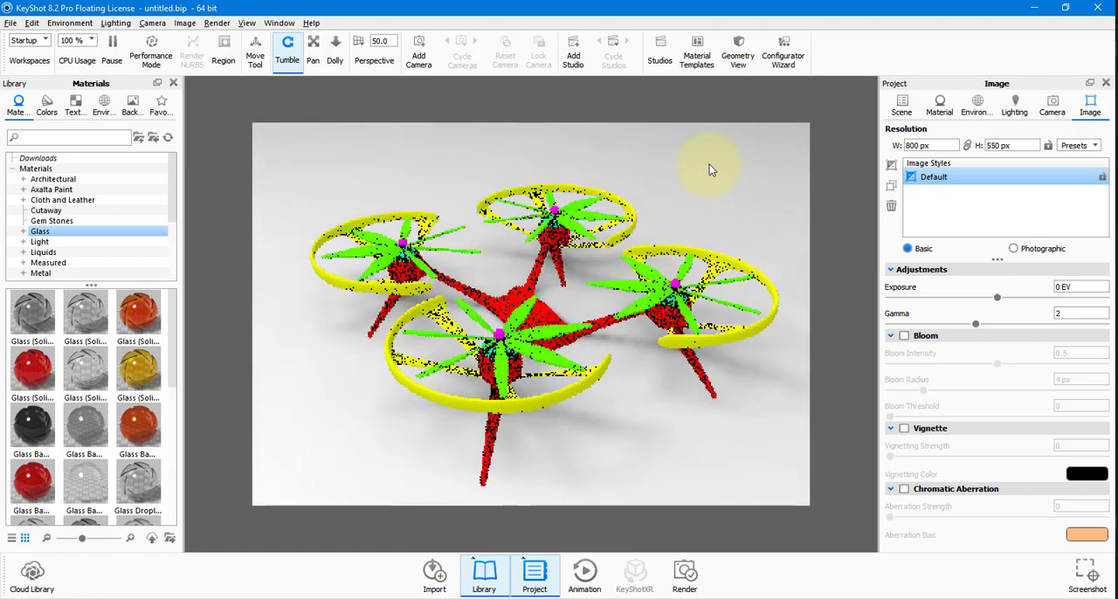
# Expand the imported drone's hierarchy in the scene tree and hide and show the Motors group to identify its parts.
pyautogui.click(902, 104)
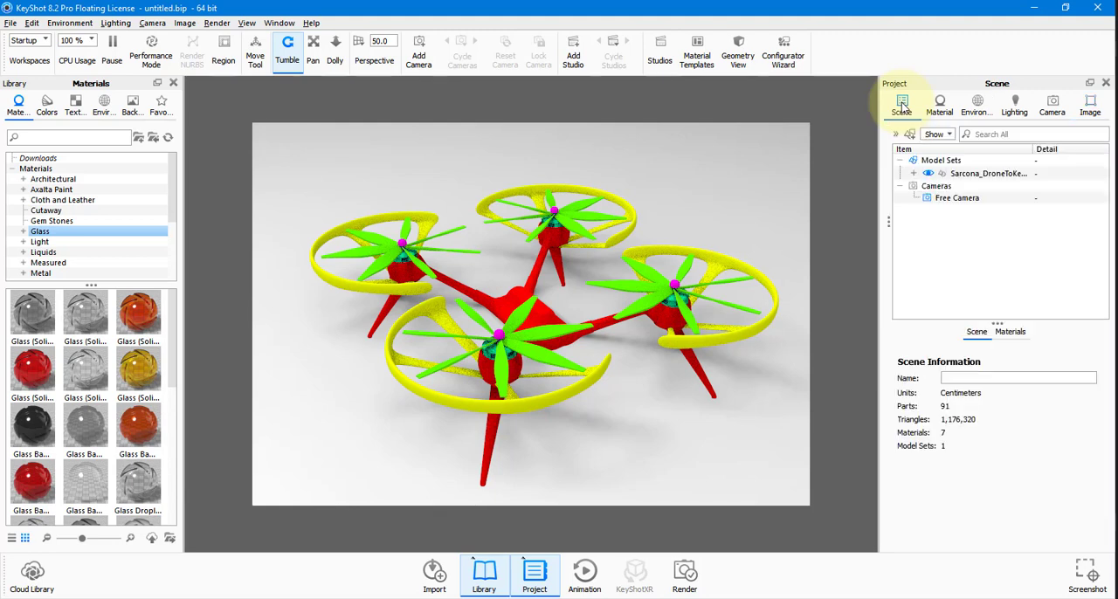
pyautogui.click(913, 174)
pyautogui.click(927, 187)
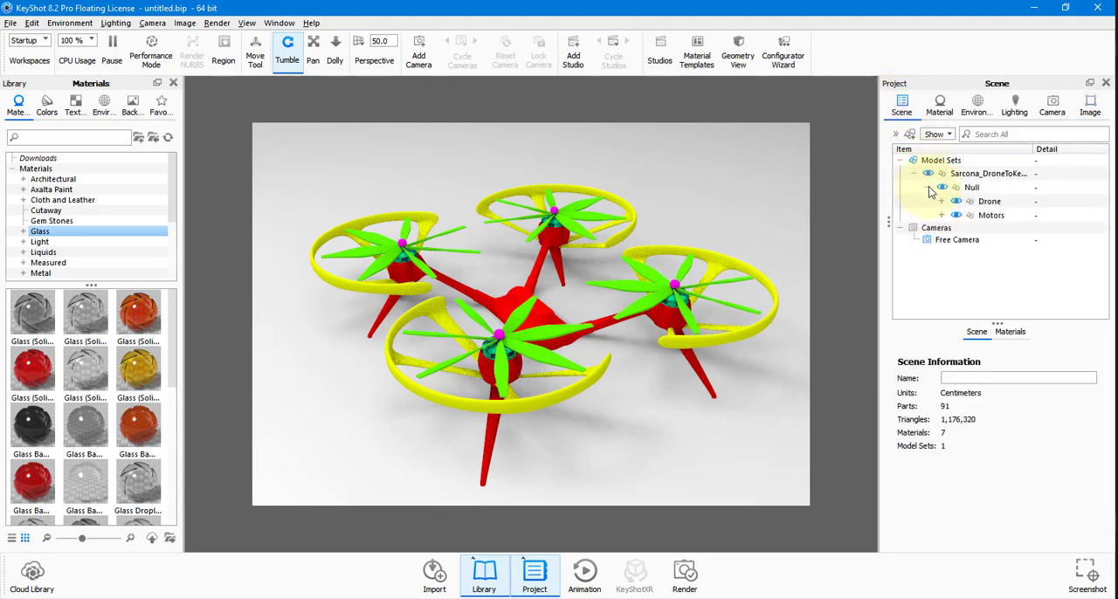
pyautogui.click(941, 201)
pyautogui.click(955, 243)
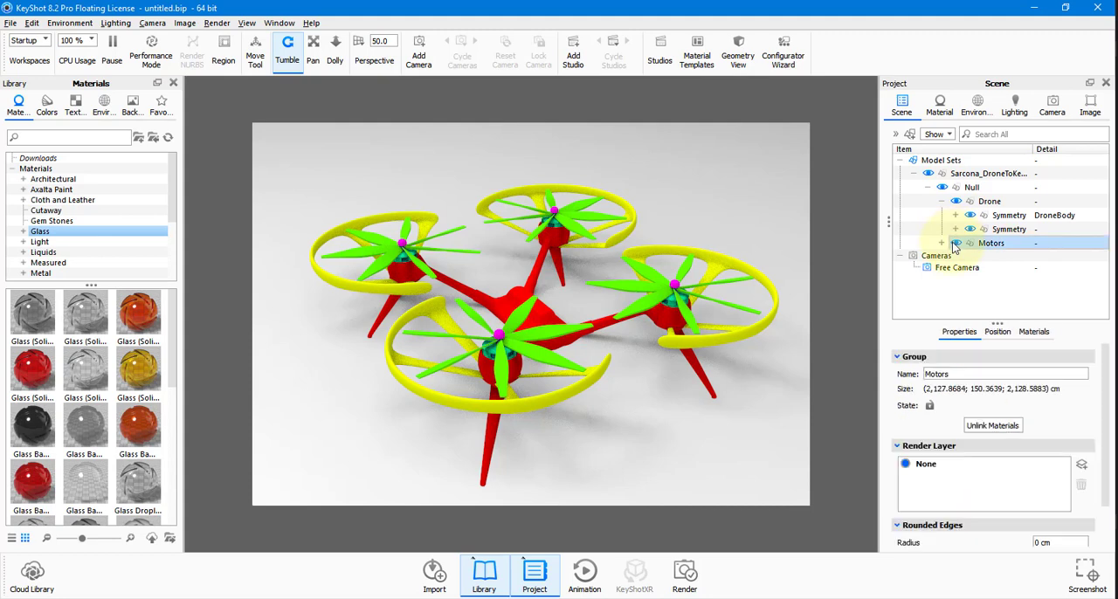
pyautogui.click(942, 243)
pyautogui.click(956, 243)
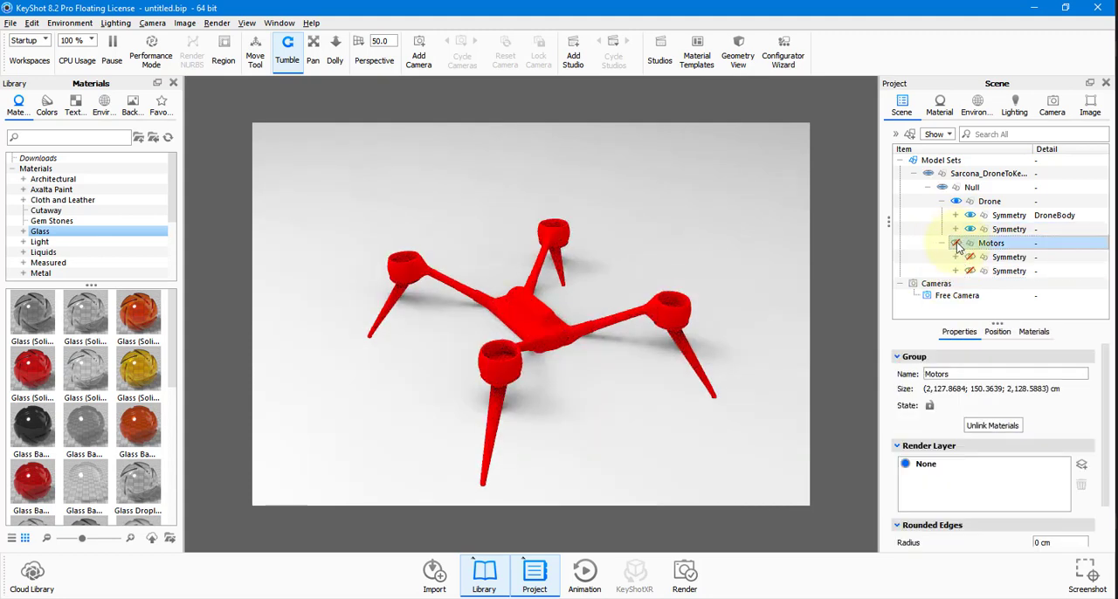
pyautogui.click(1004, 271)
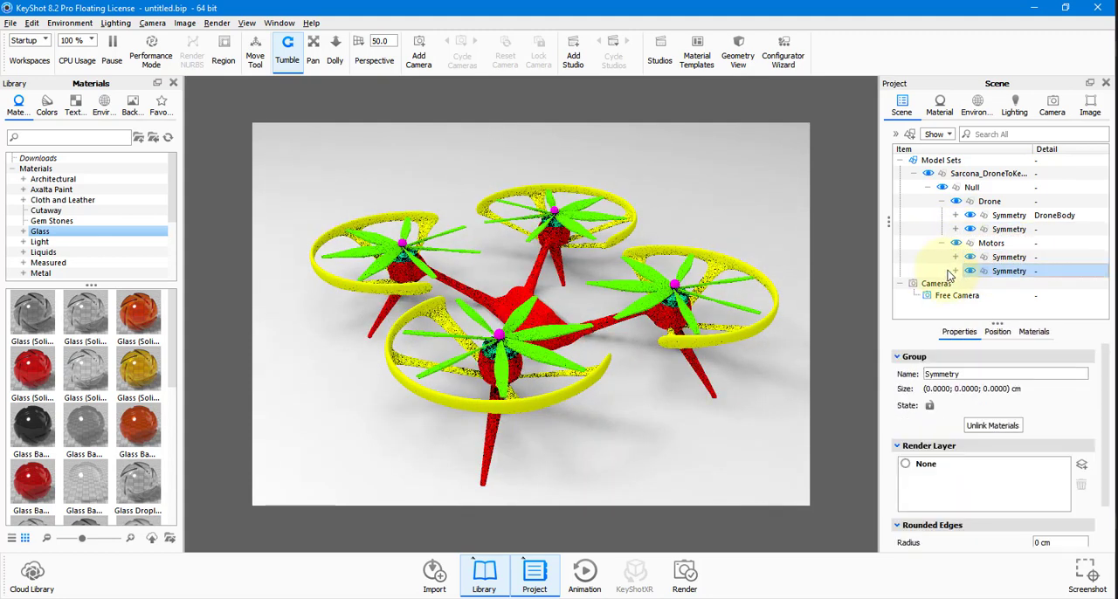
# Expand the second Symmetry group under Motors down to its Cloner, widening the Project panel and Item column for full names.
pyautogui.click(955, 271)
pyautogui.click(968, 273)
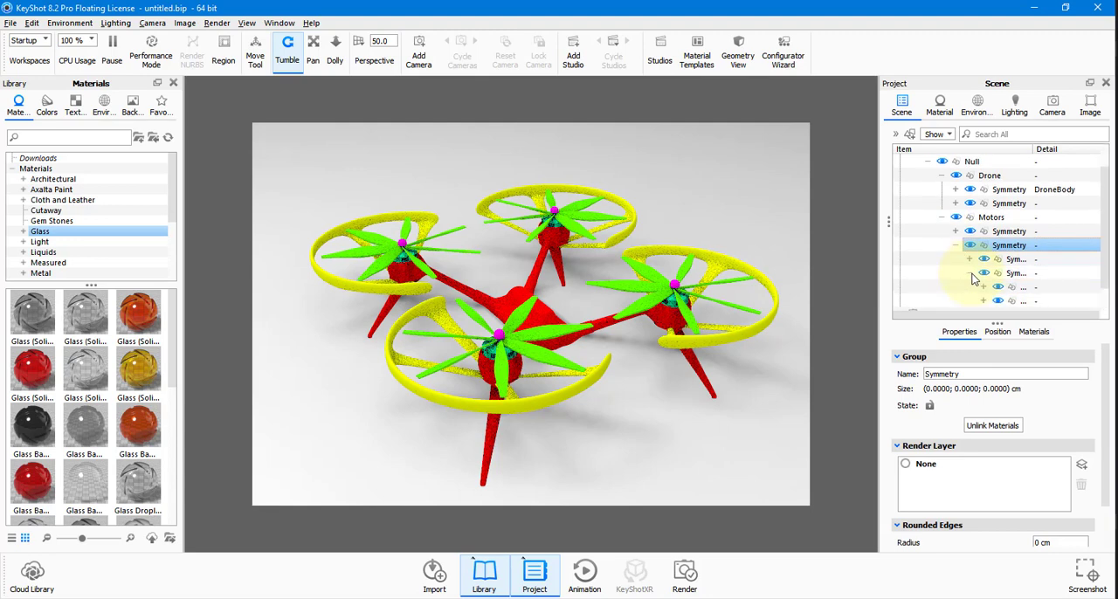
pyautogui.scroll(-1, 926, 250)
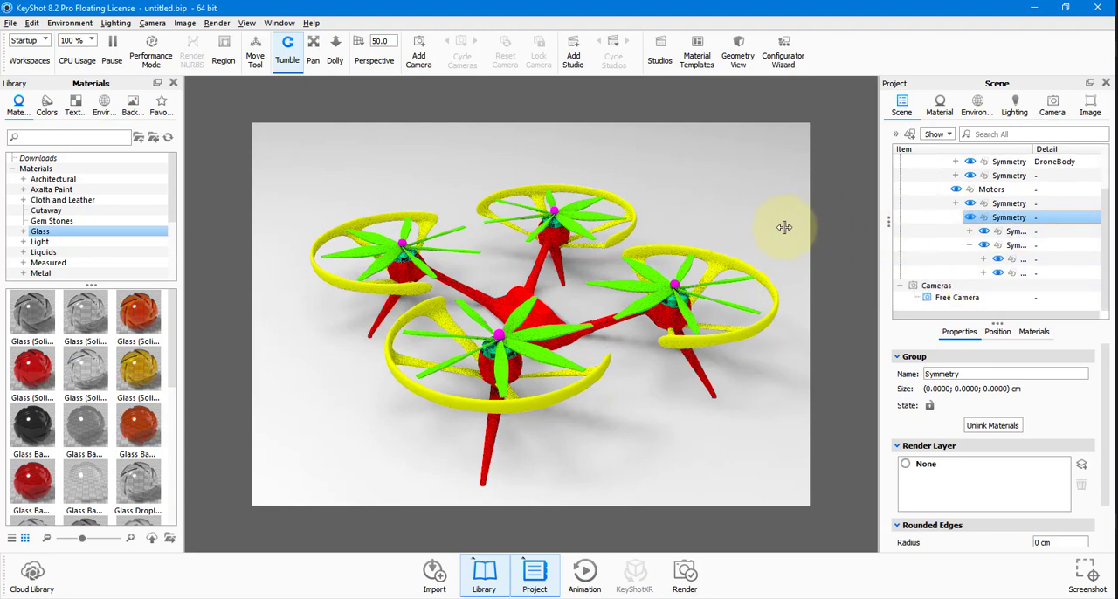
pyautogui.moveTo(880, 229); pyautogui.dragTo(773, 222)
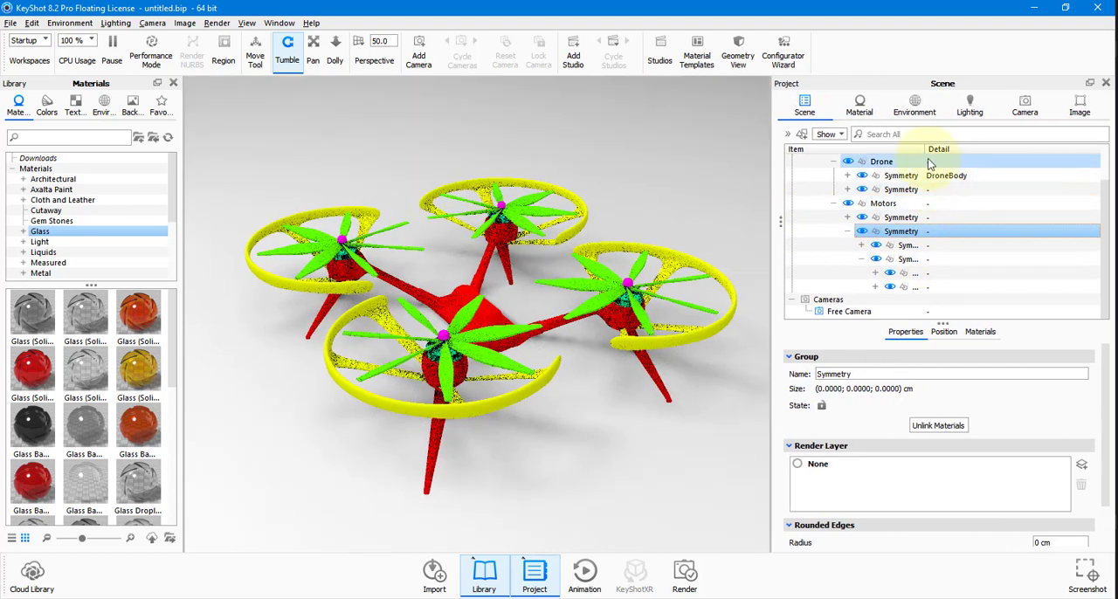
pyautogui.moveTo(926, 150); pyautogui.dragTo(1035, 149)
pyautogui.scroll(-1, 947, 225)
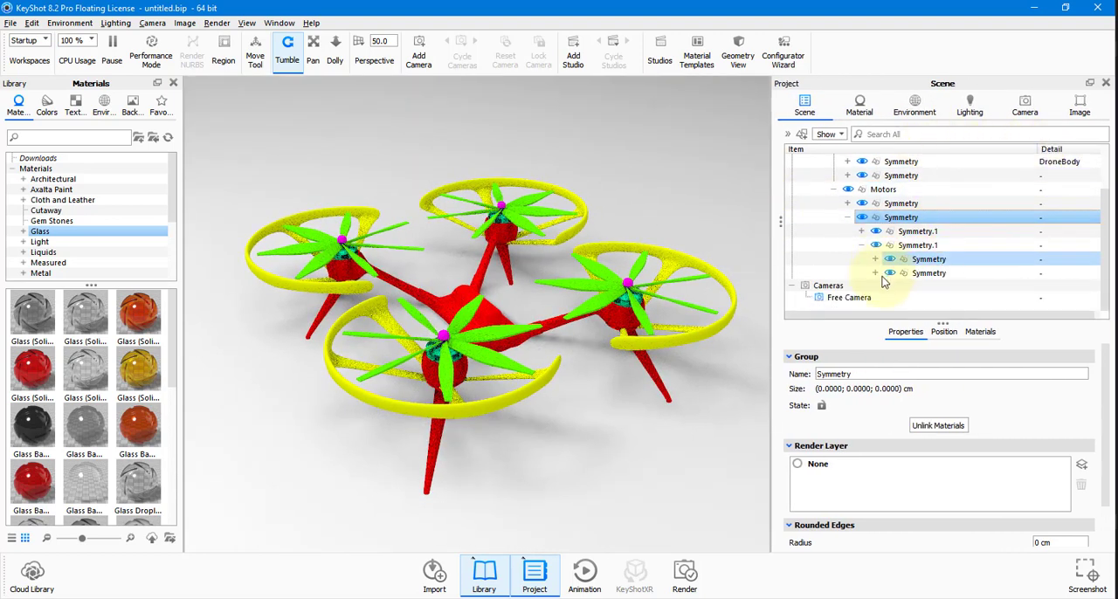
pyautogui.click(876, 273)
pyautogui.scroll(-1, 877, 267)
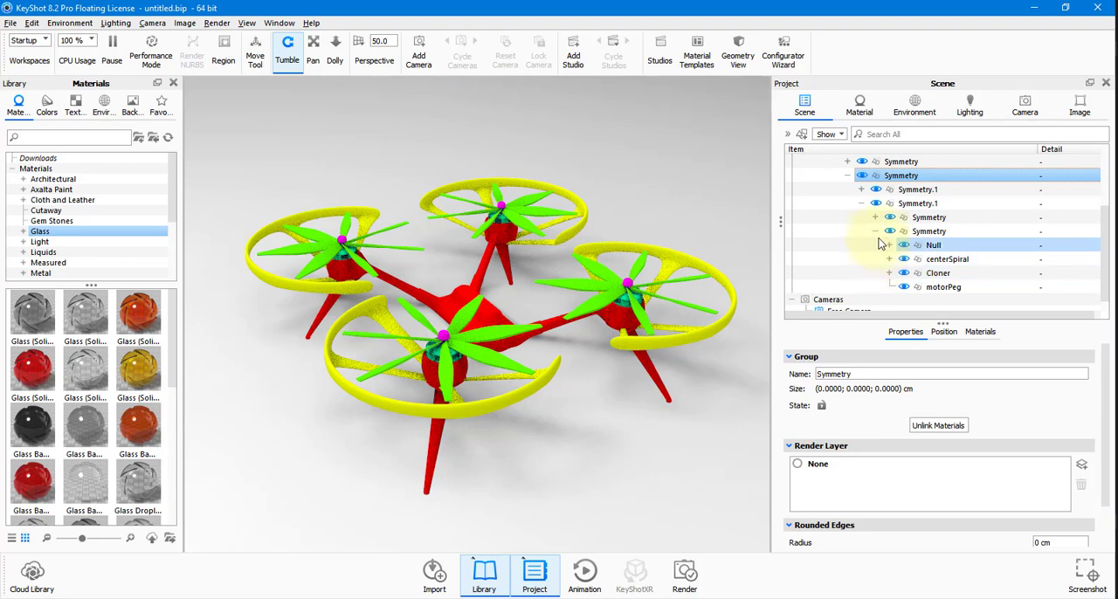
# Try to rotate the Cloner group to 90° about Y, reset that rotation to 0°, and try to scale it.
pyautogui.click(927, 274)
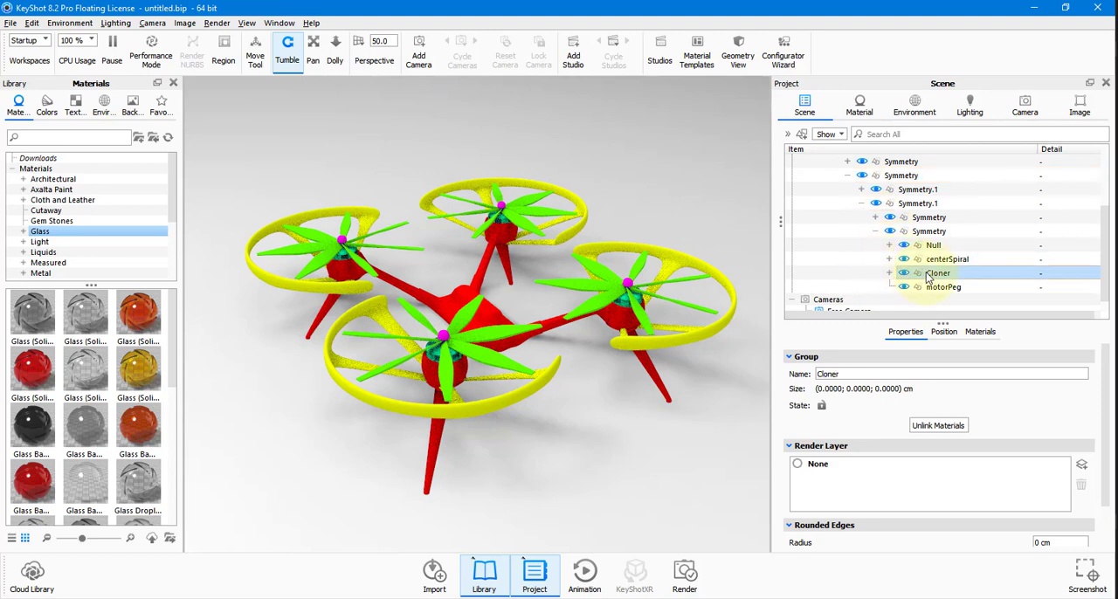
pyautogui.click(943, 332)
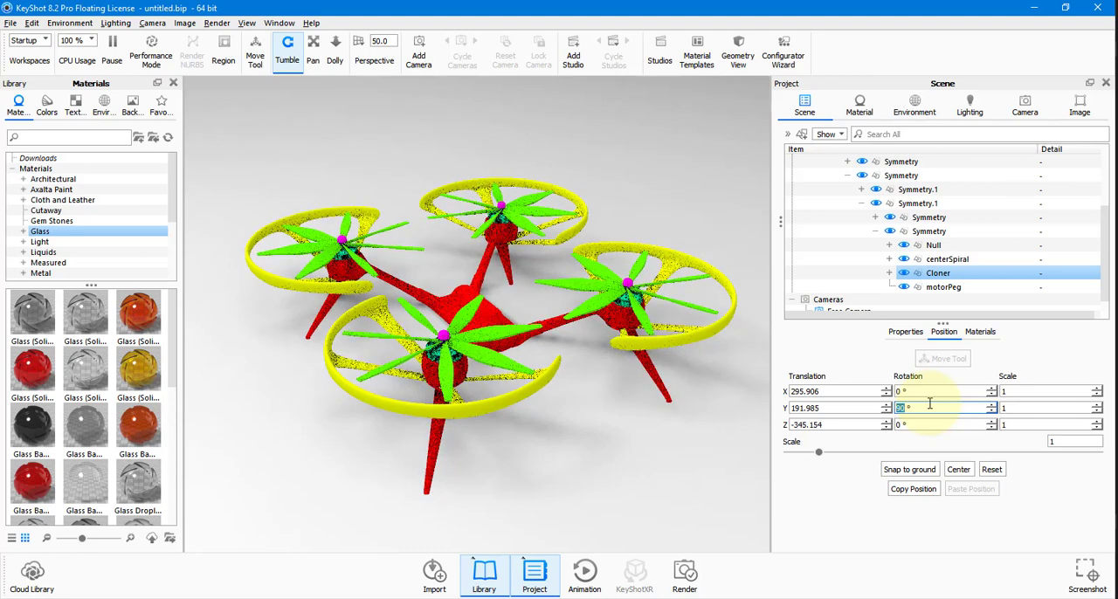
pyautogui.press('Return')
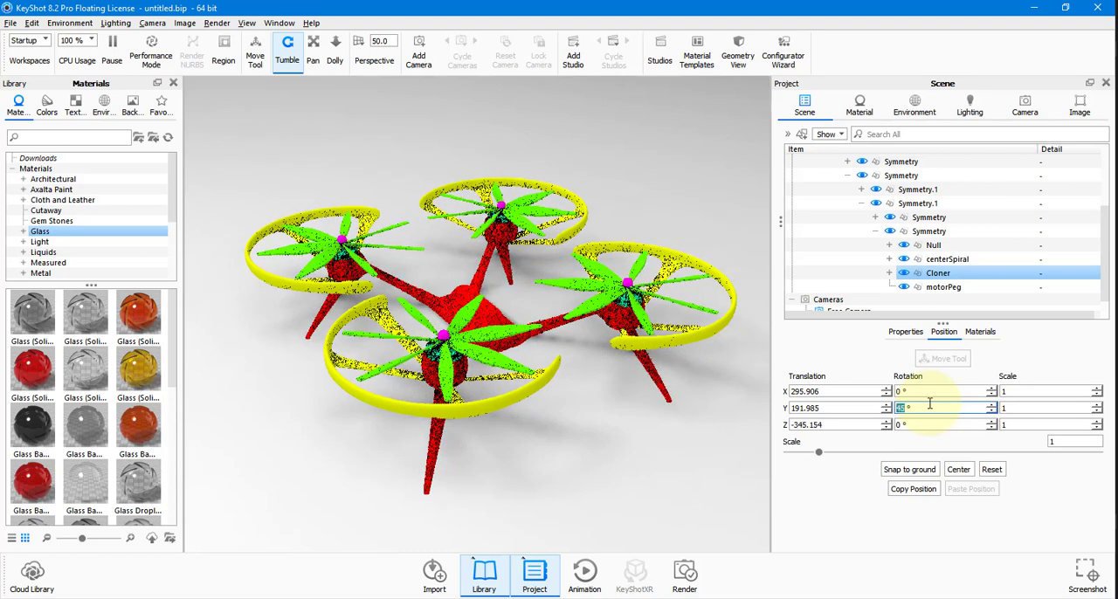
pyautogui.press('Return')
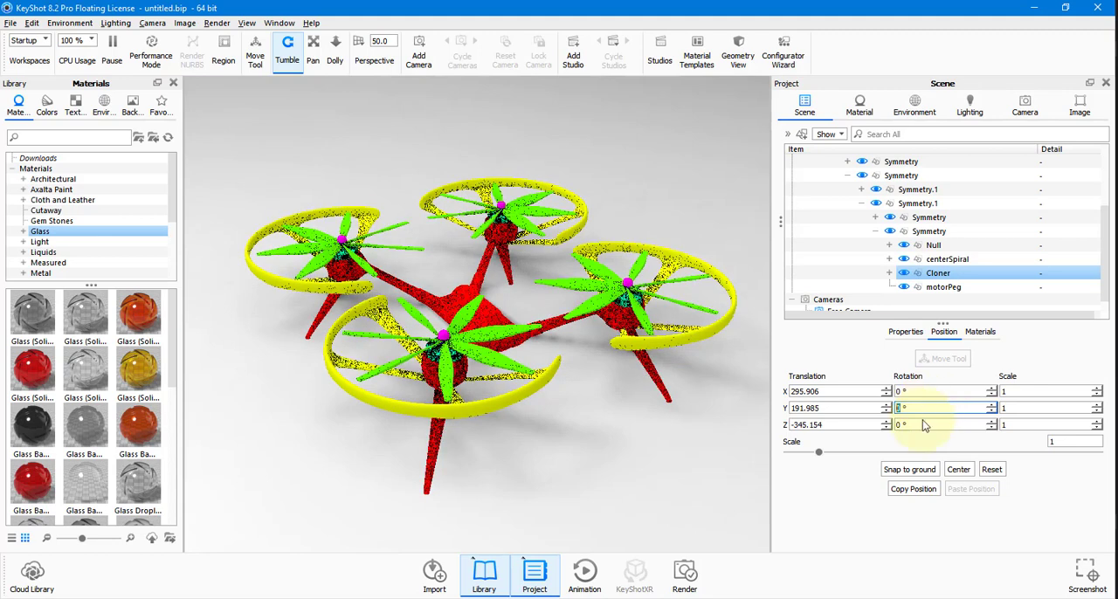
pyautogui.moveTo(818, 452); pyautogui.dragTo(872, 452)
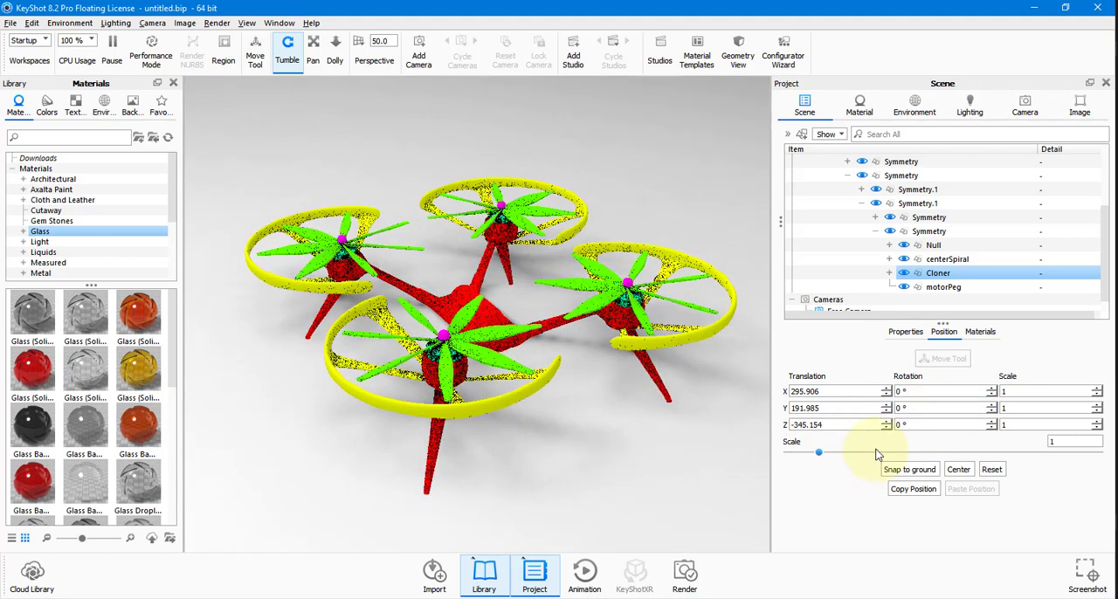
# Try hiding the Cloner group in the scene tree and show it again.
pyautogui.keyDown('ctrl'); pyautogui.click(899, 285); pyautogui.keyUp('ctrl')
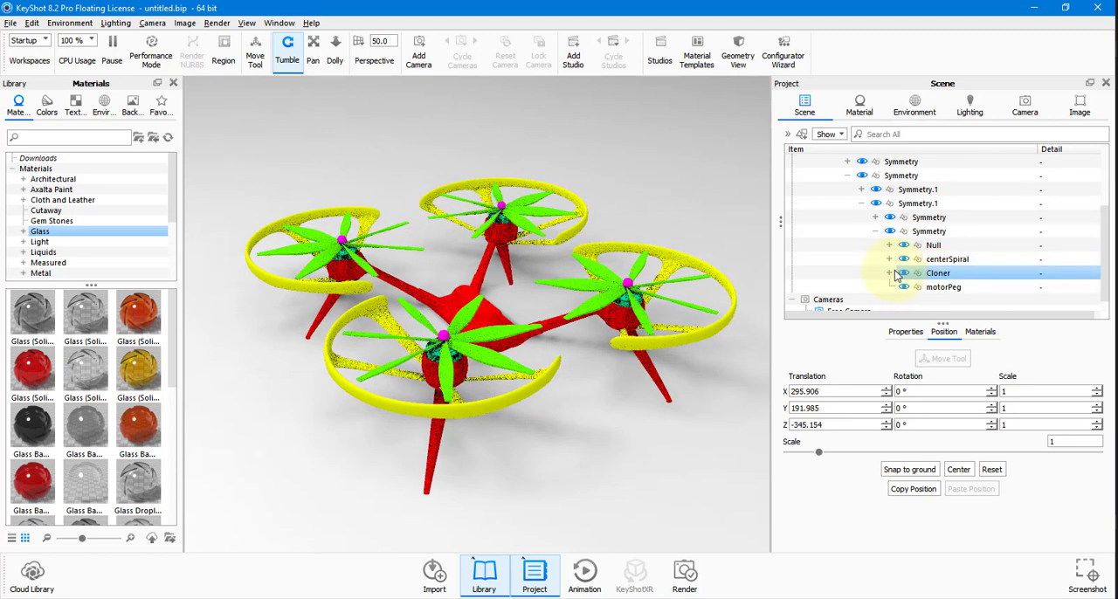
pyautogui.click(904, 274)
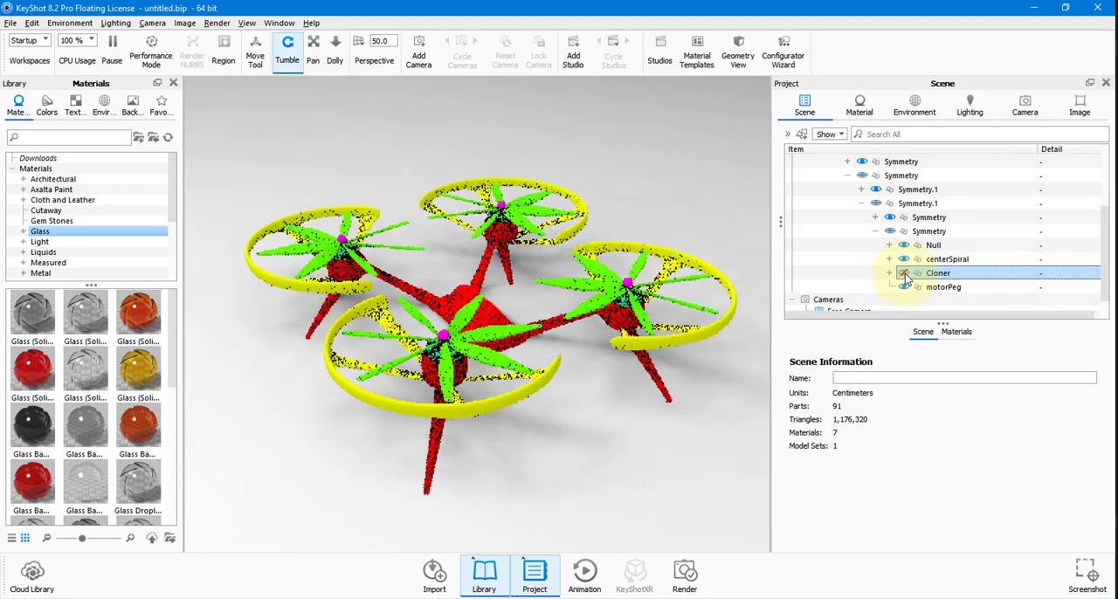
pyautogui.click(889, 246)
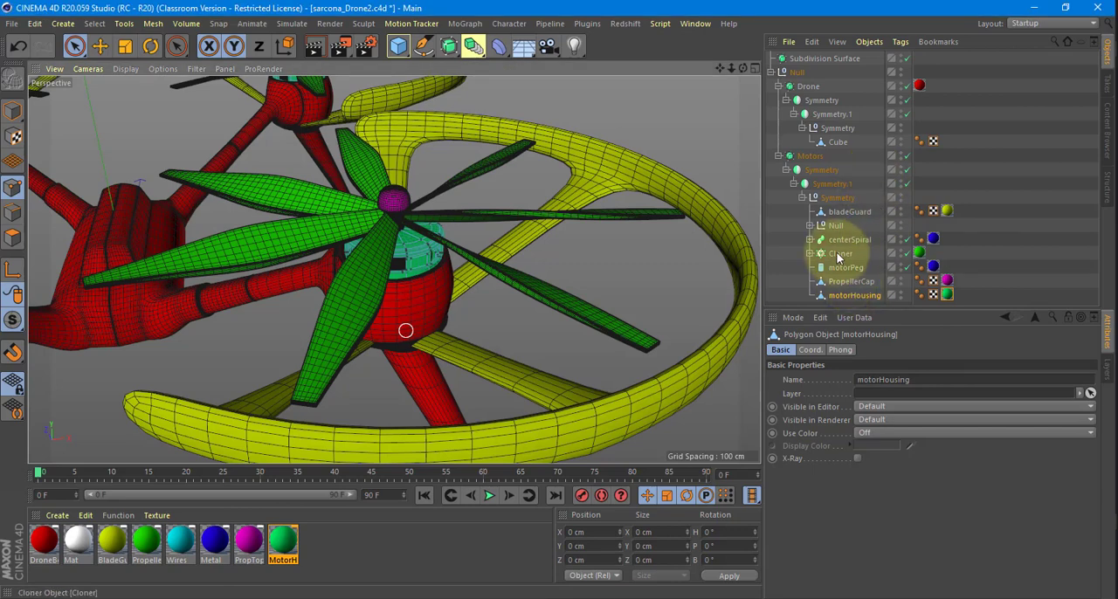
# Switch to Cinema 4D and turn the propeller Cloner off and on to examine its effect, pausing KeyShot's real-time rendering in between.
pyautogui.click(840, 254)
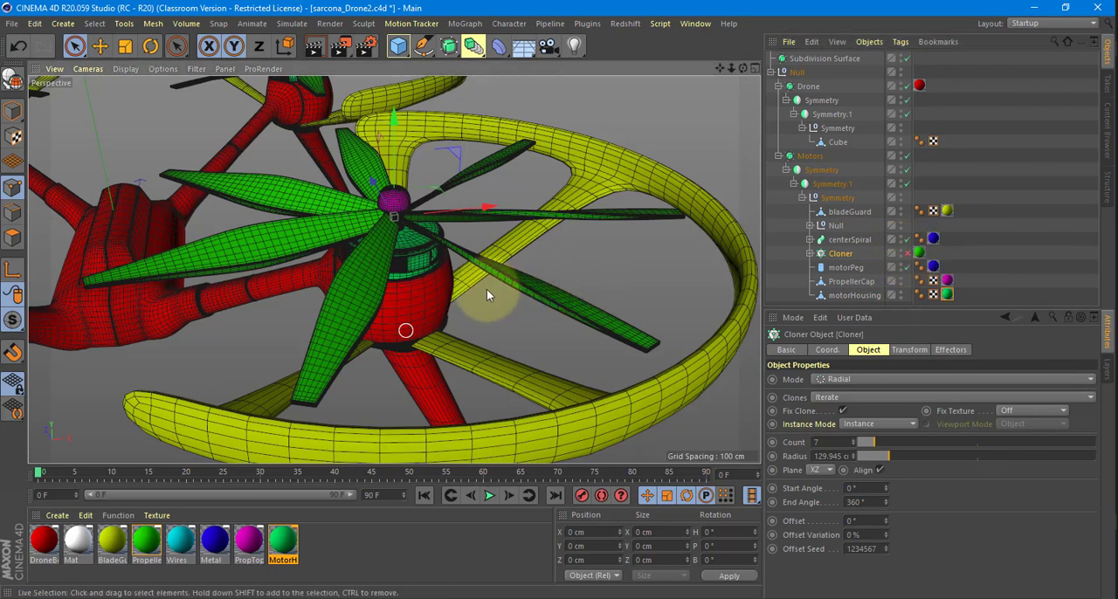
pyautogui.keyDown('alt'); pyautogui.moveTo(486, 289); pyautogui.dragTo(553, 282); pyautogui.keyUp('alt')
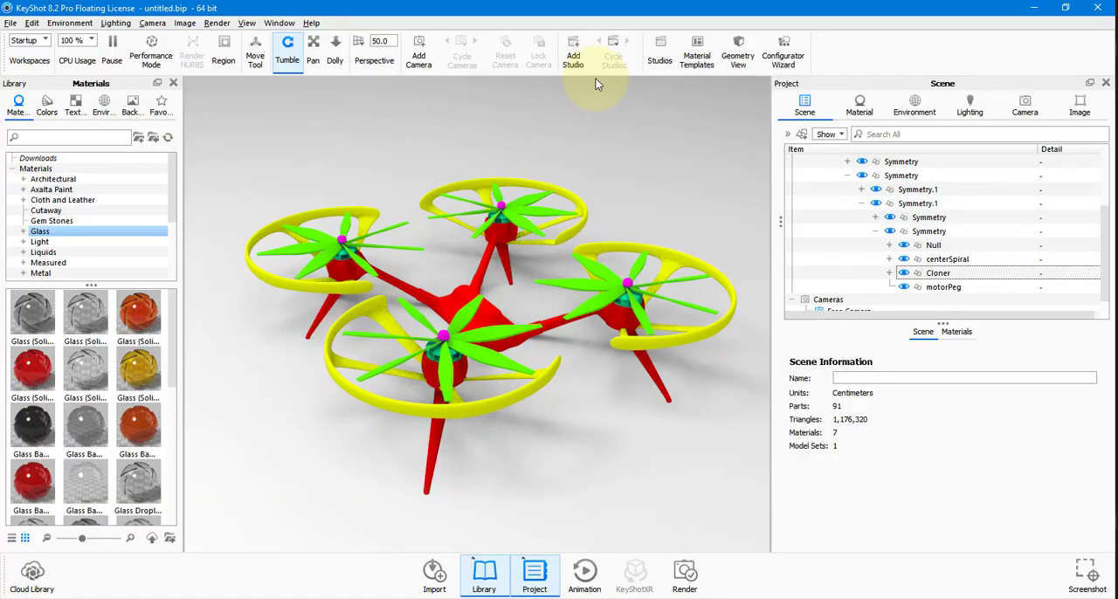
pyautogui.click(120, 55)
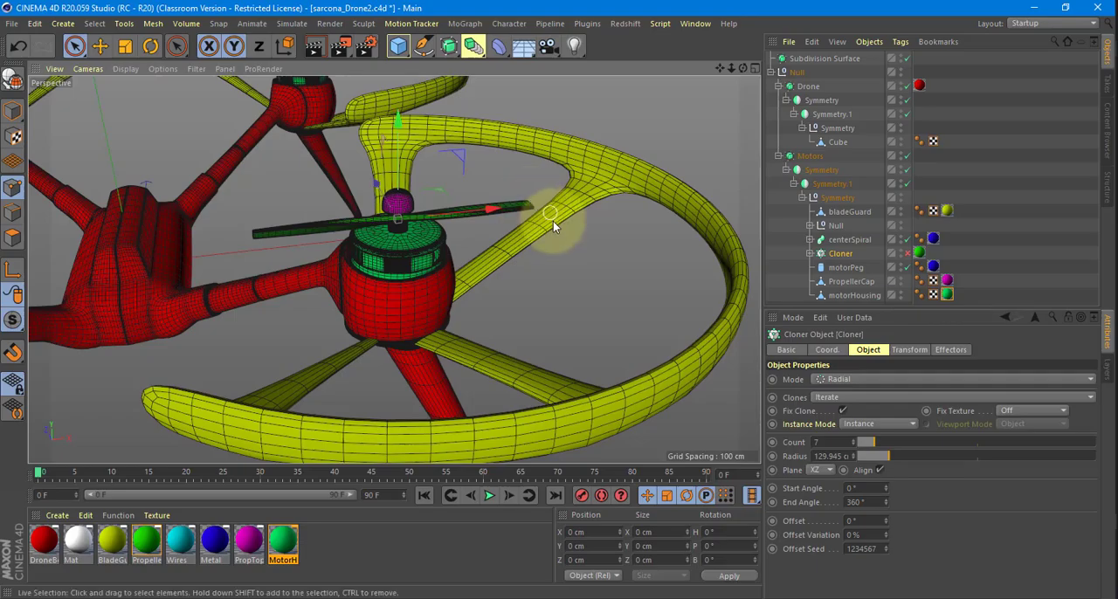
pyautogui.moveTo(553, 221)
pyautogui.keyDown('alt'); pyautogui.mouseDown()
pyautogui.moveTo(531, 230)
pyautogui.moveTo(542, 234)
pyautogui.mouseUp(); pyautogui.keyUp('alt')
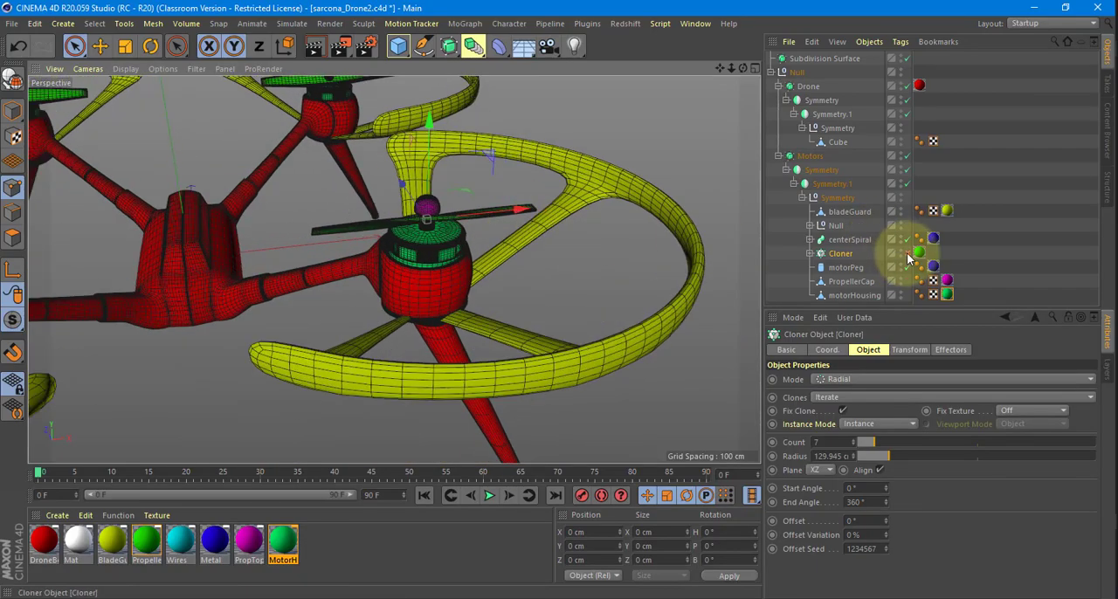
pyautogui.click(906, 253)
pyautogui.click(908, 255)
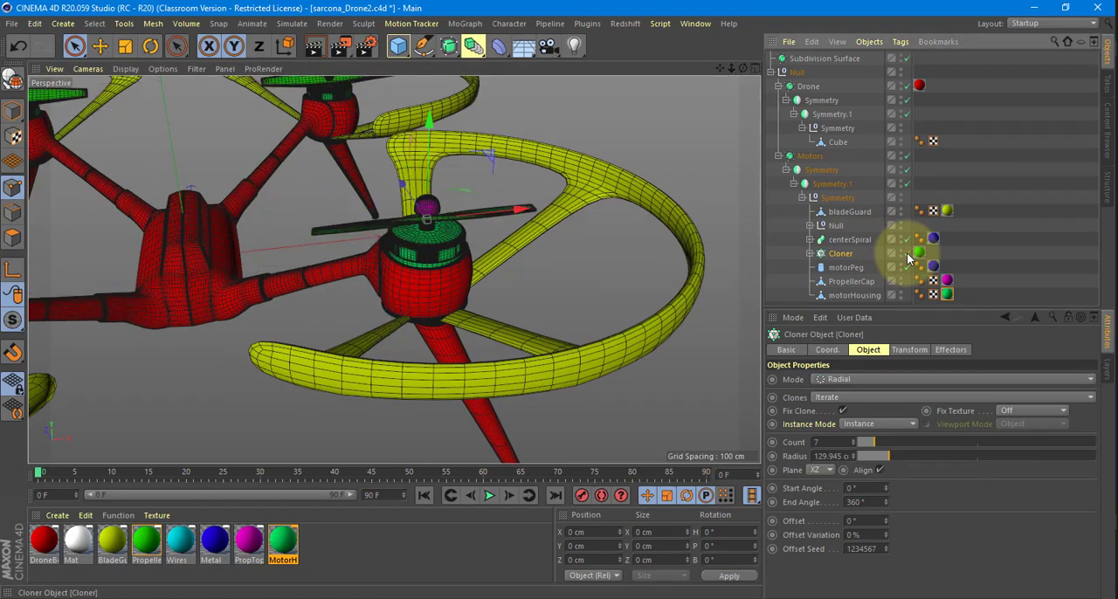
# Switch back to KeyShot, examine the Cloner group's properties, and resume real-time rendering.
pyautogui.hotkey('alt', 'Tab')
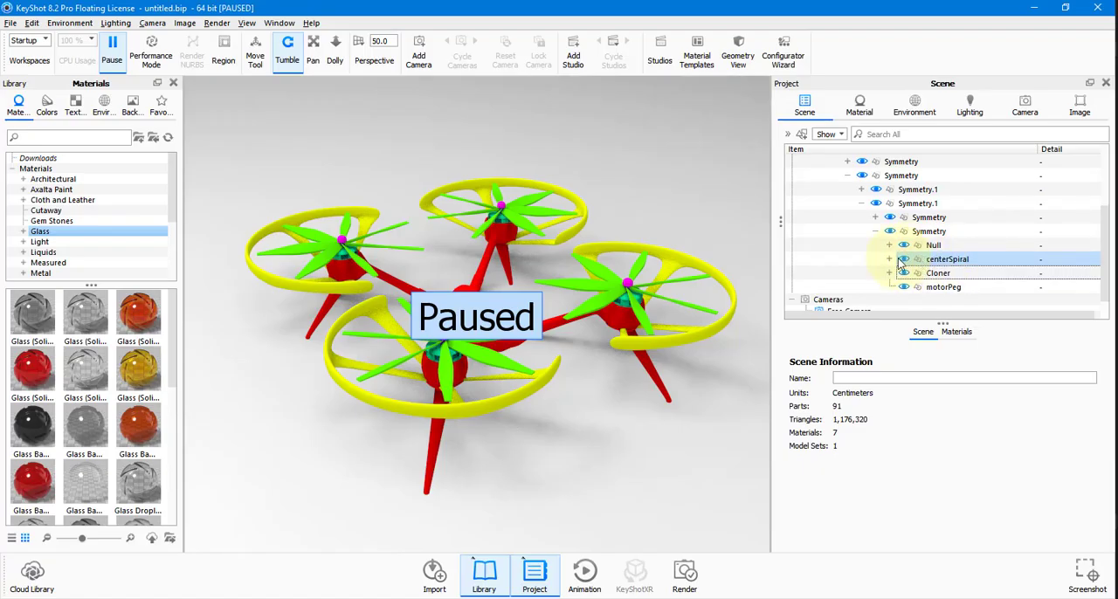
pyautogui.click(909, 273)
pyautogui.click(909, 332)
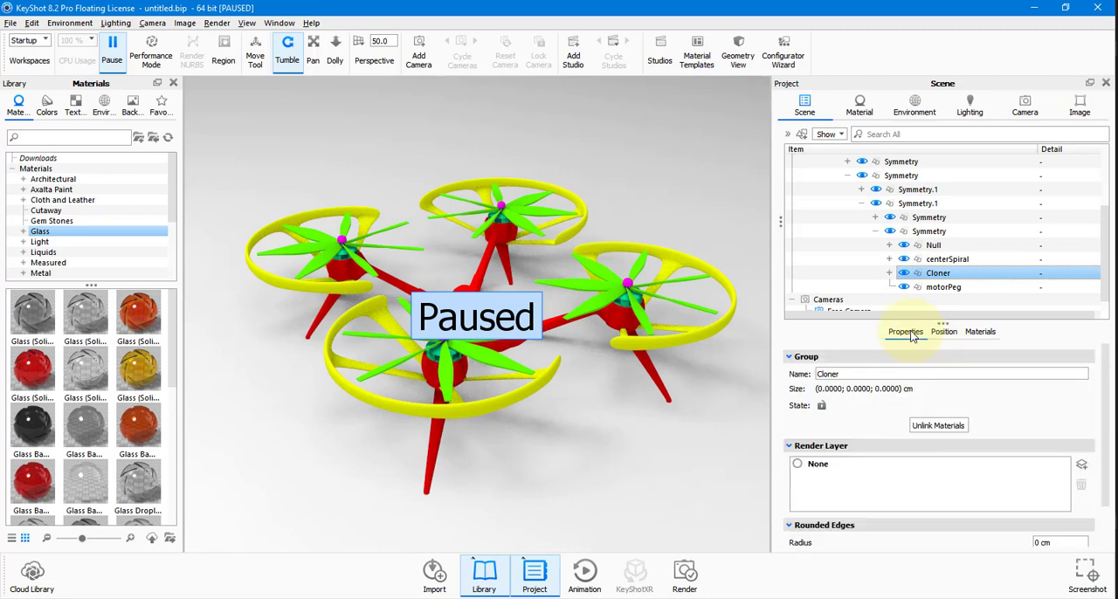
pyautogui.scroll(-1, 936, 404)
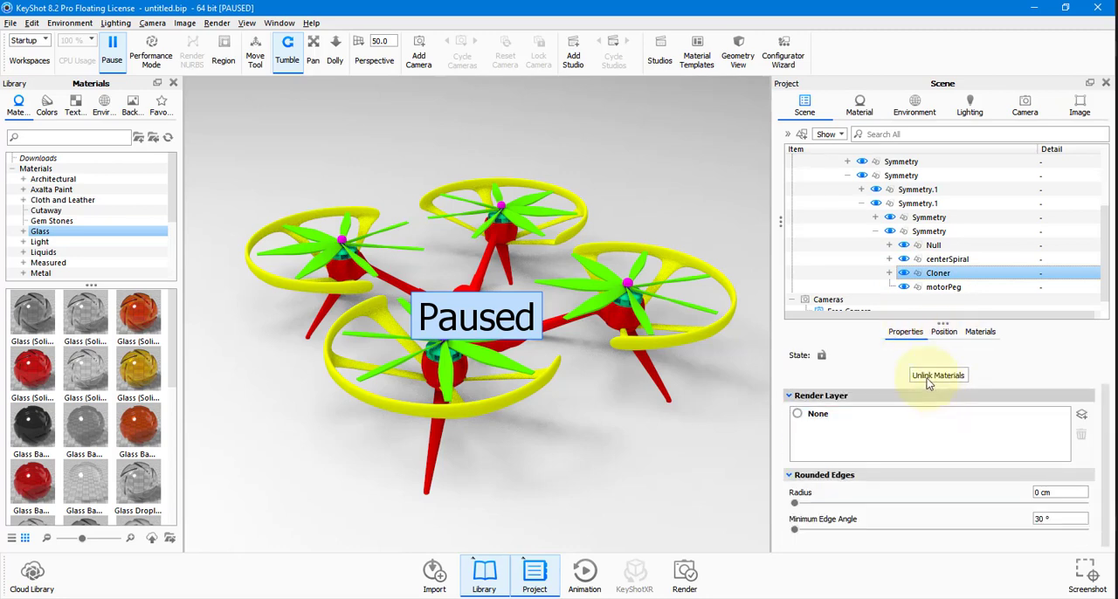
pyautogui.scroll(1, 927, 378)
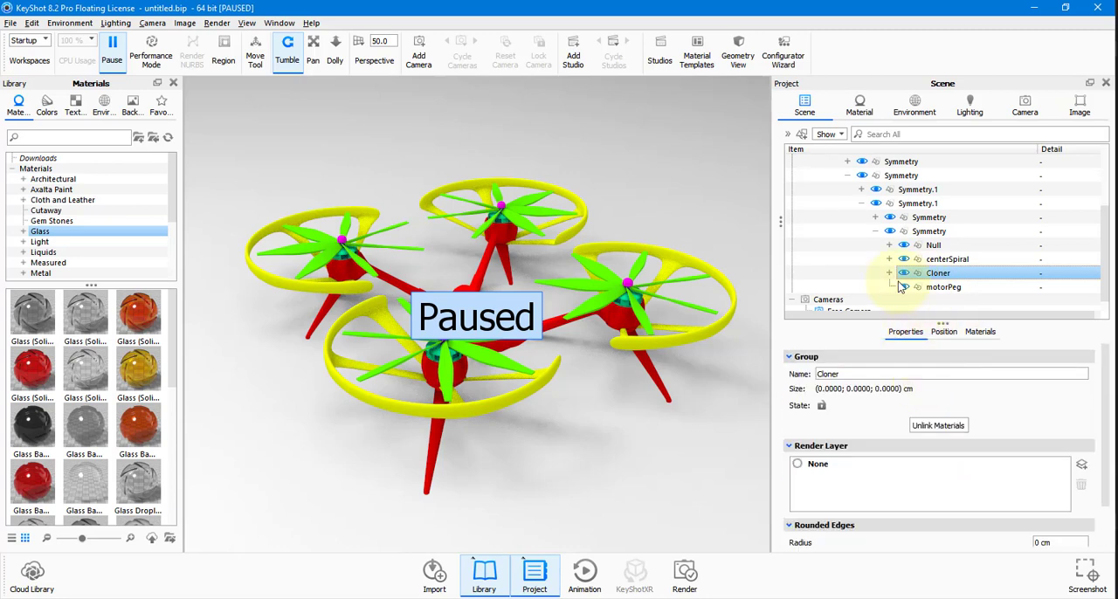
pyautogui.click(112, 53)
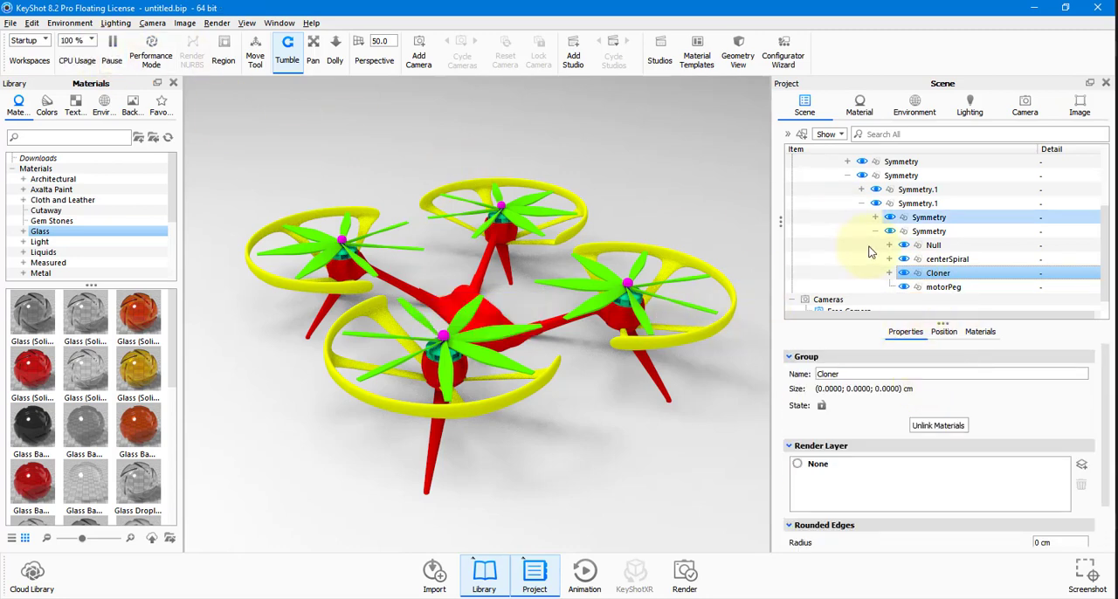
# Set the Cloner group's rotation to 56° on Y and 21° on X.
pyautogui.click(943, 332)
pyautogui.doubleClick(913, 410)
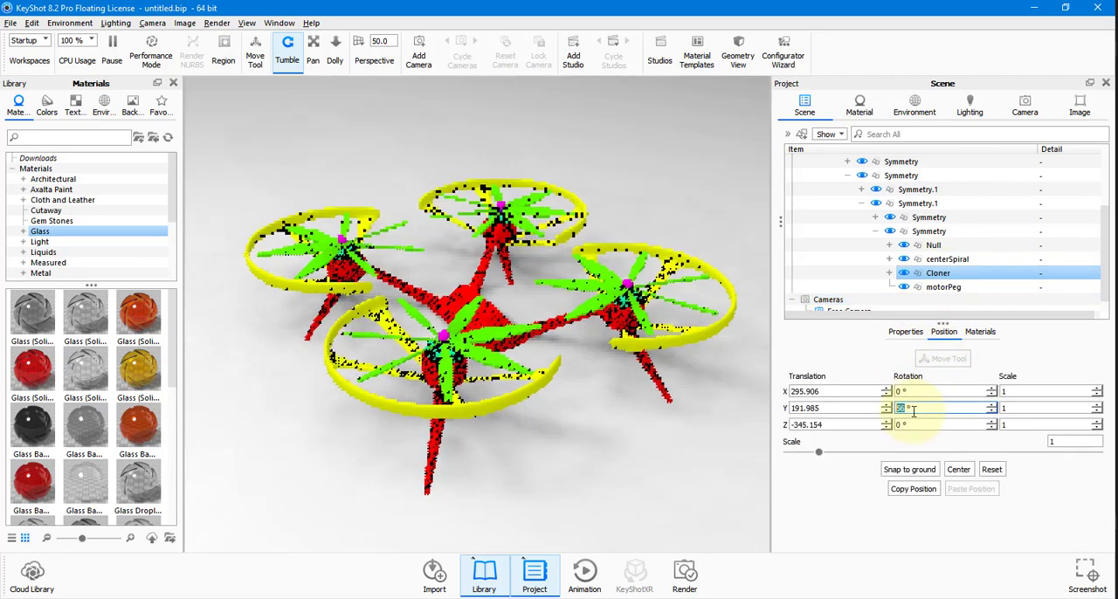
pyautogui.hotkey('shift', 'Tab')
pyautogui.write('21')
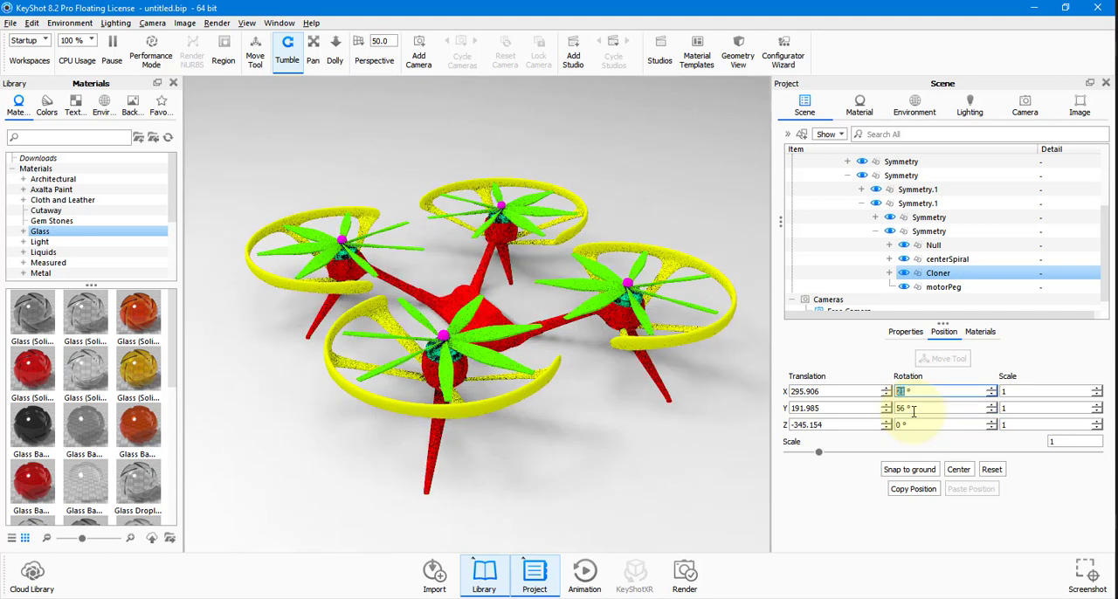
pyautogui.press('Return')
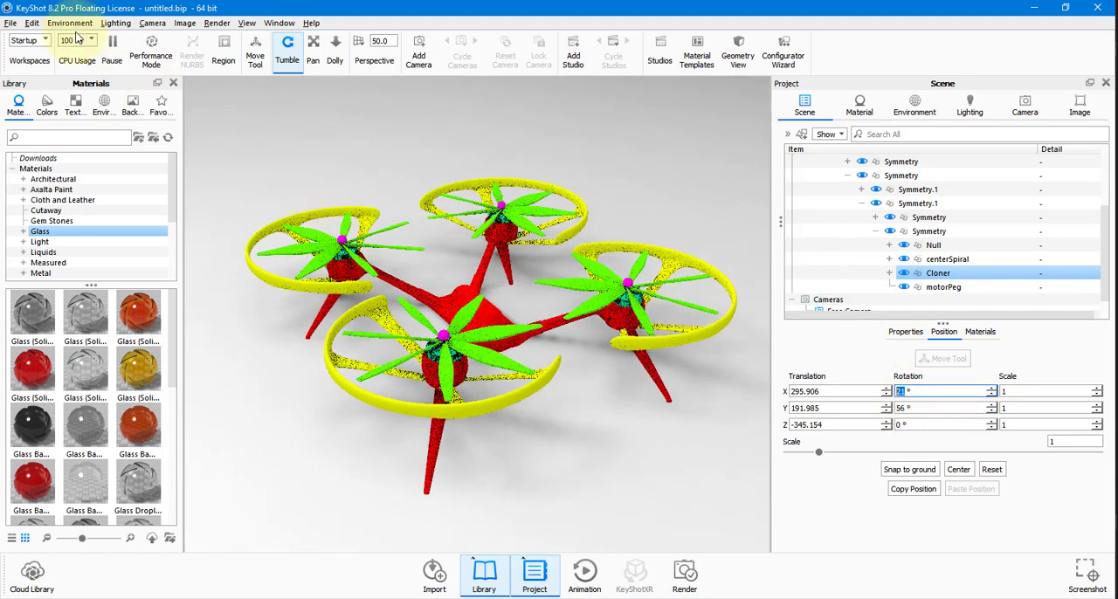
# Pause KeyShot's real-time rendering, switch to Cinema 4D and select the Symmetry object directly under Motors.
pyautogui.click(112, 45)
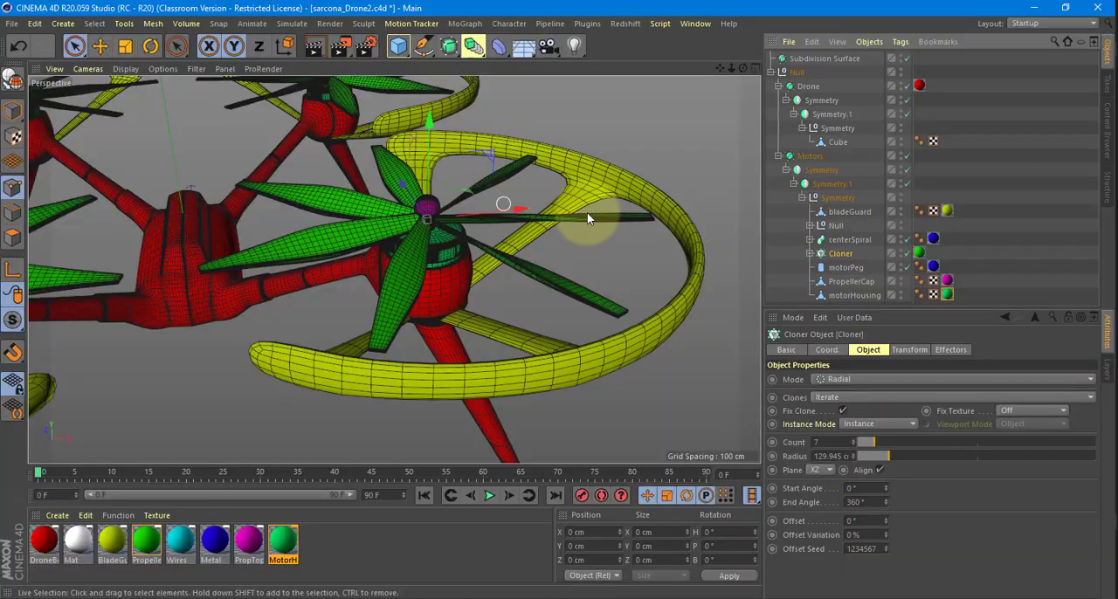
pyautogui.keyDown('alt'); pyautogui.moveTo(587, 212); pyautogui.dragTo(425, 188, button='right'); pyautogui.keyUp('alt')
pyautogui.keyDown('alt'); pyautogui.moveTo(424, 188); pyautogui.dragTo(495, 222); pyautogui.keyUp('alt')
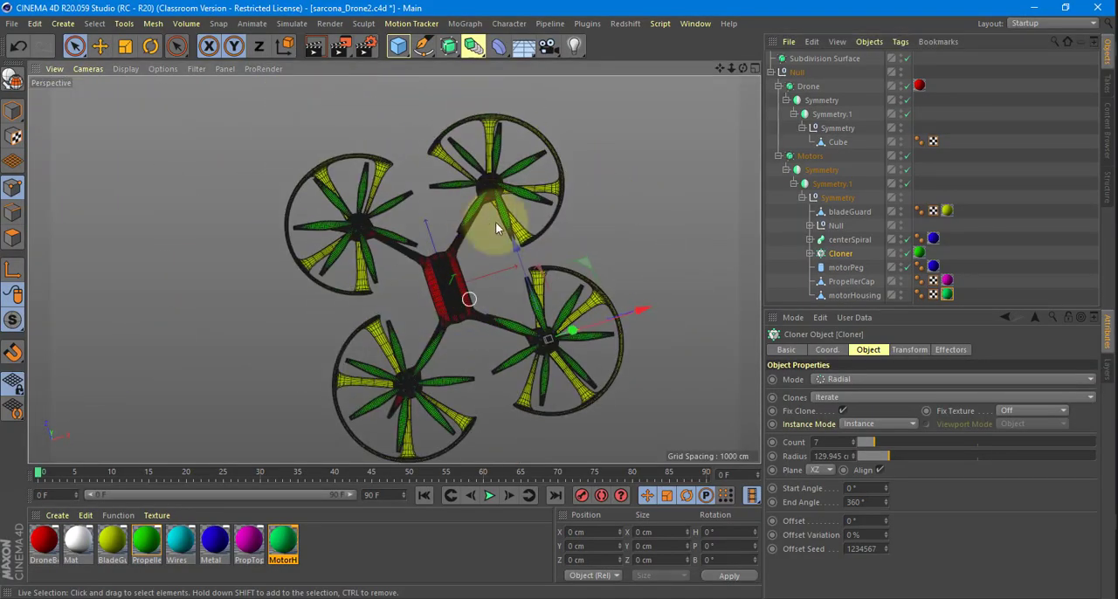
pyautogui.keyDown('alt'); pyautogui.moveTo(597, 251); pyautogui.dragTo(540, 208); pyautogui.keyUp('alt')
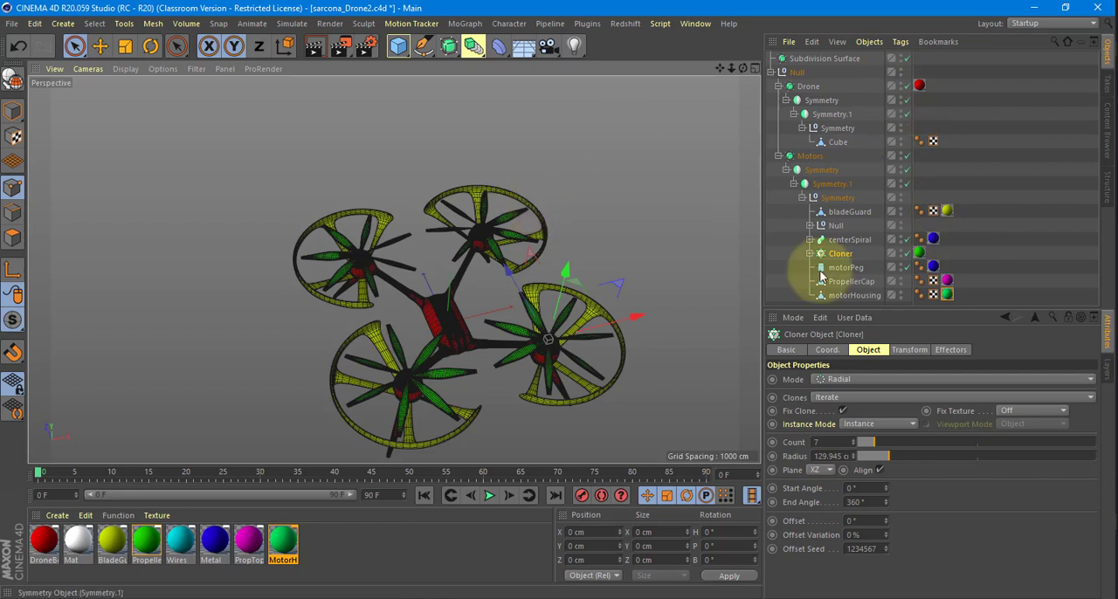
pyautogui.click(817, 183)
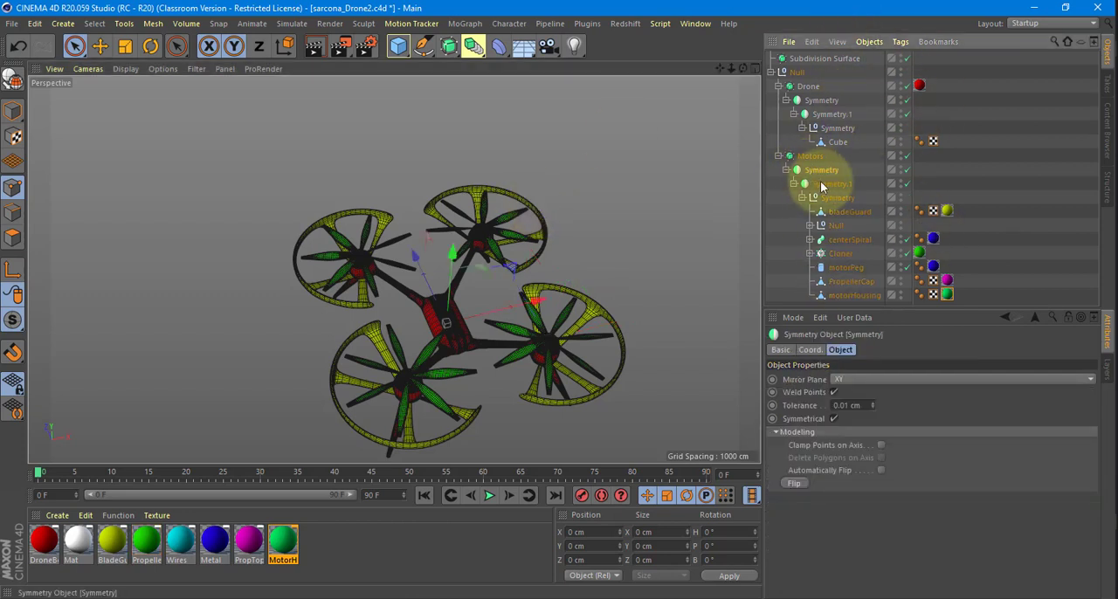
# Examine the properties of Symmetry.1 and the Symmetry null inside it under Motors.
pyautogui.click(836, 199)
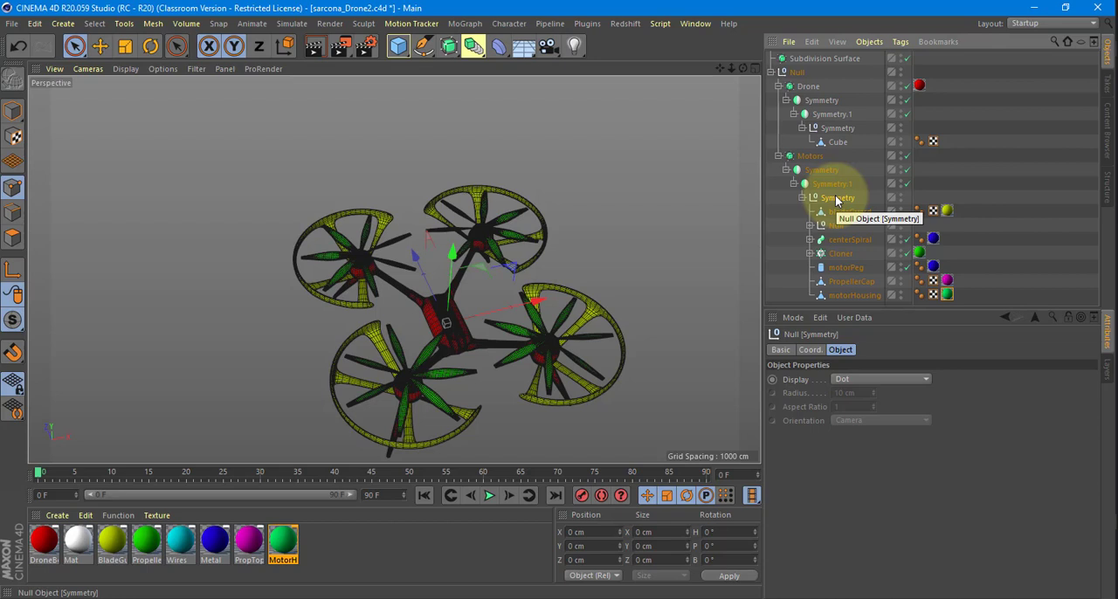
pyautogui.click(825, 183)
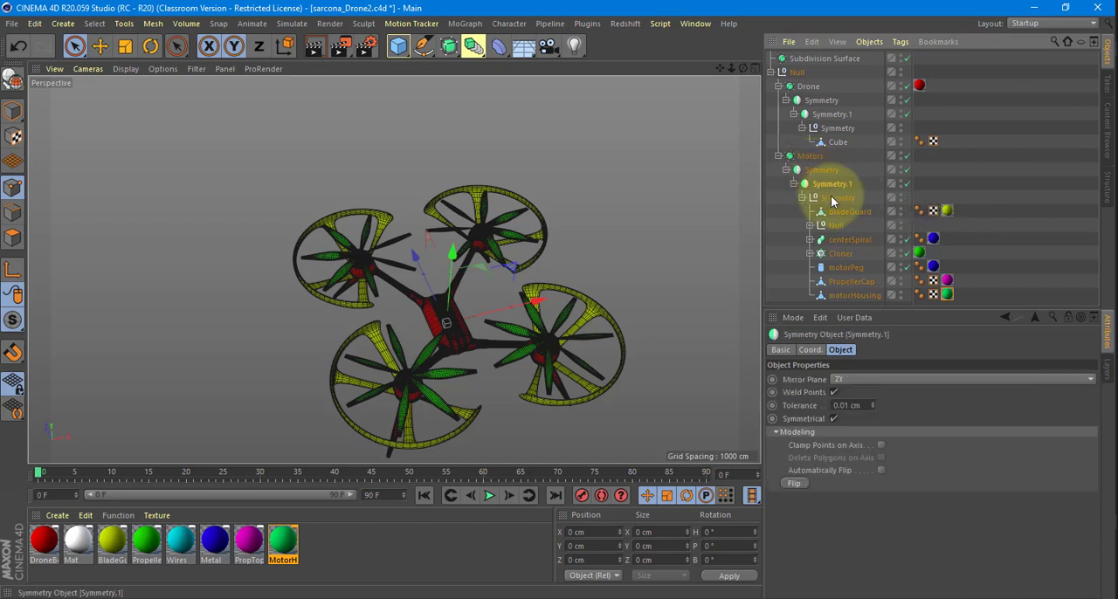
pyautogui.click(832, 199)
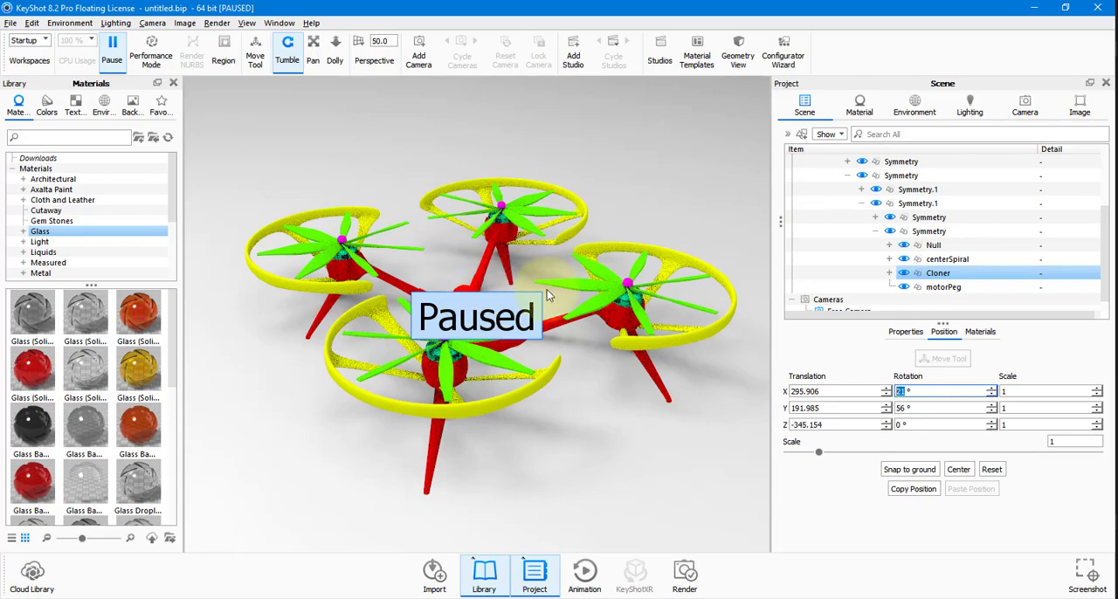
# Start a new KeyShot scene discarding the current changes, pause its real-time rendering, and return to Cinema 4D.
pyautogui.hotkey('alt', 'Tab')
pyautogui.hotkey('alt', 'Tab')
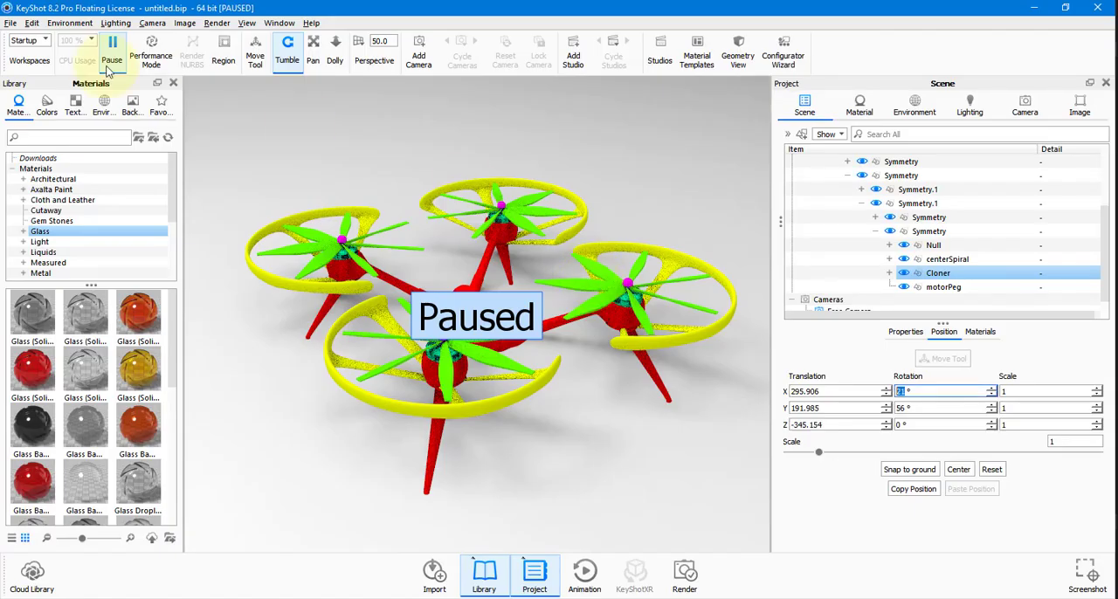
pyautogui.click(10, 23)
pyautogui.click(24, 37)
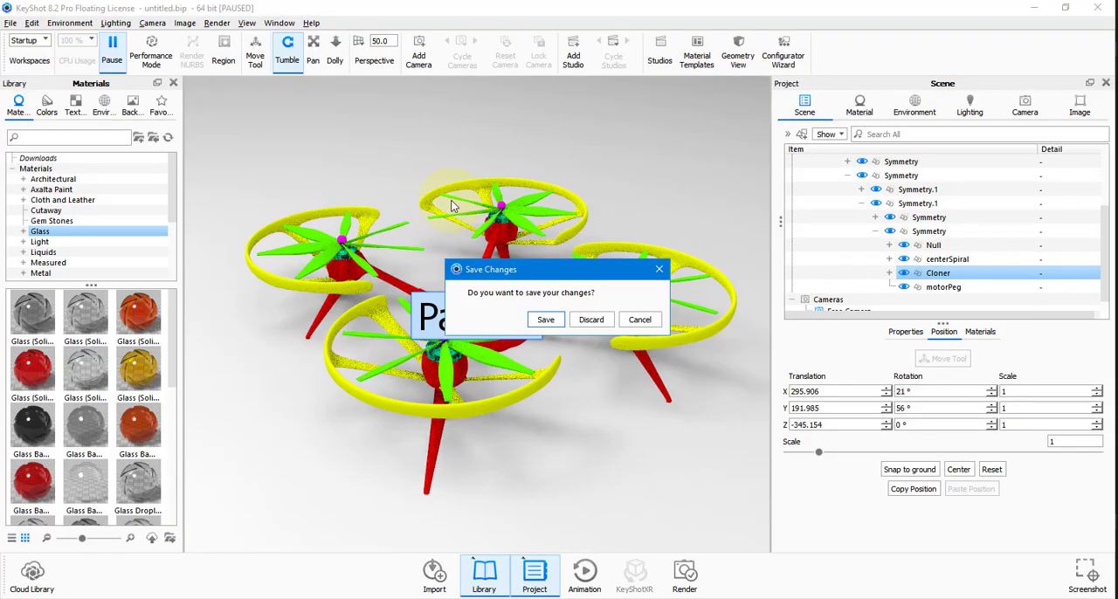
pyautogui.click(585, 321)
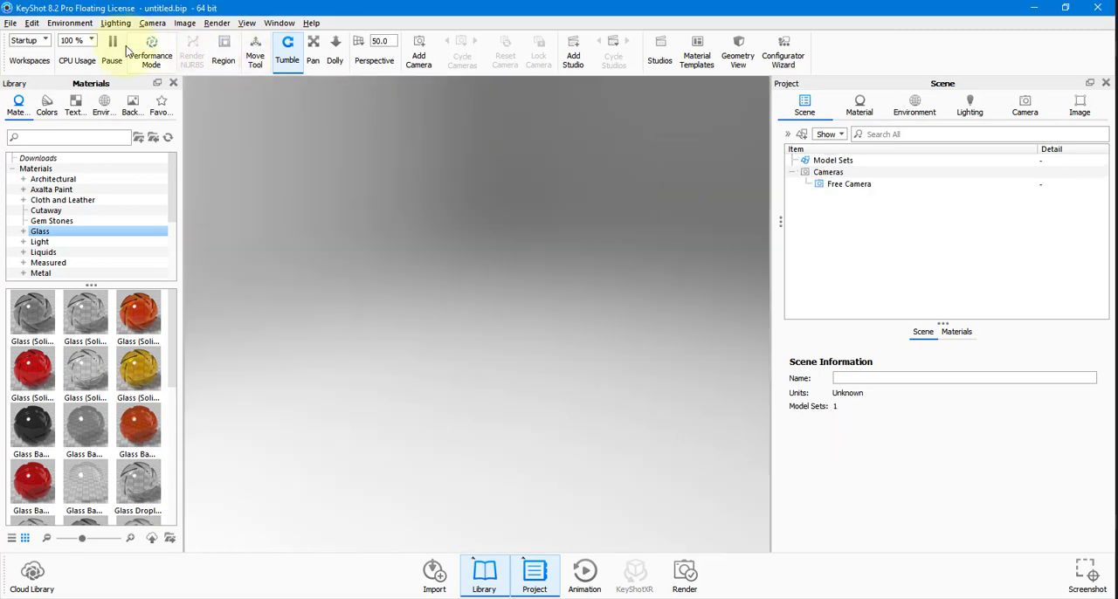
pyautogui.click(113, 48)
pyautogui.click(1034, 7)
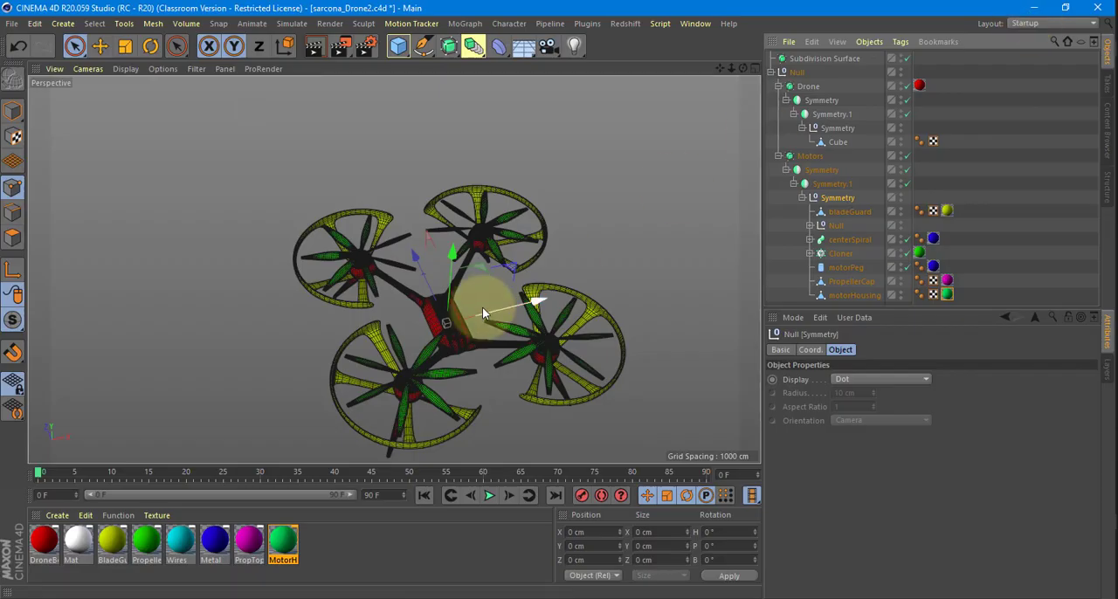
# Try moving the motorHousing polygons about 206 cm in polygon mode and undo the move.
pyautogui.keyDown('alt'); pyautogui.moveTo(483, 308); pyautogui.dragTo(522, 238); pyautogui.keyUp('alt')
pyautogui.scroll(3, 522, 239)
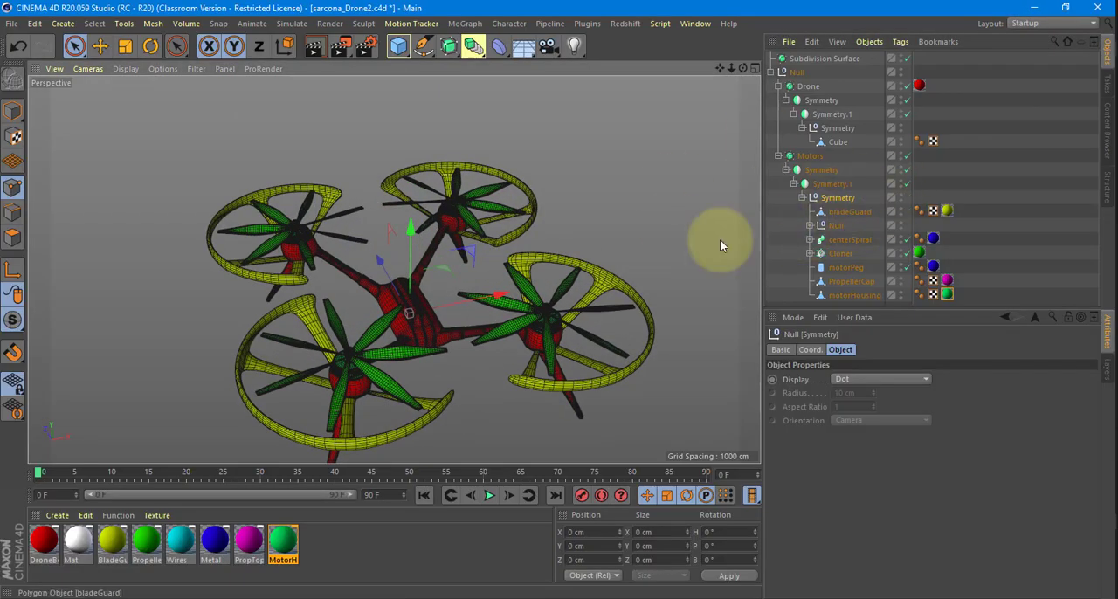
pyautogui.click(851, 294)
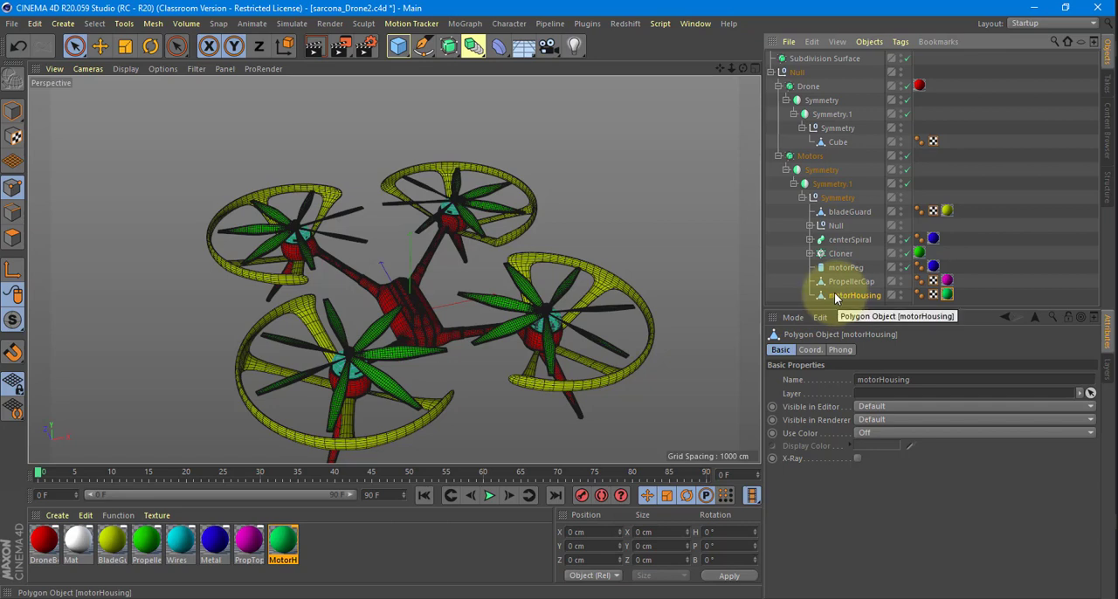
pyautogui.click(16, 237)
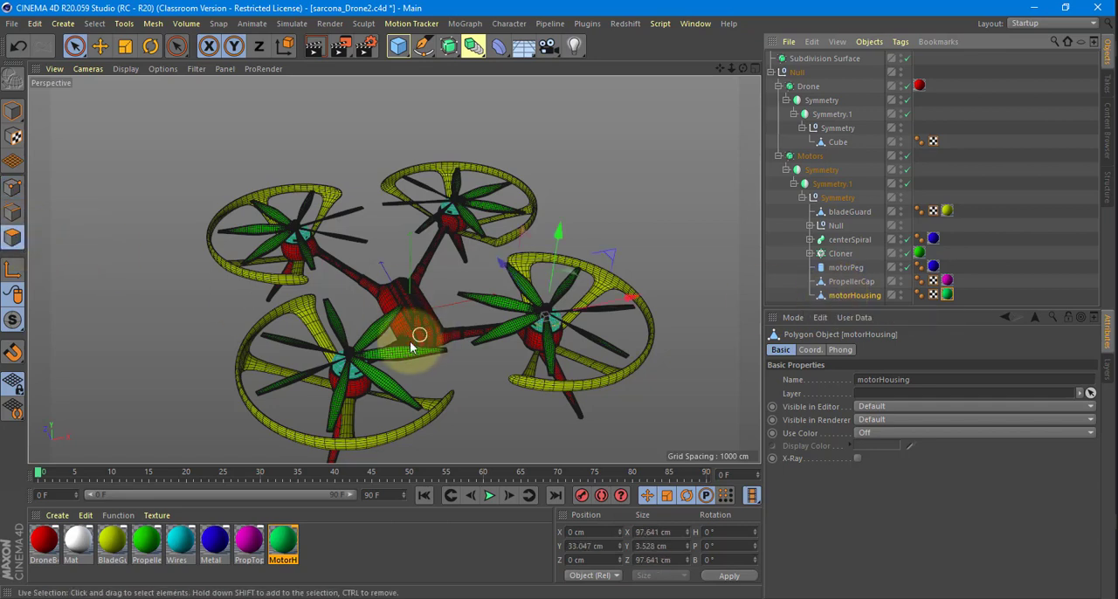
pyautogui.moveTo(543, 316); pyautogui.dragTo(580, 318)
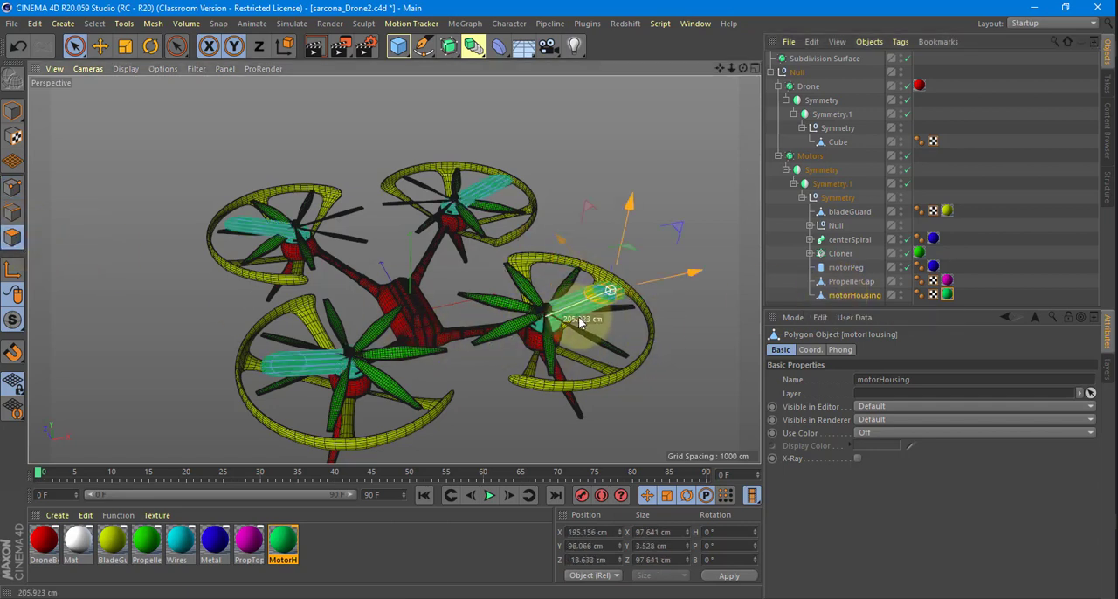
pyautogui.hotkey('ctrl', 'z')
# Make the motorPeg cylinder and the propeller Cloner editable.
pyautogui.click(822, 294)
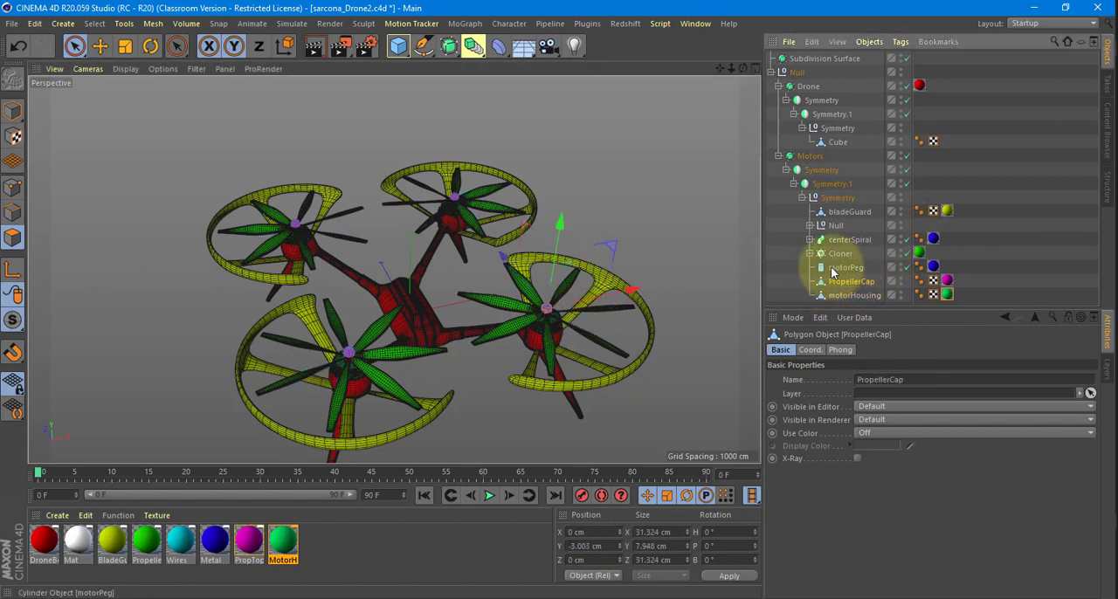
pyautogui.click(822, 269)
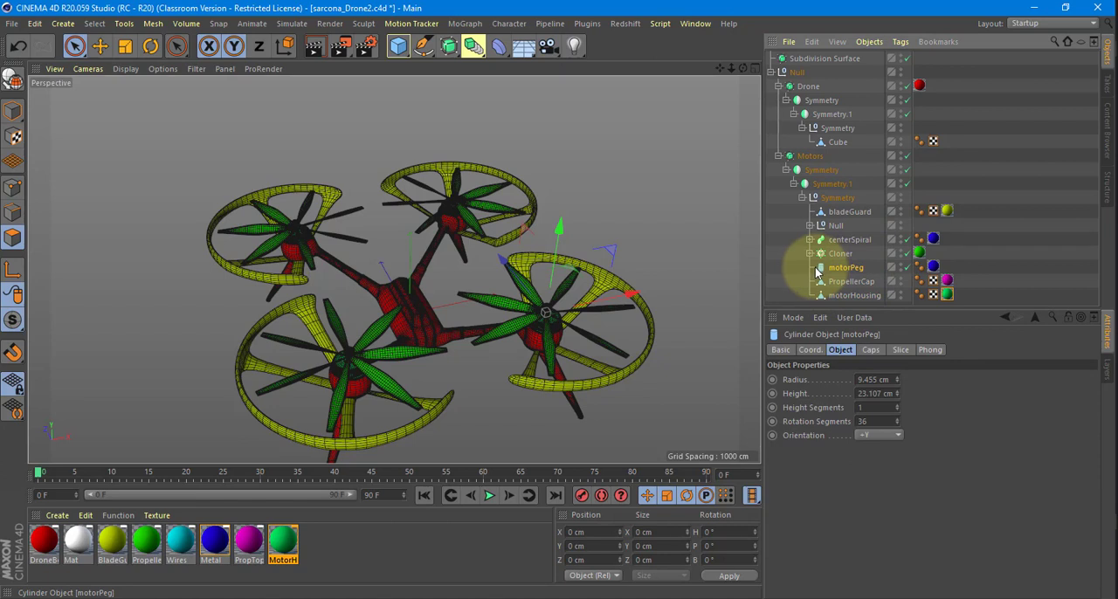
pyautogui.press('c')
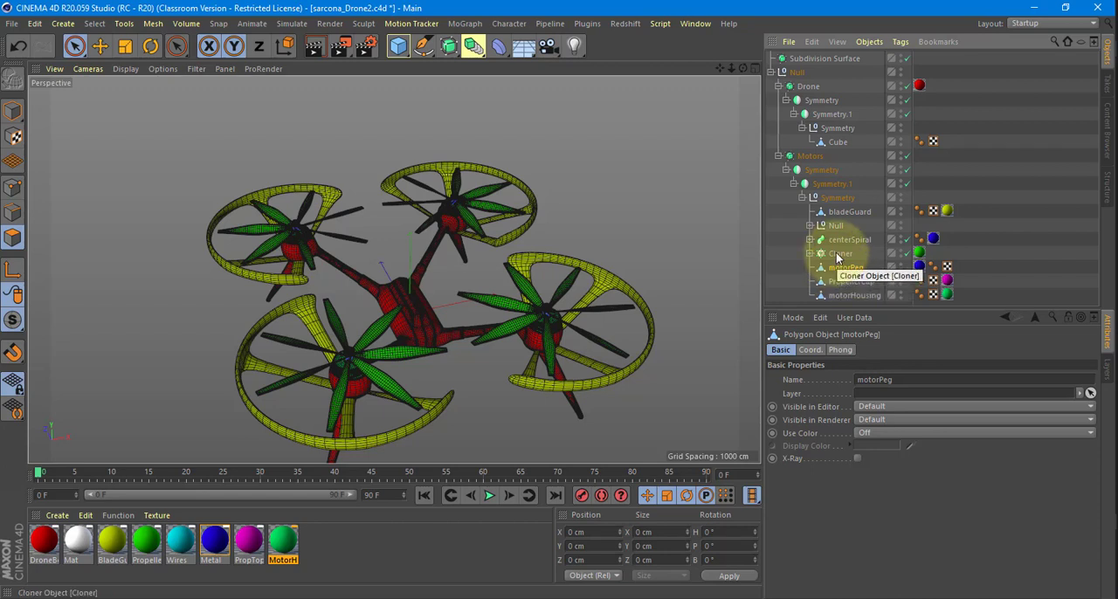
pyautogui.click(838, 253)
pyautogui.click(809, 254)
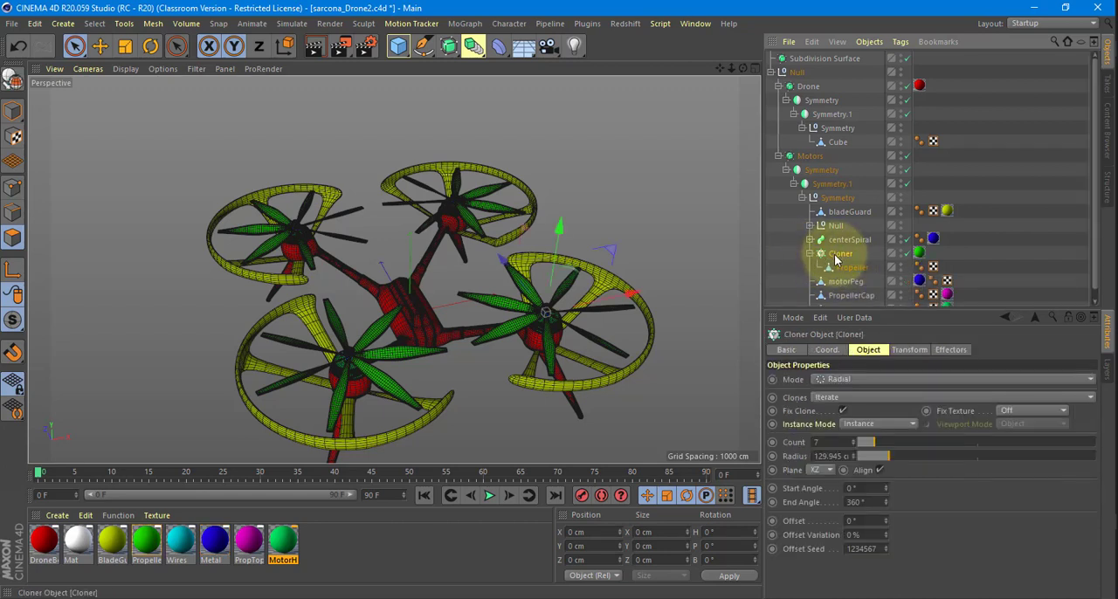
pyautogui.press('c')
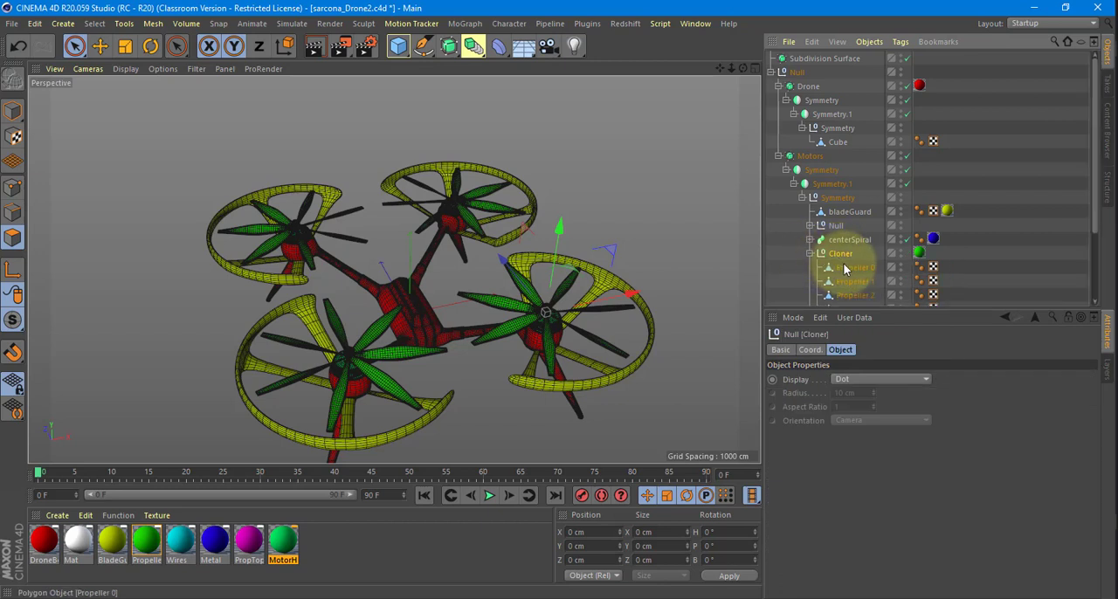
# Group Propeller 0 through Propeller 6 inside the Cloner null under a new null named PropellerBlade00.
pyautogui.click(844, 269)
pyautogui.scroll(-3, 845, 264)
pyautogui.keyDown('shift'); pyautogui.click(853, 258); pyautogui.keyUp('shift')
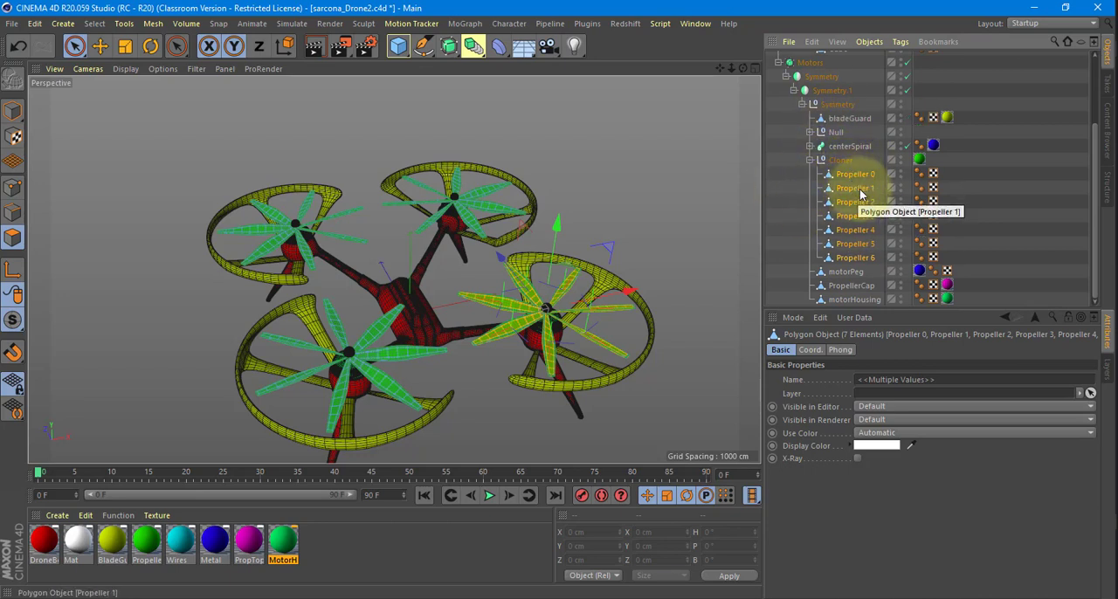
pyautogui.hotkey('alt', 'g')
pyautogui.doubleClick(845, 257)
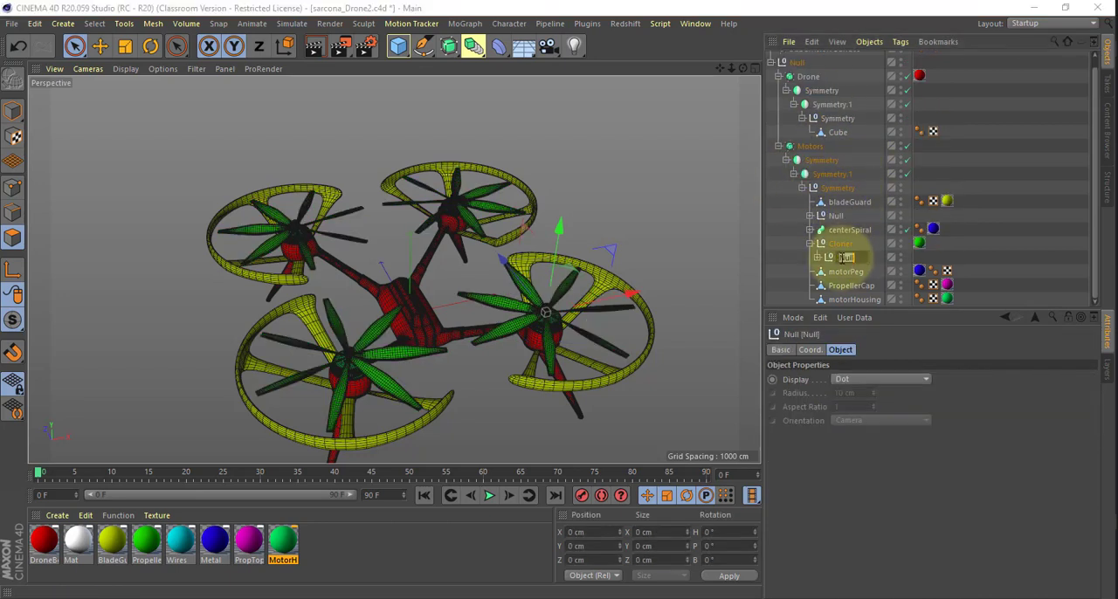
pyautogui.write('PropellerBlade')
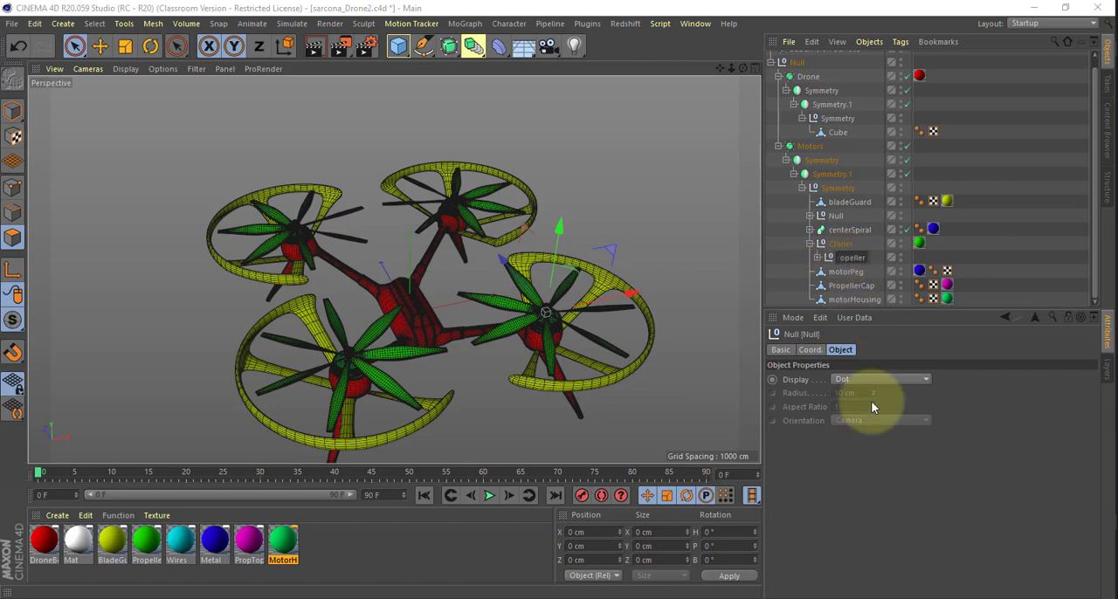
pyautogui.write('00')
pyautogui.press('Return')
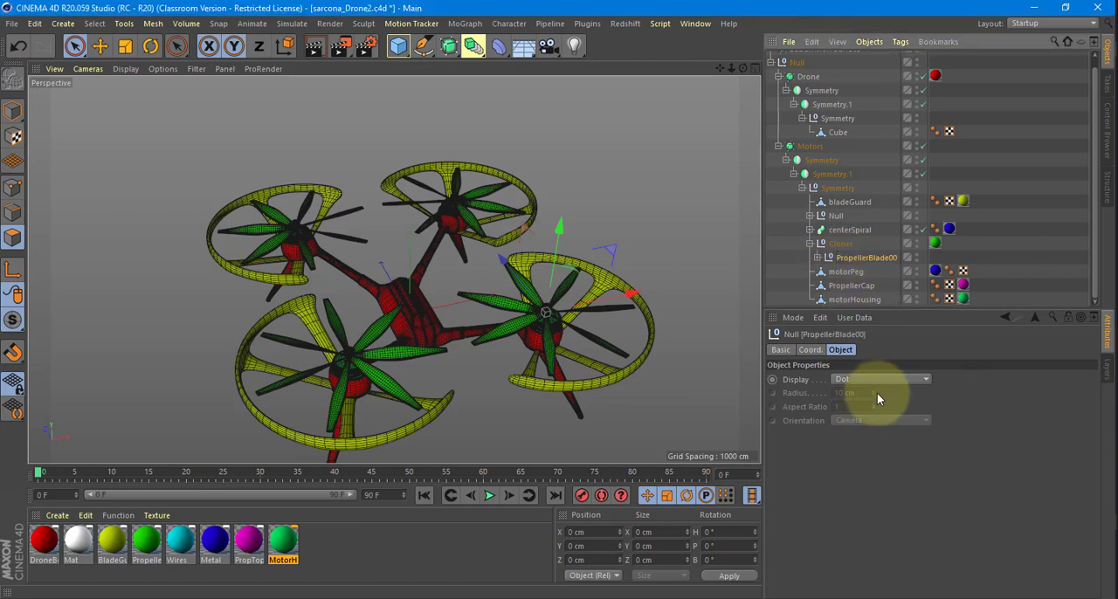
# Inspect the centerSpiral sweep inside the motor housing up close and make it editable.
pyautogui.click(838, 245)
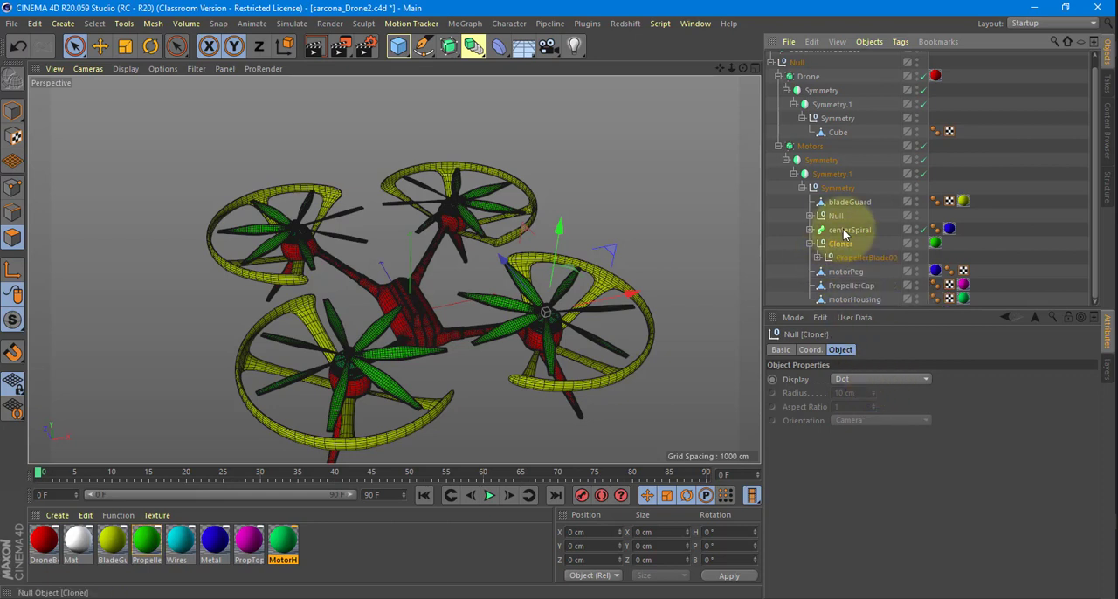
pyautogui.click(846, 230)
pyautogui.scroll(5, 533, 316)
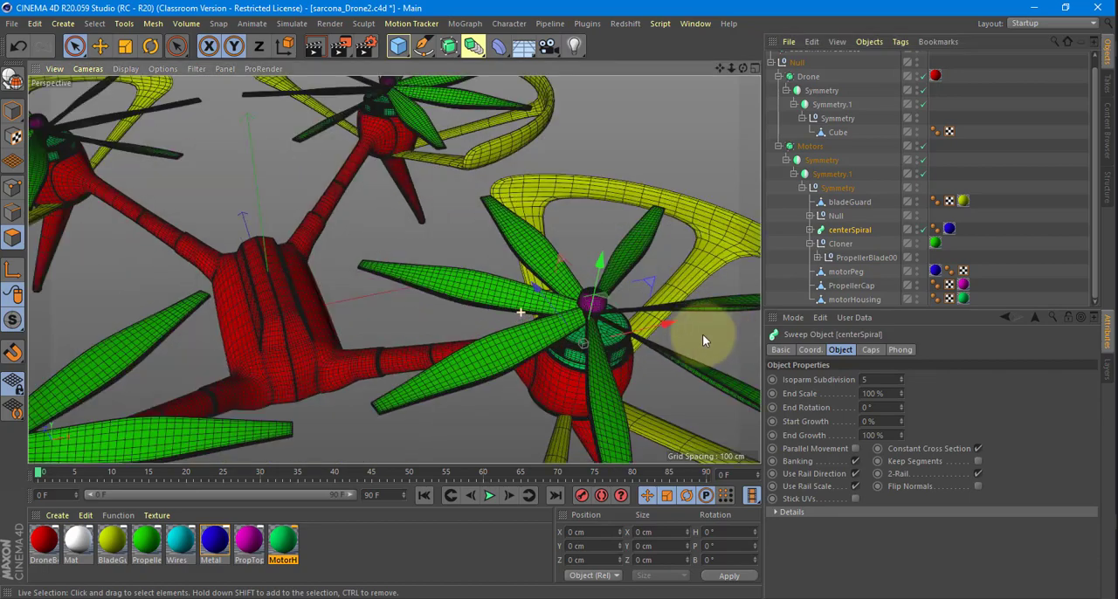
pyautogui.keyDown('alt'); pyautogui.moveTo(703, 335); pyautogui.dragTo(586, 226); pyautogui.keyUp('alt')
pyautogui.keyDown('alt'); pyautogui.moveTo(593, 235); pyautogui.dragTo(639, 275, button='right'); pyautogui.keyUp('alt')
pyautogui.keyDown('alt'); pyautogui.moveTo(551, 331); pyautogui.dragTo(640, 276); pyautogui.keyUp('alt')
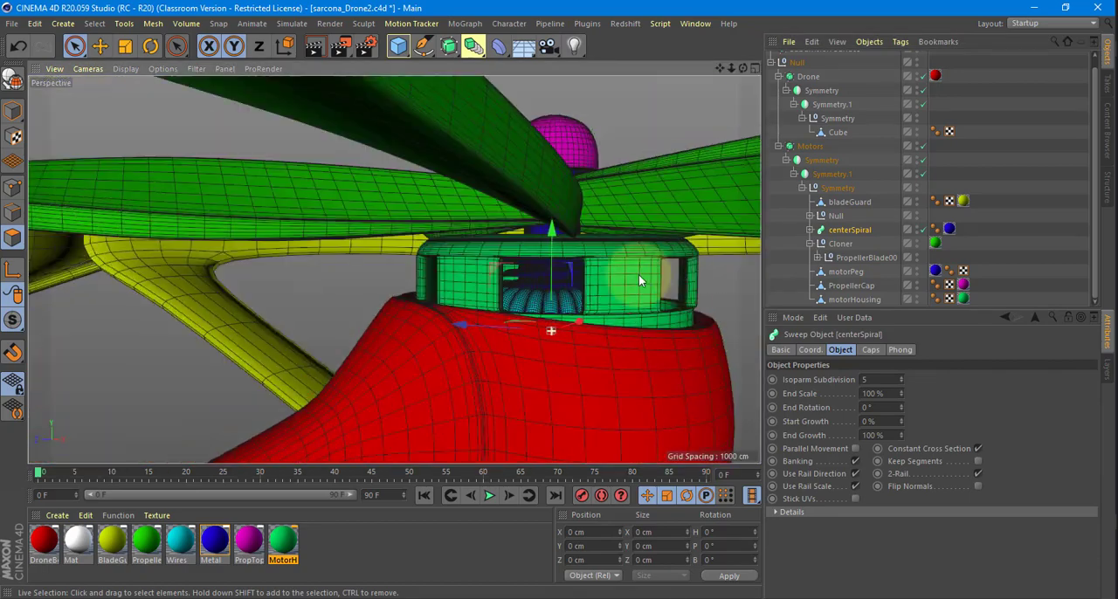
pyautogui.scroll(4, 640, 280)
pyautogui.click(844, 231)
pyautogui.press('c')
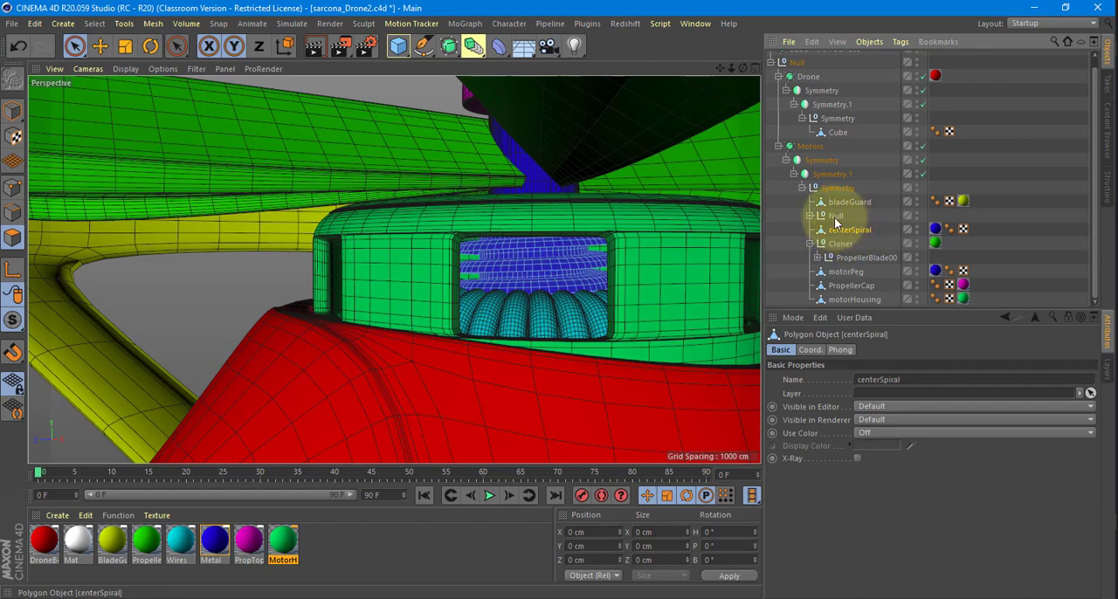
# Make both wires Cloners inside the Null under Motors editable.
pyautogui.click(836, 216)
pyautogui.click(810, 214)
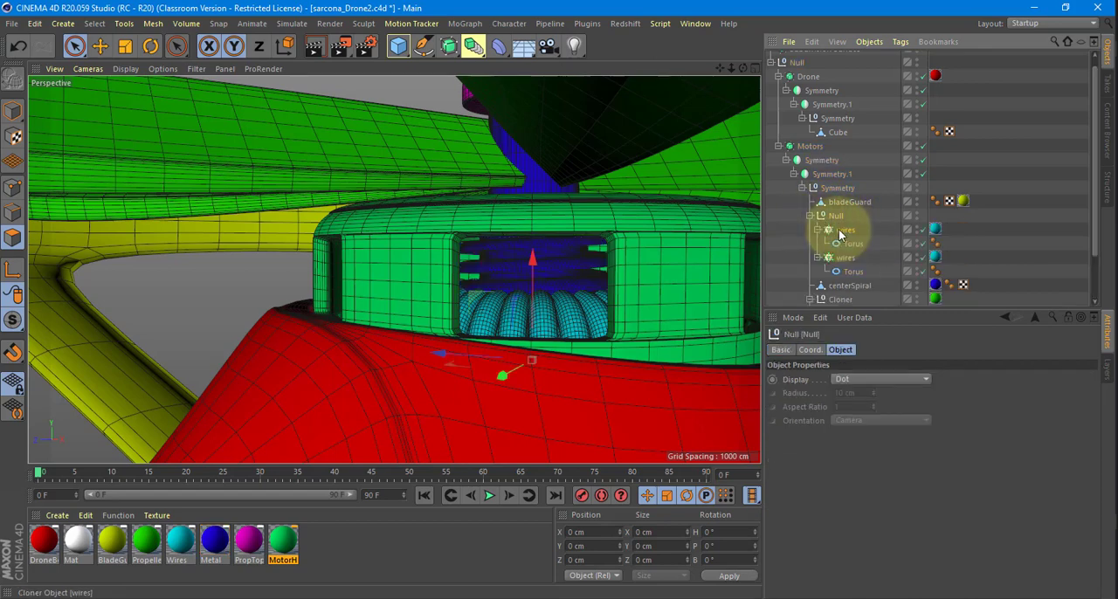
pyautogui.click(841, 231)
pyautogui.press('c')
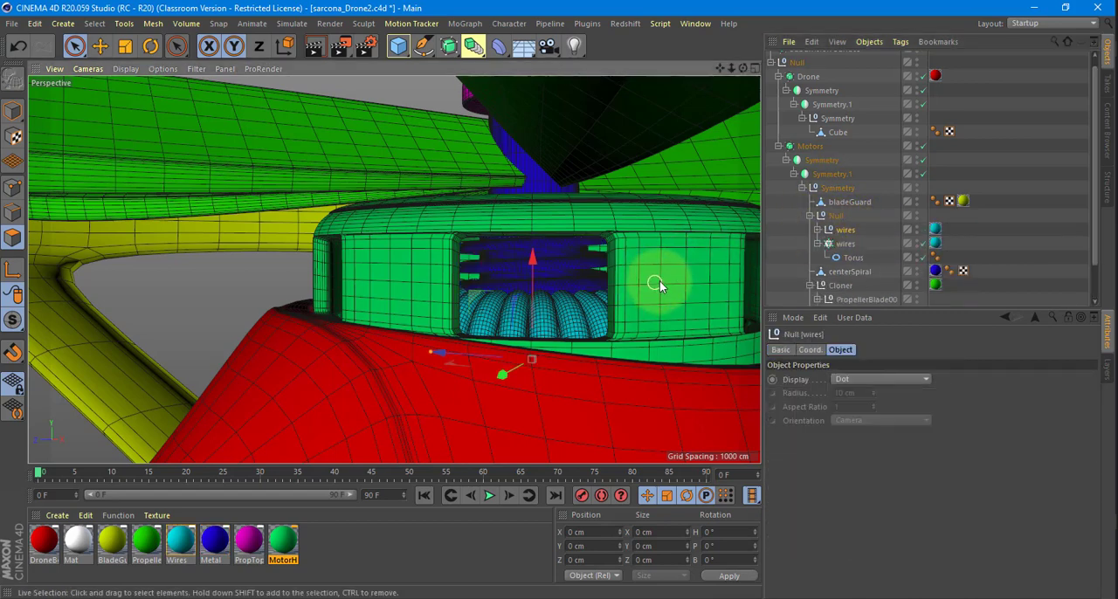
pyautogui.click(842, 243)
pyautogui.press('c')
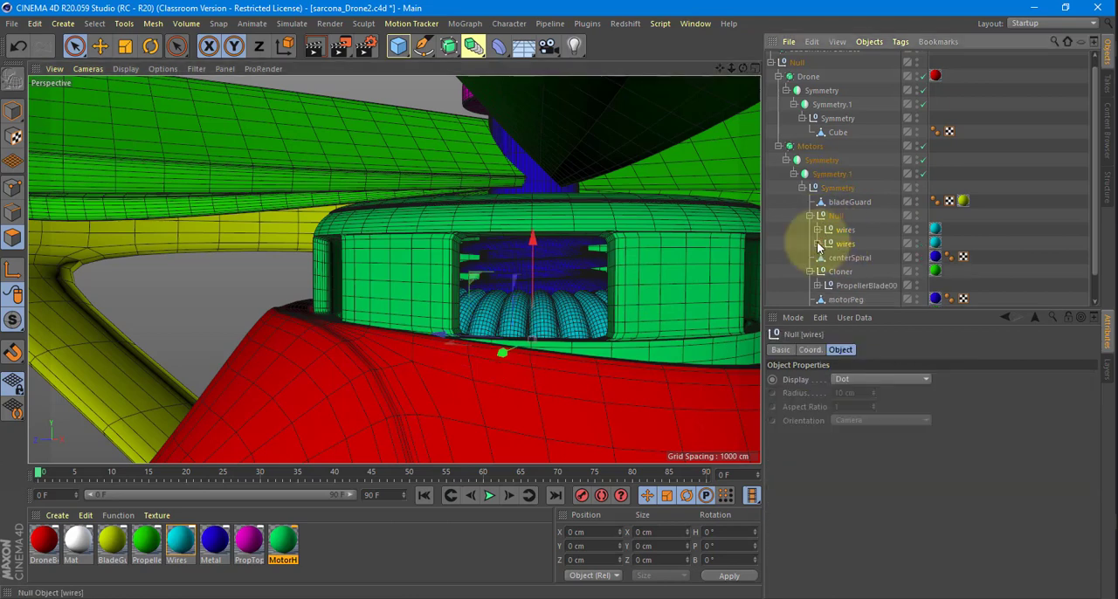
# Check the torus copies inside the converted wires nulls, and group both nulls under a new null named Wires.
pyautogui.click(817, 244)
pyautogui.scroll(-8, 867, 223)
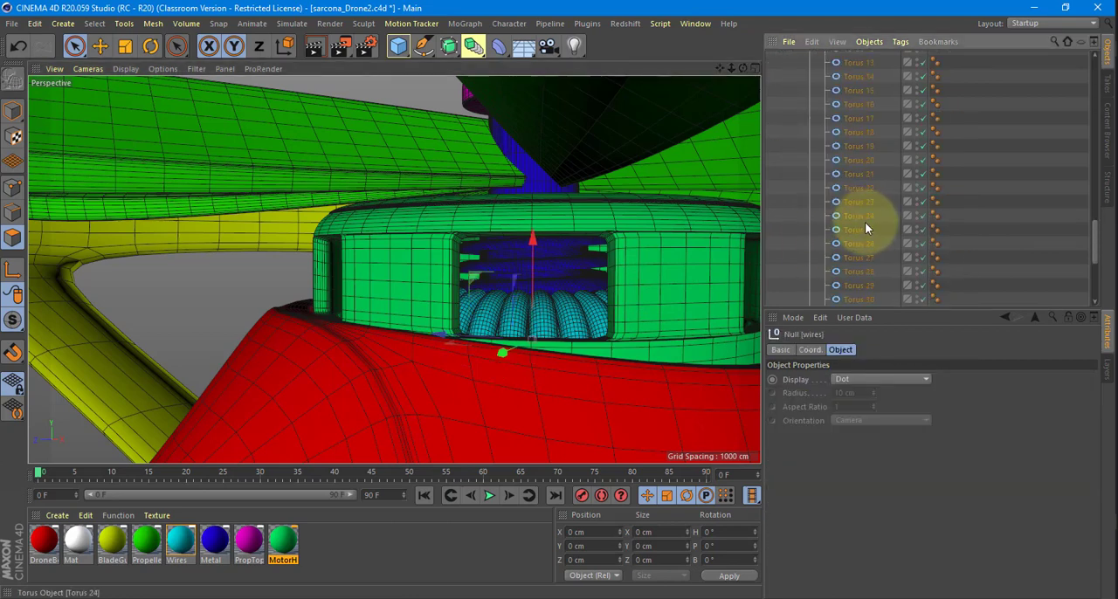
pyautogui.scroll(-2, 865, 222)
pyautogui.scroll(10, 865, 222)
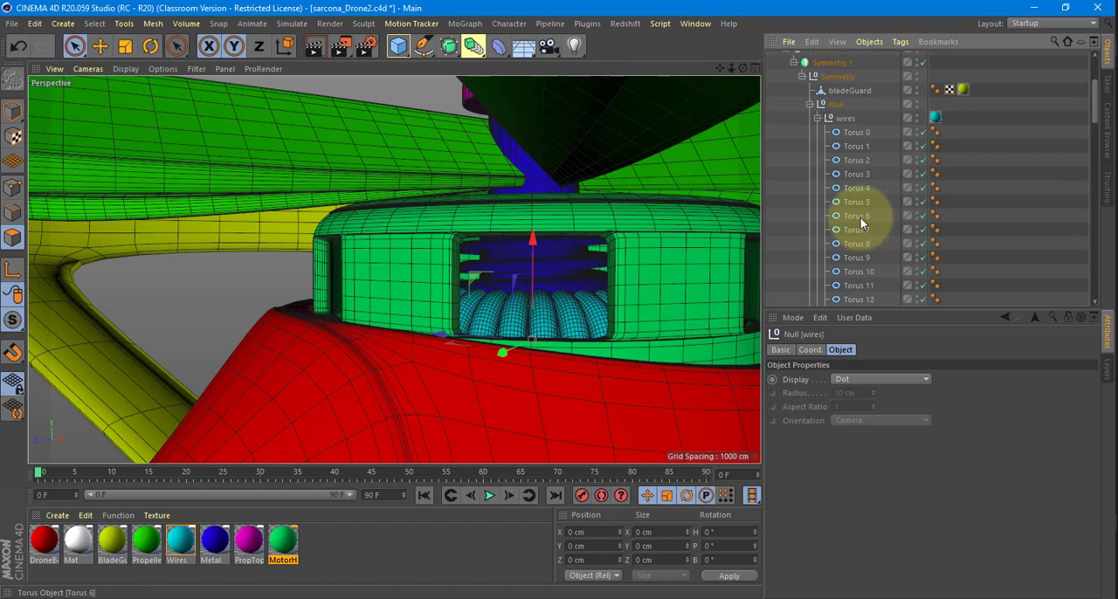
pyautogui.scroll(3, 860, 217)
pyautogui.click(818, 240)
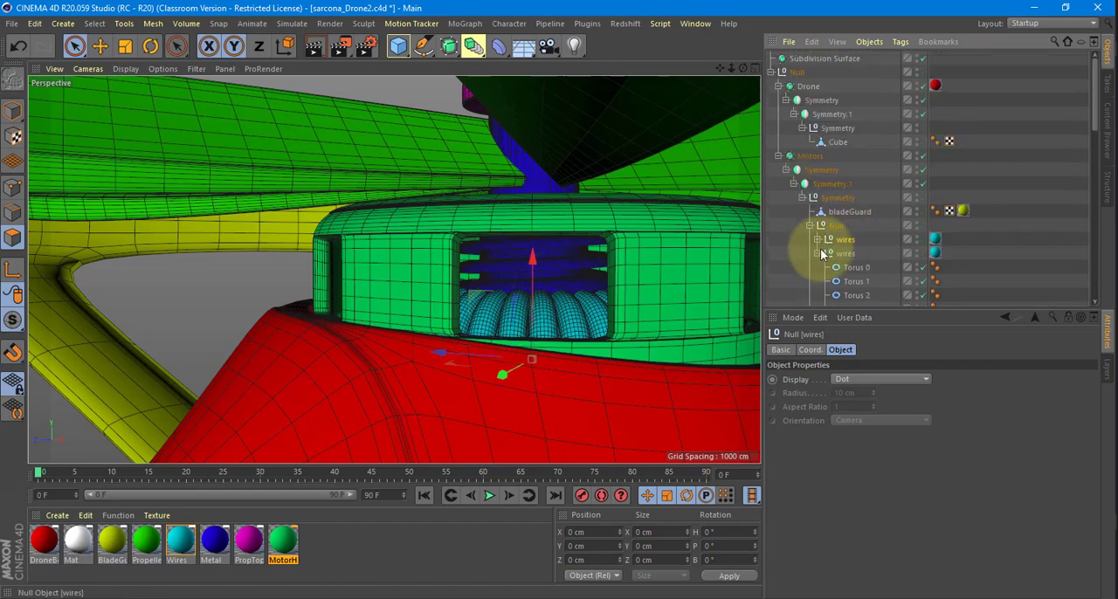
pyautogui.click(818, 254)
pyautogui.keyDown('shift'); pyautogui.click(851, 253); pyautogui.keyUp('shift')
pyautogui.hotkey('alt', 'g')
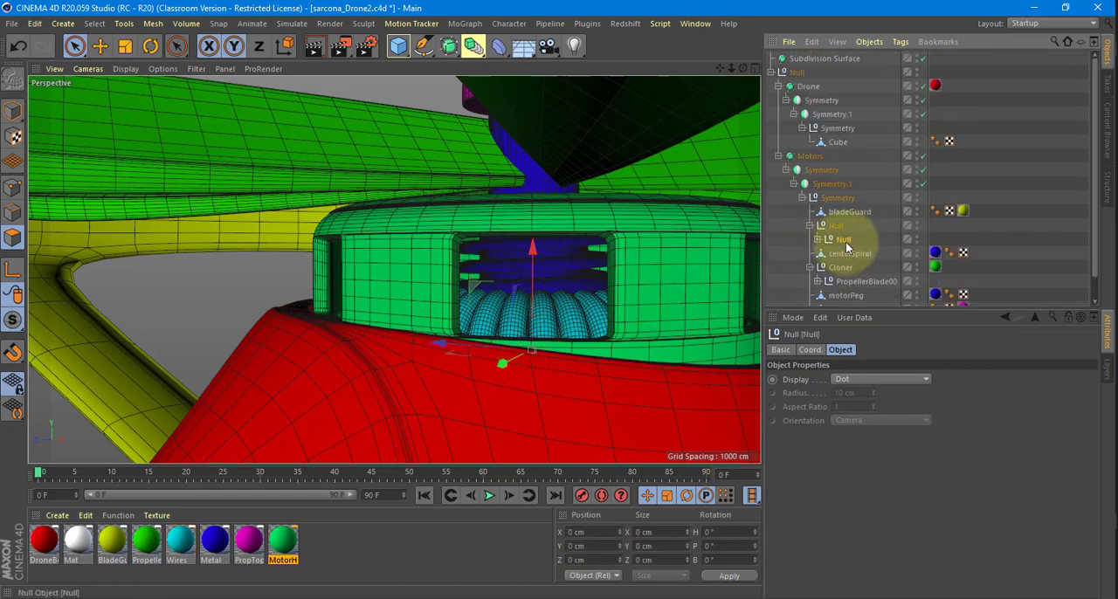
pyautogui.doubleClick(846, 239)
pyautogui.write('Wires')
pyautogui.press('Return')
# Make the Symmetry.1 object under Motors editable.
pyautogui.click(846, 216)
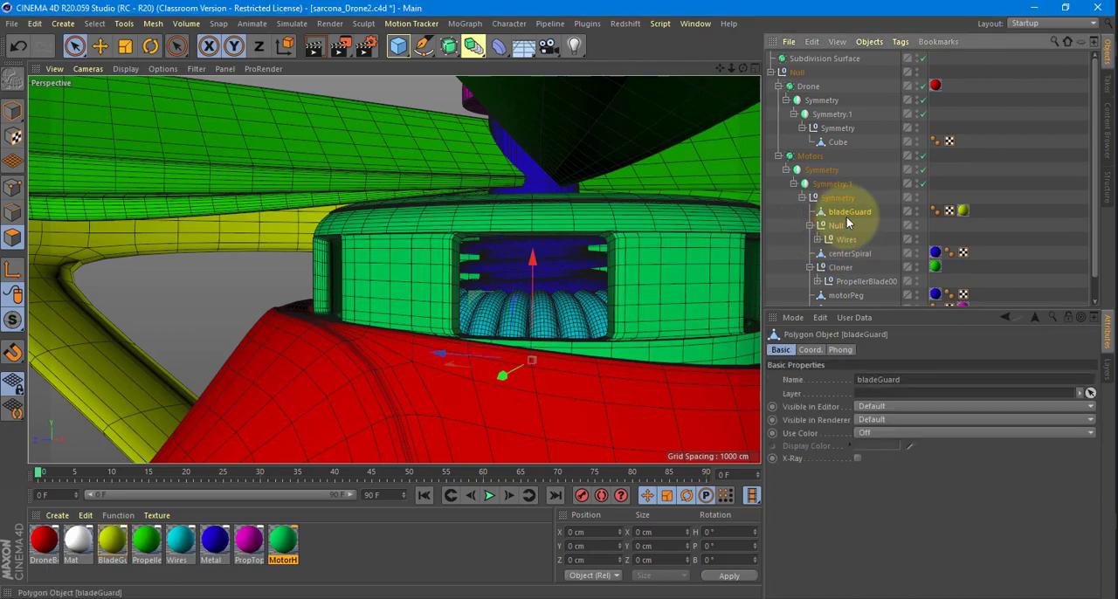
pyautogui.scroll(-7, 530, 246)
pyautogui.keyDown('alt'); pyautogui.moveTo(519, 226); pyautogui.dragTo(498, 349); pyautogui.keyUp('alt')
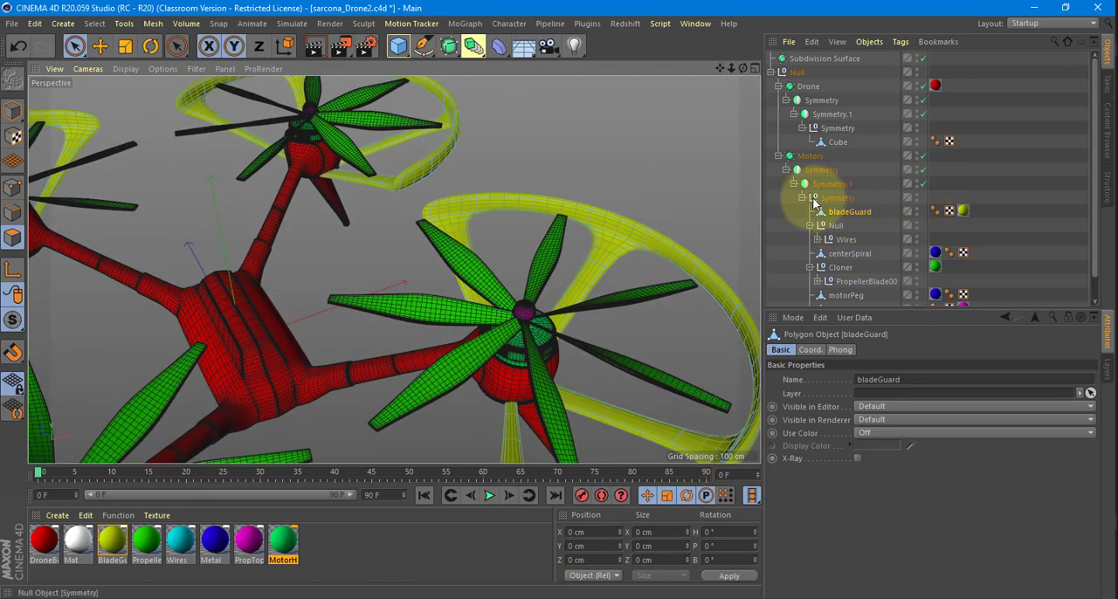
pyautogui.click(840, 185)
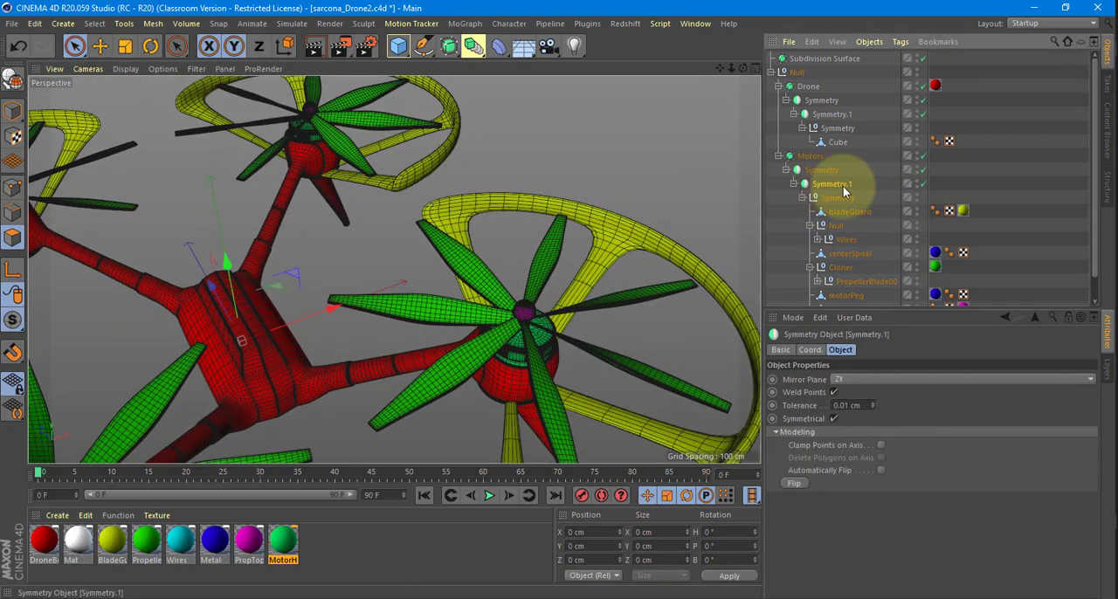
pyautogui.keyDown('alt'); pyautogui.moveTo(642, 242); pyautogui.dragTo(634, 216); pyautogui.keyUp('alt')
pyautogui.press('c')
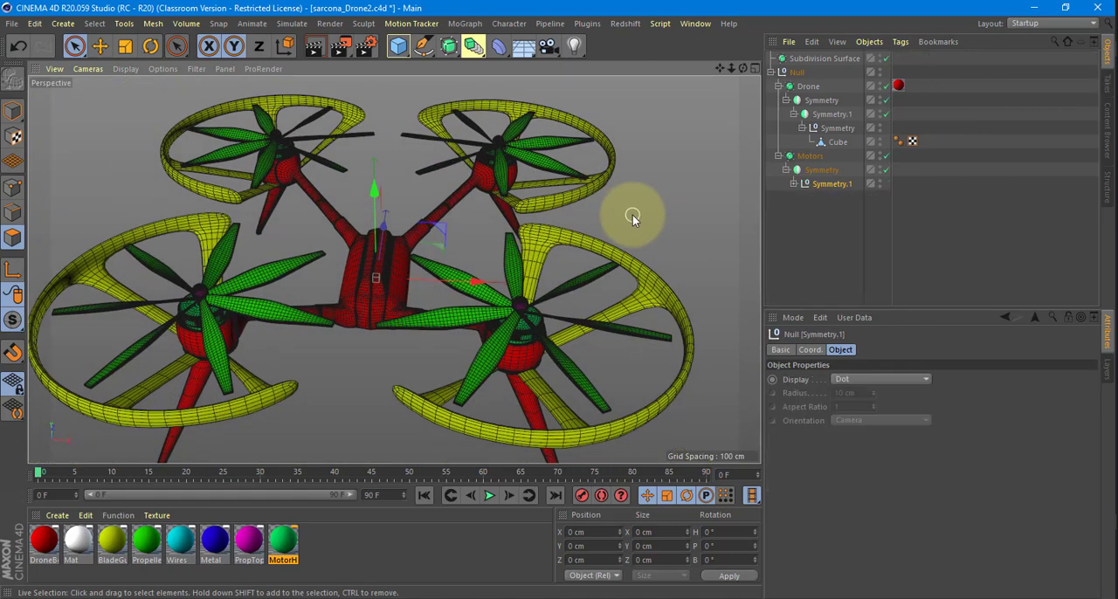
# Make the Symmetry object under Motors editable and expand the converted null's full hierarchy.
pyautogui.click(793, 183)
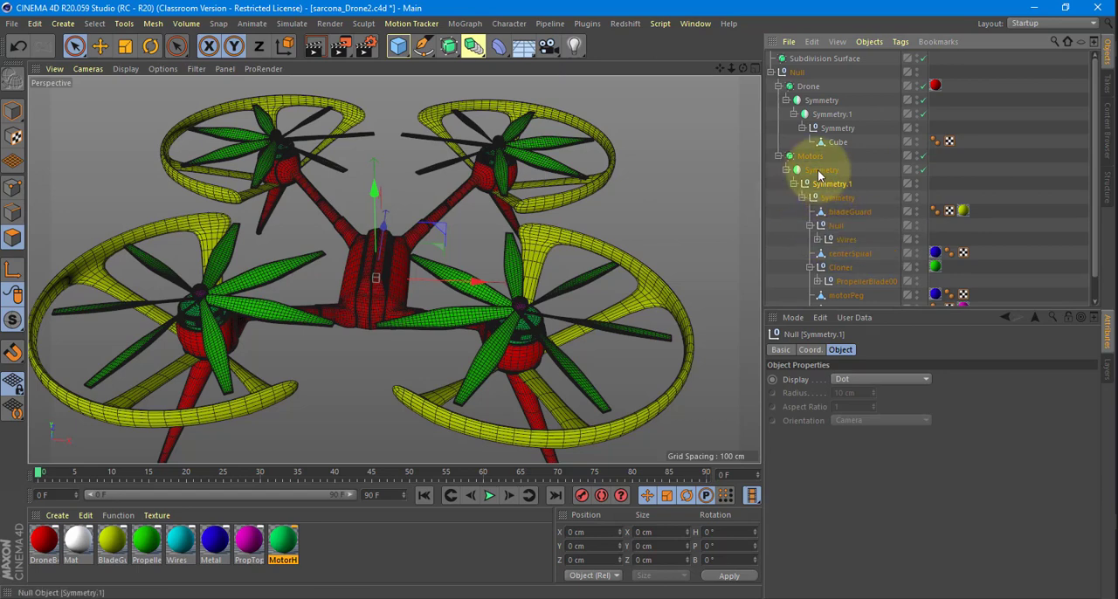
pyautogui.keyDown('alt'); pyautogui.moveTo(695, 247); pyautogui.dragTo(701, 221); pyautogui.keyUp('alt')
pyautogui.scroll(-2, 861, 227)
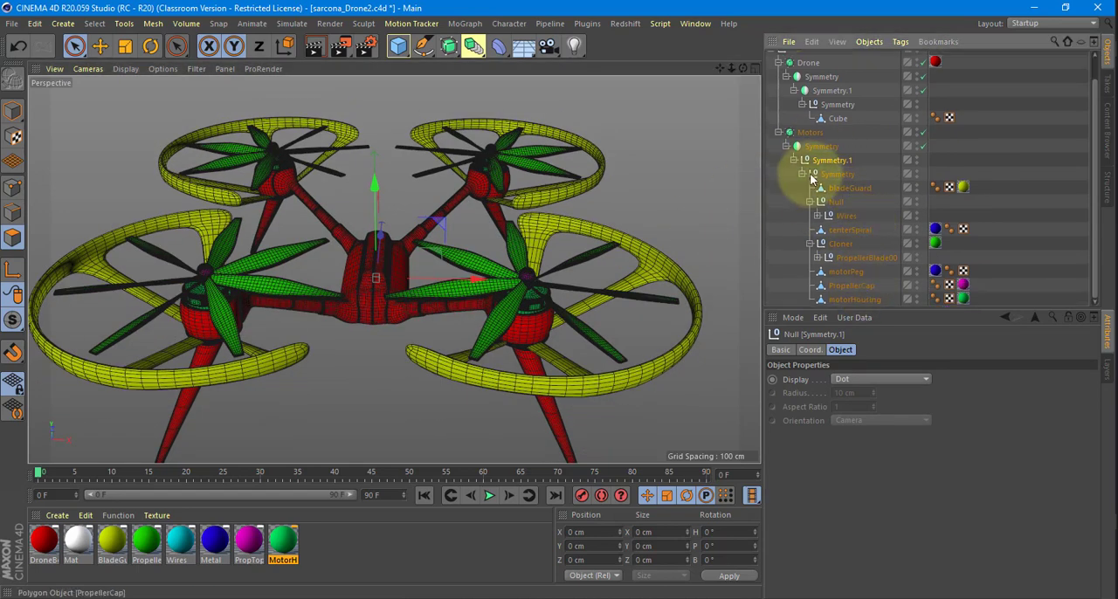
pyautogui.click(817, 145)
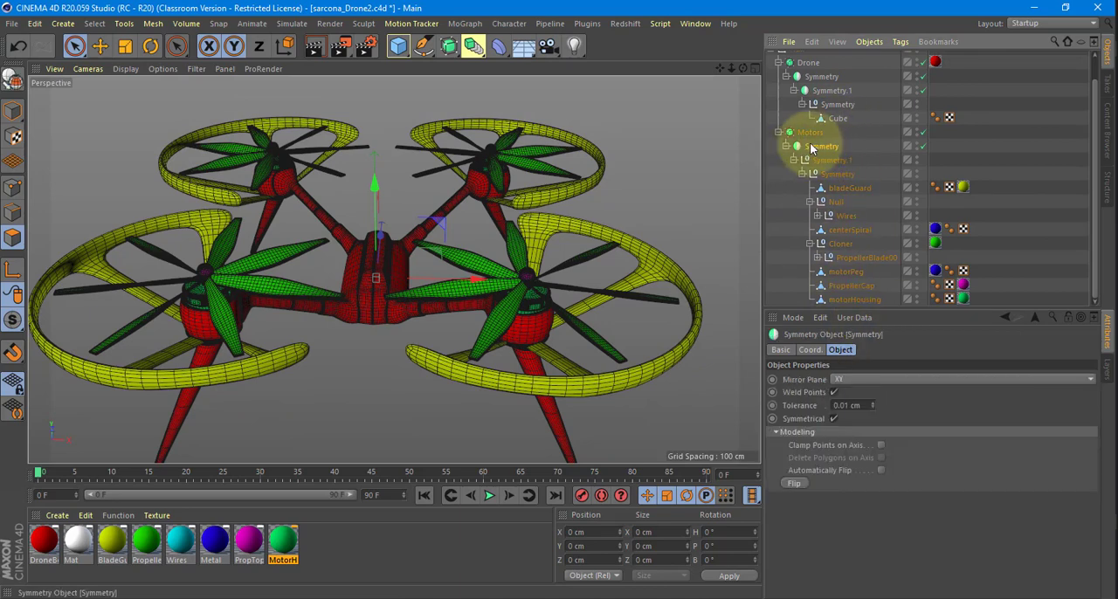
pyautogui.press('c')
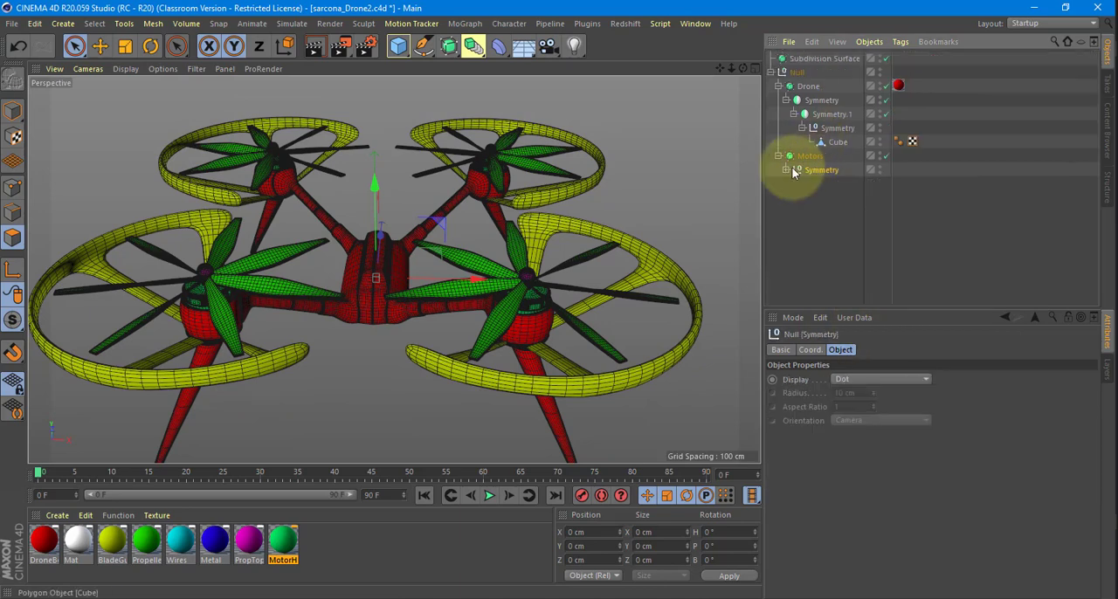
pyautogui.click(787, 170)
pyautogui.scroll(-1, 840, 190)
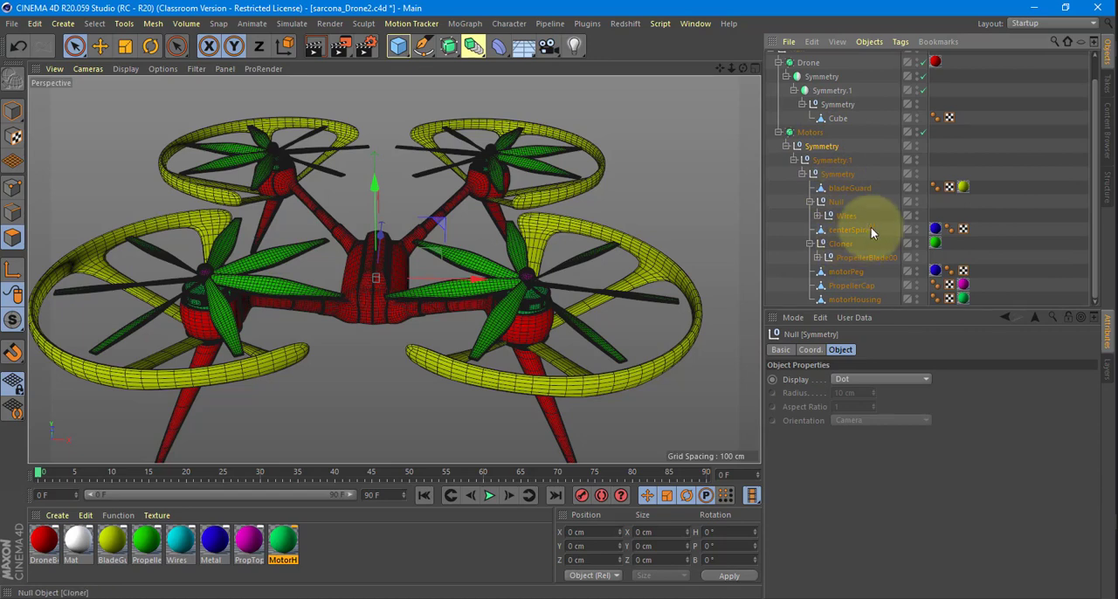
# Disable the Motors subdivision surface and check the unsmoothed motors, propellers and blade guards.
pyautogui.click(922, 131)
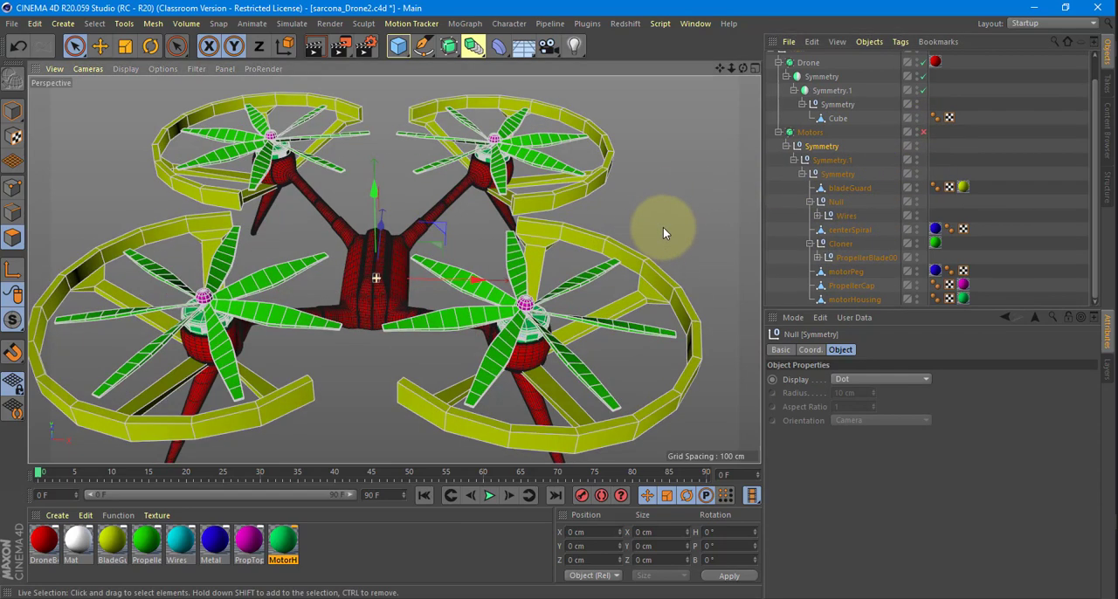
pyautogui.keyDown('alt'); pyautogui.moveTo(663, 227); pyautogui.dragTo(677, 243); pyautogui.keyUp('alt')
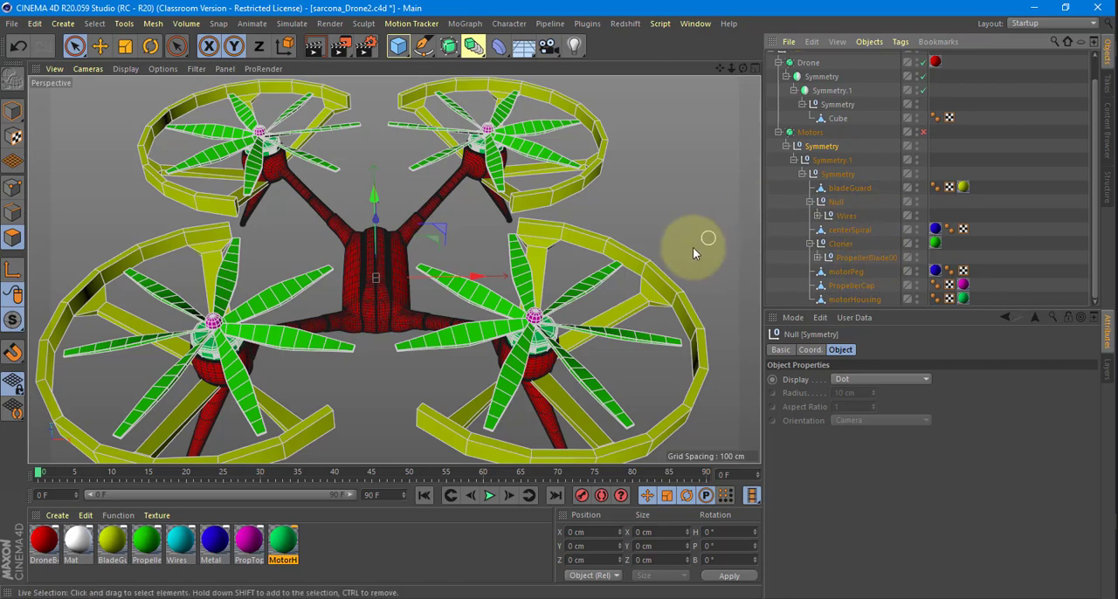
pyautogui.keyDown('alt'); pyautogui.moveTo(583, 343); pyautogui.dragTo(580, 291); pyautogui.keyUp('alt')
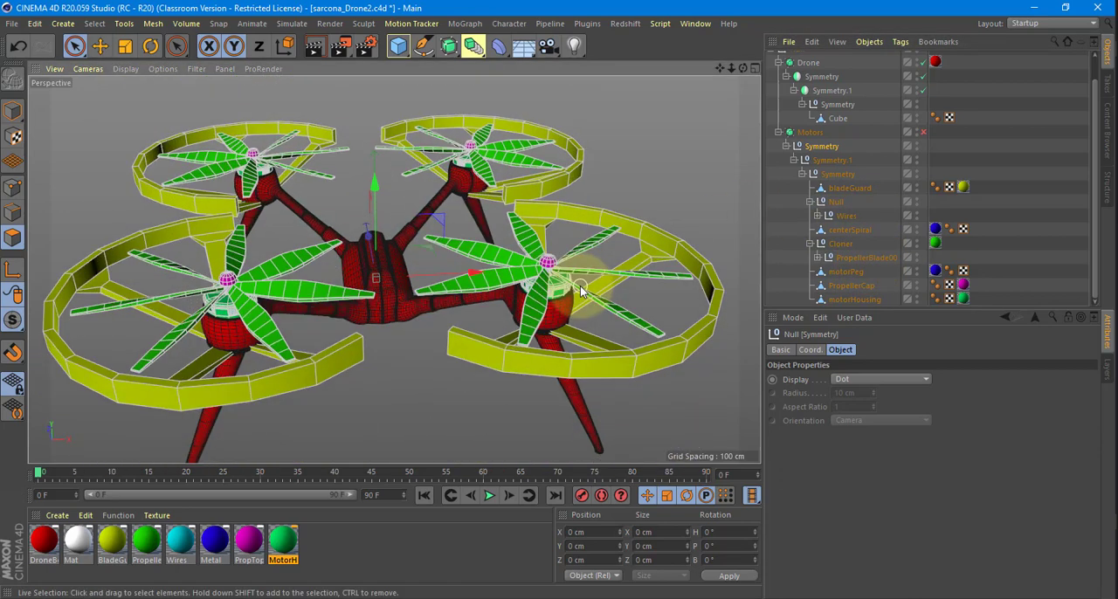
pyautogui.keyDown('alt'); pyautogui.moveTo(533, 244); pyautogui.dragTo(690, 236); pyautogui.keyUp('alt')
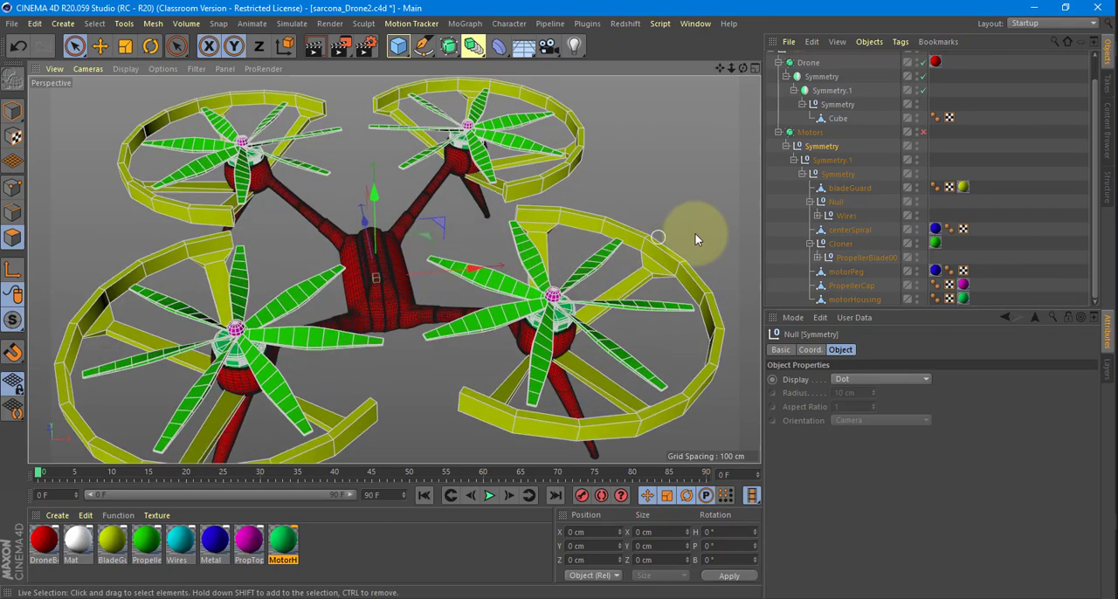
# Switch to Model mode and select the PropellerBlade00 null, motorPeg and PropellerCap together.
pyautogui.click(849, 283)
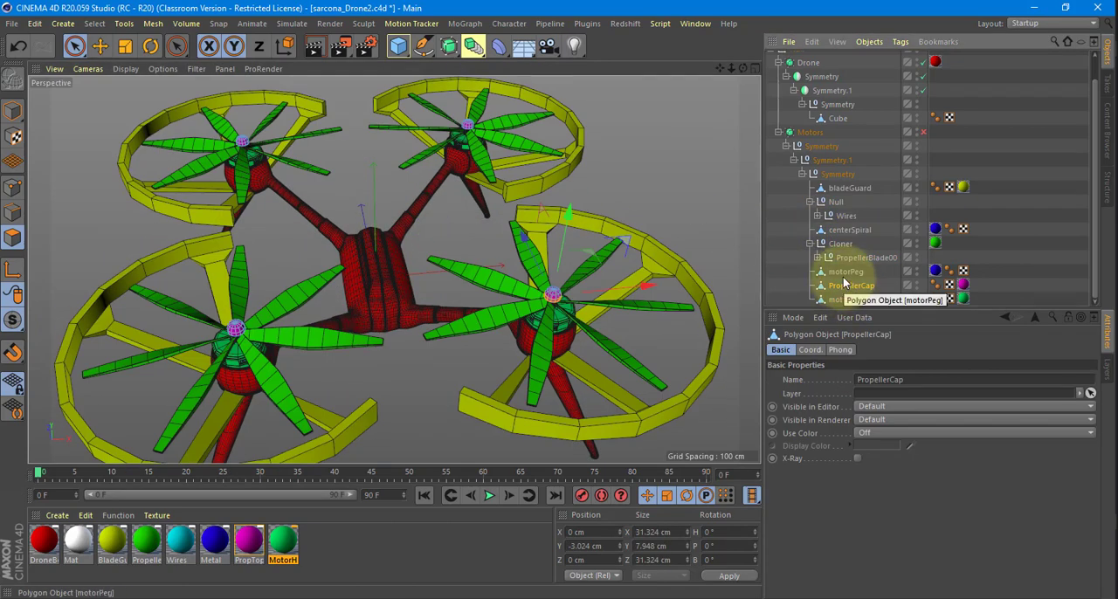
pyautogui.keyDown('ctrl'); pyautogui.click(844, 273); pyautogui.keyUp('ctrl')
pyautogui.keyDown('alt'); pyautogui.moveTo(552, 318); pyautogui.dragTo(725, 310, button='right'); pyautogui.keyUp('alt')
pyautogui.keyDown('alt'); pyautogui.moveTo(566, 238); pyautogui.dragTo(633, 255); pyautogui.keyUp('alt')
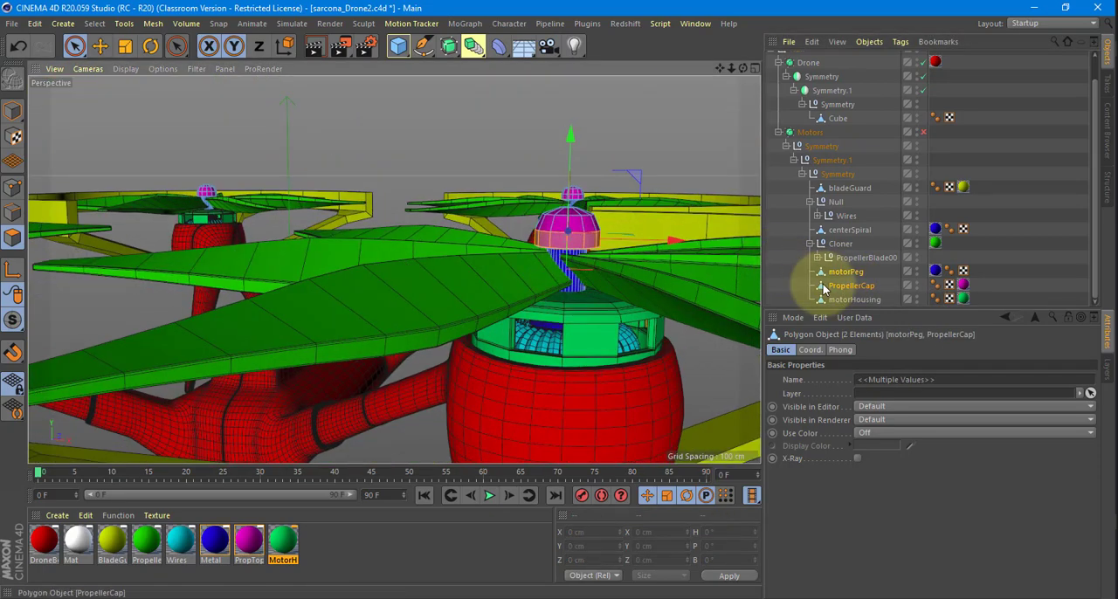
pyautogui.click(22, 115)
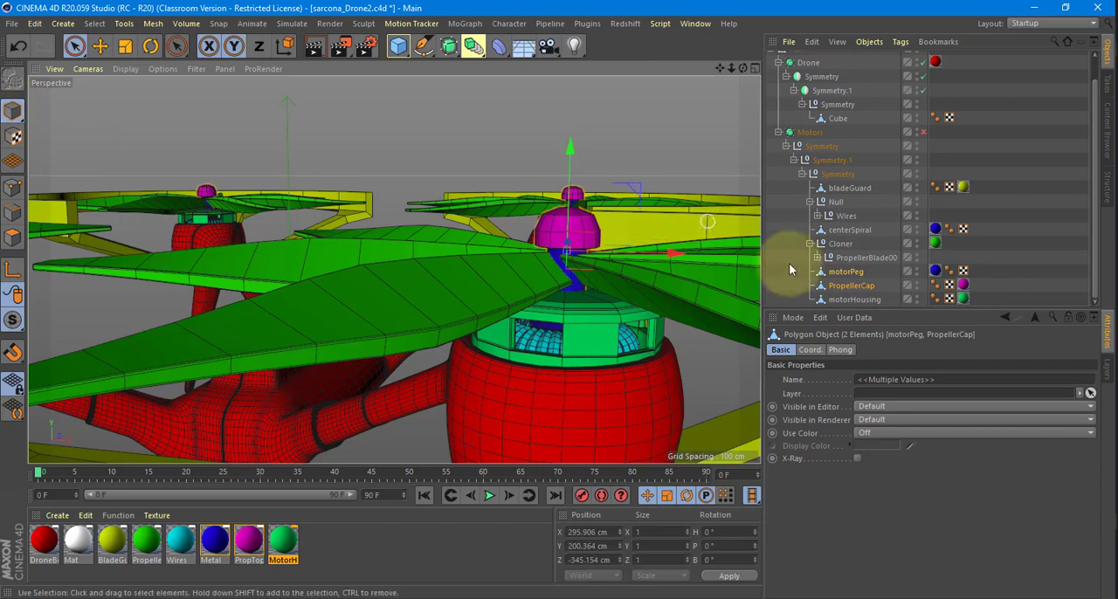
pyautogui.keyDown('ctrl'); pyautogui.click(850, 257); pyautogui.keyUp('ctrl')
pyautogui.keyDown('alt'); pyautogui.moveTo(577, 280); pyautogui.dragTo(620, 310); pyautogui.keyUp('alt')
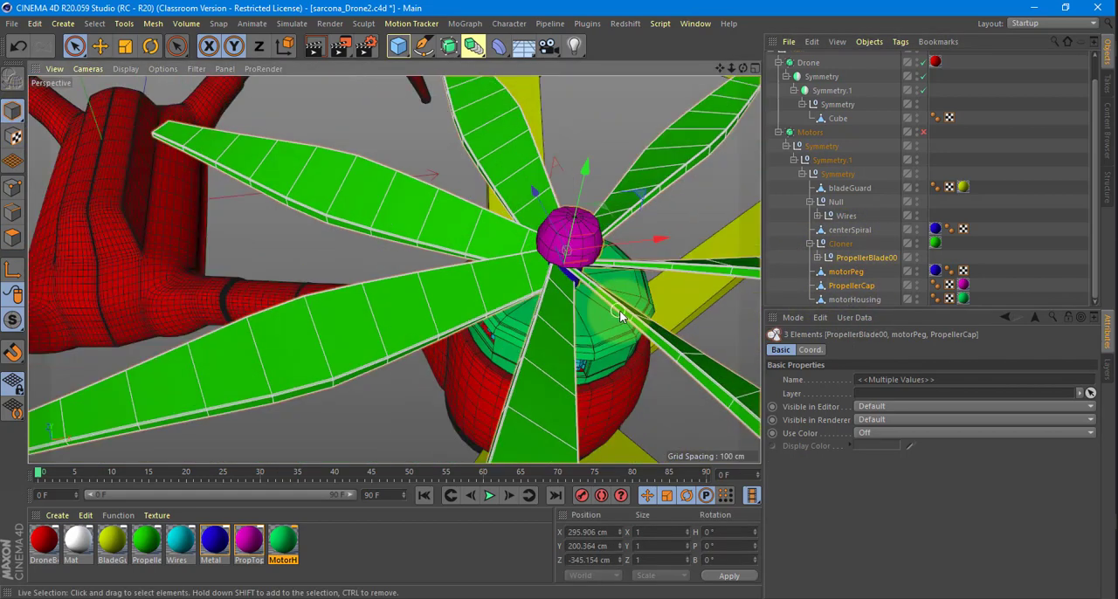
pyautogui.click(855, 258)
pyautogui.keyDown('ctrl'); pyautogui.click(851, 272); pyautogui.keyUp('ctrl')
pyautogui.keyDown('ctrl'); pyautogui.click(850, 286); pyautogui.keyUp('ctrl')
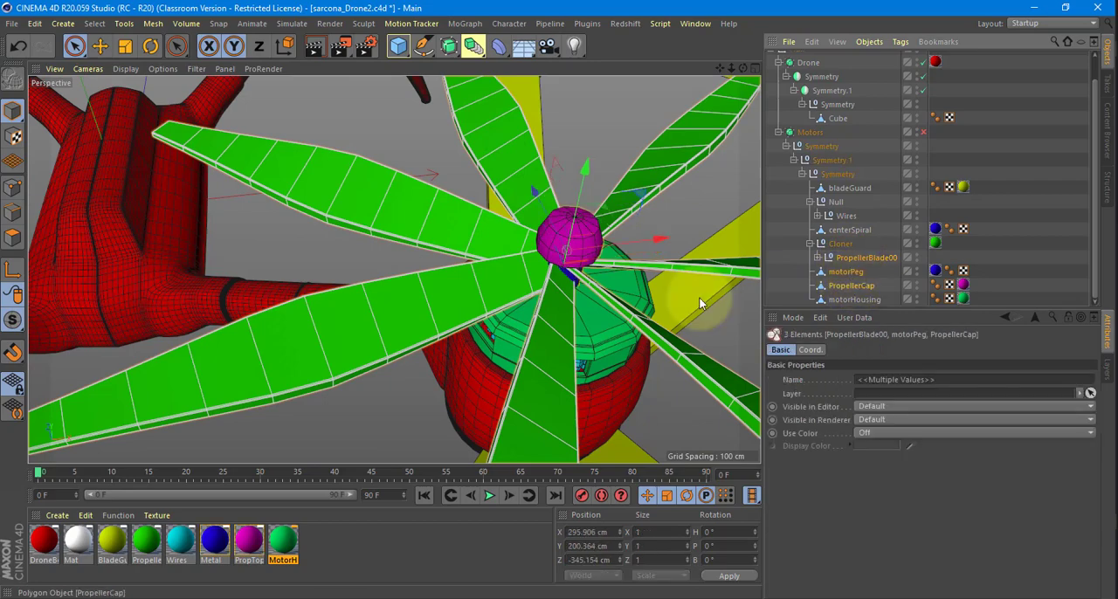
# Try to rotate the selected propeller blades, motor peg and cap together.
pyautogui.keyDown('alt'); pyautogui.moveTo(630, 310); pyautogui.dragTo(398, 271, button='right'); pyautogui.keyUp('alt')
pyautogui.keyDown('alt'); pyautogui.moveTo(398, 272); pyautogui.dragTo(359, 262, button='middle'); pyautogui.keyUp('alt')
pyautogui.press('e')
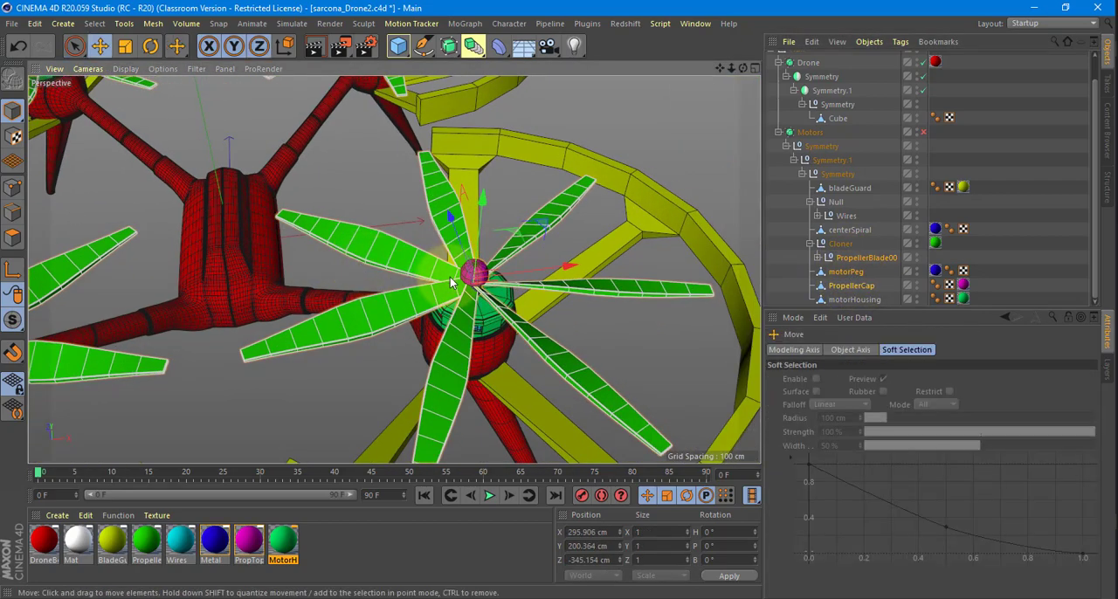
pyautogui.press('r')
pyautogui.moveTo(527, 305); pyautogui.dragTo(442, 281)
pyautogui.press('z')
pyautogui.hotkey('ctrl', 'z')
pyautogui.keyDown('alt'); pyautogui.moveTo(442, 281); pyautogui.dragTo(105, 281, button='right'); pyautogui.keyUp('alt')
pyautogui.press('z')
pyautogui.hotkey('ctrl', 'z')
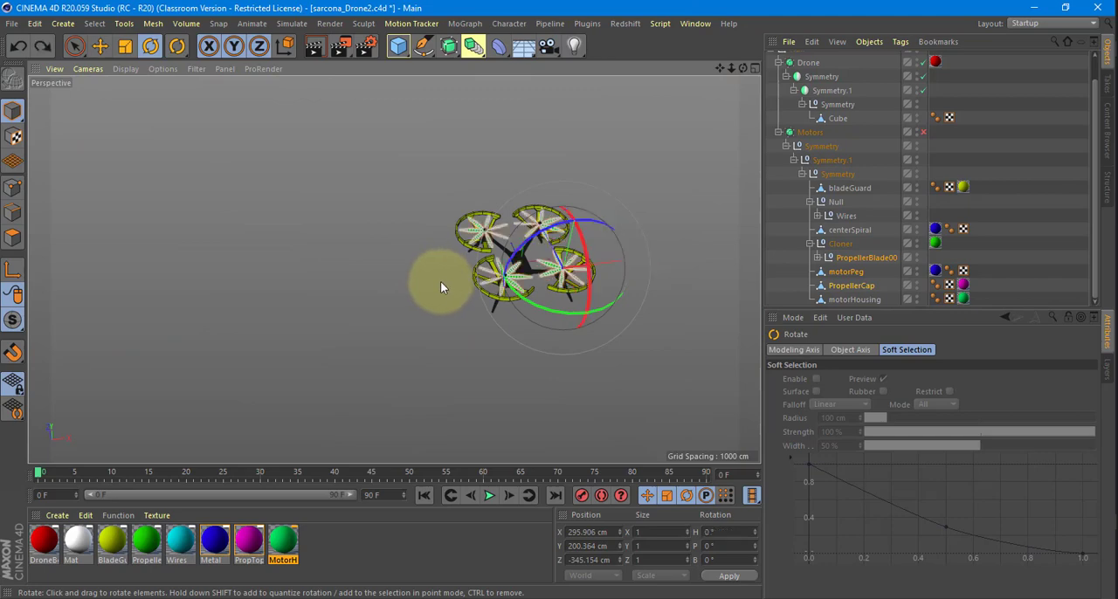
pyautogui.keyDown('alt'); pyautogui.moveTo(478, 271); pyautogui.dragTo(730, 290, button='right'); pyautogui.keyUp('alt')
pyautogui.keyDown('alt'); pyautogui.moveTo(559, 337); pyautogui.dragTo(348, 302, button='middle'); pyautogui.keyUp('alt')
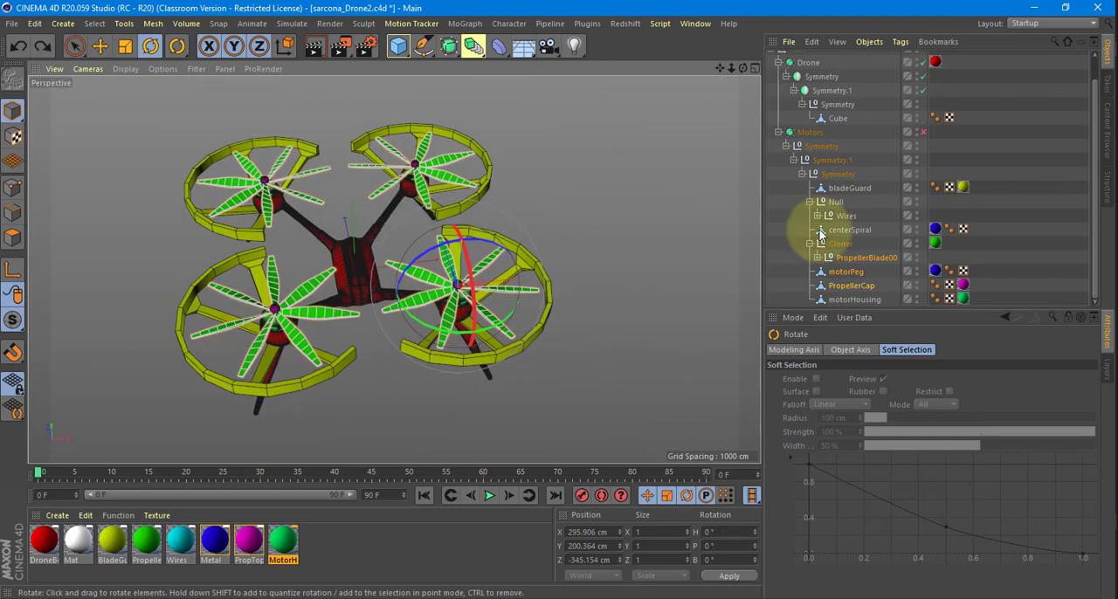
# Try Current State to Object on the PropellerBlade00 null and discard the resulting copy.
pyautogui.click(856, 257)
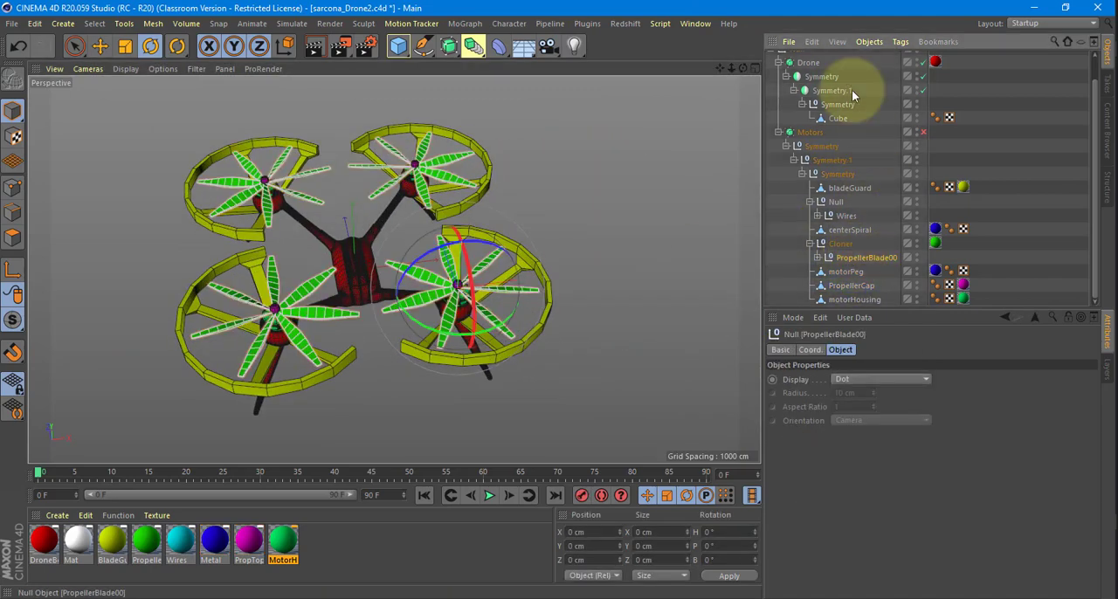
pyautogui.click(868, 42)
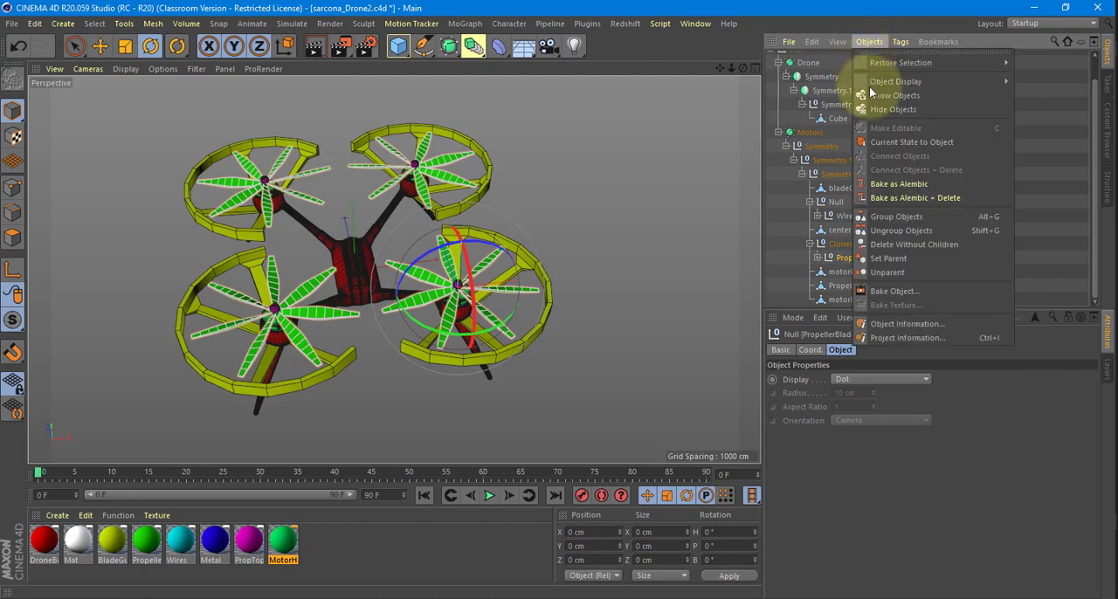
pyautogui.click(953, 141)
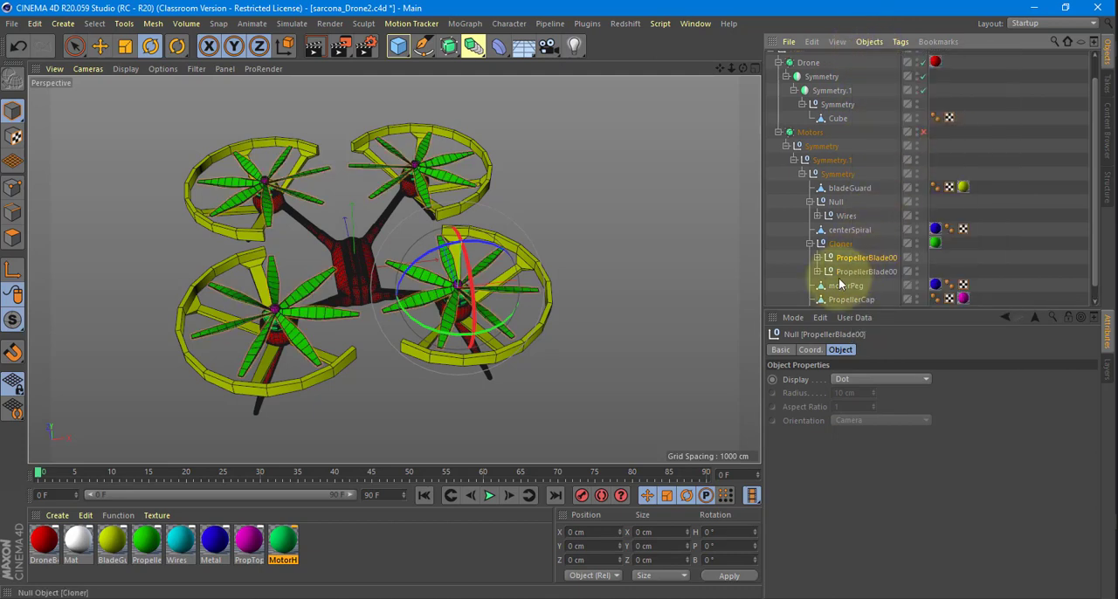
pyautogui.moveTo(814, 271); pyautogui.dragTo(826, 257)
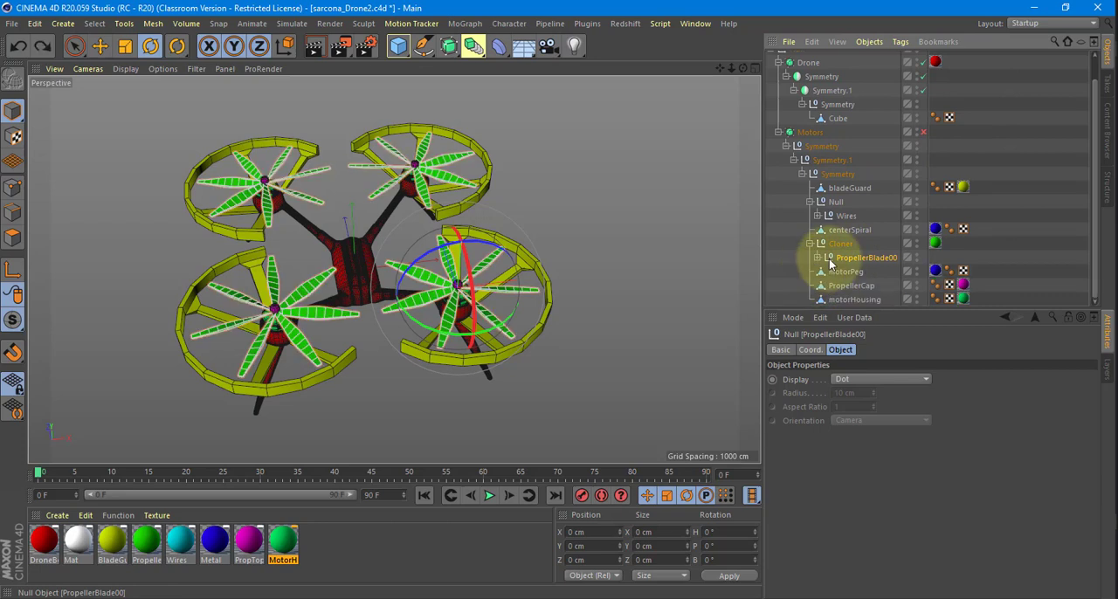
# Split the Propeller 0 to Propeller 6 meshes inside PropellerBlade00 into separate objects with Polygon Groups to Objects.
pyautogui.click(152, 24)
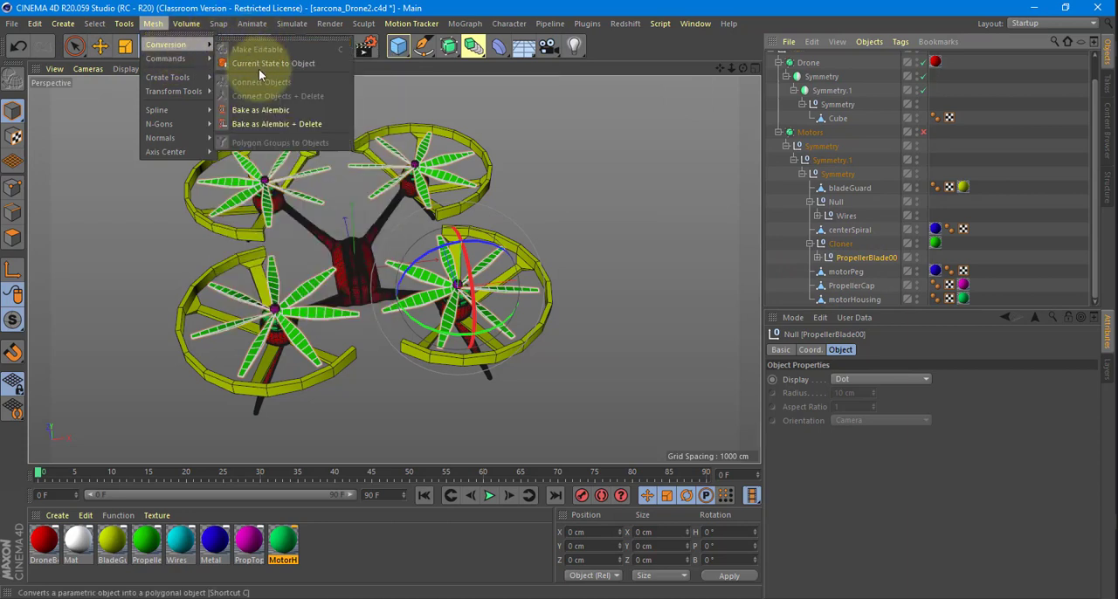
pyautogui.click(817, 258)
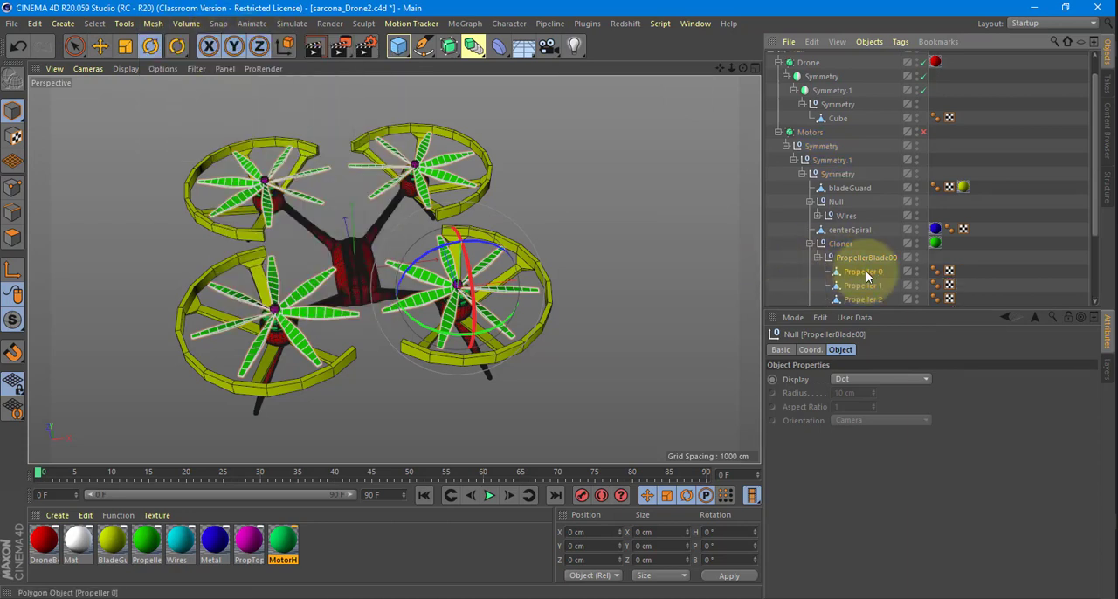
pyautogui.click(865, 271)
pyautogui.scroll(-3, 864, 271)
pyautogui.keyDown('shift'); pyautogui.click(865, 255); pyautogui.keyUp('shift')
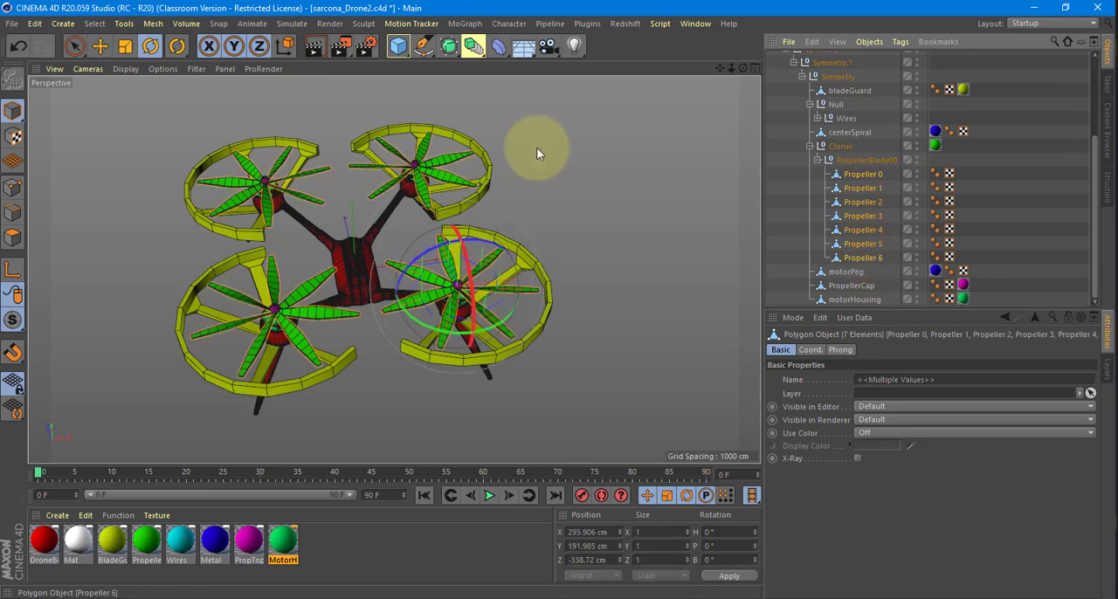
pyautogui.click(153, 23)
pyautogui.moveTo(168, 48)
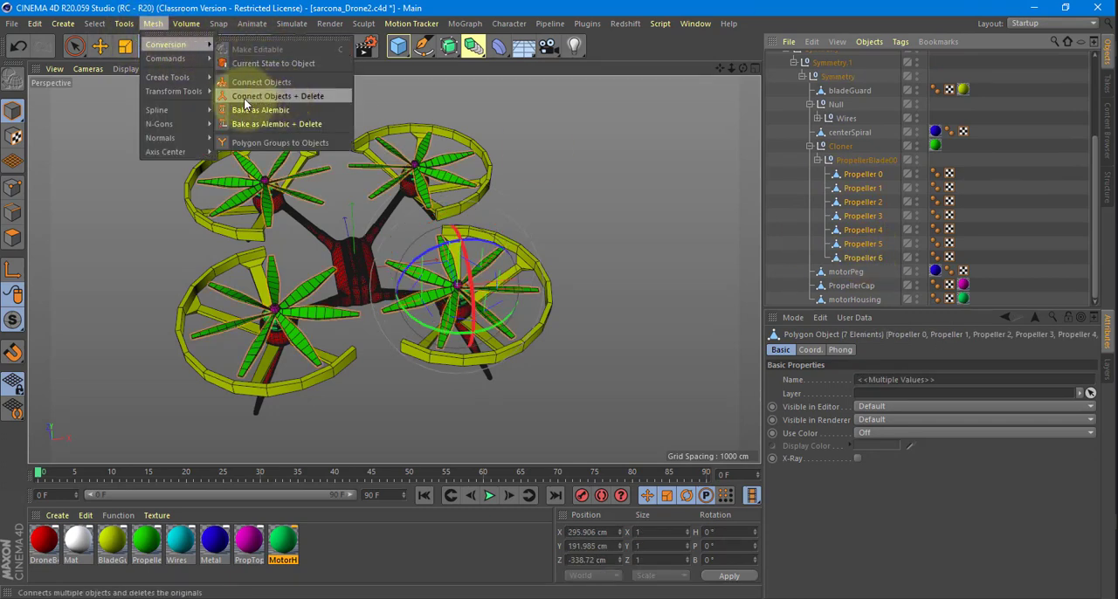
pyautogui.click(298, 142)
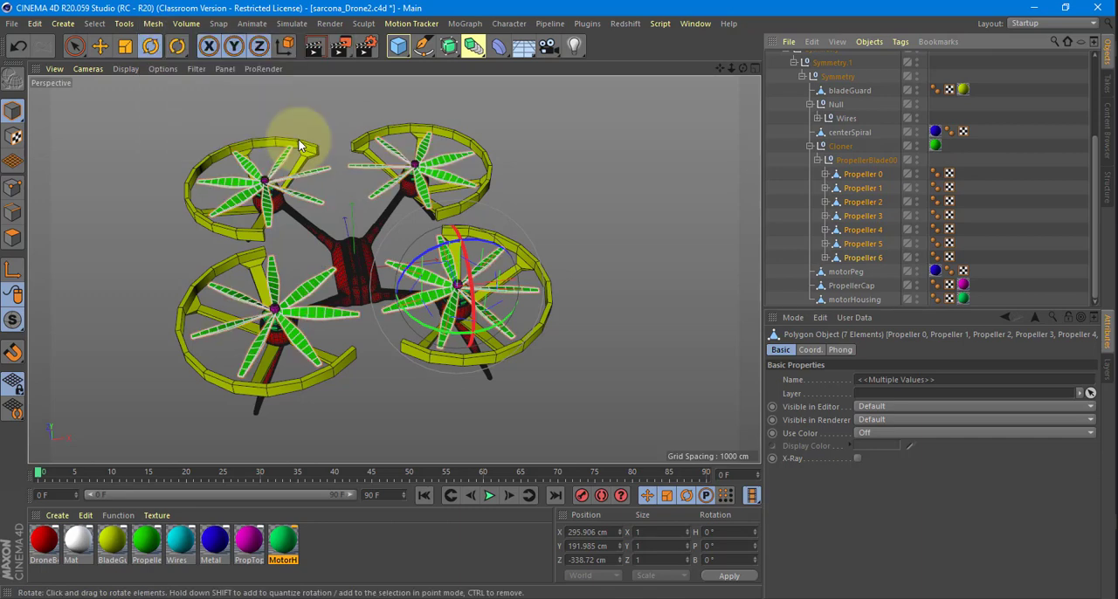
# Check which blades on the four motors belong to each Propeller object, from Propeller 1 to Propeller 6.
pyautogui.click(865, 187)
pyautogui.click(852, 203)
pyautogui.click(857, 215)
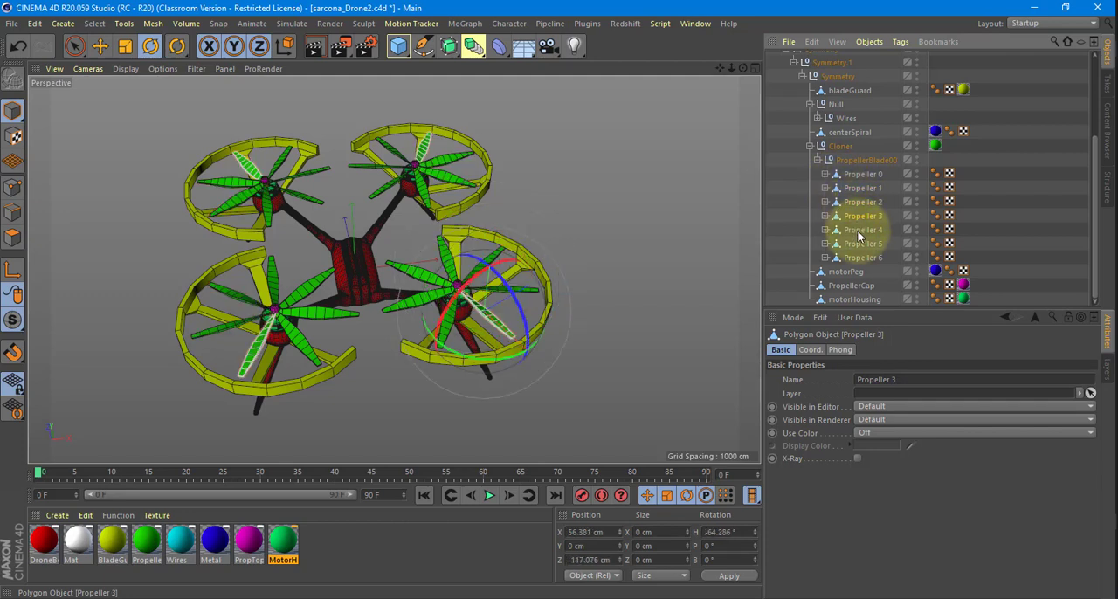
pyautogui.click(860, 231)
pyautogui.click(860, 244)
pyautogui.click(860, 258)
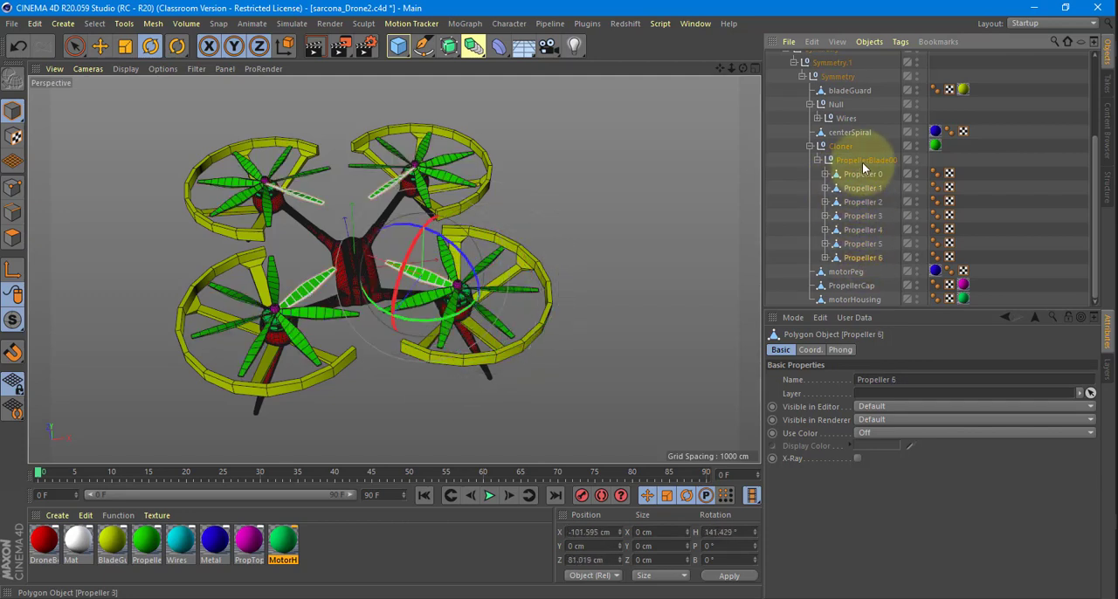
# Isolate the PropellerBlade00 null with Viewport Solo Hierarchy and clear the selection.
pyautogui.click(863, 162)
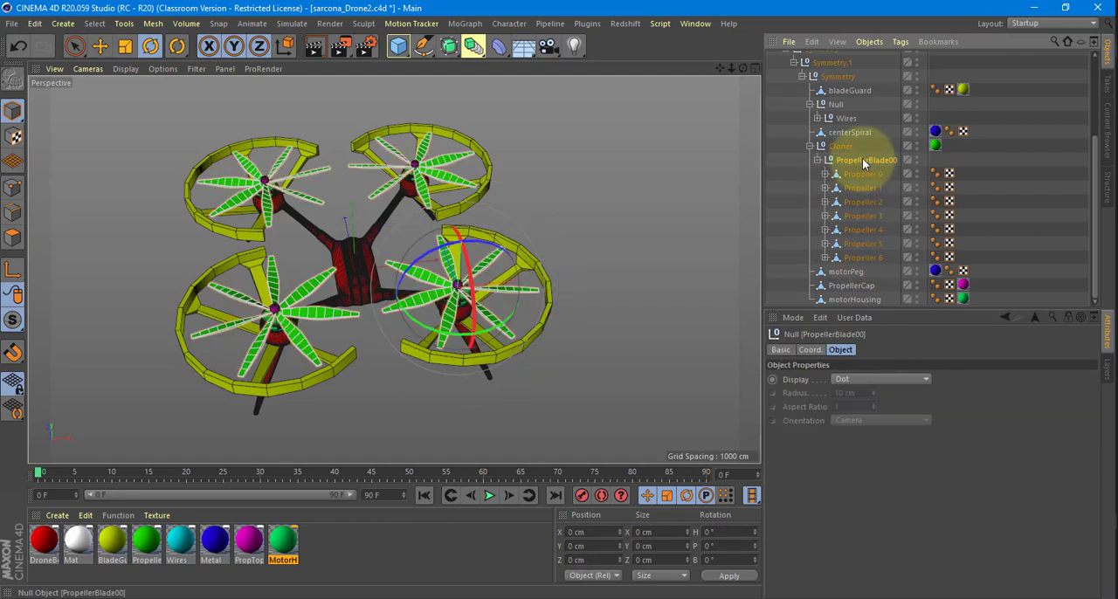
pyautogui.click(13, 322)
pyautogui.click(76, 359)
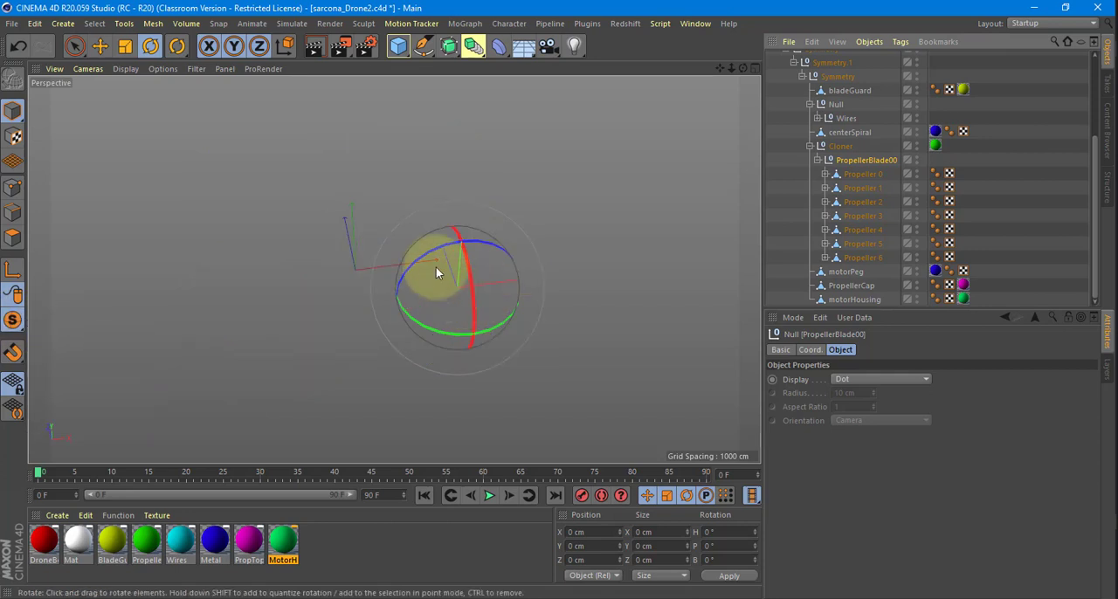
pyautogui.click(13, 322)
pyautogui.click(100, 396)
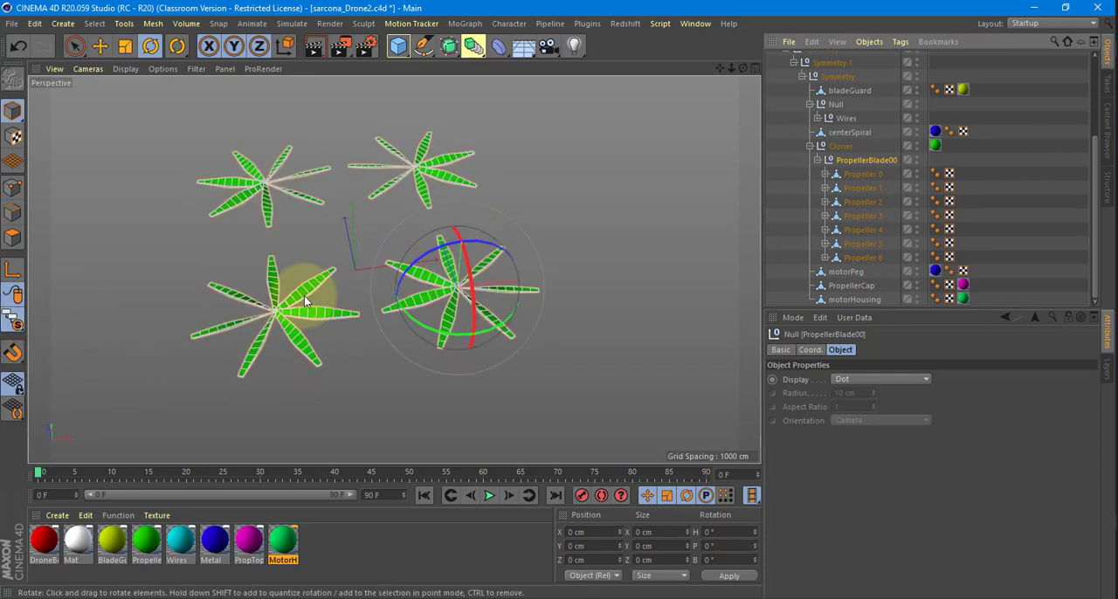
pyautogui.click(634, 245)
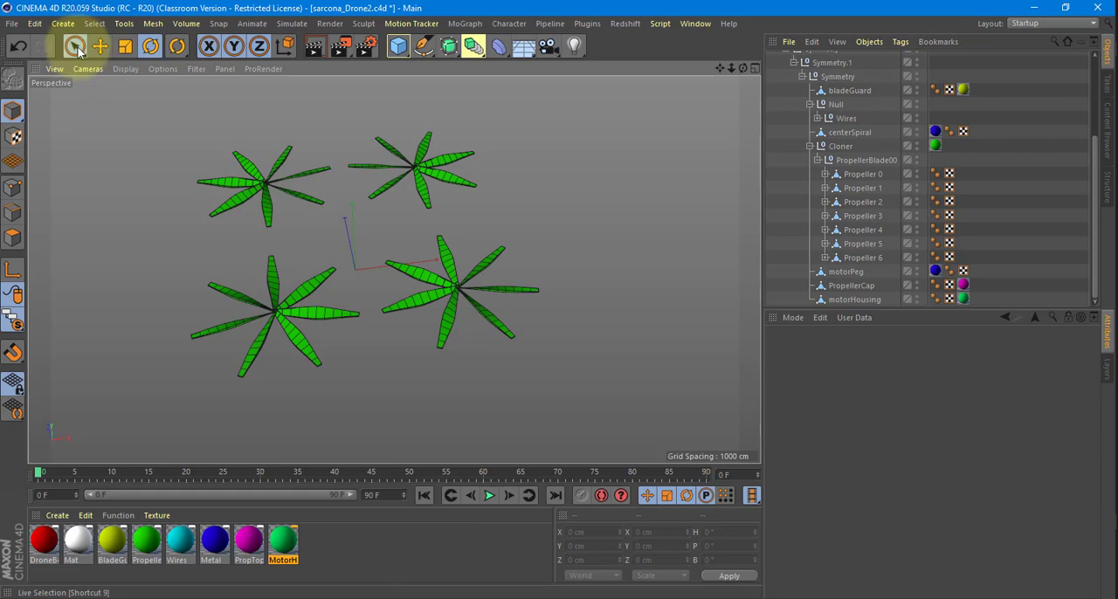
# Select all seven blades of the front-right propeller with Live Selection and group them under a new null.
pyautogui.moveTo(76, 49); pyautogui.dragTo(109, 58)
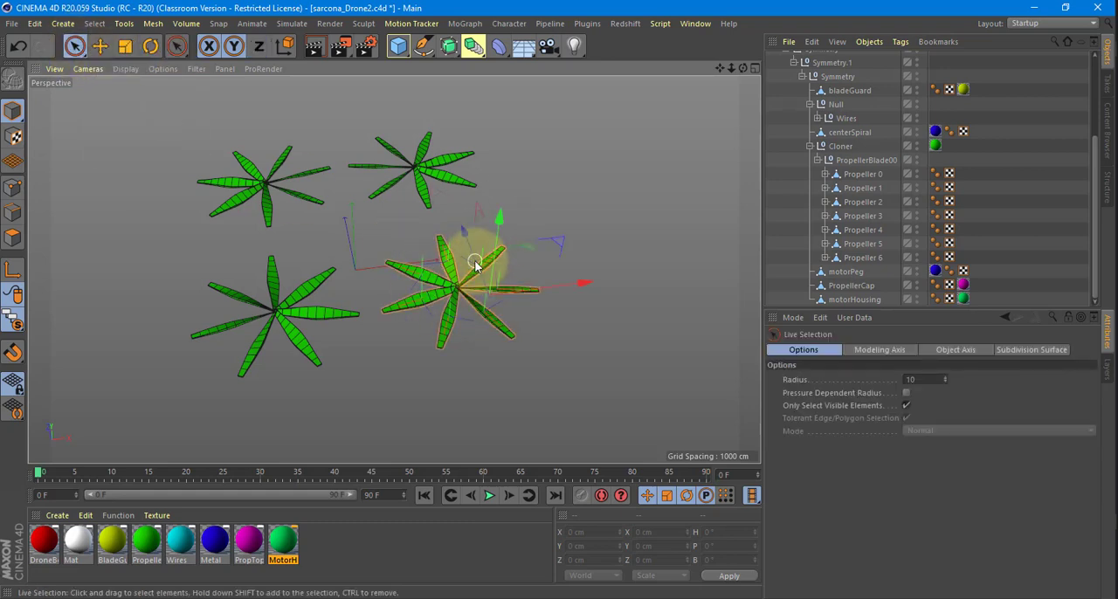
pyautogui.click(476, 254)
pyautogui.hotkey('alt', 'g')
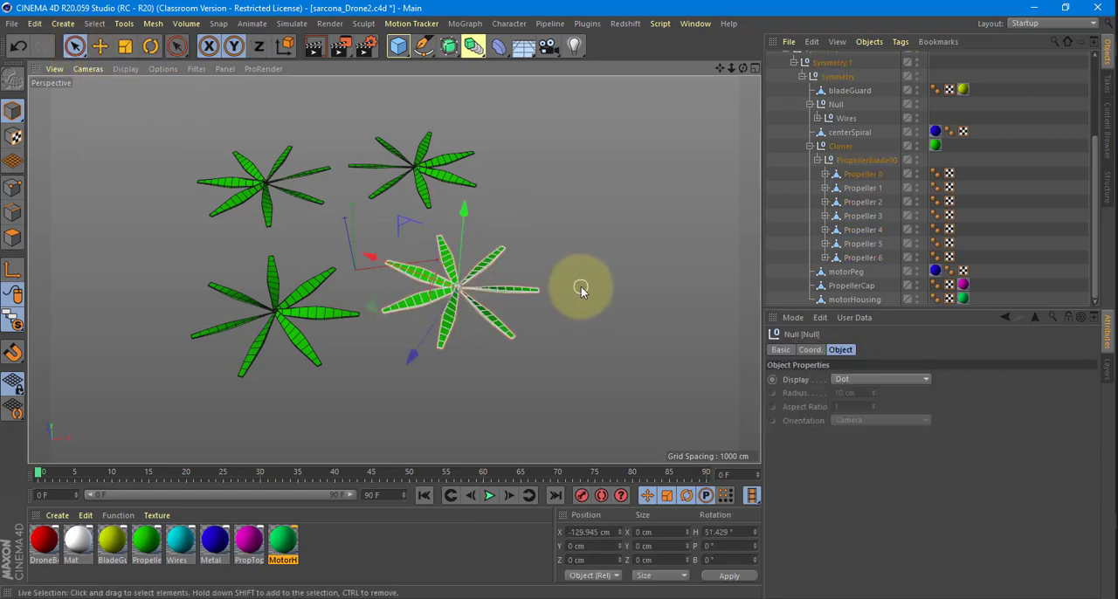
# Rename the new null holding the front-right propeller's blades inside Propeller 0 as Prop1.
pyautogui.click(825, 173)
pyautogui.doubleClick(869, 188)
pyautogui.write('P')
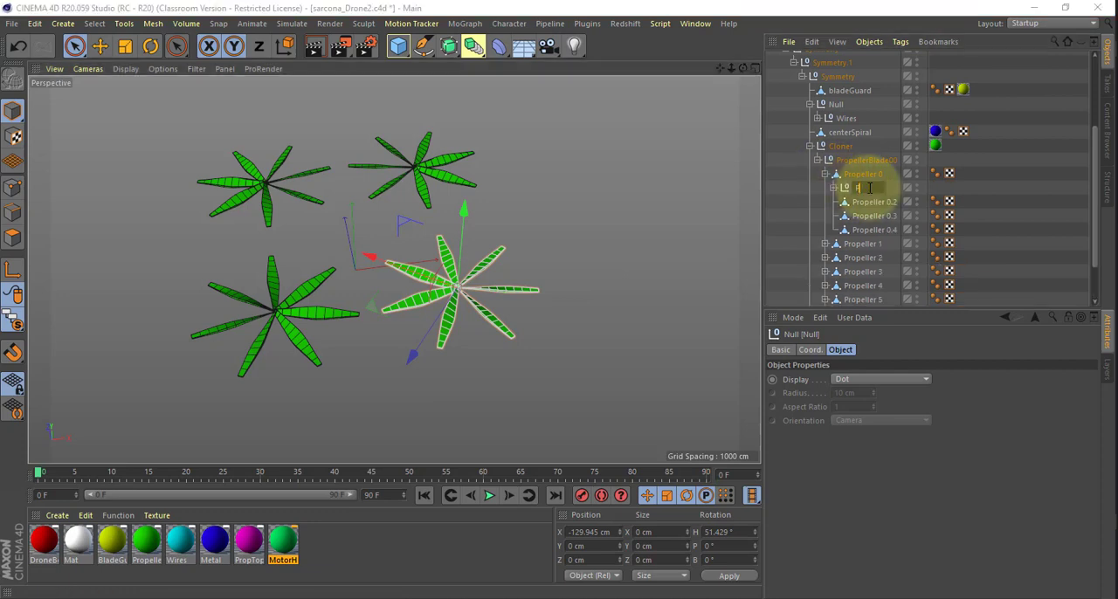
pyautogui.write('rop1')
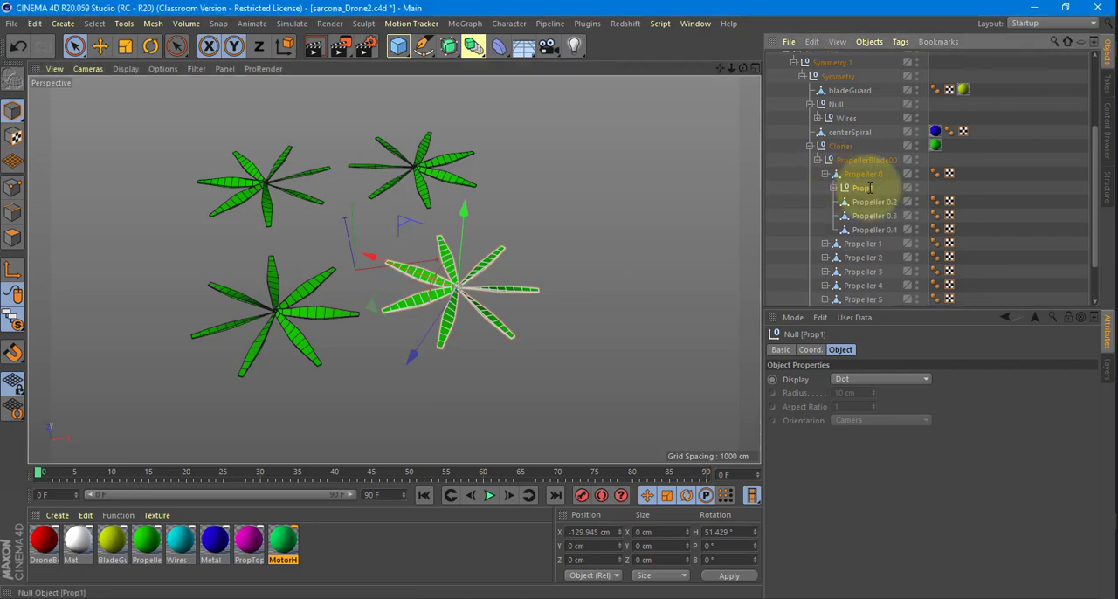
# Group all seven blades of the front-left propeller under a new null named Prop2.
pyautogui.click(281, 304)
pyautogui.moveTo(197, 285)
pyautogui.mouseDown()
pyautogui.moveTo(239, 282)
pyautogui.moveTo(273, 314)
pyautogui.moveTo(270, 278)
pyautogui.moveTo(281, 293)
pyautogui.mouseUp()
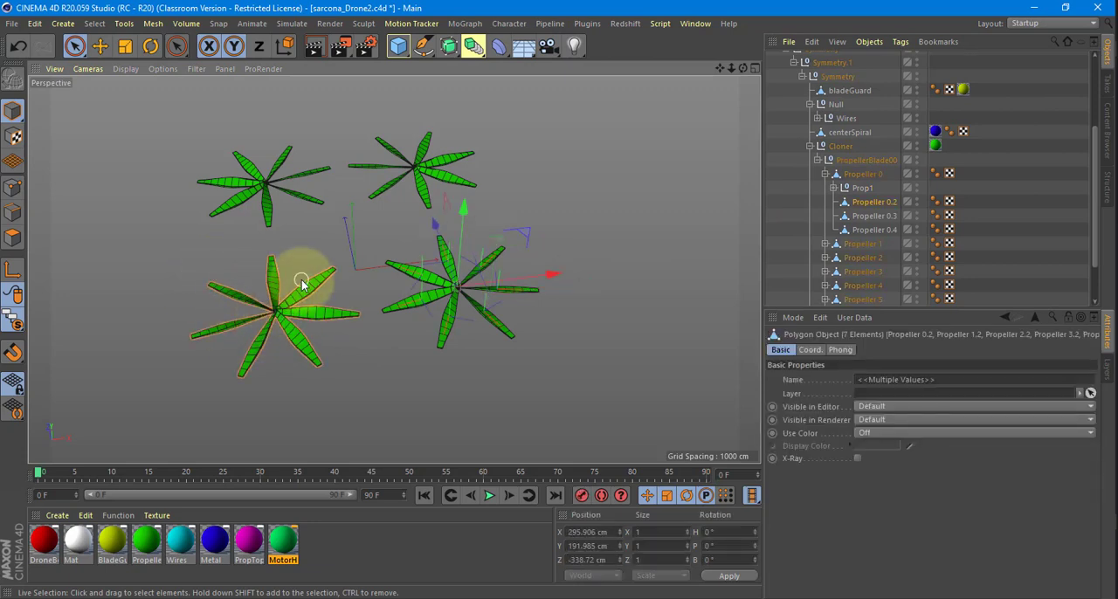
pyautogui.hotkey('alt', 'g')
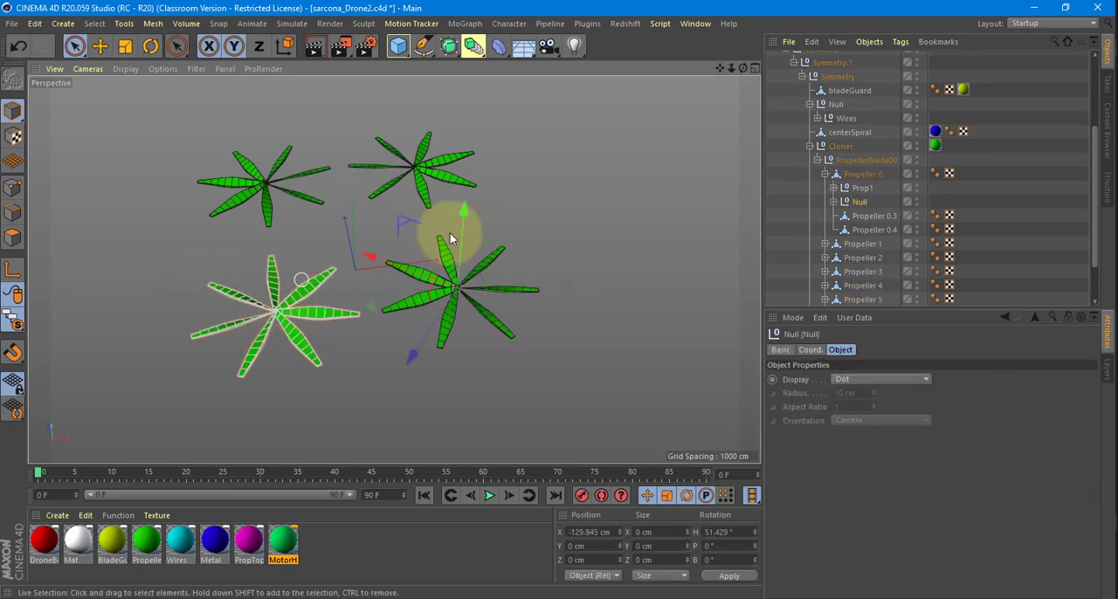
pyautogui.doubleClick(861, 203)
pyautogui.write('Prop')
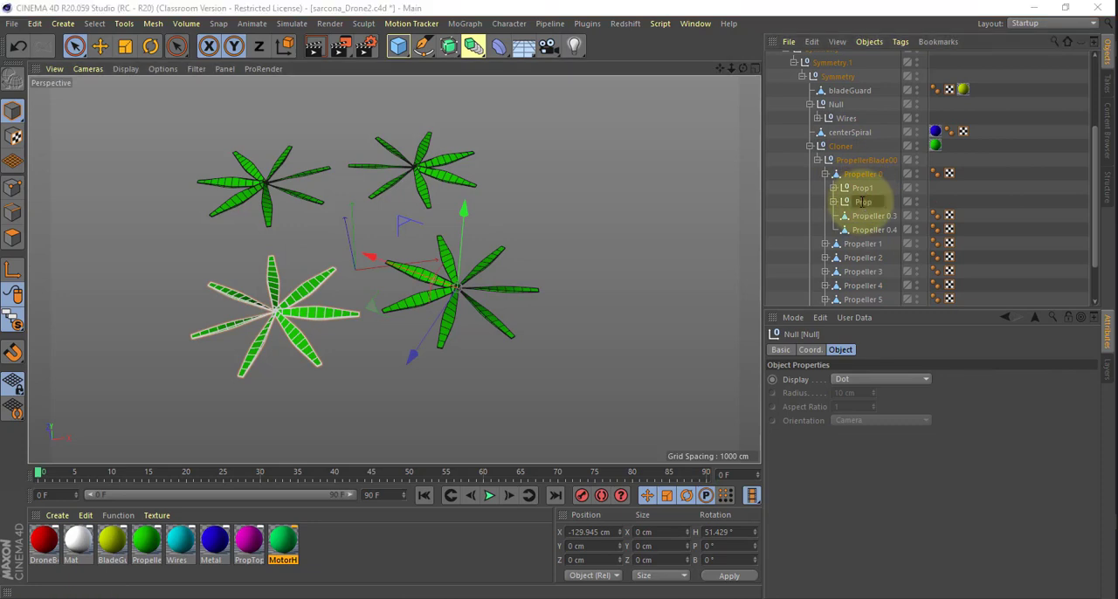
pyautogui.write('2')
# Group all seven blades of the rear-left propeller under a new null named Prop3.
pyautogui.click(247, 183)
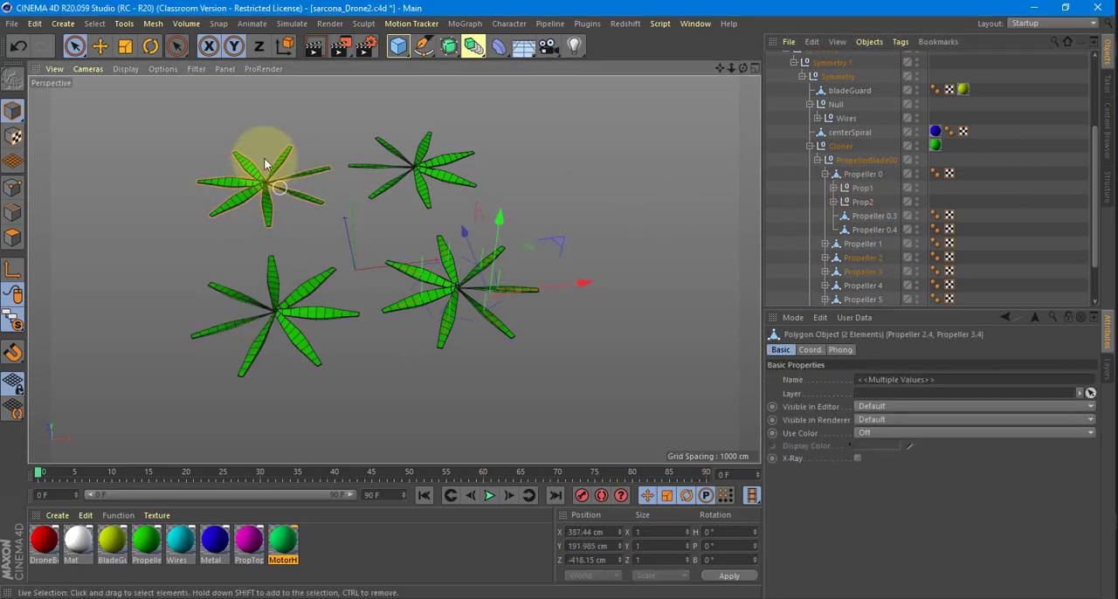
pyautogui.moveTo(267, 164); pyautogui.dragTo(266, 179)
pyautogui.hotkey('alt', 'g')
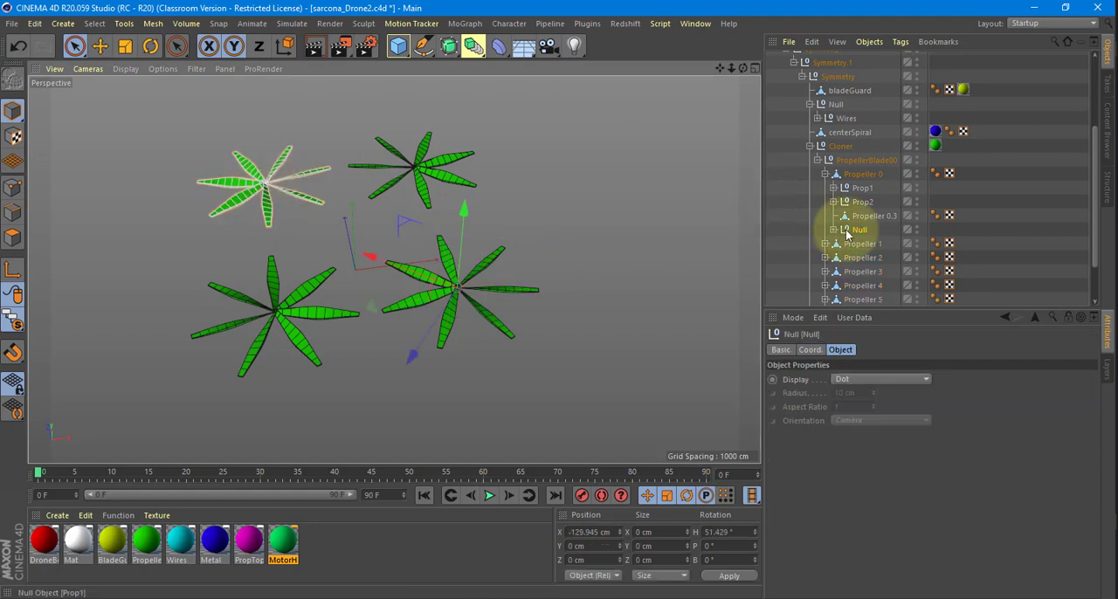
pyautogui.doubleClick(862, 228)
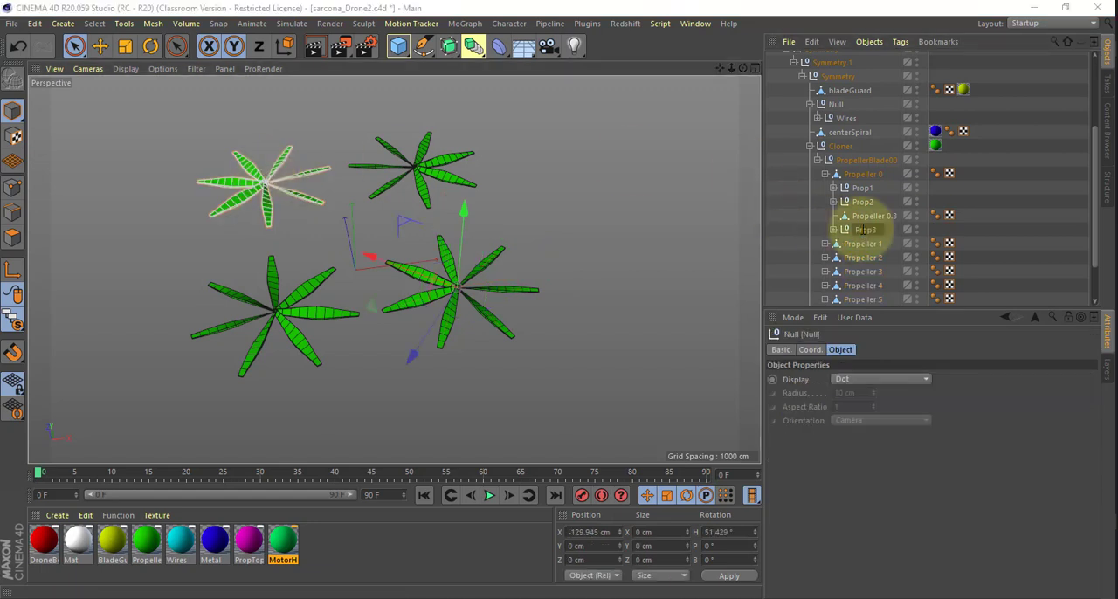
pyautogui.write('Prop3')
pyautogui.press('Return')
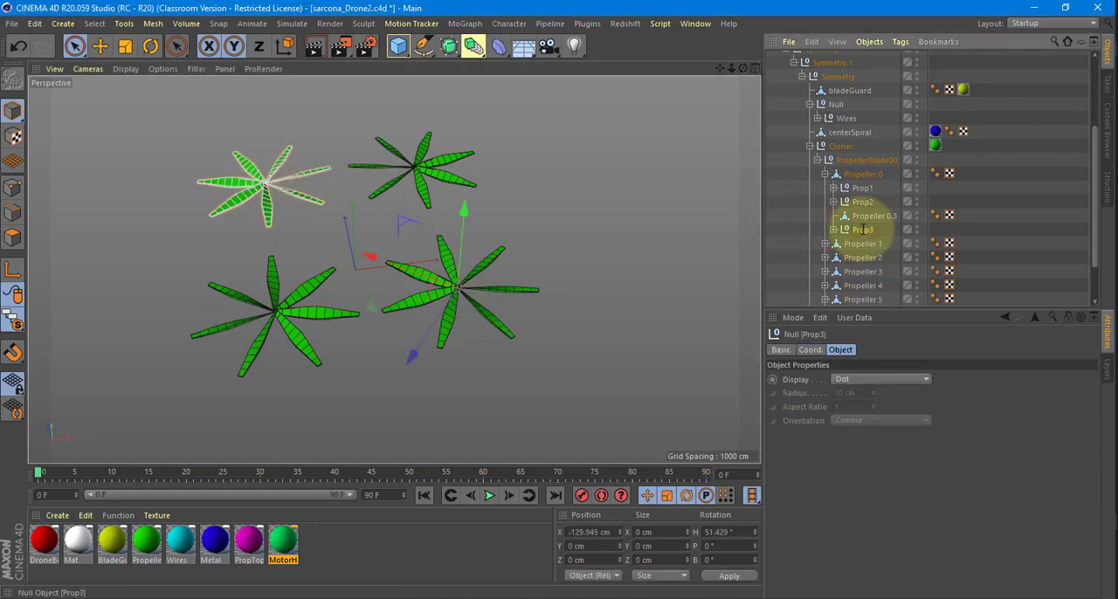
# Group all seven blades of the rear-right propeller under a new null named Prop4.
pyautogui.click(426, 178)
pyautogui.hotkey('alt', 'g')
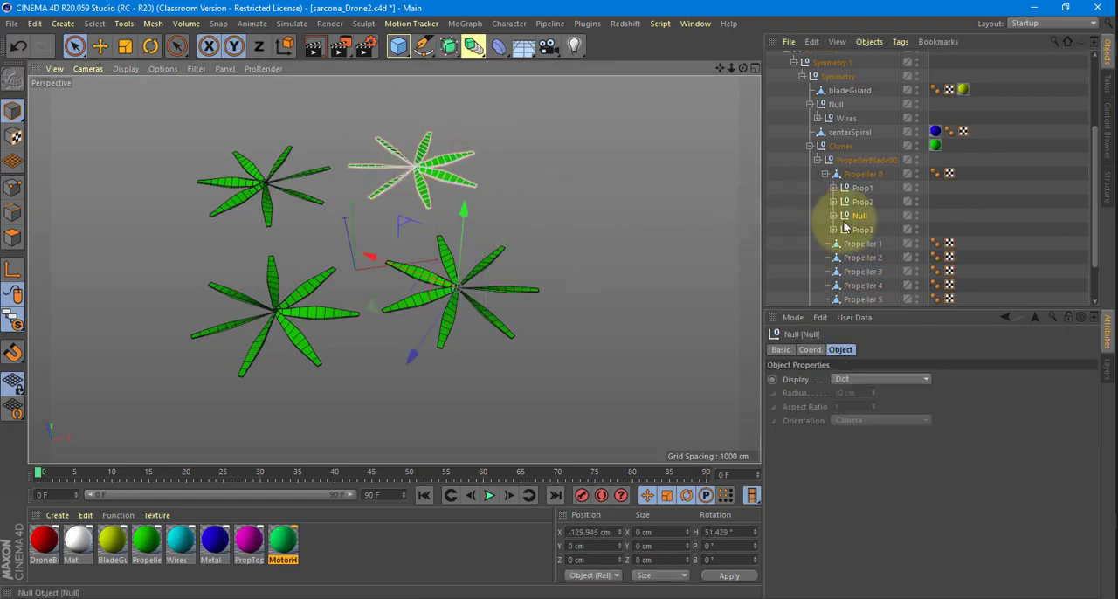
pyautogui.doubleClick(860, 215)
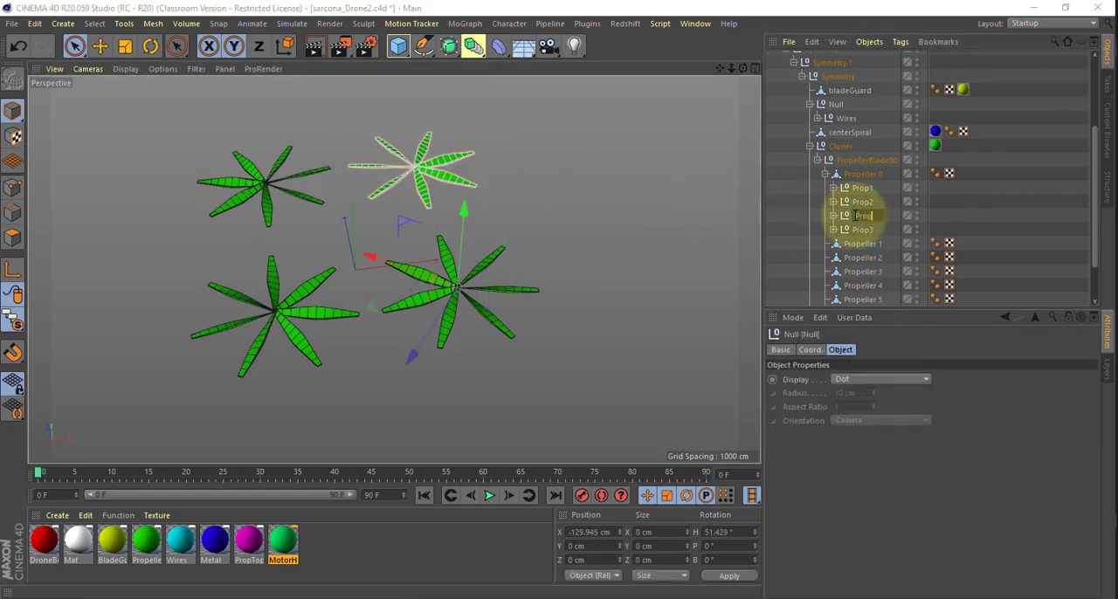
pyautogui.write('Prop4')
pyautogui.press('Return')
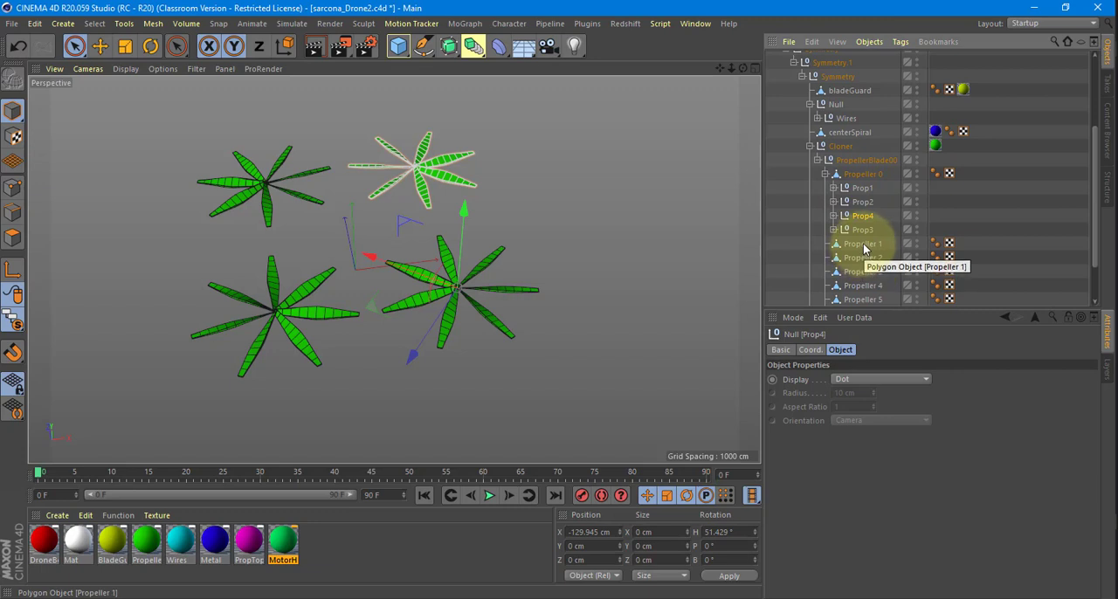
# Delete the leftover Propeller 1 to Propeller 6 objects and check which propeller each of the nulls Prop1 to Prop4 holds.
pyautogui.click(862, 246)
pyautogui.scroll(-2, 863, 251)
pyautogui.keyDown('shift'); pyautogui.click(863, 259); pyautogui.keyUp('shift')
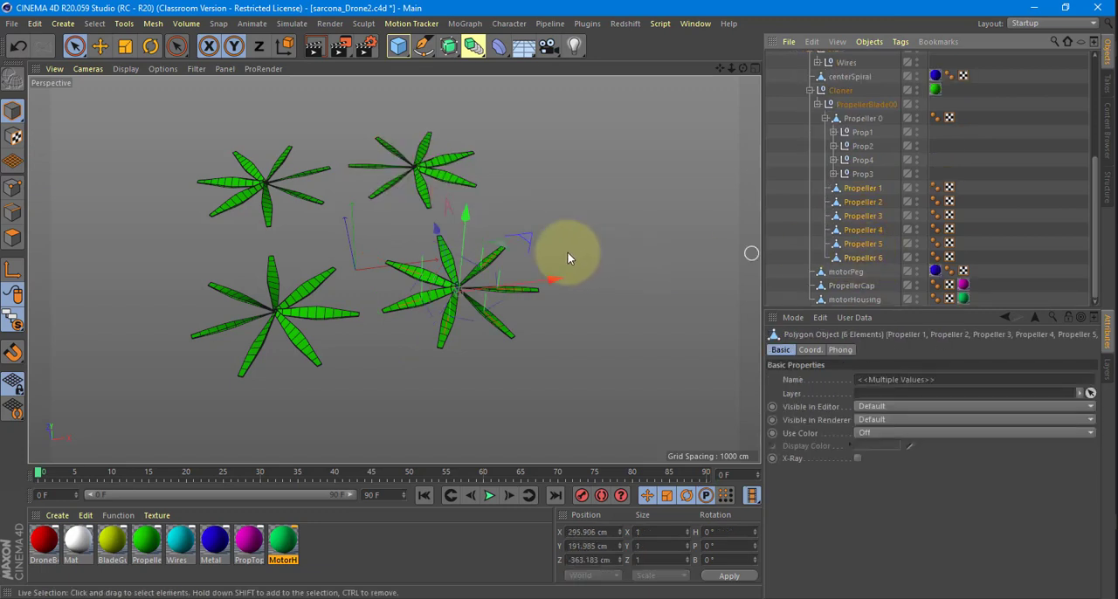
pyautogui.moveTo(464, 214); pyautogui.dragTo(499, 124)
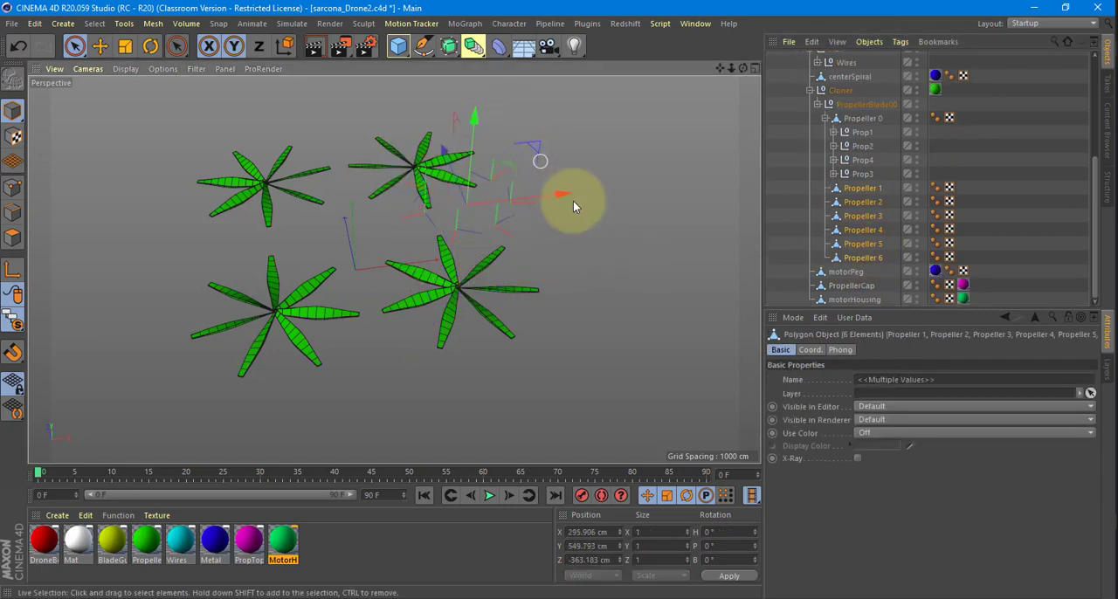
pyautogui.hotkey('ctrl', 'z')
pyautogui.press('Delete')
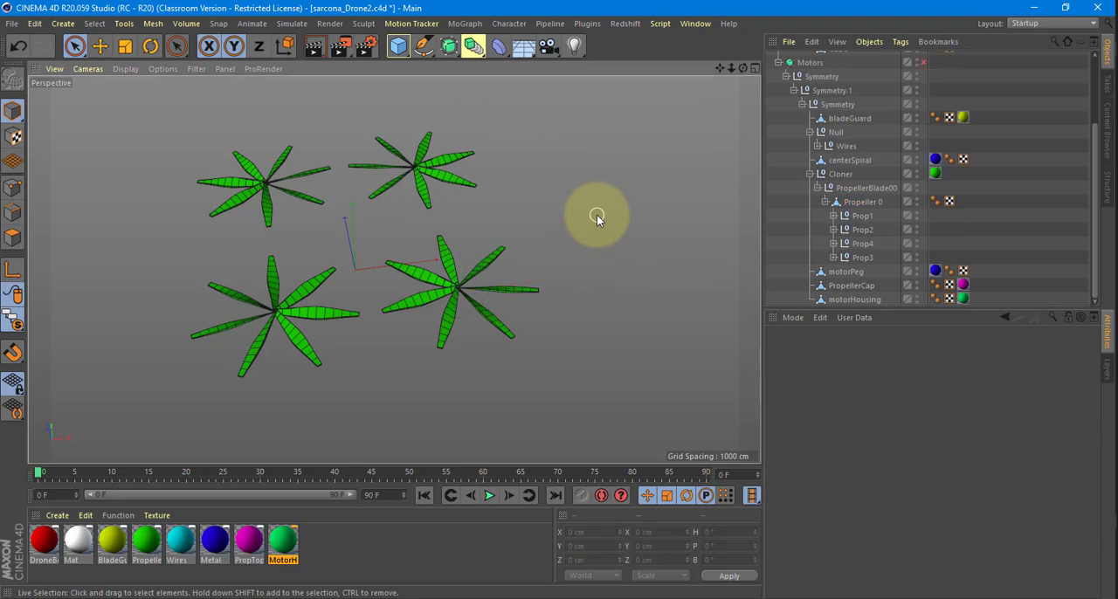
pyautogui.click(863, 218)
pyautogui.click(865, 232)
pyautogui.click(865, 246)
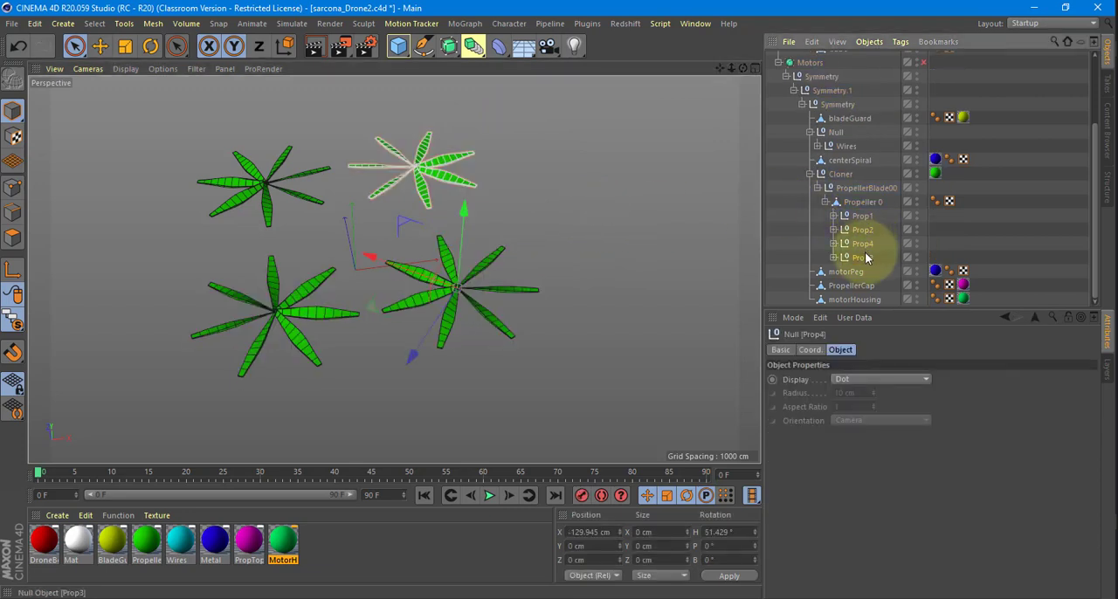
pyautogui.click(863, 257)
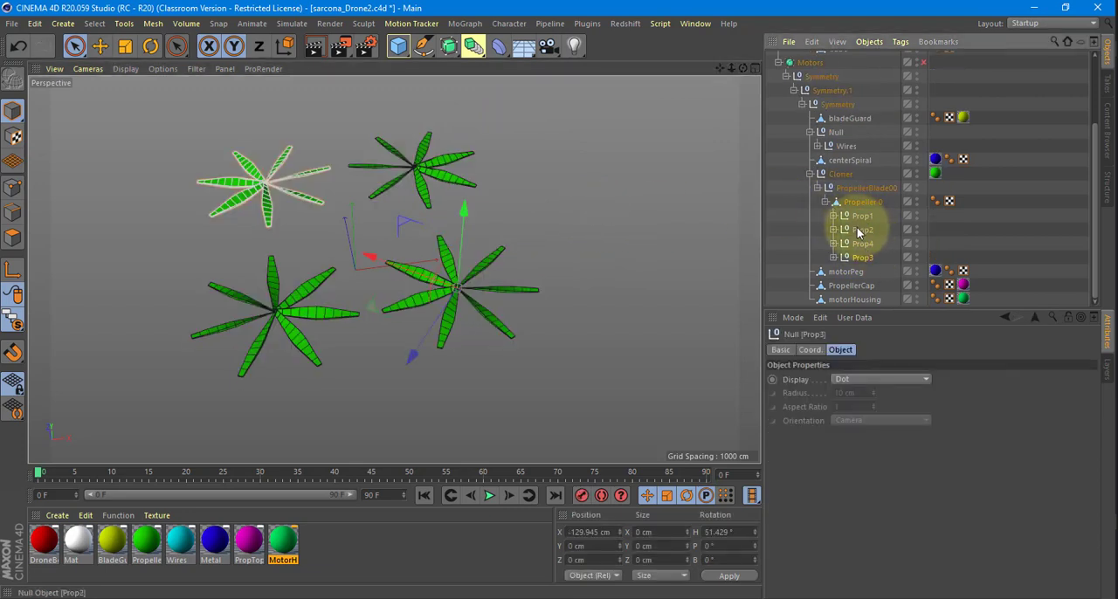
# Split the motorPeg and PropellerCap meshes into separate objects with Polygon Groups to Objects and expand their hierarchies.
pyautogui.click(851, 273)
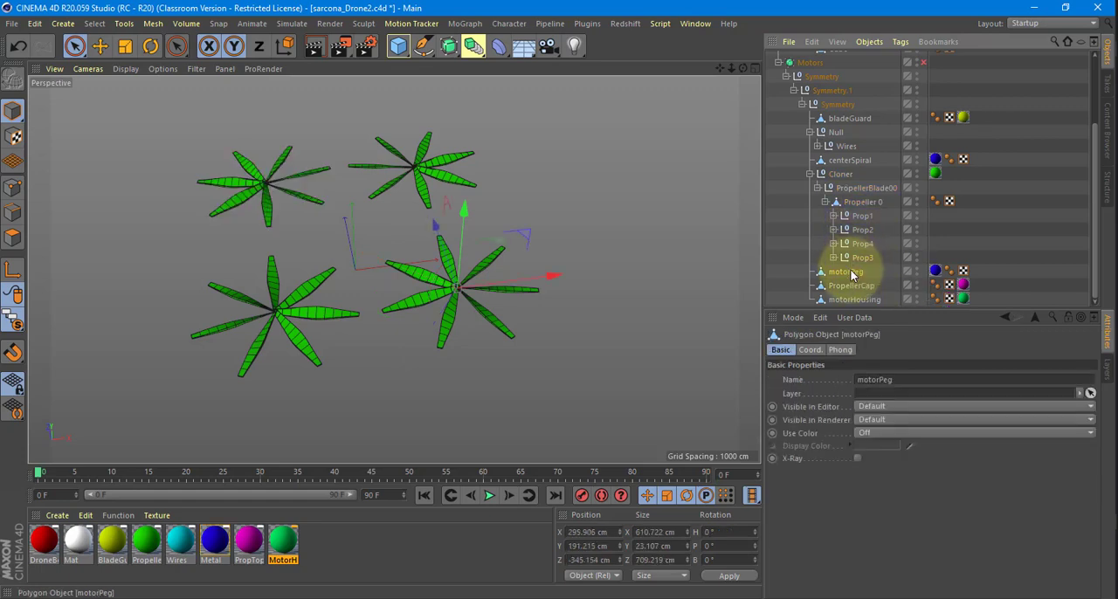
pyautogui.click(858, 285)
pyautogui.keyDown('ctrl'); pyautogui.click(848, 271); pyautogui.keyUp('ctrl')
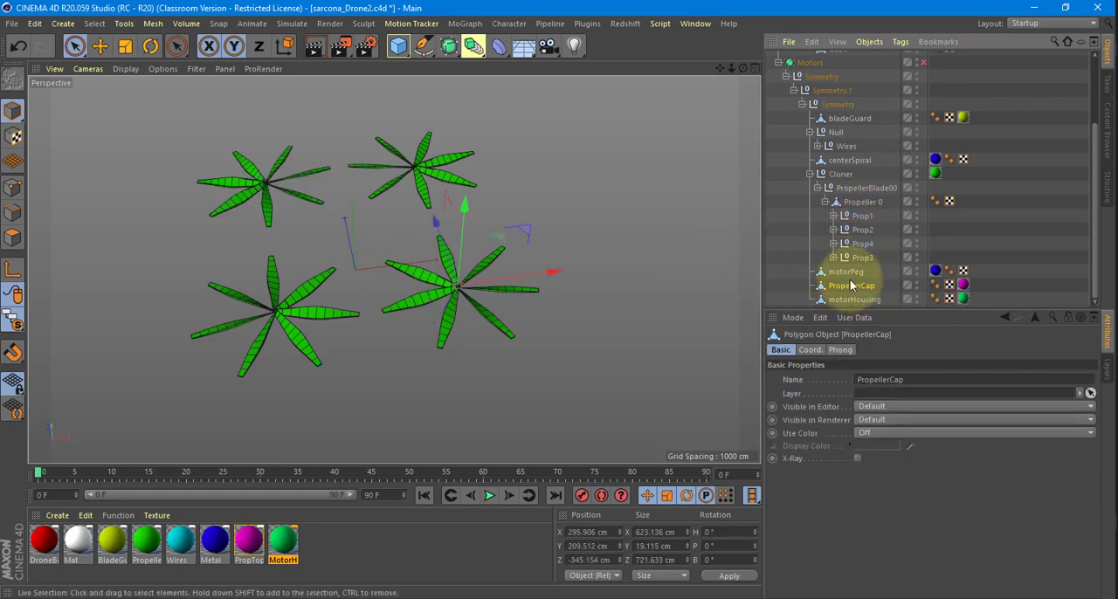
pyautogui.click(154, 25)
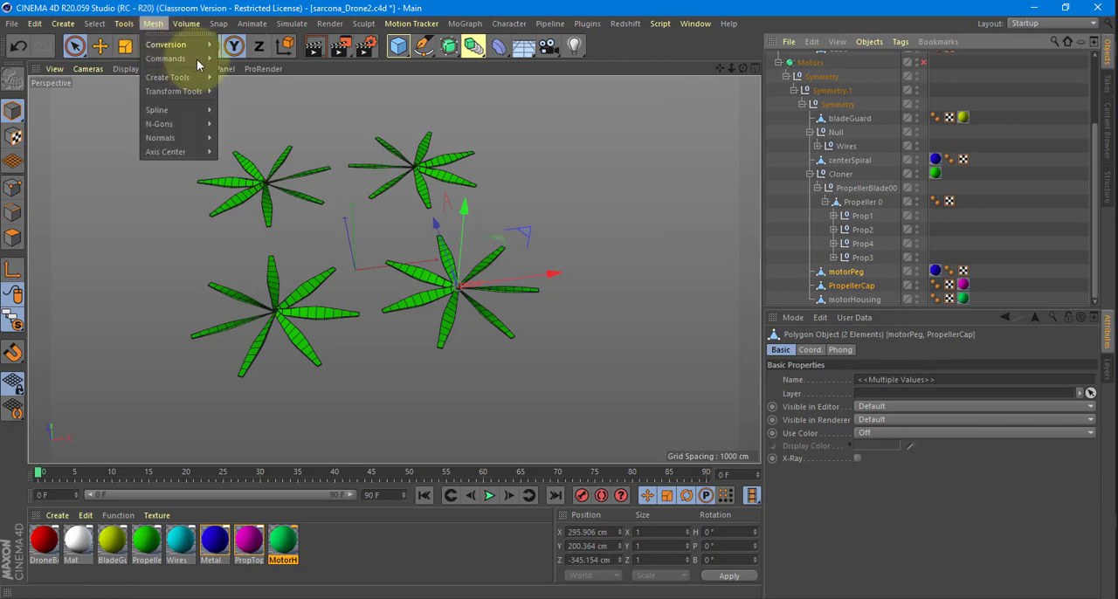
pyautogui.moveTo(190, 44)
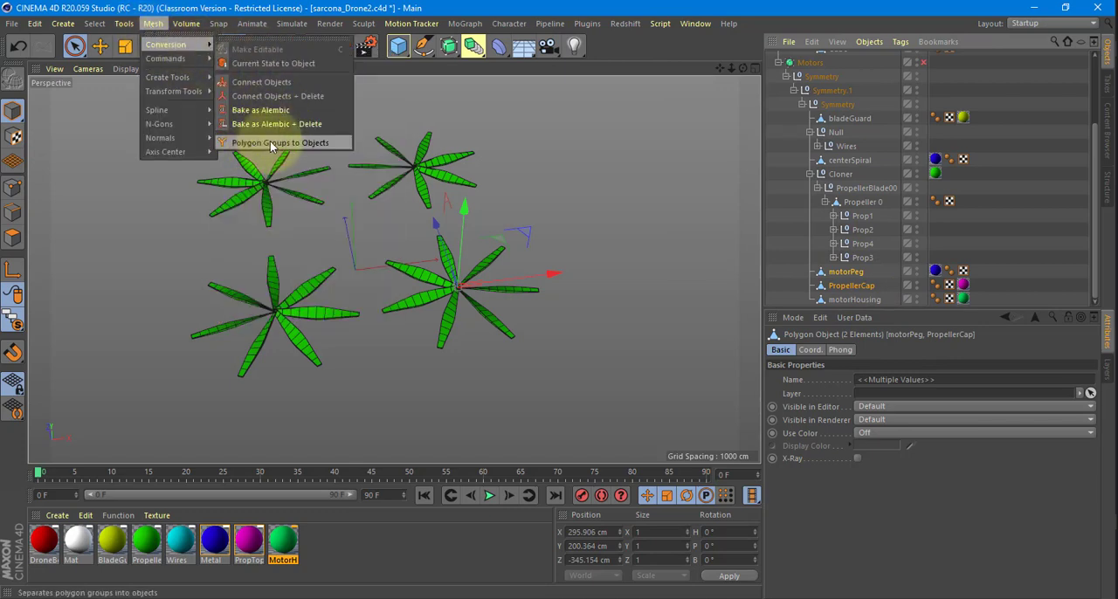
pyautogui.click(271, 143)
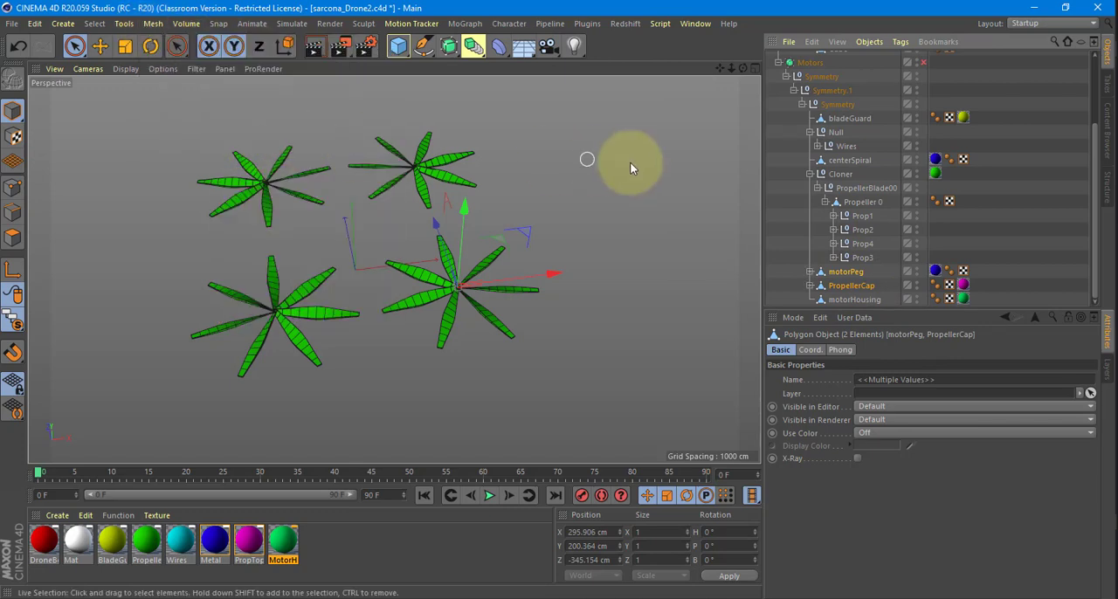
pyautogui.click(811, 272)
pyautogui.scroll(-3, 810, 262)
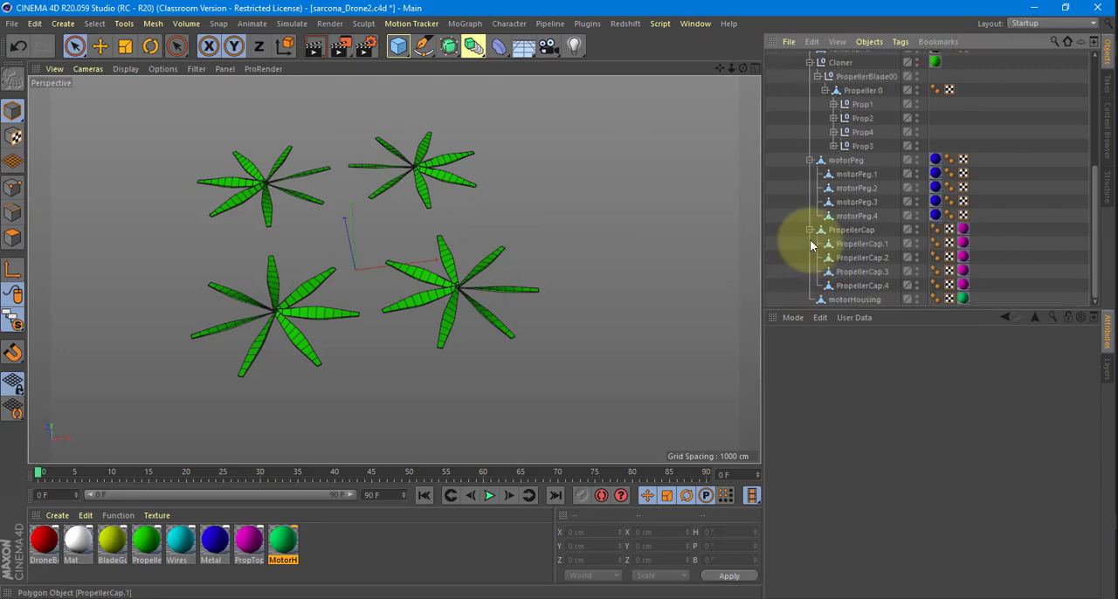
# Turn off Viewport Solo to show the whole drone and examine the motors where the separated pegs sit.
pyautogui.click(844, 175)
pyautogui.click(850, 191)
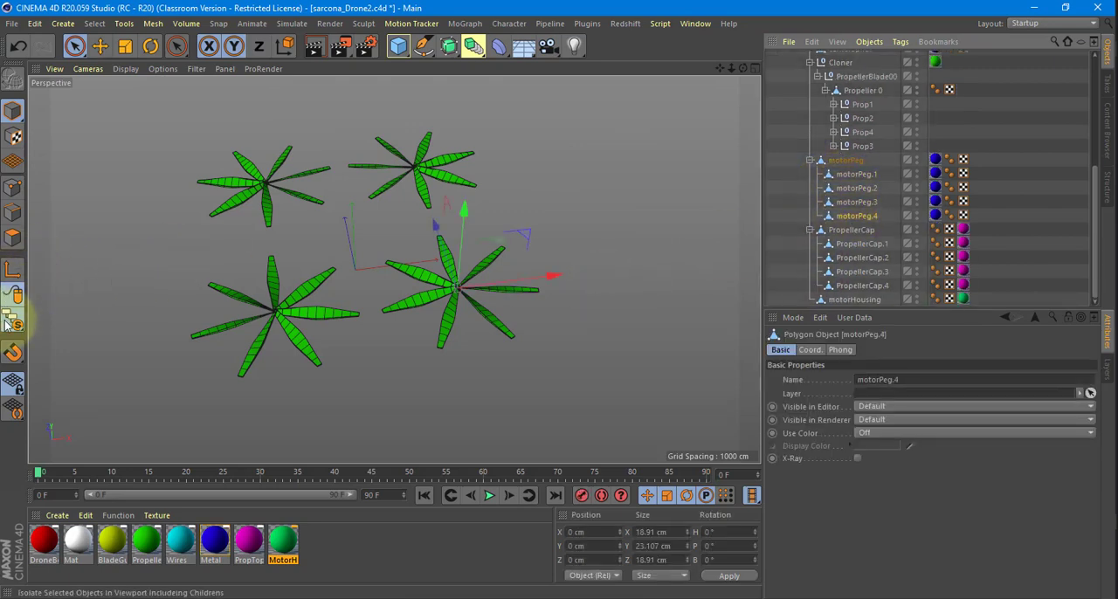
pyautogui.moveTo(13, 321); pyautogui.dragTo(56, 337)
pyautogui.keyDown('alt'); pyautogui.moveTo(411, 249); pyautogui.dragTo(571, 265, button='right'); pyautogui.keyUp('alt')
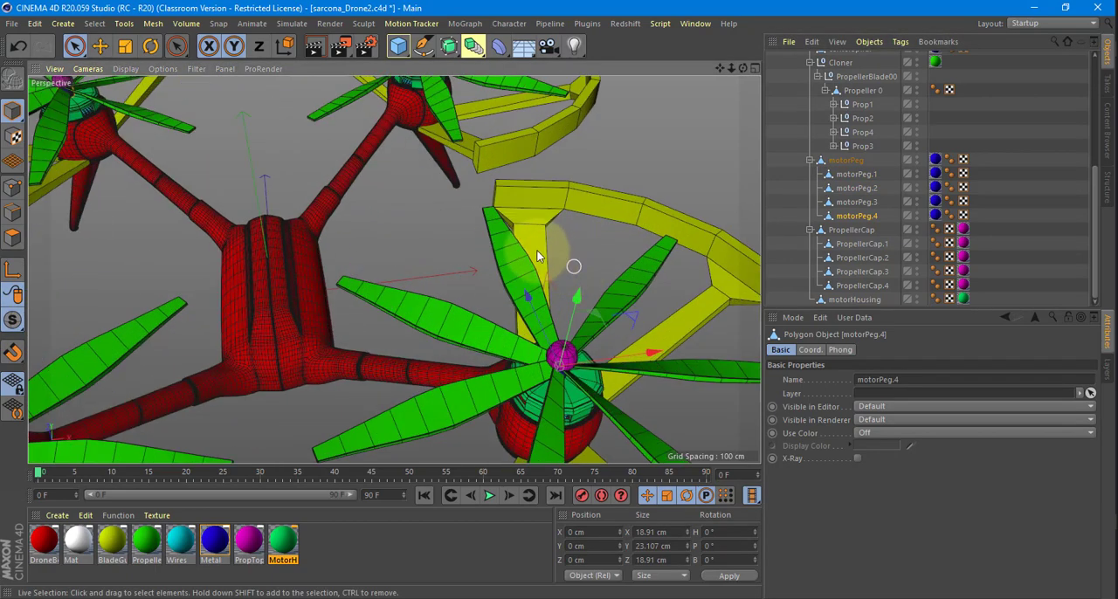
pyautogui.keyDown('alt'); pyautogui.moveTo(559, 367); pyautogui.dragTo(138, 215); pyautogui.keyUp('alt')
pyautogui.keyDown('alt'); pyautogui.moveTo(563, 275); pyautogui.dragTo(529, 279, button='right'); pyautogui.keyUp('alt')
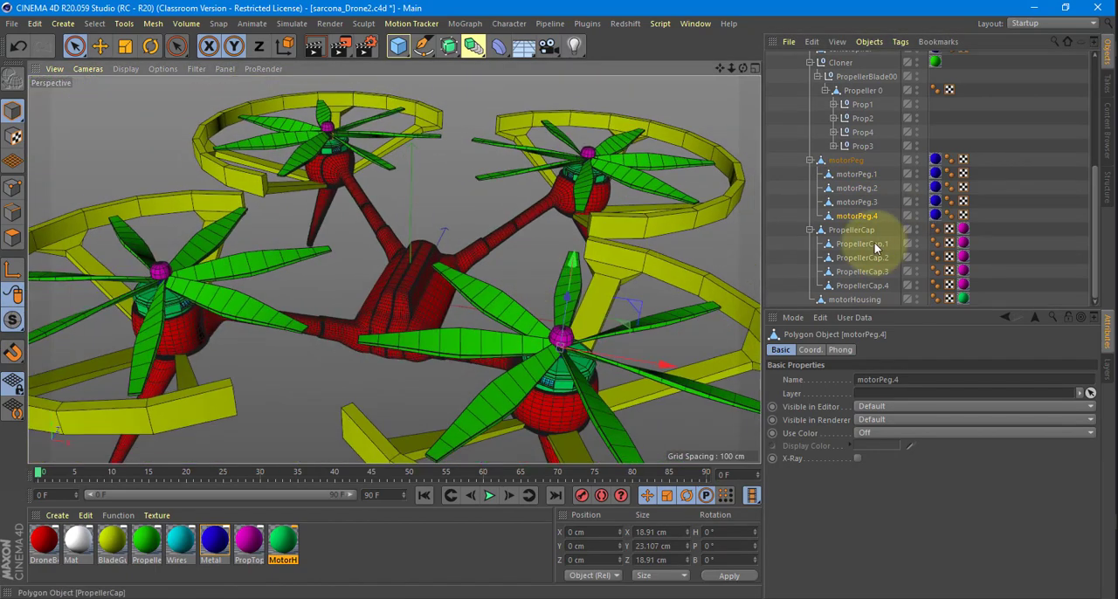
# Test which motor motorPeg.1 belongs to, undo the test move, and place the peg inside the Prop1 null.
pyautogui.click(856, 174)
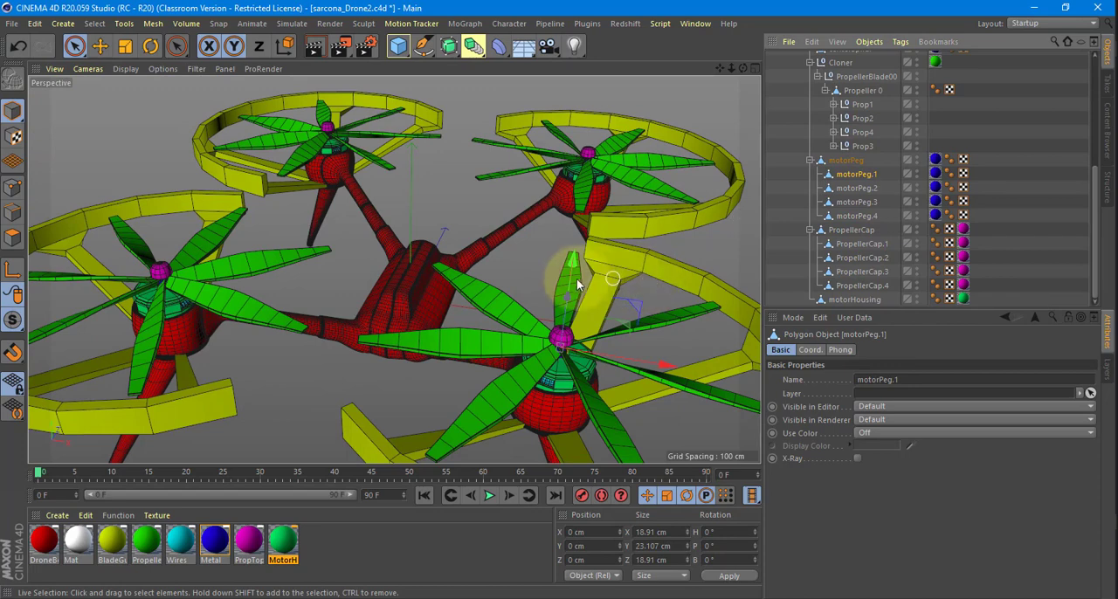
pyautogui.moveTo(570, 266); pyautogui.dragTo(585, 181)
pyautogui.hotkey('ctrl', 'z')
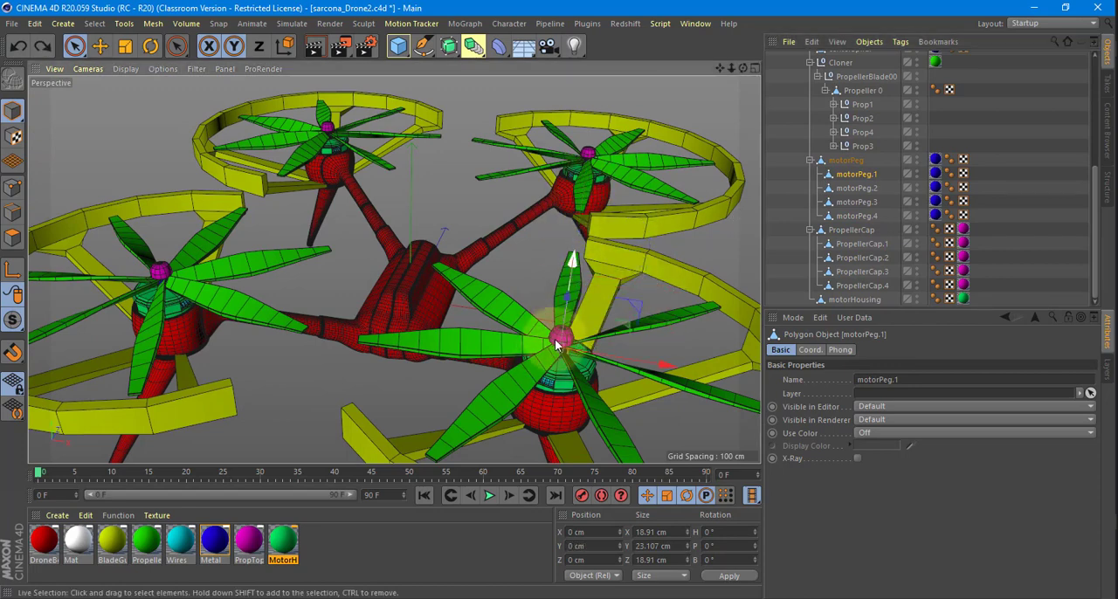
pyautogui.moveTo(847, 178); pyautogui.dragTo(866, 104)
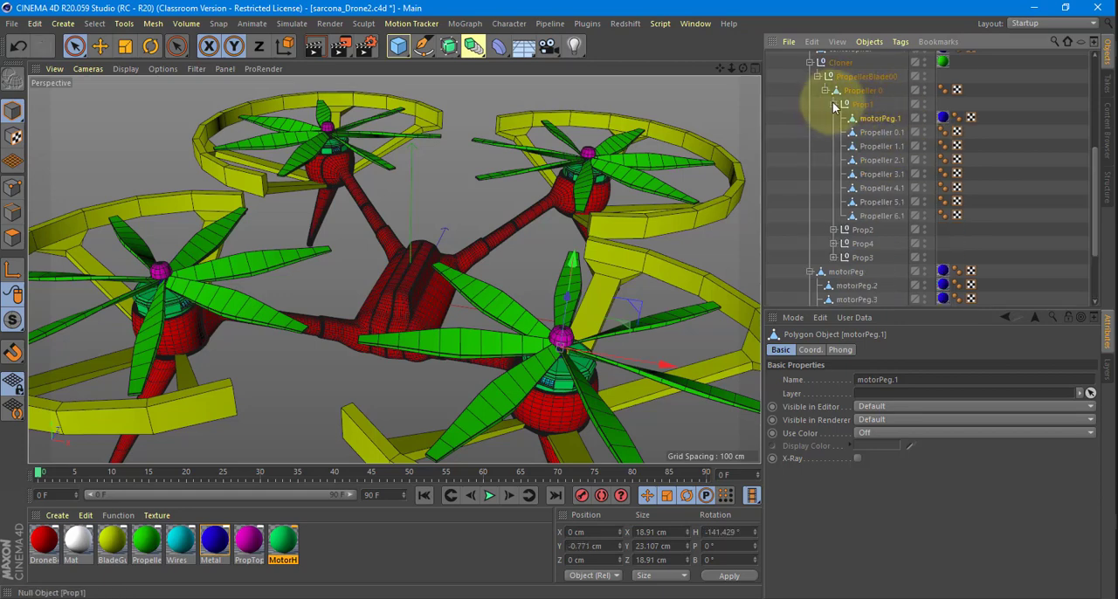
pyautogui.click(833, 105)
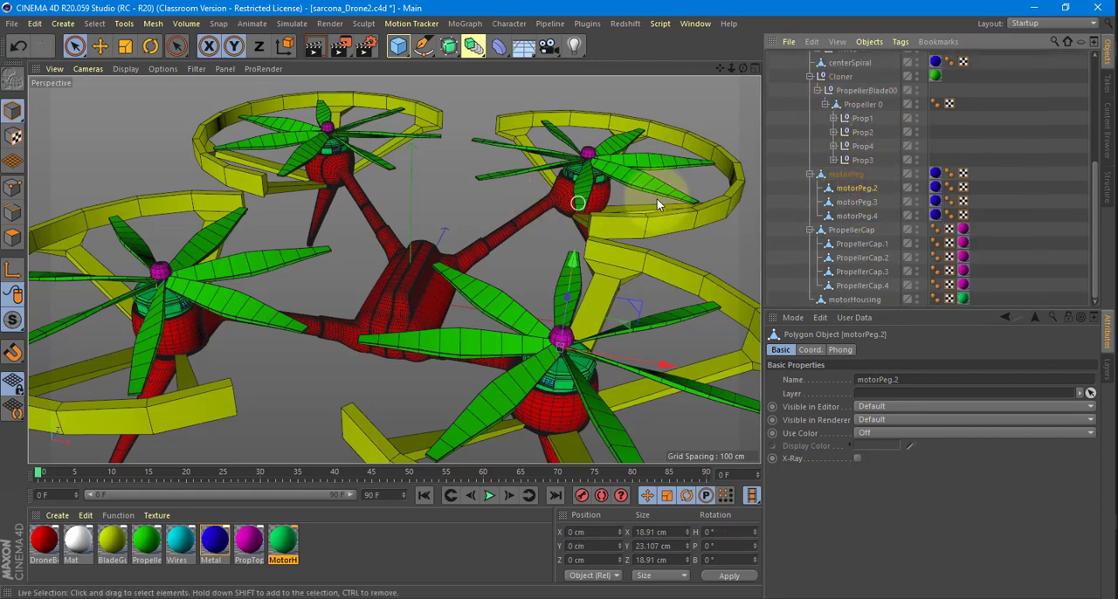
# Place motorPeg.2 inside the Prop2 null, motorPeg.3 inside Prop3 and motorPeg.4 inside Prop4.
pyautogui.moveTo(839, 188); pyautogui.dragTo(864, 137)
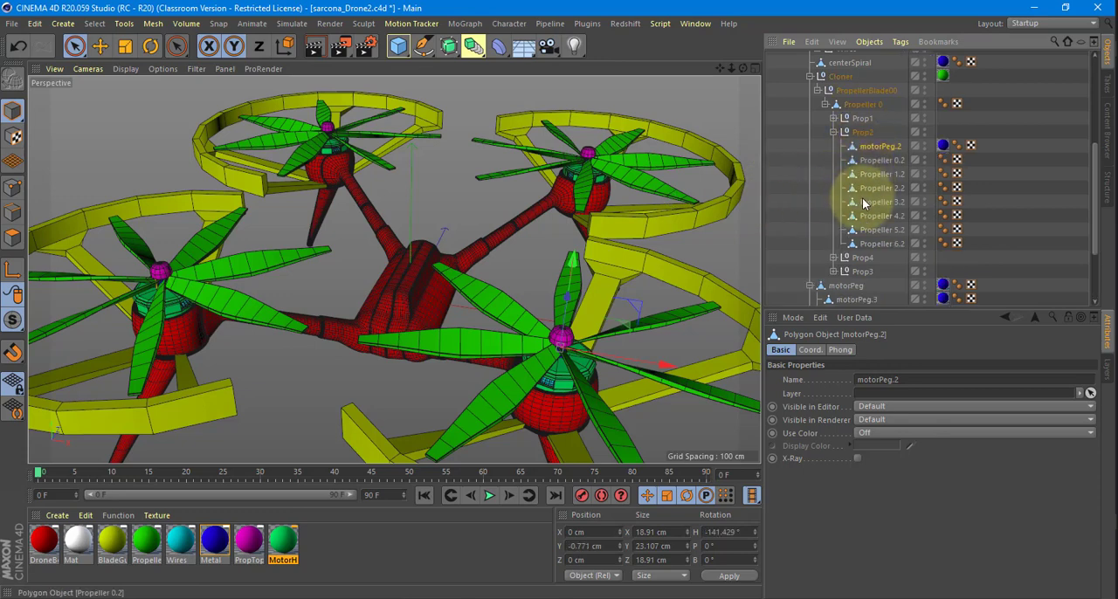
pyautogui.click(833, 133)
pyautogui.moveTo(860, 203); pyautogui.dragTo(873, 177)
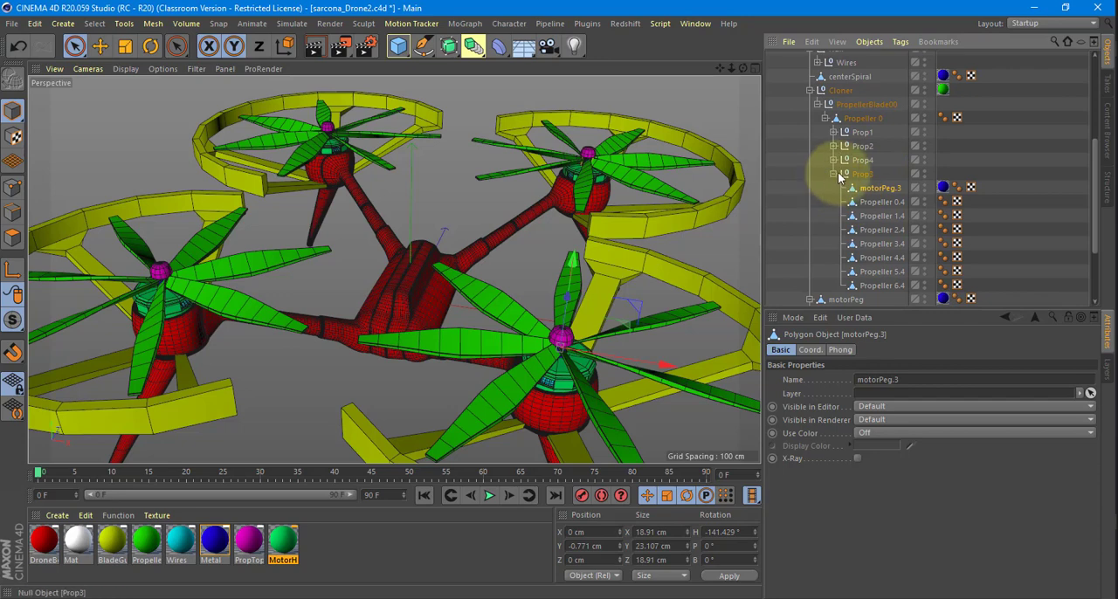
pyautogui.moveTo(847, 217); pyautogui.dragTo(864, 179)
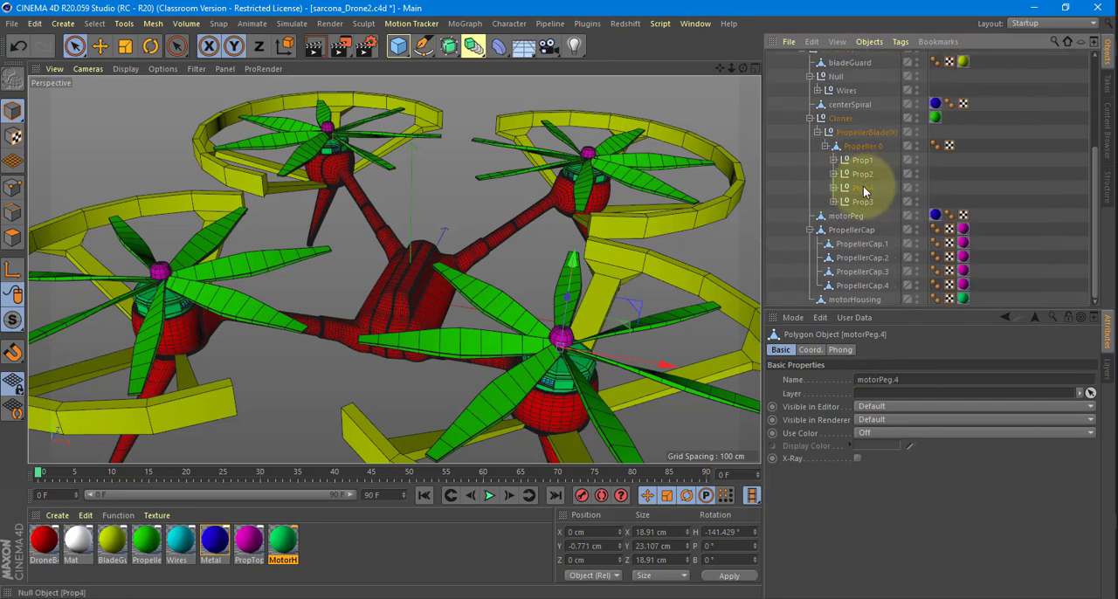
# Lift the Prop4 null off its motor to check which parts move with it, and undo the test move.
pyautogui.click(865, 190)
pyautogui.moveTo(569, 260); pyautogui.dragTo(596, 185)
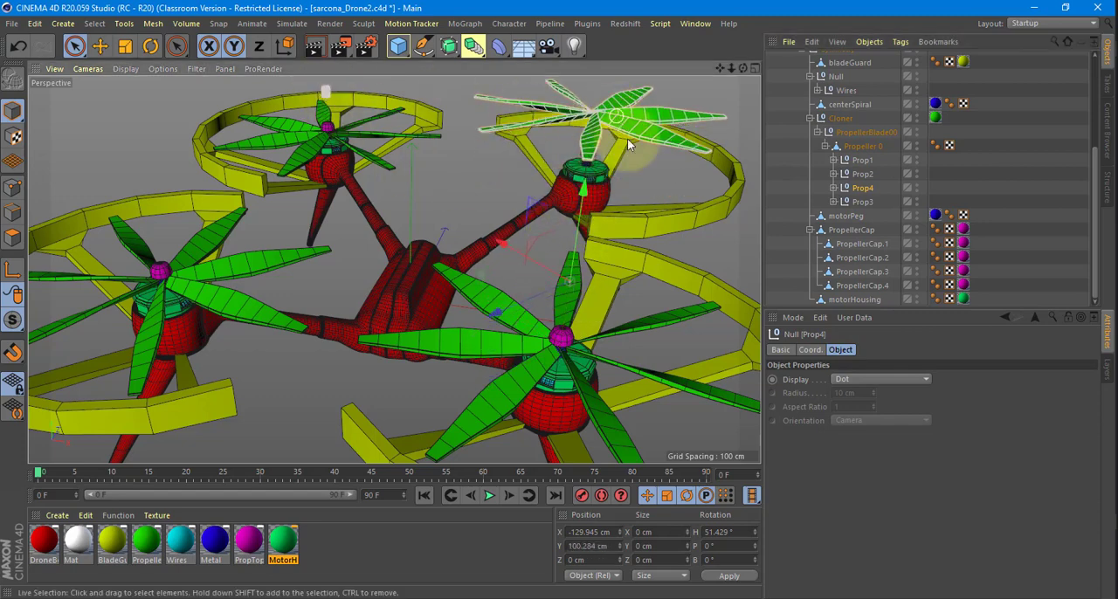
pyautogui.hotkey('ctrl', 'z')
# Swap the misplaced pegs so motorPeg.3 sits inside Prop4 and motorPeg.4 inside Prop3, and collapse both nulls.
pyautogui.click(834, 202)
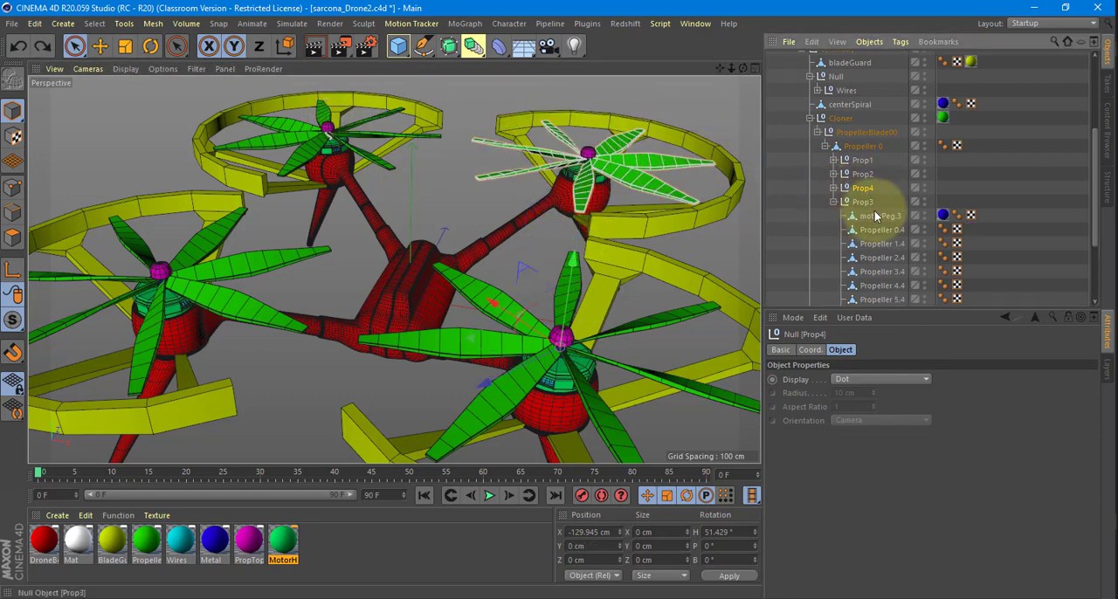
pyautogui.moveTo(876, 194); pyautogui.dragTo(838, 193)
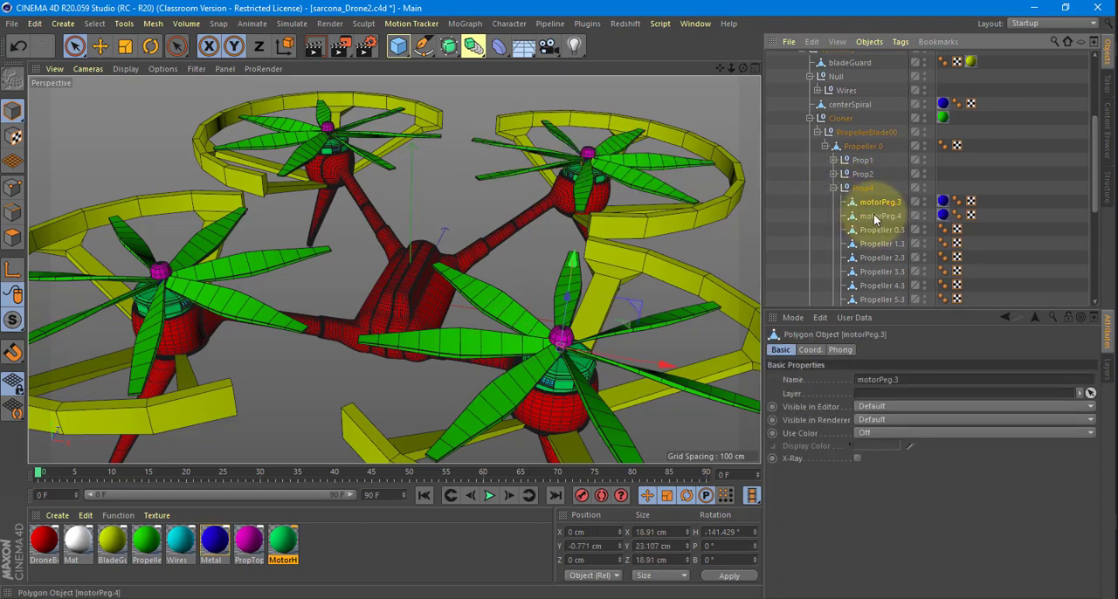
pyautogui.moveTo(876, 219); pyautogui.dragTo(860, 246)
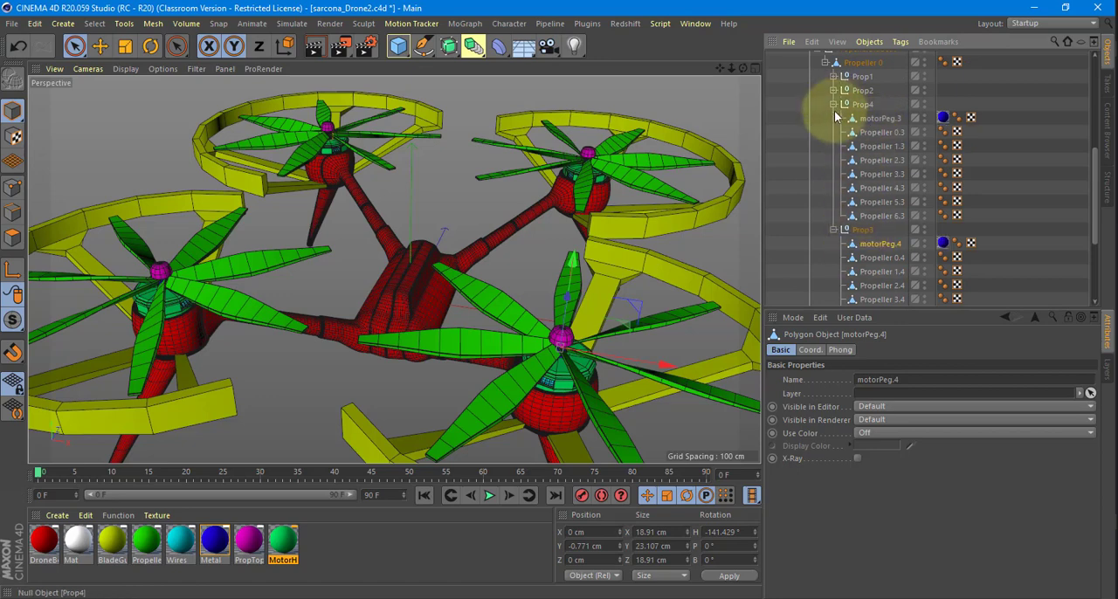
pyautogui.click(834, 105)
pyautogui.click(834, 118)
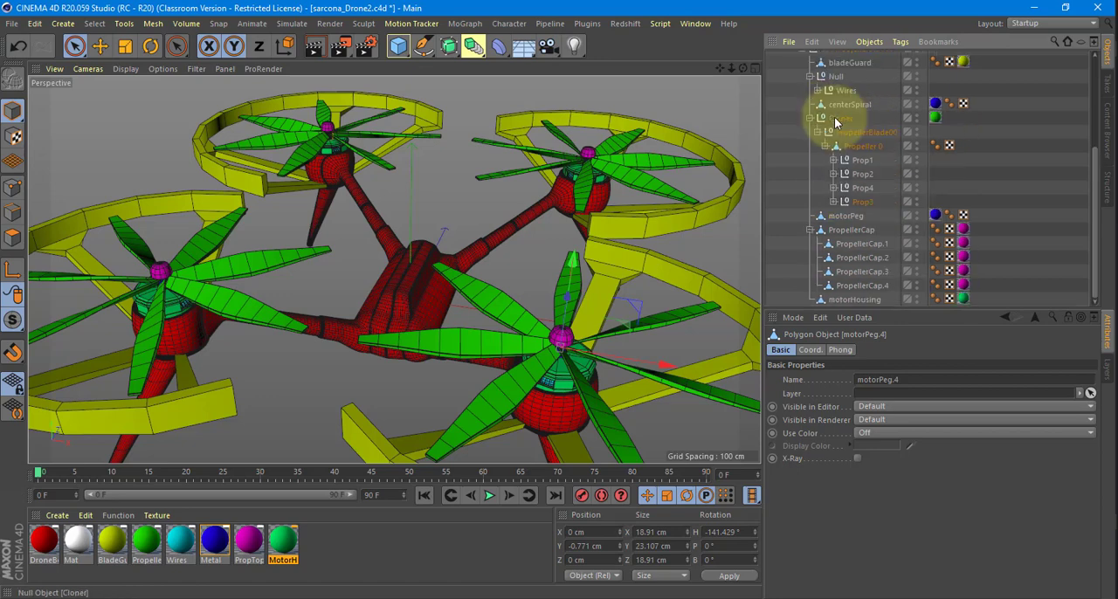
# Reorder the hierarchy so Prop3 sits above Prop4, and check which propeller each Prop null covers.
pyautogui.click(862, 202)
pyautogui.click(864, 192)
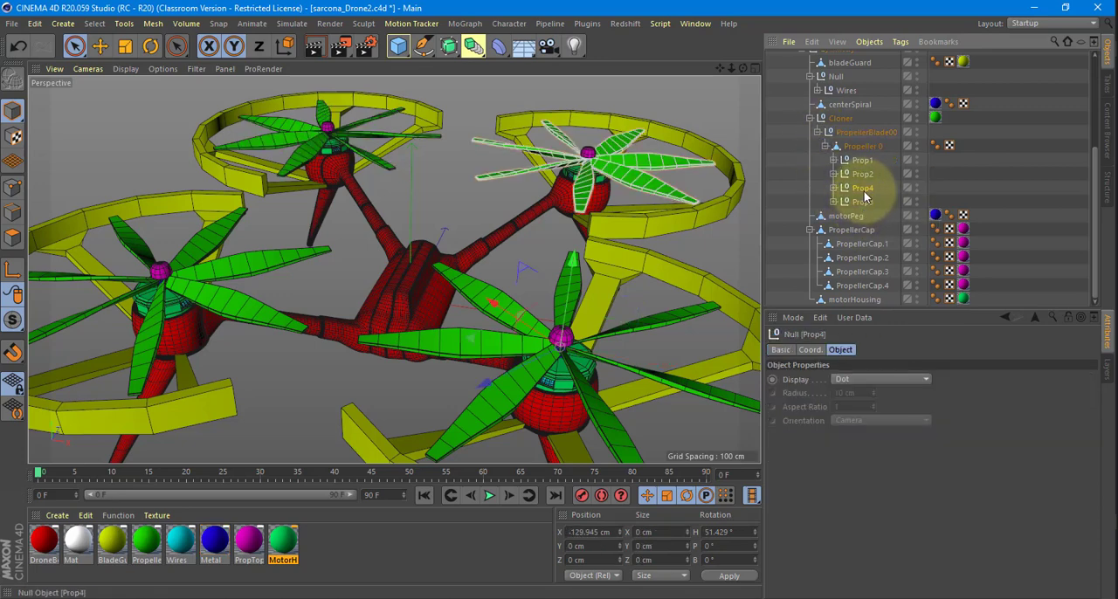
pyautogui.moveTo(864, 204); pyautogui.dragTo(869, 188)
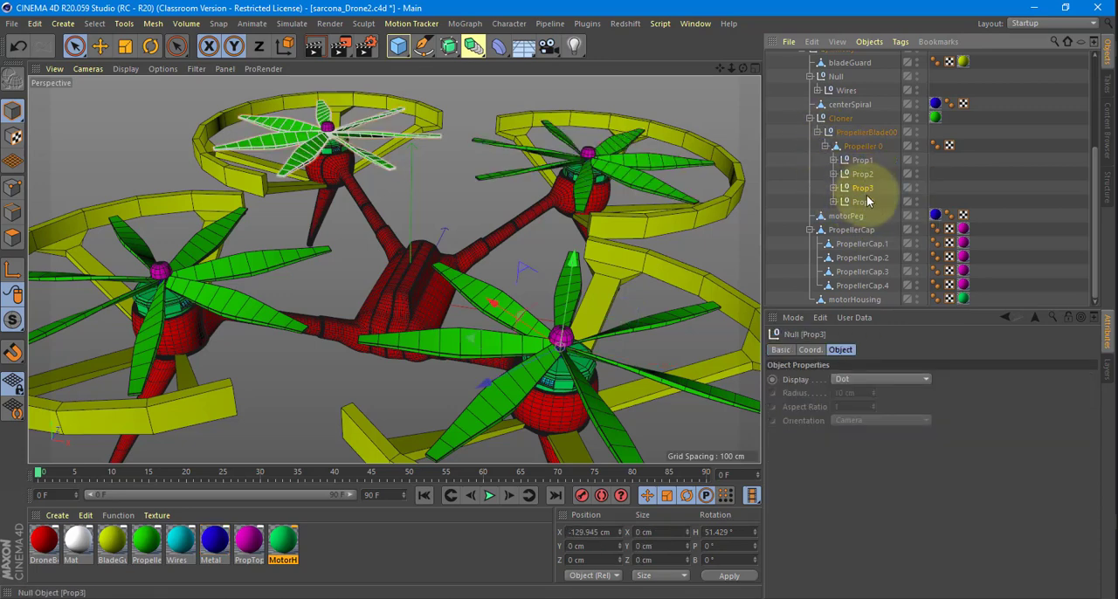
pyautogui.click(863, 160)
pyautogui.click(863, 173)
pyautogui.click(863, 202)
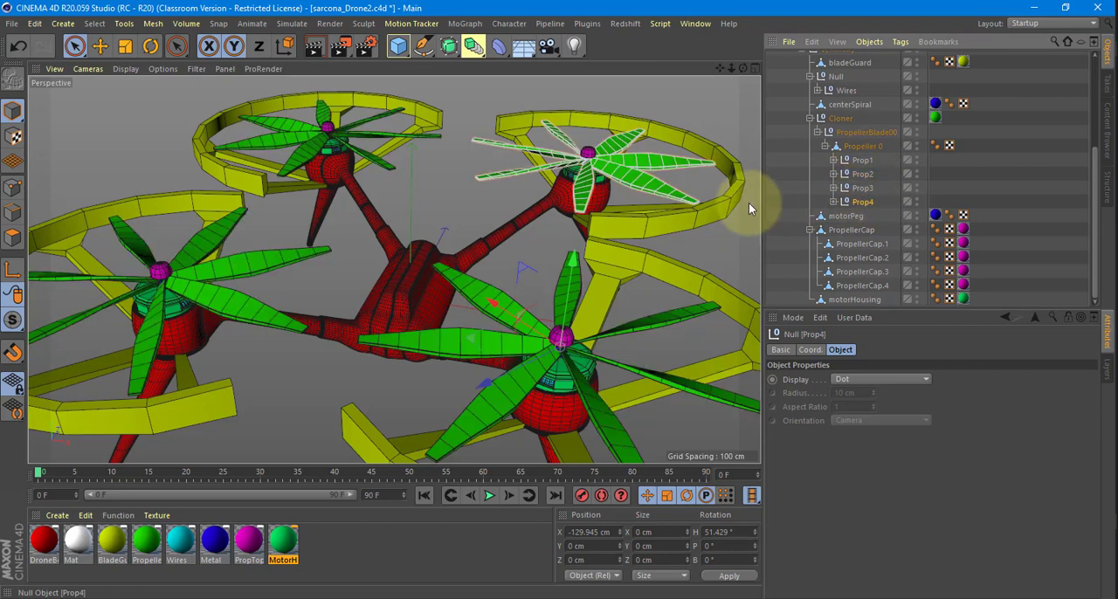
# Place PropellerCap.1 inside the Prop1 null and PropellerCap.2 inside Prop2.
pyautogui.click(846, 232)
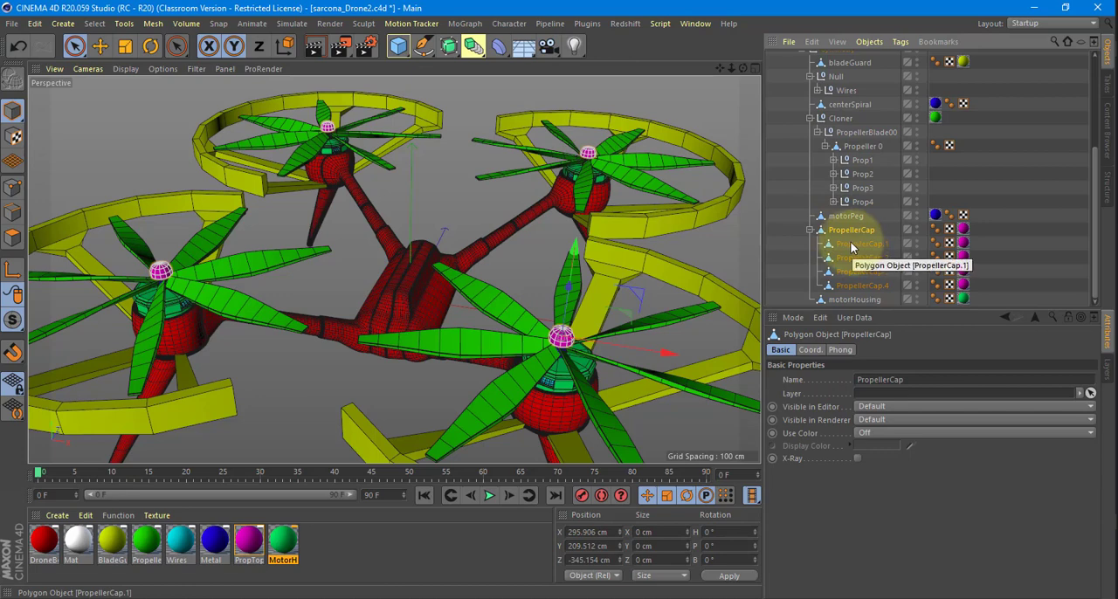
pyautogui.click(853, 246)
pyautogui.moveTo(854, 246); pyautogui.dragTo(861, 161)
pyautogui.scroll(-3, 852, 214)
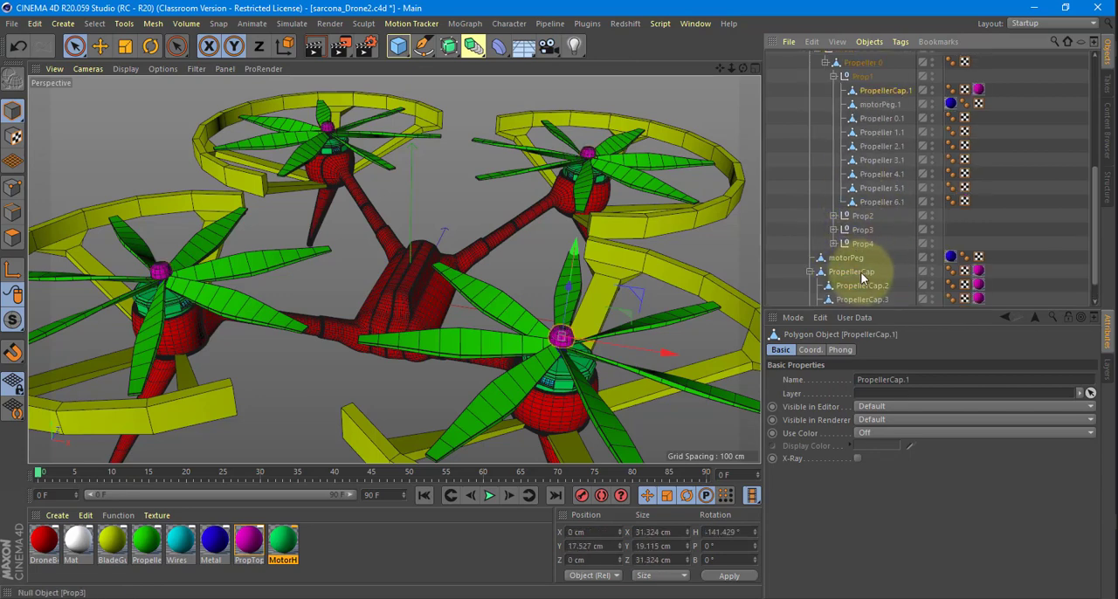
pyautogui.moveTo(878, 167); pyautogui.dragTo(867, 217)
pyautogui.scroll(-4, 871, 224)
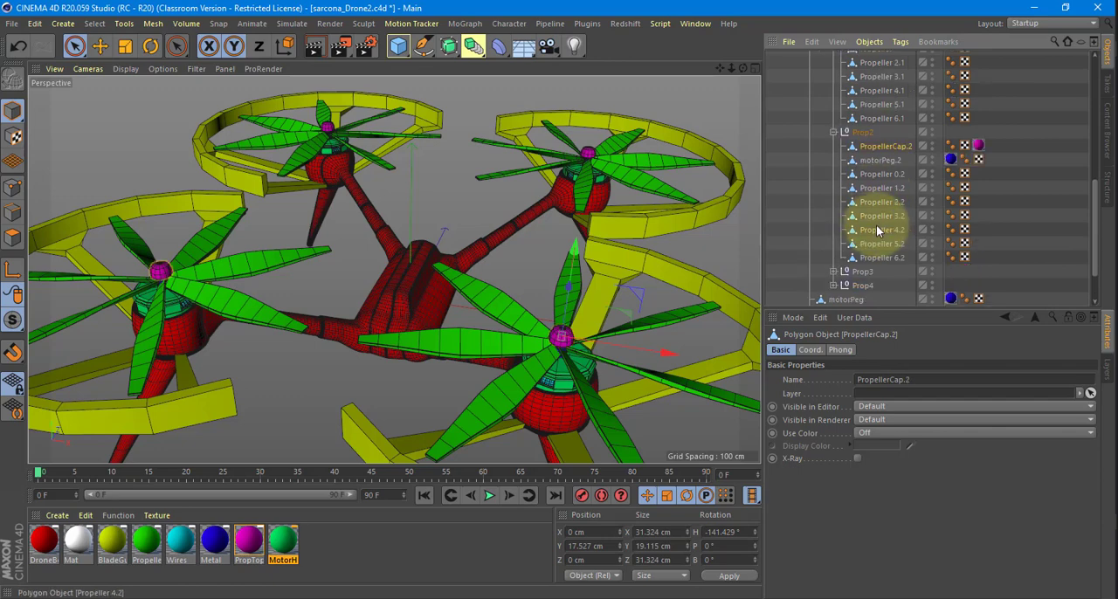
# Place PropellerCap.3 inside the Prop4 null and PropellerCap.4 inside Prop3.
pyautogui.moveTo(865, 272); pyautogui.dragTo(886, 233)
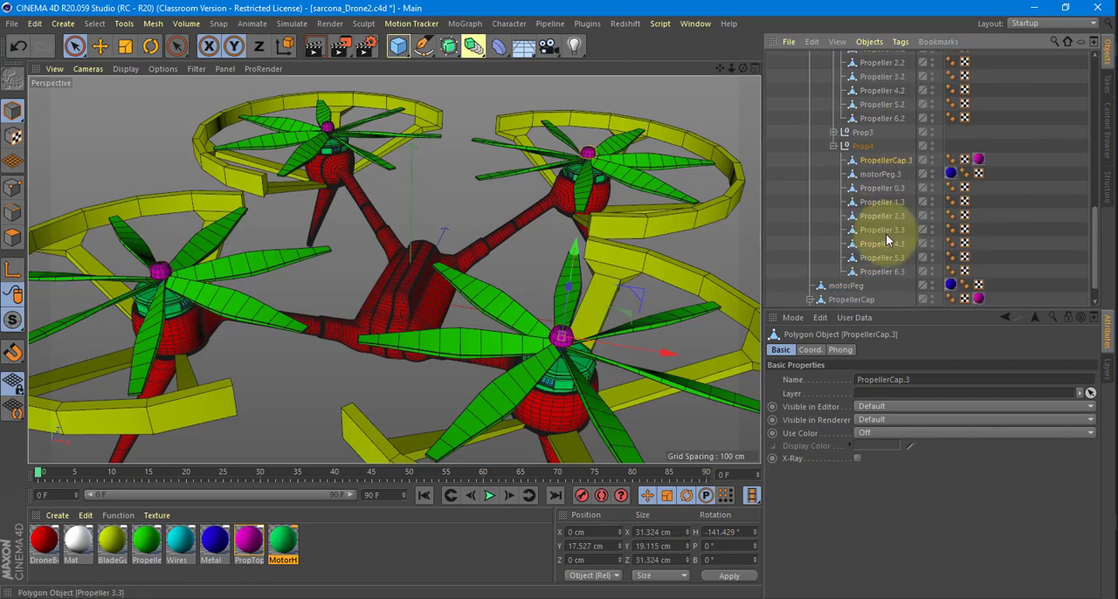
pyautogui.scroll(-4, 885, 234)
pyautogui.moveTo(863, 288); pyautogui.dragTo(864, 105)
pyautogui.scroll(8, 843, 150)
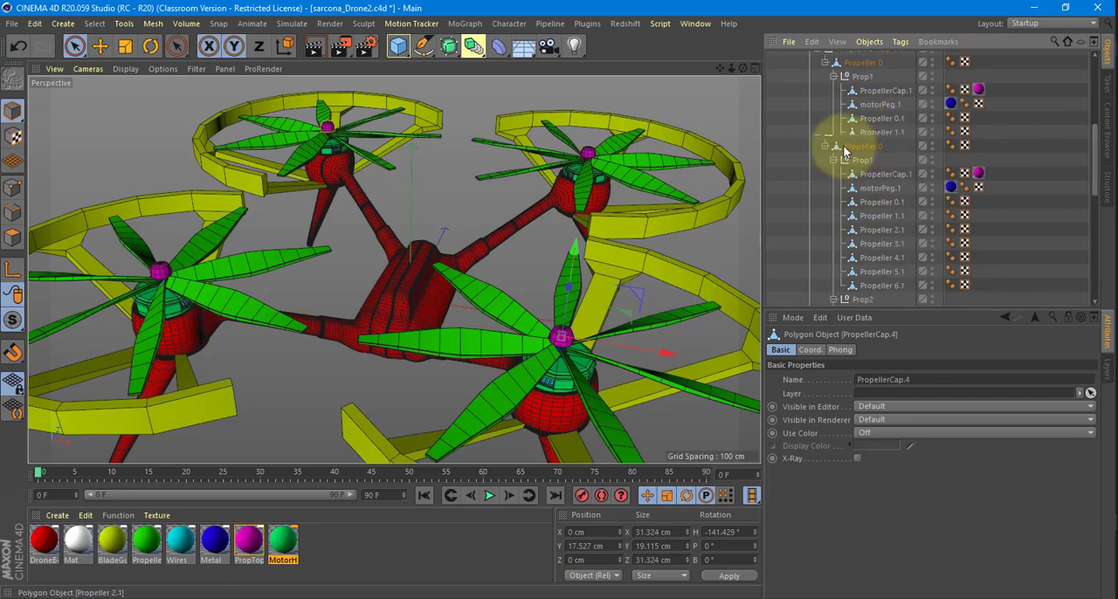
# Collapse the PropellerBlade00 hierarchy and delete the leftover motorPeg and PropellerCap parent objects.
pyautogui.click(818, 217)
pyautogui.click(845, 271)
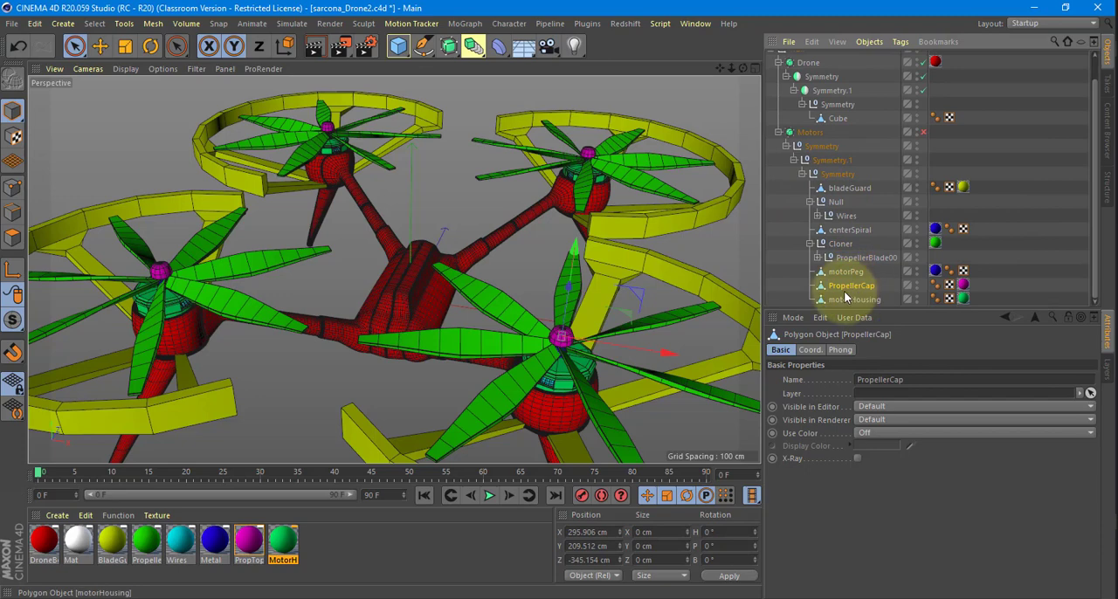
pyautogui.click(844, 272)
pyautogui.keyDown('ctrl'); pyautogui.click(845, 287); pyautogui.keyUp('ctrl')
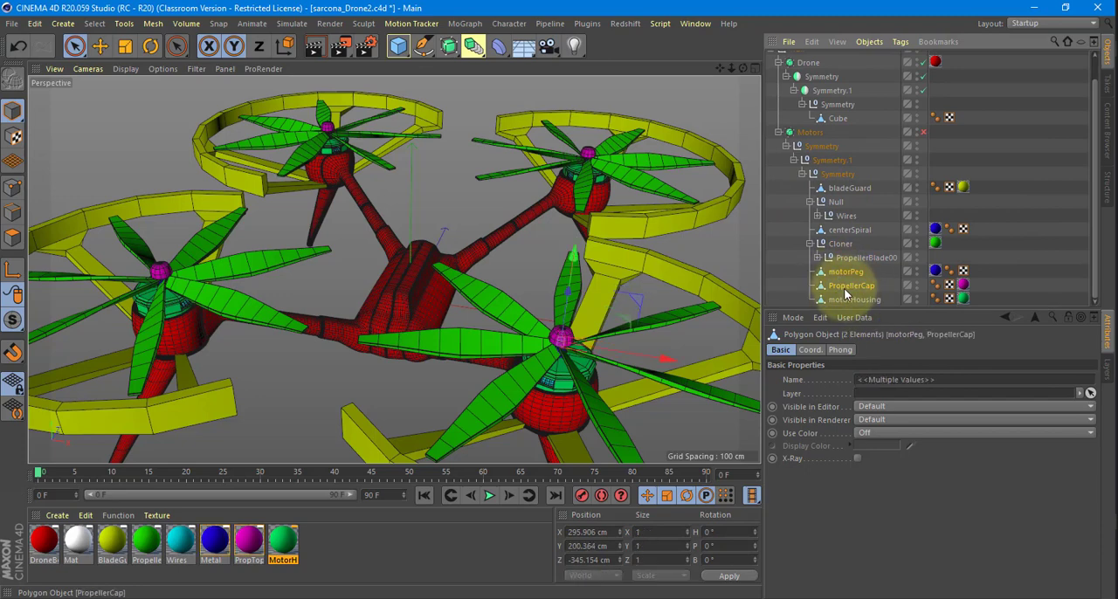
pyautogui.press('Delete')
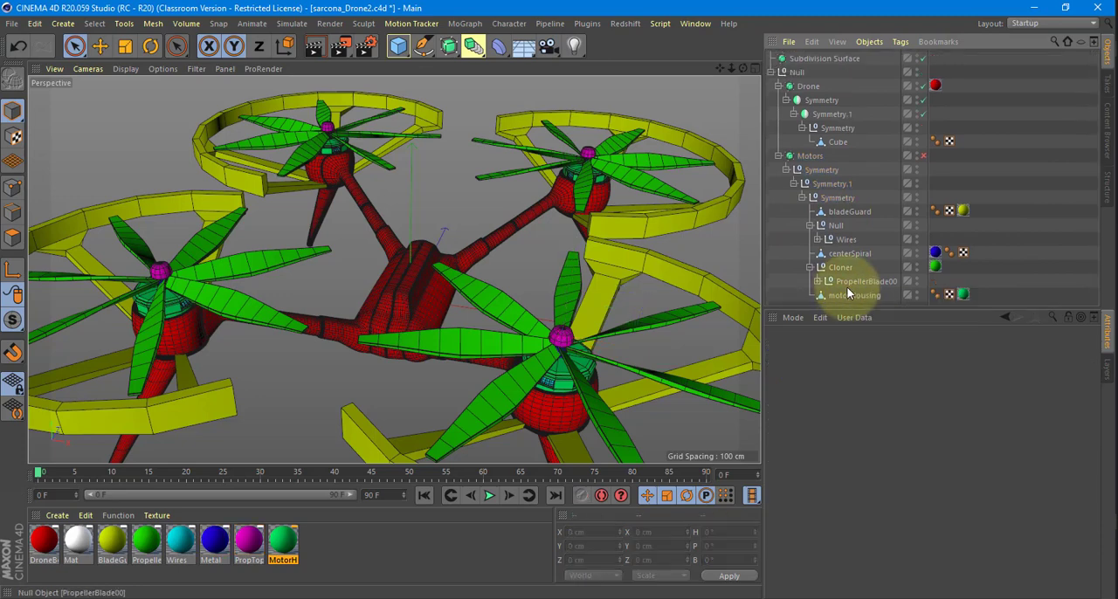
# Enable the Motors subdivision surface and compare the whole drone with the smoothing off and on.
pyautogui.keyDown('alt'); pyautogui.moveTo(593, 244); pyautogui.dragTo(625, 293); pyautogui.keyUp('alt')
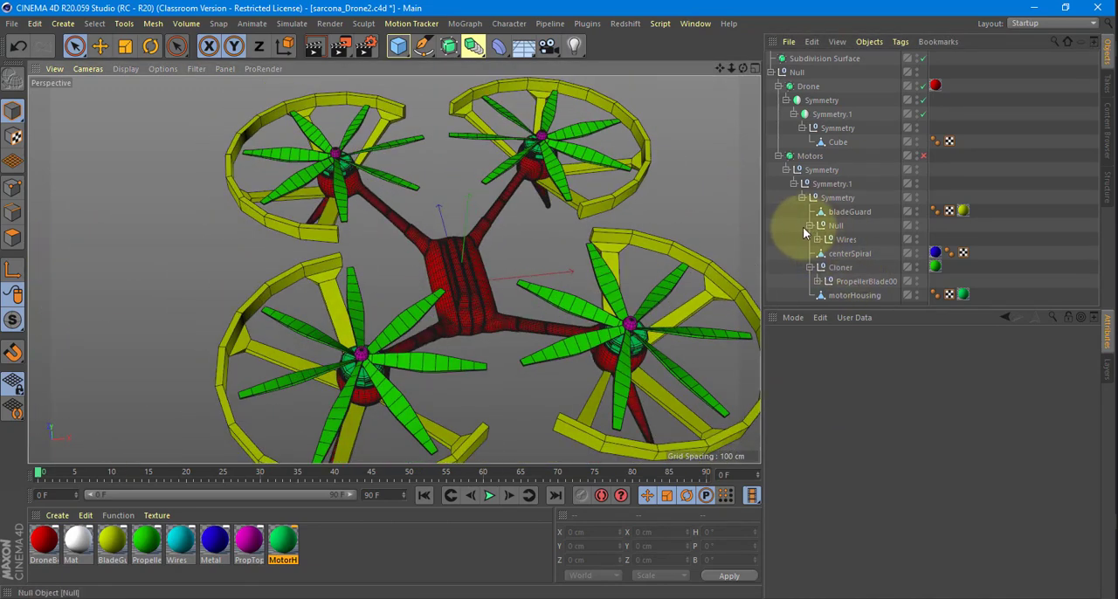
pyautogui.keyDown('alt'); pyautogui.moveTo(653, 295); pyautogui.dragTo(603, 279); pyautogui.keyUp('alt')
pyautogui.click(806, 156)
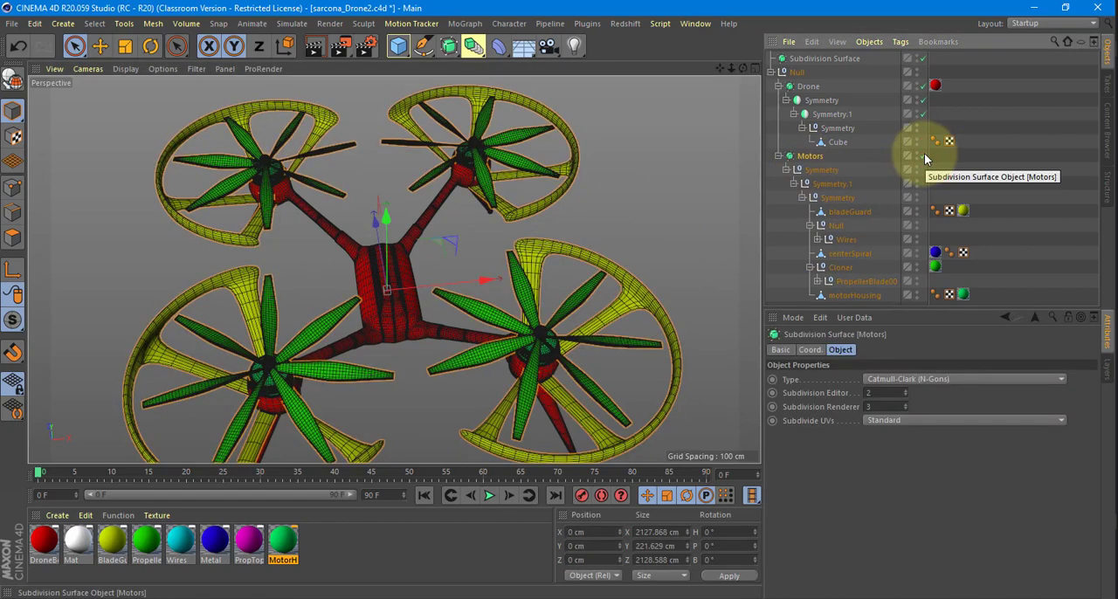
pyautogui.click(923, 155)
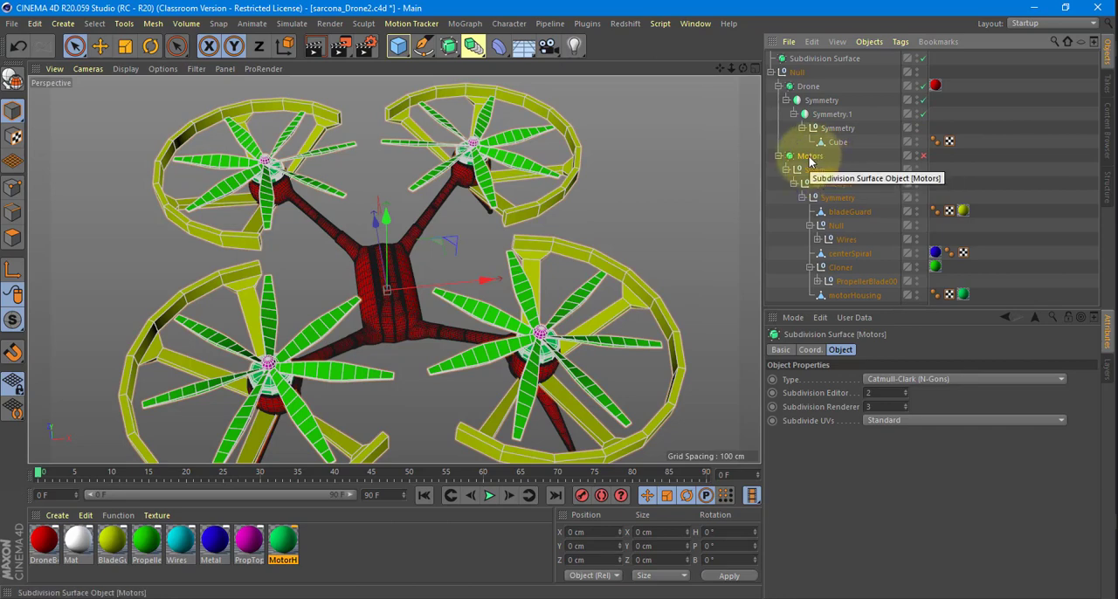
pyautogui.click(923, 155)
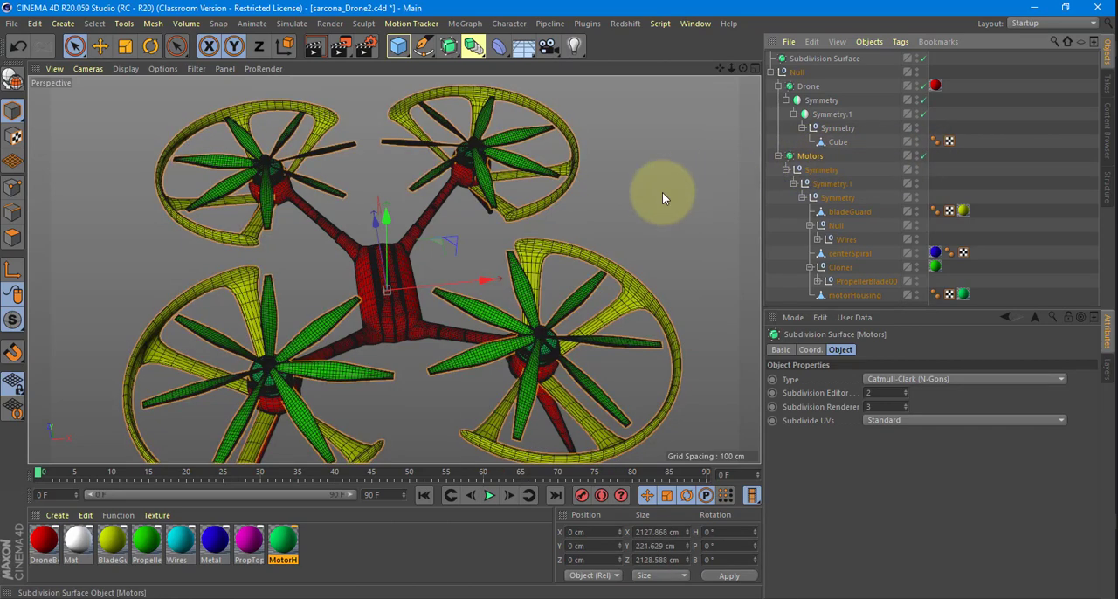
# Examine a motor and its propeller up close, comparing the Motors subdivision smoothing on and off.
pyautogui.keyDown('alt'); pyautogui.moveTo(662, 192); pyautogui.dragTo(747, 224); pyautogui.keyUp('alt')
pyautogui.scroll(6, 653, 275)
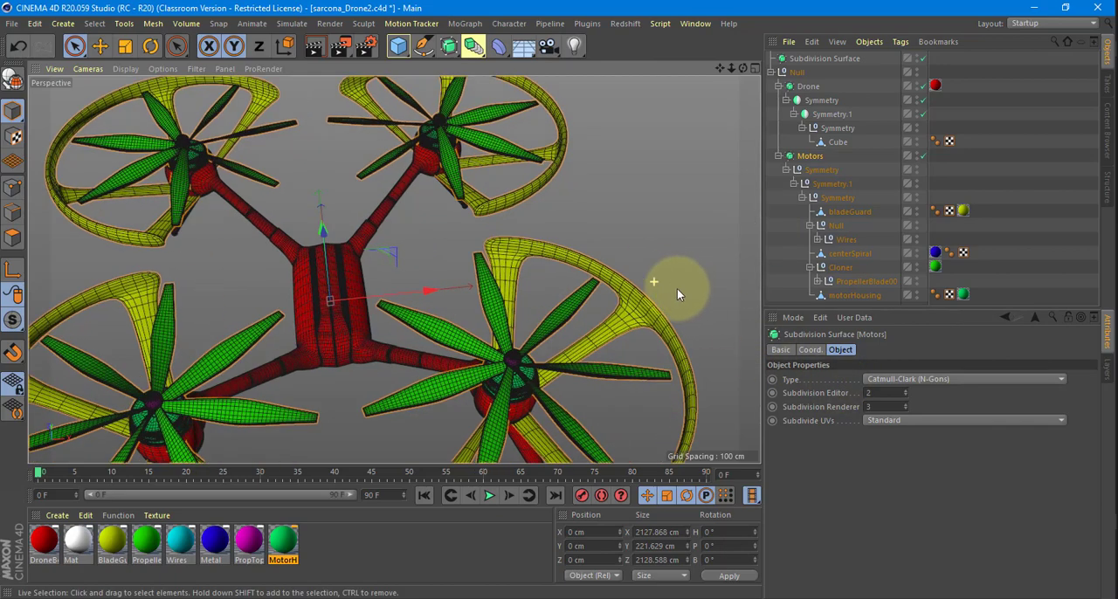
pyautogui.keyDown('alt'); pyautogui.moveTo(659, 269); pyautogui.dragTo(686, 247); pyautogui.keyUp('alt')
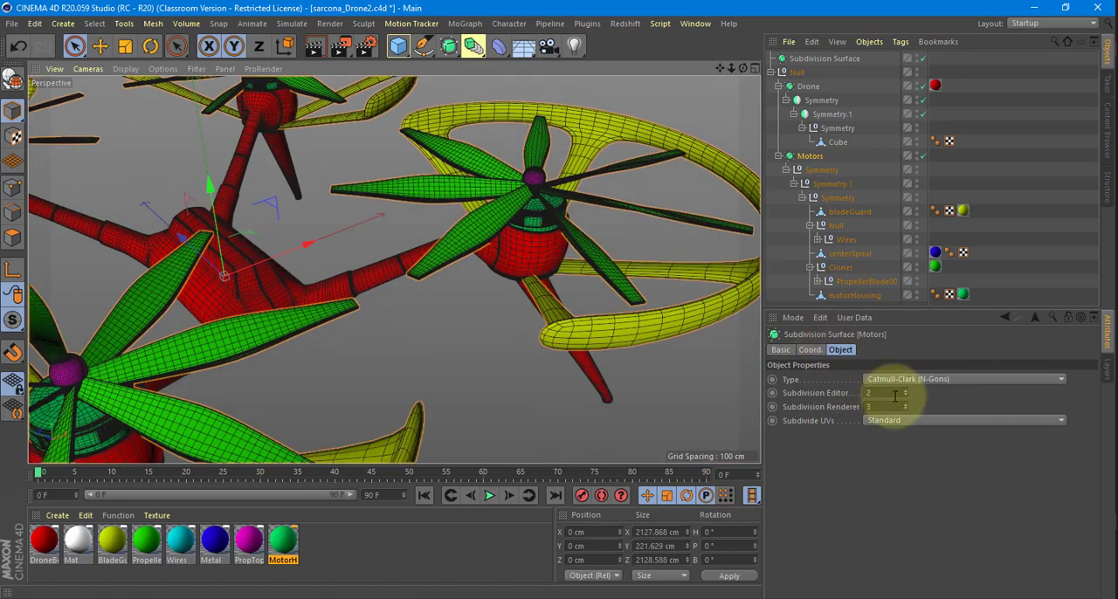
pyautogui.moveTo(889, 394); pyautogui.dragTo(857, 408)
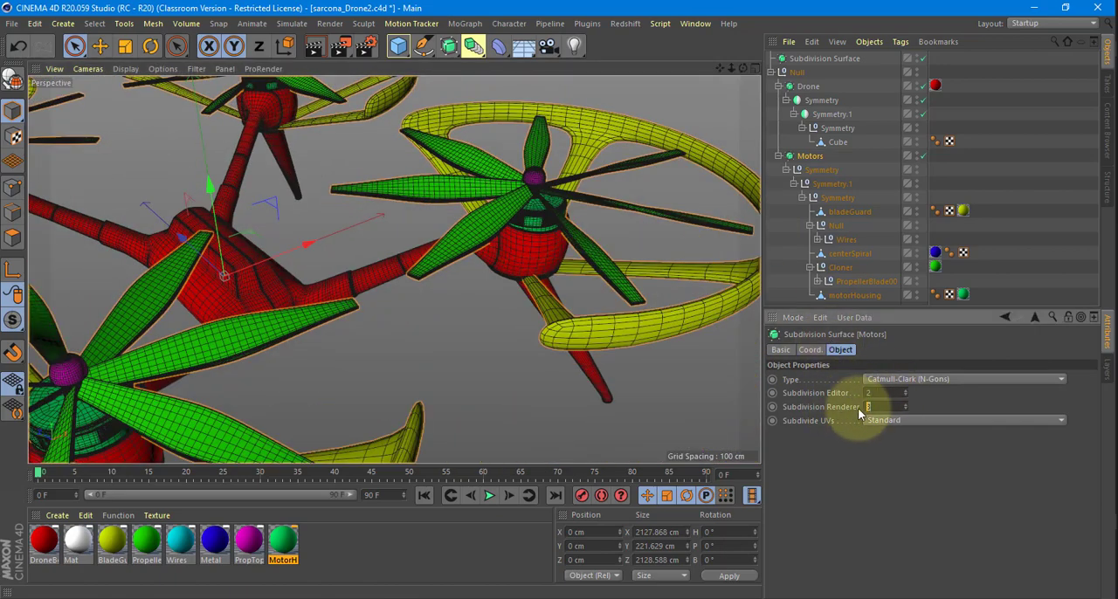
pyautogui.click(923, 156)
pyautogui.click(923, 154)
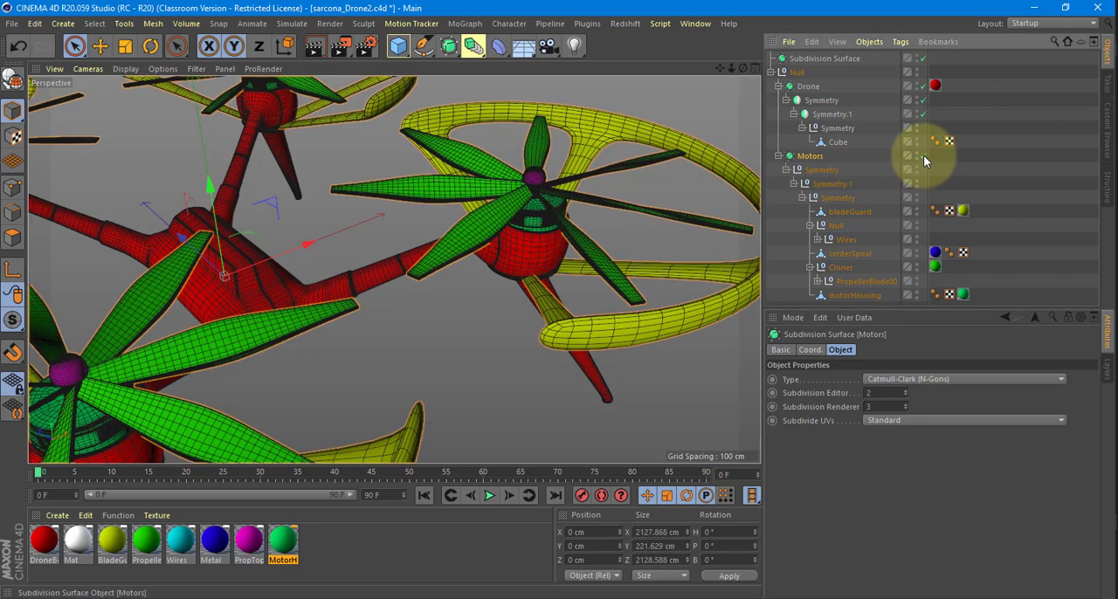
pyautogui.click(923, 156)
pyautogui.click(923, 154)
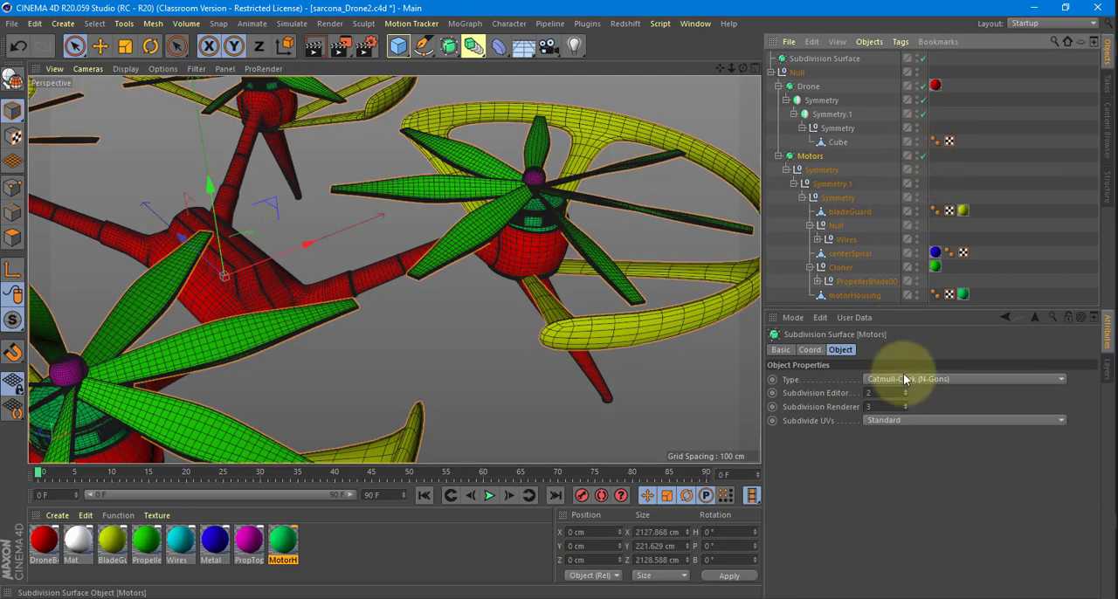
# Set the Motors Subdivision Editor level to 3 and inspect the motor housing and wires up close.
pyautogui.click(871, 392)
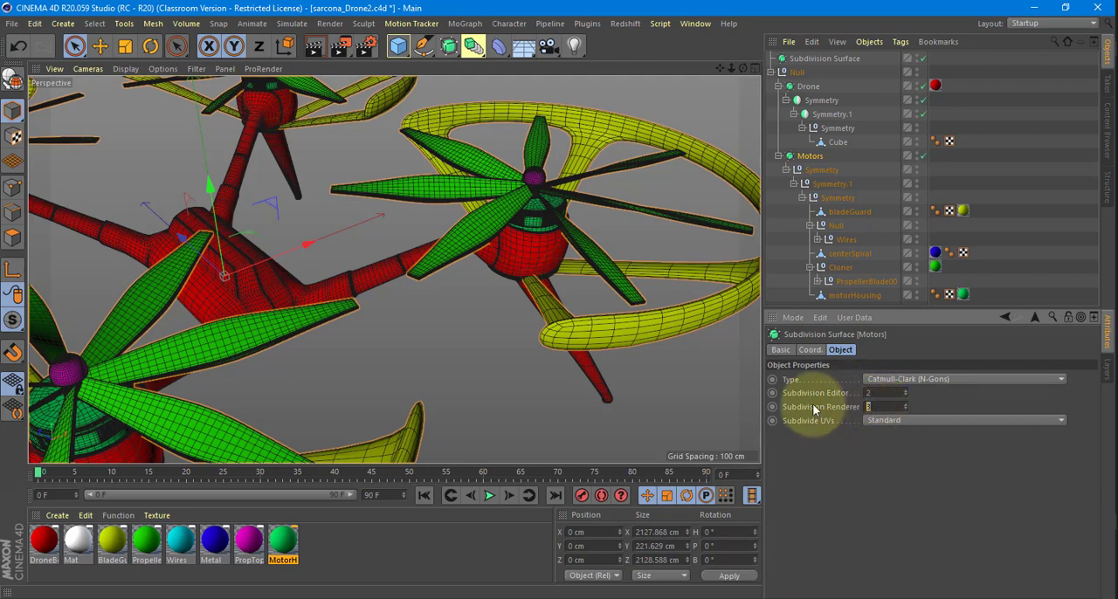
pyautogui.moveTo(876, 393); pyautogui.dragTo(832, 395)
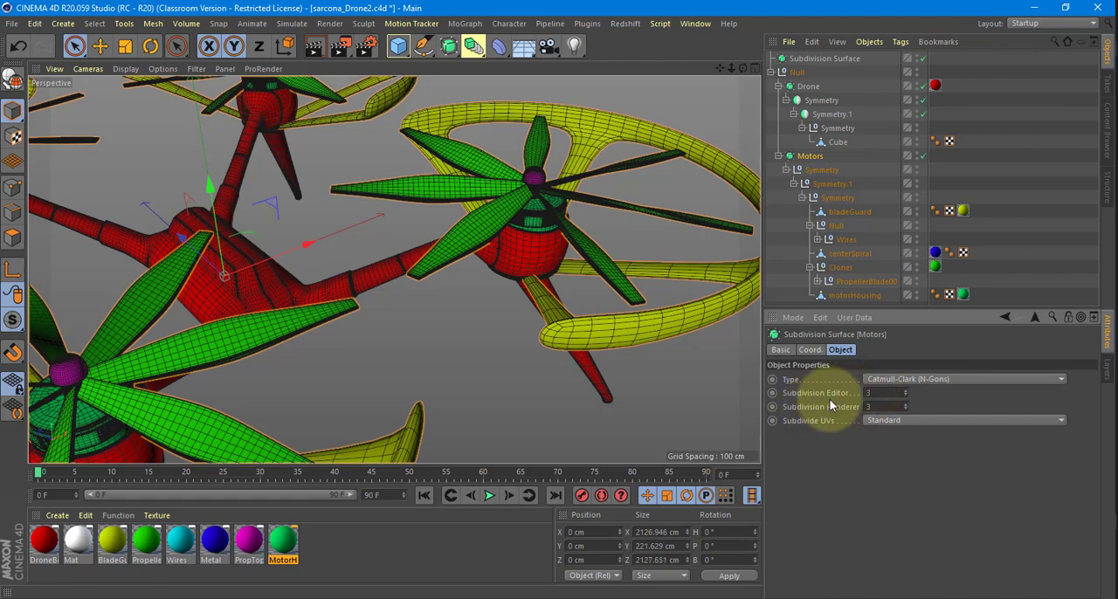
pyautogui.keyDown('alt'); pyautogui.moveTo(633, 220); pyautogui.dragTo(477, 246); pyautogui.keyUp('alt')
pyautogui.scroll(3, 477, 245)
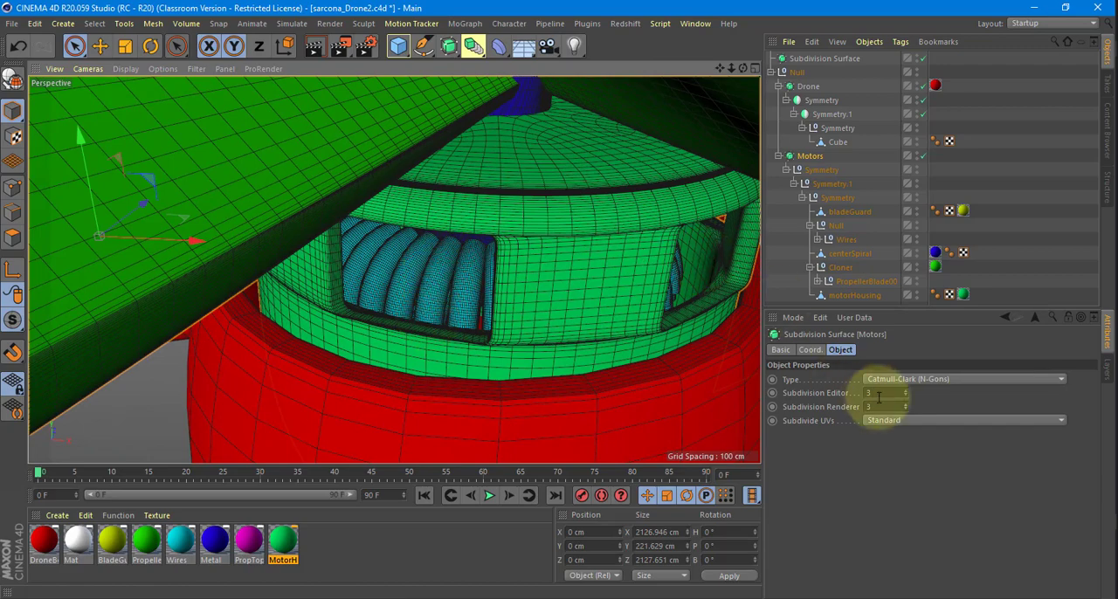
# Make the Motors subdivision surface editable to convert its smoothed parts into polygon objects.
pyautogui.keyDown('alt'); pyautogui.moveTo(661, 370); pyautogui.dragTo(450, 335); pyautogui.keyUp('alt')
pyautogui.scroll(-5, 552, 374)
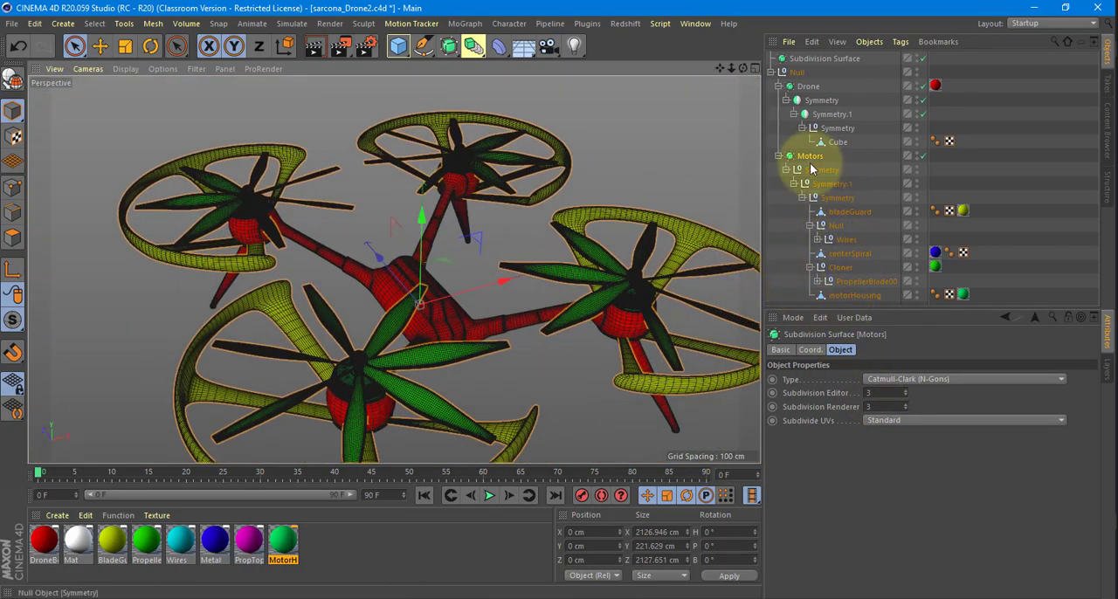
pyautogui.press('c')
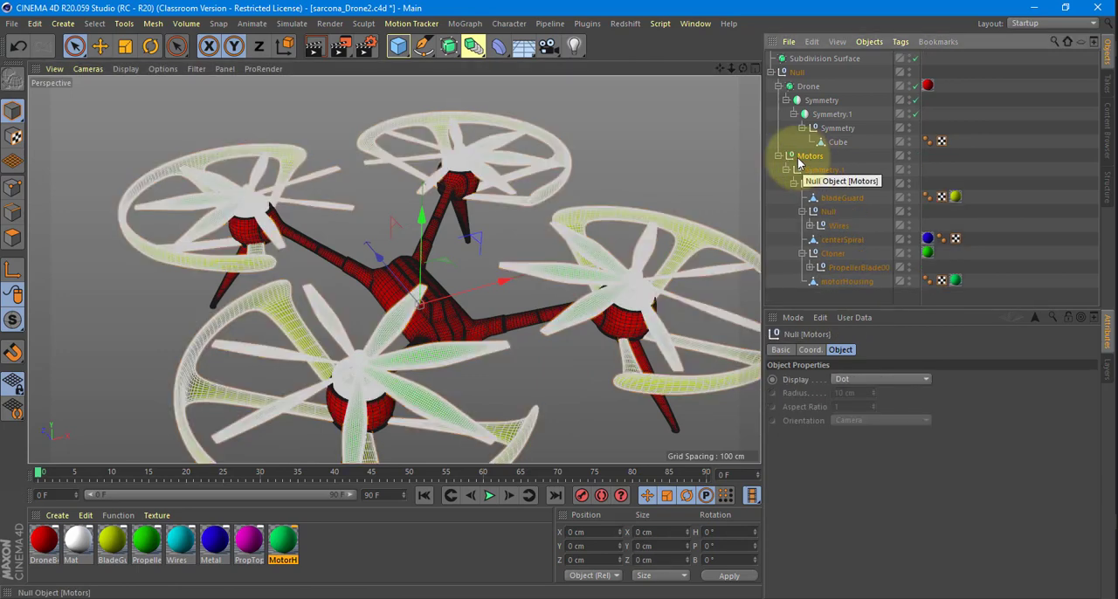
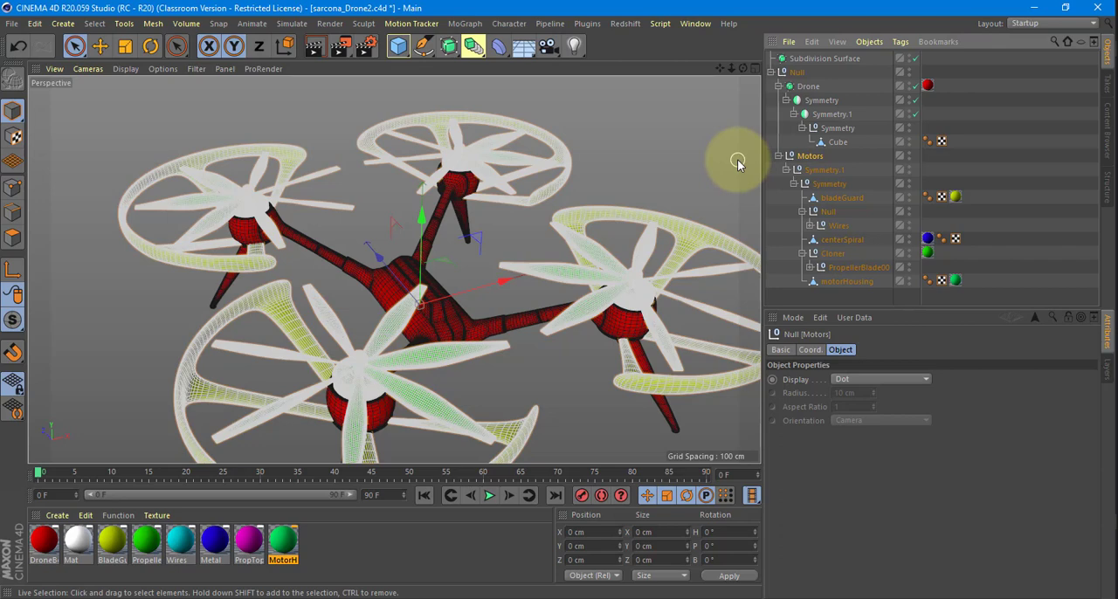
# Examine the drone hierarchy by selecting the Drone surface, the body Cube, bladeGuard, Wires and centerSpiral in turn.
pyautogui.hotkey('alt', 'Tab')
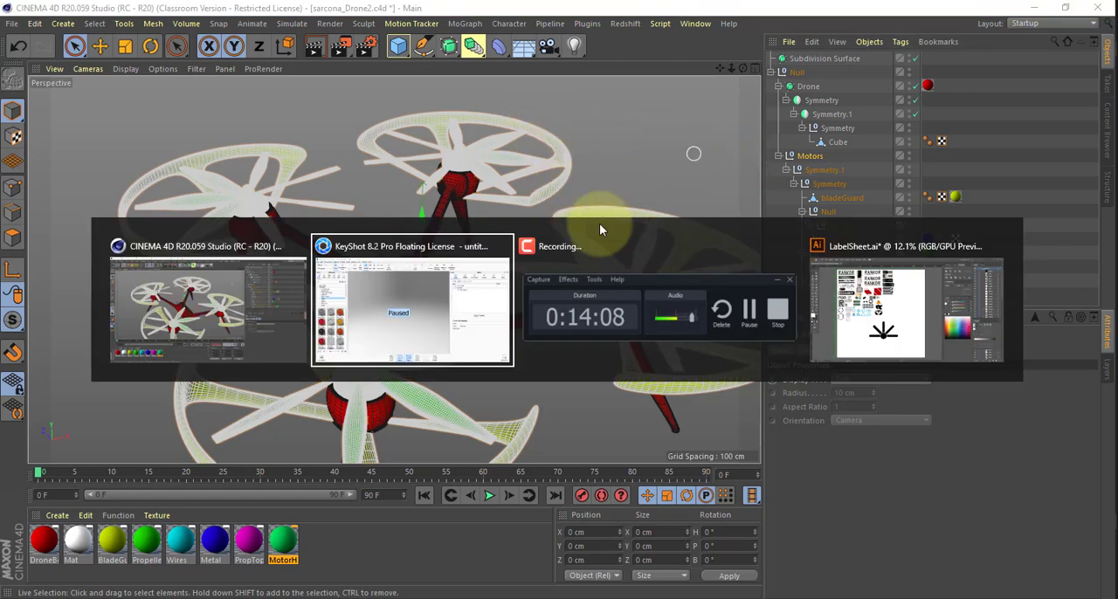
pyautogui.hotkey('alt', 'shift', 'Tab')
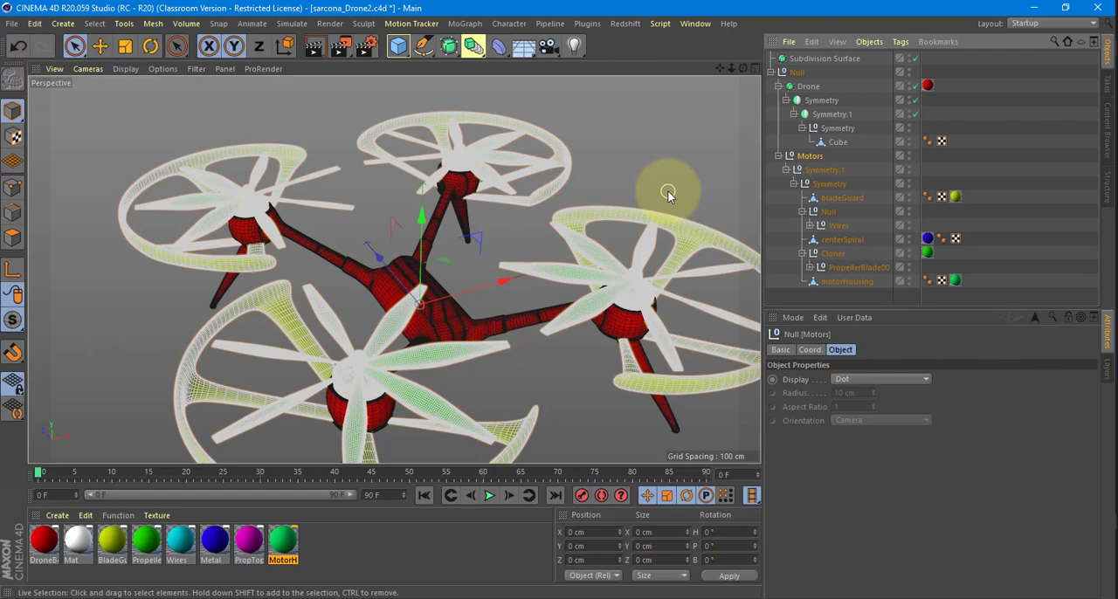
pyautogui.click(808, 86)
pyautogui.moveTo(896, 393); pyautogui.dragTo(856, 395)
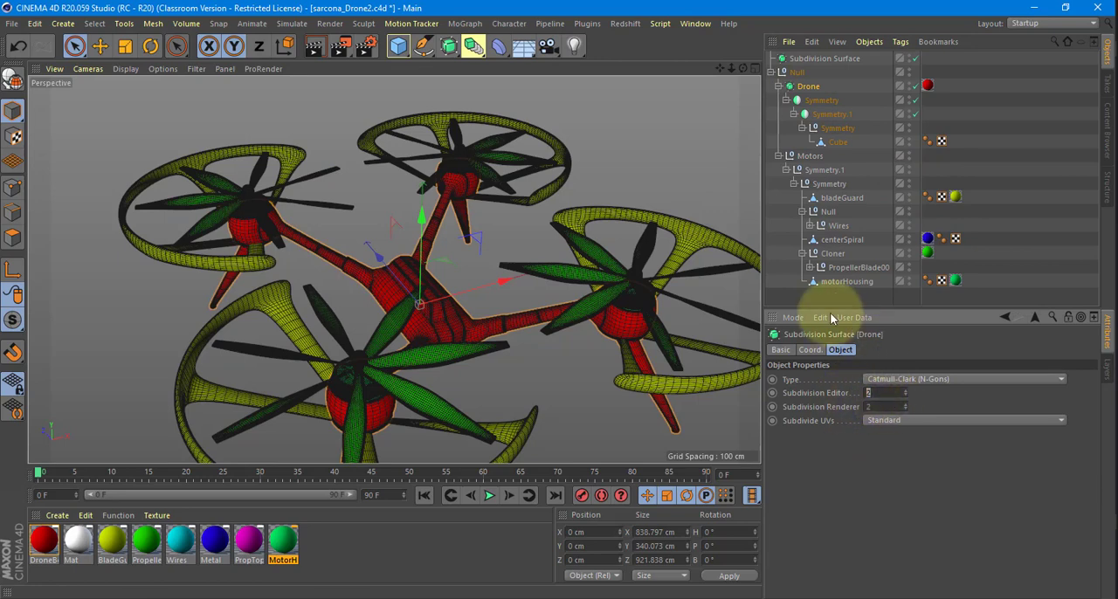
pyautogui.keyDown('alt'); pyautogui.moveTo(623, 240); pyautogui.dragTo(758, 182); pyautogui.keyUp('alt')
pyautogui.click(841, 146)
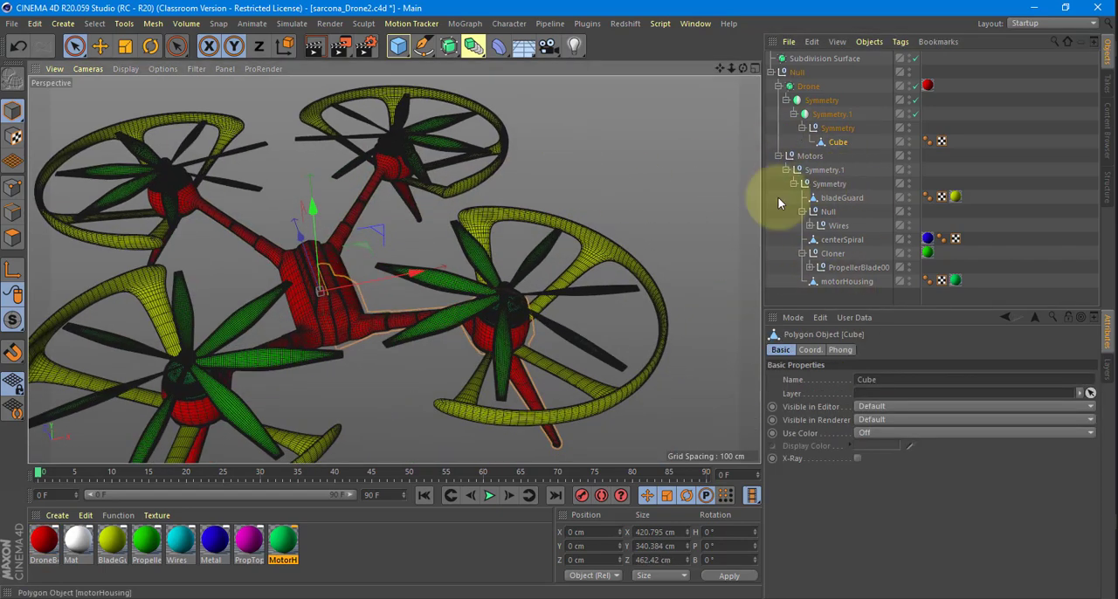
pyautogui.click(834, 198)
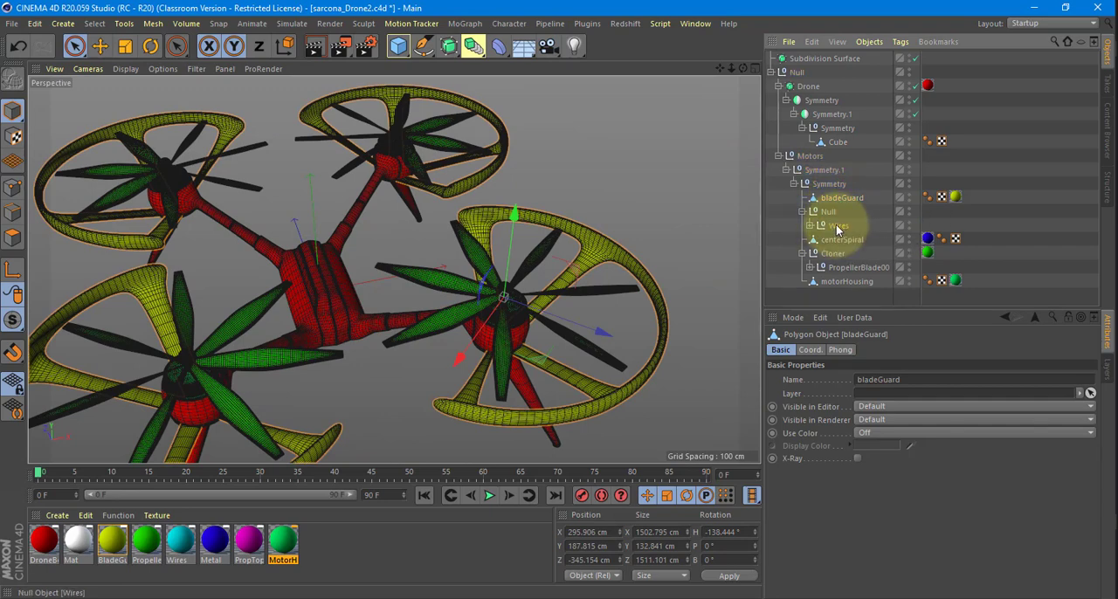
pyautogui.click(842, 227)
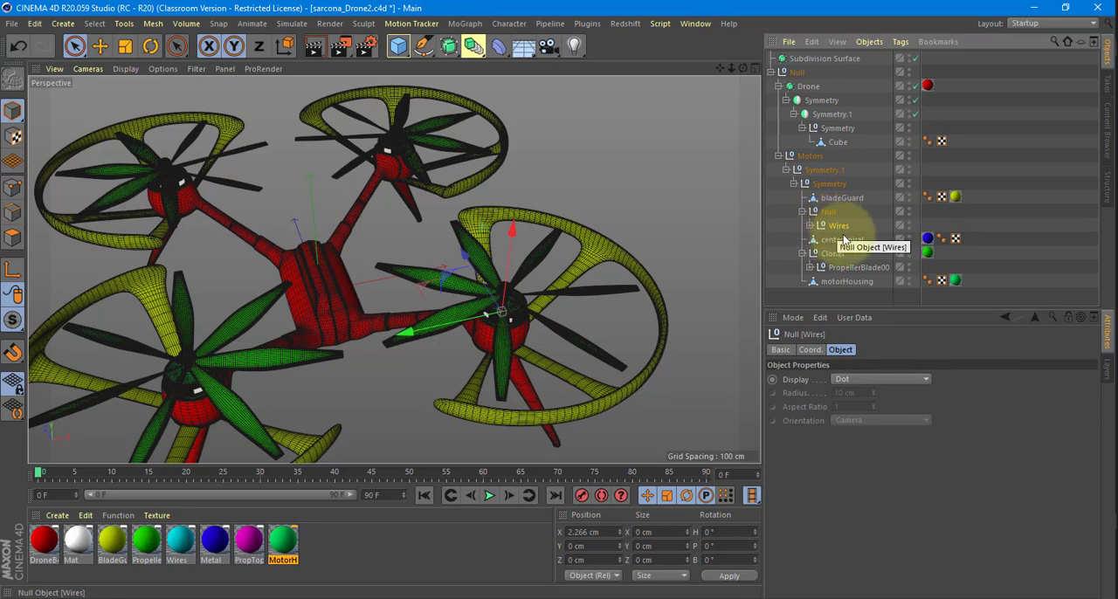
pyautogui.click(842, 240)
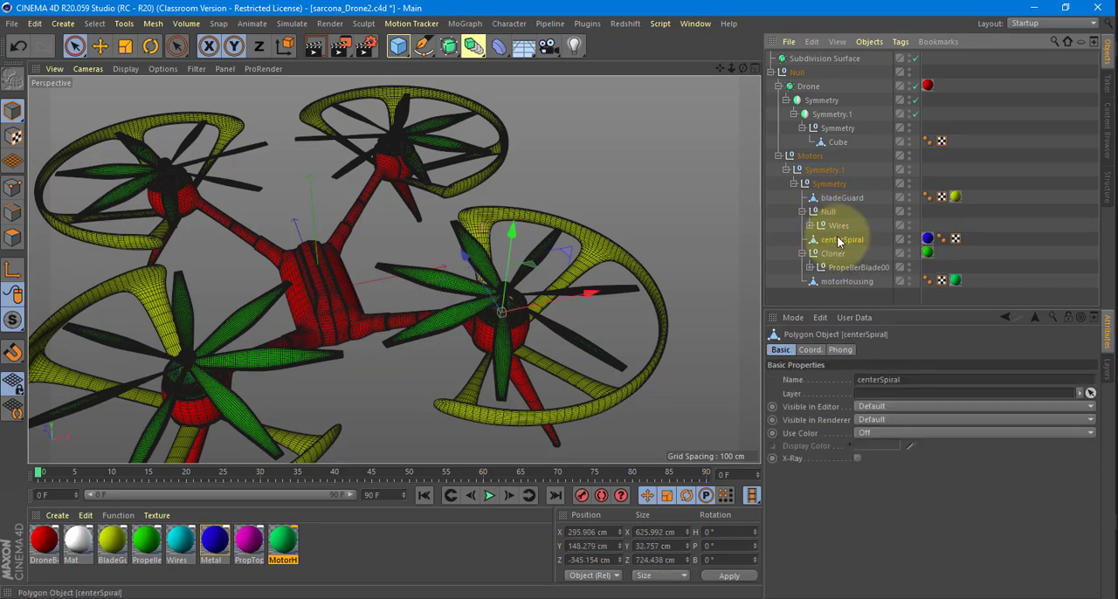
pyautogui.keyDown('alt'); pyautogui.moveTo(662, 269); pyautogui.dragTo(725, 258); pyautogui.keyUp('alt')
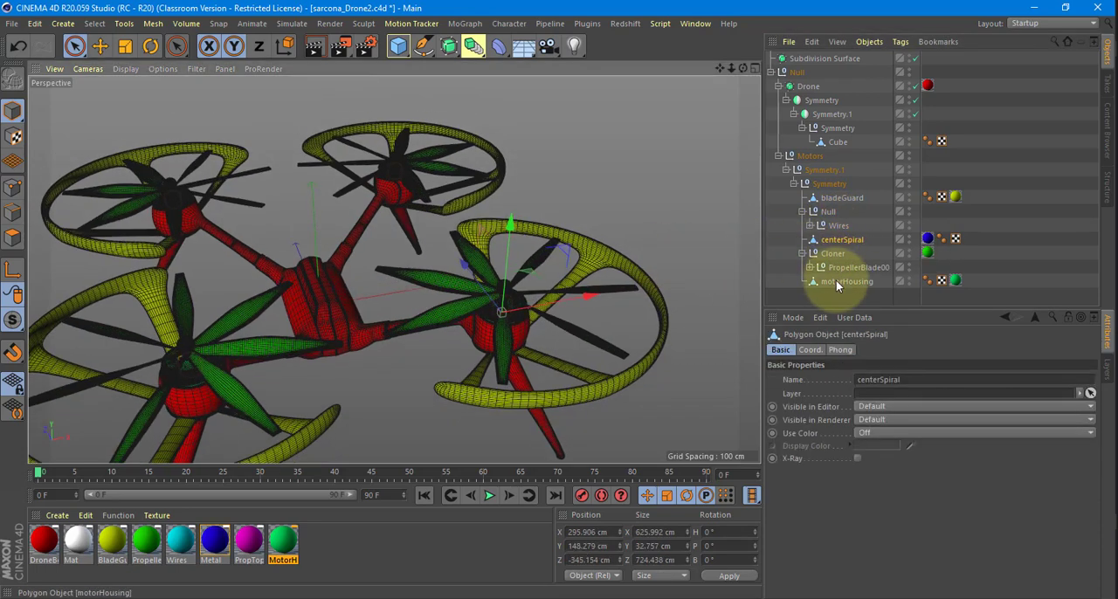
# Move motorHousing, PropellerBlade00, centerSpiral, Wires and bladeGuard to the top level of the hierarchy and delete the leftover Motors null.
pyautogui.click(834, 281)
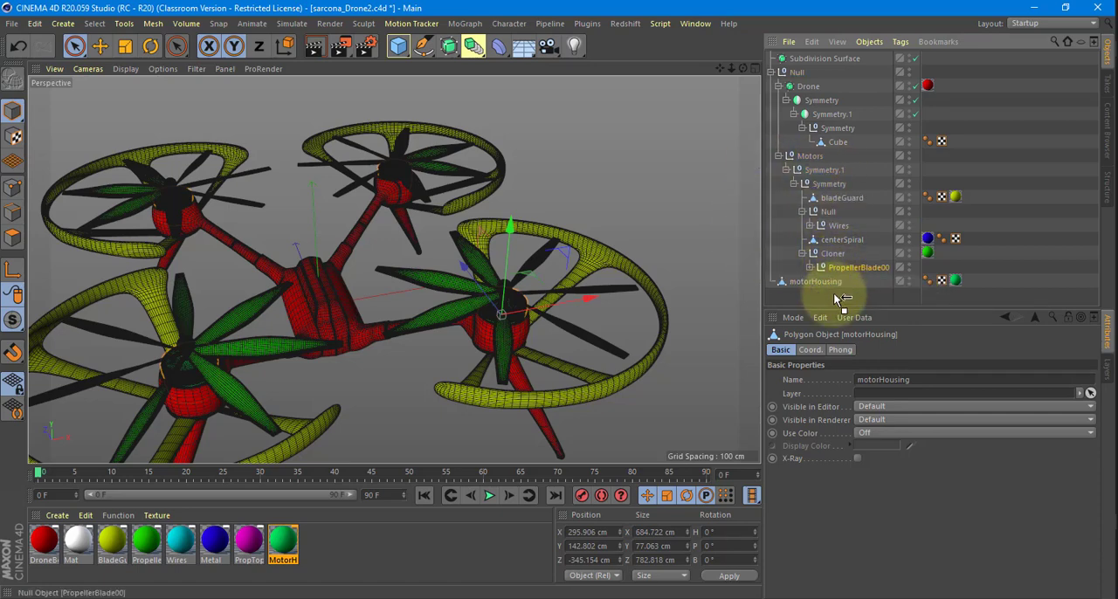
pyautogui.moveTo(834, 294); pyautogui.dragTo(834, 295)
pyautogui.moveTo(839, 242); pyautogui.dragTo(829, 295)
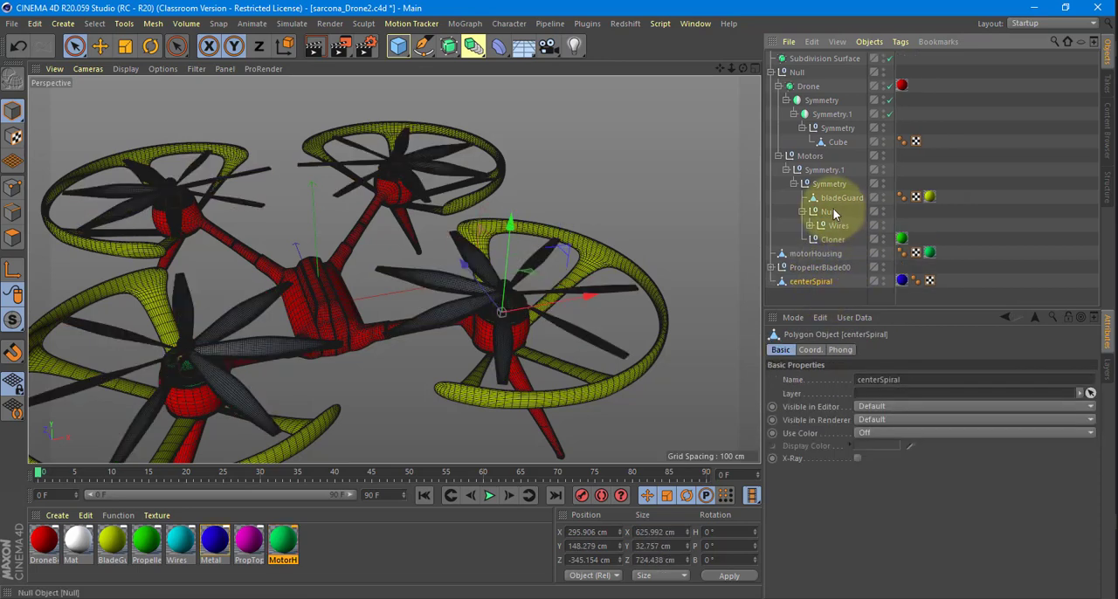
pyautogui.moveTo(829, 225); pyautogui.dragTo(830, 293)
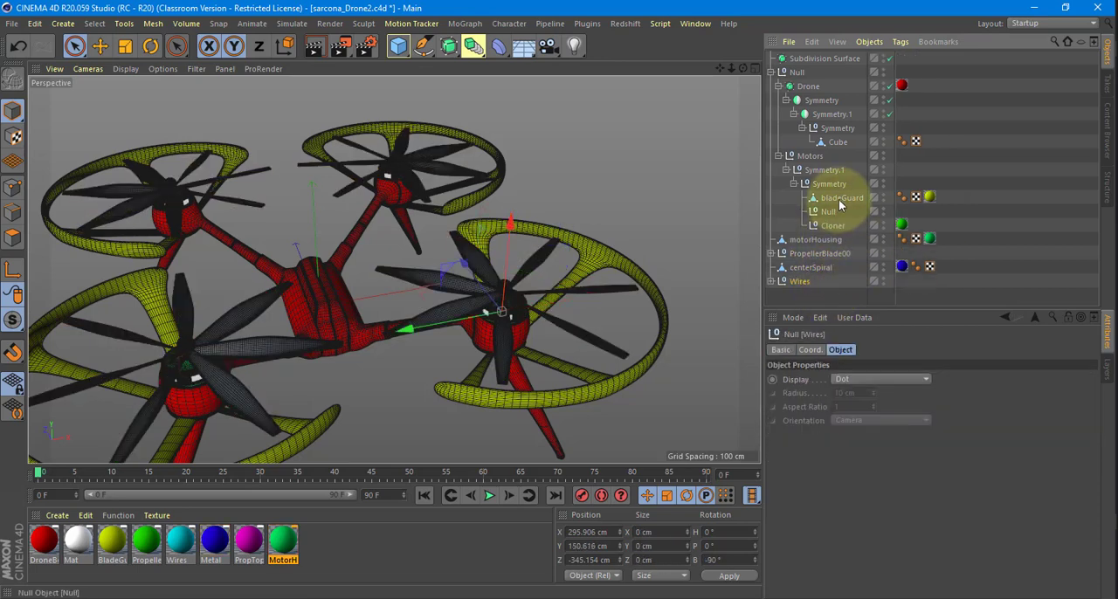
pyautogui.moveTo(840, 203); pyautogui.dragTo(829, 293)
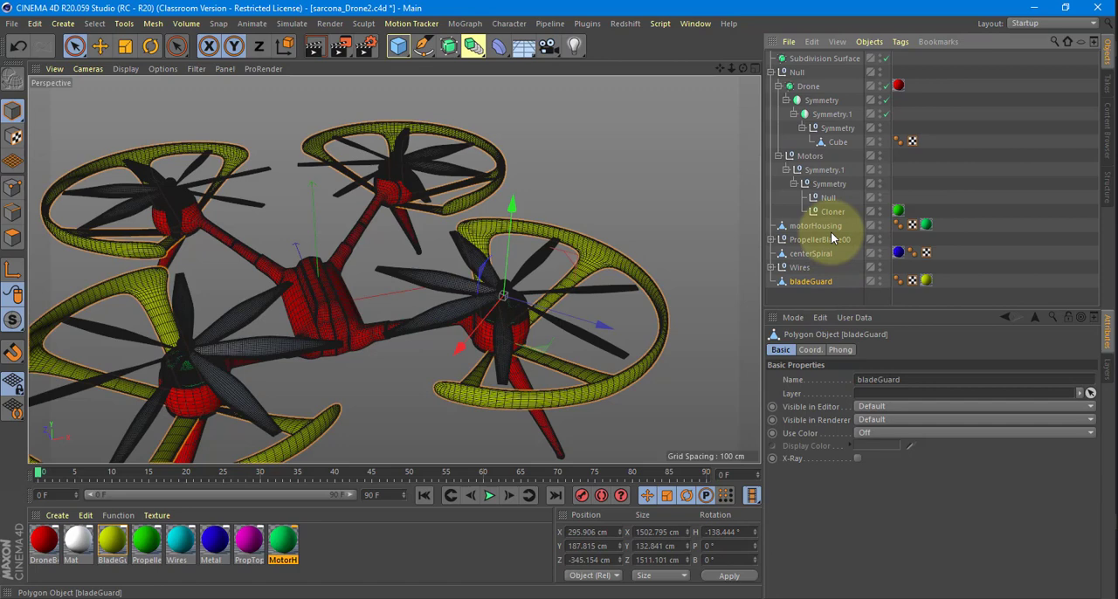
pyautogui.click(811, 156)
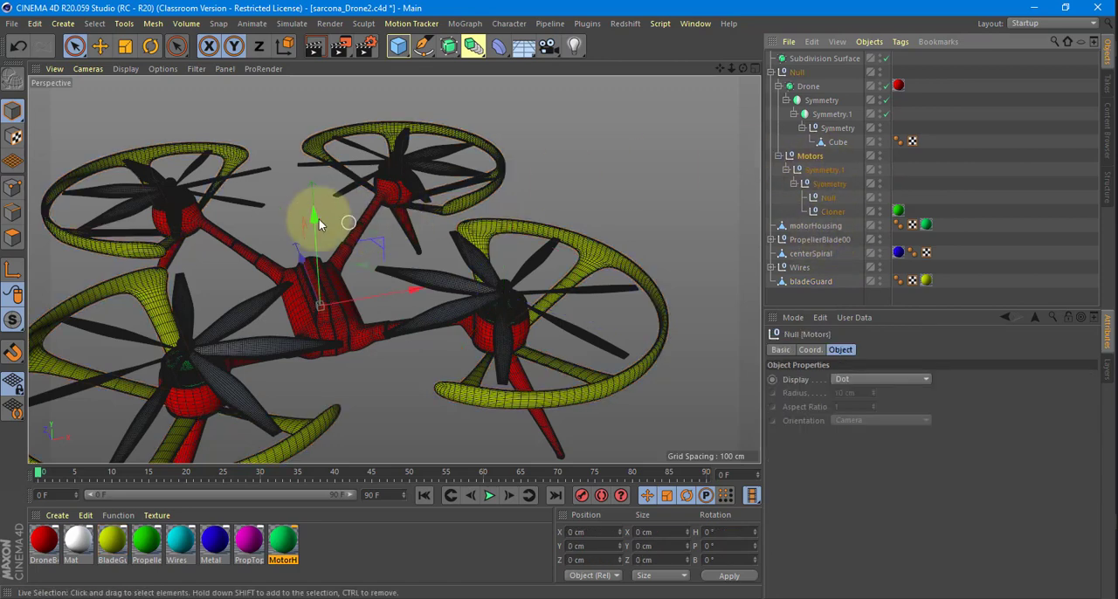
pyautogui.press('Delete')
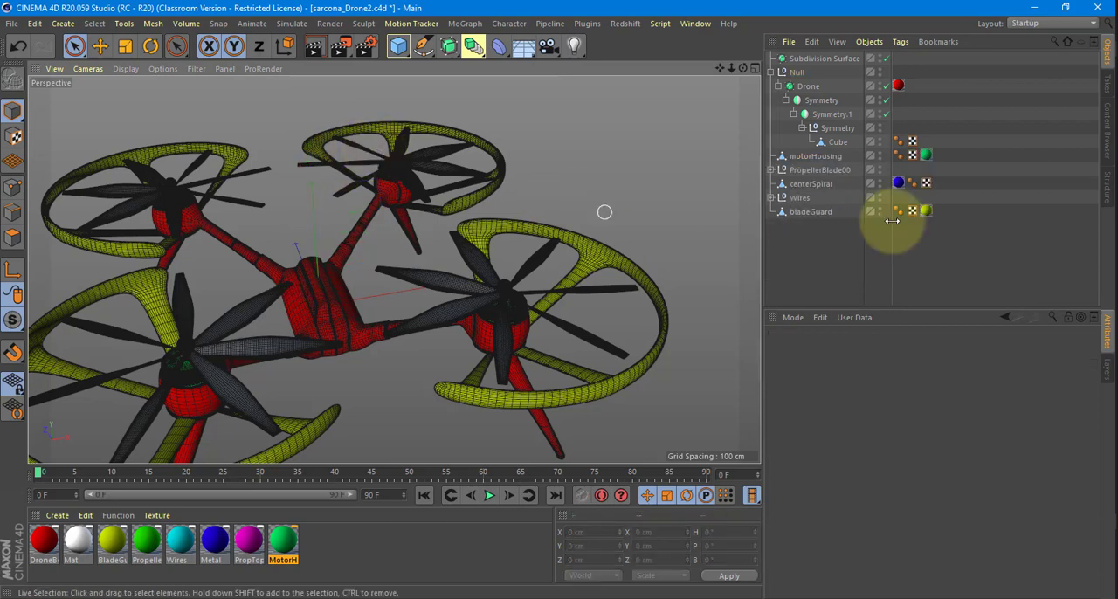
# Group the five parts from motorHousing to bladeGuard under a null and name it PropItems.
pyautogui.click(816, 156)
pyautogui.keyDown('shift'); pyautogui.click(814, 211); pyautogui.keyUp('shift')
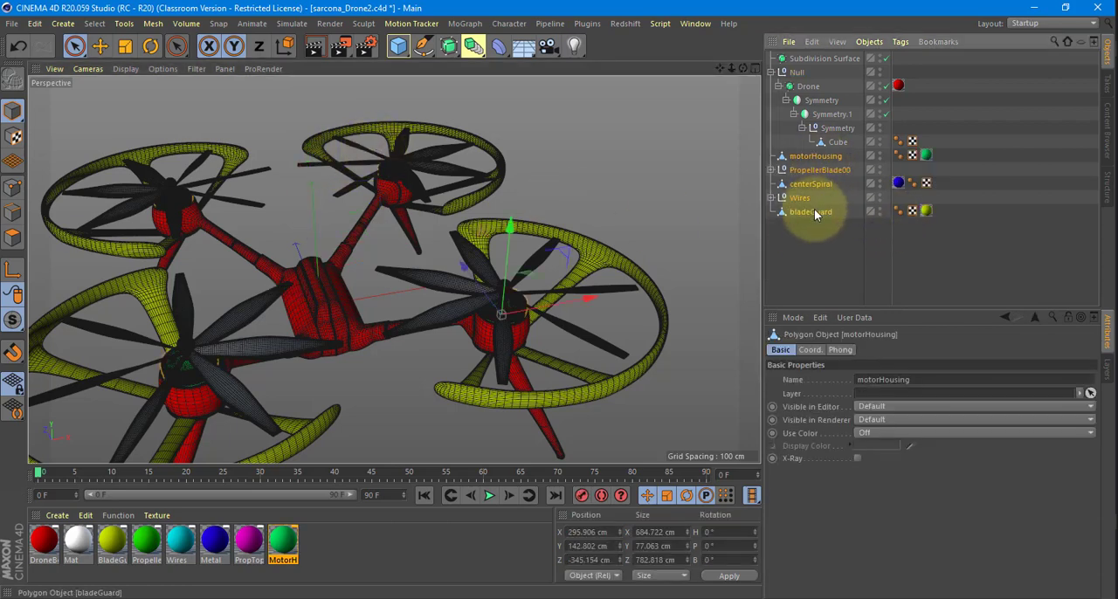
pyautogui.hotkey('alt', 'g')
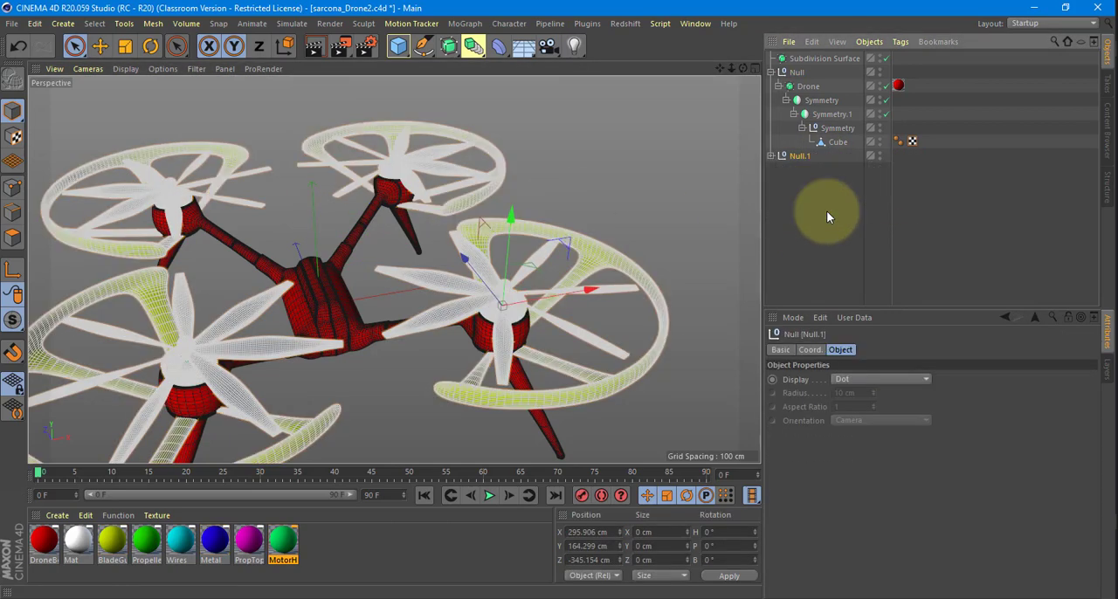
pyautogui.doubleClick(801, 155)
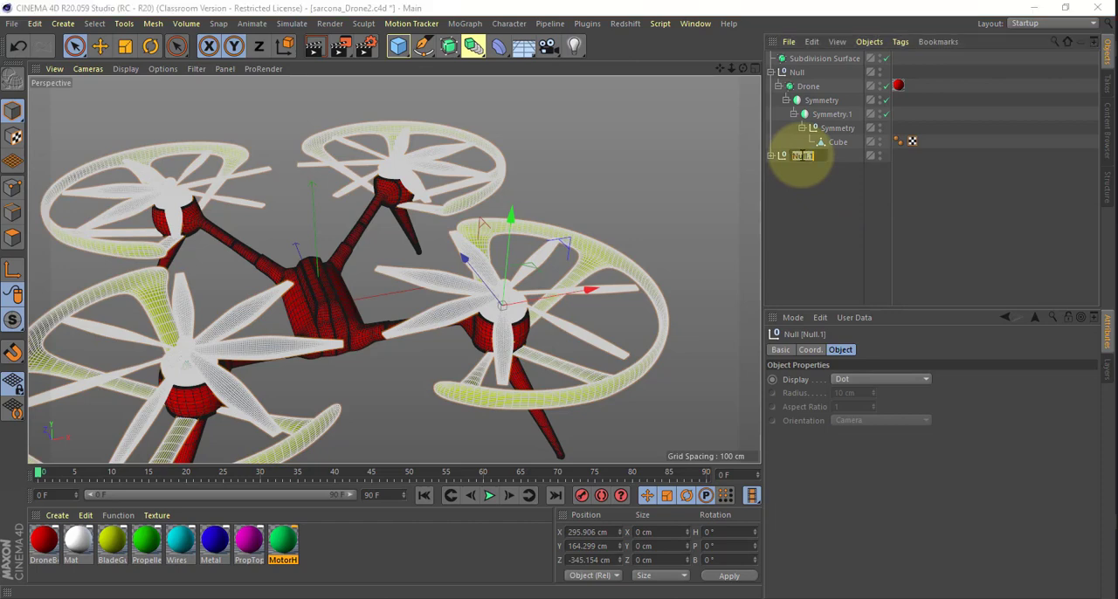
pyautogui.write('PropItems')
pyautogui.press('Return')
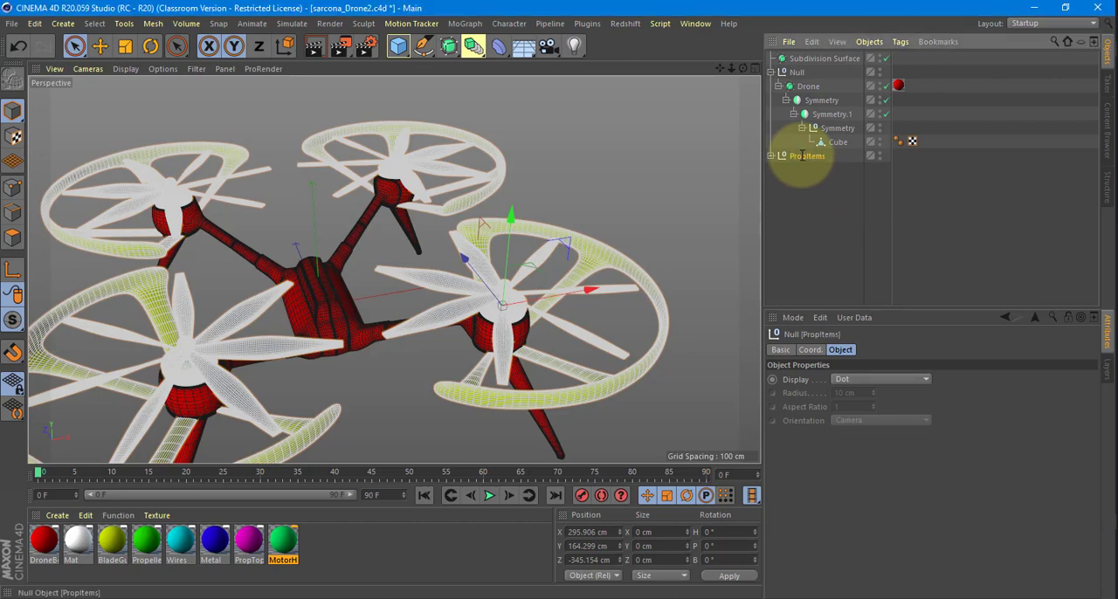
# Expand PropItems and check which geometry belongs to motorHousing, PropellerBlade00, centerSpiral, Wires and bladeGuard.
pyautogui.click(770, 155)
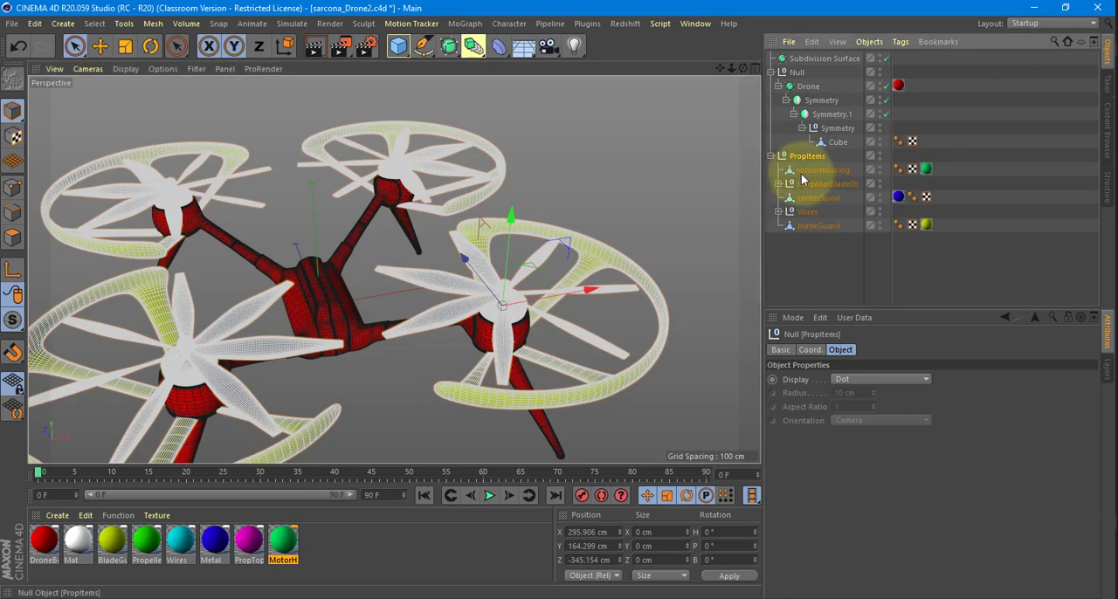
pyautogui.click(805, 170)
pyautogui.click(822, 185)
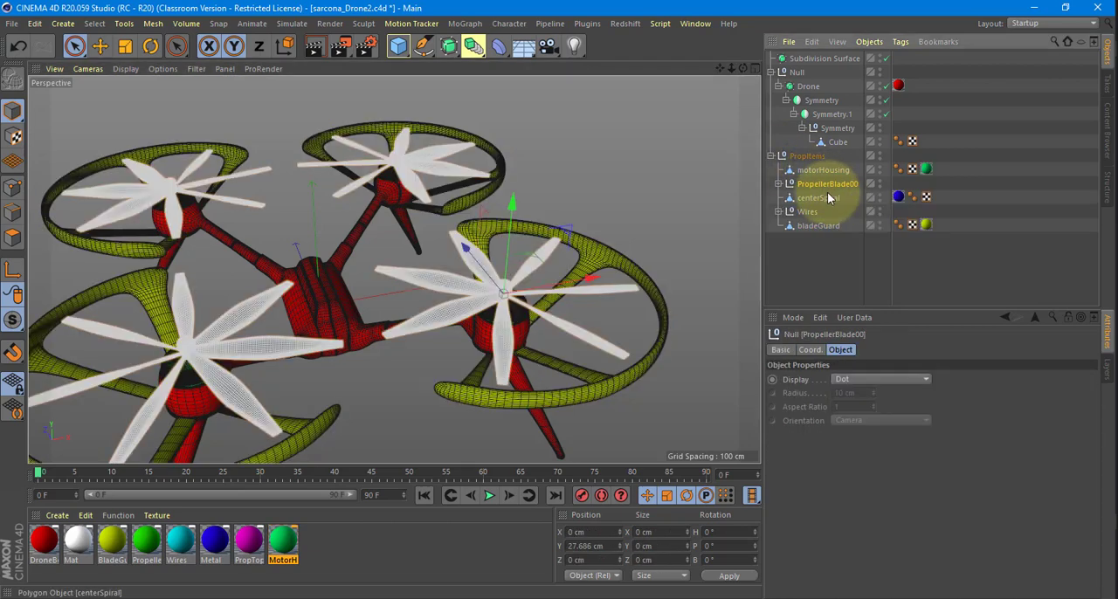
pyautogui.click(835, 200)
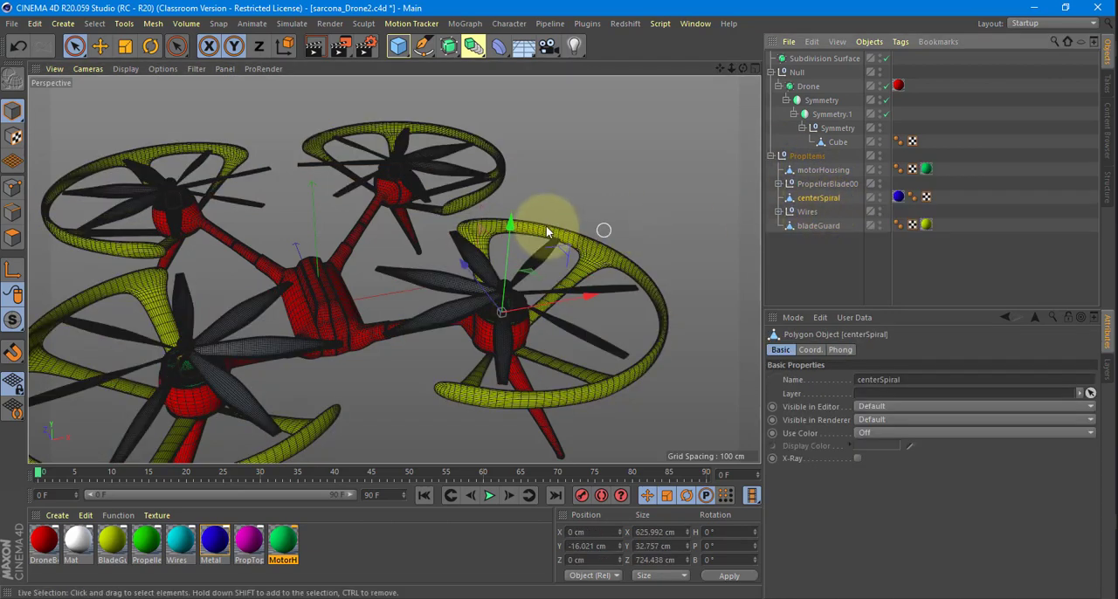
pyautogui.click(805, 212)
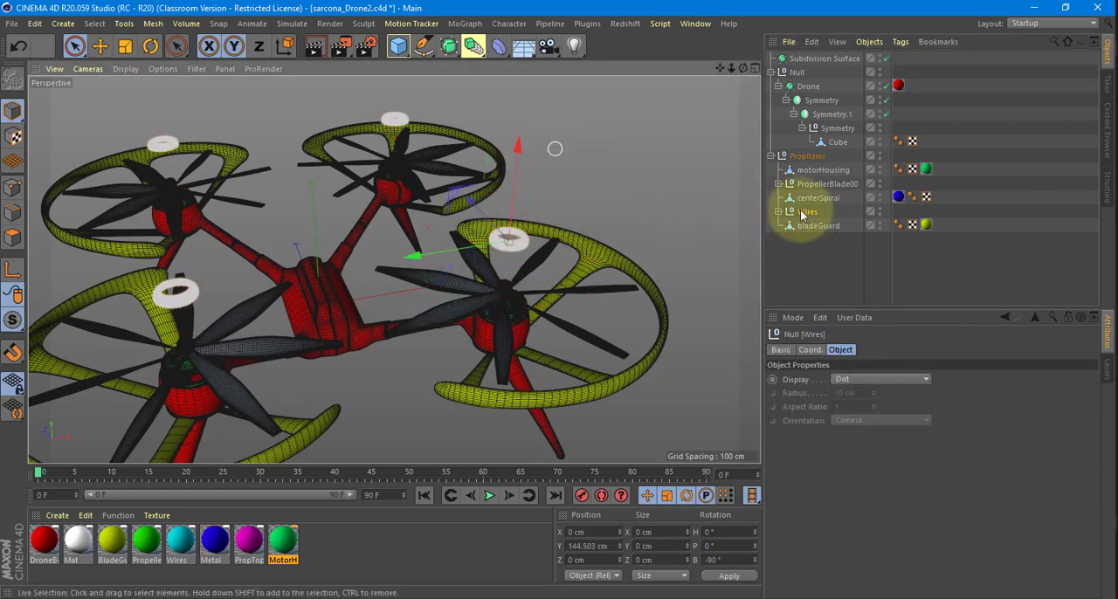
pyautogui.click(815, 226)
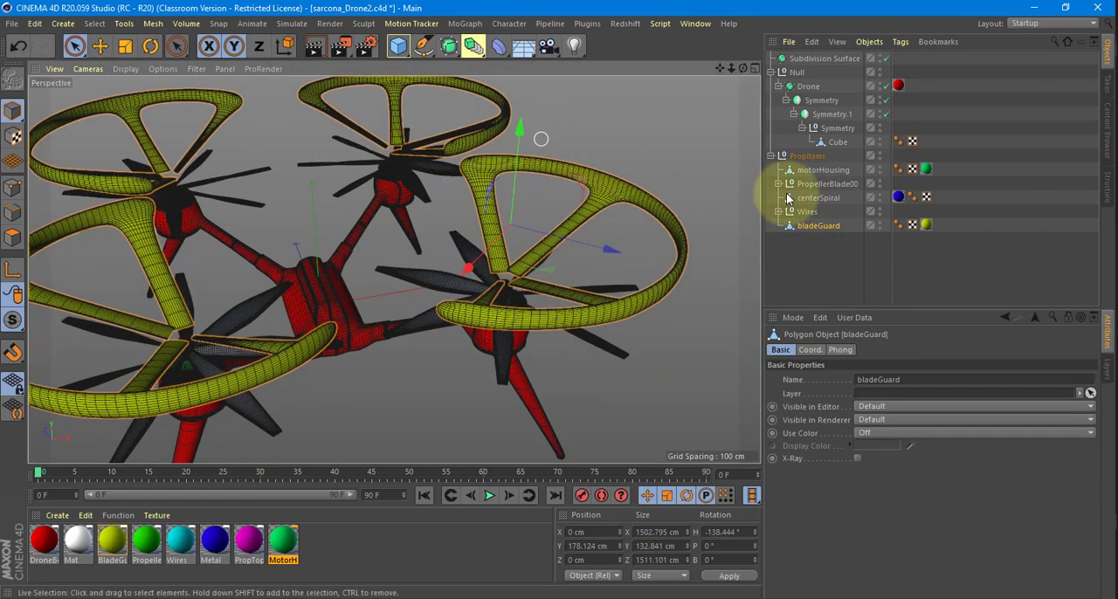
# Place PropellerBlade00 above motorHousing inside PropItems and collapse the Prop1 to Prop4 nulls beneath it.
pyautogui.moveTo(814, 183); pyautogui.dragTo(825, 165)
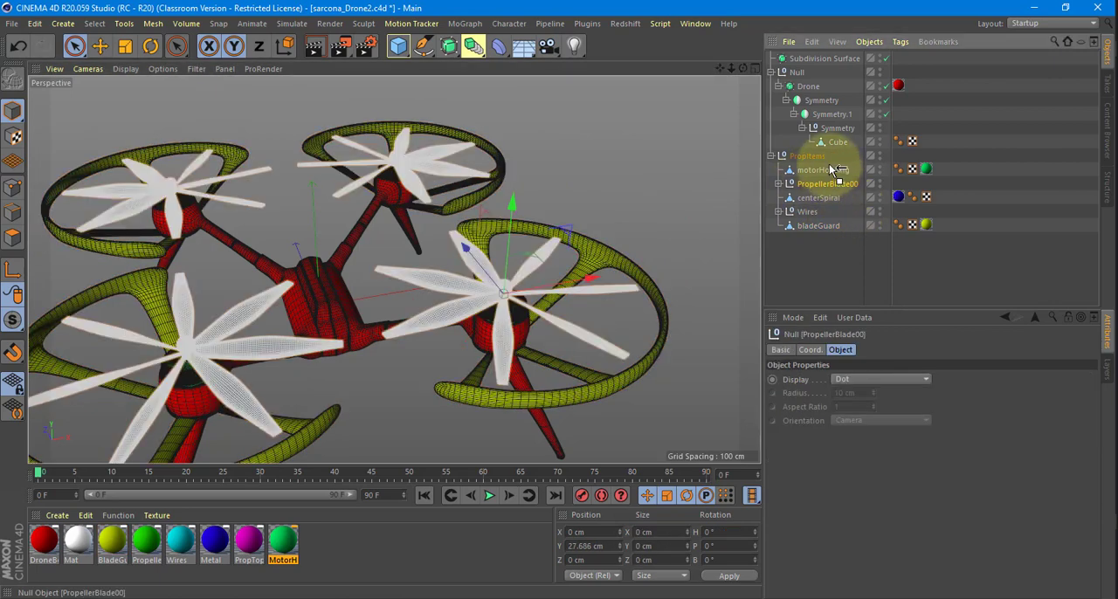
pyautogui.click(821, 185)
pyautogui.click(777, 172)
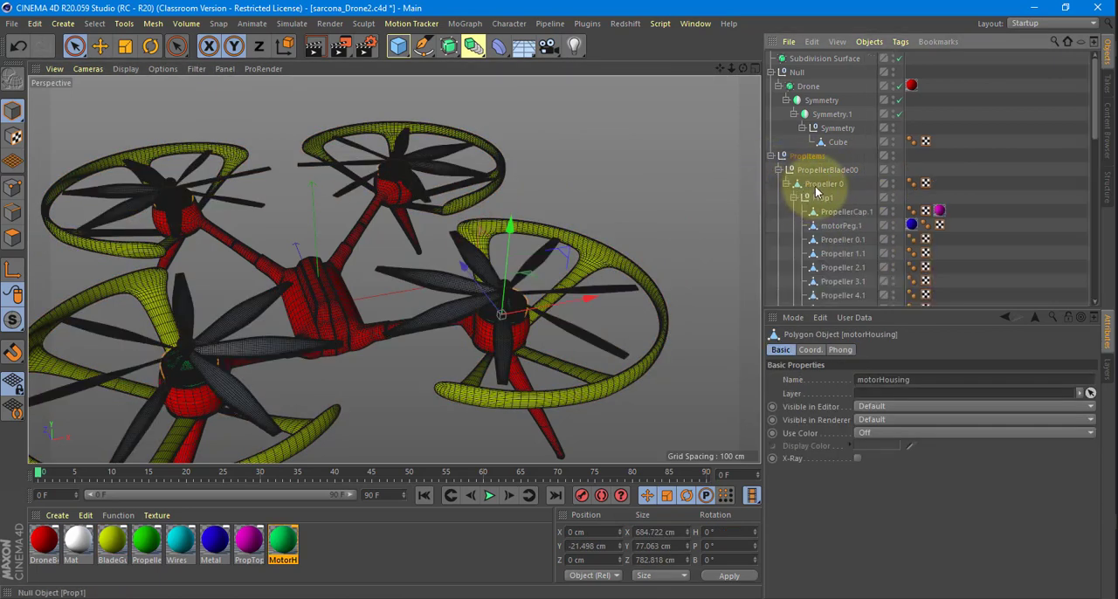
pyautogui.click(793, 198)
pyautogui.click(794, 212)
pyautogui.click(795, 226)
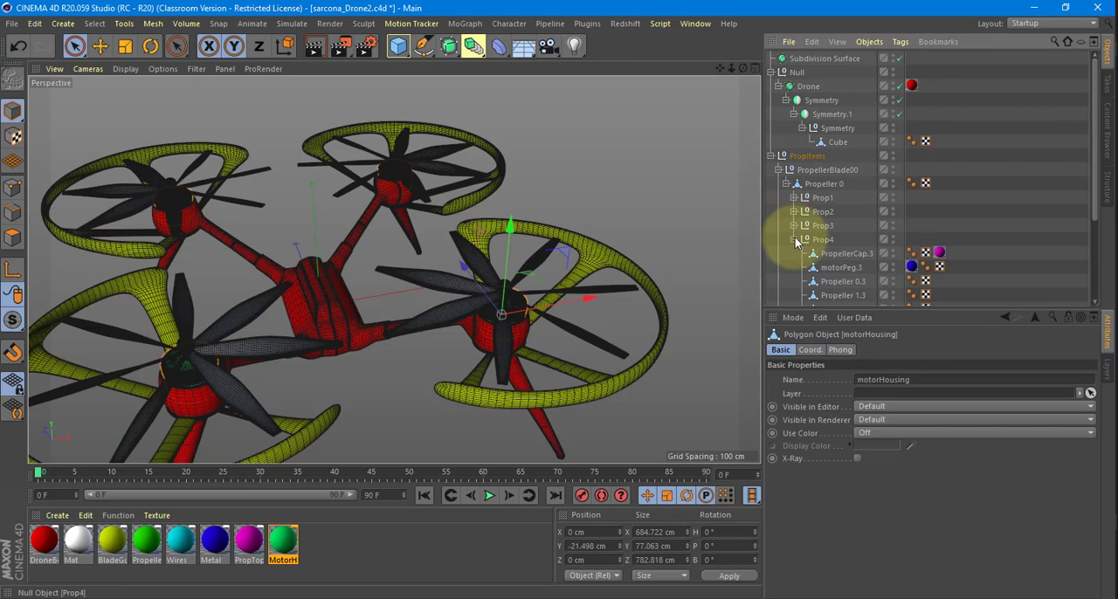
pyautogui.click(794, 240)
# Test rotating the Prop1 propeller as a group, and undo the rotation.
pyautogui.click(827, 196)
pyautogui.press('r')
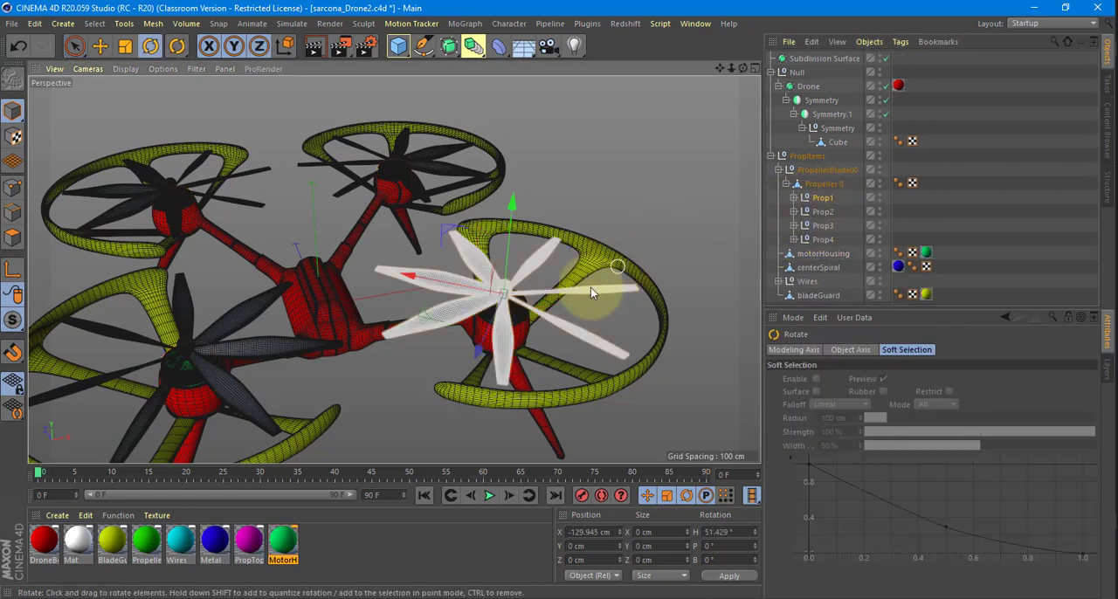
pyautogui.moveTo(538, 326); pyautogui.dragTo(656, 280)
pyautogui.hotkey('ctrl', 'z')
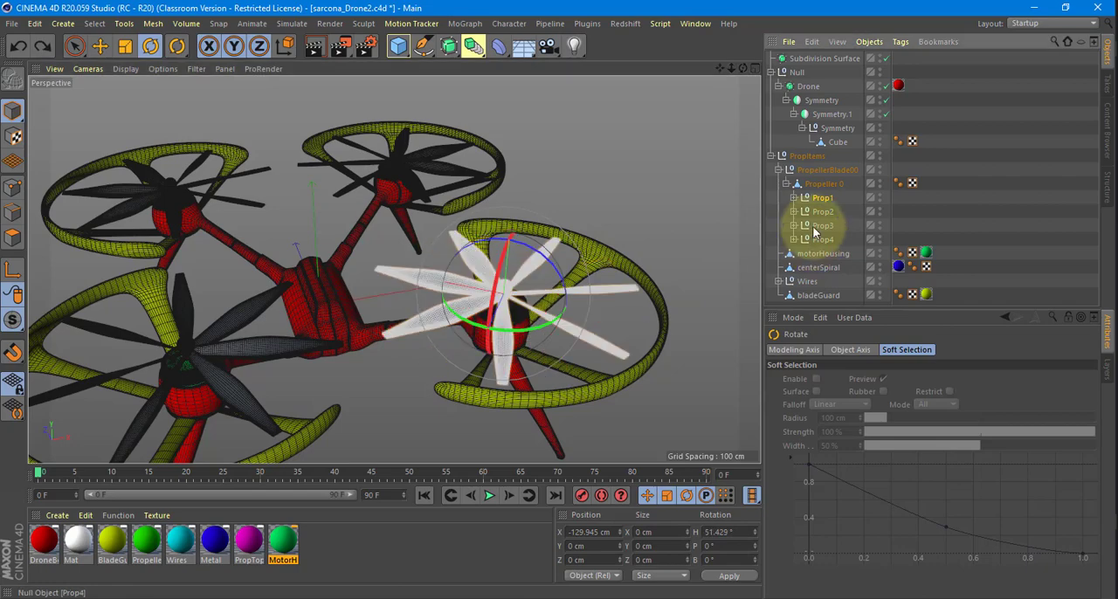
# Make the drone body's Symmetry.1 and Symmetry objects editable and expand the resulting nulls down to the Cube.
pyautogui.click(837, 141)
pyautogui.keyDown('alt'); pyautogui.moveTo(660, 167); pyautogui.dragTo(569, 198); pyautogui.keyUp('alt')
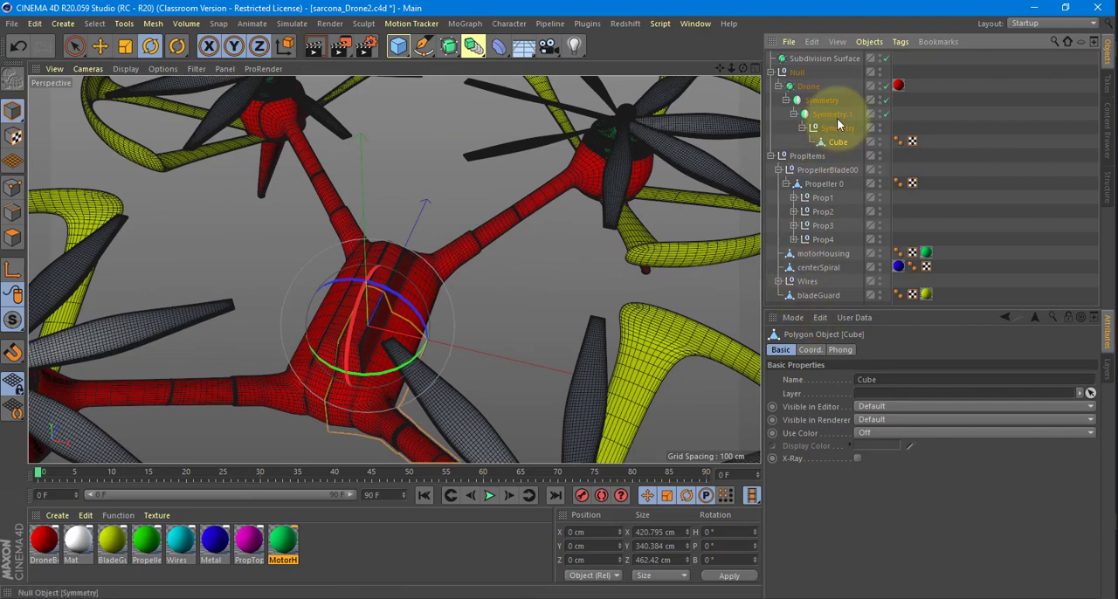
pyautogui.click(834, 115)
pyautogui.keyDown('alt'); pyautogui.moveTo(610, 192); pyautogui.dragTo(599, 185); pyautogui.keyUp('alt')
pyautogui.press('c')
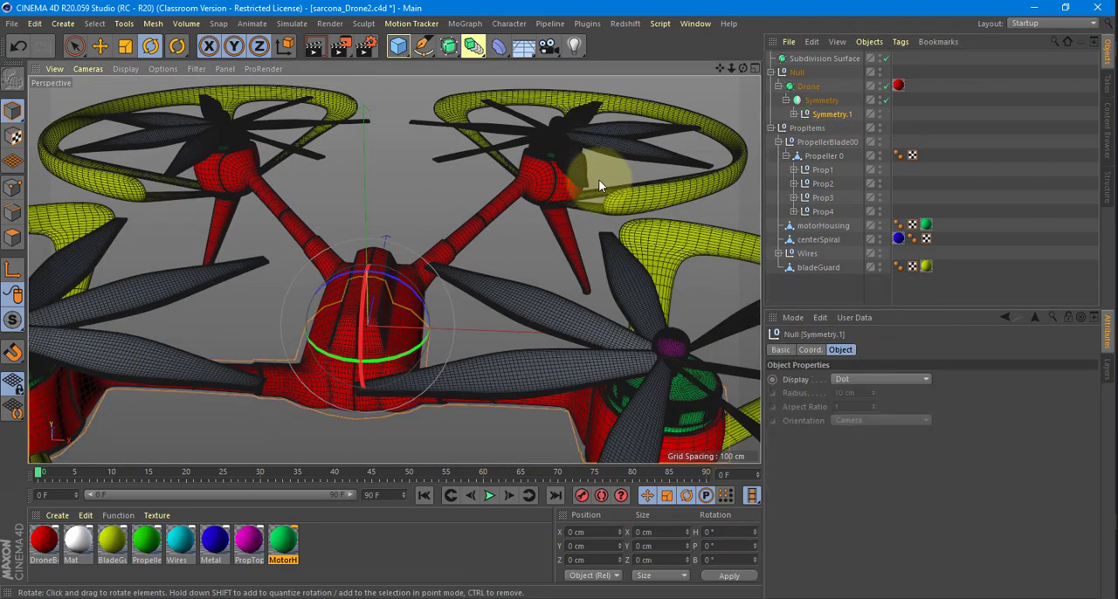
pyautogui.click(805, 99)
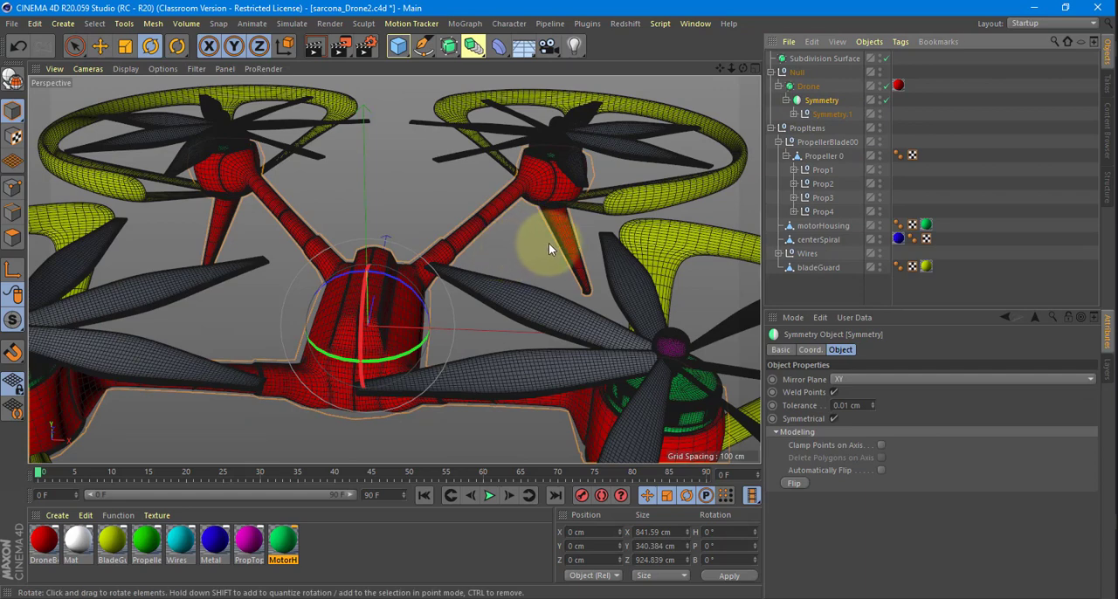
pyautogui.press('c')
pyautogui.click(786, 99)
pyautogui.click(794, 113)
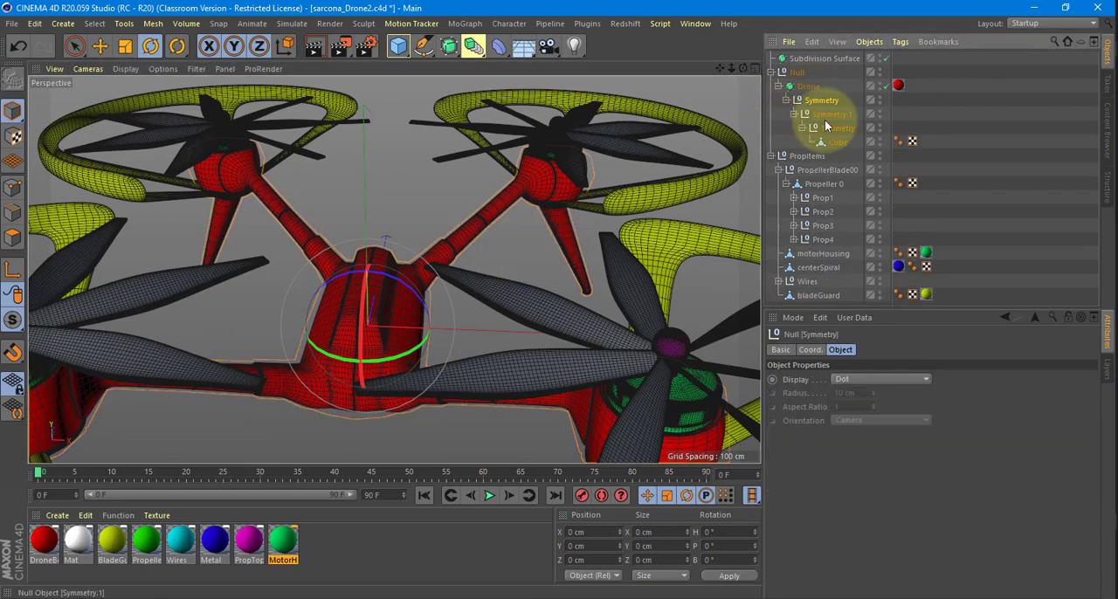
# Select the body Cube, display the viewport shaded without wireframe lines, and inspect the body from underneath.
pyautogui.click(827, 128)
pyautogui.click(836, 142)
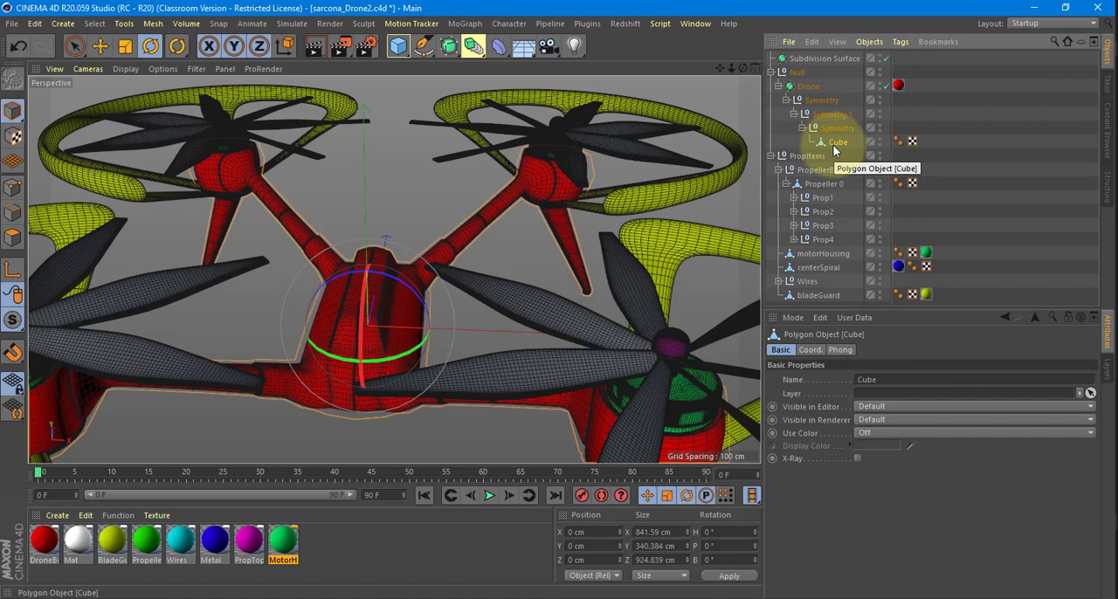
pyautogui.moveTo(436, 288)
pyautogui.keyDown('alt'); pyautogui.mouseDown(button='right')
pyautogui.moveTo(485, 300)
pyautogui.moveTo(367, 184)
pyautogui.mouseUp(button='right'); pyautogui.keyUp('alt')
pyautogui.click(126, 68)
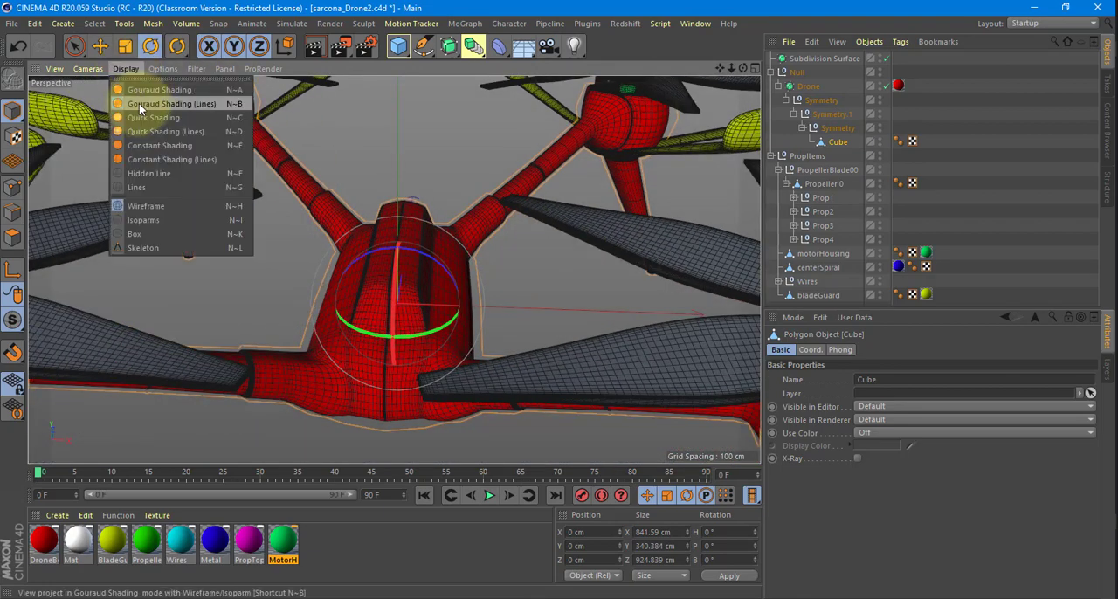
pyautogui.moveTo(301, 232)
pyautogui.keyDown('alt'); pyautogui.mouseDown()
pyautogui.moveTo(374, 231)
pyautogui.moveTo(401, 128)
pyautogui.moveTo(369, 160)
pyautogui.moveTo(428, 197)
pyautogui.moveTo(455, 194)
pyautogui.moveTo(452, 229)
pyautogui.mouseUp(); pyautogui.keyUp('alt')
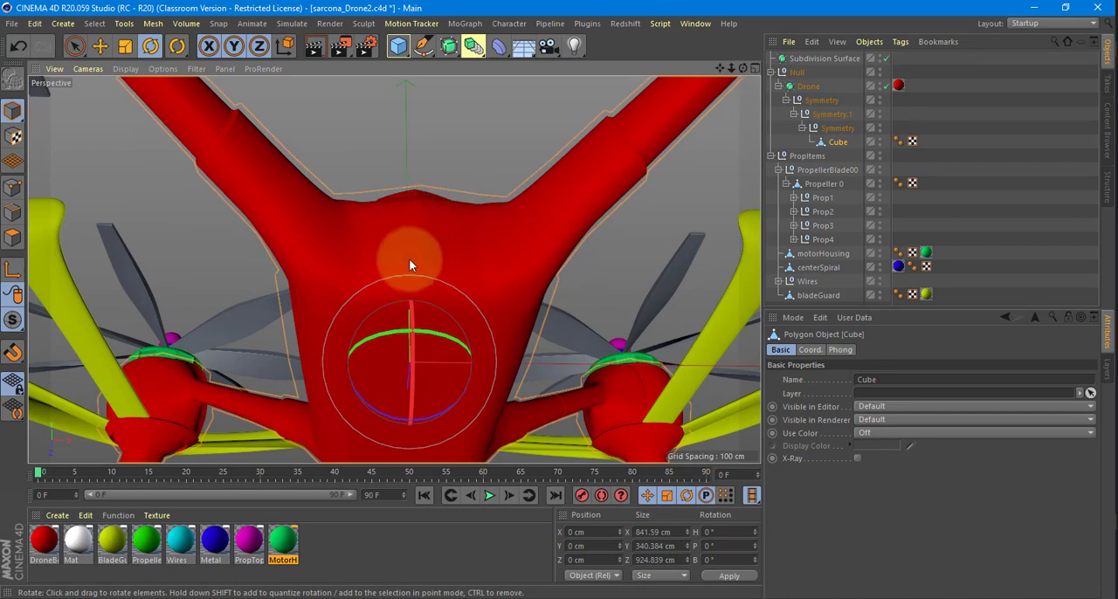
# Toggle the Drone's viewport visibility and turn off its Subdivision Surface to expose the low-poly body.
pyautogui.click(806, 86)
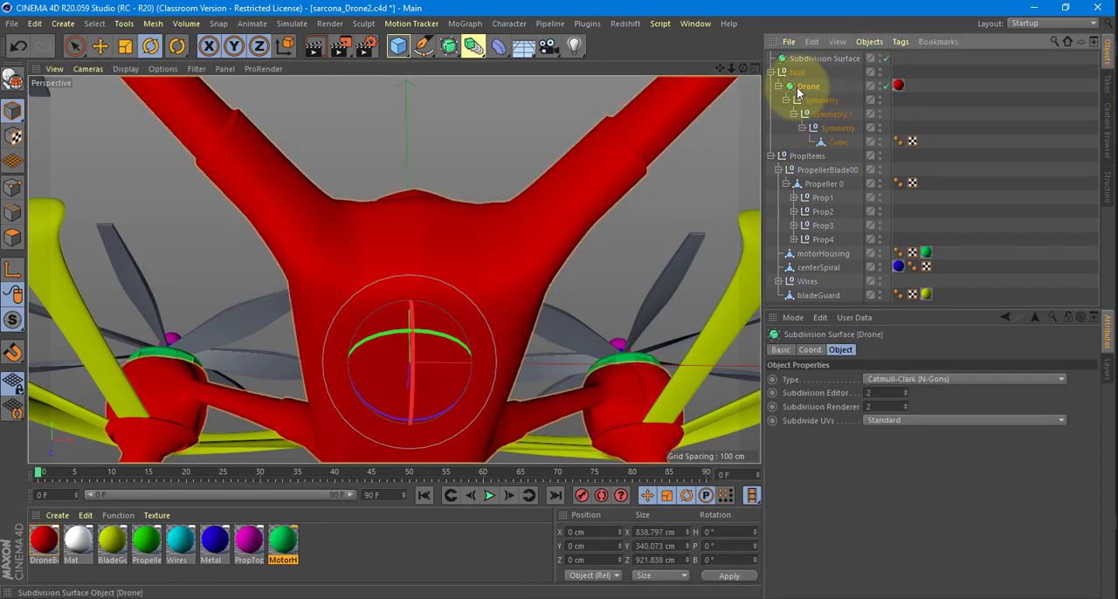
pyautogui.click(881, 86)
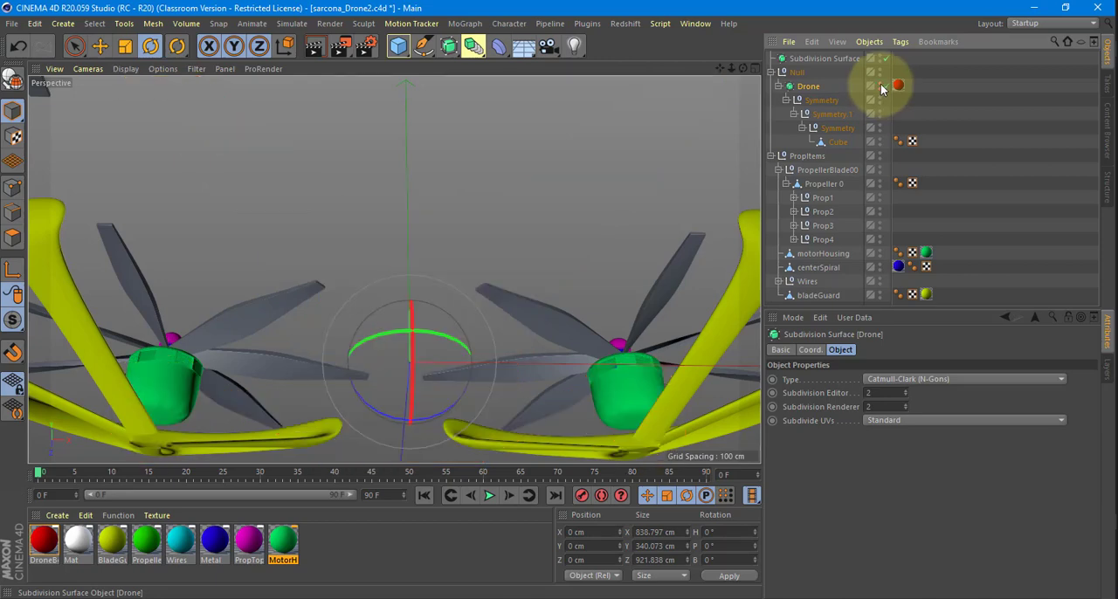
pyautogui.click(881, 86)
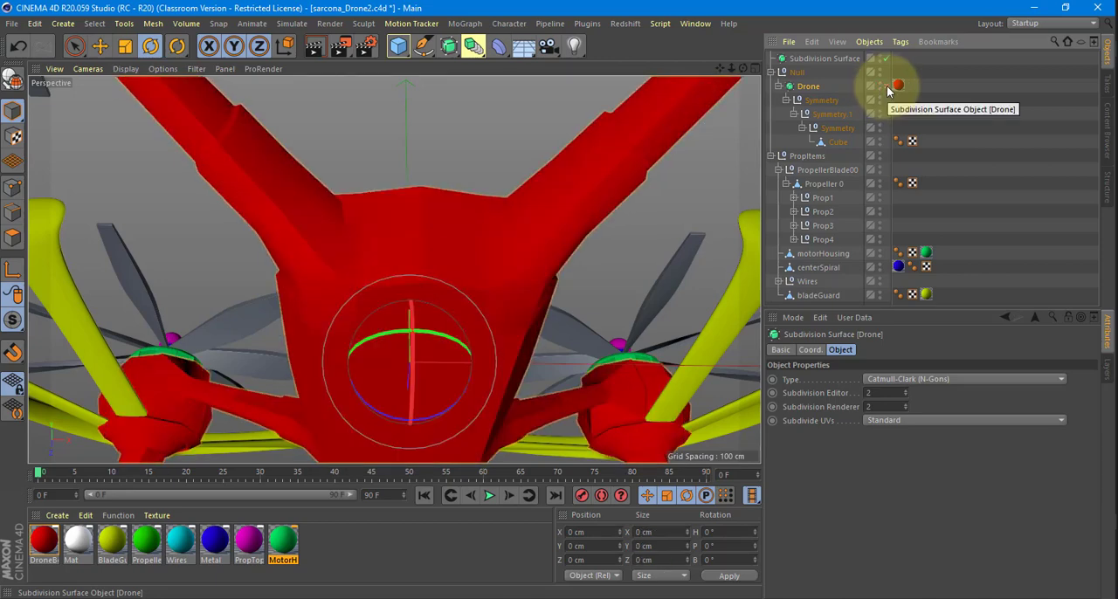
pyautogui.click(885, 86)
# Loop-select the closely spaced edges along the body Cube's centre line in edge mode and dissolve them.
pyautogui.click(837, 142)
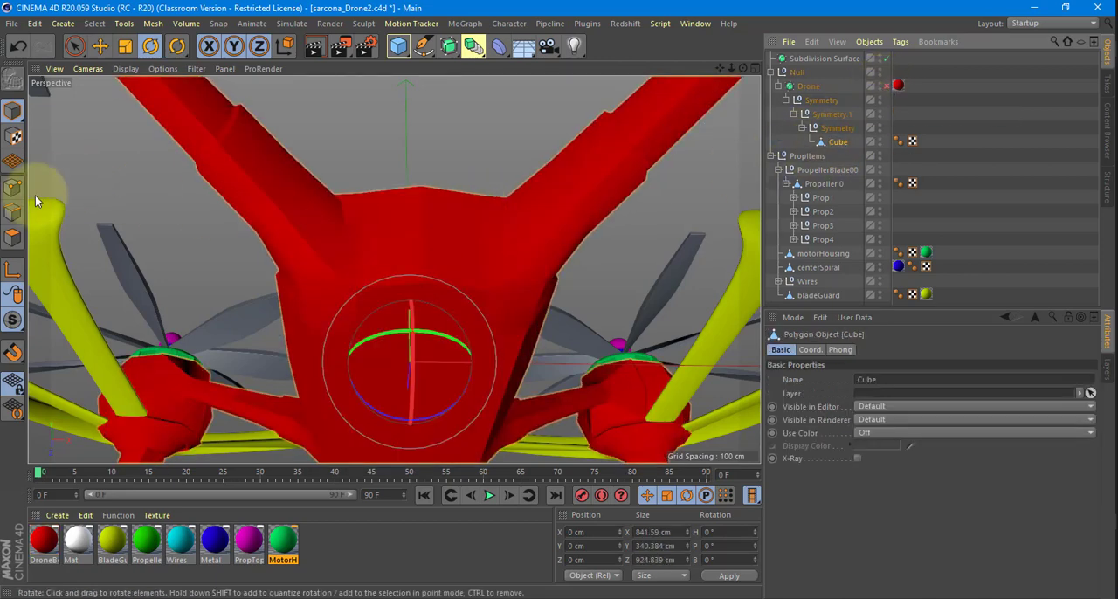
pyautogui.click(13, 212)
pyautogui.keyDown('alt'); pyautogui.moveTo(305, 224); pyautogui.dragTo(424, 238, button='right'); pyautogui.keyUp('alt')
pyautogui.keyDown('alt'); pyautogui.moveTo(314, 218); pyautogui.dragTo(418, 243, button='middle'); pyautogui.keyUp('alt')
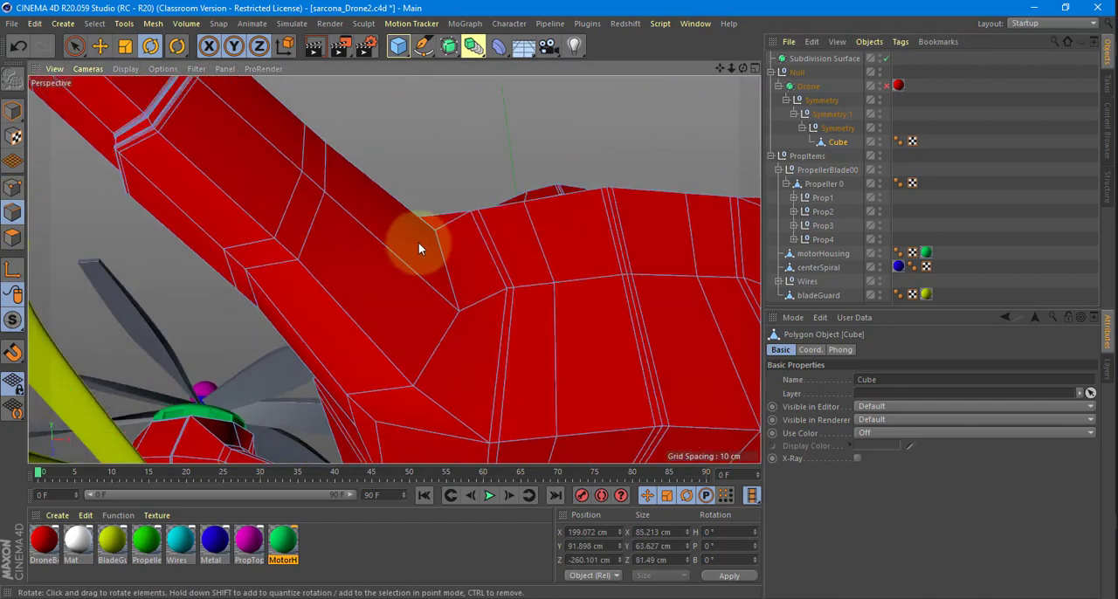
pyautogui.keyDown('alt'); pyautogui.moveTo(418, 250); pyautogui.dragTo(411, 278); pyautogui.keyUp('alt')
pyautogui.click(443, 304)
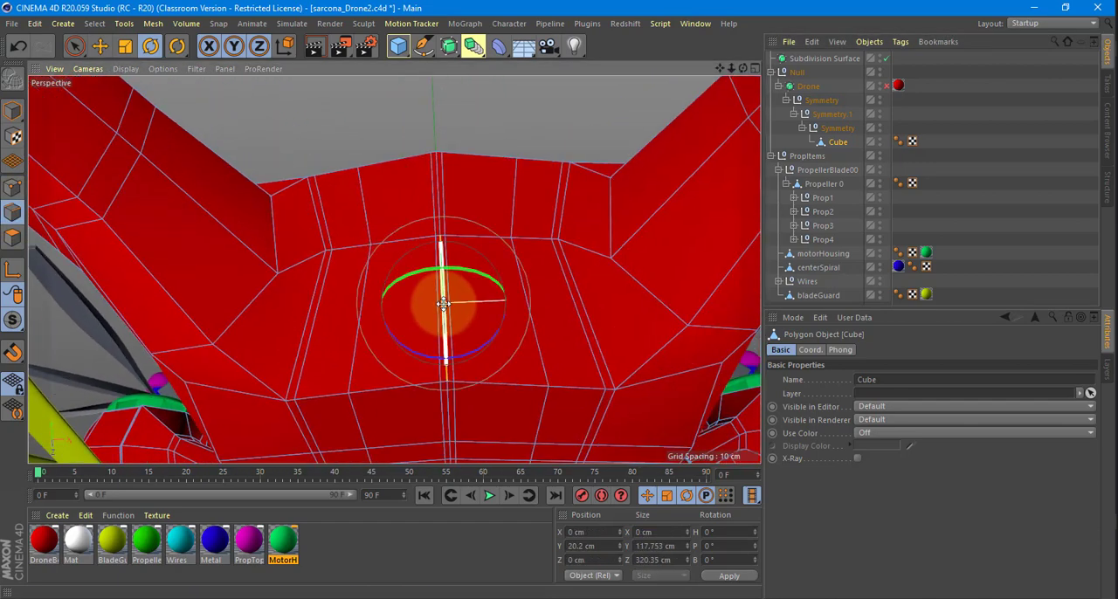
pyautogui.doubleClick(443, 304)
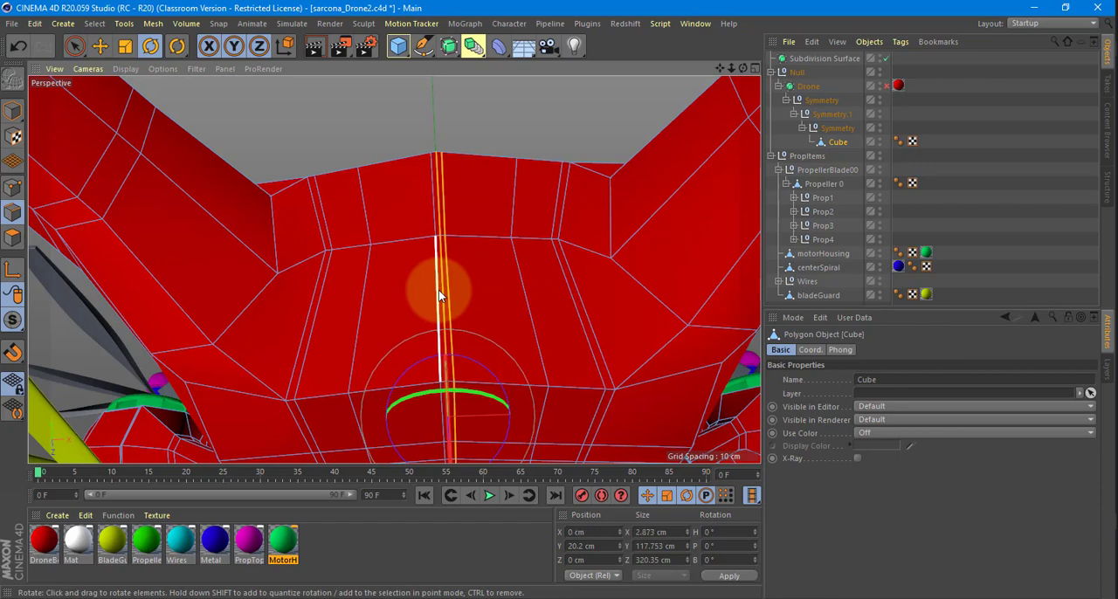
pyautogui.click(472, 233)
pyautogui.rightClick(473, 232)
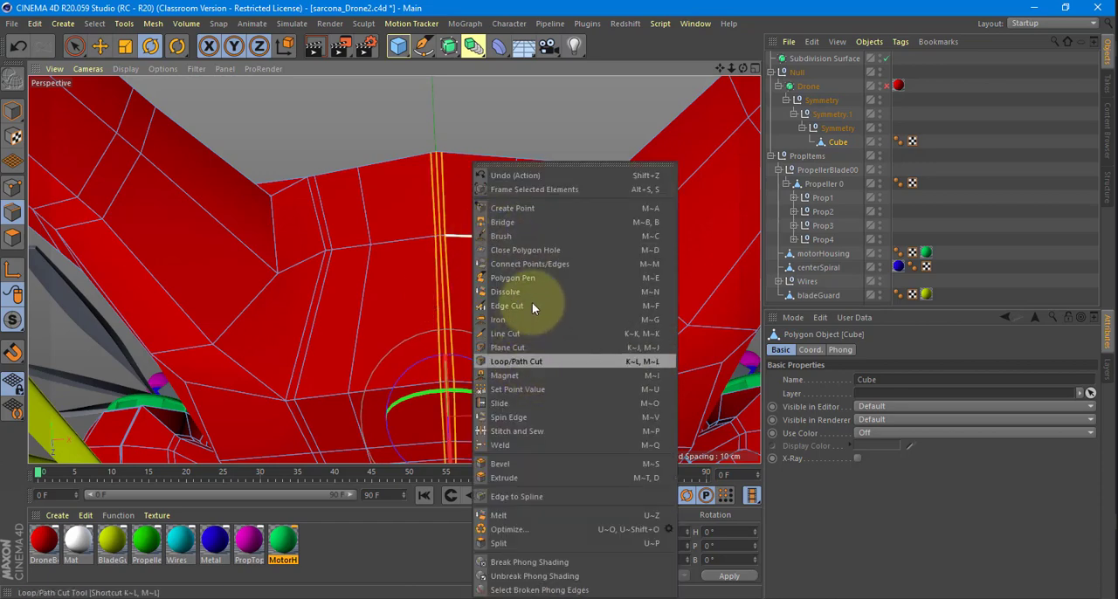
pyautogui.click(527, 290)
# Turn the Drone's Subdivision Surface back on and inspect the smoothed body from the front and side.
pyautogui.keyDown('alt'); pyautogui.moveTo(505, 171); pyautogui.dragTo(552, 275); pyautogui.keyUp('alt')
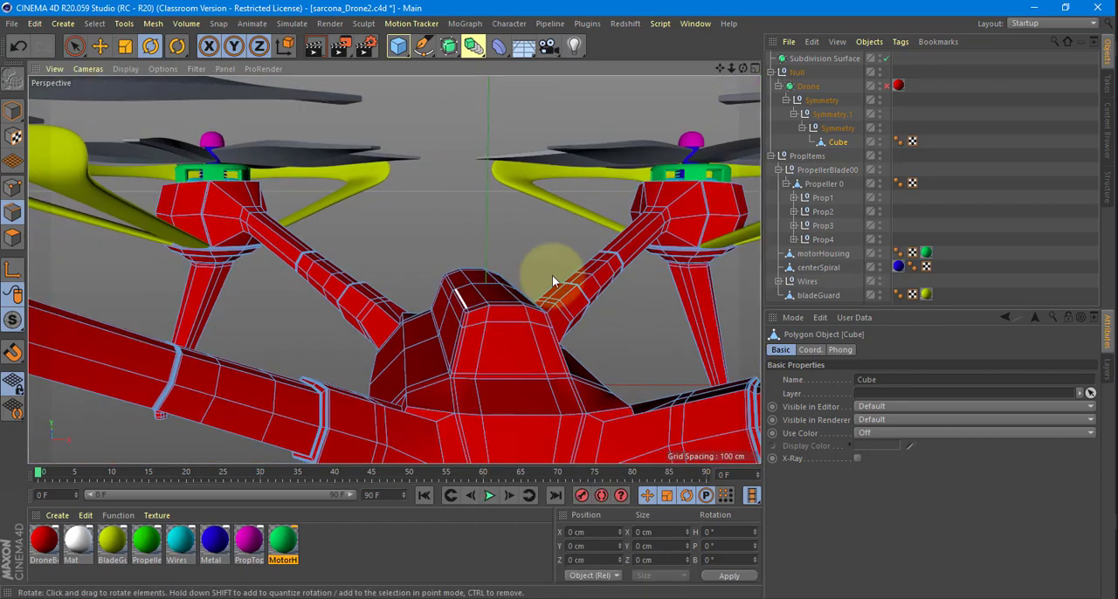
pyautogui.click(886, 86)
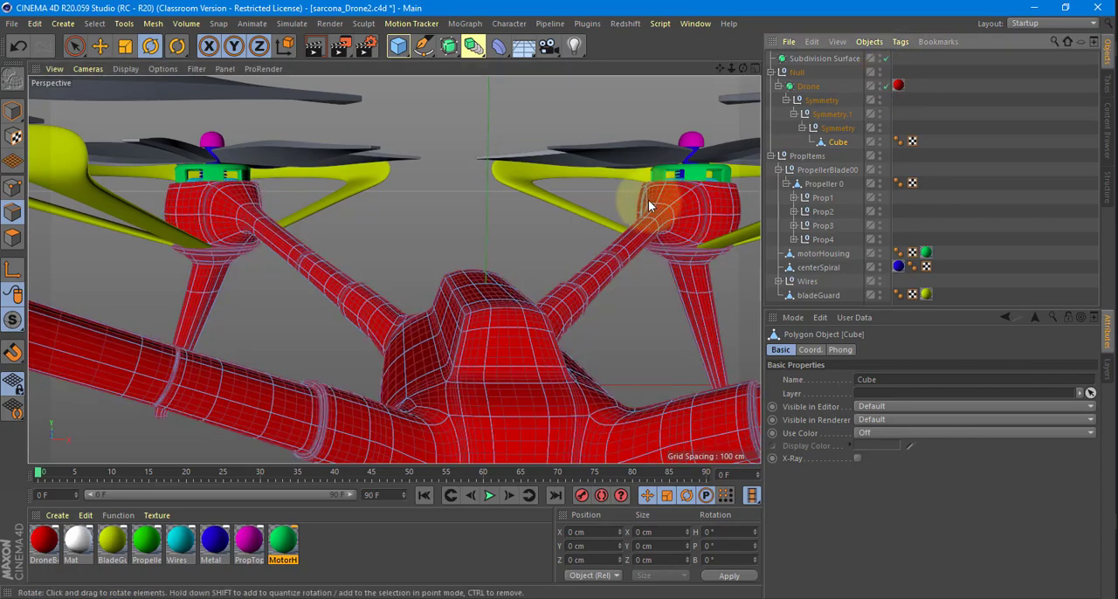
pyautogui.keyDown('alt'); pyautogui.moveTo(648, 199); pyautogui.dragTo(344, 330); pyautogui.keyUp('alt')
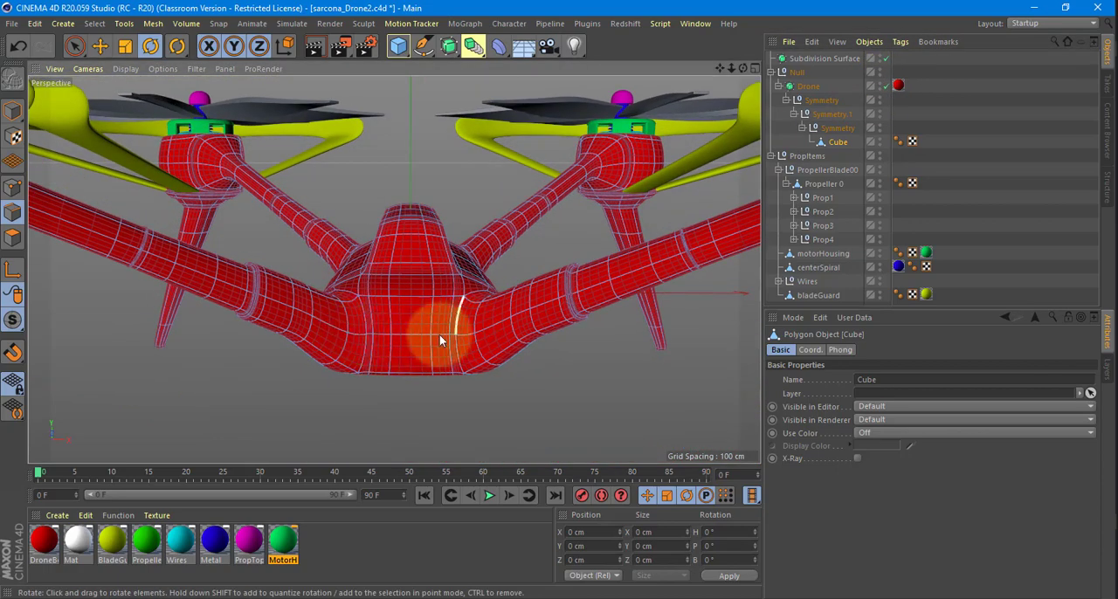
pyautogui.keyDown('alt'); pyautogui.moveTo(439, 335); pyautogui.dragTo(305, 329); pyautogui.keyUp('alt')
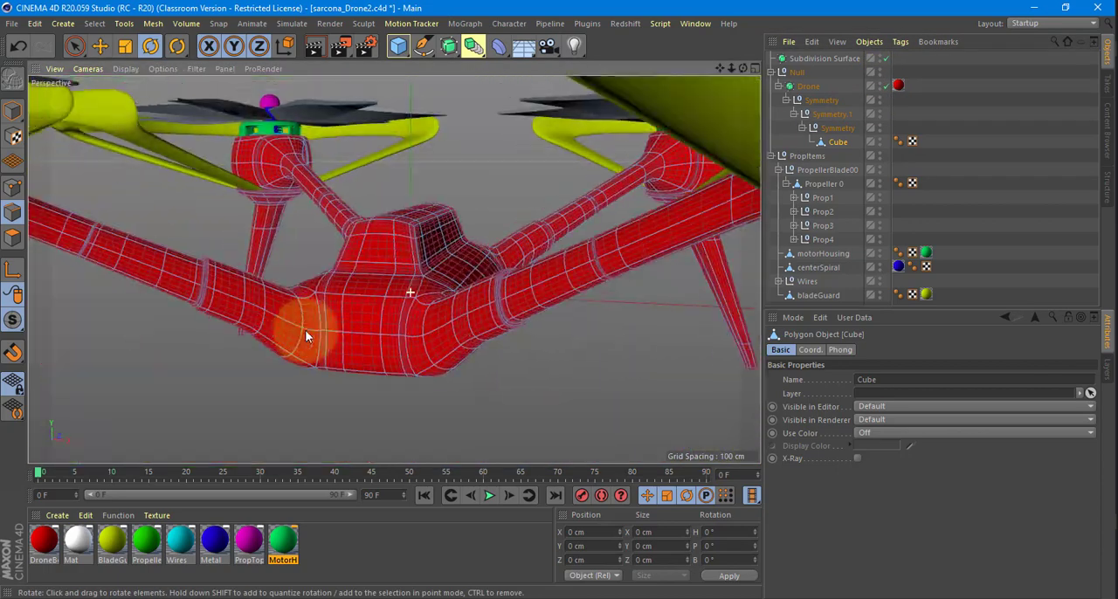
# Make the Drone Subdivision Surface editable and inspect the dense mesh of the nested Cube.
pyautogui.click(805, 86)
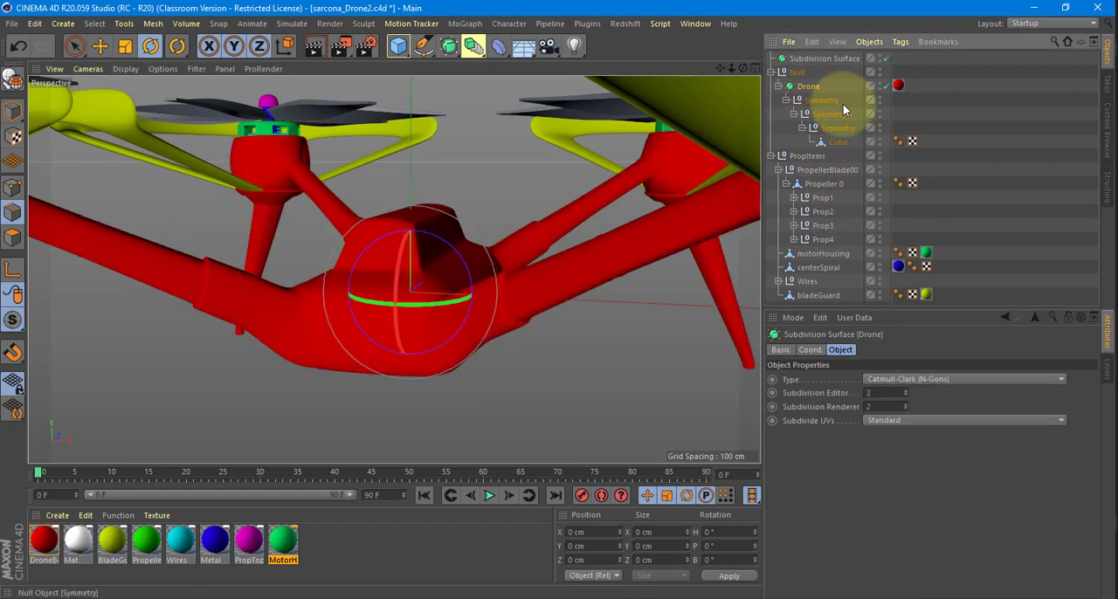
pyautogui.hotkey('ctrl', 'z')
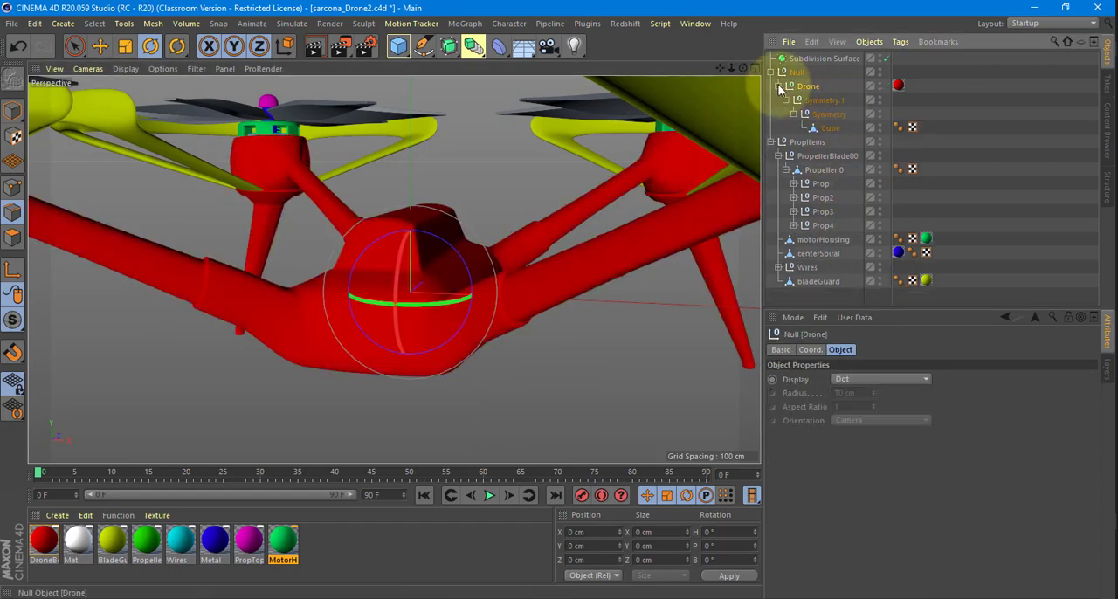
pyautogui.click(830, 127)
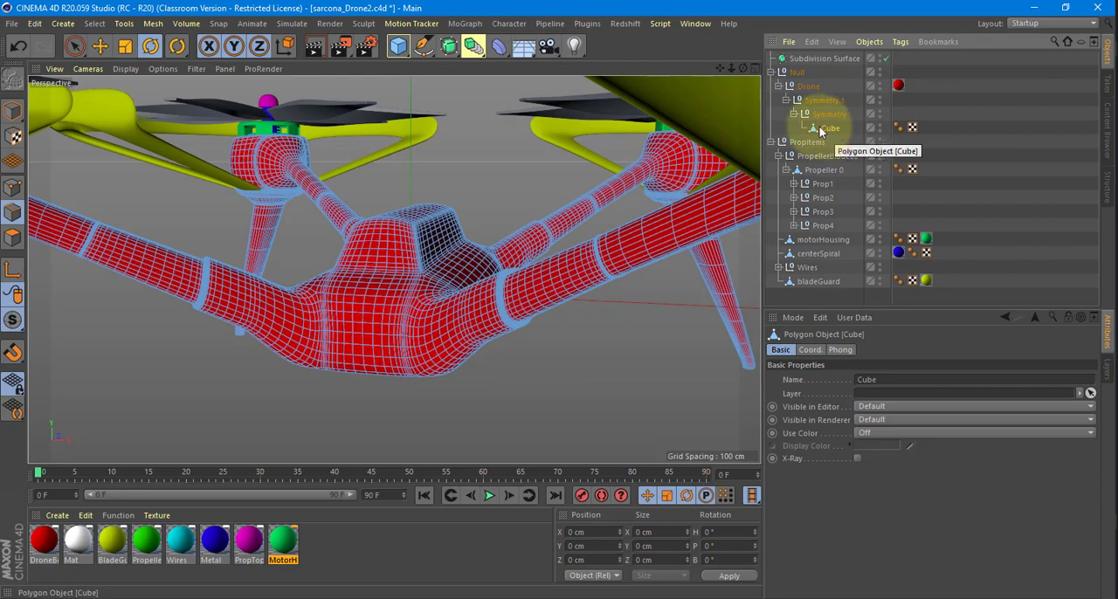
pyautogui.keyDown('alt'); pyautogui.moveTo(453, 257); pyautogui.dragTo(728, 194); pyautogui.keyUp('alt')
pyautogui.keyDown('alt'); pyautogui.moveTo(644, 181); pyautogui.dragTo(751, 157); pyautogui.keyUp('alt')
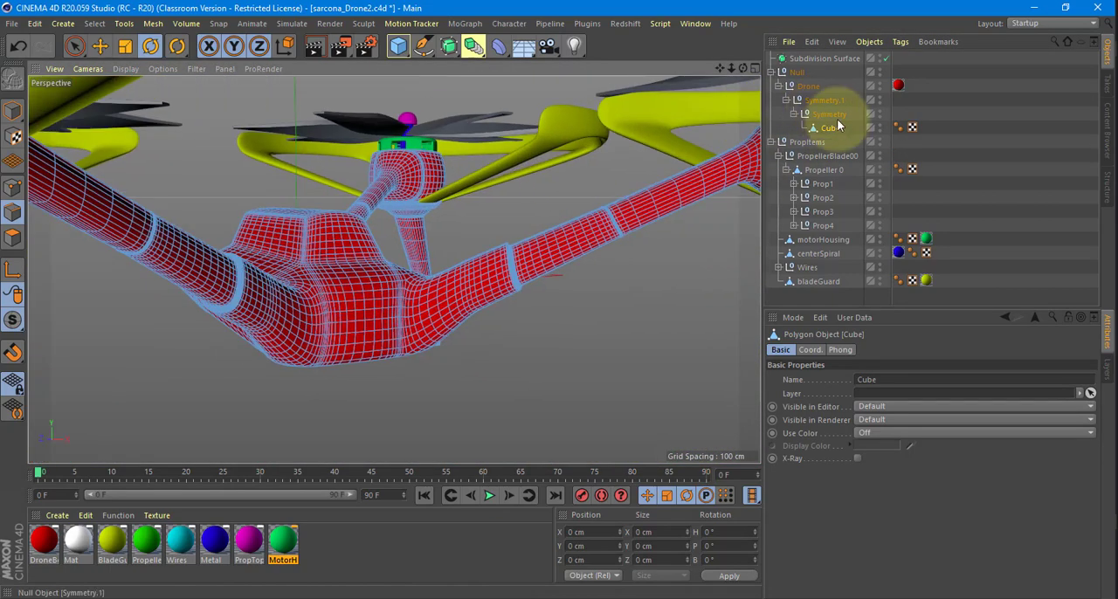
# Move the body Cube to the top level of the hierarchy and delete the leftover Subdivision Surface and Null.
pyautogui.moveTo(832, 63); pyautogui.dragTo(827, 65)
pyautogui.click(828, 59)
pyautogui.press('Delete')
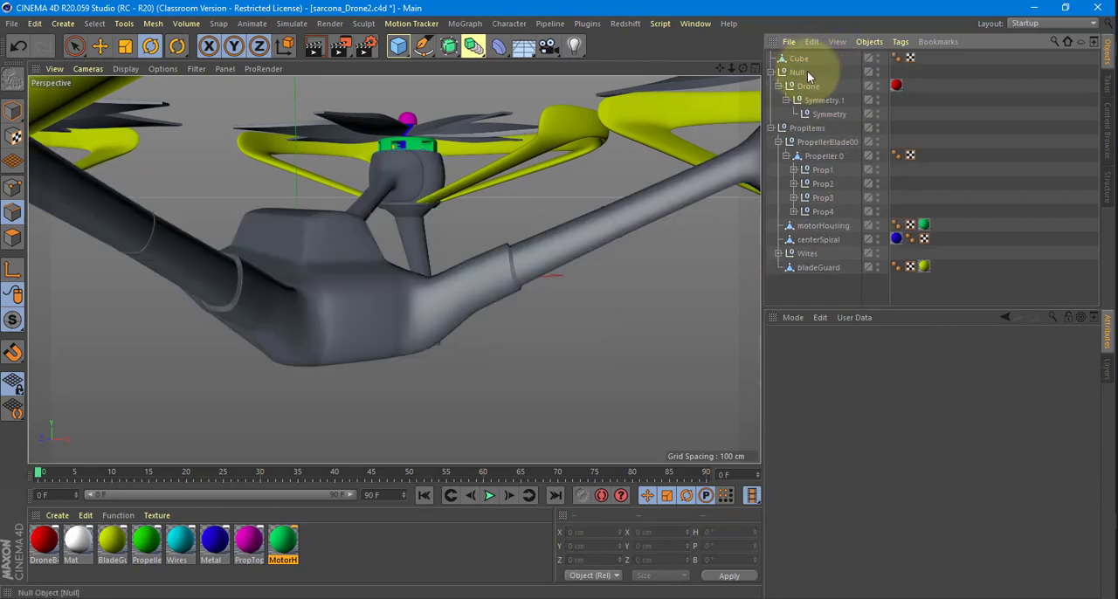
pyautogui.click(797, 73)
pyautogui.press('Delete')
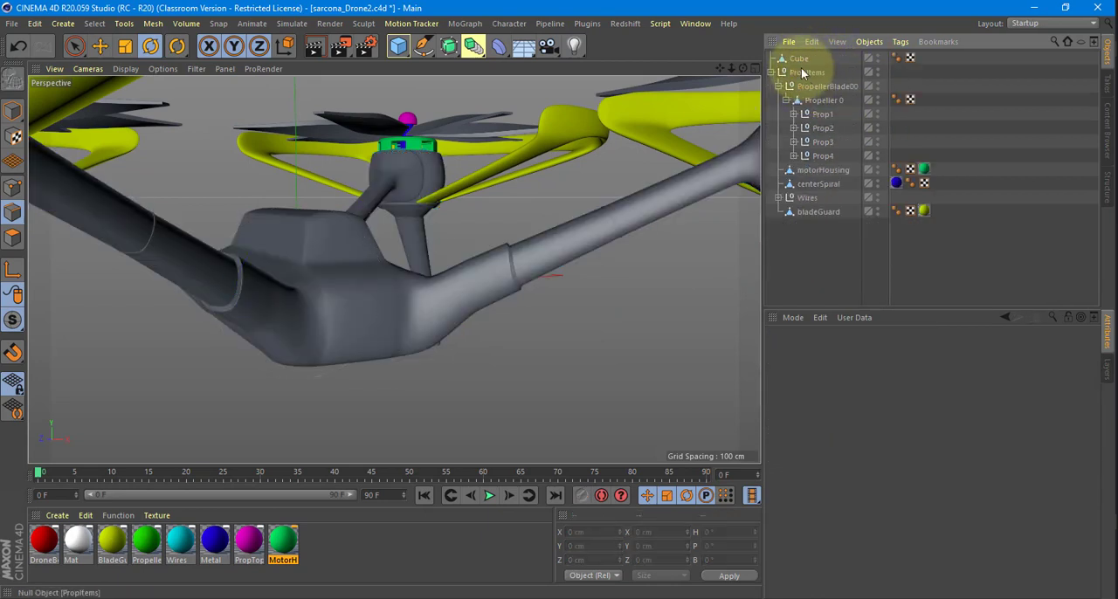
# Rename the body Cube as DroneBody.
pyautogui.click(799, 60)
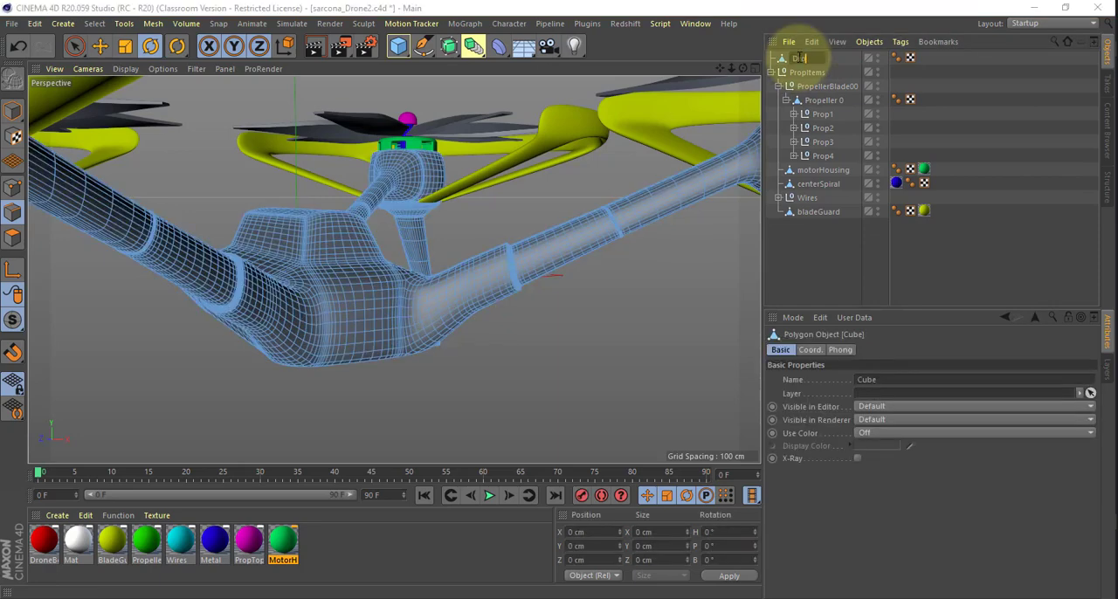
pyautogui.write('DroneBody')
pyautogui.press('Return')
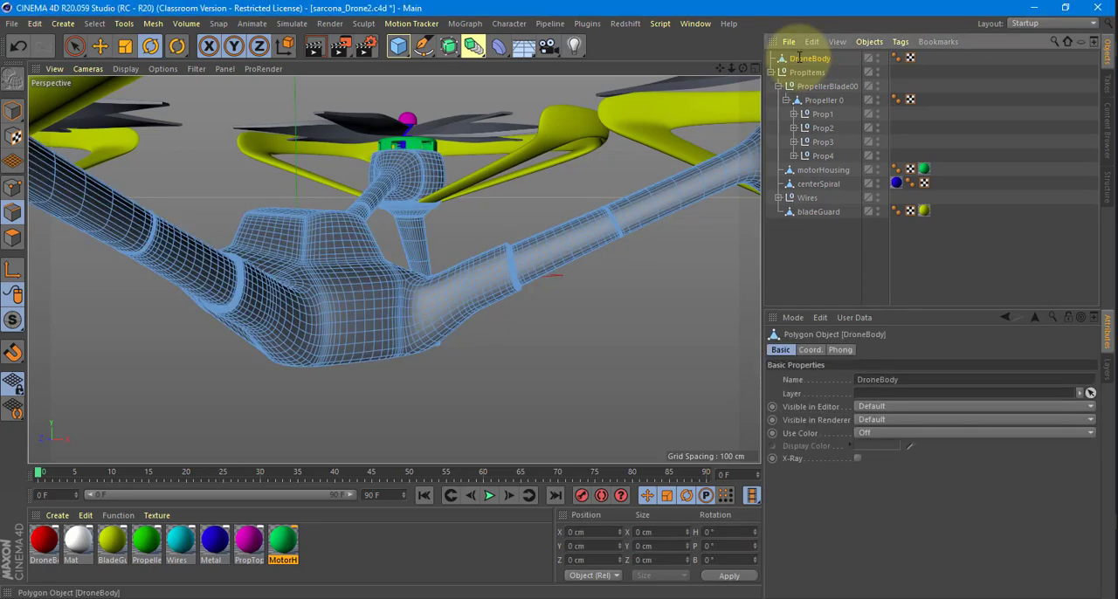
# Select a rectangular patch of polygons on the lower front of DroneBody with Live Selection in polygon mode.
pyautogui.keyDown('alt'); pyautogui.moveTo(532, 309); pyautogui.dragTo(410, 314); pyautogui.keyUp('alt')
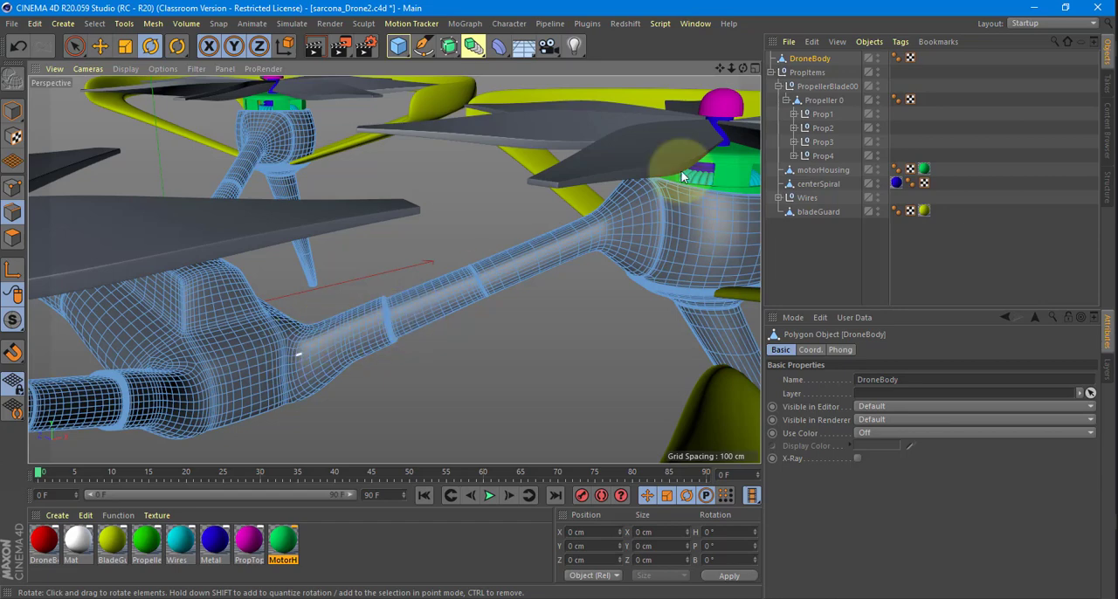
pyautogui.click(800, 61)
pyautogui.keyDown('alt'); pyautogui.moveTo(436, 303); pyautogui.dragTo(266, 254); pyautogui.keyUp('alt')
pyautogui.keyDown('alt'); pyautogui.moveTo(394, 268); pyautogui.dragTo(432, 198, button='middle'); pyautogui.keyUp('alt')
pyautogui.keyDown('alt'); pyautogui.moveTo(407, 217); pyautogui.dragTo(443, 216, button='right'); pyautogui.keyUp('alt')
pyautogui.keyDown('alt'); pyautogui.moveTo(429, 239); pyautogui.dragTo(404, 223); pyautogui.keyUp('alt')
pyautogui.moveTo(77, 47); pyautogui.dragTo(153, 90)
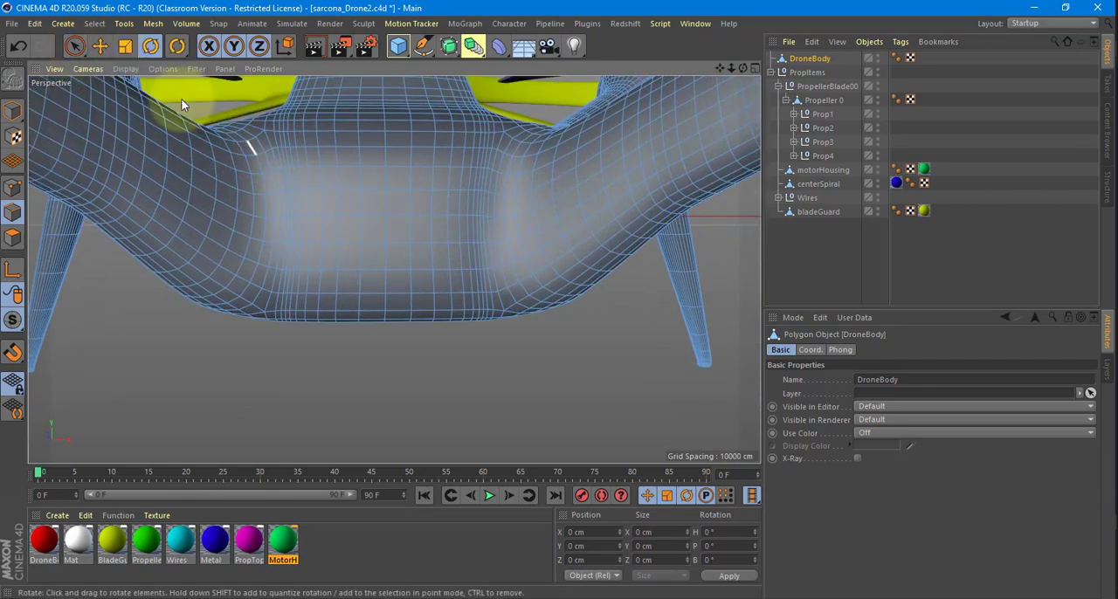
pyautogui.click(76, 47)
pyautogui.click(5, 242)
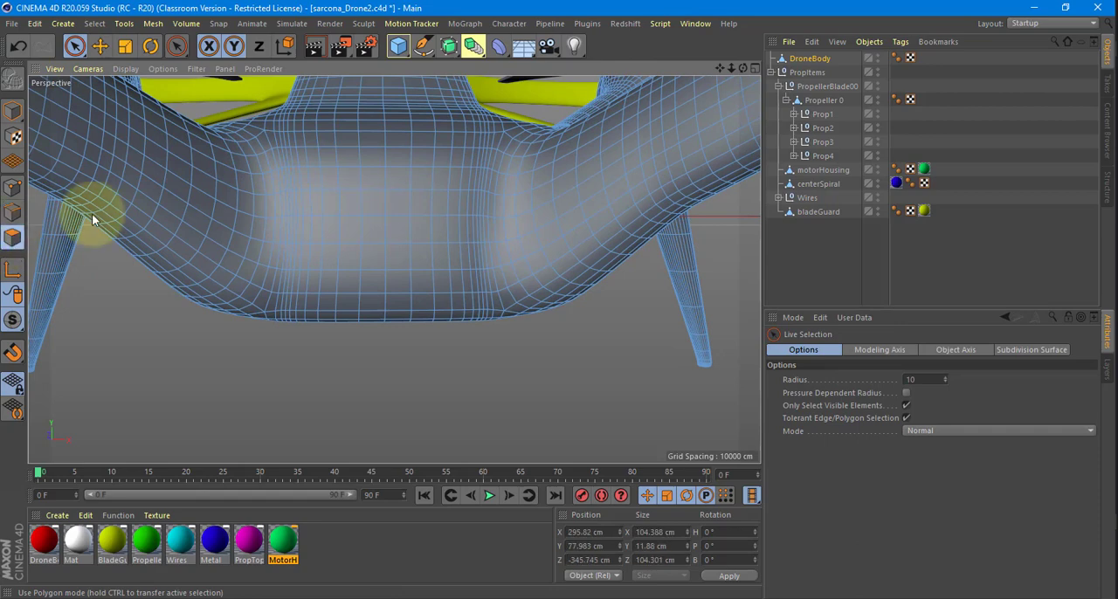
pyautogui.keyDown('alt'); pyautogui.moveTo(364, 197); pyautogui.dragTo(378, 221); pyautogui.keyUp('alt')
pyautogui.moveTo(300, 253); pyautogui.dragTo(296, 275)
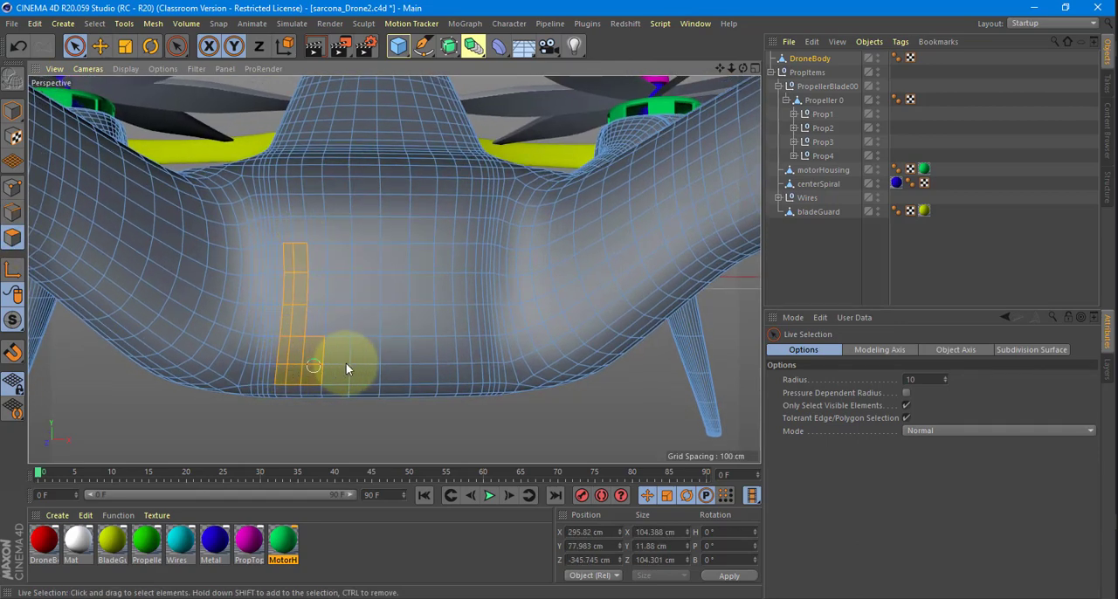
pyautogui.moveTo(442, 367); pyautogui.dragTo(475, 367)
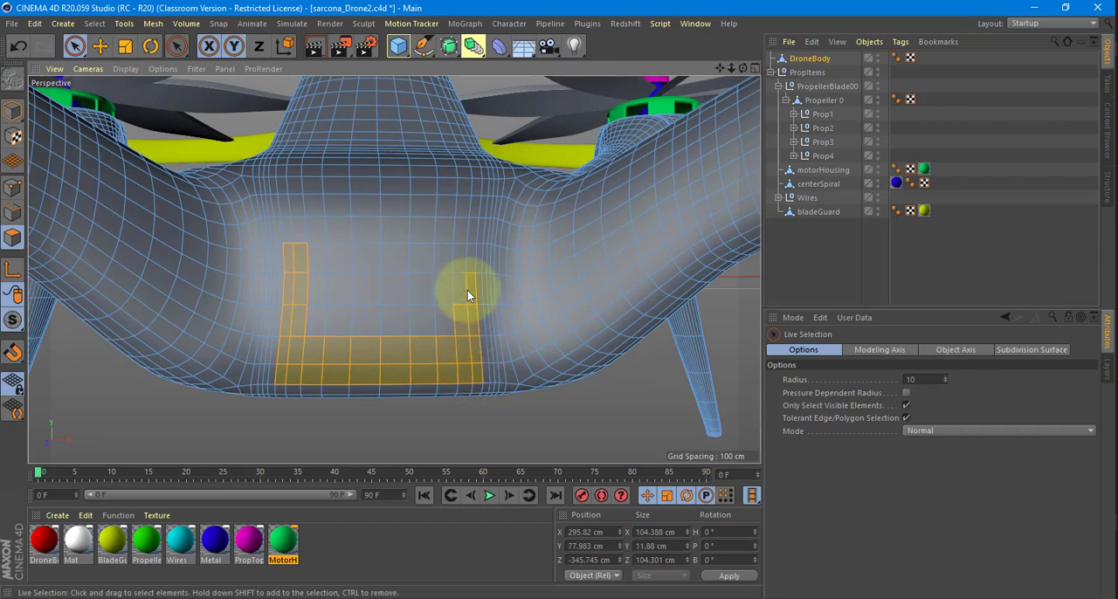
pyautogui.moveTo(444, 265)
pyautogui.mouseDown()
pyautogui.moveTo(311, 267)
pyautogui.moveTo(332, 324)
pyautogui.moveTo(434, 323)
pyautogui.mouseUp()
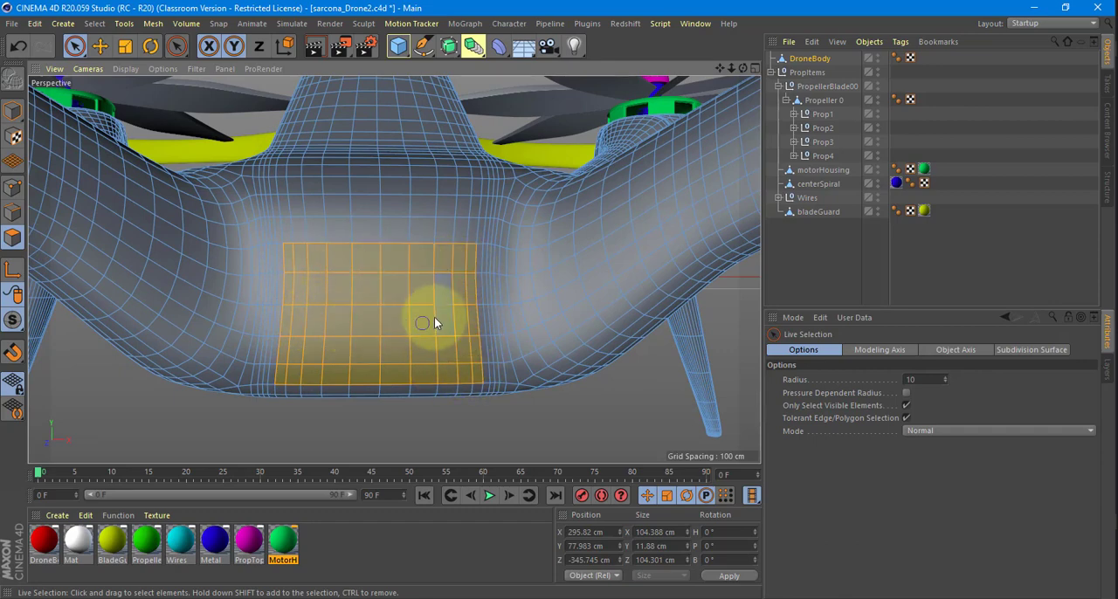
pyautogui.moveTo(438, 282); pyautogui.dragTo(437, 281)
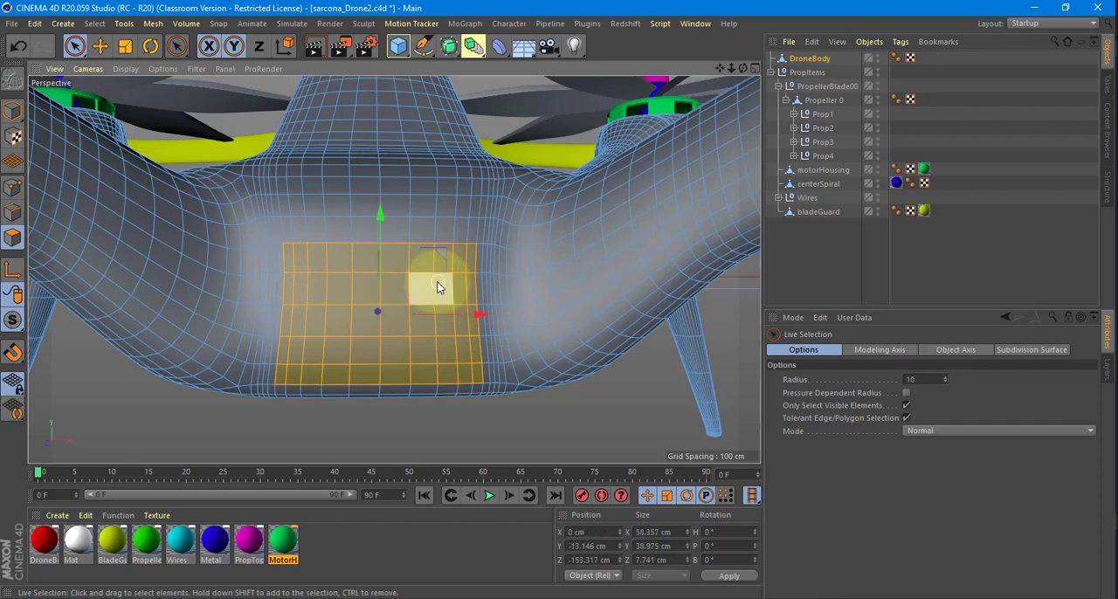
# Inset the selected front polygons with Extrude Inner at 0.8 cm and extrude them by -0.13 cm.
pyautogui.press('i')
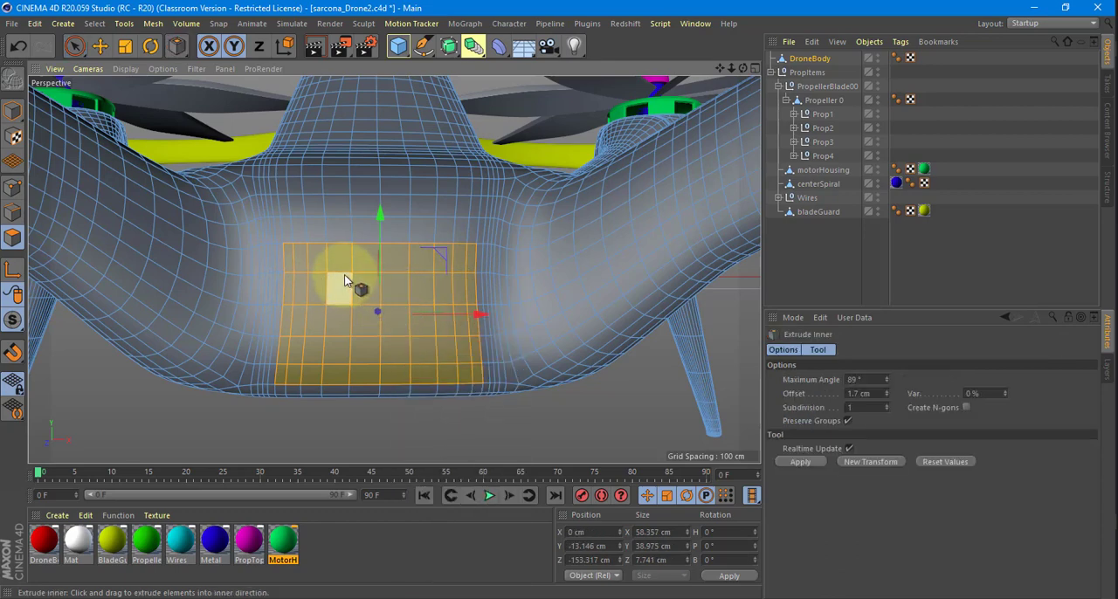
pyautogui.moveTo(344, 275); pyautogui.dragTo(556, 300)
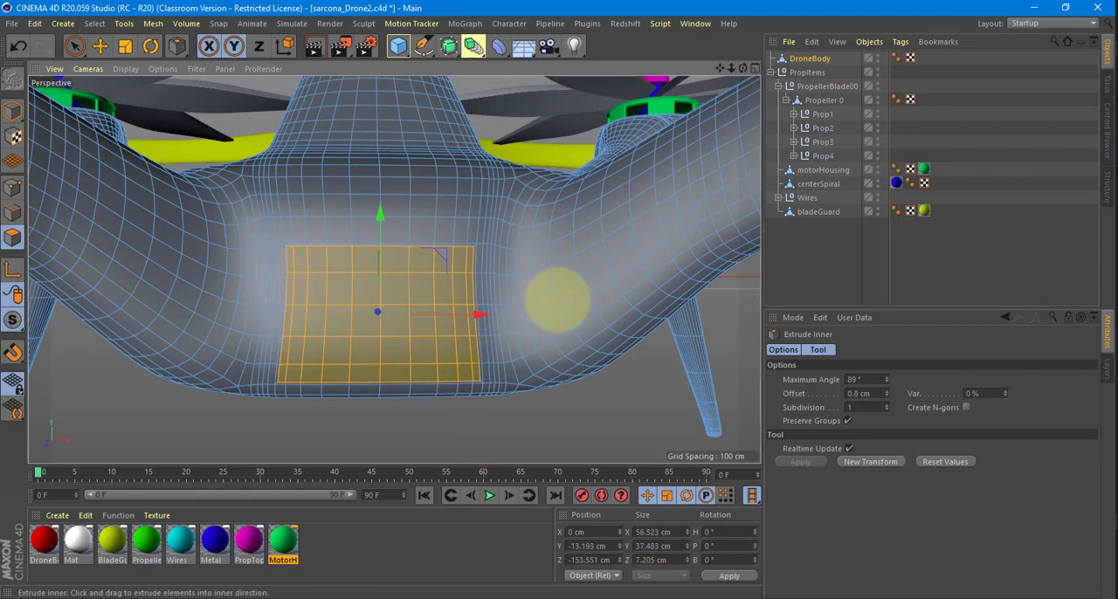
pyautogui.moveTo(265, 300); pyautogui.dragTo(1073, 352)
pyautogui.press('d')
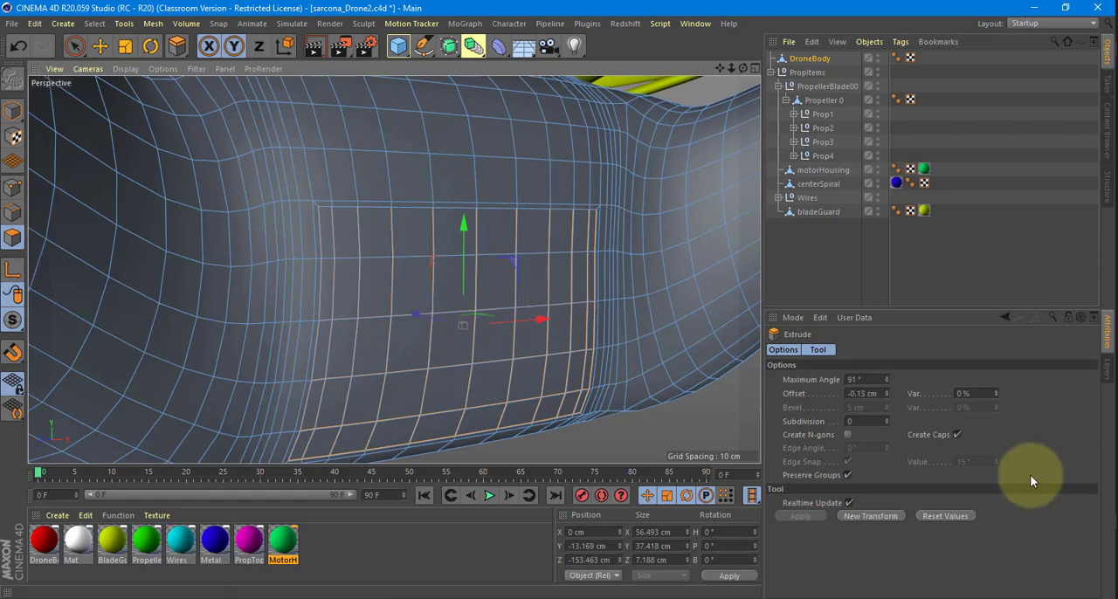
pyautogui.click(957, 435)
pyautogui.moveTo(620, 385)
pyautogui.keyDown('alt'); pyautogui.mouseDown()
pyautogui.moveTo(630, 381)
pyautogui.moveTo(610, 377)
pyautogui.mouseUp(); pyautogui.keyUp('alt')
# Inset the front panel polygons again with Extrude Inner at 0.24 cm and extrude them by 0.47 cm.
pyautogui.rightClick(370, 375)
pyautogui.click(368, 338)
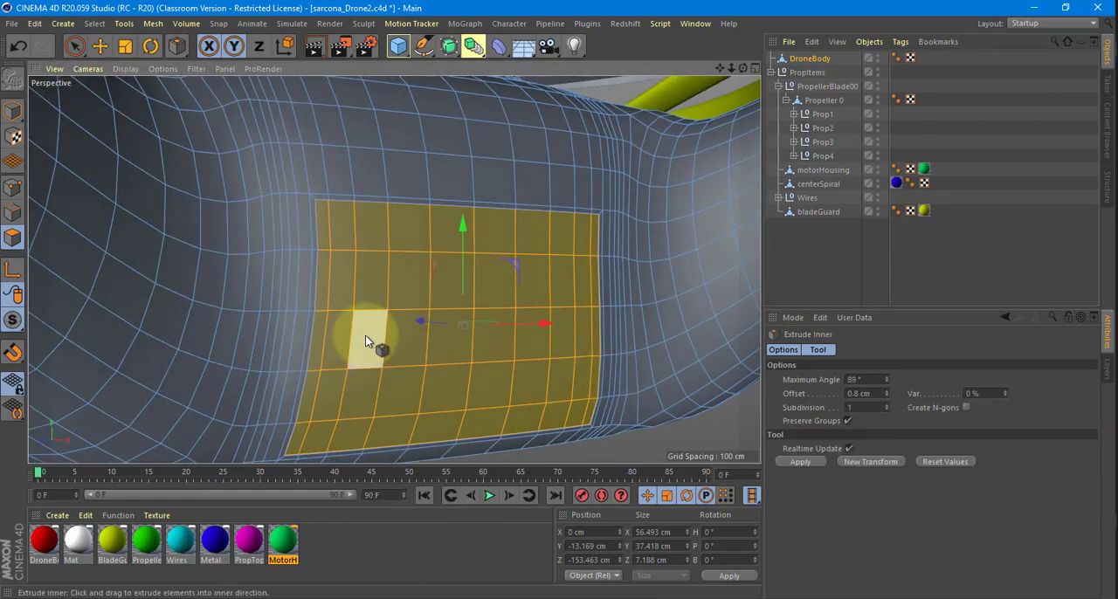
pyautogui.moveTo(557, 299); pyautogui.dragTo(557, 300)
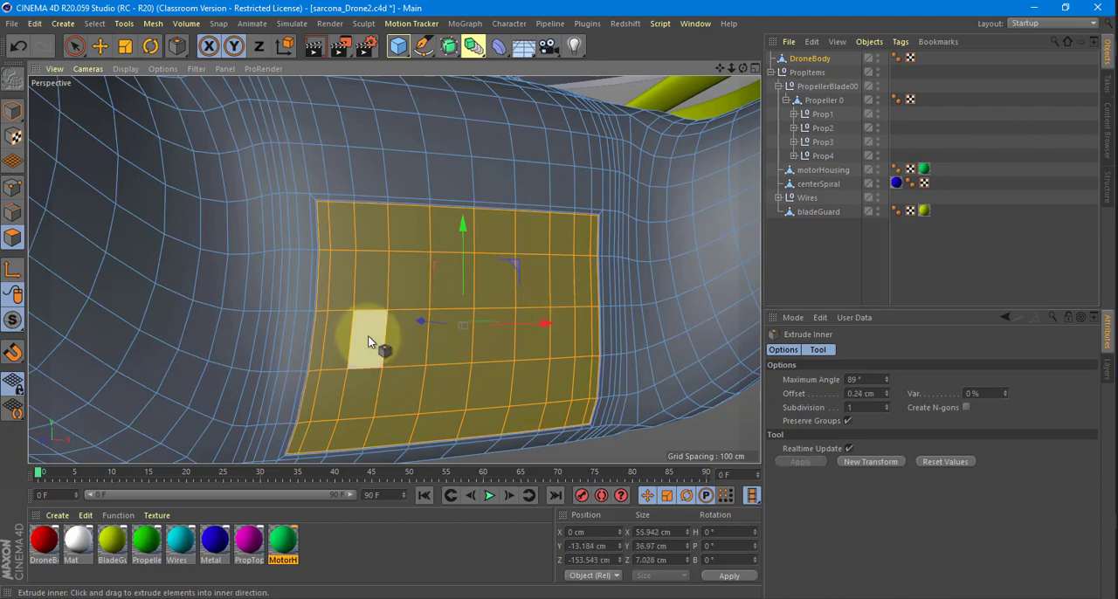
pyautogui.press('d')
pyautogui.moveTo(367, 336); pyautogui.dragTo(557, 300)
# Switch to model mode and examine the extruded panel seam on the front of DroneBody.
pyautogui.click(14, 110)
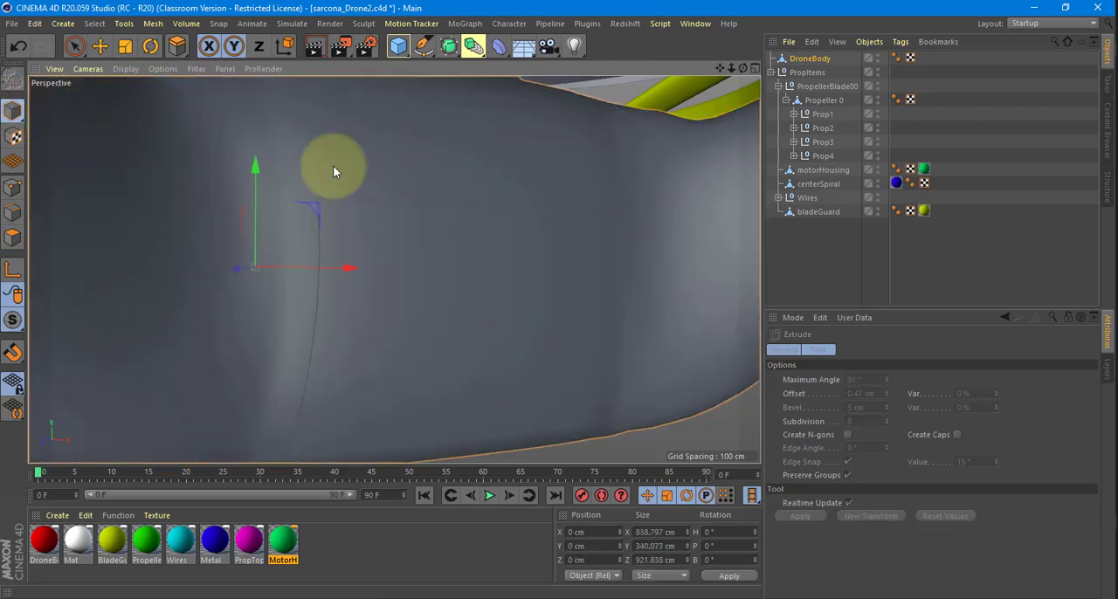
pyautogui.keyDown('alt'); pyautogui.moveTo(586, 272); pyautogui.dragTo(532, 247, button='right'); pyautogui.keyUp('alt')
pyautogui.keyDown('alt'); pyautogui.moveTo(533, 247); pyautogui.dragTo(496, 279); pyautogui.keyUp('alt')
pyautogui.keyDown('alt'); pyautogui.moveTo(496, 279); pyautogui.dragTo(572, 286, button='right'); pyautogui.keyUp('alt')
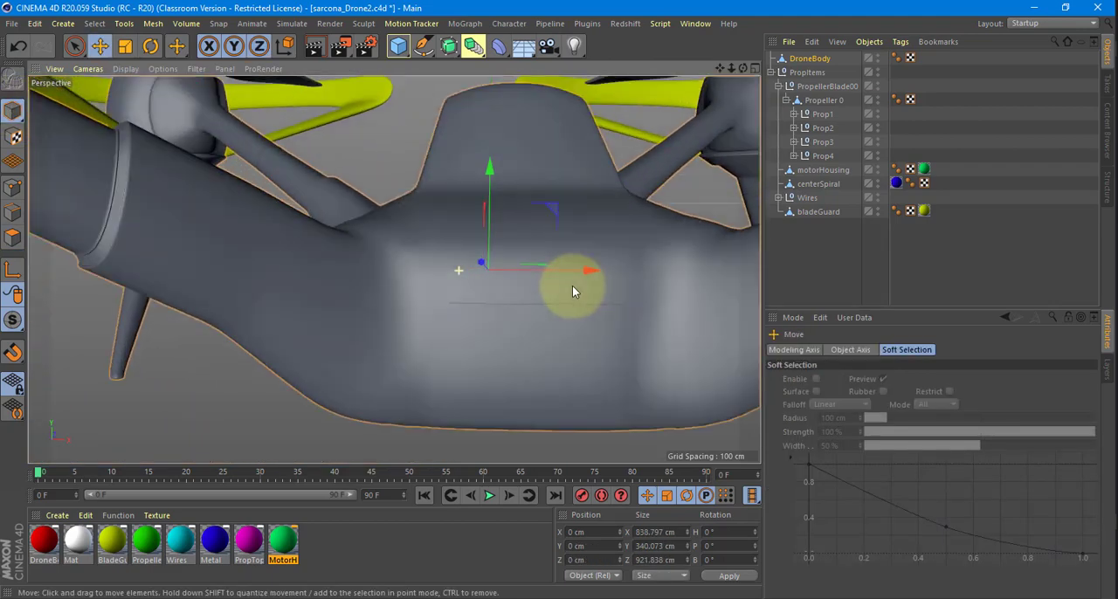
pyautogui.keyDown('alt'); pyautogui.moveTo(572, 285); pyautogui.dragTo(532, 259); pyautogui.keyUp('alt')
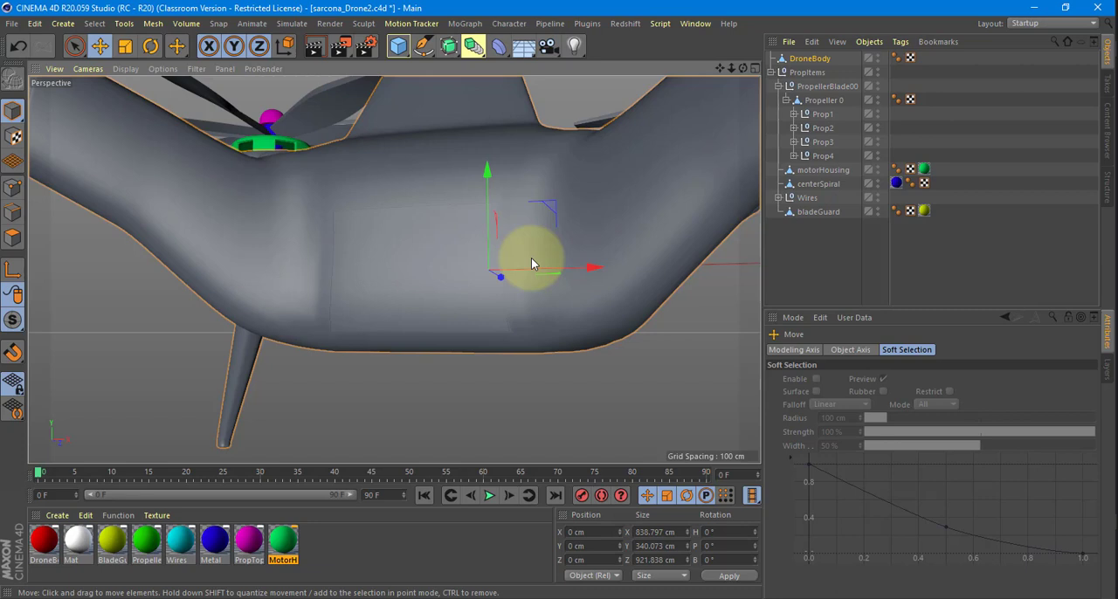
# In polygon mode, select one polygon near each end of the long rounded side of DroneBody.
pyautogui.keyDown('alt'); pyautogui.moveTo(403, 207); pyautogui.dragTo(192, 187); pyautogui.keyUp('alt')
pyautogui.click(12, 237)
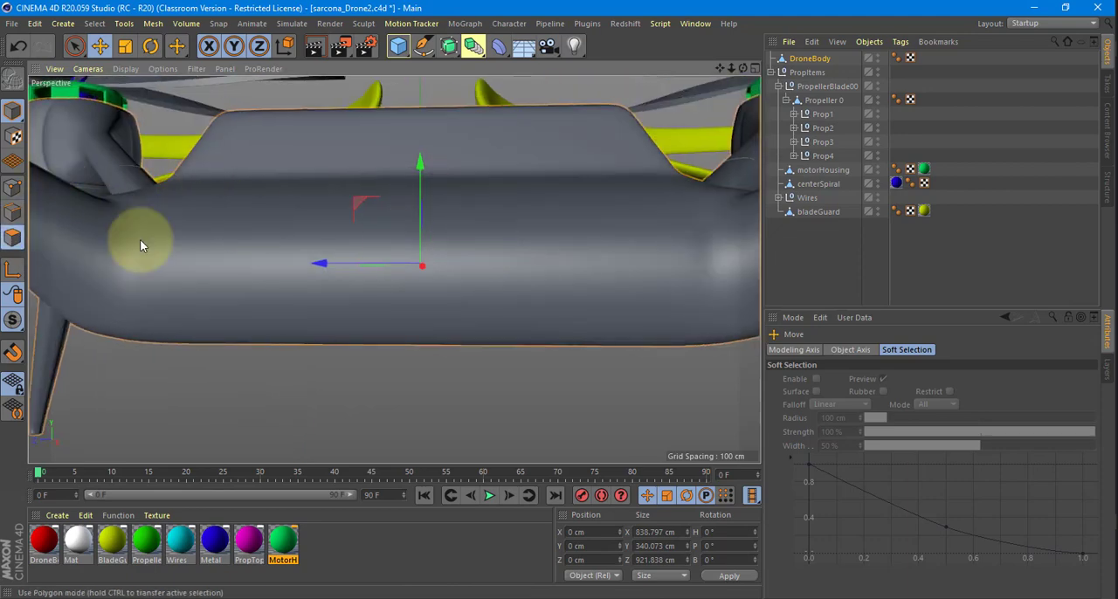
pyautogui.keyDown('alt'); pyautogui.moveTo(350, 249); pyautogui.dragTo(200, 305); pyautogui.keyUp('alt')
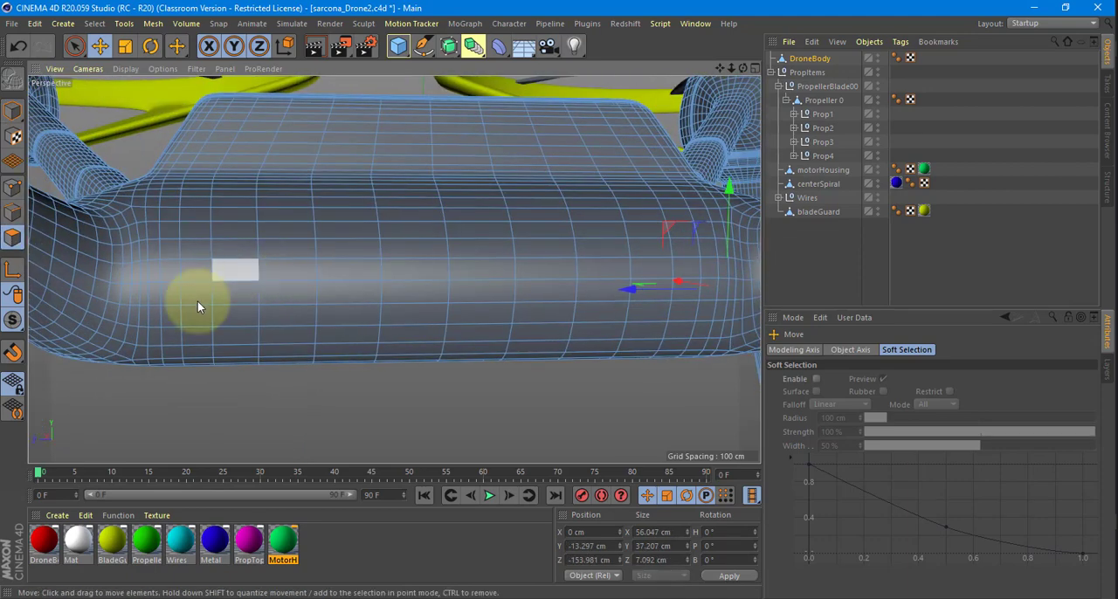
pyautogui.click(291, 273)
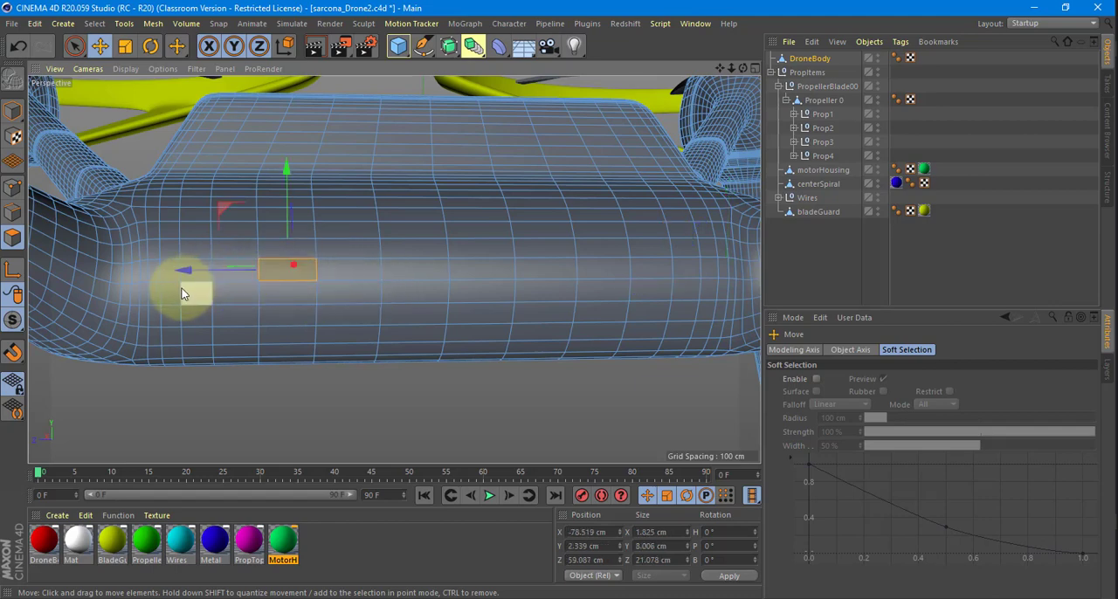
pyautogui.keyDown('alt'); pyautogui.moveTo(198, 300); pyautogui.dragTo(607, 291); pyautogui.keyUp('alt')
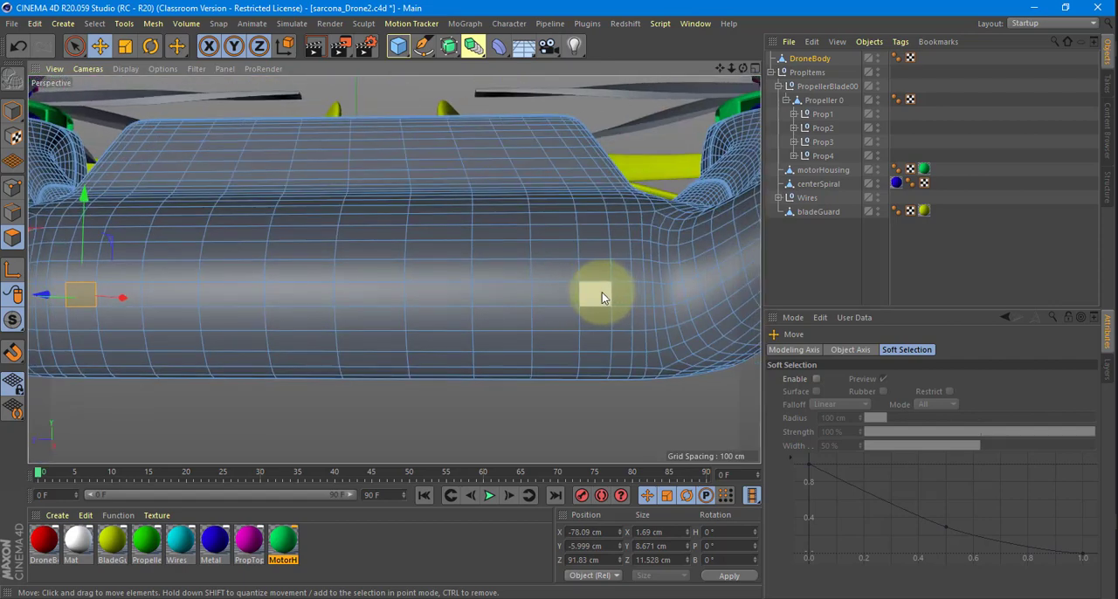
pyautogui.keyDown('shift'); pyautogui.click(602, 292); pyautogui.keyUp('shift')
pyautogui.keyDown('alt'); pyautogui.moveTo(546, 314); pyautogui.dragTo(610, 309); pyautogui.keyUp('alt')
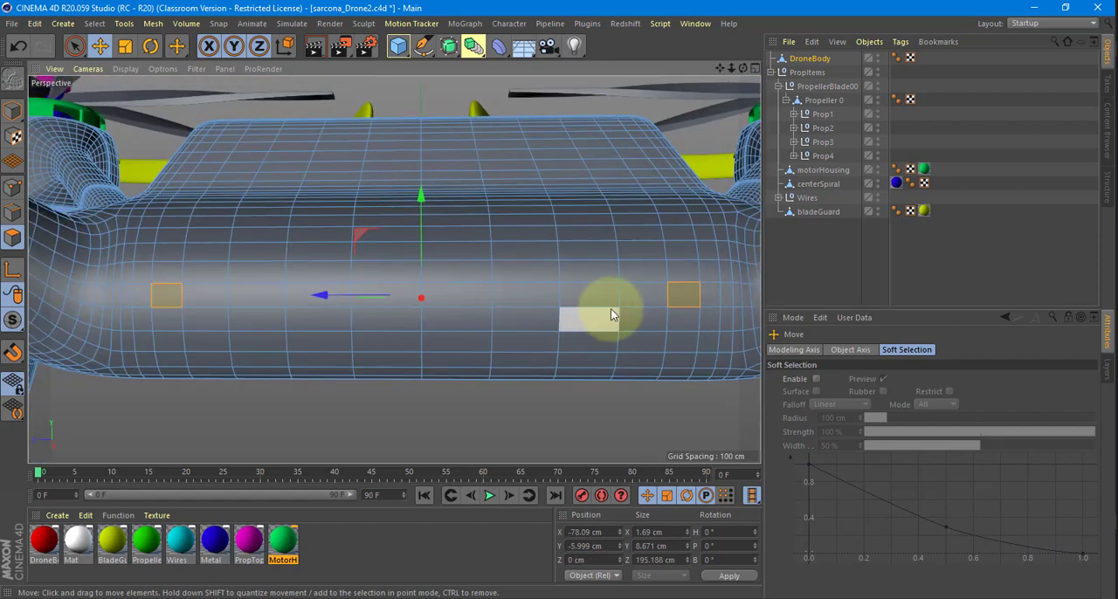
# Inset the two selected side polygons with Extrude Inner and extrude them inward by -2.6 cm.
pyautogui.rightClick(674, 292)
pyautogui.press('i')
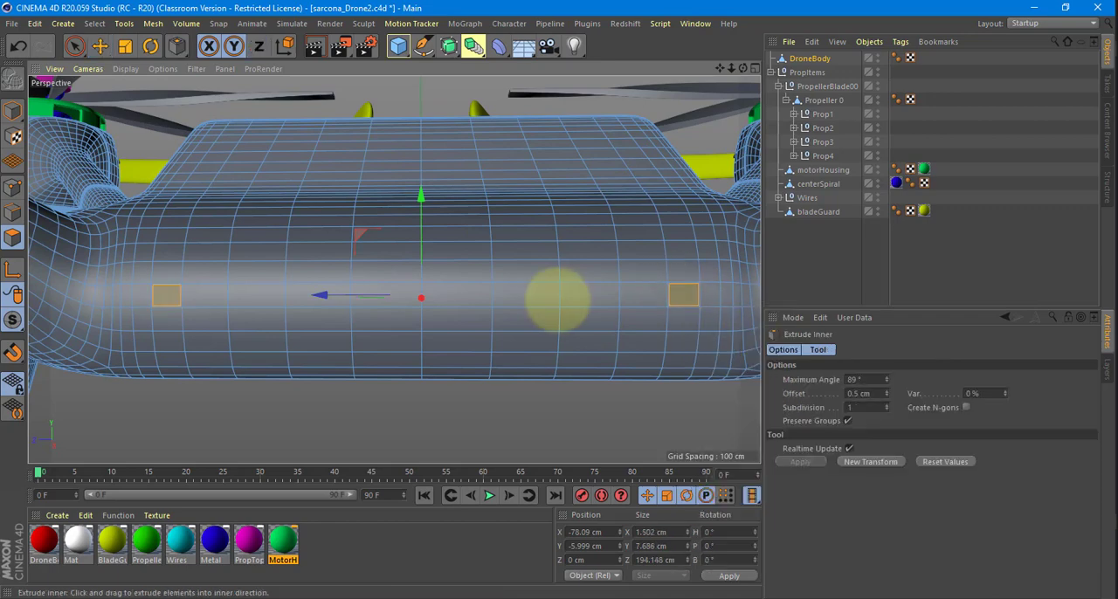
pyautogui.press('d')
pyautogui.moveTo(686, 292); pyautogui.dragTo(587, 282)
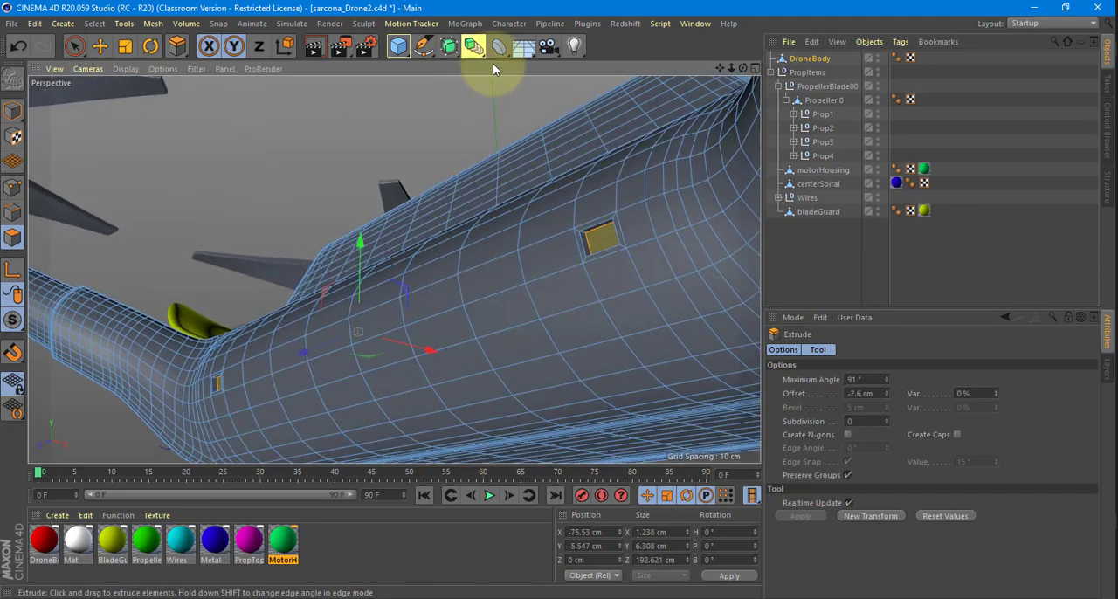
# Place DroneBody under a new Subdivision Surface and examine the two smoothed side recesses.
pyautogui.keyDown('alt'); pyautogui.click(450, 52); pyautogui.keyUp('alt')
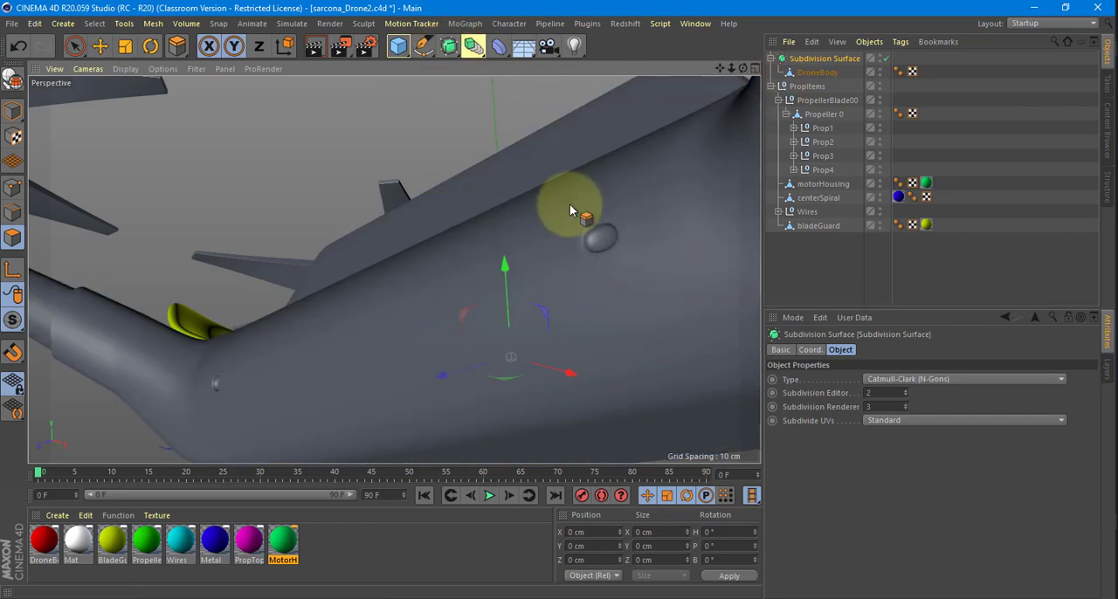
pyautogui.keyDown('alt'); pyautogui.moveTo(570, 203); pyautogui.dragTo(588, 232); pyautogui.keyUp('alt')
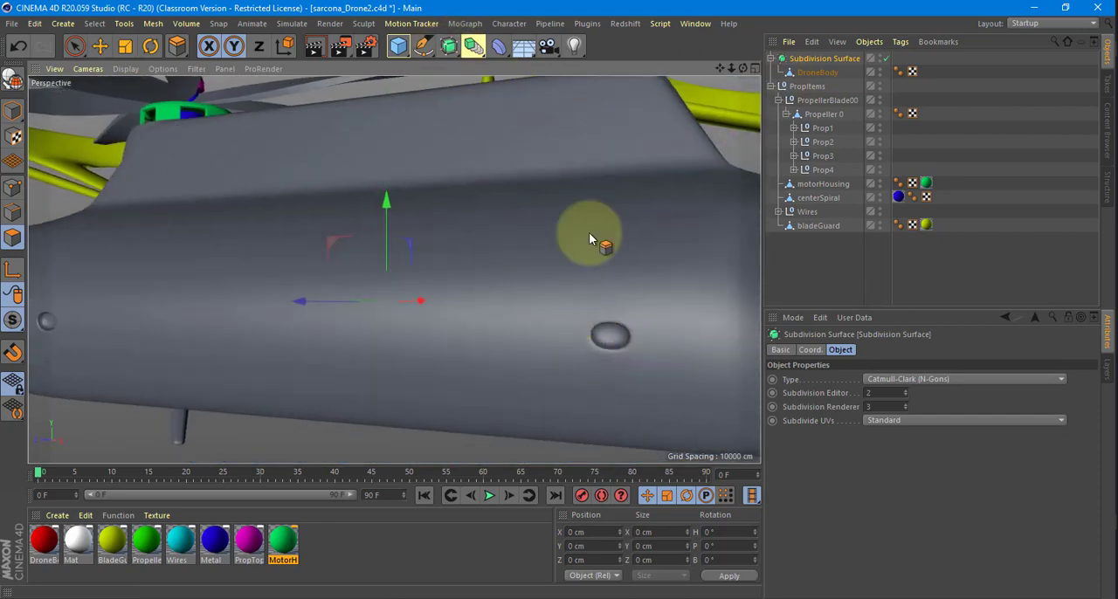
pyautogui.keyDown('alt'); pyautogui.moveTo(666, 286); pyautogui.dragTo(654, 277); pyautogui.keyUp('alt')
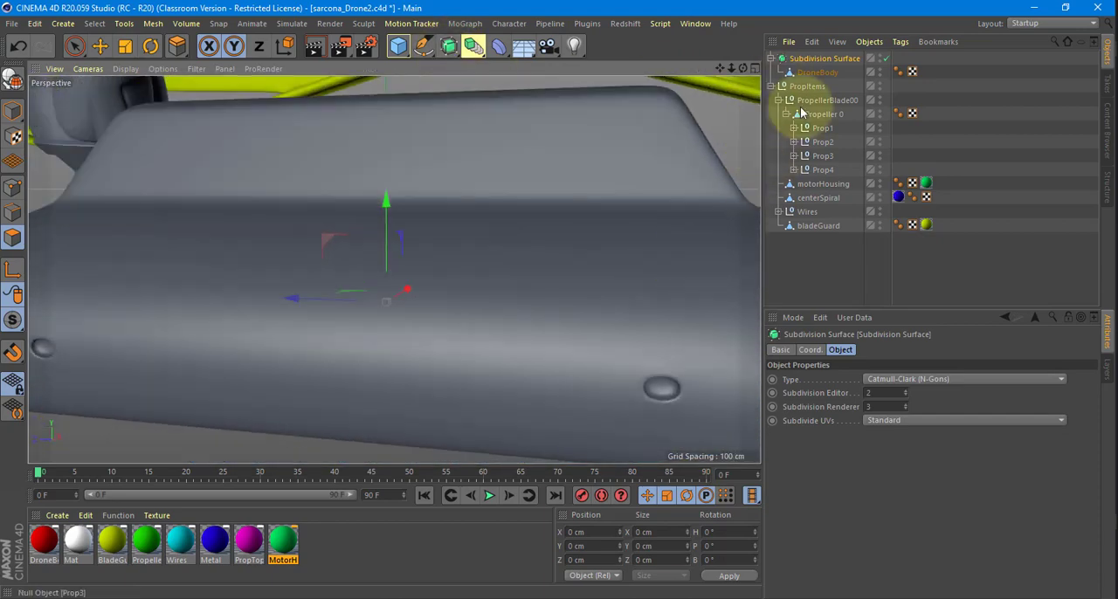
# Disable the Subdivision Surface and put DroneBody in edge mode, close up on one of the side recesses.
pyautogui.click(886, 58)
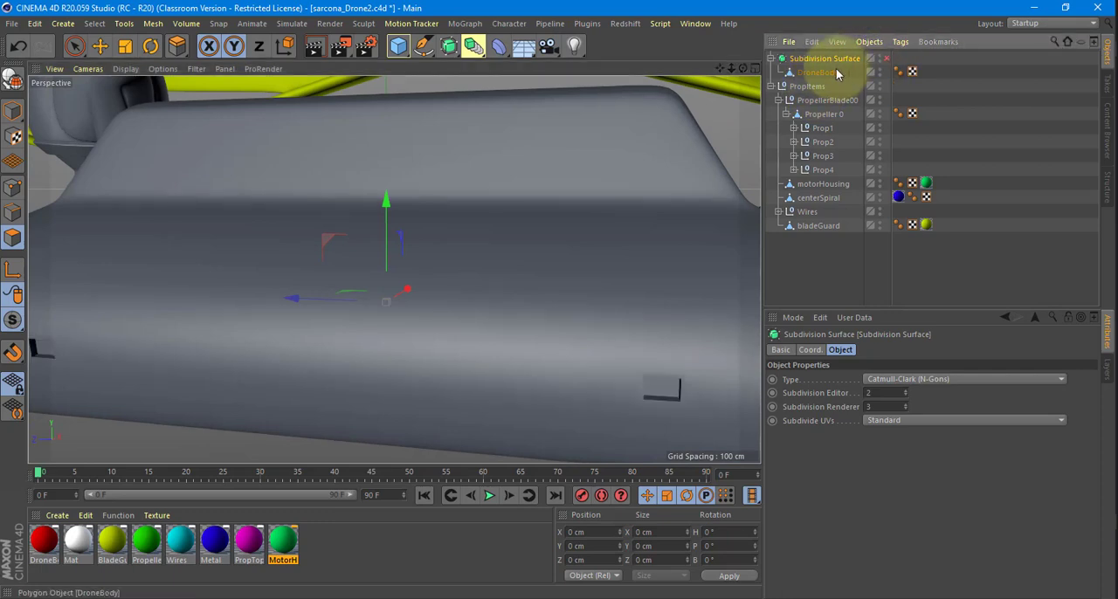
pyautogui.click(821, 73)
pyautogui.keyDown('alt'); pyautogui.moveTo(625, 332); pyautogui.dragTo(510, 301); pyautogui.keyUp('alt')
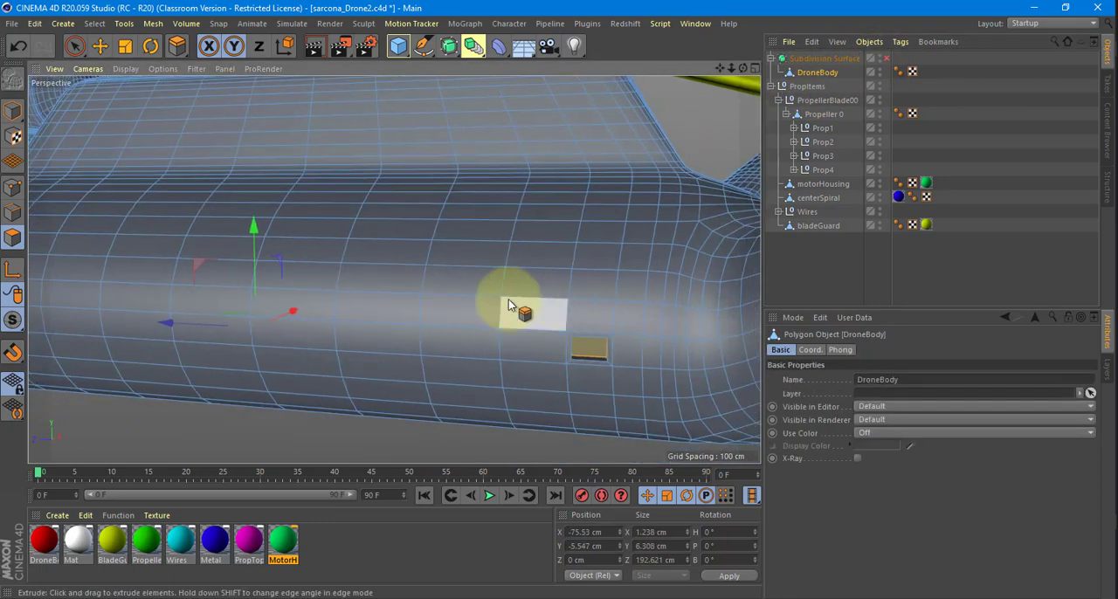
pyautogui.click(12, 189)
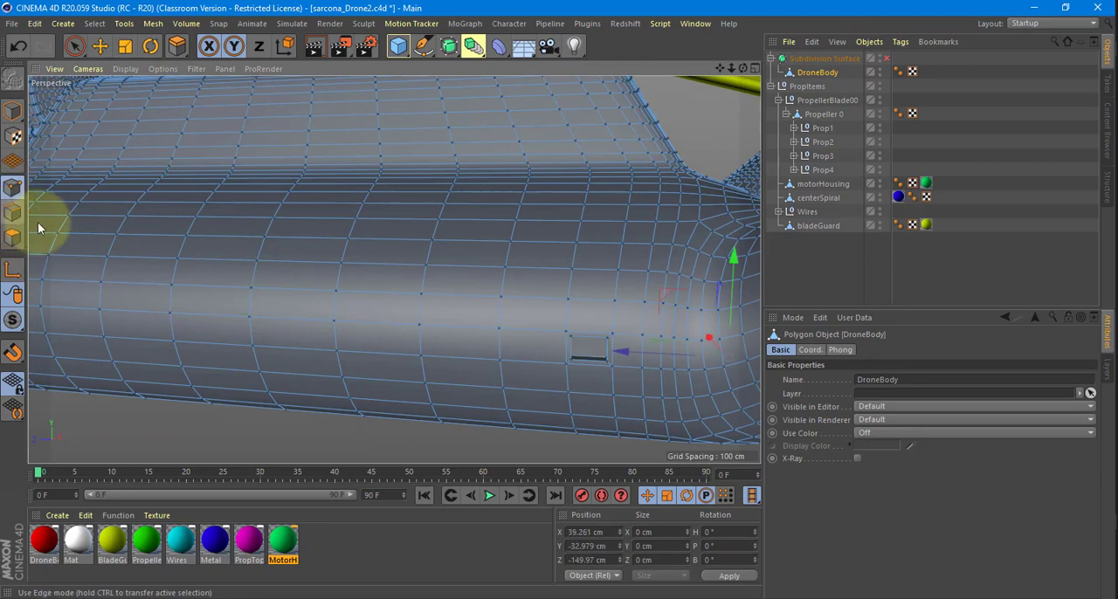
pyautogui.keyDown('alt'); pyautogui.moveTo(594, 346); pyautogui.dragTo(489, 368); pyautogui.keyUp('alt')
pyautogui.keyDown('alt'); pyautogui.moveTo(489, 369); pyautogui.dragTo(551, 333, button='right'); pyautogui.keyUp('alt')
pyautogui.keyDown('alt'); pyautogui.moveTo(550, 334); pyautogui.dragTo(506, 354, button='middle'); pyautogui.keyUp('alt')
pyautogui.keyDown('alt'); pyautogui.moveTo(506, 354); pyautogui.dragTo(468, 348); pyautogui.keyUp('alt')
# Select the three vertical edges on one side of the recess and shift them along Z to narrow it.
pyautogui.click(191, 300)
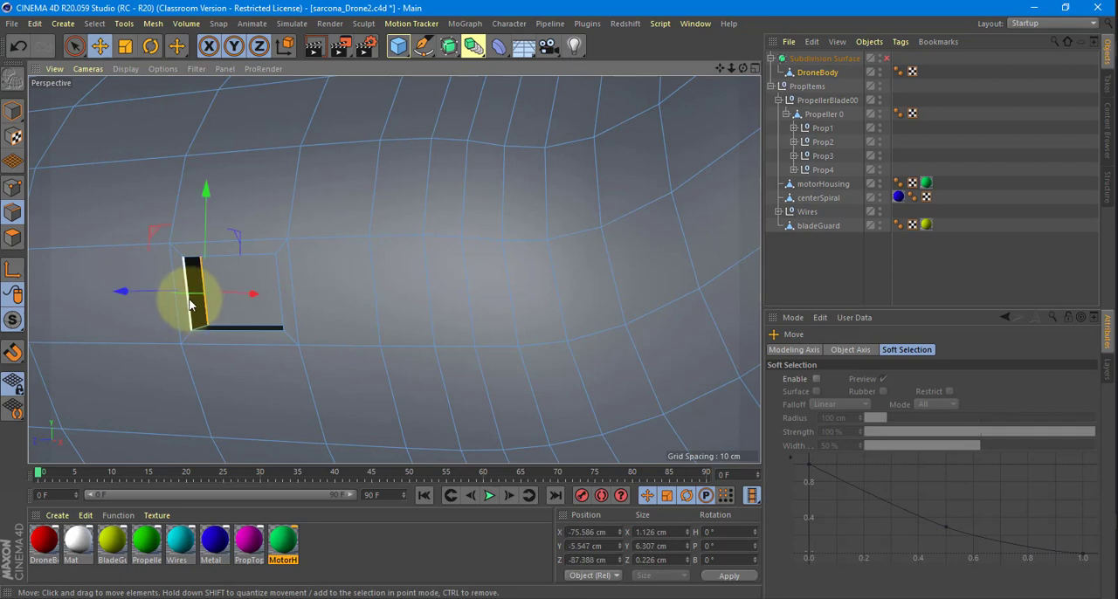
pyautogui.keyDown('shift'); pyautogui.click(189, 302); pyautogui.keyUp('shift')
pyautogui.keyDown('shift'); pyautogui.click(178, 304); pyautogui.keyUp('shift')
pyautogui.keyDown('alt'); pyautogui.moveTo(244, 323); pyautogui.dragTo(209, 323); pyautogui.keyUp('alt')
pyautogui.moveTo(146, 293); pyautogui.dragTo(171, 297)
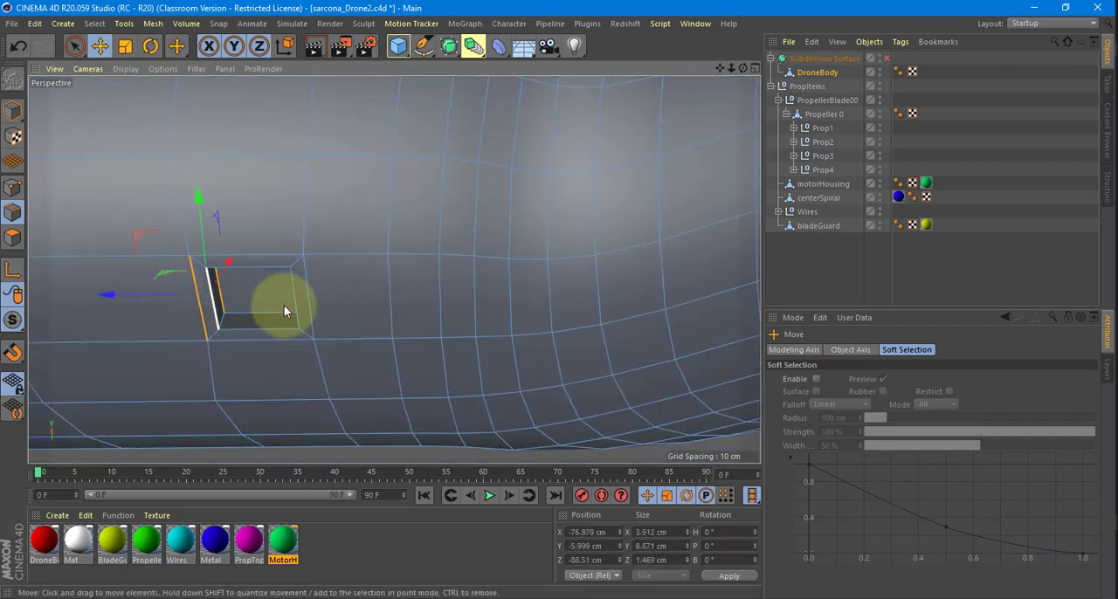
# Narrow the recess at the opposite end by shifting its three vertical edges along Z, and re-enable the Subdivision Surface.
pyautogui.keyDown('alt'); pyautogui.moveTo(283, 309); pyautogui.dragTo(379, 310); pyautogui.keyUp('alt')
pyautogui.click(400, 333)
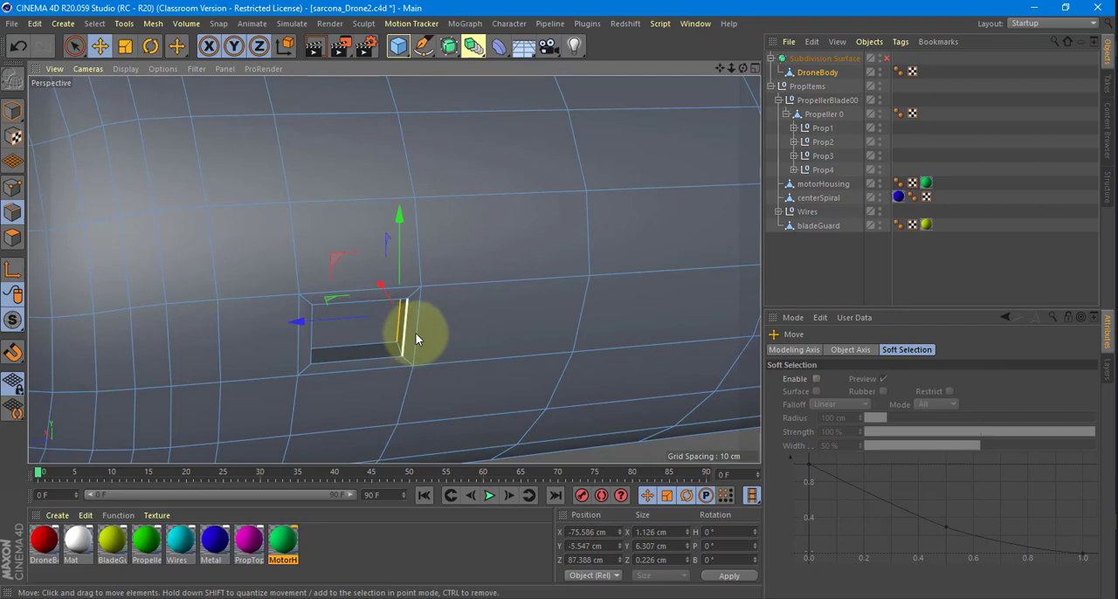
pyautogui.keyDown('shift'); pyautogui.click(408, 334); pyautogui.keyUp('shift')
pyautogui.keyDown('shift'); pyautogui.click(417, 333); pyautogui.keyUp('shift')
pyautogui.moveTo(357, 327); pyautogui.dragTo(350, 327)
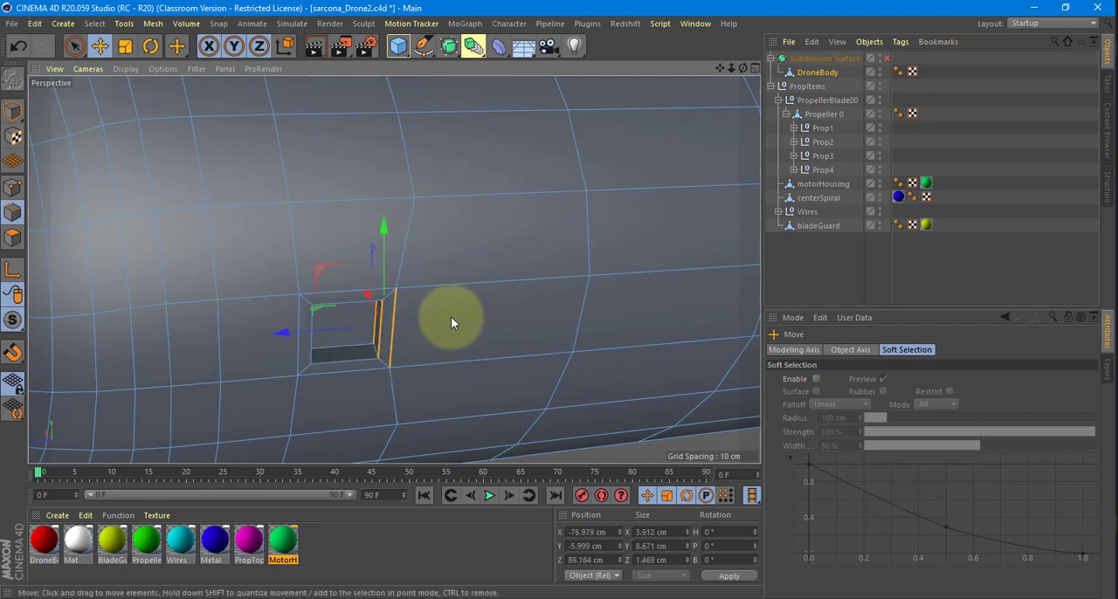
pyautogui.press('q')
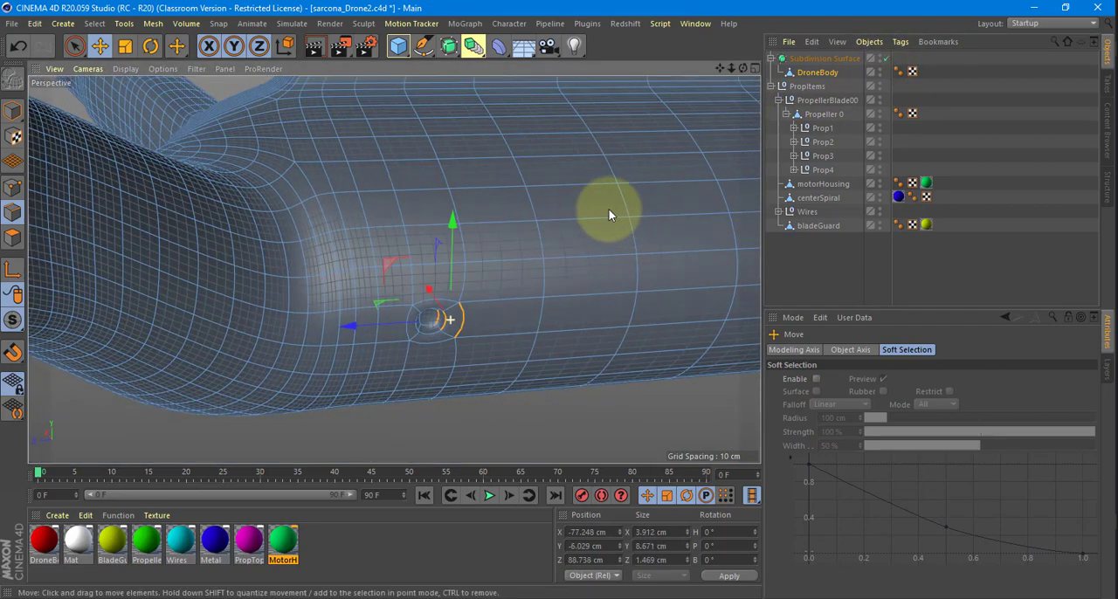
pyautogui.keyDown('alt'); pyautogui.moveTo(609, 209); pyautogui.dragTo(402, 283); pyautogui.keyUp('alt')
pyautogui.scroll(-6, 610, 238)
# Turn off the subdivision and select a long rectangular patch of polygons on the drone arm with Live Selection.
pyautogui.click(13, 237)
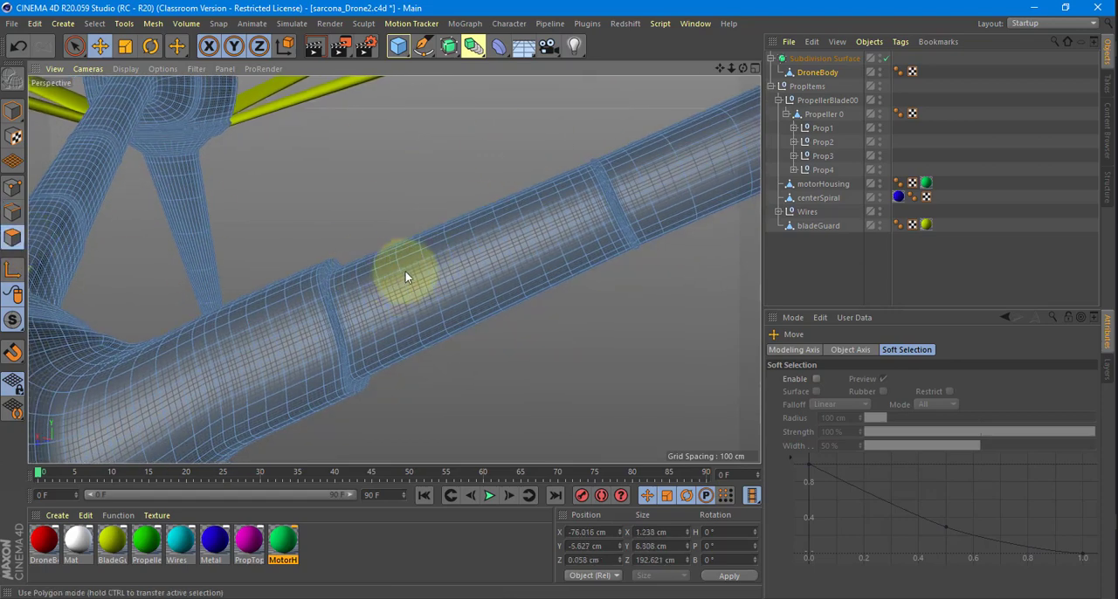
pyautogui.press('9')
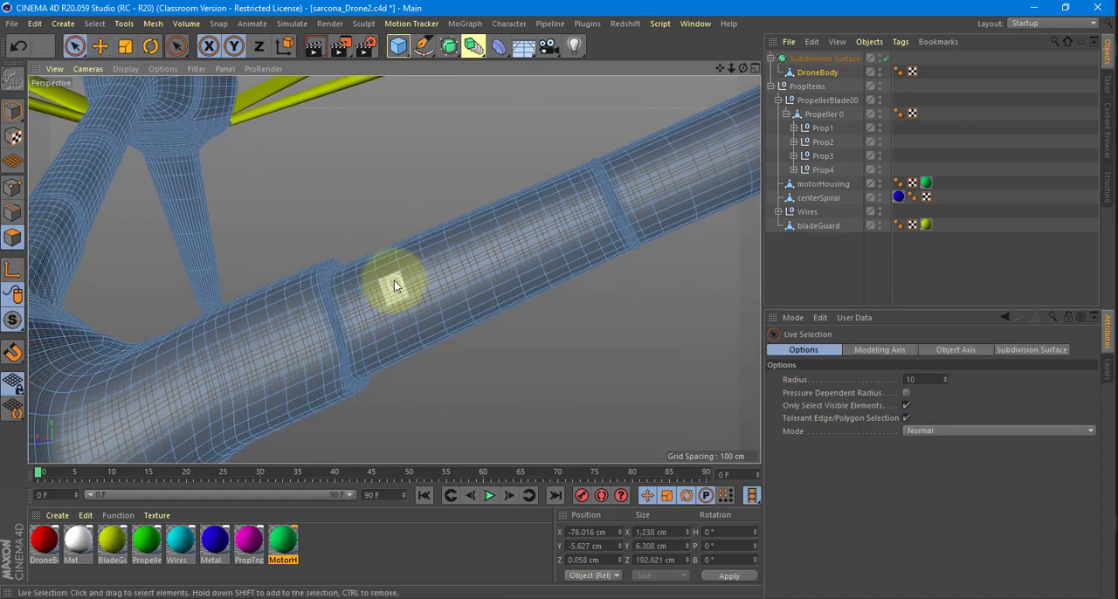
pyautogui.click(886, 58)
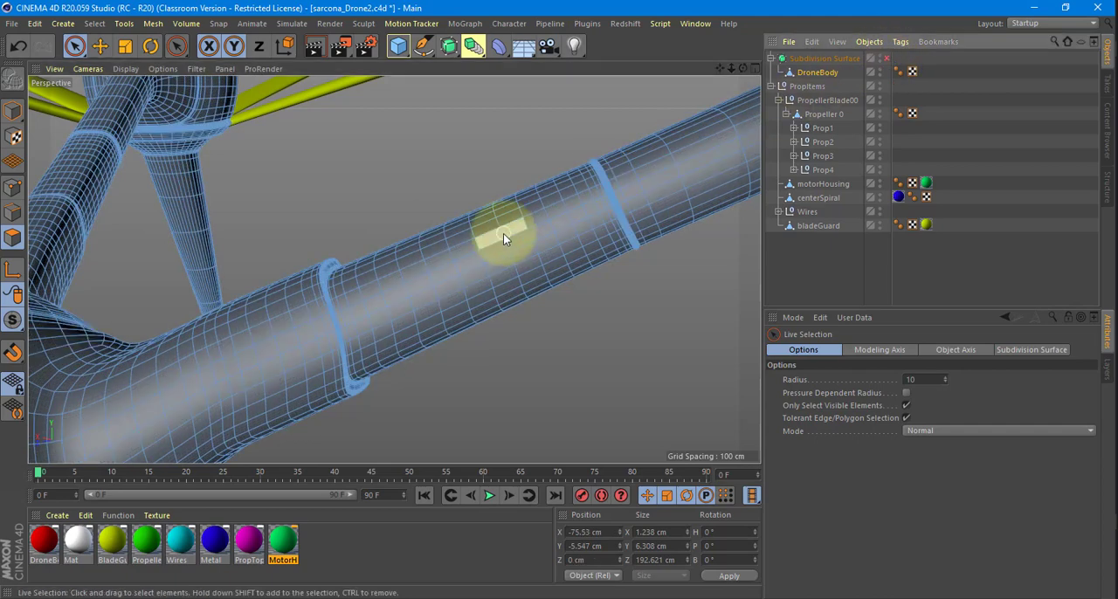
pyautogui.moveTo(396, 287); pyautogui.dragTo(400, 311)
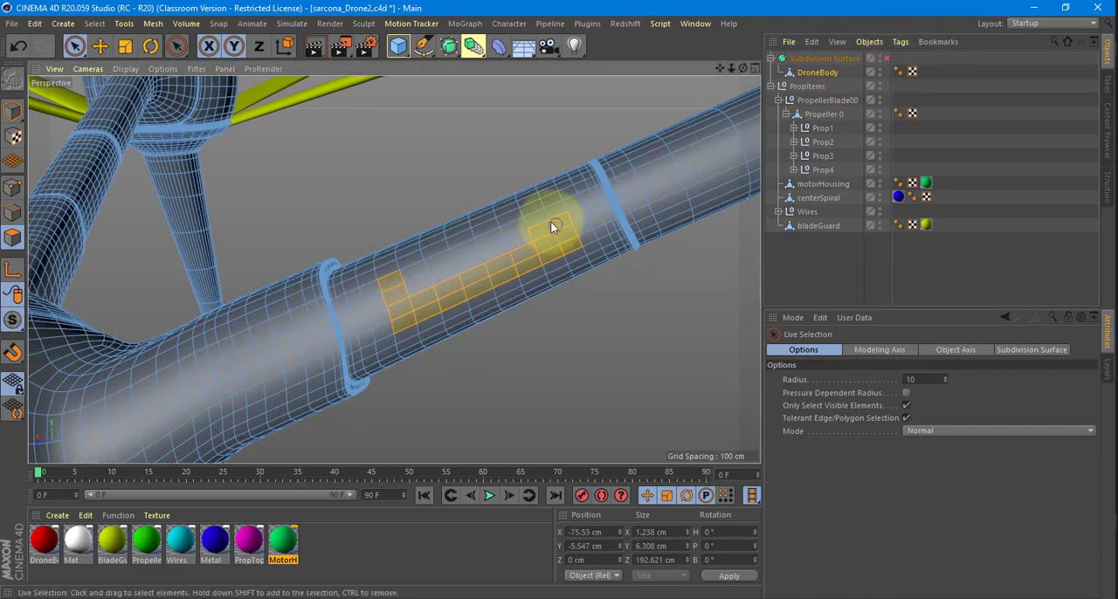
pyautogui.moveTo(462, 271); pyautogui.dragTo(488, 218)
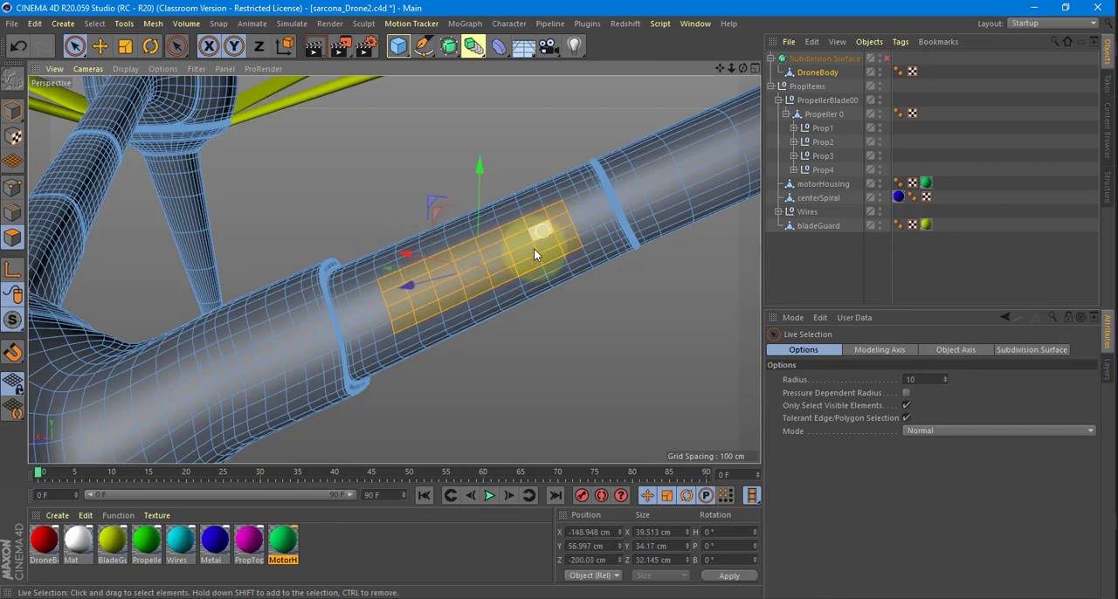
# Inset the arm patch with Extrude Inner and extrude the resulting panel.
pyautogui.press('m')
pyautogui.press('w')
pyautogui.moveTo(557, 302); pyautogui.dragTo(483, 279)
pyautogui.press('m')
pyautogui.press('t')
pyautogui.press('e')
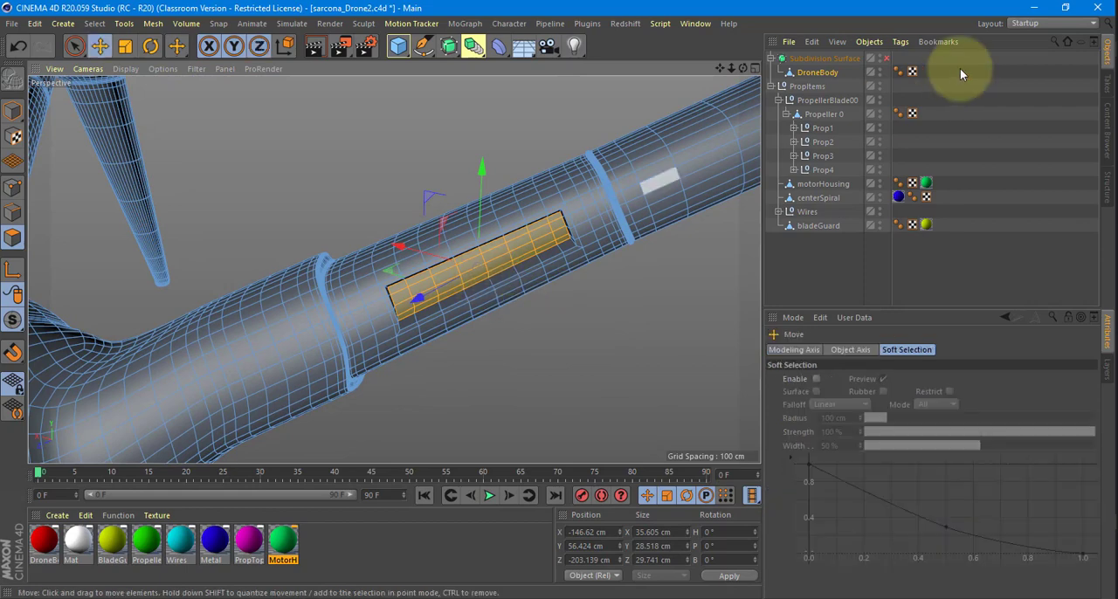
# Re-enable the Subdivision Surface, return to model mode with nothing selected, and examine the arm panel.
pyautogui.click(886, 59)
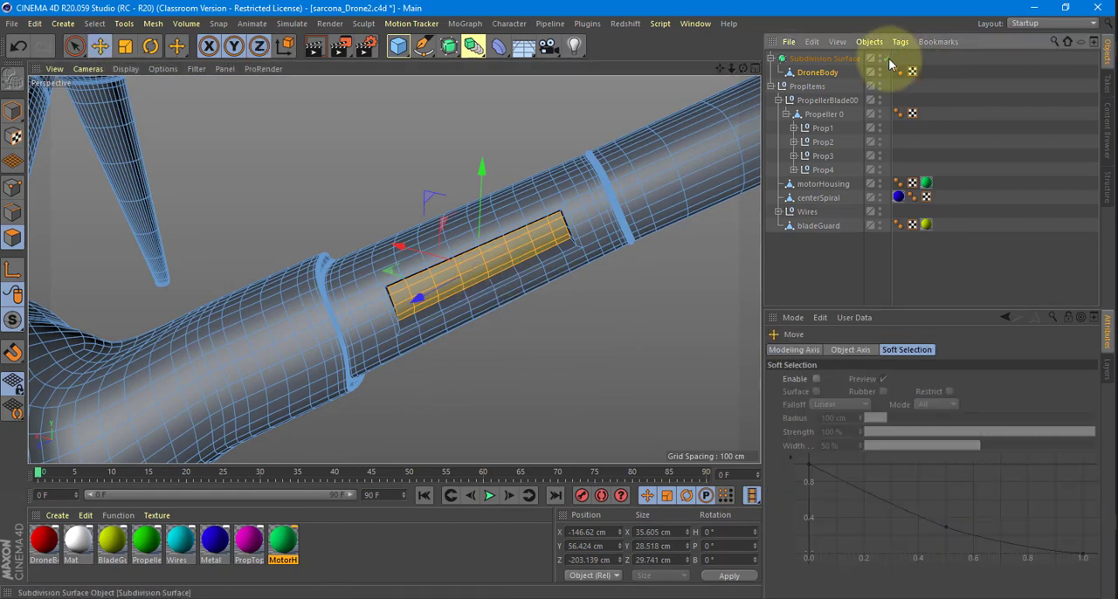
pyautogui.click(12, 111)
pyautogui.click(277, 125)
pyautogui.keyDown('alt'); pyautogui.moveTo(400, 167); pyautogui.dragTo(357, 228); pyautogui.keyUp('alt')
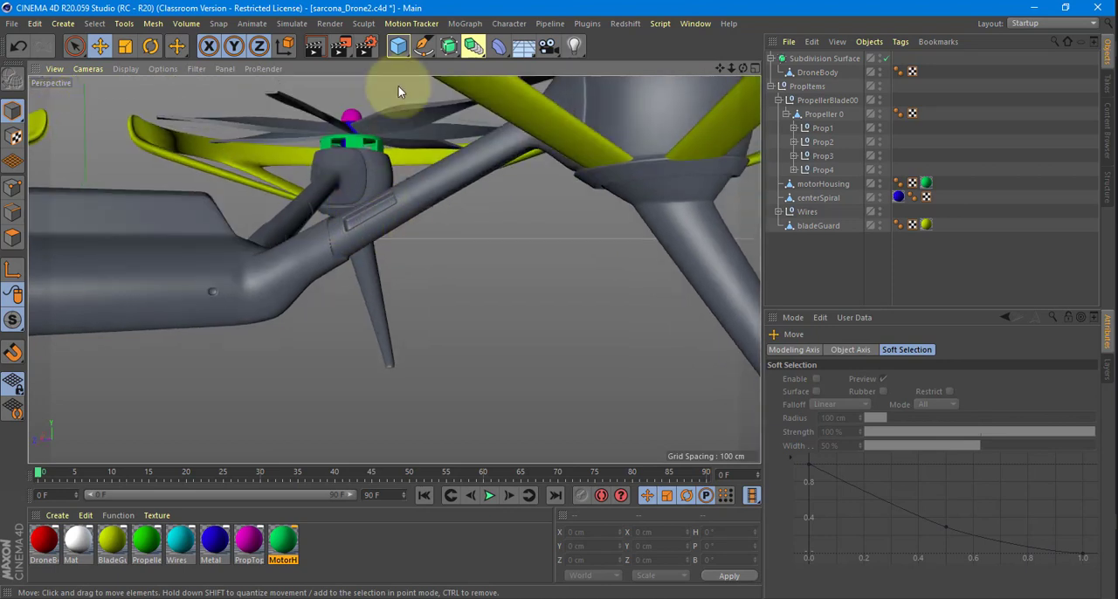
# Add a sphere primitive and scale it down to a small ball.
pyautogui.moveTo(398, 45); pyautogui.dragTo(656, 92)
pyautogui.keyDown('alt'); pyautogui.moveTo(392, 232); pyautogui.dragTo(307, 322); pyautogui.keyUp('alt')
pyautogui.hotkey('ctrl', 'z')
pyautogui.hotkey('ctrl', 'z')
pyautogui.press('t')
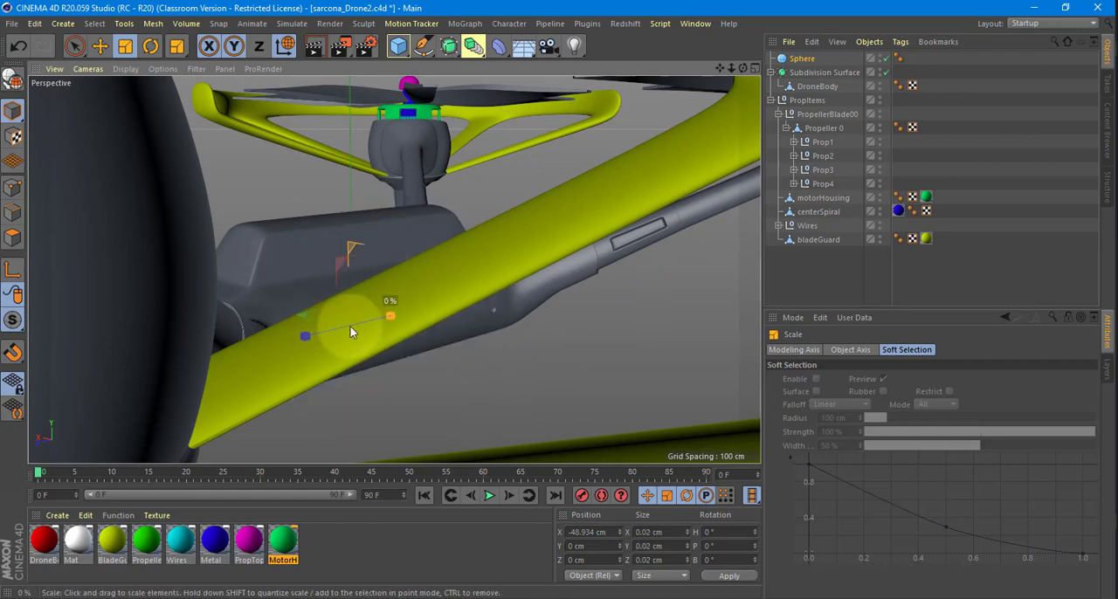
pyautogui.moveTo(384, 320); pyautogui.dragTo(471, 319)
# Size the sphere to about 15 cm and move it beside the recess at one end of the body's side.
pyautogui.press('e')
pyautogui.moveTo(507, 262); pyautogui.dragTo(495, 308)
pyautogui.scroll(6, 510, 320)
pyautogui.press('t')
pyautogui.press('e')
pyautogui.moveTo(486, 272); pyautogui.dragTo(485, 267)
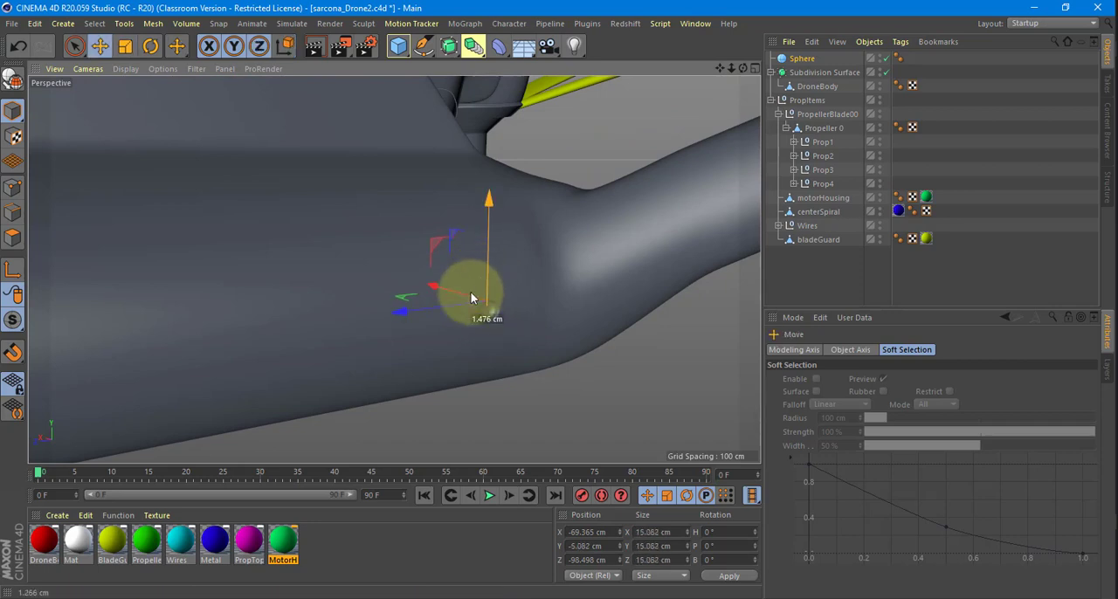
pyautogui.moveTo(461, 308); pyautogui.dragTo(439, 308)
# Scale the sphere down to about 3 cm and position it inside the side recess.
pyautogui.scroll(10, 428, 306)
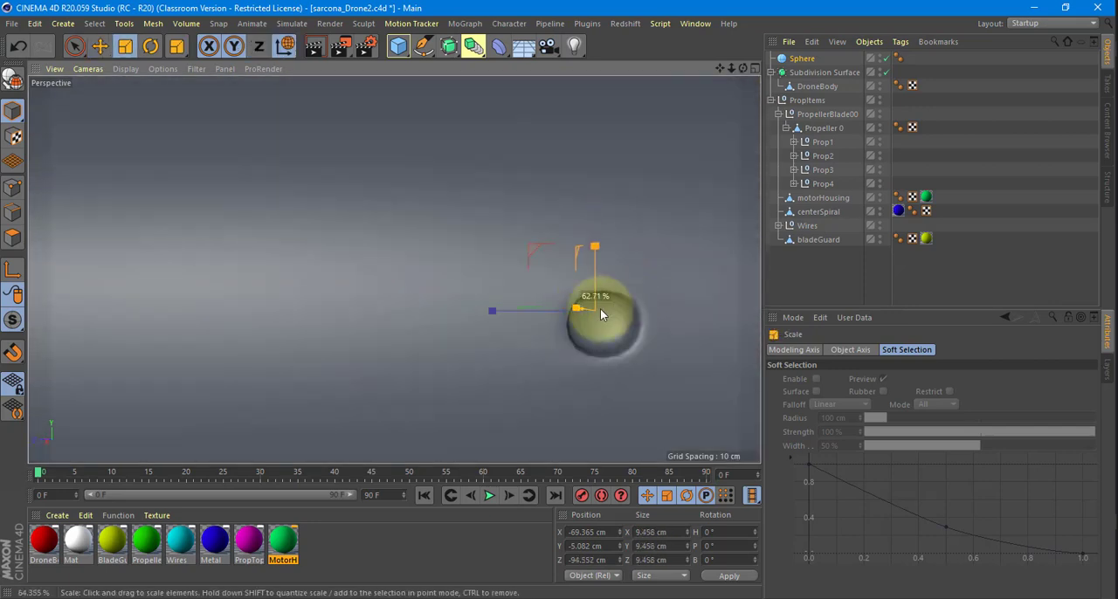
pyautogui.moveTo(565, 311); pyautogui.dragTo(635, 275)
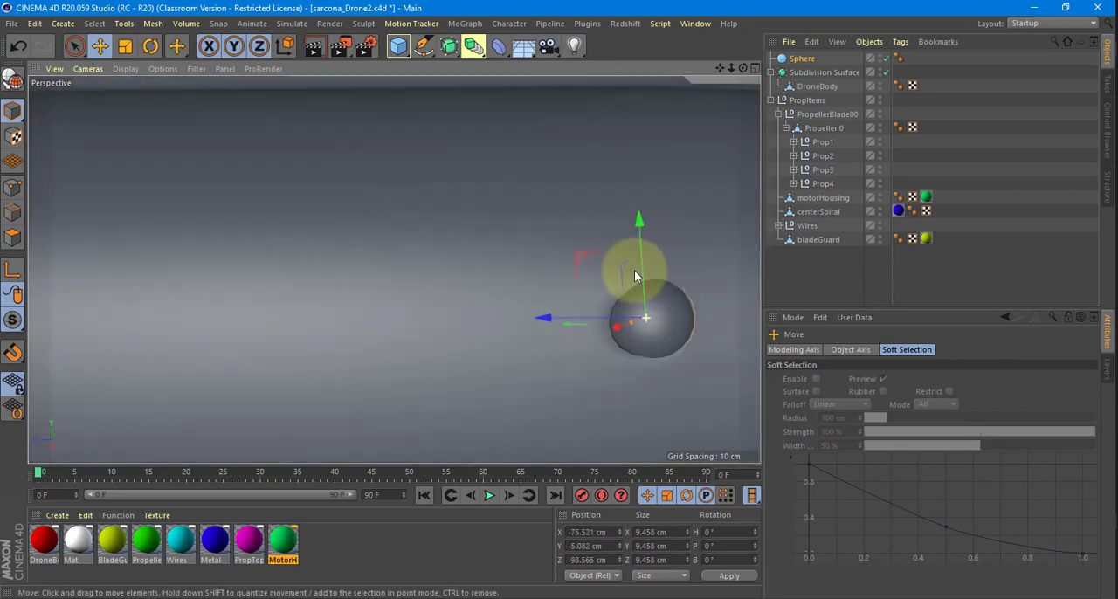
pyautogui.press('t')
pyautogui.moveTo(660, 323)
pyautogui.mouseDown()
pyautogui.moveTo(706, 335)
pyautogui.moveTo(657, 275)
pyautogui.moveTo(595, 321)
pyautogui.moveTo(677, 328)
pyautogui.moveTo(655, 330)
pyautogui.moveTo(667, 318)
pyautogui.moveTo(660, 329)
pyautogui.mouseUp()
pyautogui.press('e')
pyautogui.press('t')
pyautogui.hotkey('ctrl', 'z')
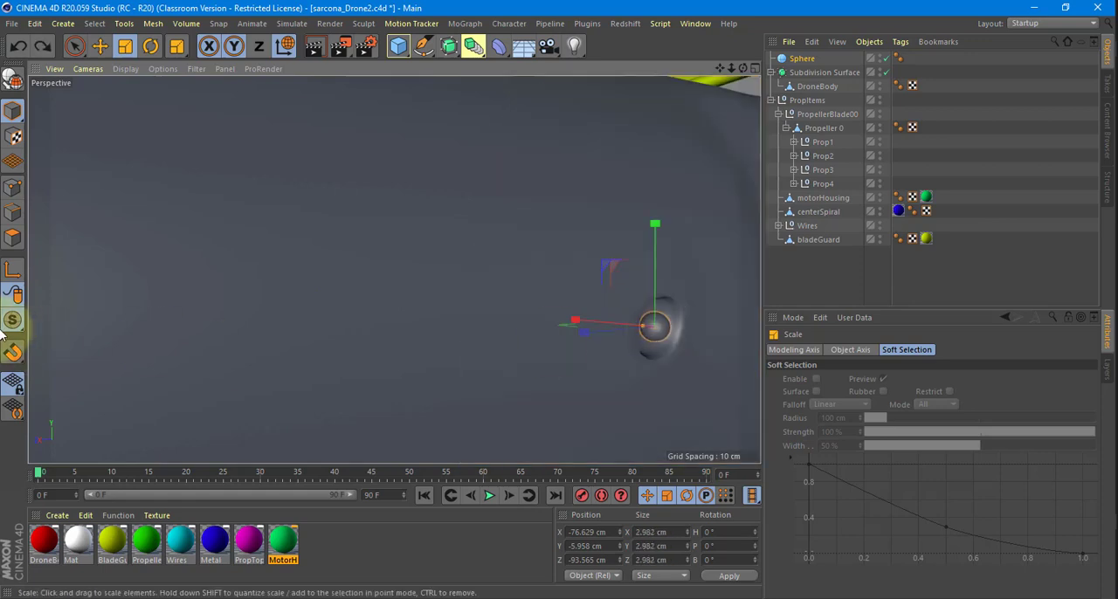
# Enlarge the sphere to about 9.8 cm and centre it over the side recess.
pyautogui.click(12, 324)
pyautogui.click(14, 354)
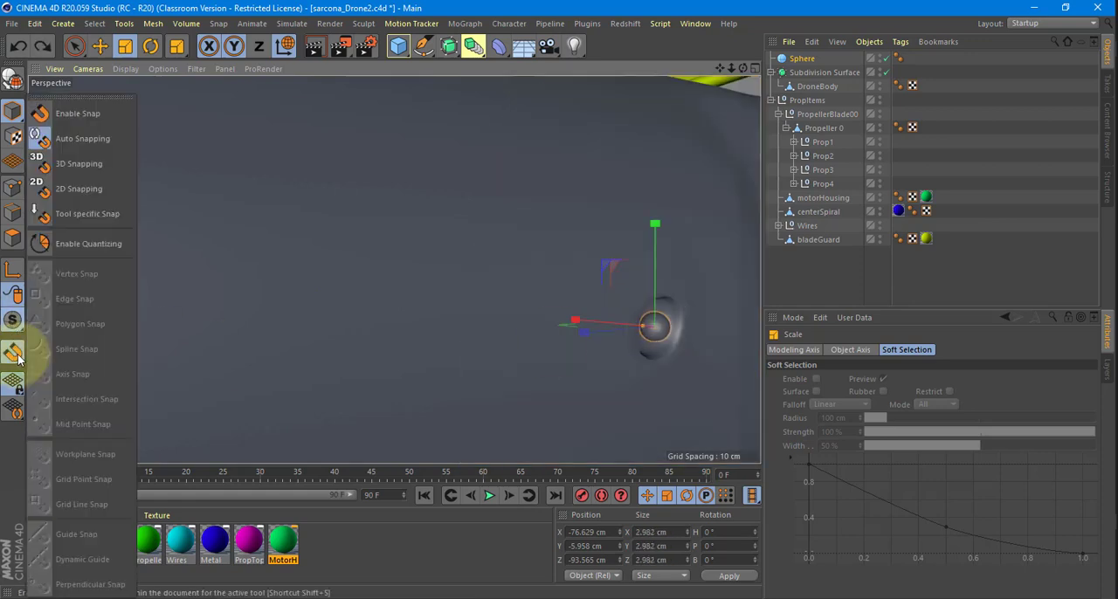
pyautogui.keyDown('alt'); pyautogui.moveTo(485, 294); pyautogui.dragTo(497, 331); pyautogui.keyUp('alt')
pyautogui.hotkey('ctrl', 'z')
pyautogui.press('e')
pyautogui.moveTo(515, 264); pyautogui.dragTo(515, 262)
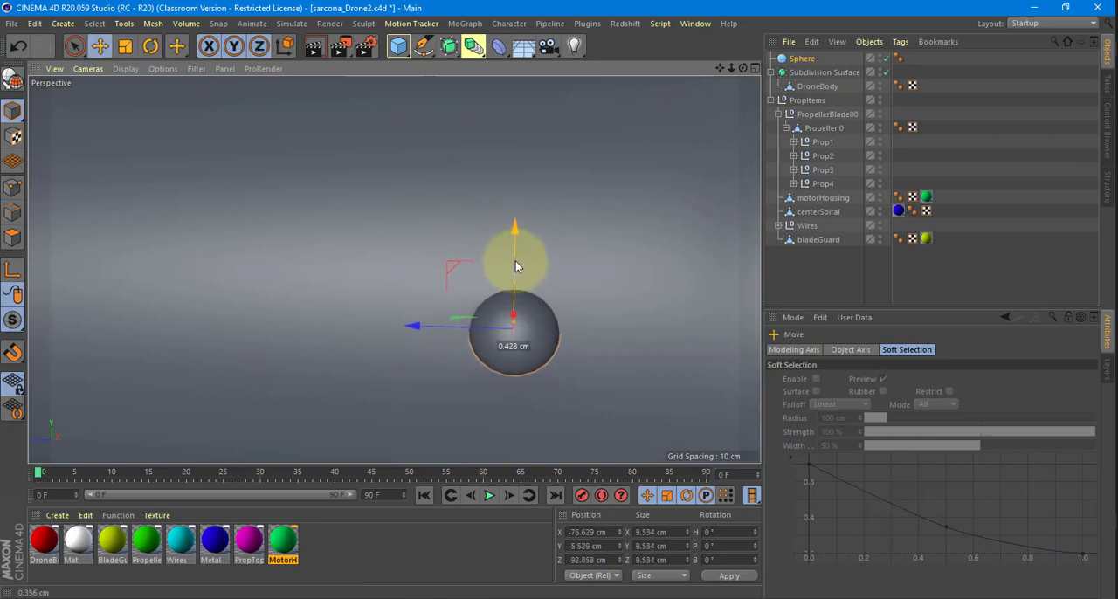
pyautogui.press('t')
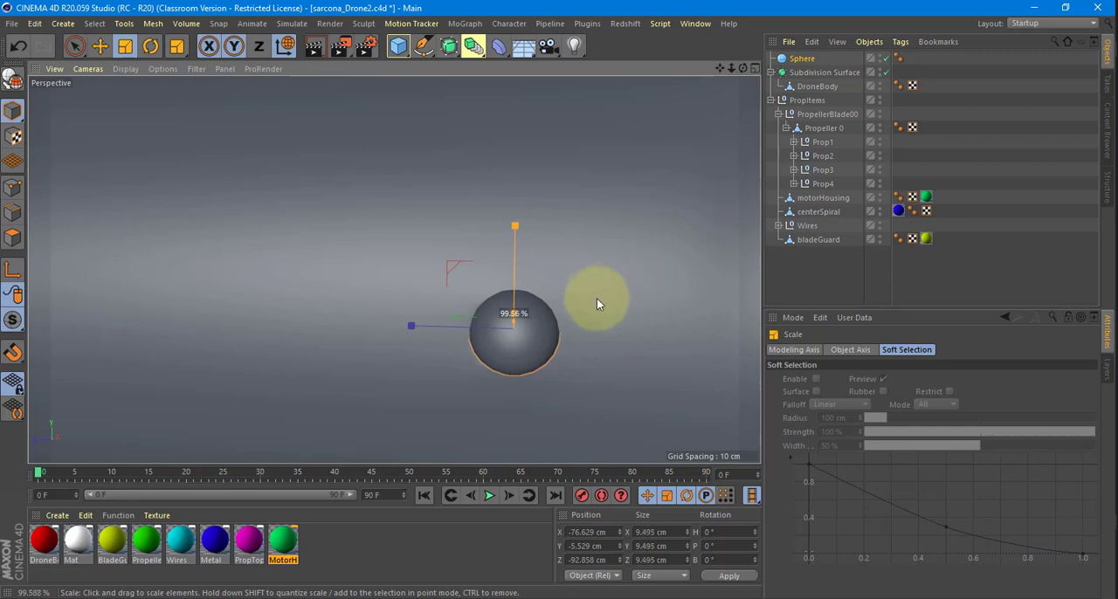
pyautogui.moveTo(468, 337); pyautogui.dragTo(352, 430)
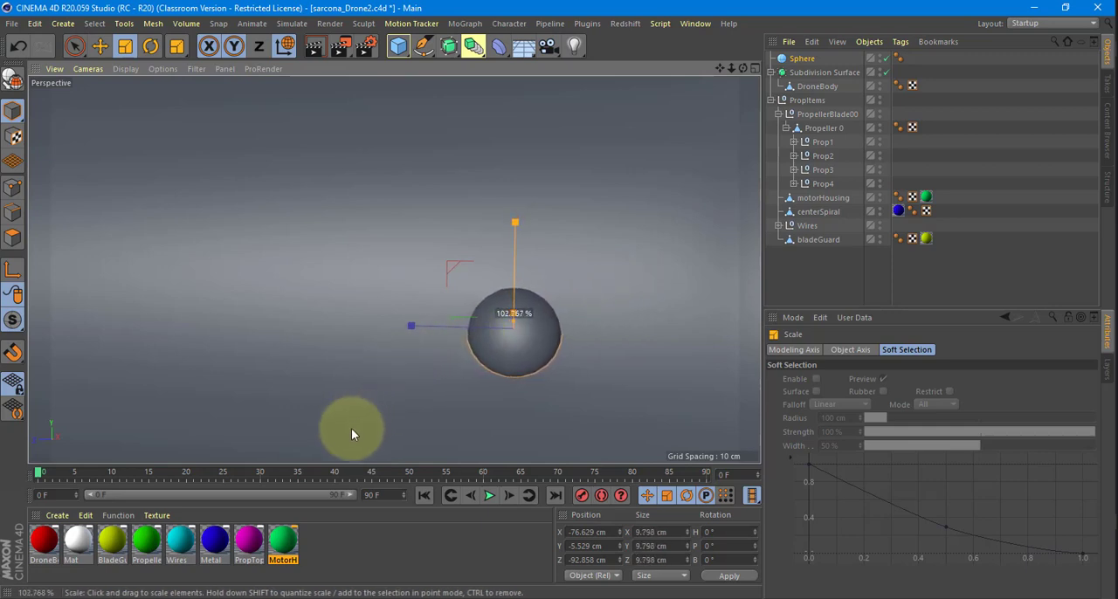
# Reduce the sphere's radius to 3.891 cm.
pyautogui.moveTo(609, 328); pyautogui.dragTo(425, 306)
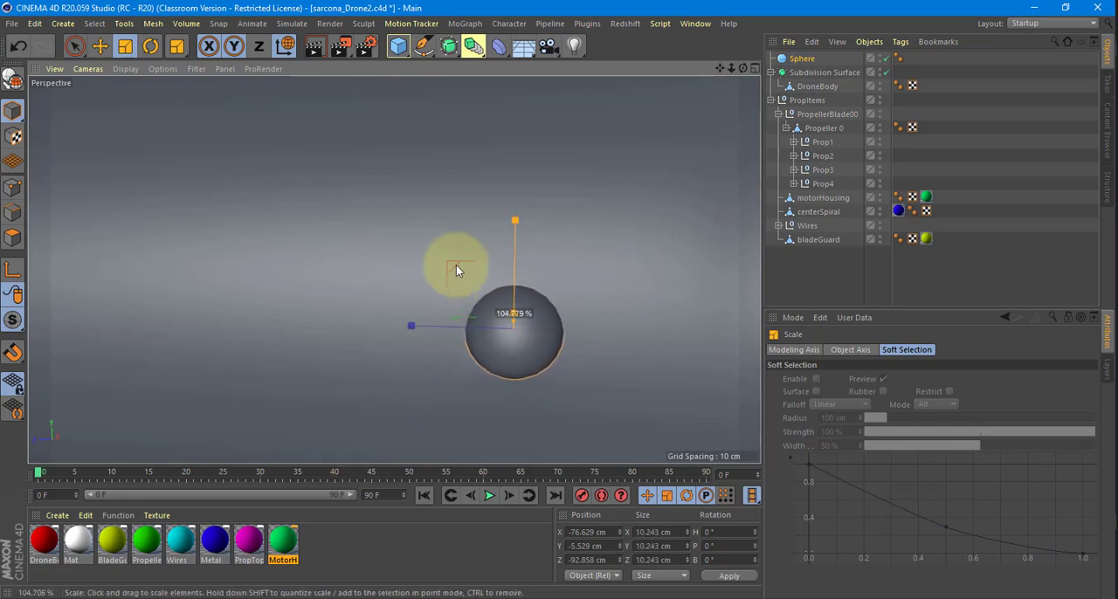
pyautogui.hotkey('ctrl', 'z')
pyautogui.click(798, 58)
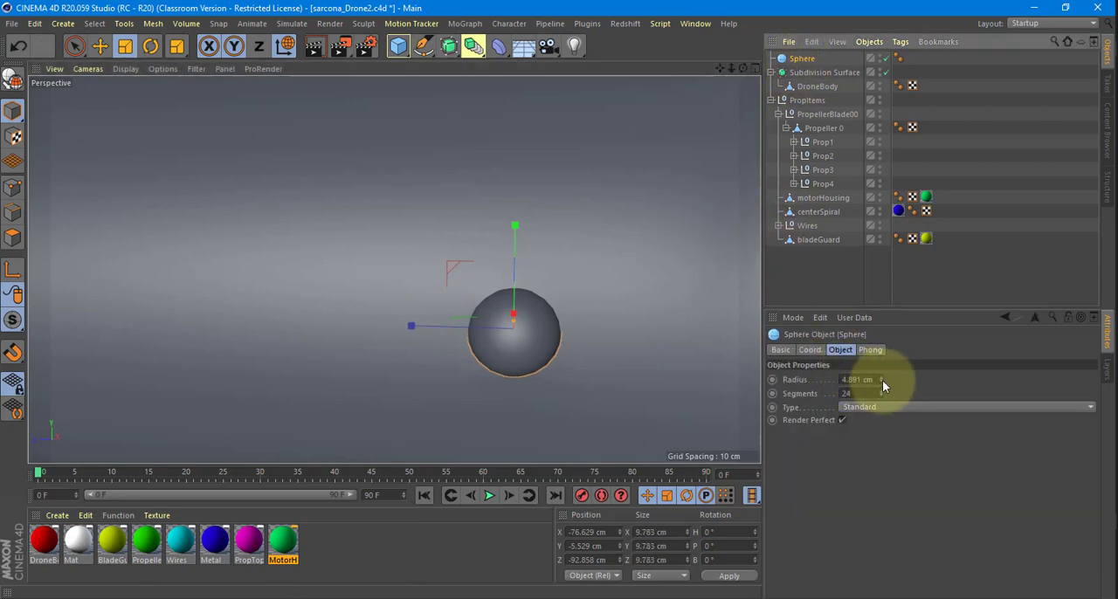
pyautogui.click(880, 382)
pyautogui.keyDown('alt'); pyautogui.moveTo(591, 363); pyautogui.dragTo(564, 304); pyautogui.keyUp('alt')
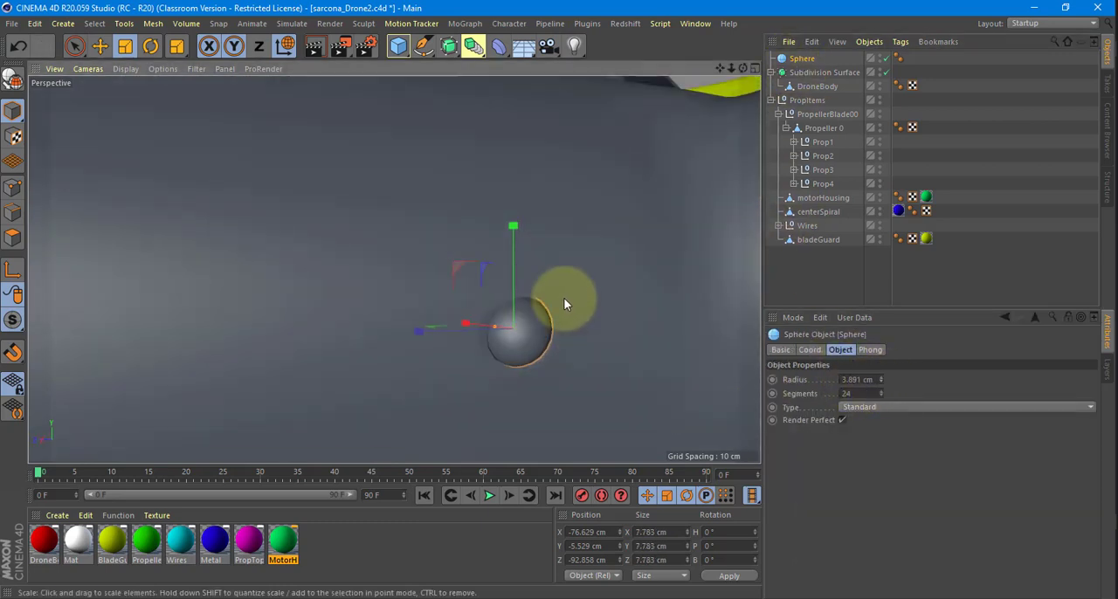
# Scale the sphere down to about 7.2 cm and seat it in the side recess at about Y -5.9 cm, Z -92.8 cm.
pyautogui.press('e')
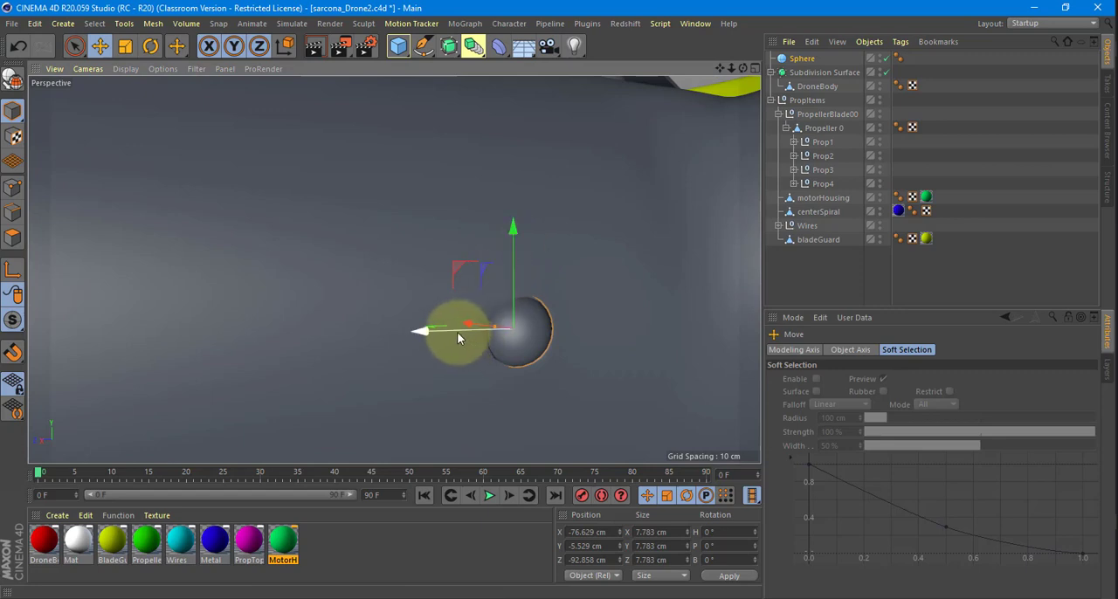
pyautogui.keyDown('alt'); pyautogui.moveTo(512, 346); pyautogui.dragTo(544, 309); pyautogui.keyUp('alt')
pyautogui.press('t')
pyautogui.press('e')
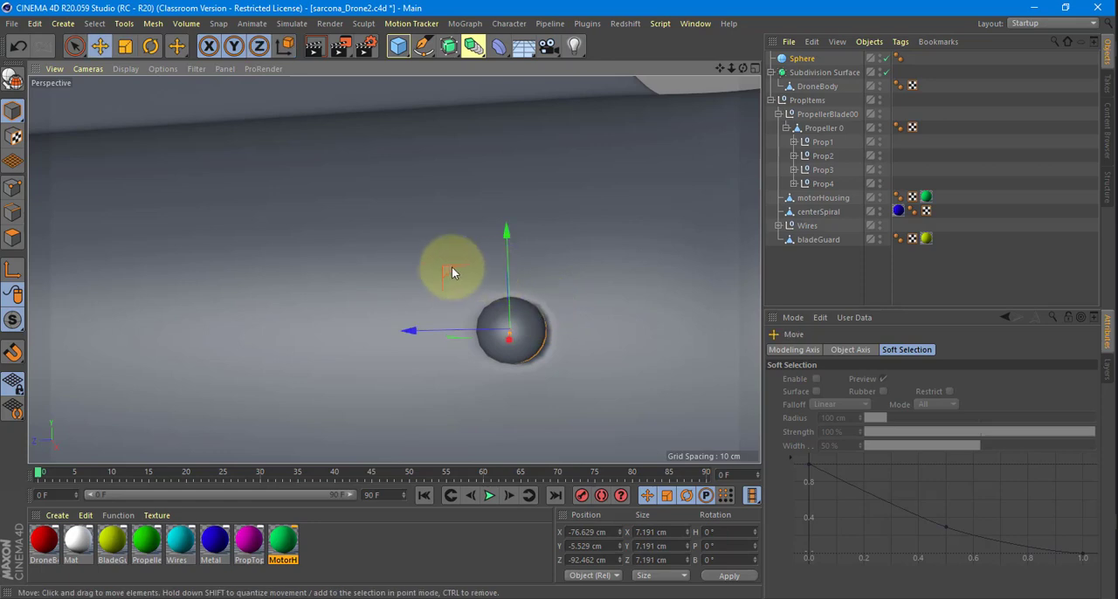
pyautogui.moveTo(452, 266); pyautogui.dragTo(455, 270)
pyautogui.keyDown('alt'); pyautogui.moveTo(579, 305); pyautogui.dragTo(463, 294, button='right'); pyautogui.keyUp('alt')
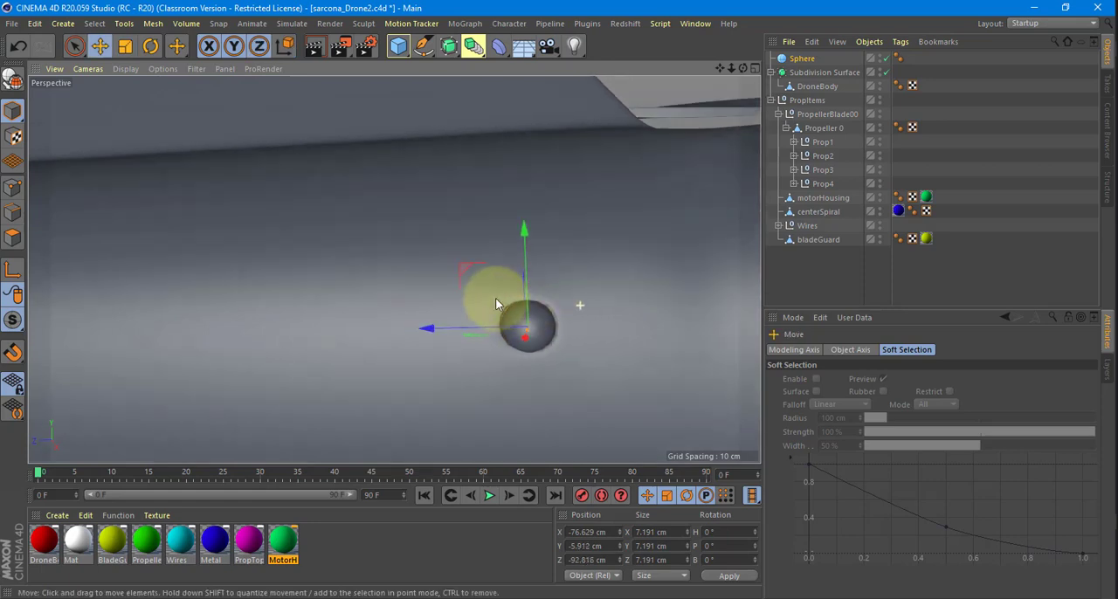
# Convert the sphere primitive into an editable polygon object.
pyautogui.click(803, 60)
pyautogui.keyDown('alt'); pyautogui.moveTo(535, 215); pyautogui.dragTo(743, 125); pyautogui.keyUp('alt')
pyautogui.press('c')
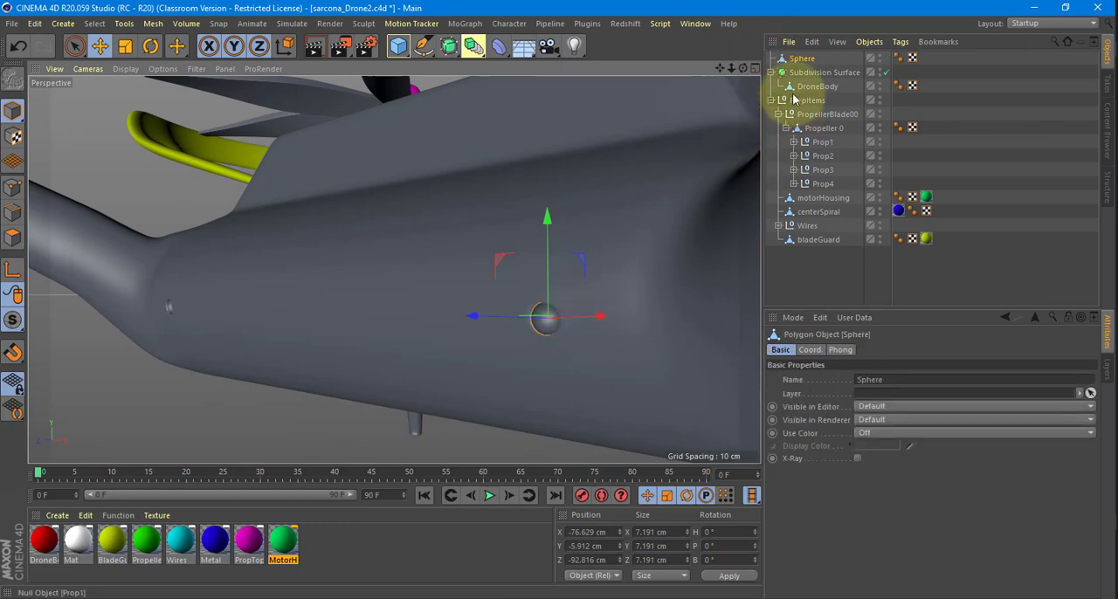
# Duplicate the sphere along Z to the recess at the other end of the body's side, at about Z 92.6 cm.
pyautogui.scroll(2, 583, 330)
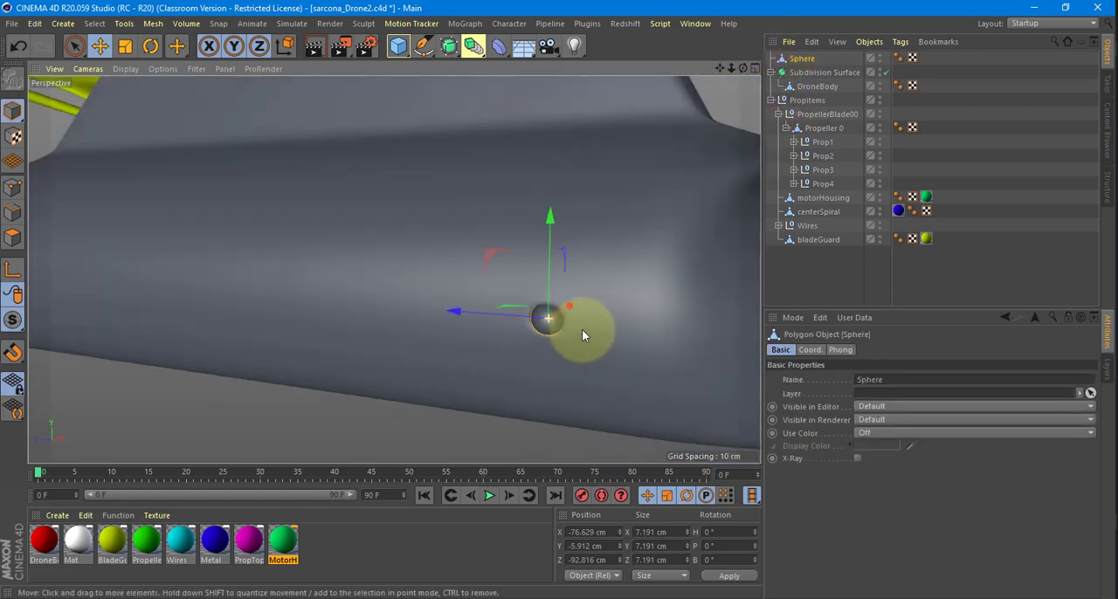
pyautogui.keyDown('alt'); pyautogui.moveTo(583, 330); pyautogui.dragTo(489, 313); pyautogui.keyUp('alt')
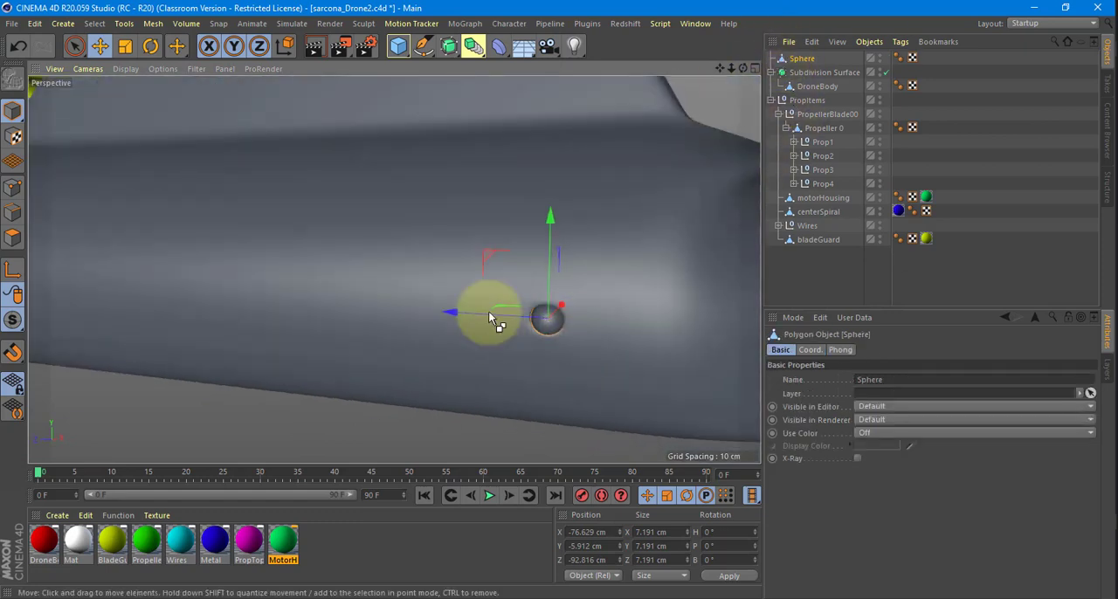
pyautogui.keyDown('ctrl'); pyautogui.moveTo(222, 335); pyautogui.dragTo(222, 331); pyautogui.keyUp('ctrl')
pyautogui.keyDown('alt'); pyautogui.moveTo(222, 331); pyautogui.dragTo(453, 357, button='middle'); pyautogui.keyUp('alt')
pyautogui.moveTo(426, 322); pyautogui.dragTo(69, 318)
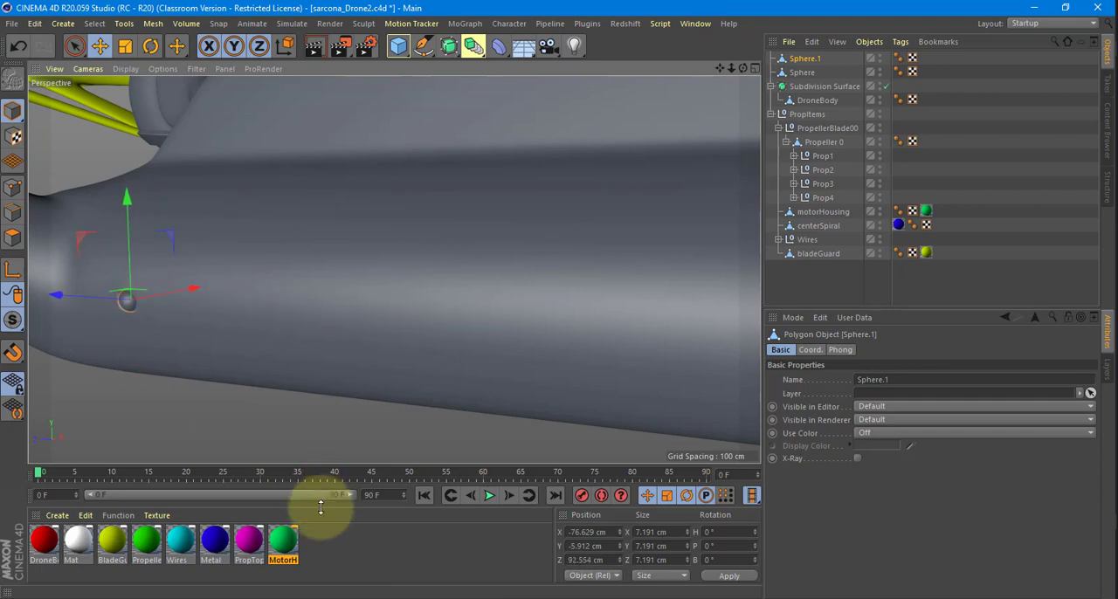
# Create a new material and set its colour to pink with hue 334°, saturation 90% and value 80%.
pyautogui.doubleClick(337, 552)
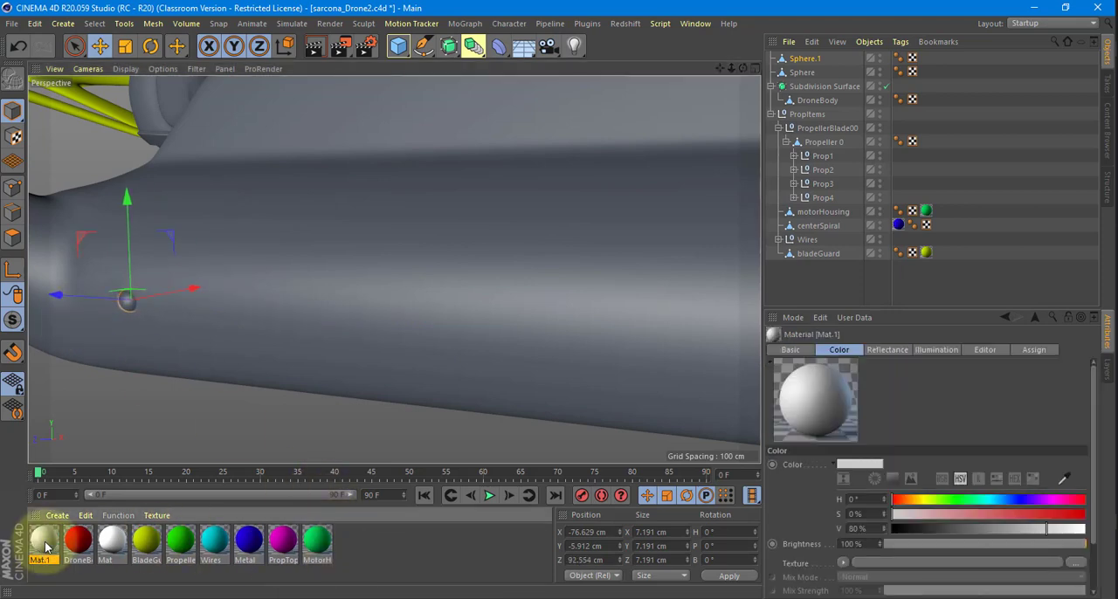
pyautogui.doubleClick(47, 547)
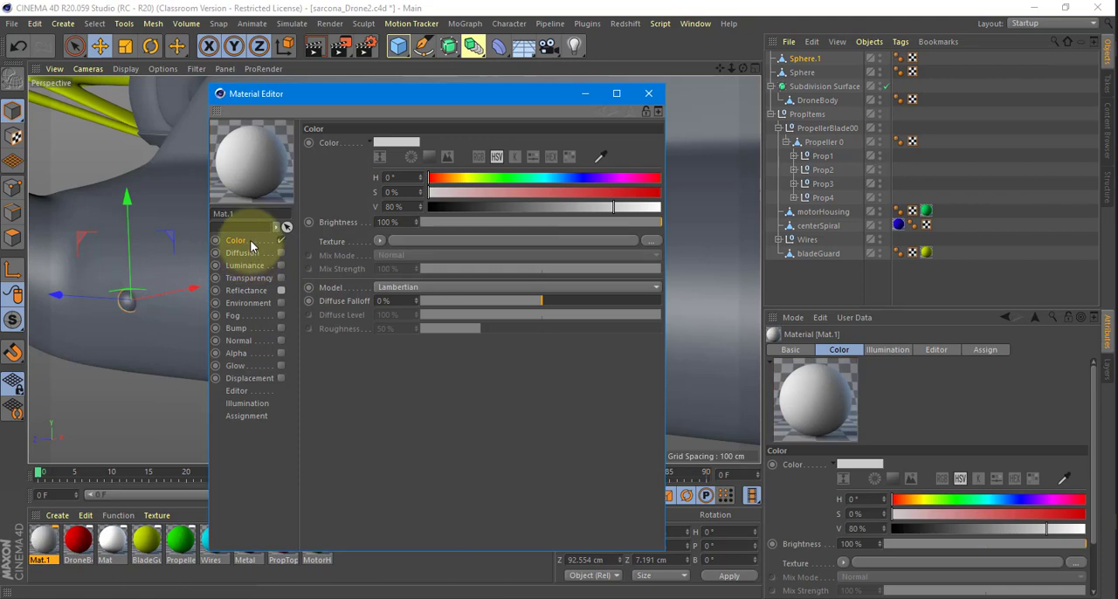
pyautogui.click(503, 178)
pyautogui.click(636, 192)
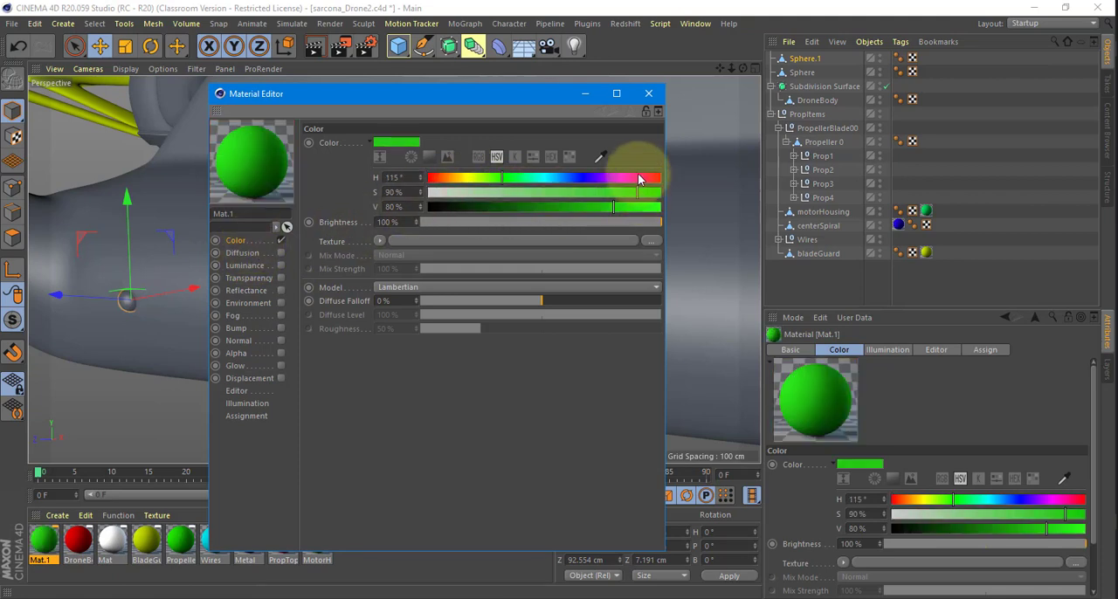
pyautogui.click(642, 178)
pyautogui.click(648, 94)
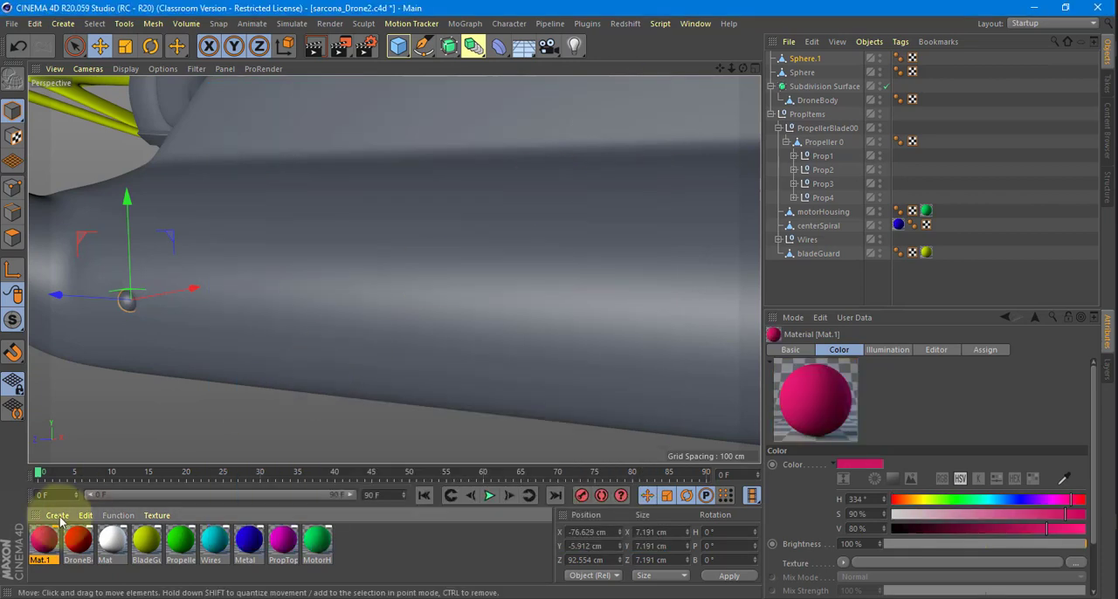
# Assign the new pink material to both small spheres and the red DroneBody material to the drone body.
pyautogui.moveTo(43, 535); pyautogui.dragTo(801, 59)
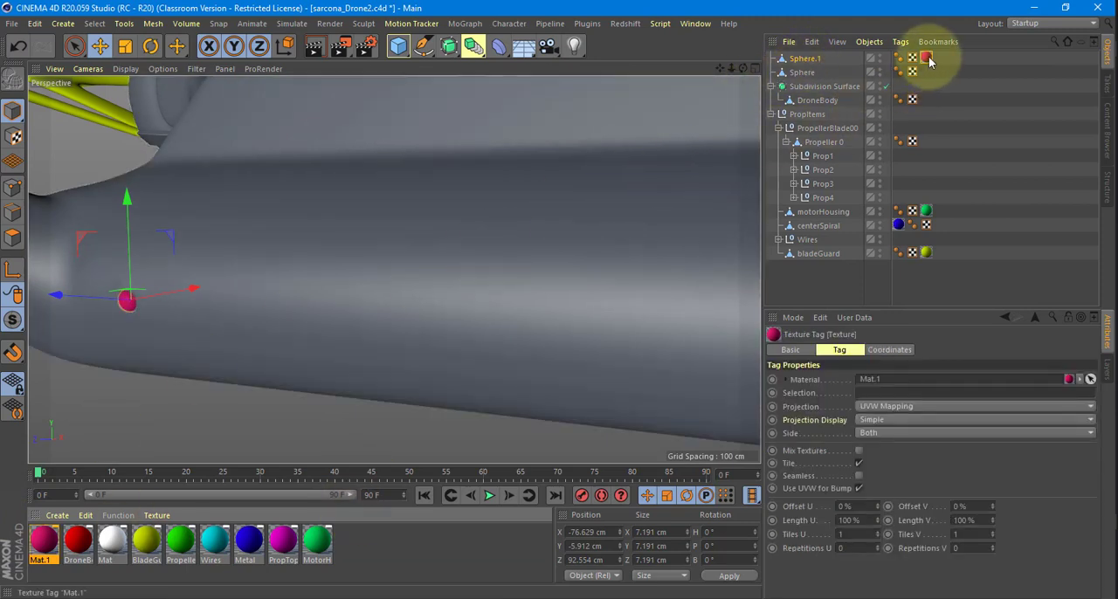
pyautogui.keyDown('ctrl'); pyautogui.moveTo(925, 57); pyautogui.dragTo(926, 71); pyautogui.keyUp('ctrl')
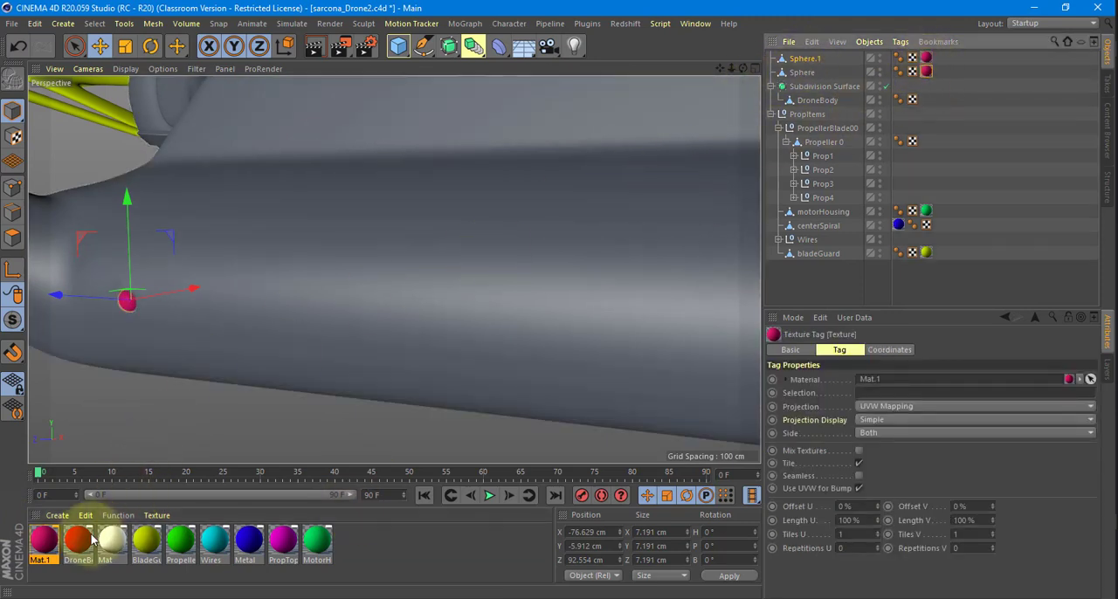
pyautogui.moveTo(78, 539); pyautogui.dragTo(473, 294)
pyautogui.scroll(-10, 473, 287)
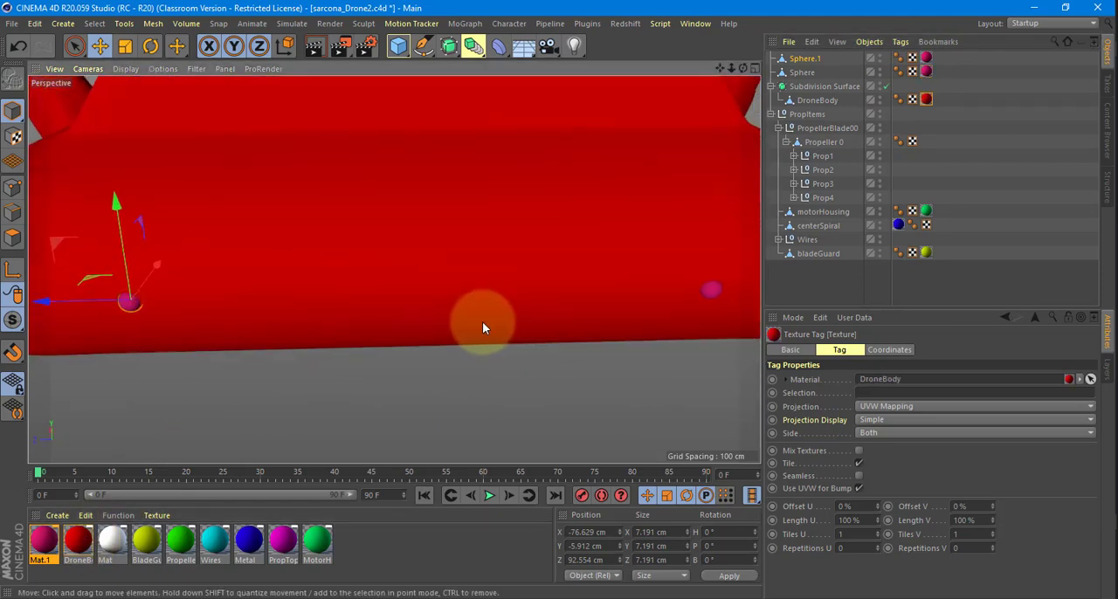
pyautogui.keyDown('alt'); pyautogui.moveTo(461, 361); pyautogui.dragTo(472, 371); pyautogui.keyUp('alt')
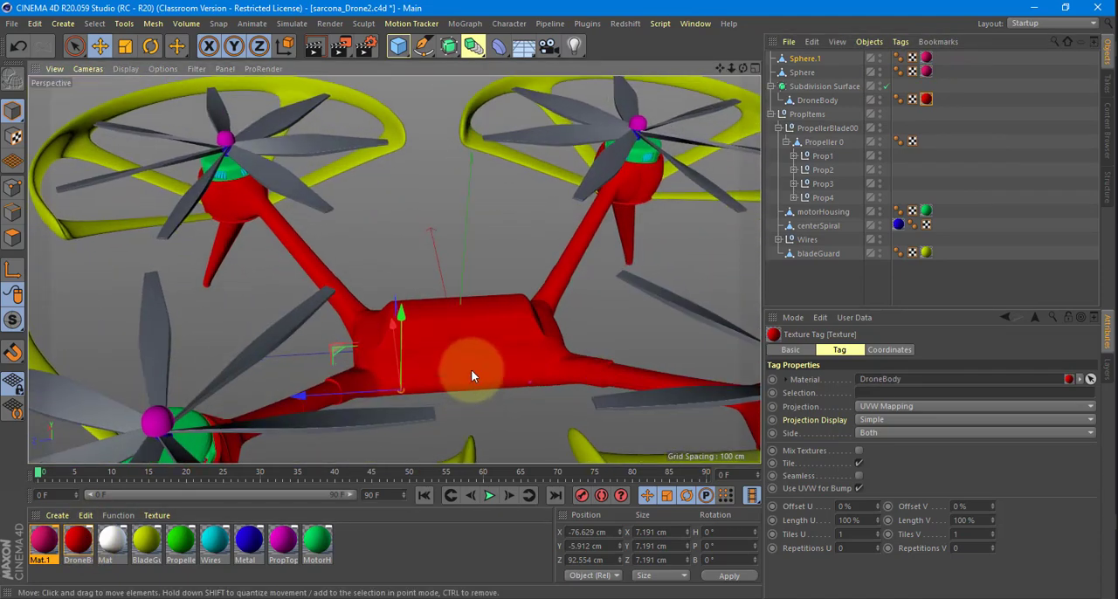
pyautogui.keyDown('alt'); pyautogui.moveTo(471, 371); pyautogui.dragTo(460, 290, button='middle'); pyautogui.keyUp('alt')
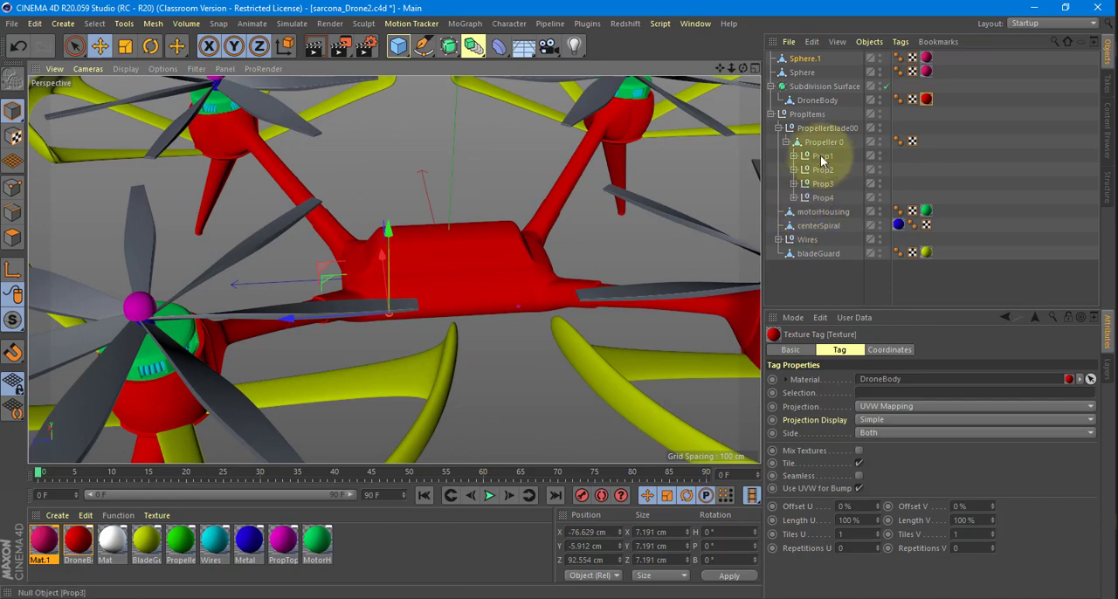
# Apply the green Propeller material to all seven propeller blades in the Prop4 group.
pyautogui.click(793, 198)
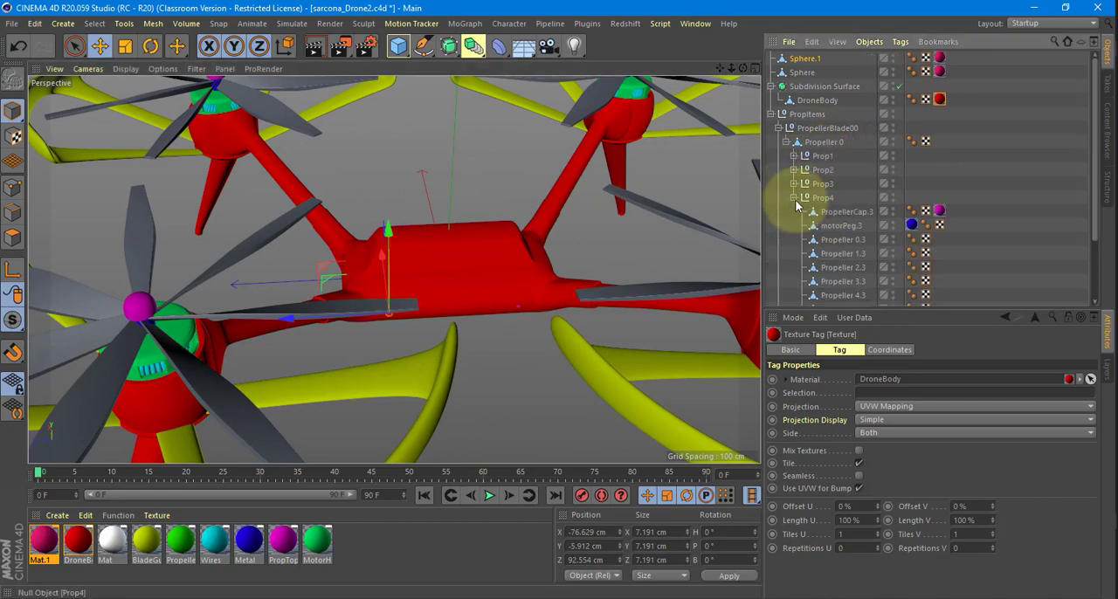
pyautogui.scroll(-2, 847, 209)
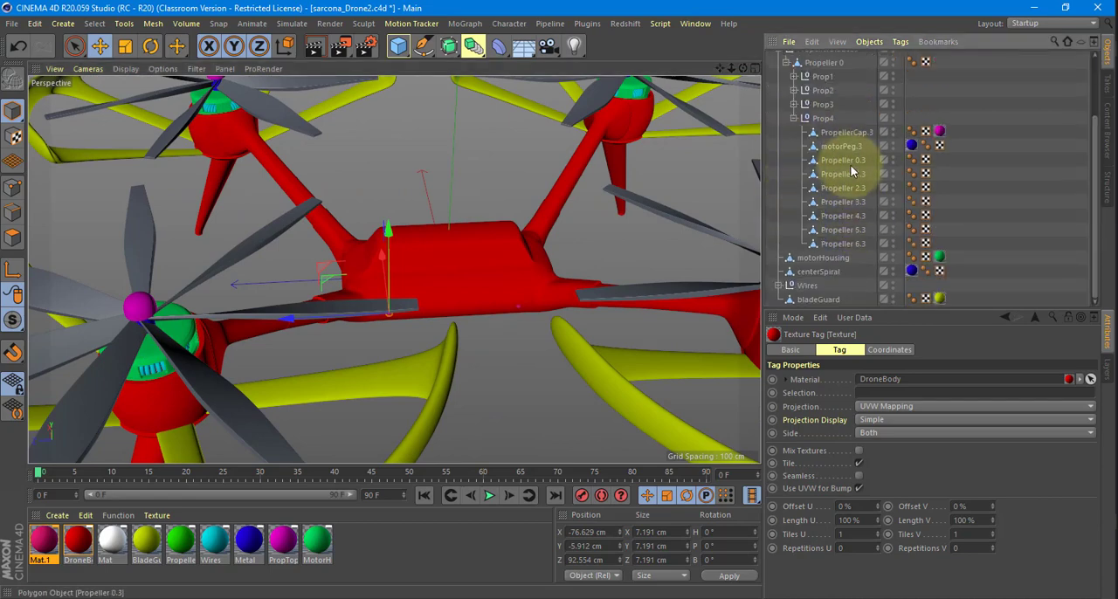
pyautogui.moveTo(851, 171); pyautogui.dragTo(848, 244)
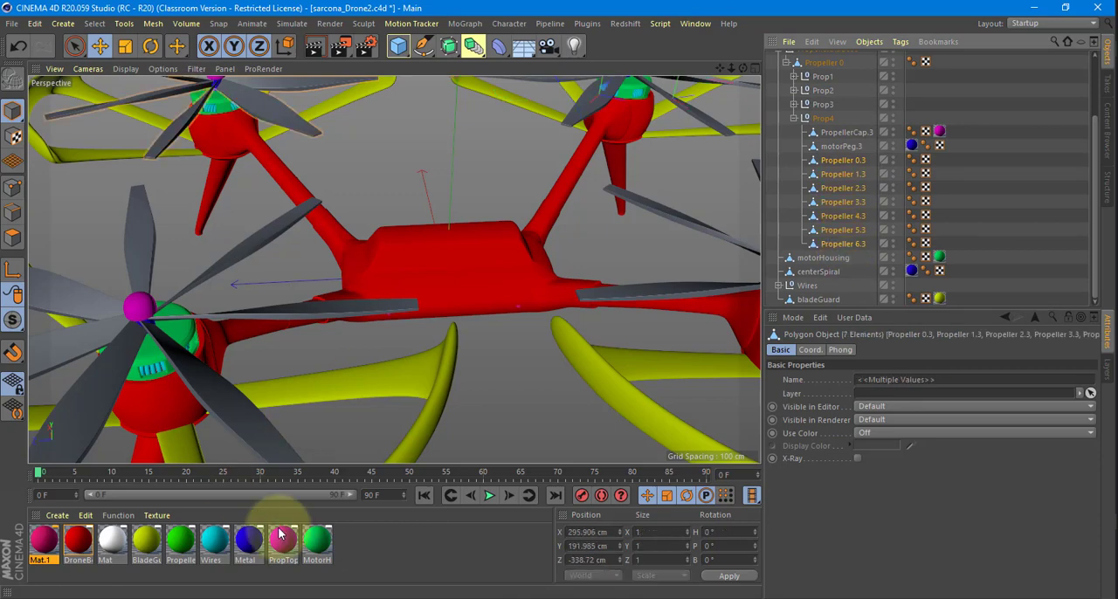
pyautogui.moveTo(180, 540); pyautogui.dragTo(859, 245)
pyautogui.keyDown('ctrl'); pyautogui.moveTo(939, 242); pyautogui.dragTo(939, 174); pyautogui.keyUp('ctrl')
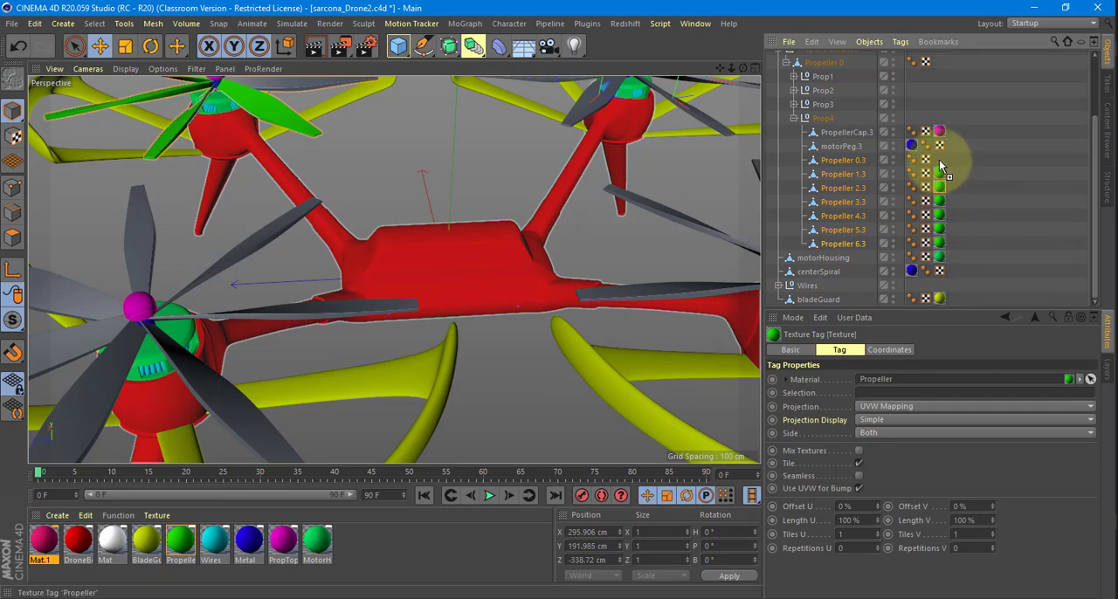
pyautogui.moveTo(941, 165)
pyautogui.keyDown('ctrl'); pyautogui.mouseDown()
pyautogui.moveTo(978, 154)
pyautogui.moveTo(955, 159)
pyautogui.mouseUp(); pyautogui.keyUp('ctrl')
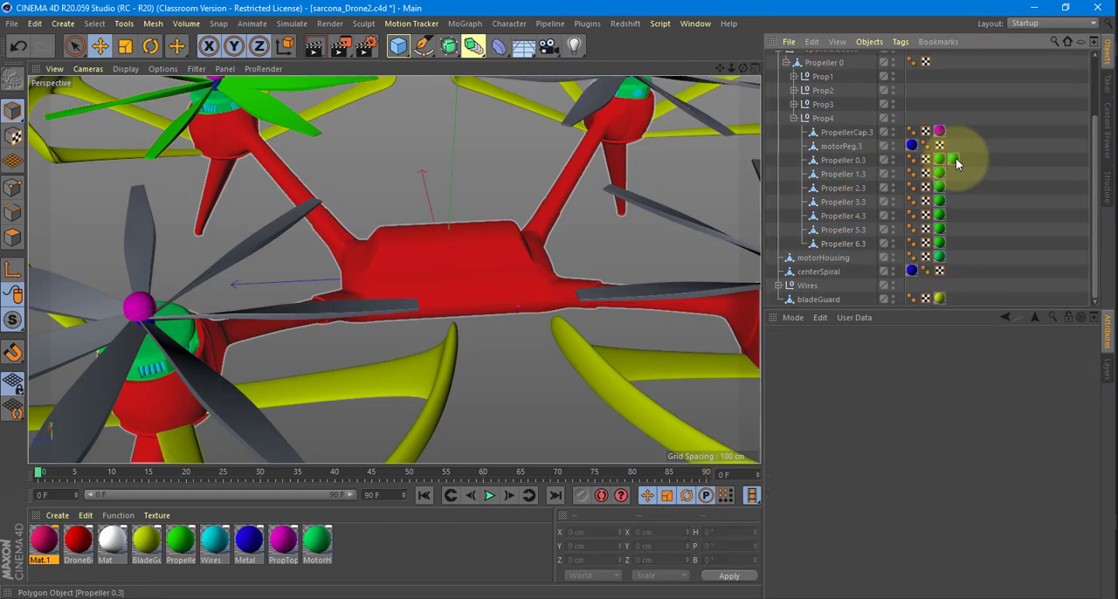
pyautogui.click(793, 118)
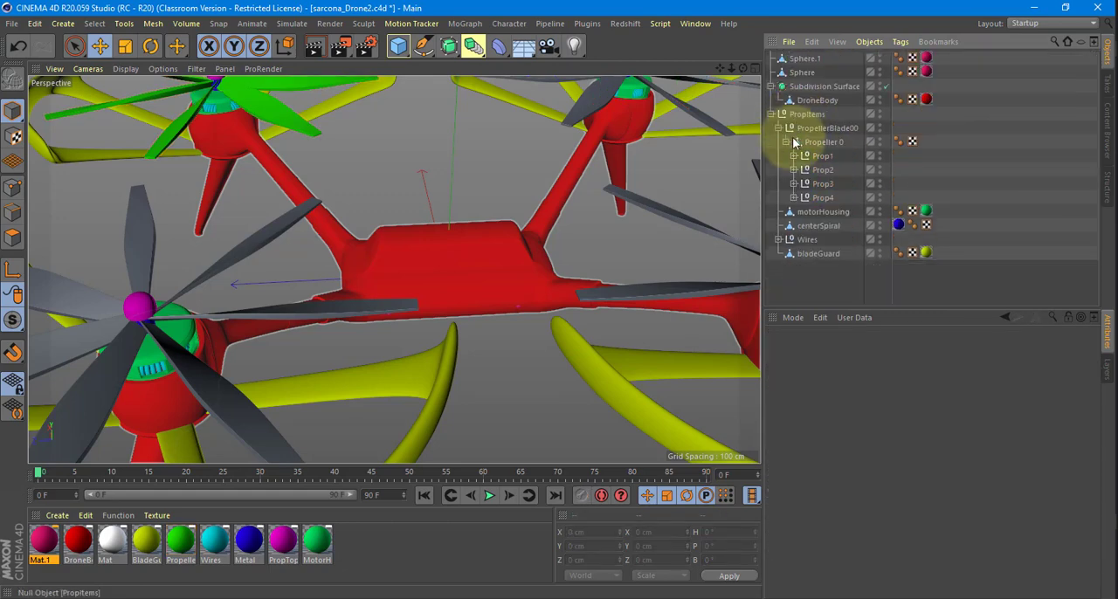
# Apply the green Propeller material to all seven propeller blades in the Prop3 group.
pyautogui.click(793, 183)
pyautogui.click(841, 211)
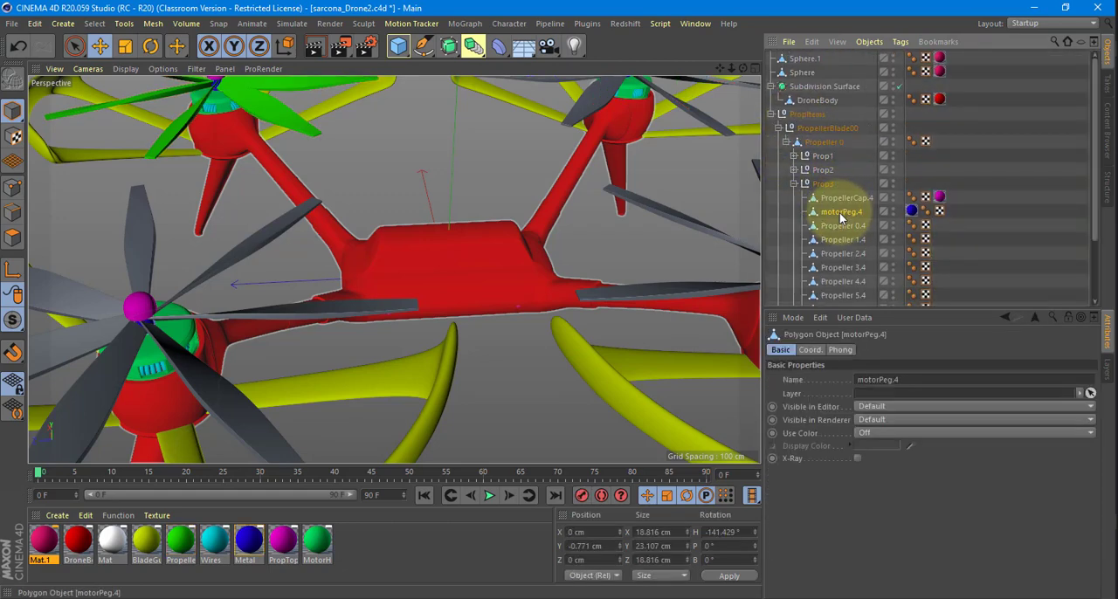
pyautogui.scroll(-3, 841, 206)
pyautogui.click(842, 147)
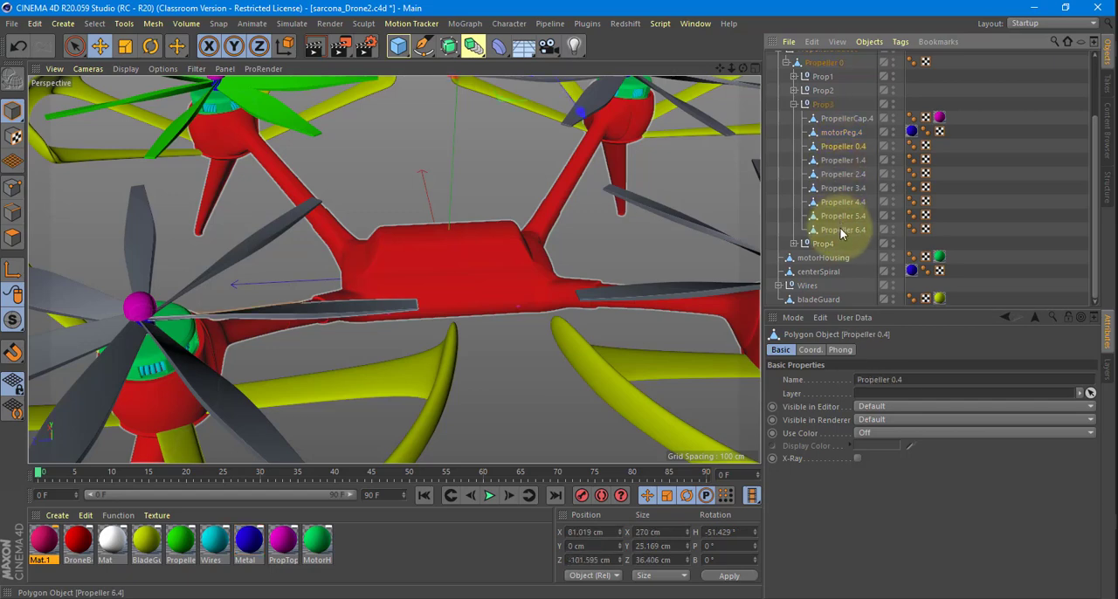
pyautogui.keyDown('shift'); pyautogui.click(839, 229); pyautogui.keyUp('shift')
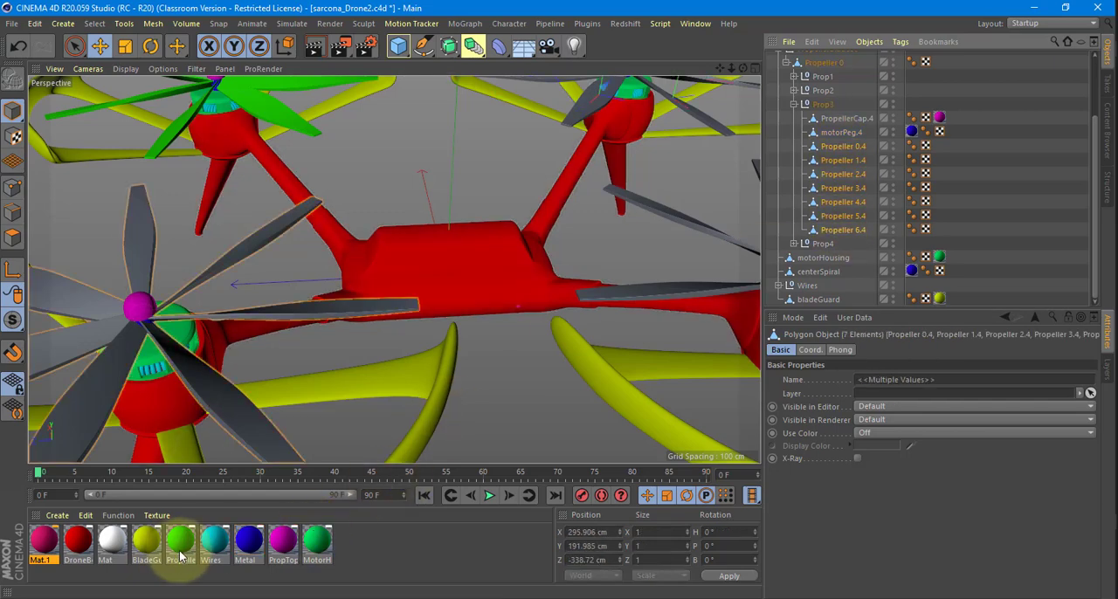
pyautogui.moveTo(179, 543); pyautogui.dragTo(211, 280)
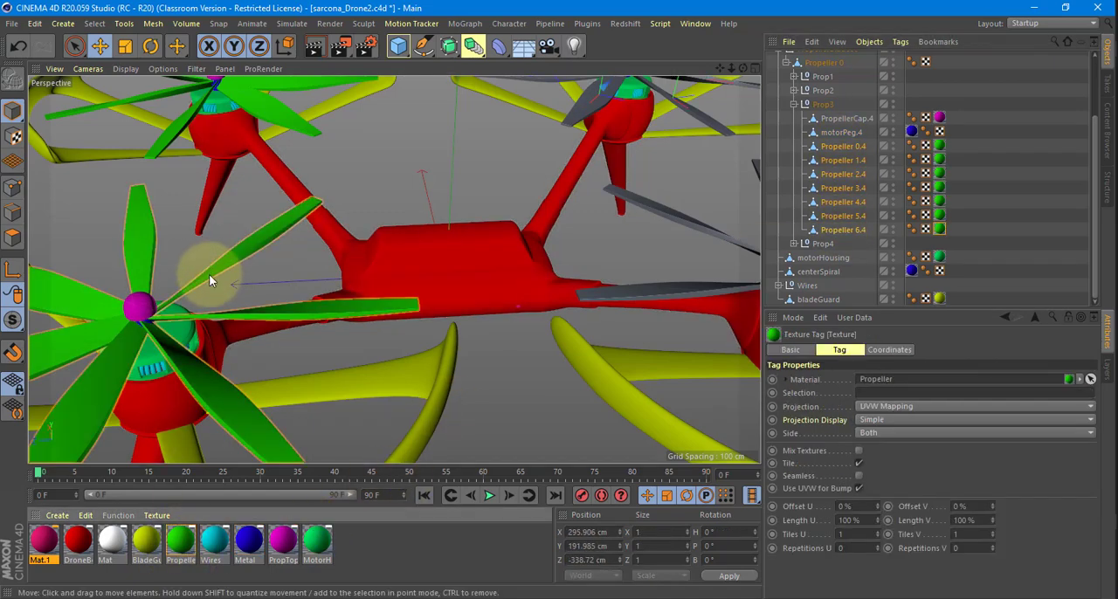
pyautogui.click(794, 104)
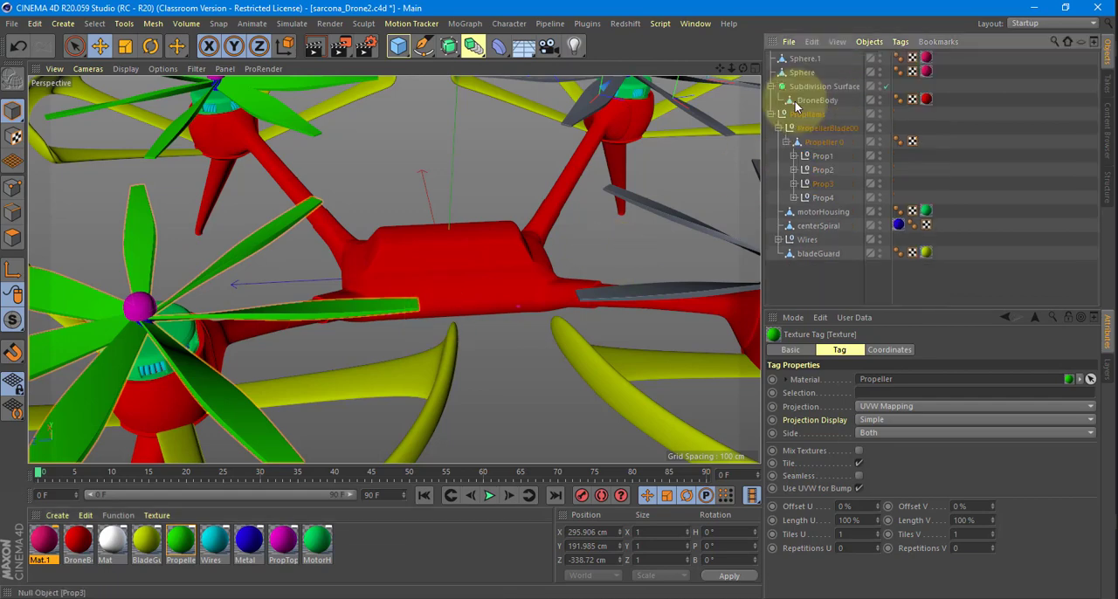
# Apply the green Propeller material to all seven propeller blades in the Prop2 group.
pyautogui.click(794, 170)
pyautogui.click(841, 211)
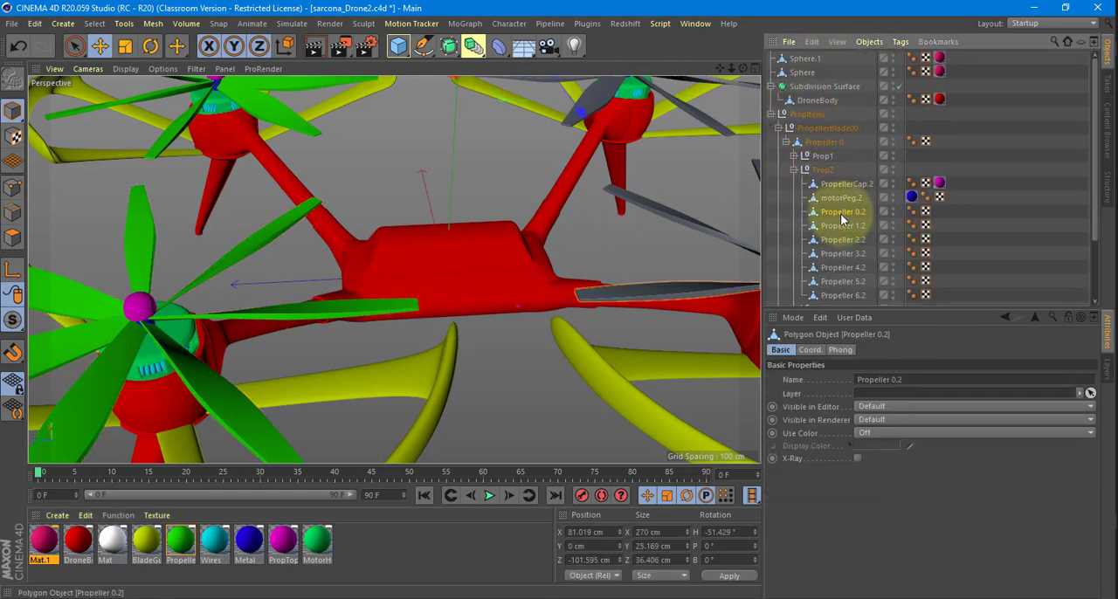
pyautogui.scroll(-3, 841, 213)
pyautogui.keyDown('shift'); pyautogui.click(841, 213); pyautogui.keyUp('shift')
pyautogui.keyDown('alt'); pyautogui.moveTo(539, 255); pyautogui.dragTo(534, 257); pyautogui.keyUp('alt')
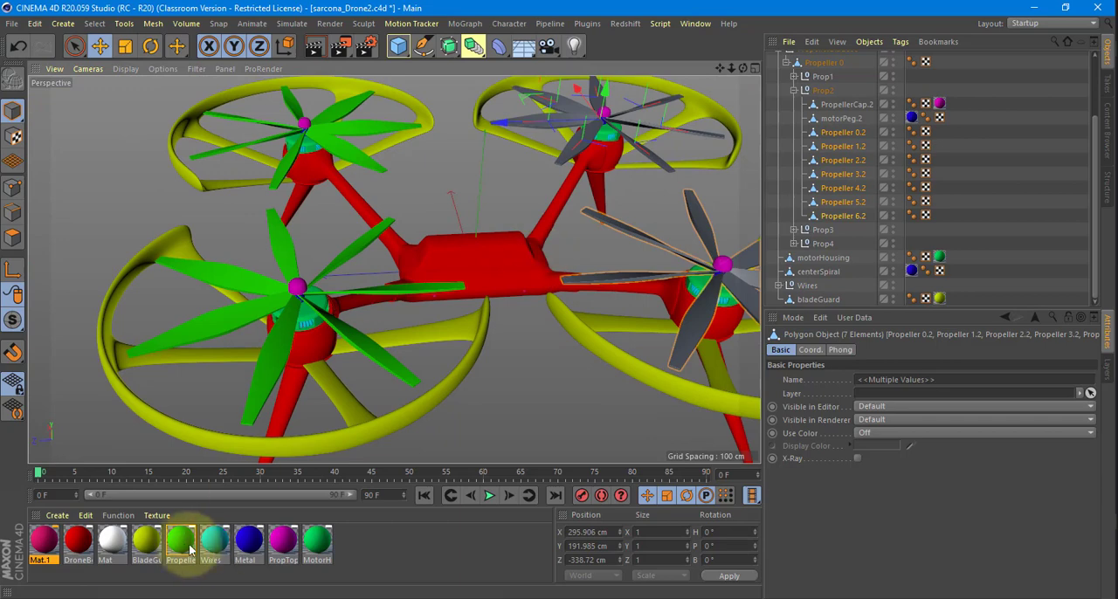
pyautogui.moveTo(177, 542); pyautogui.dragTo(699, 226)
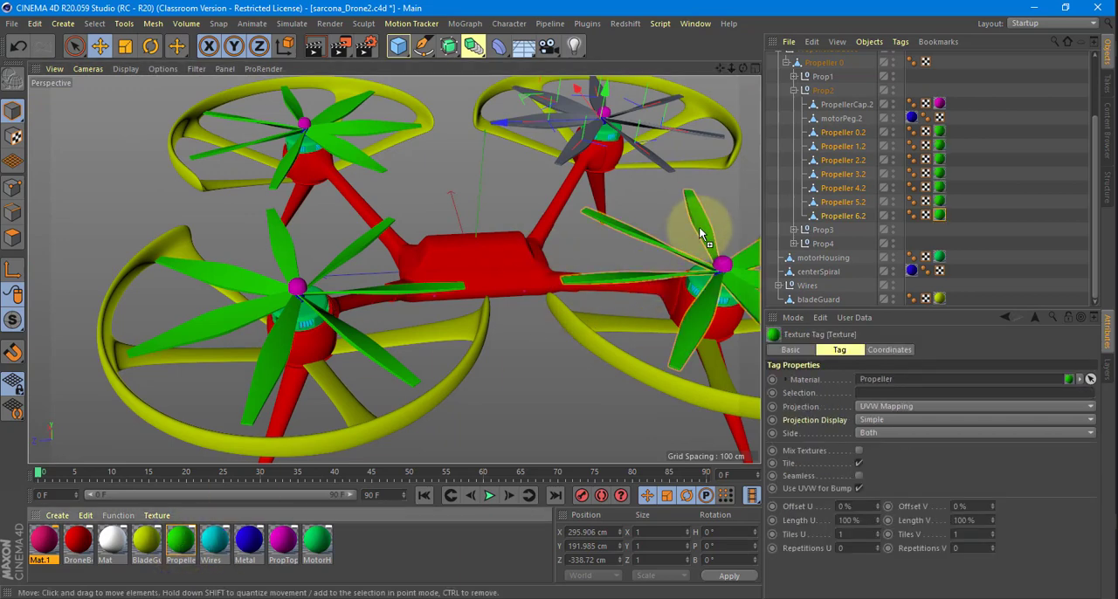
pyautogui.click(794, 90)
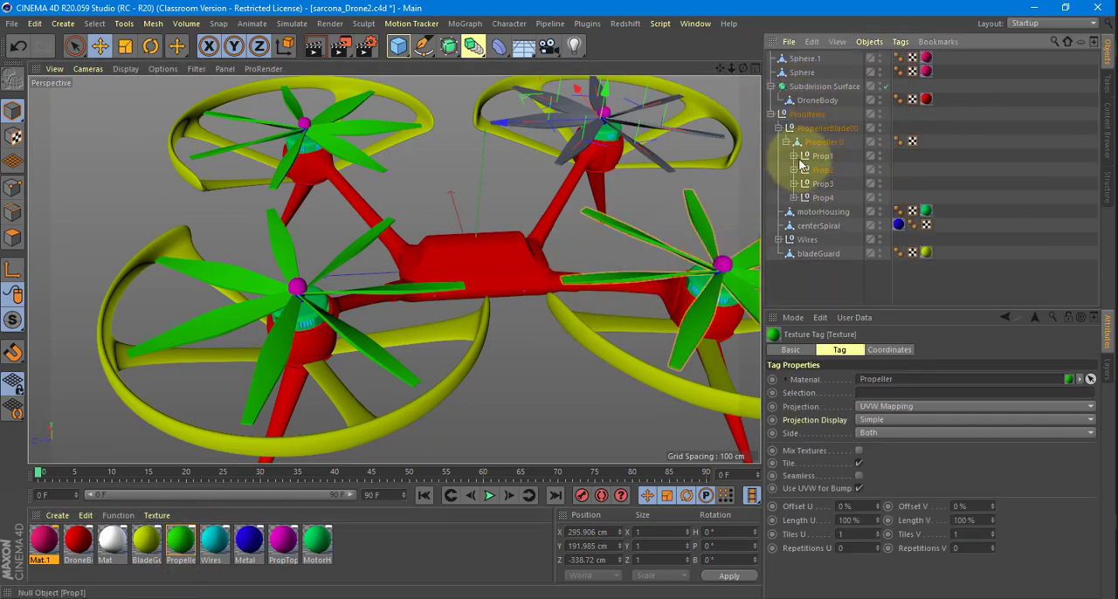
# Apply the green Propeller material to all seven propeller blades in the Prop1 group.
pyautogui.click(793, 155)
pyautogui.click(843, 197)
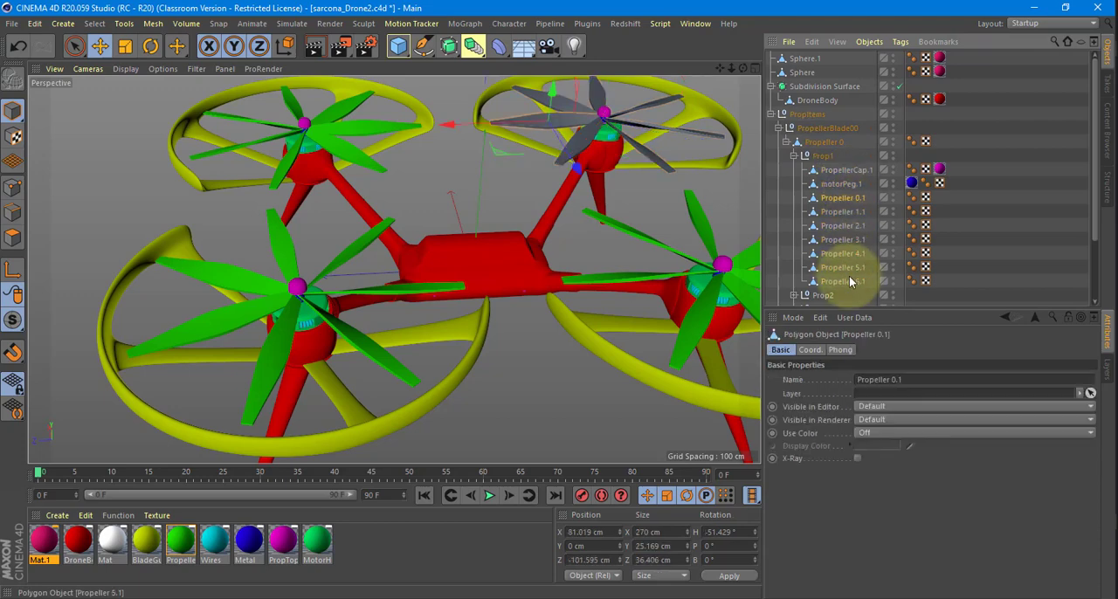
pyautogui.keyDown('shift'); pyautogui.click(849, 278); pyautogui.keyUp('shift')
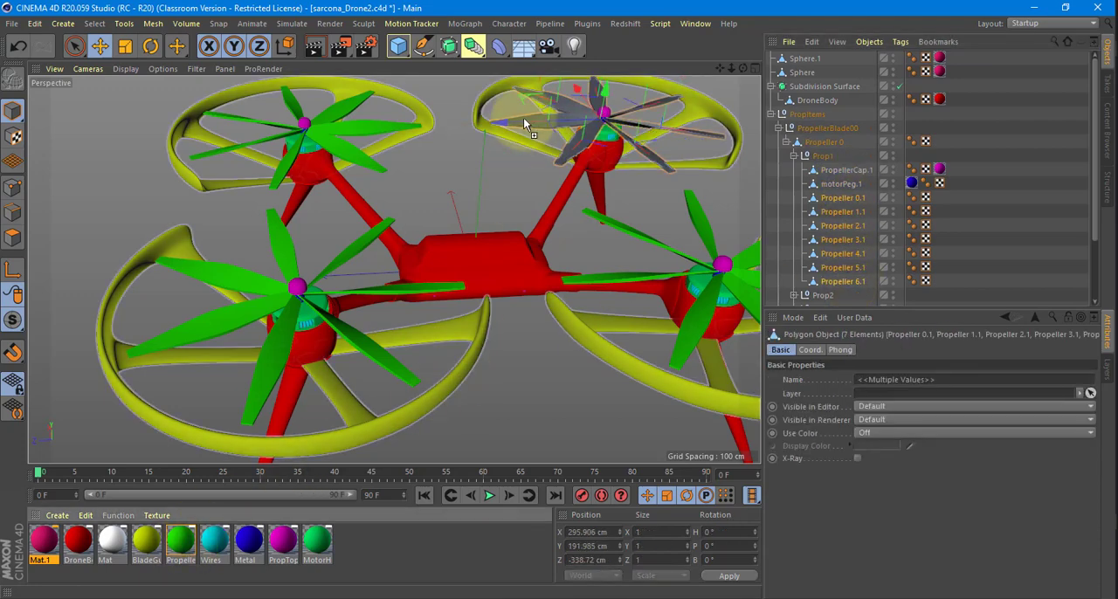
pyautogui.moveTo(523, 123); pyautogui.dragTo(524, 120)
pyautogui.keyDown('alt'); pyautogui.moveTo(615, 181); pyautogui.dragTo(567, 254); pyautogui.keyUp('alt')
pyautogui.scroll(5, 578, 235)
pyautogui.scroll(-5, 577, 235)
pyautogui.click(783, 149)
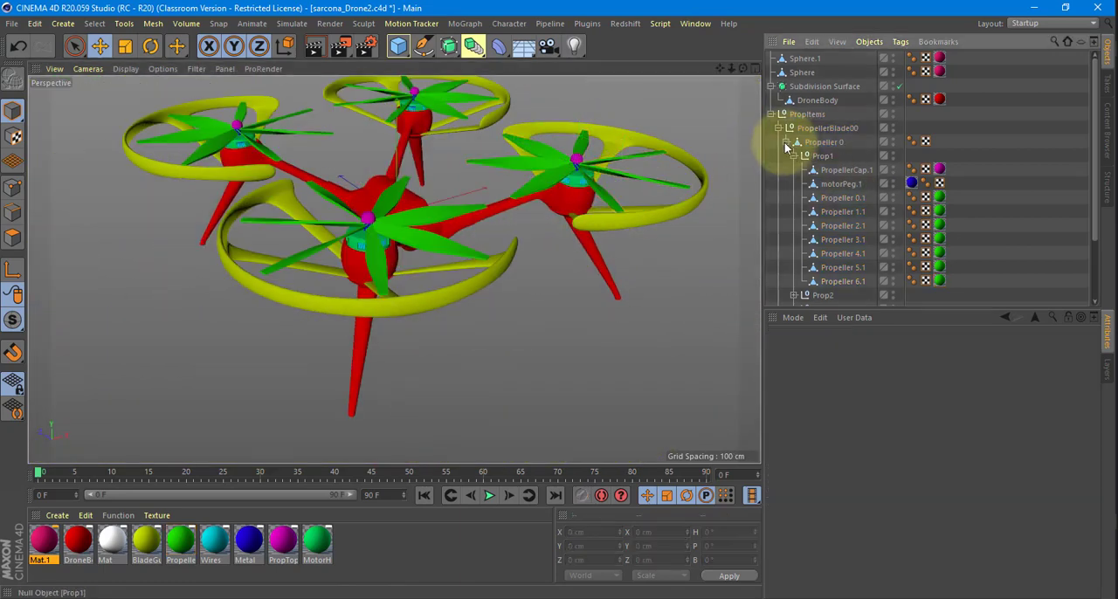
# Set the Subdivision Surface's renderer subdivision to 2 and convert the generator into an editable object.
pyautogui.click(785, 142)
pyautogui.click(772, 128)
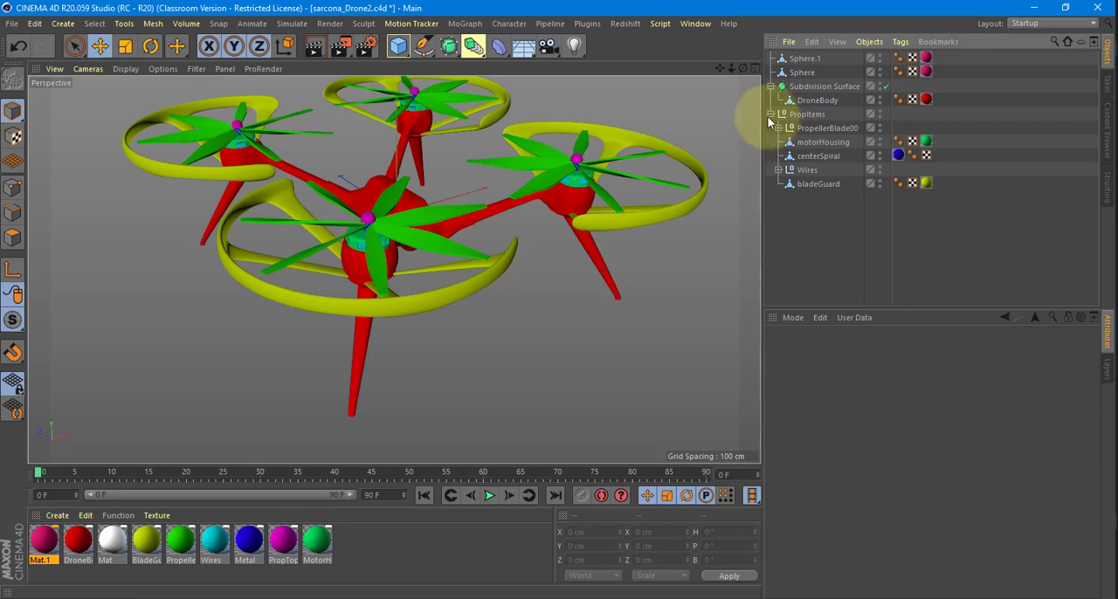
pyautogui.click(770, 115)
pyautogui.click(813, 86)
pyautogui.keyDown('alt'); pyautogui.moveTo(601, 131); pyautogui.dragTo(548, 207, button='middle'); pyautogui.keyUp('alt')
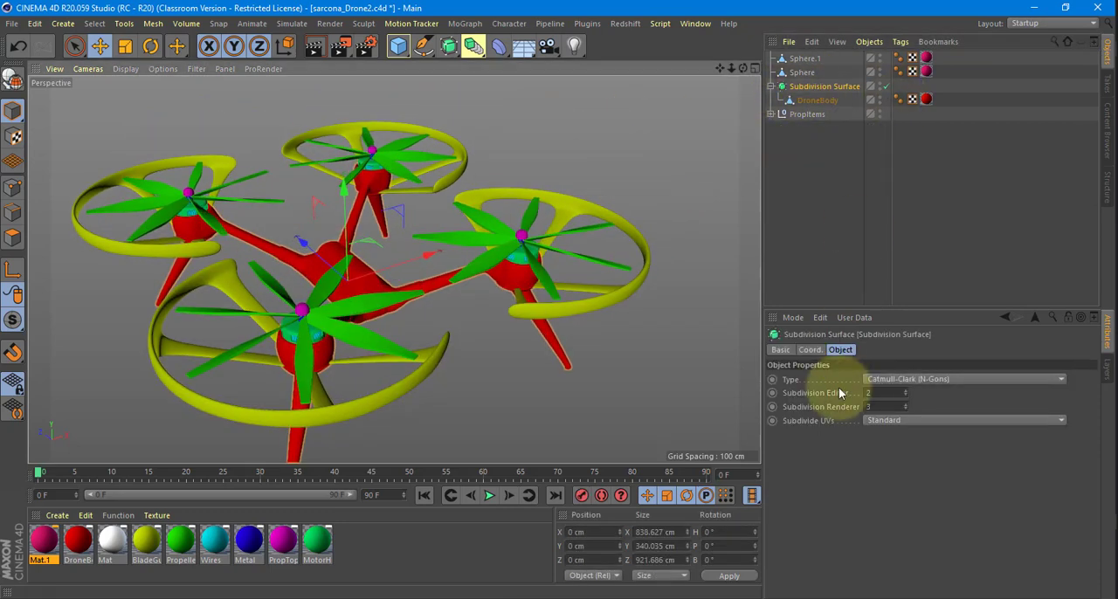
pyautogui.moveTo(885, 407); pyautogui.dragTo(853, 409)
pyautogui.write('2')
pyautogui.press('Return')
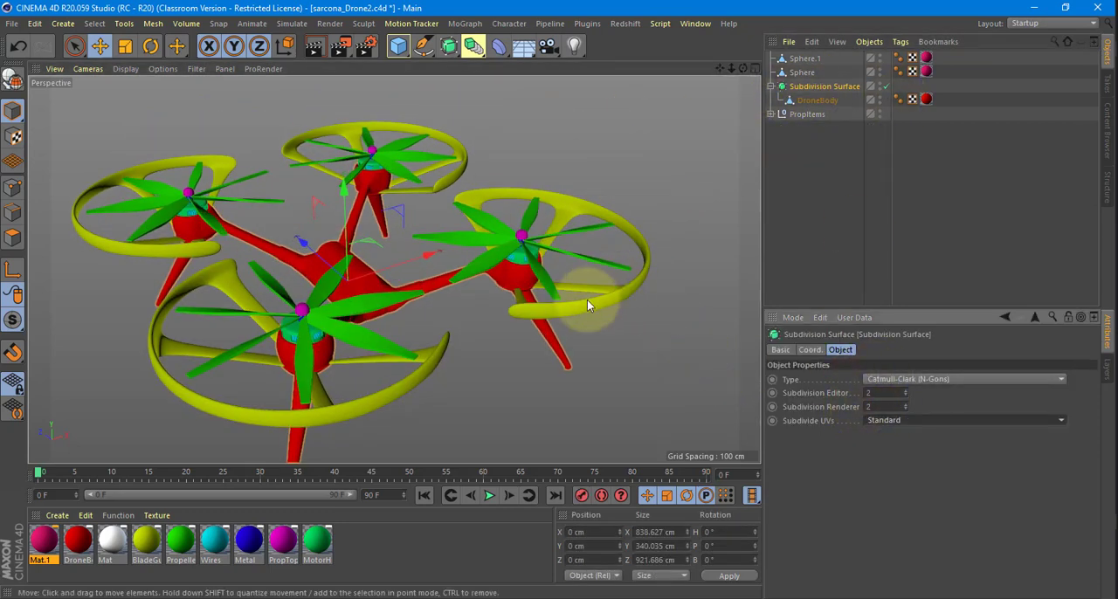
pyautogui.keyDown('alt'); pyautogui.moveTo(586, 300); pyautogui.dragTo(578, 309); pyautogui.keyUp('alt')
pyautogui.press('c')
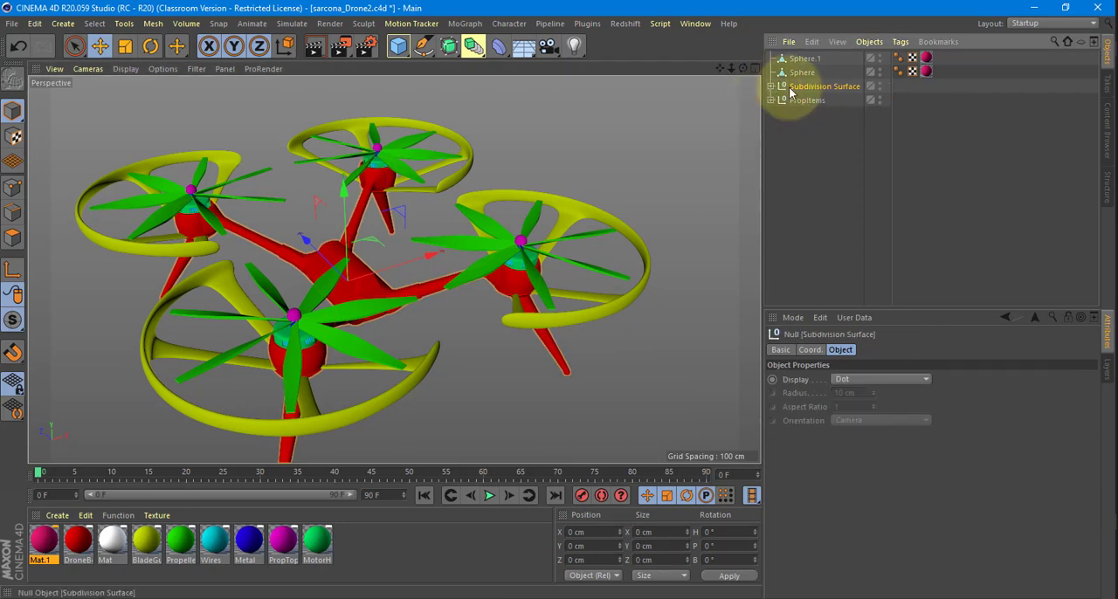
# Move DroneBody out of the Subdivision Surface null to the top level and delete the emptied null.
pyautogui.click(772, 86)
pyautogui.moveTo(808, 101); pyautogui.dragTo(814, 147)
pyautogui.click(821, 90)
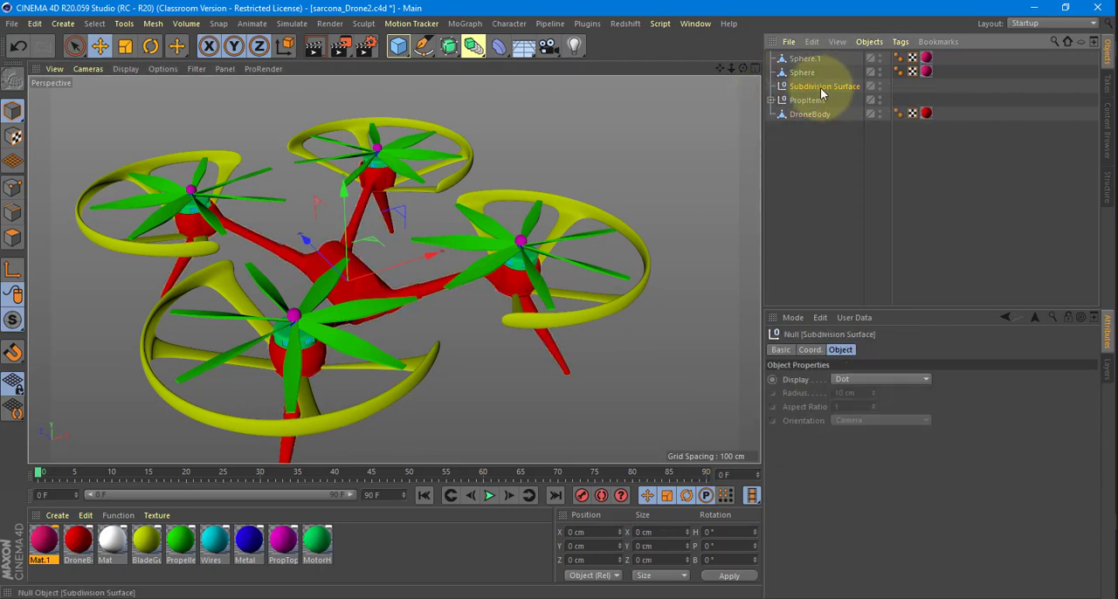
pyautogui.press('Delete')
# Group Sphere.1 and Sphere into a null and name it Lights.
pyautogui.click(807, 62)
pyautogui.keyDown('shift'); pyautogui.click(808, 71); pyautogui.keyUp('shift')
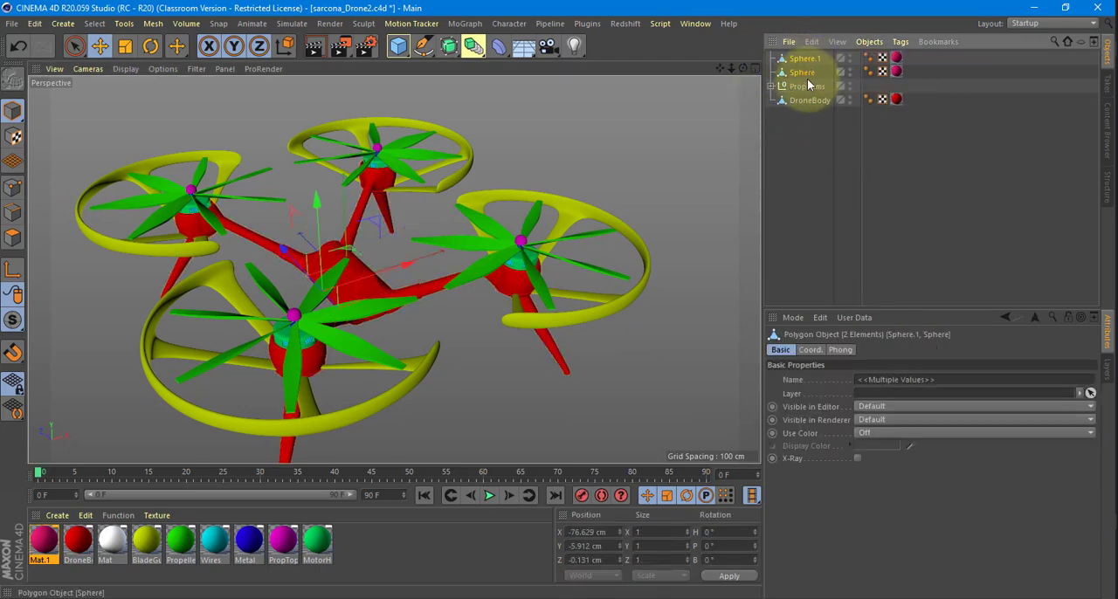
pyautogui.doubleClick(805, 59)
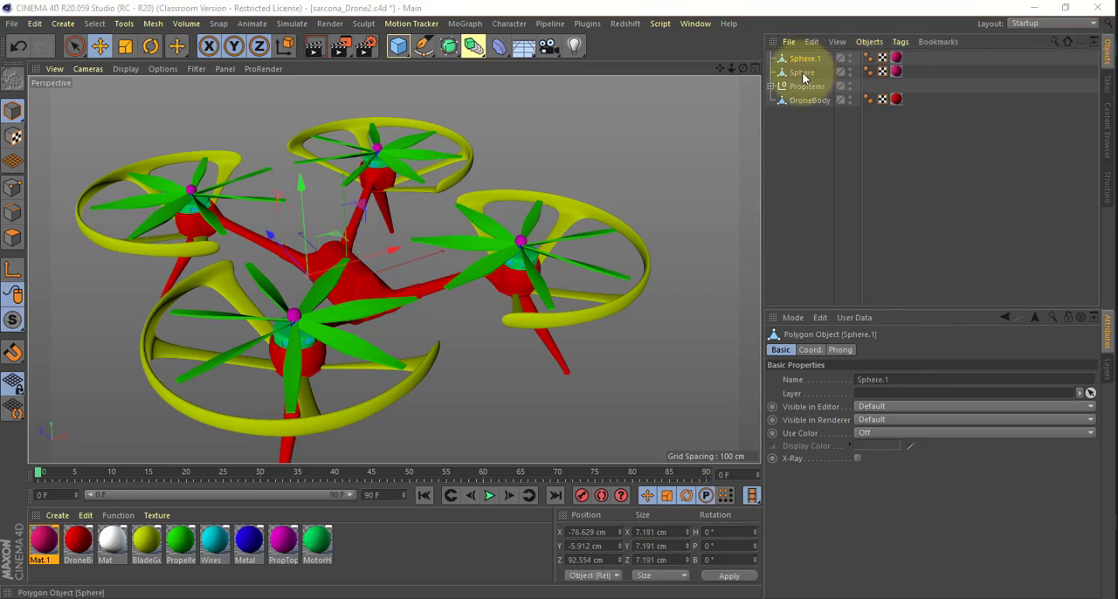
pyautogui.keyDown('shift'); pyautogui.click(804, 75); pyautogui.keyUp('shift')
pyautogui.hotkey('alt', 'g')
pyautogui.doubleClick(800, 58)
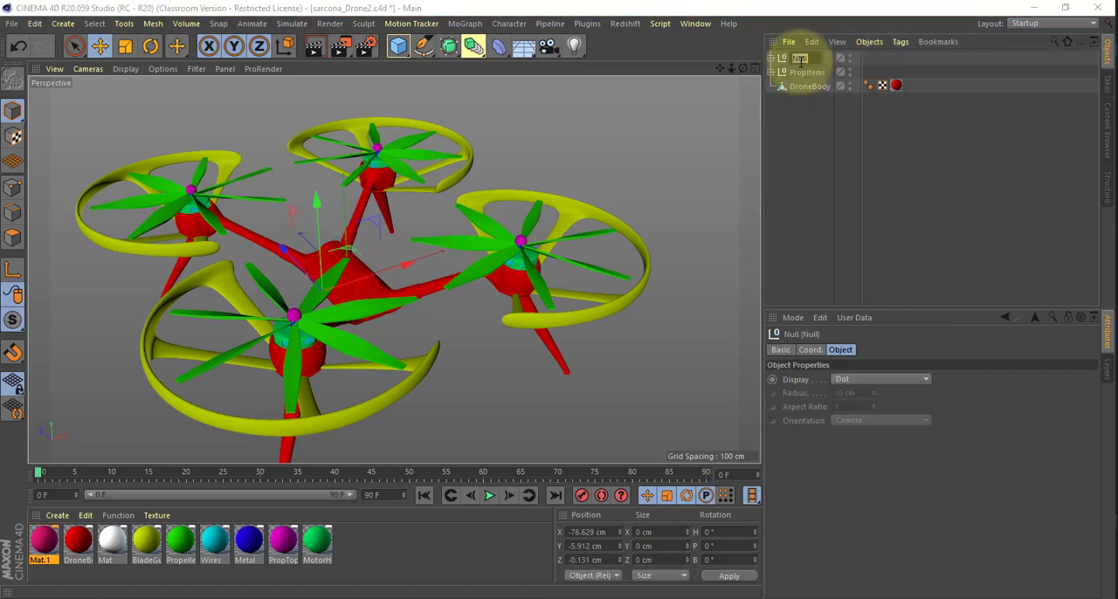
pyautogui.write('Lights')
pyautogui.press('Return')
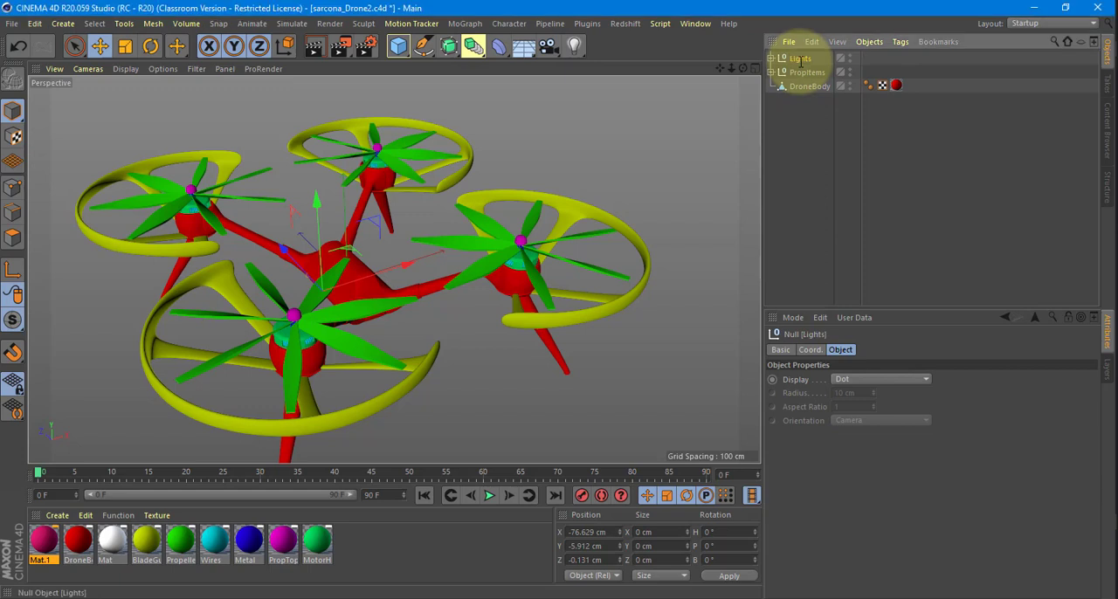
# Group Lights, PropItems and DroneBody under a single null named Drone.
pyautogui.keyDown('shift'); pyautogui.click(800, 87); pyautogui.keyUp('shift')
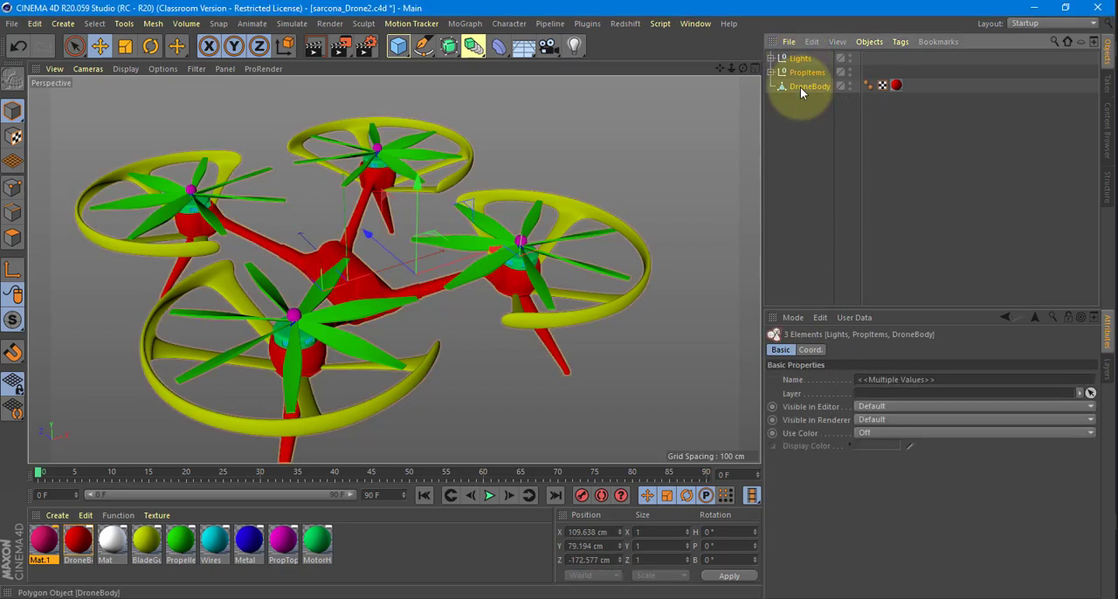
pyautogui.hotkey('alt', 'g')
pyautogui.doubleClick(799, 58)
pyautogui.write('D')
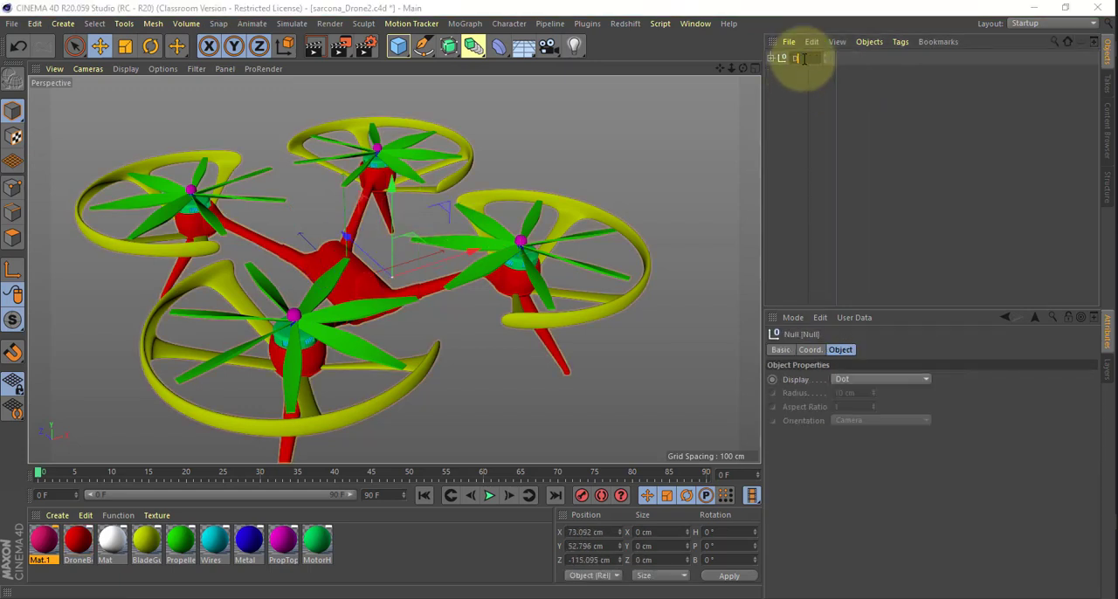
pyautogui.write('rone')
pyautogui.press('Return')
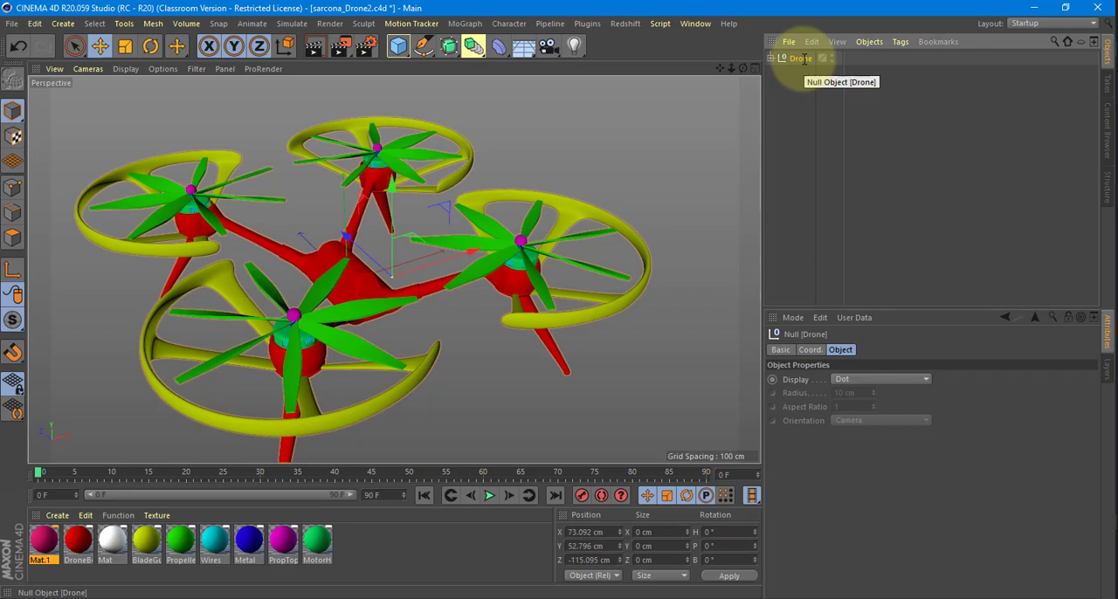
# Try raising the whole Drone group about 205 cm to test that all parts move together.
pyautogui.keyDown('alt'); pyautogui.moveTo(558, 196); pyautogui.dragTo(398, 183); pyautogui.keyUp('alt')
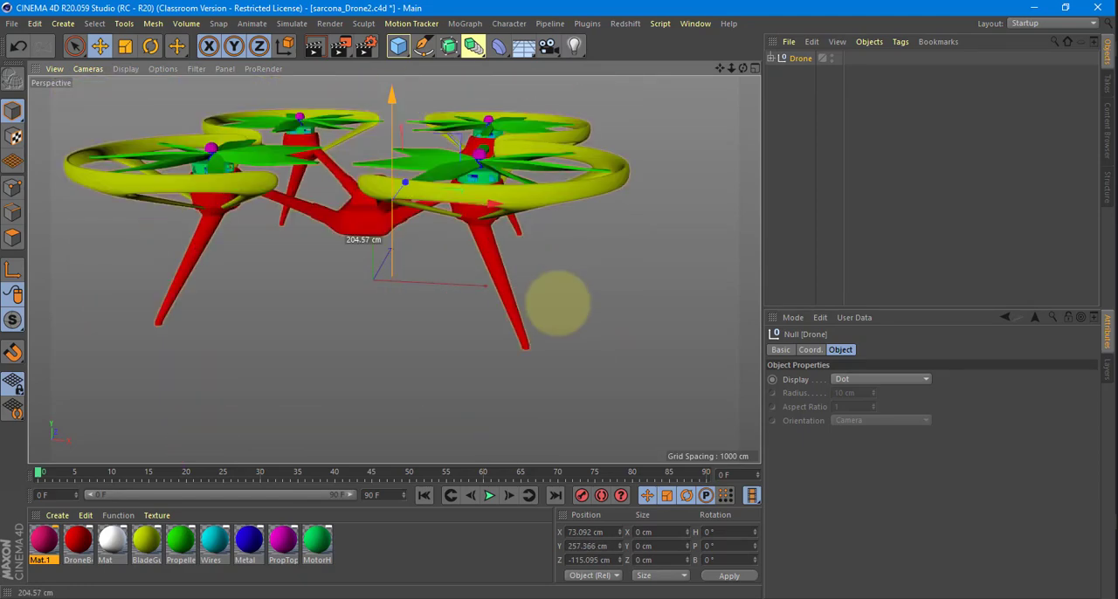
pyautogui.keyDown('alt'); pyautogui.moveTo(597, 226); pyautogui.dragTo(661, 186); pyautogui.keyUp('alt')
# Expand the Drone hierarchy down to the Prop1 to Prop4 groups inside Propeller 0.
pyautogui.click(770, 57)
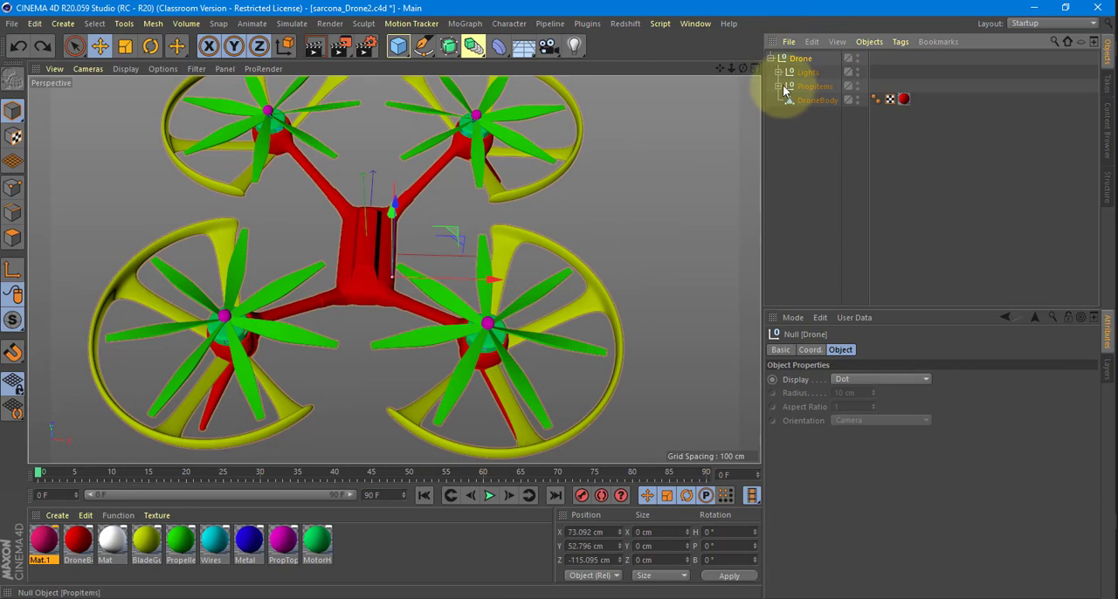
pyautogui.click(779, 85)
pyautogui.click(786, 100)
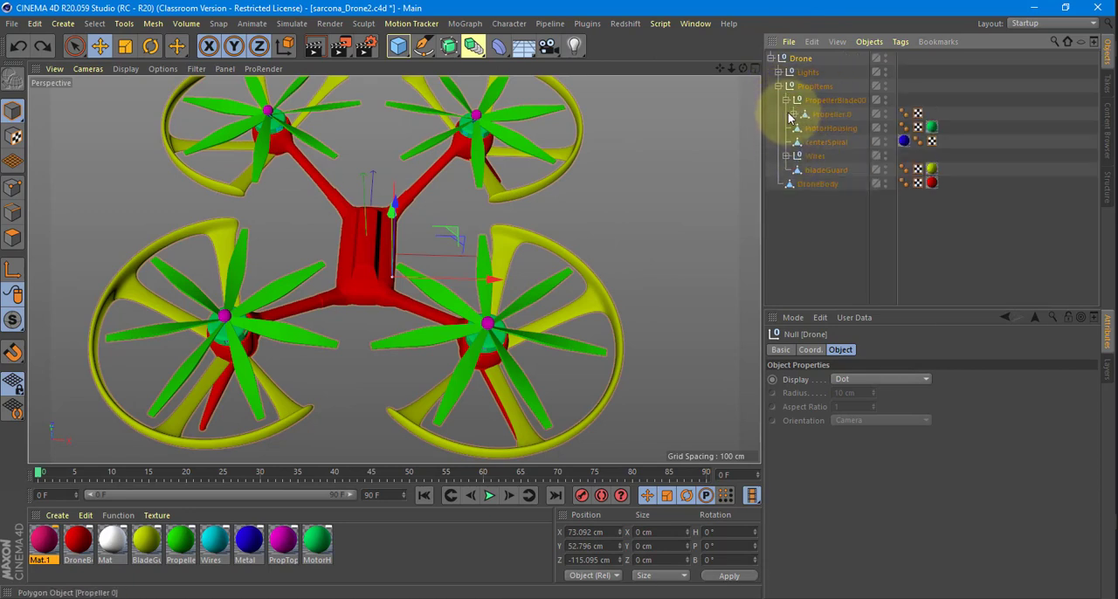
pyautogui.click(791, 114)
pyautogui.click(801, 128)
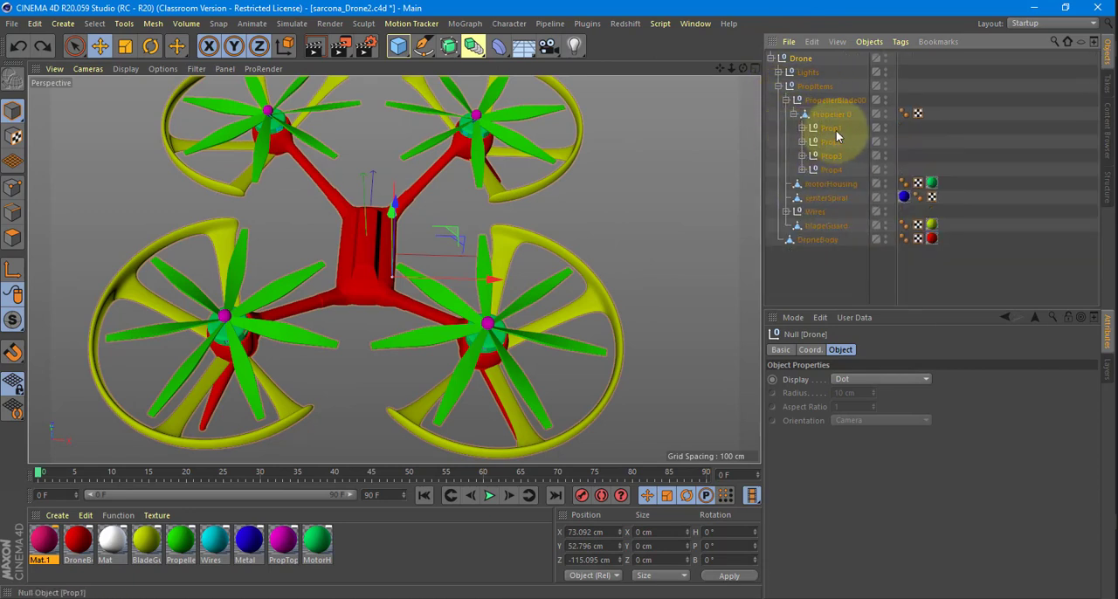
# Try rotating the Prop1 propeller group about its own axis.
pyautogui.click(836, 130)
pyautogui.press('r')
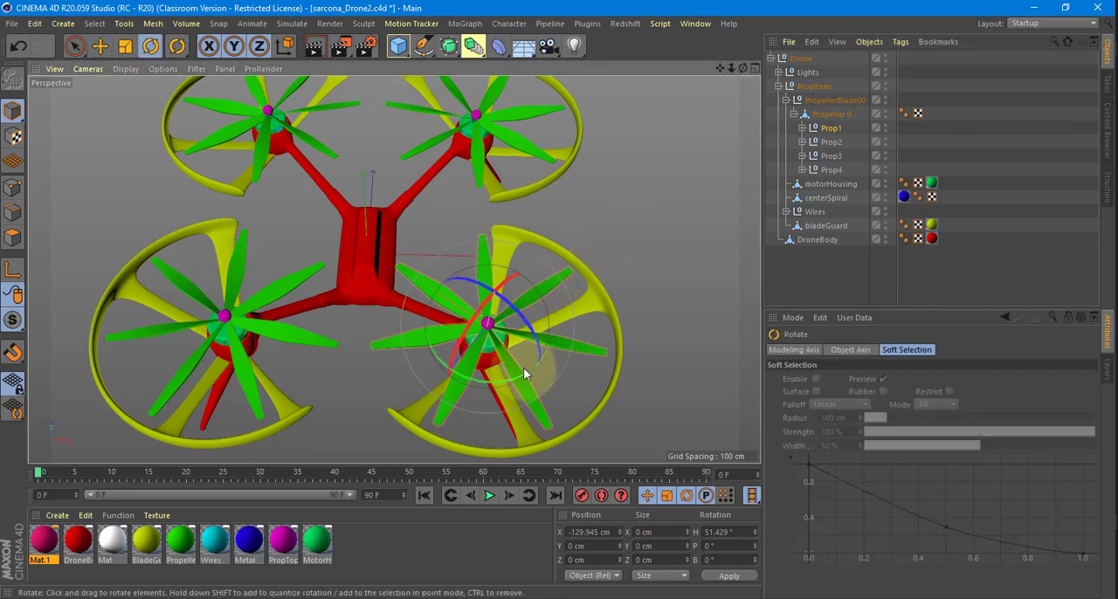
pyautogui.moveTo(511, 369); pyautogui.dragTo(563, 319)
pyautogui.moveTo(389, 310); pyautogui.dragTo(551, 207)
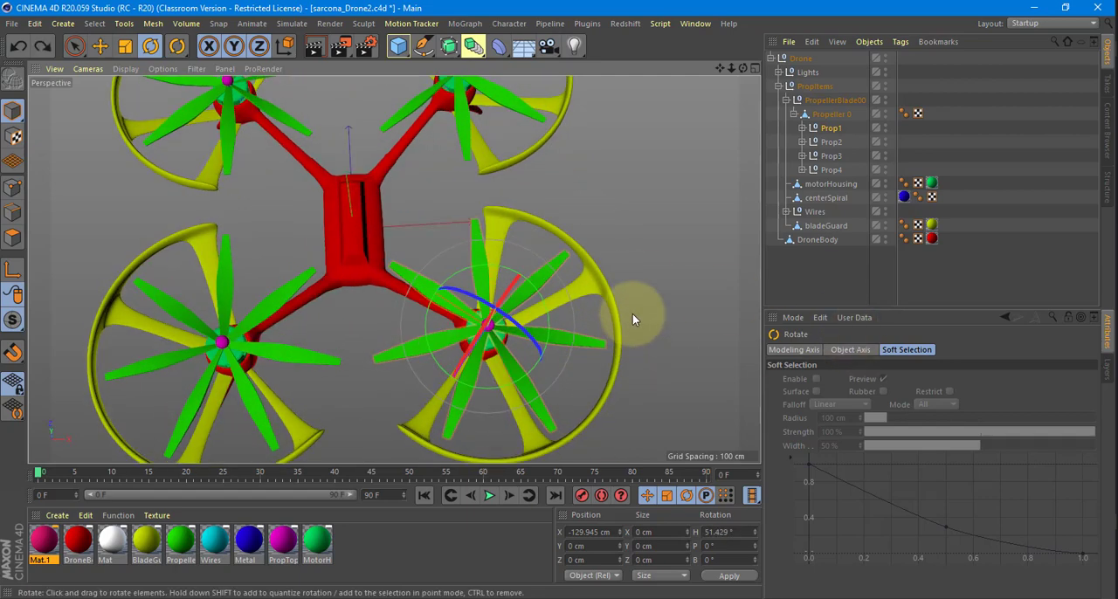
# Test rotating Prop1 in the Top view and undo the rotation.
pyautogui.hotkey('ctrl', 'a')
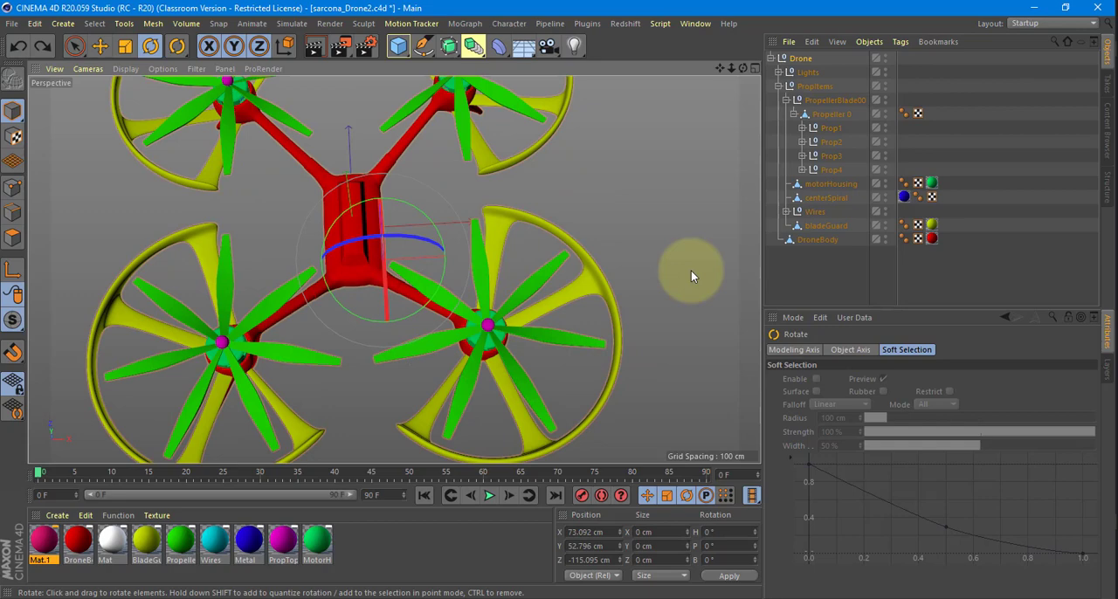
pyautogui.click(825, 129)
pyautogui.middleClick(662, 205)
pyautogui.middleClick(610, 157)
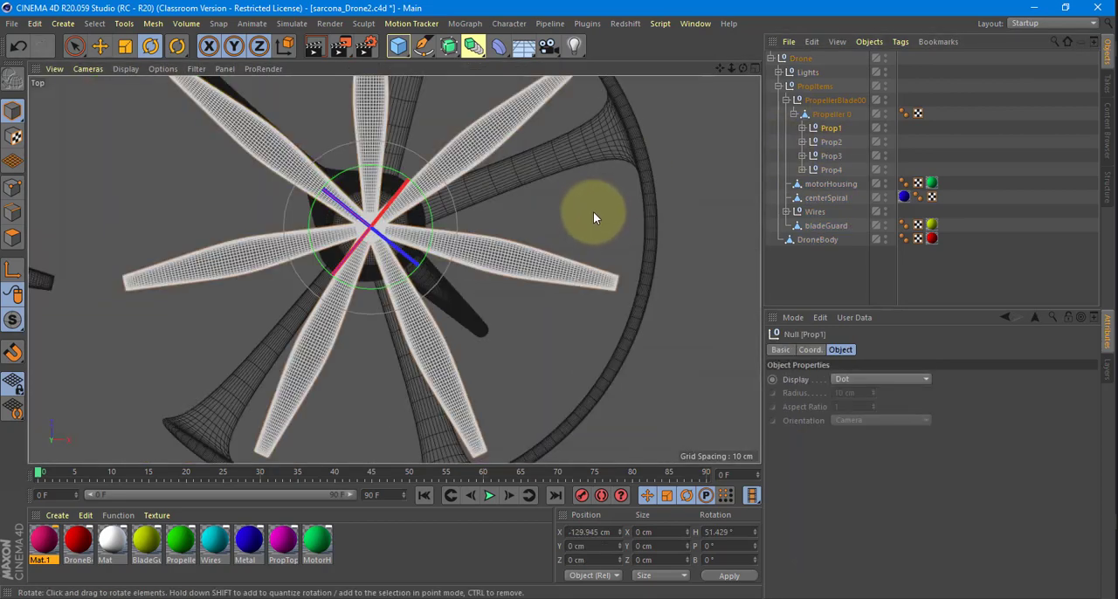
pyautogui.keyDown('alt'); pyautogui.moveTo(593, 218); pyautogui.dragTo(502, 220, button='right'); pyautogui.keyUp('alt')
pyautogui.moveTo(459, 198); pyautogui.dragTo(557, 297)
pyautogui.hotkey('ctrl', 'z')
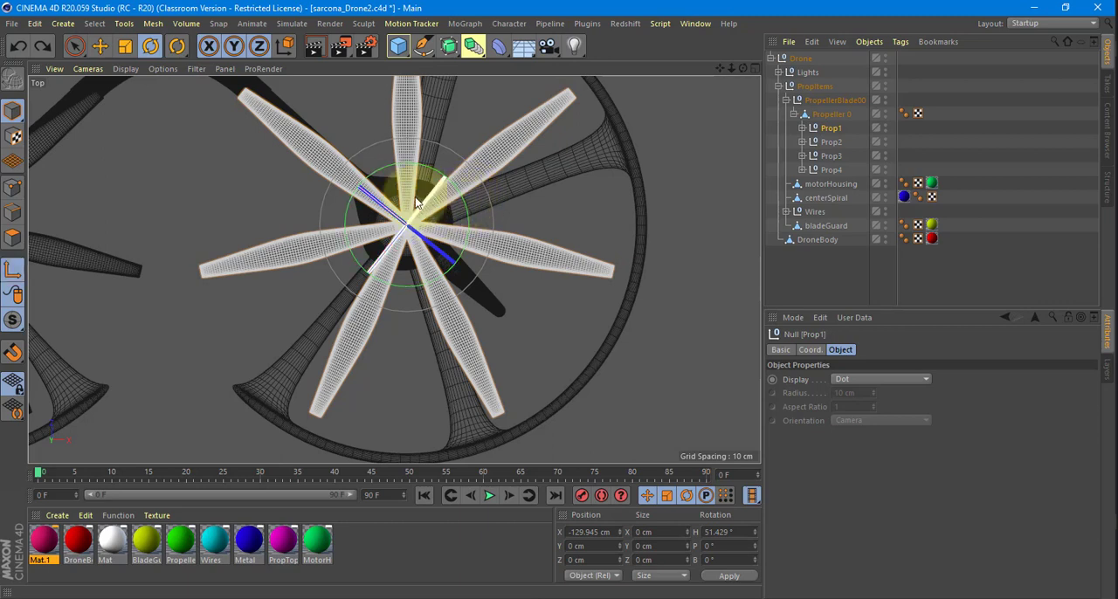
# Try shifting Prop1's axis off the propeller's centre in axis modification mode and rotating it in world orientation.
pyautogui.press('w')
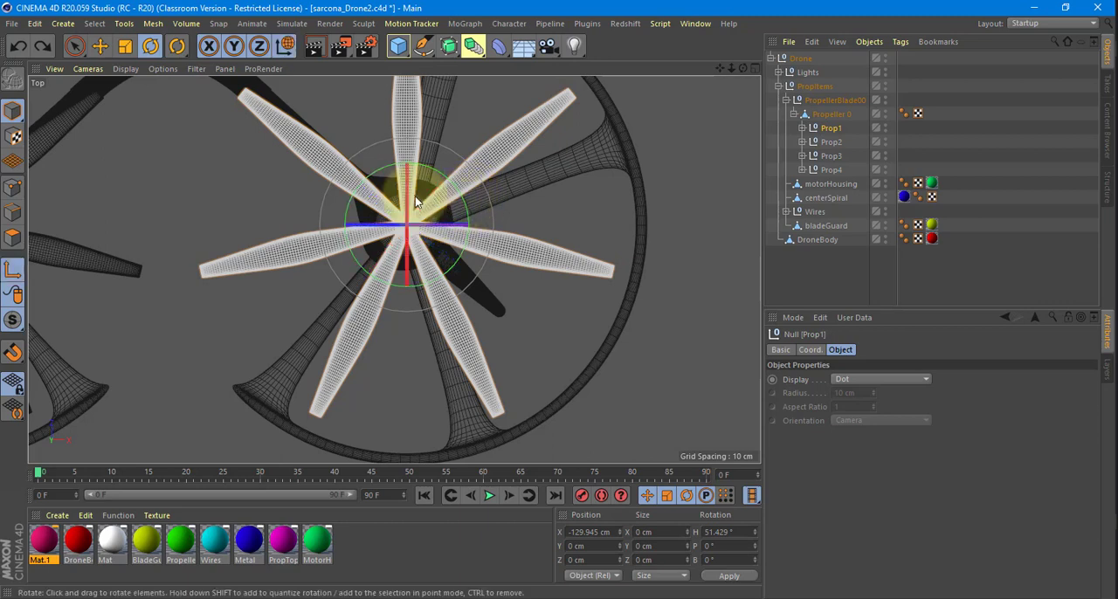
pyautogui.click(100, 45)
pyautogui.moveTo(318, 227); pyautogui.dragTo(302, 218)
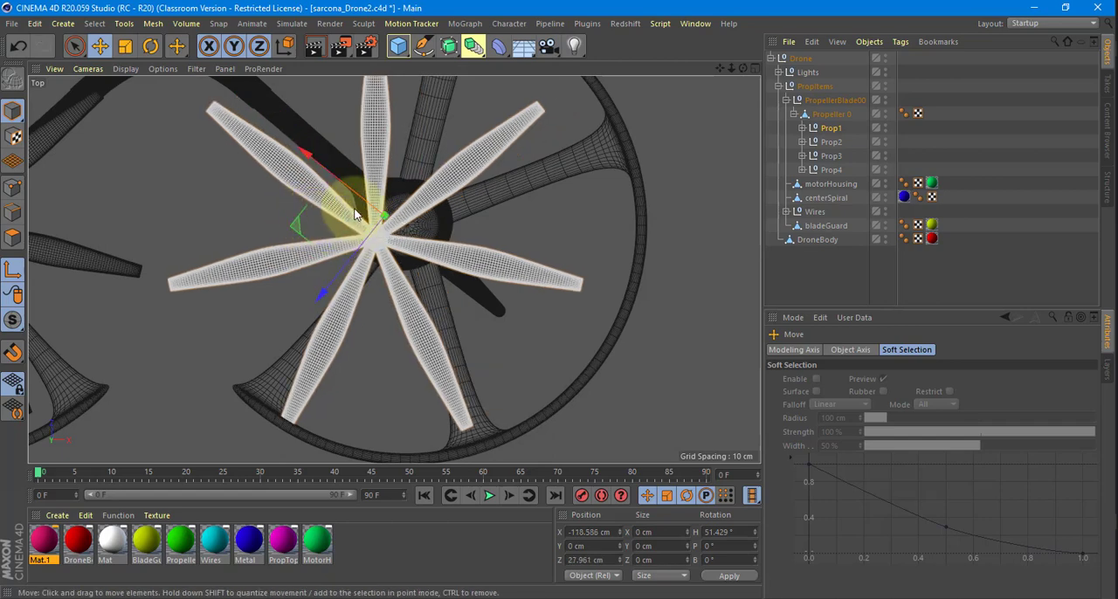
pyautogui.press('r')
pyautogui.moveTo(435, 229); pyautogui.dragTo(438, 251)
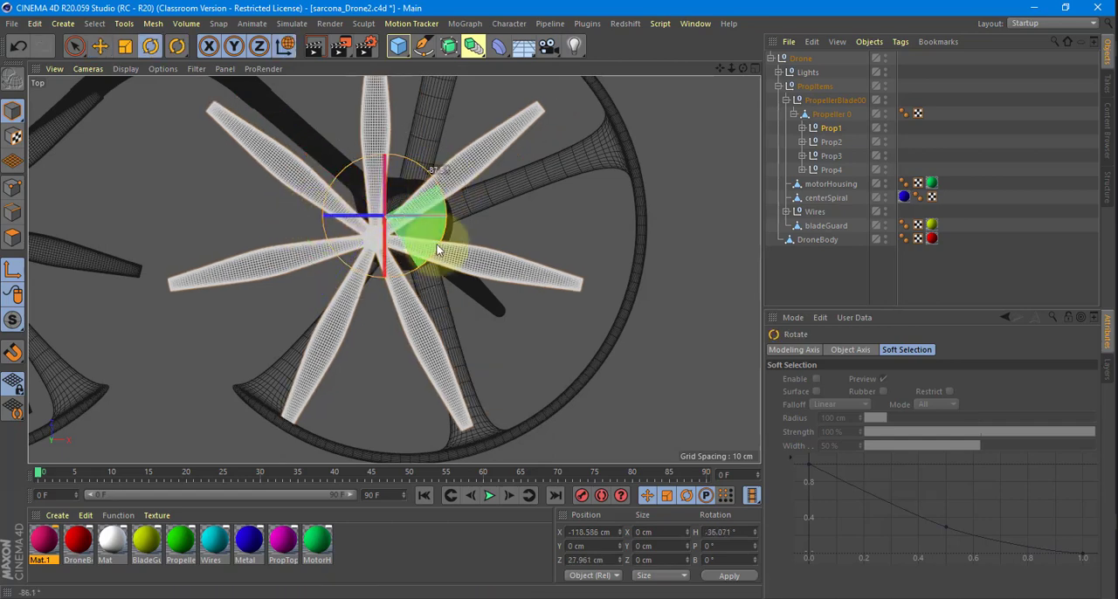
pyautogui.moveTo(449, 182); pyautogui.dragTo(571, 241)
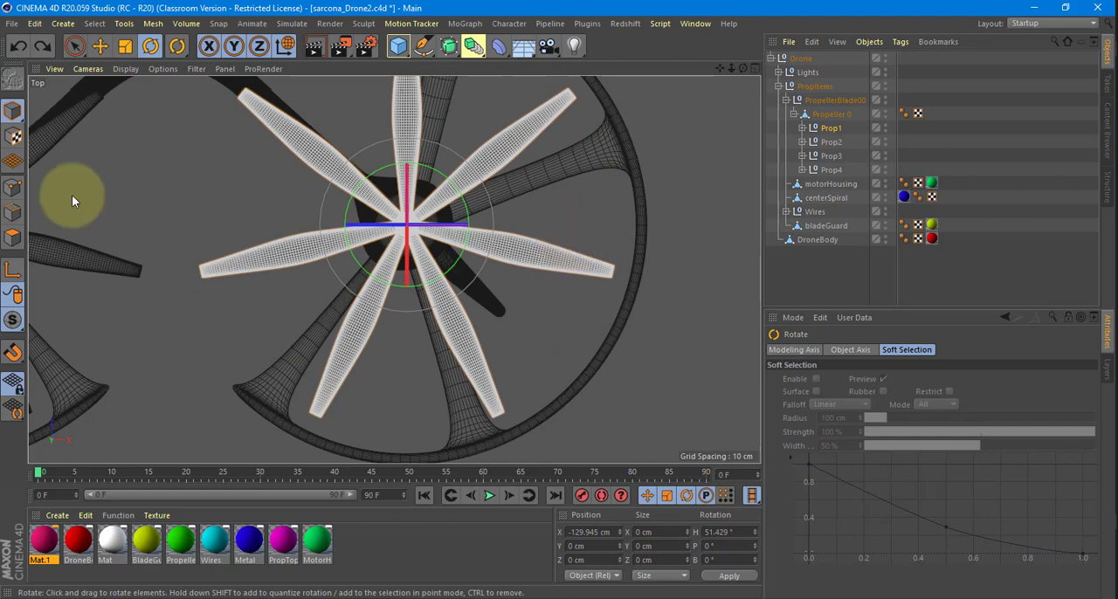
# Check where the axes of the Prop2 and Prop4 groups sit relative to their propellers.
pyautogui.click(841, 141)
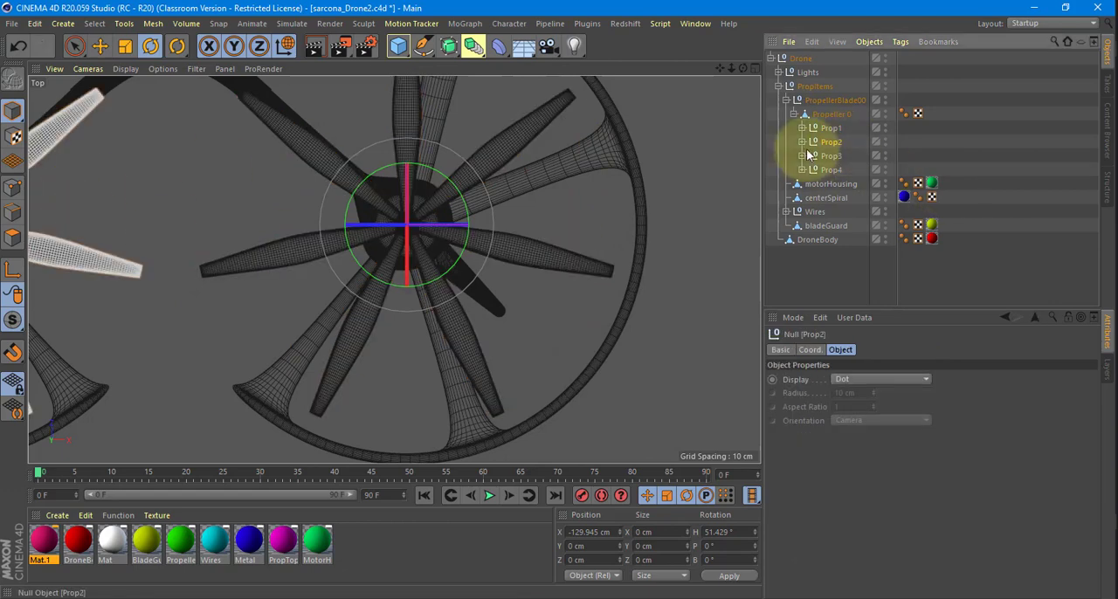
pyautogui.scroll(-5, 579, 228)
pyautogui.keyDown('alt'); pyautogui.moveTo(612, 321); pyautogui.dragTo(648, 410, button='middle'); pyautogui.keyUp('alt')
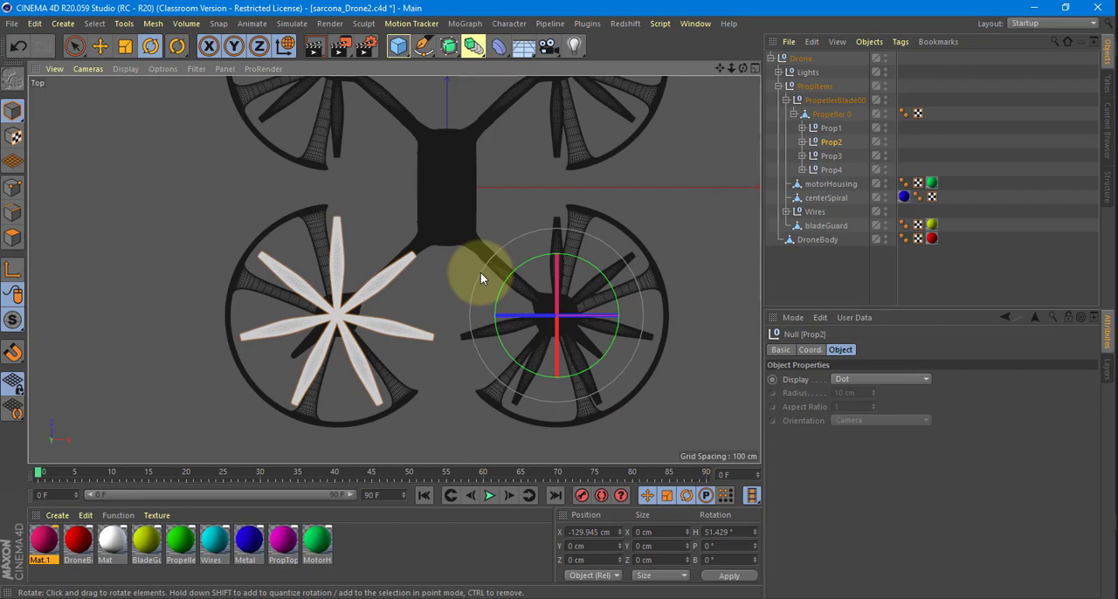
pyautogui.click(831, 168)
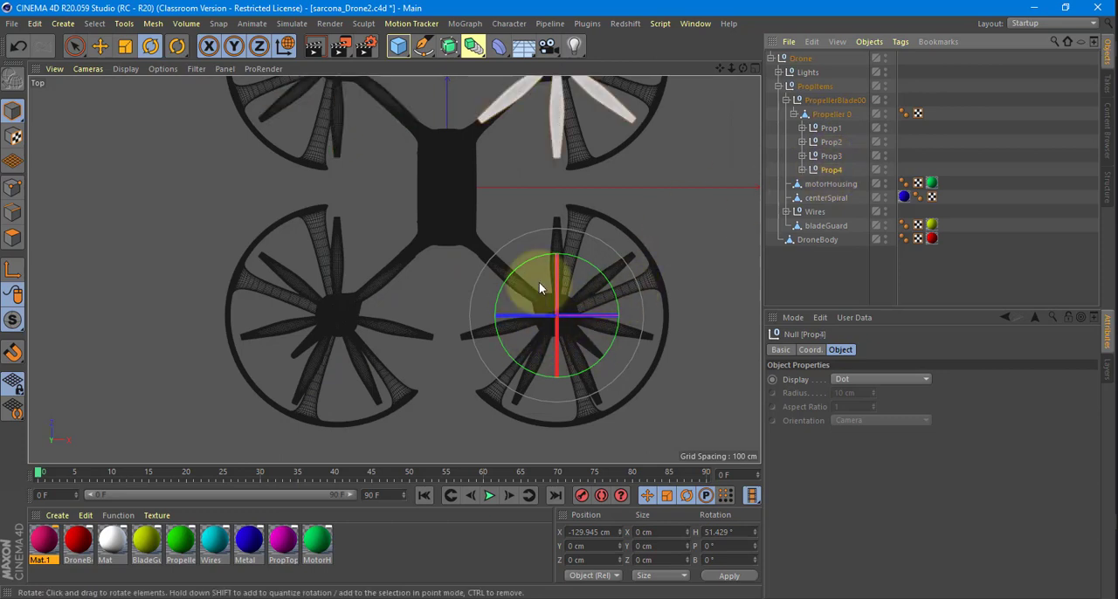
# Move Prop2's axis over to its own propeller in axis modification mode with world orientation, to a relative Z position of about 623 cm.
pyautogui.click(825, 141)
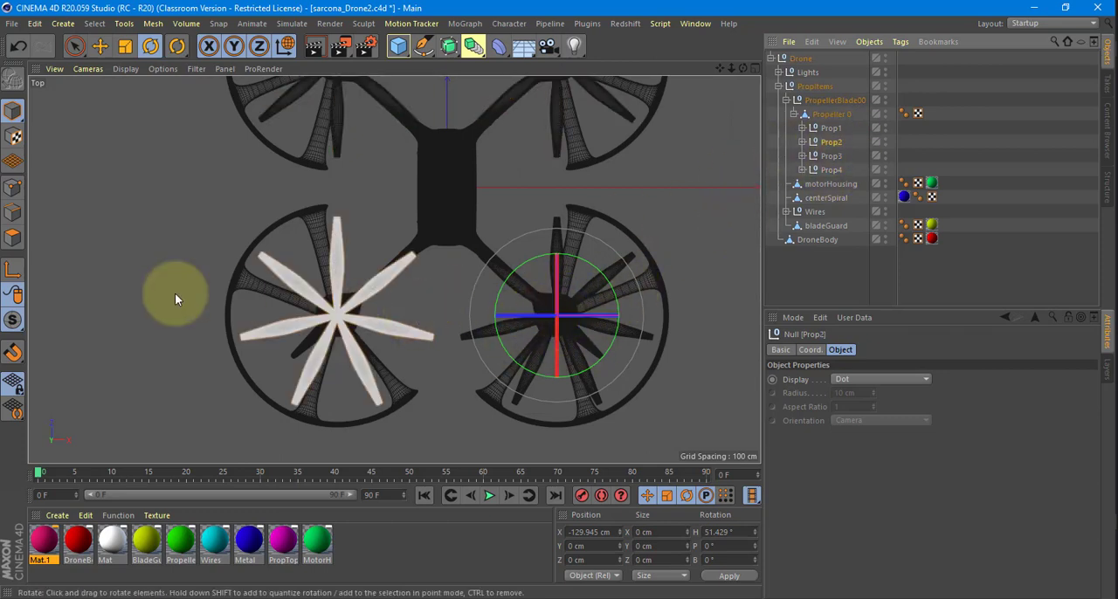
pyautogui.click(13, 274)
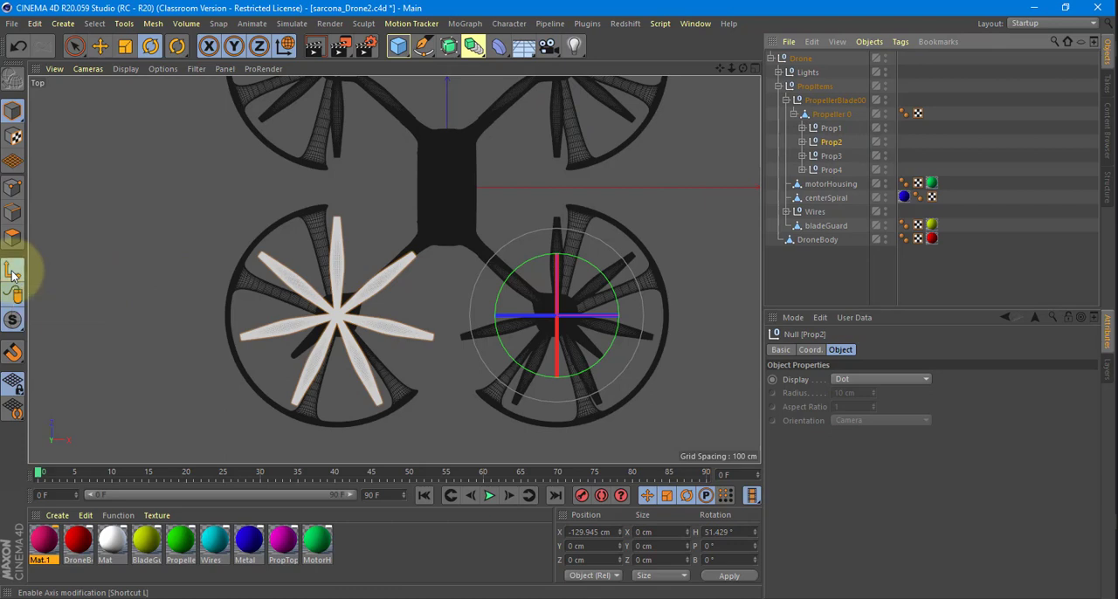
pyautogui.press('e')
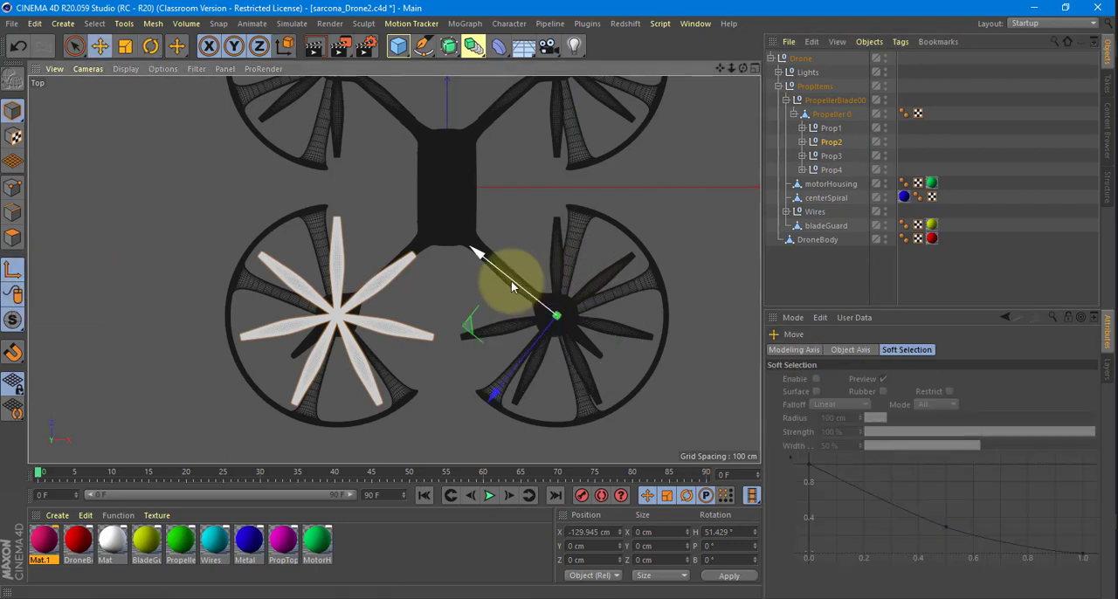
pyautogui.press('w')
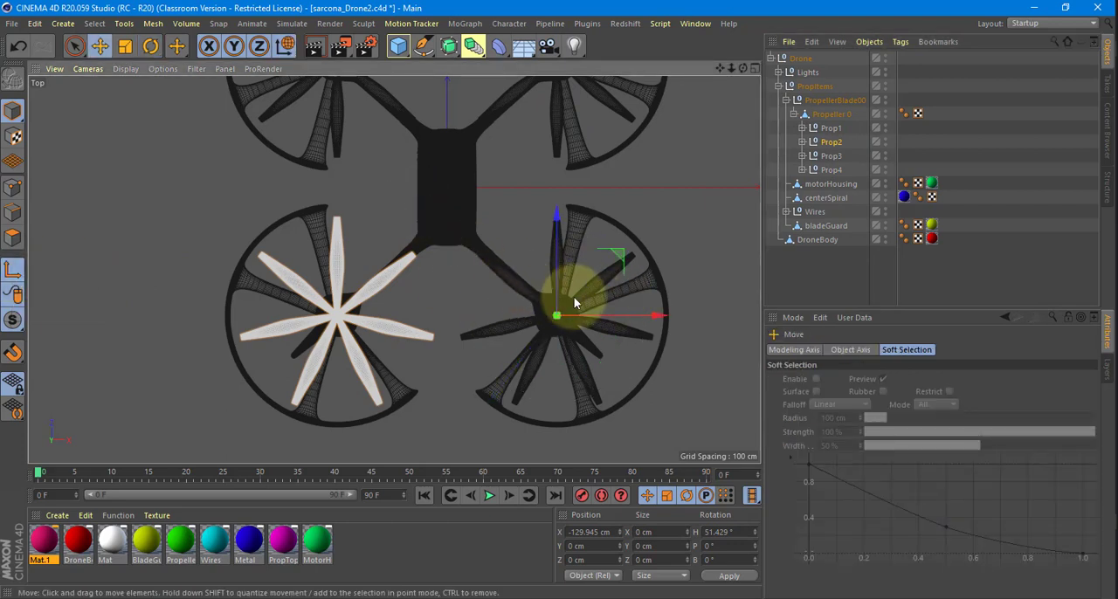
pyautogui.press('w')
pyautogui.press('w')
pyautogui.press('w')
pyautogui.press('w')
pyautogui.press('w')
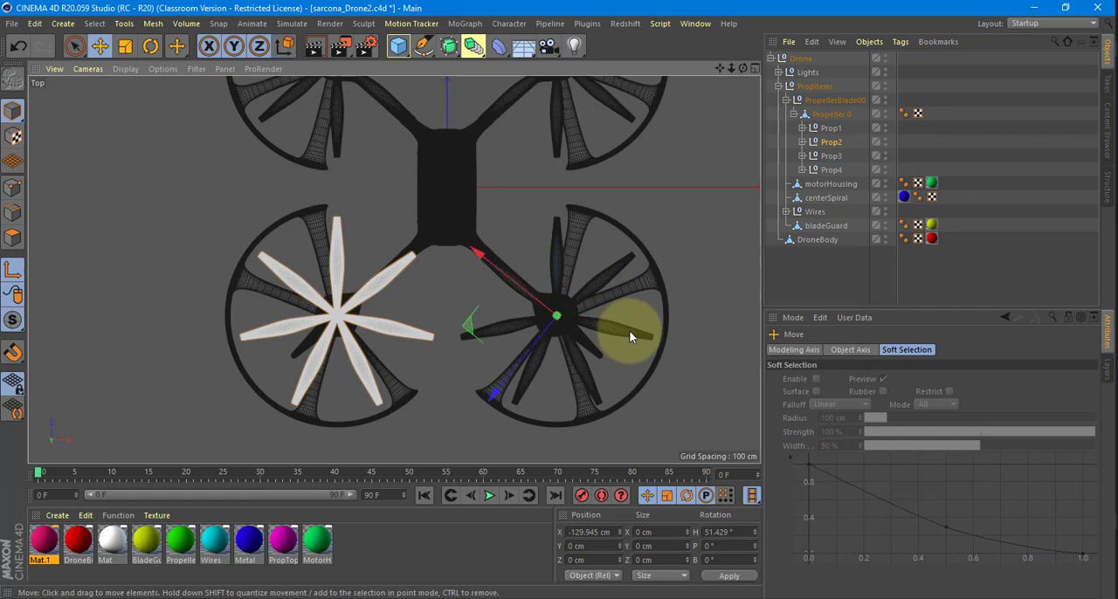
pyautogui.moveTo(654, 319); pyautogui.dragTo(318, 349)
pyautogui.scroll(8, 318, 349)
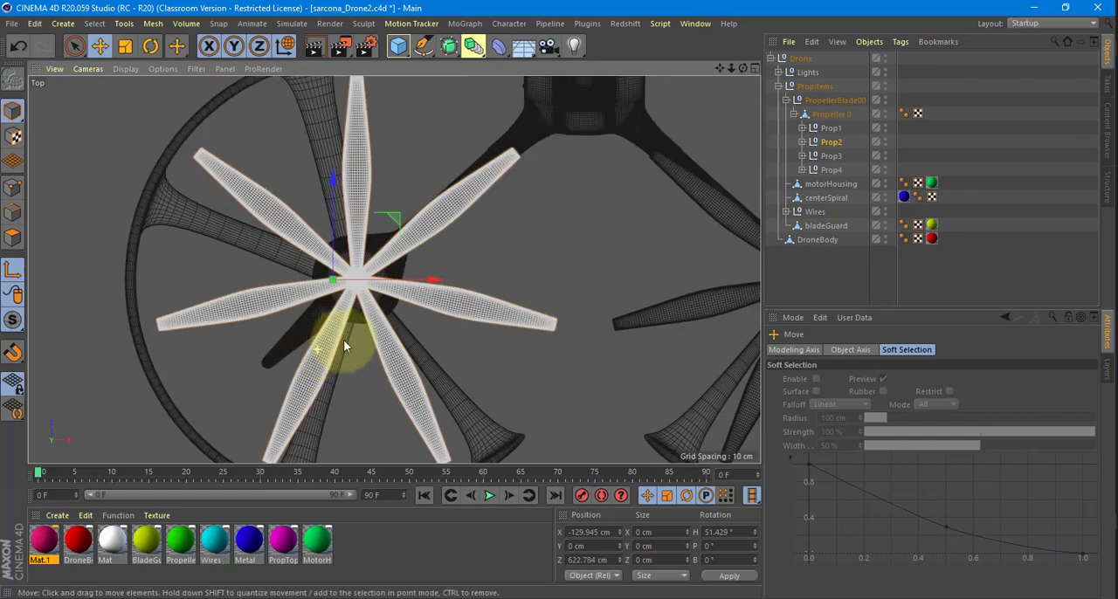
# Fine-position Prop2's axis close to the centre of its propeller hub, at a relative Z position of about 592 cm.
pyautogui.keyDown('alt'); pyautogui.moveTo(395, 298); pyautogui.dragTo(367, 372, button='middle'); pyautogui.keyUp('alt')
pyautogui.scroll(3, 367, 371)
pyautogui.scroll(4, 366, 329)
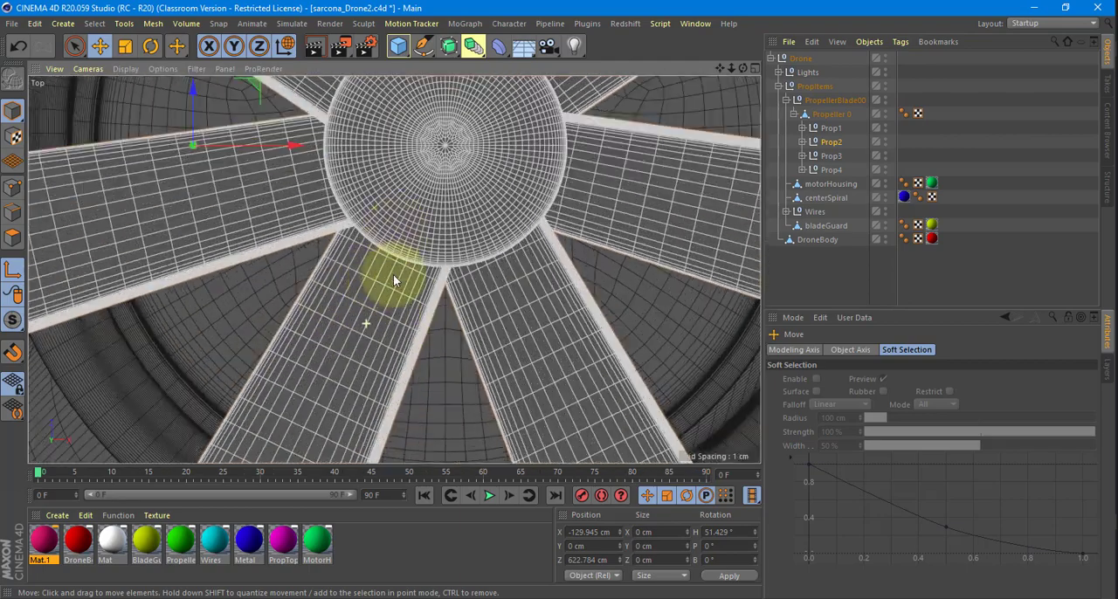
pyautogui.keyDown('alt'); pyautogui.moveTo(416, 199); pyautogui.dragTo(379, 349, button='middle'); pyautogui.keyUp('alt')
pyautogui.scroll(4, 382, 346)
pyautogui.keyDown('alt'); pyautogui.moveTo(478, 194); pyautogui.dragTo(391, 298, button='middle'); pyautogui.keyUp('alt')
pyautogui.moveTo(391, 298); pyautogui.dragTo(382, 328)
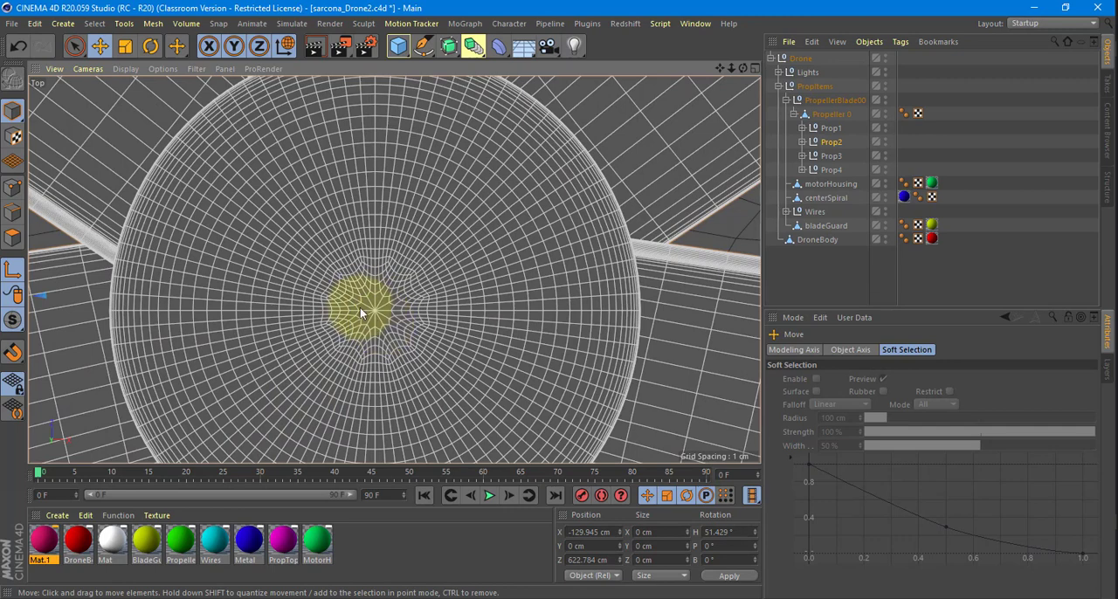
pyautogui.scroll(-4, 262, 292)
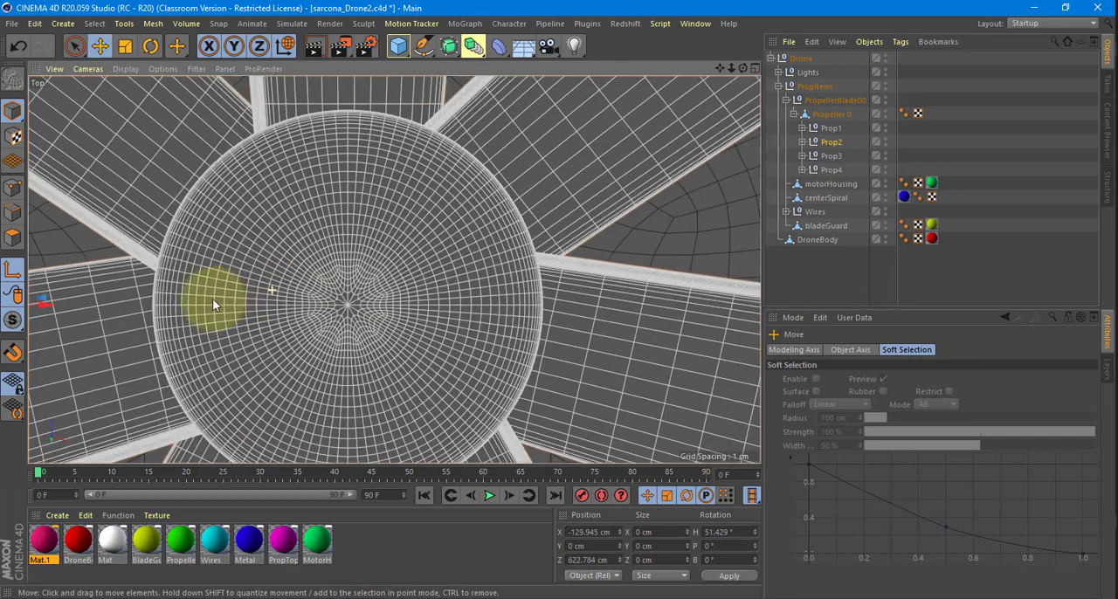
pyautogui.moveTo(73, 303); pyautogui.dragTo(415, 315)
pyautogui.scroll(5, 320, 330)
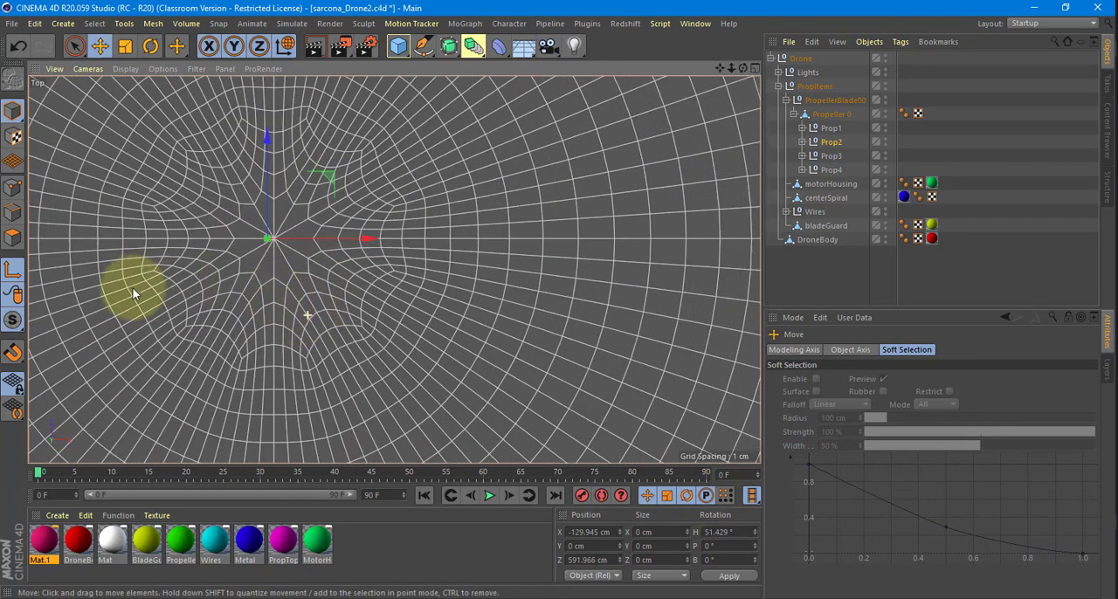
# Enable snapping and snap Prop2's axis onto the centre vertex of its propeller hub.
pyautogui.click(15, 355)
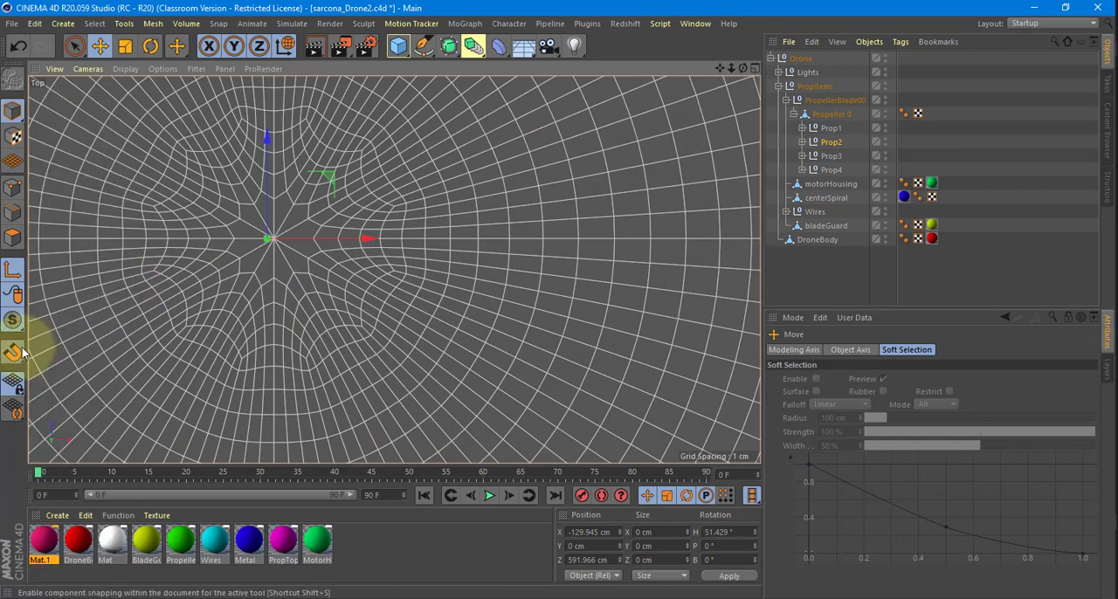
pyautogui.click(16, 352)
pyautogui.moveTo(361, 239); pyautogui.dragTo(544, 199)
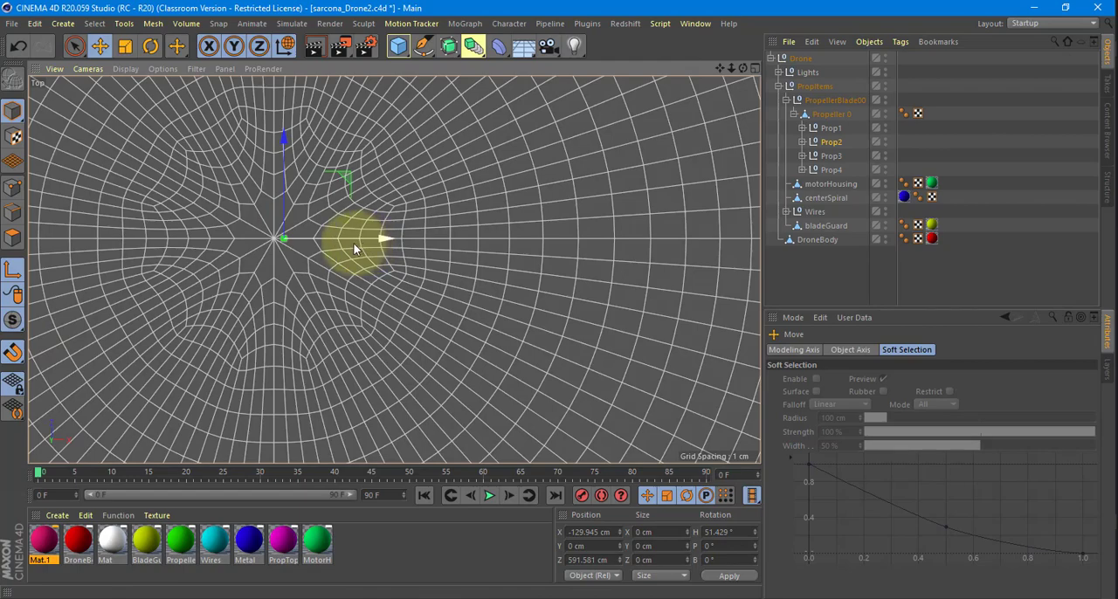
pyautogui.scroll(-5, 472, 227)
pyautogui.scroll(-8, 471, 227)
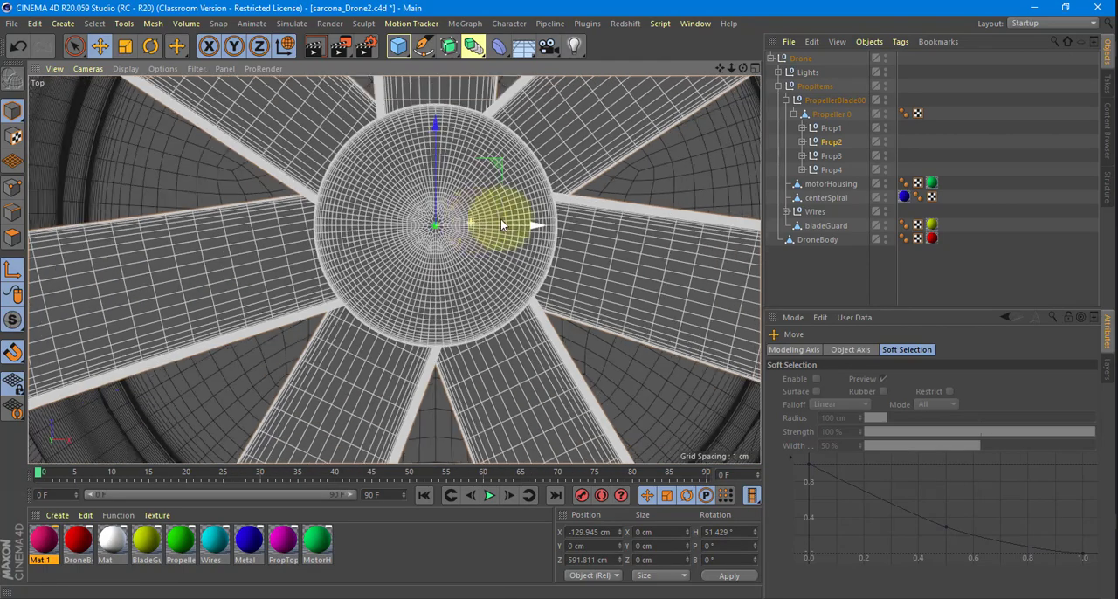
pyautogui.scroll(-6, 474, 272)
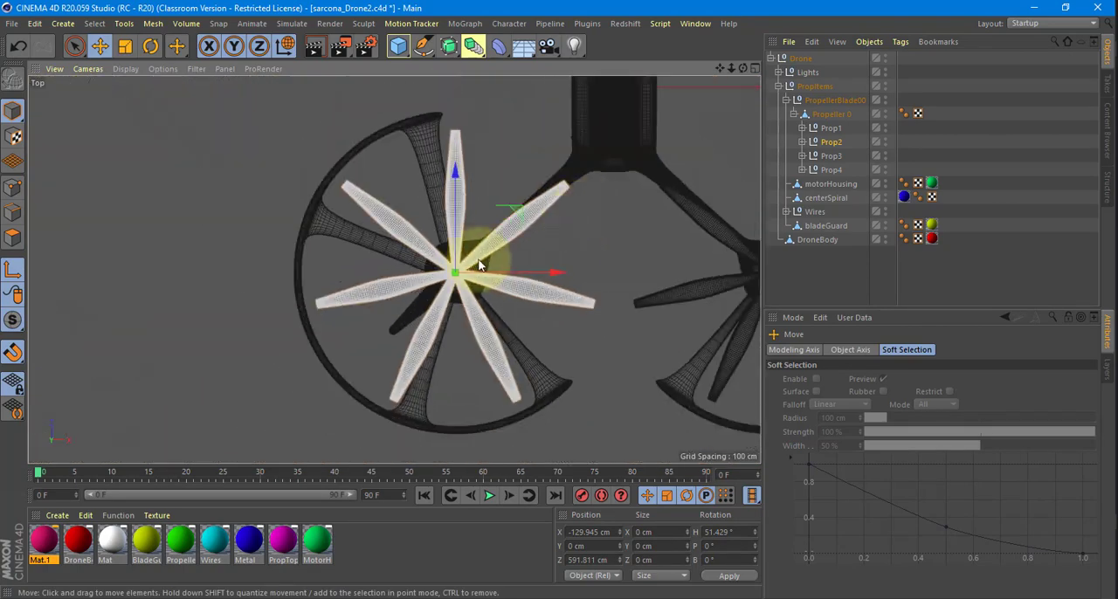
# Move the Prop3 group's axis across the drone to near the hub of its own propeller.
pyautogui.click(832, 156)
pyautogui.keyDown('alt'); pyautogui.moveTo(599, 227); pyautogui.dragTo(625, 298, button='middle'); pyautogui.keyUp('alt')
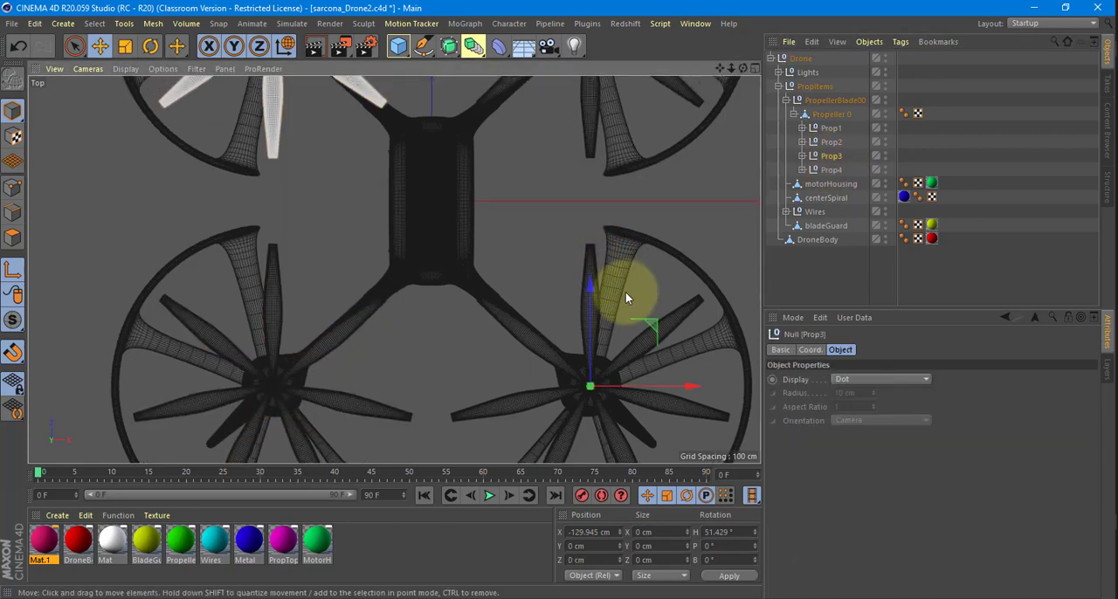
pyautogui.moveTo(538, 290); pyautogui.dragTo(178, 21)
pyautogui.keyDown('alt'); pyautogui.moveTo(398, 268); pyautogui.dragTo(500, 505, button='middle'); pyautogui.keyUp('alt')
pyautogui.moveTo(400, 294); pyautogui.dragTo(454, 200)
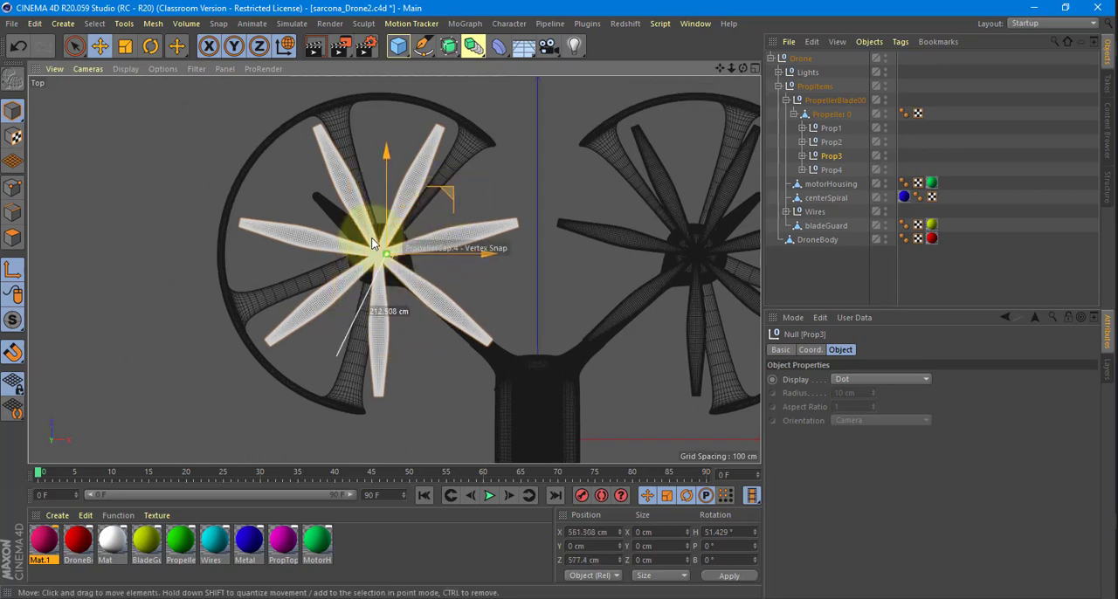
# Snap Prop3's axis exactly onto the centre vertex of its propeller hub.
pyautogui.scroll(10, 369, 242)
pyautogui.moveTo(510, 264); pyautogui.dragTo(483, 265)
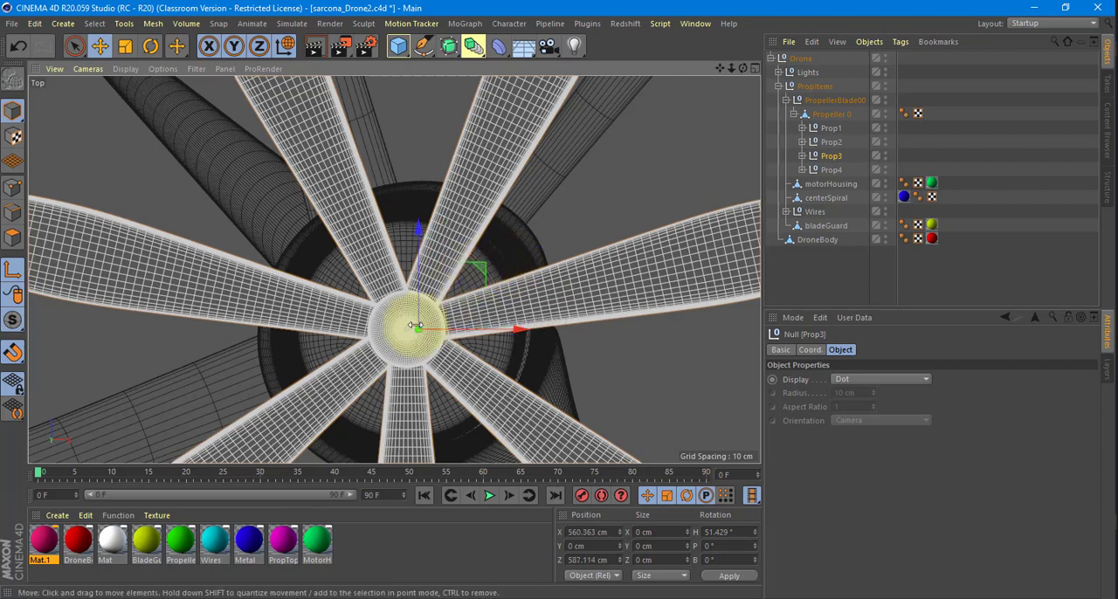
pyautogui.scroll(6, 405, 323)
pyautogui.moveTo(545, 332); pyautogui.dragTo(480, 333)
pyautogui.scroll(5, 389, 351)
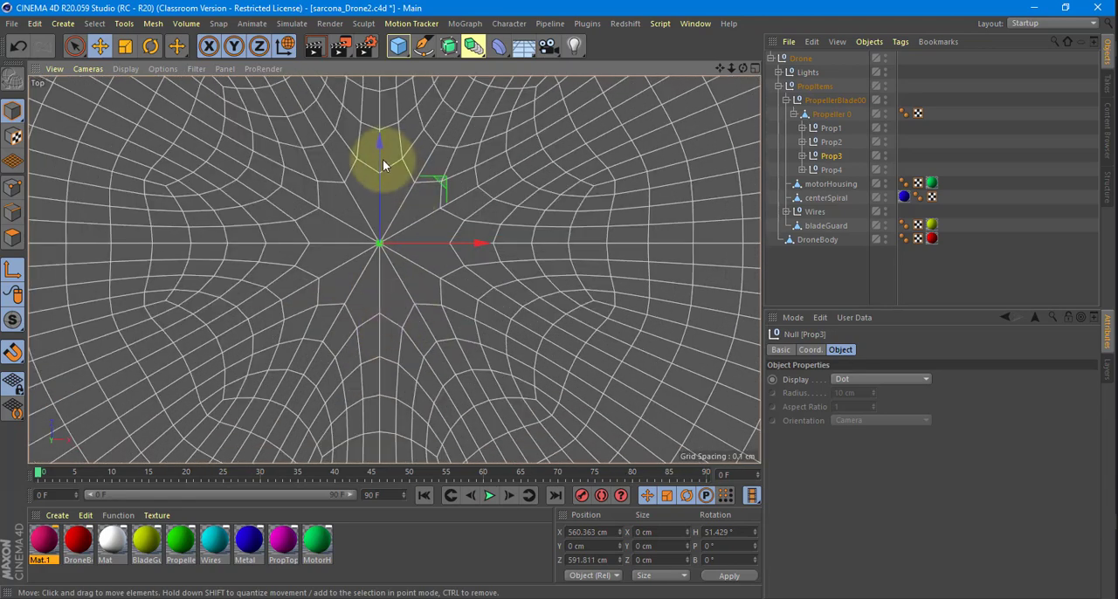
pyautogui.moveTo(381, 155)
pyautogui.mouseDown()
pyautogui.moveTo(378, 170)
pyautogui.moveTo(378, 158)
pyautogui.mouseUp()
pyautogui.scroll(-5, 504, 250)
pyautogui.scroll(-3, 516, 250)
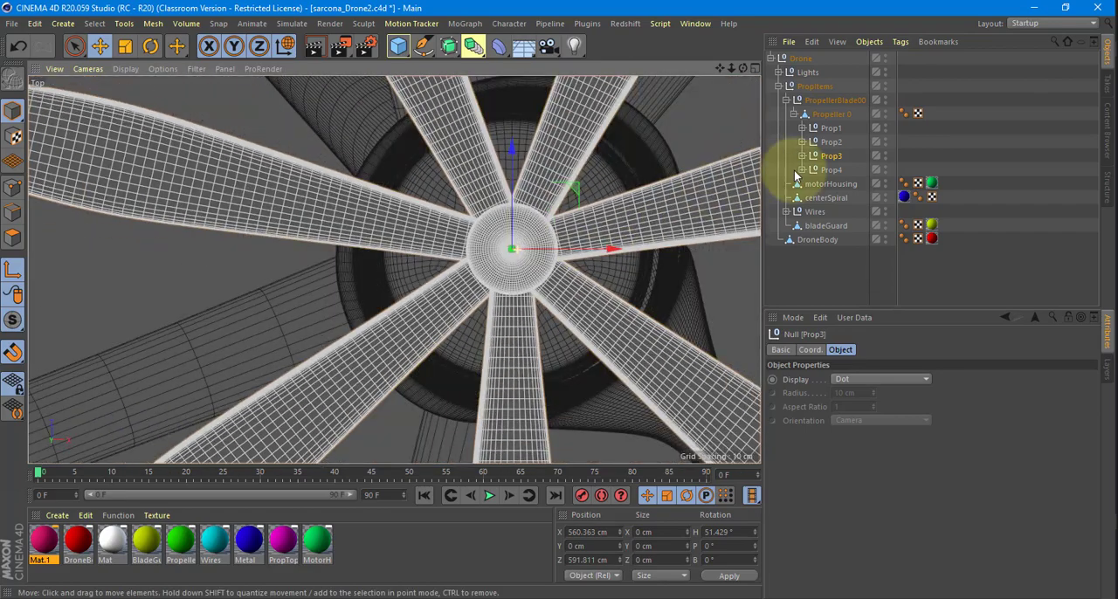
# Move the Prop4 group's axis over to its own propeller hub, aligning it horizontally with the hub's centre.
pyautogui.click(830, 170)
pyautogui.scroll(-5, 666, 249)
pyautogui.scroll(-6, 446, 276)
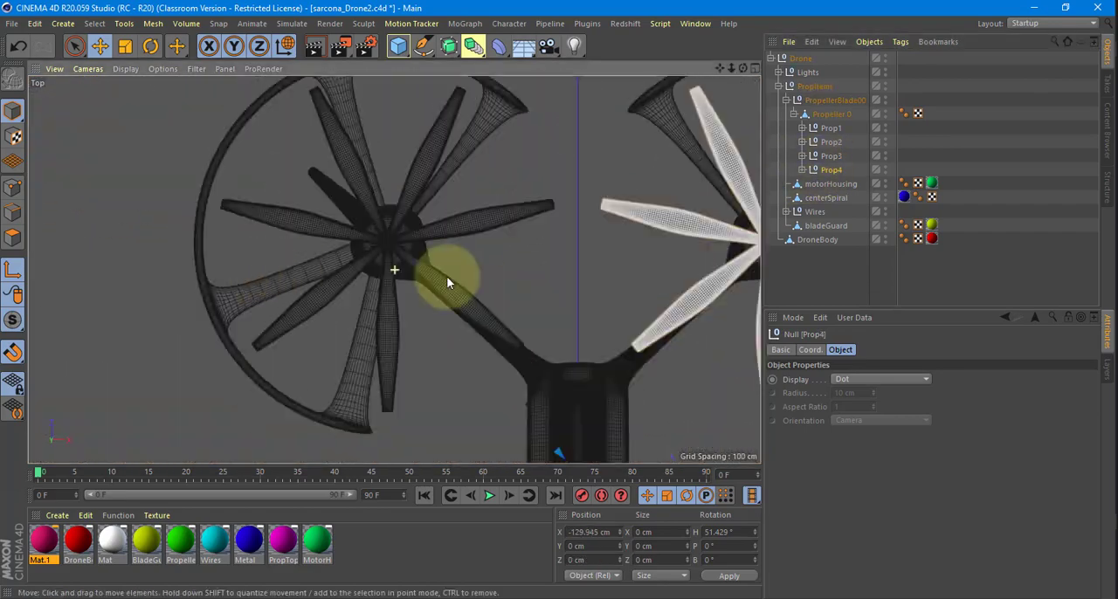
pyautogui.moveTo(403, 354); pyautogui.dragTo(397, 139)
pyautogui.scroll(10, 399, 210)
pyautogui.keyDown('alt'); pyautogui.moveTo(393, 306); pyautogui.dragTo(368, 103, button='middle'); pyautogui.keyUp('alt')
pyautogui.scroll(12, 368, 185)
pyautogui.keyDown('alt'); pyautogui.moveTo(532, 201); pyautogui.dragTo(313, 229, button='middle'); pyautogui.keyUp('alt')
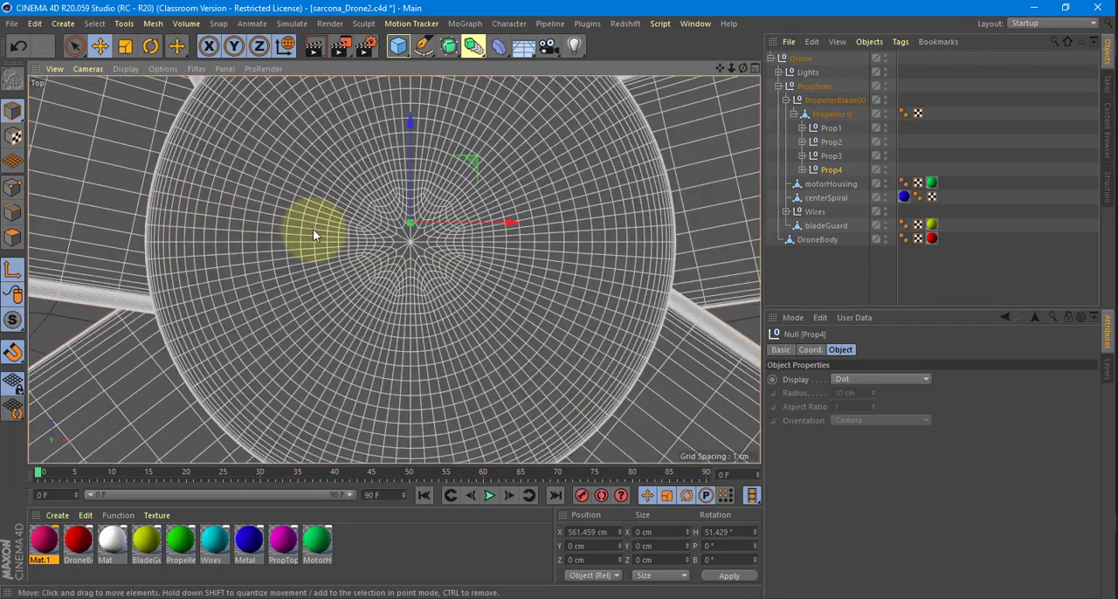
# Align Prop4's axis vertically by snapping it onto the centre vertex of its propeller hub.
pyautogui.scroll(3, 313, 229)
pyautogui.moveTo(511, 157); pyautogui.dragTo(510, 166)
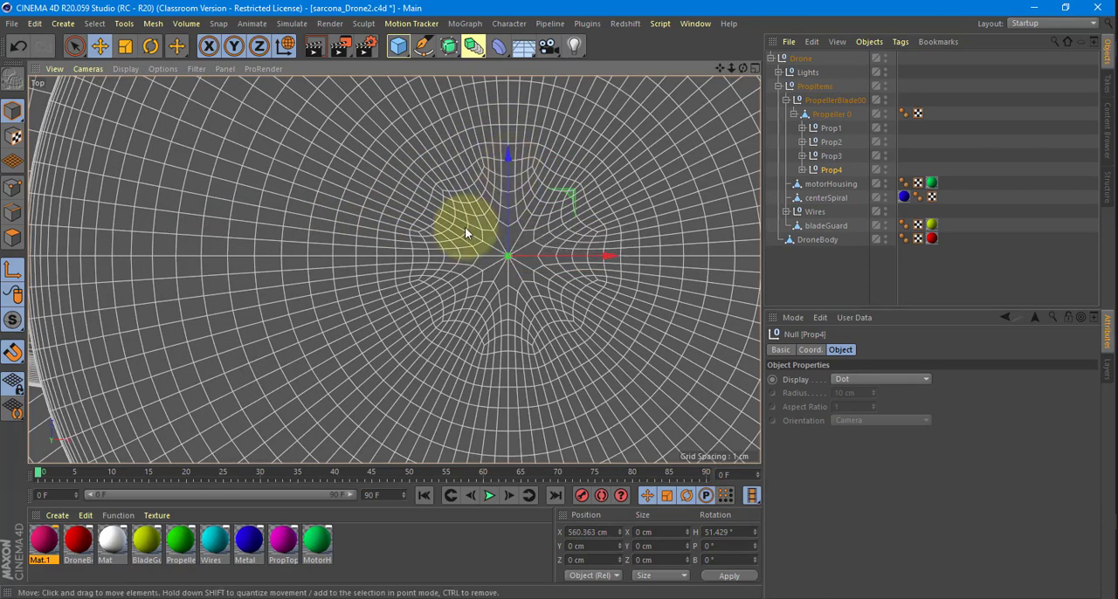
pyautogui.scroll(-8, 464, 227)
pyautogui.scroll(-9, 455, 227)
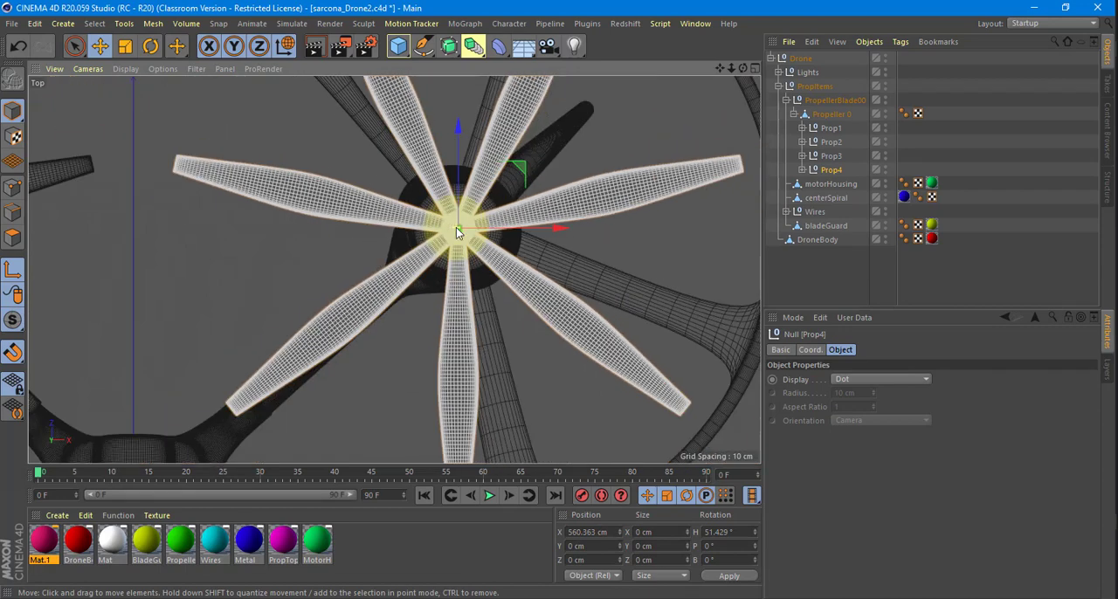
pyautogui.keyDown('alt'); pyautogui.moveTo(579, 264); pyautogui.dragTo(665, 238, button='middle'); pyautogui.keyUp('alt')
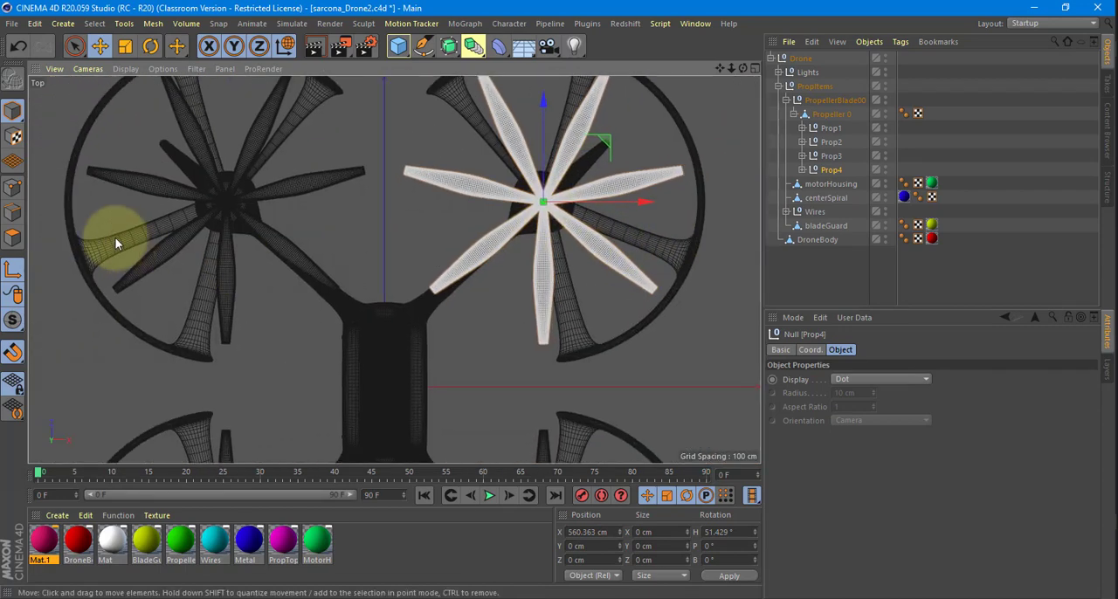
# Leave axis modification mode and test-spin Prop4 about its recentred axis in the Perspective view, ending at a heading of about 33.8°.
pyautogui.middleClick(174, 227)
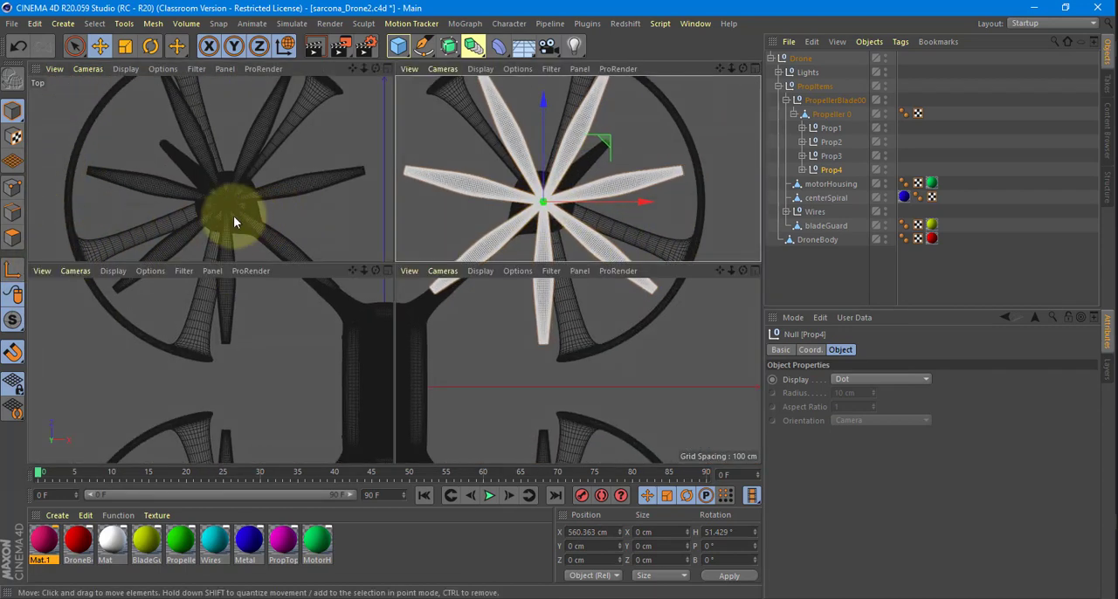
pyautogui.middleClick(233, 215)
pyautogui.keyDown('alt'); pyautogui.moveTo(416, 242); pyautogui.dragTo(353, 144); pyautogui.keyUp('alt')
pyautogui.scroll(-5, 724, 213)
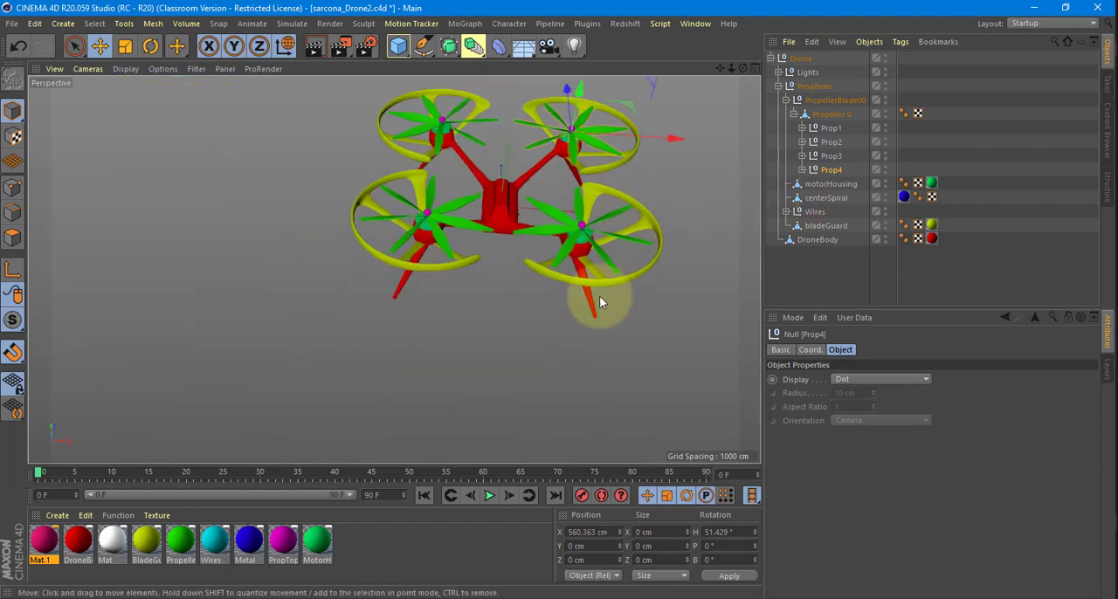
pyautogui.keyDown('alt'); pyautogui.moveTo(599, 296); pyautogui.dragTo(578, 378, button='middle'); pyautogui.keyUp('alt')
pyautogui.press('r')
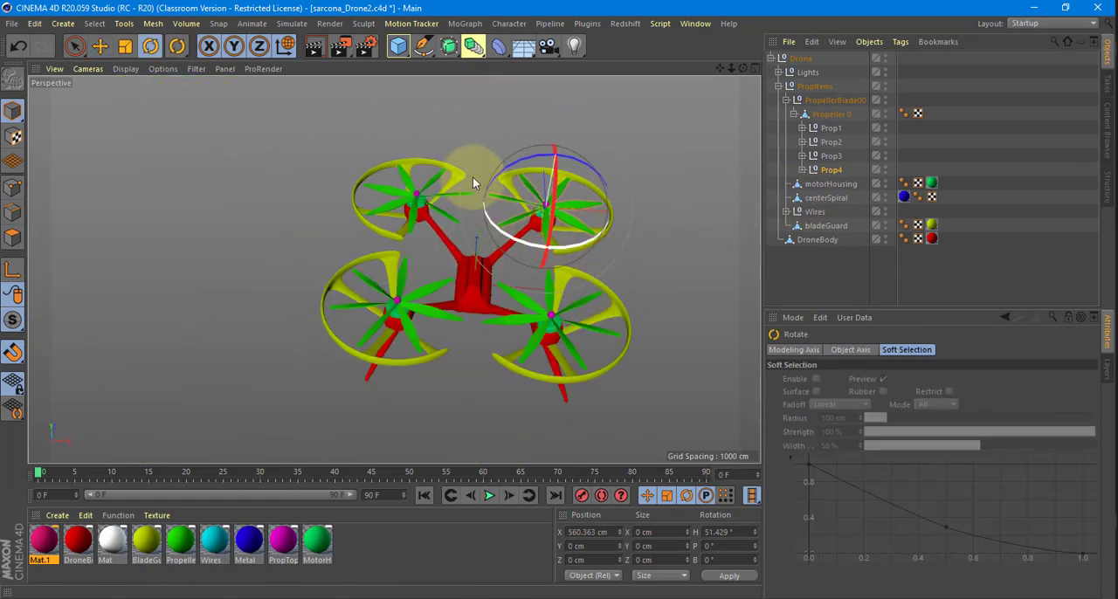
pyautogui.moveTo(473, 182); pyautogui.dragTo(612, 238)
pyautogui.moveTo(599, 150); pyautogui.dragTo(511, 136)
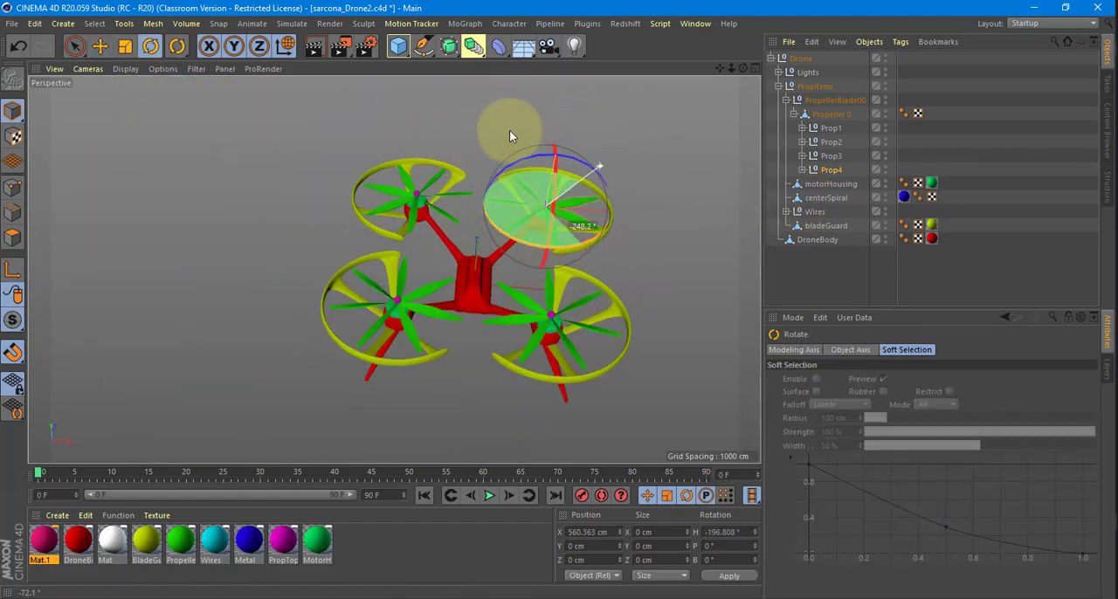
pyautogui.moveTo(595, 280)
pyautogui.mouseDown()
pyautogui.moveTo(610, 278)
pyautogui.moveTo(583, 293)
pyautogui.mouseUp()
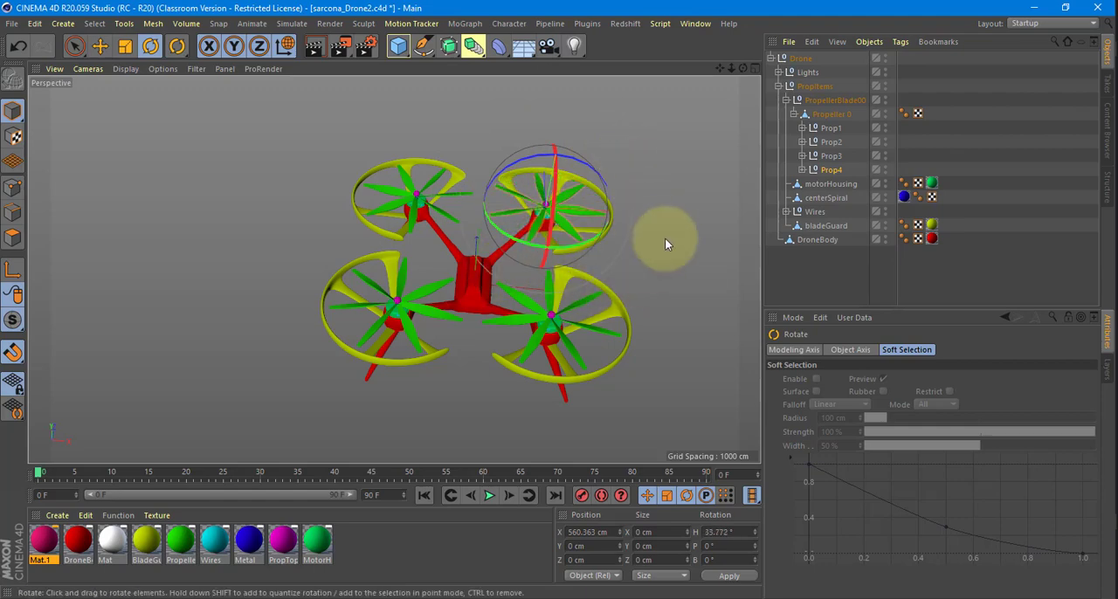
# Collapse the PropellerBlade00 and PropItems groups in the object hierarchy and save the drone file.
pyautogui.keyDown('alt'); pyautogui.moveTo(665, 238); pyautogui.dragTo(628, 253); pyautogui.keyUp('alt')
pyautogui.scroll(5, 631, 286)
pyautogui.keyDown('alt'); pyautogui.moveTo(612, 206); pyautogui.dragTo(621, 356); pyautogui.keyUp('alt')
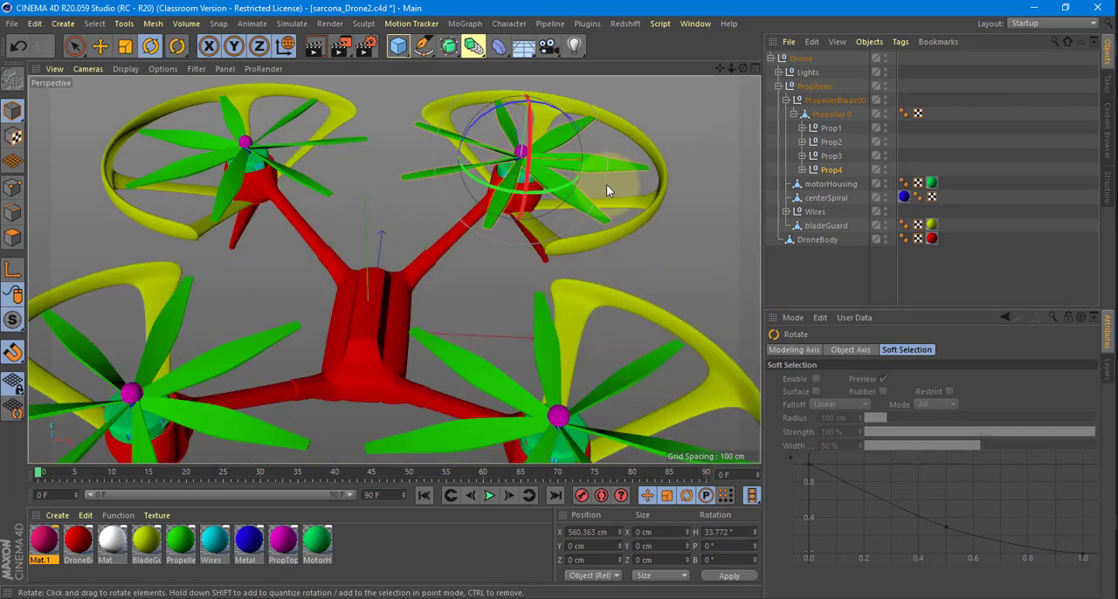
pyautogui.moveTo(598, 310)
pyautogui.keyDown('alt'); pyautogui.mouseDown()
pyautogui.moveTo(626, 257)
pyautogui.moveTo(625, 293)
pyautogui.moveTo(611, 208)
pyautogui.moveTo(580, 299)
pyautogui.mouseUp(); pyautogui.keyUp('alt')
pyautogui.scroll(-5, 476, 316)
pyautogui.keyDown('alt'); pyautogui.moveTo(462, 297); pyautogui.dragTo(428, 223); pyautogui.keyUp('alt')
pyautogui.click(786, 100)
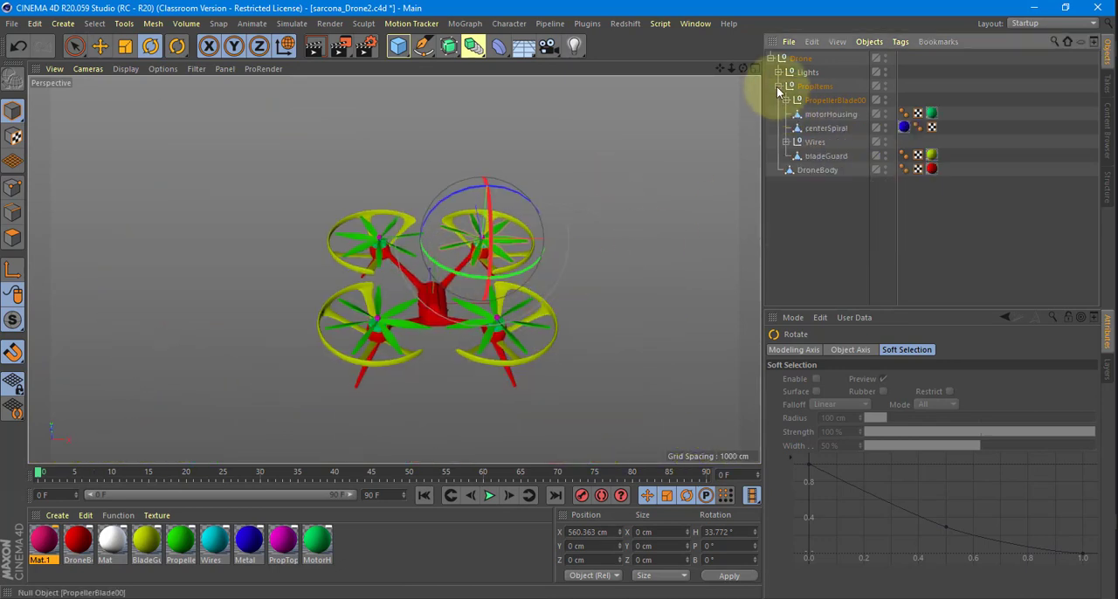
pyautogui.click(778, 86)
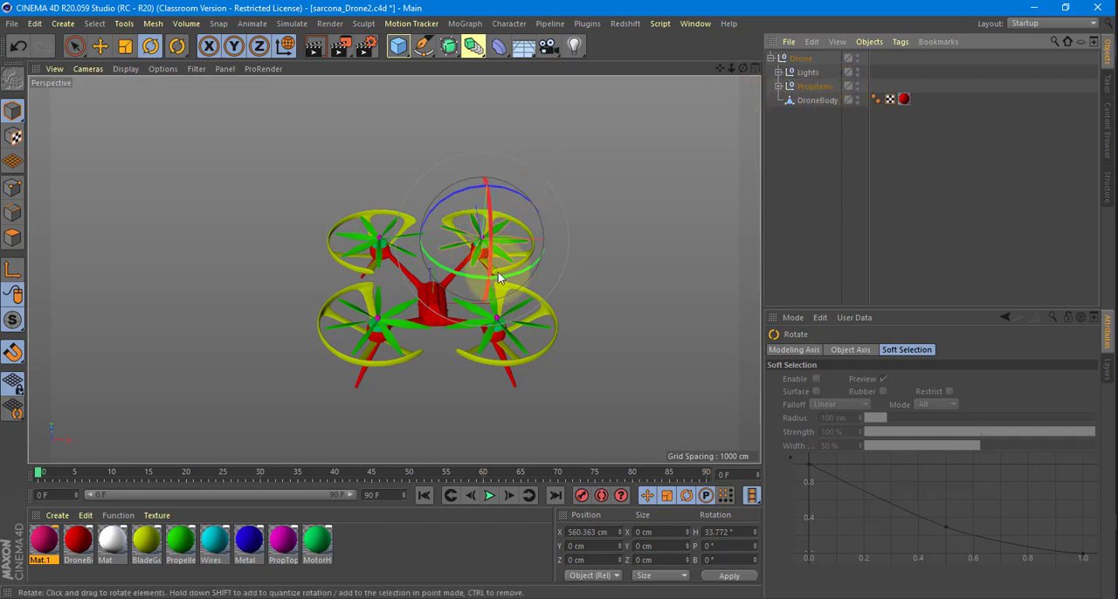
pyautogui.hotkey('ctrl', 's')
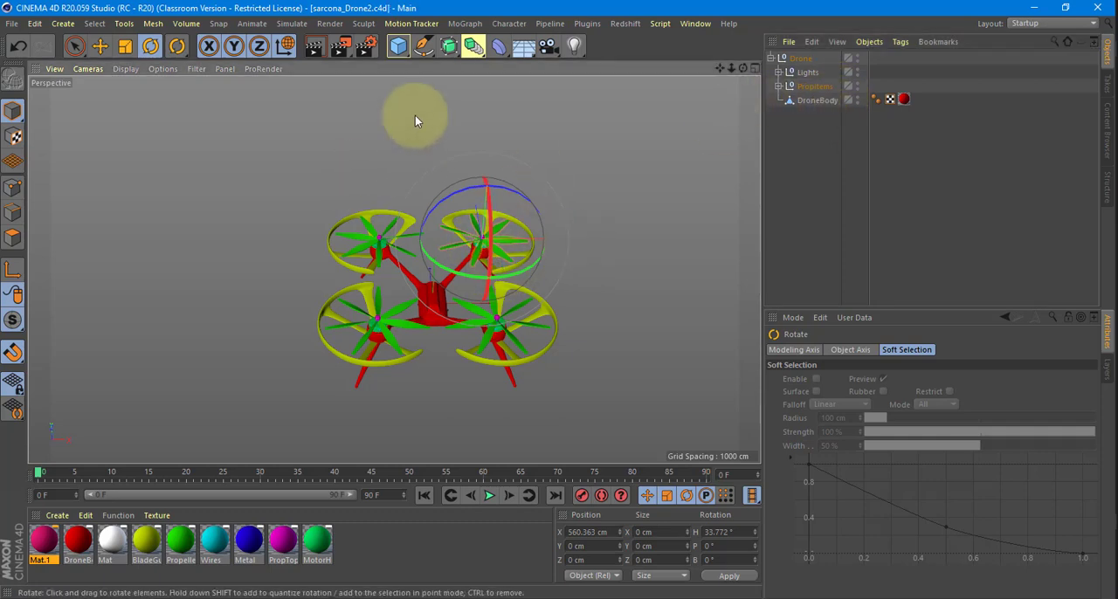
# Switch to KeyShot, resume the real-time render and import sarcona_Drone2.c4d with its original location kept.
pyautogui.hotkey('alt', 'Tab')
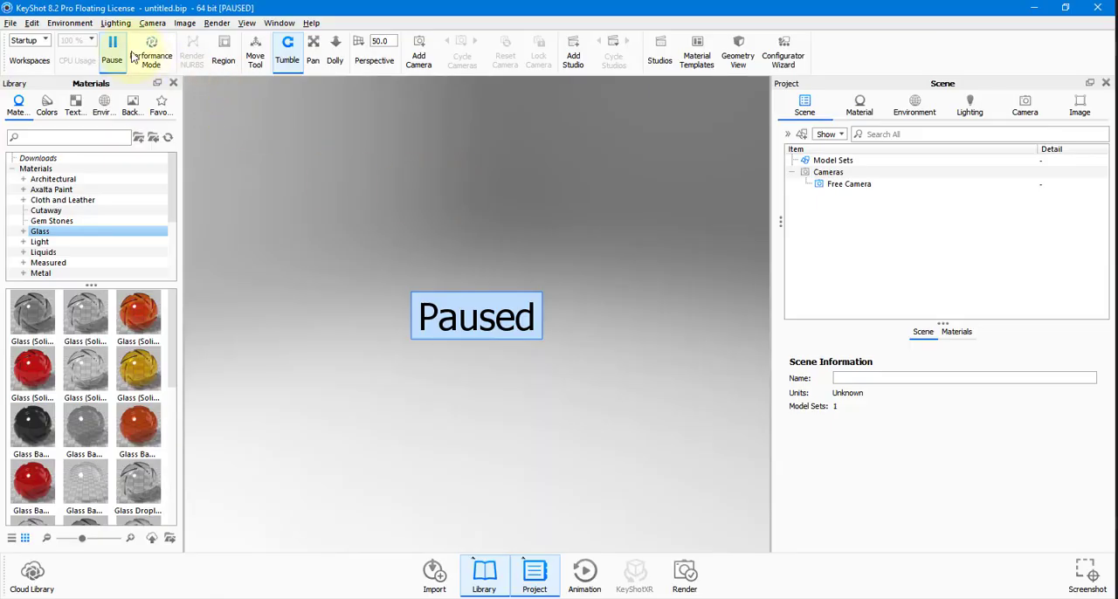
pyautogui.click(117, 50)
pyautogui.click(11, 24)
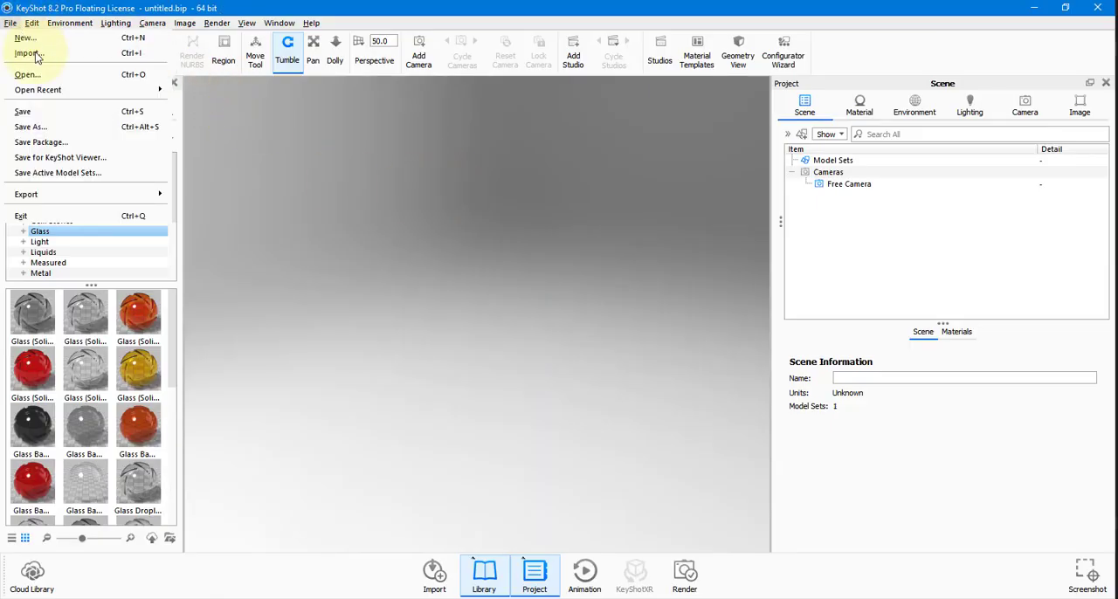
pyautogui.click(29, 53)
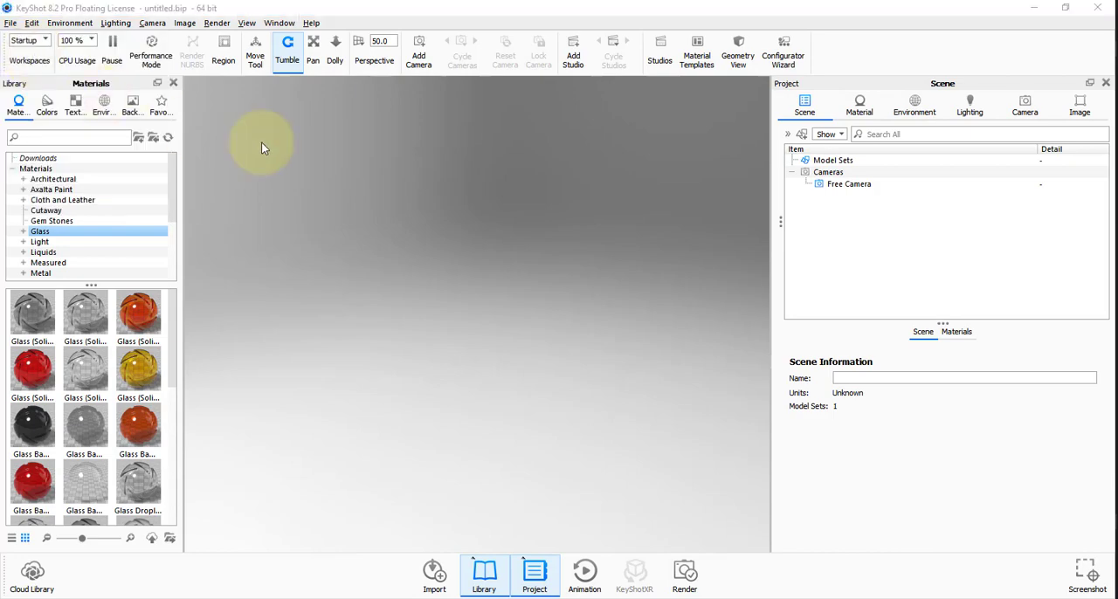
pyautogui.hotkey('alt', 'Tab')
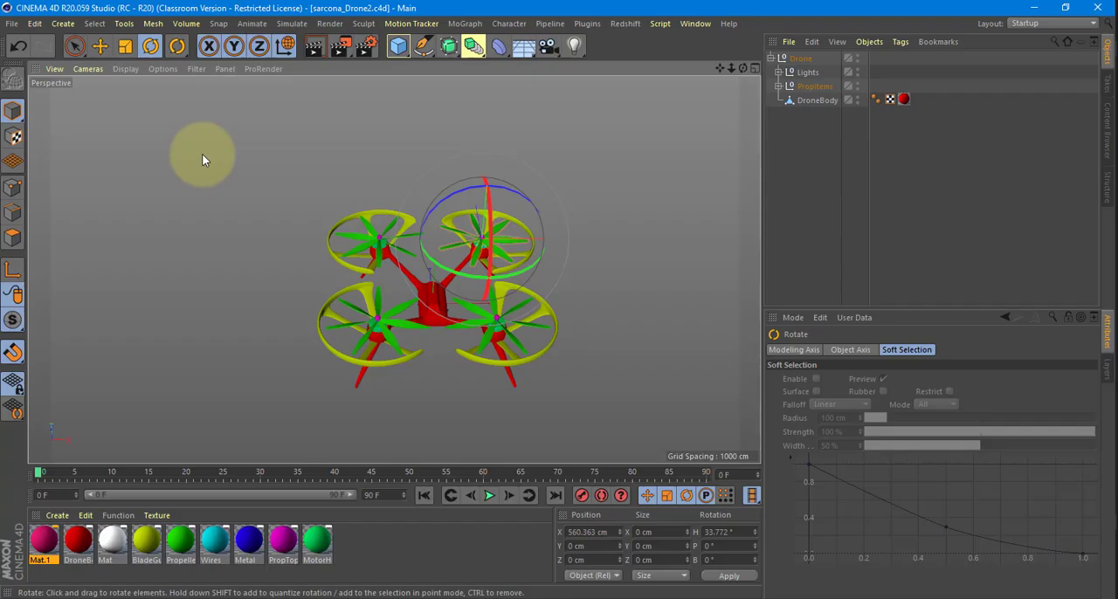
pyautogui.hotkey('alt', 'Tab')
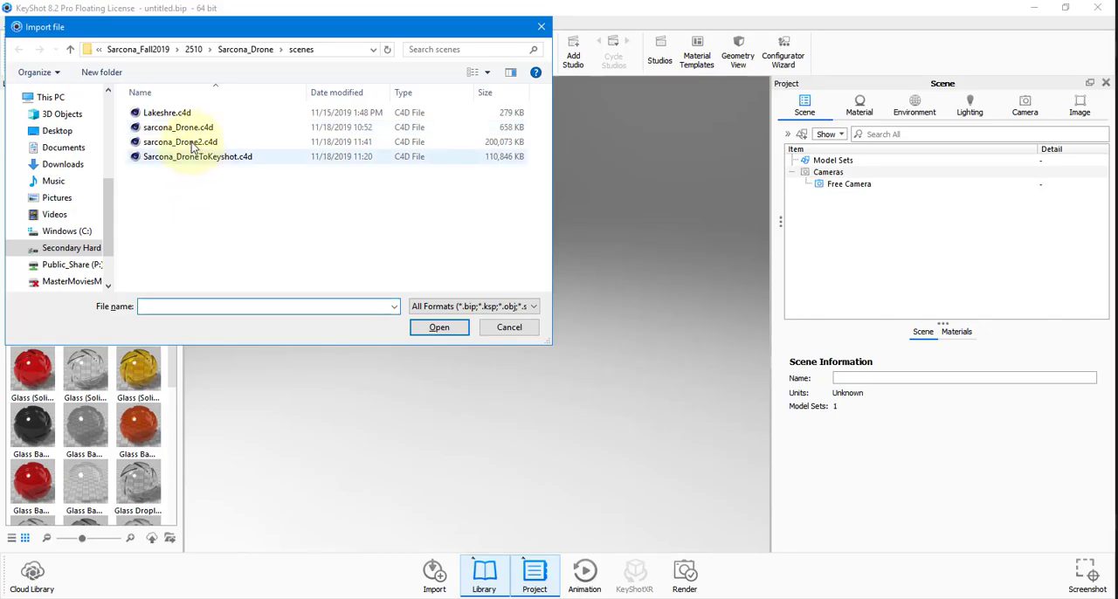
pyautogui.click(409, 144)
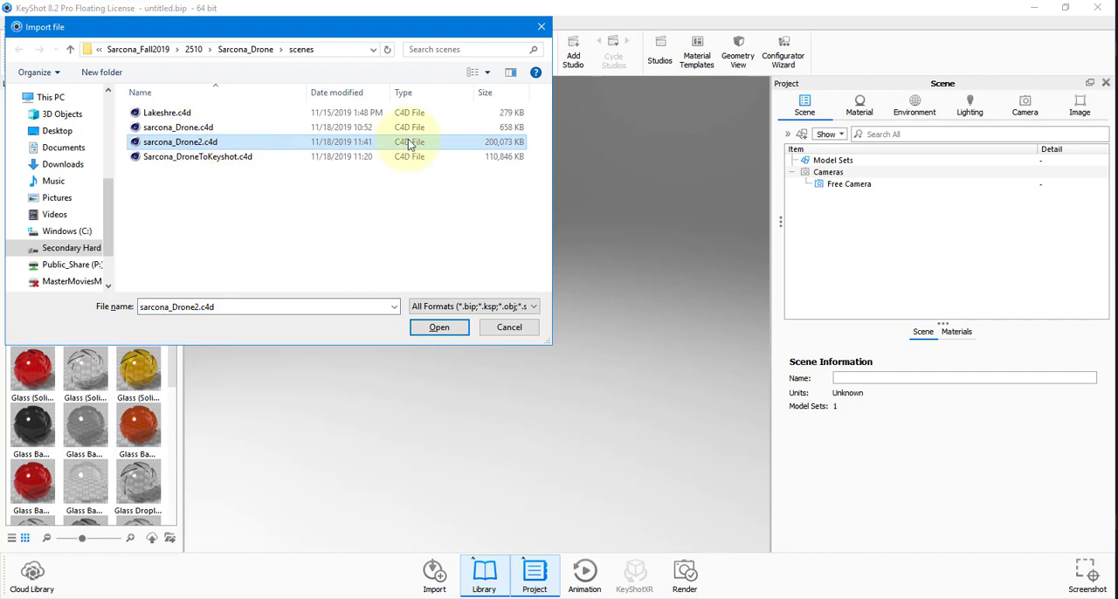
pyautogui.doubleClick(492, 145)
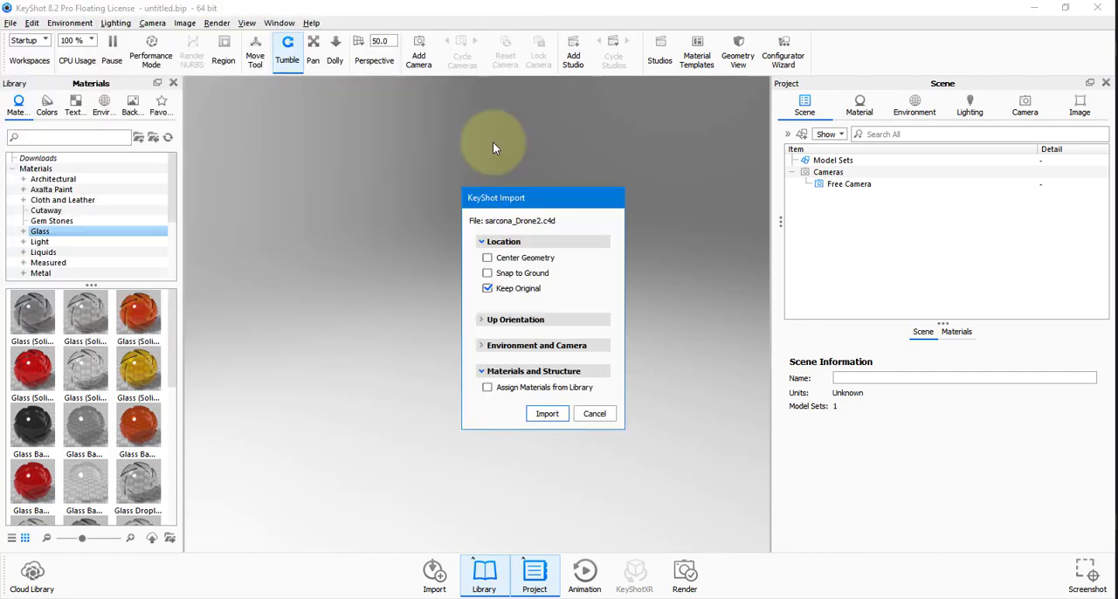
pyautogui.click(543, 415)
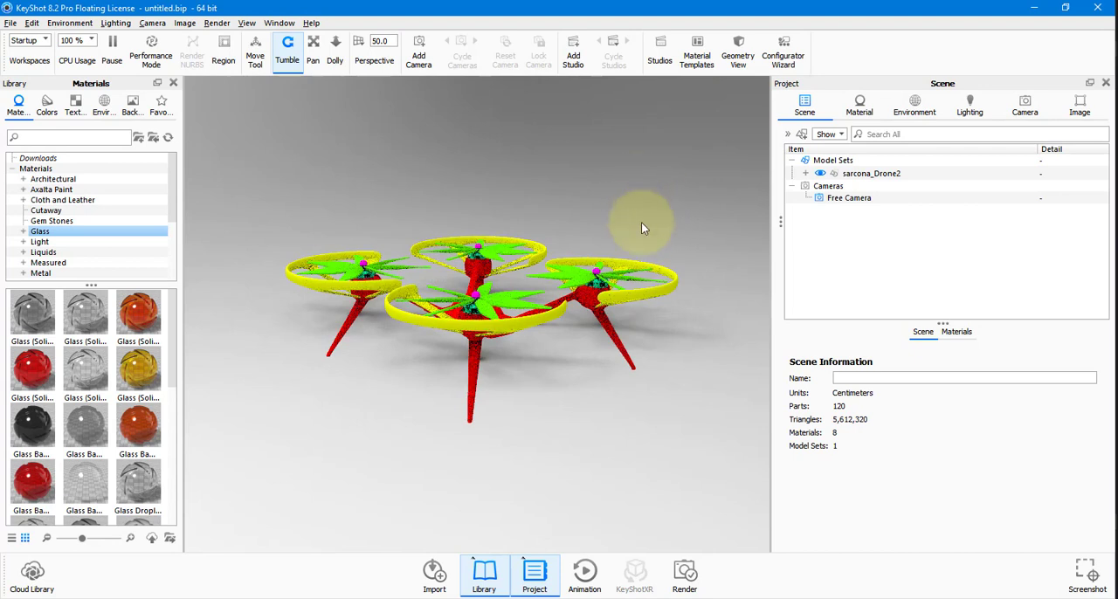
# Expand the imported drone's scene tree through PropItems and PropellerBlade00 to check its part hierarchy, and select Prop1.
pyautogui.click(805, 173)
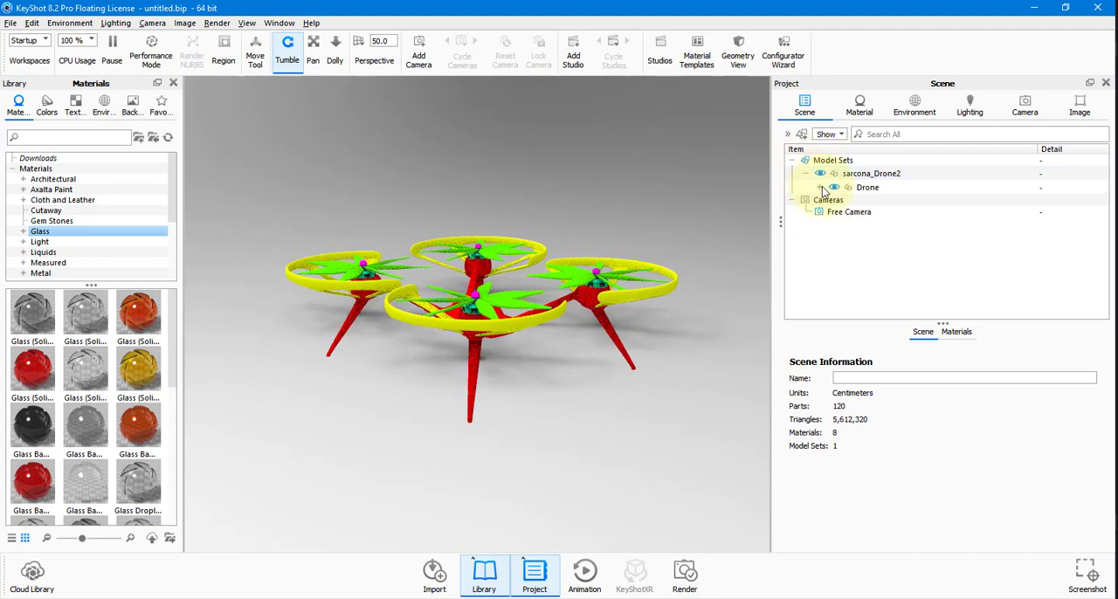
pyautogui.click(821, 188)
pyautogui.click(860, 202)
pyautogui.click(882, 215)
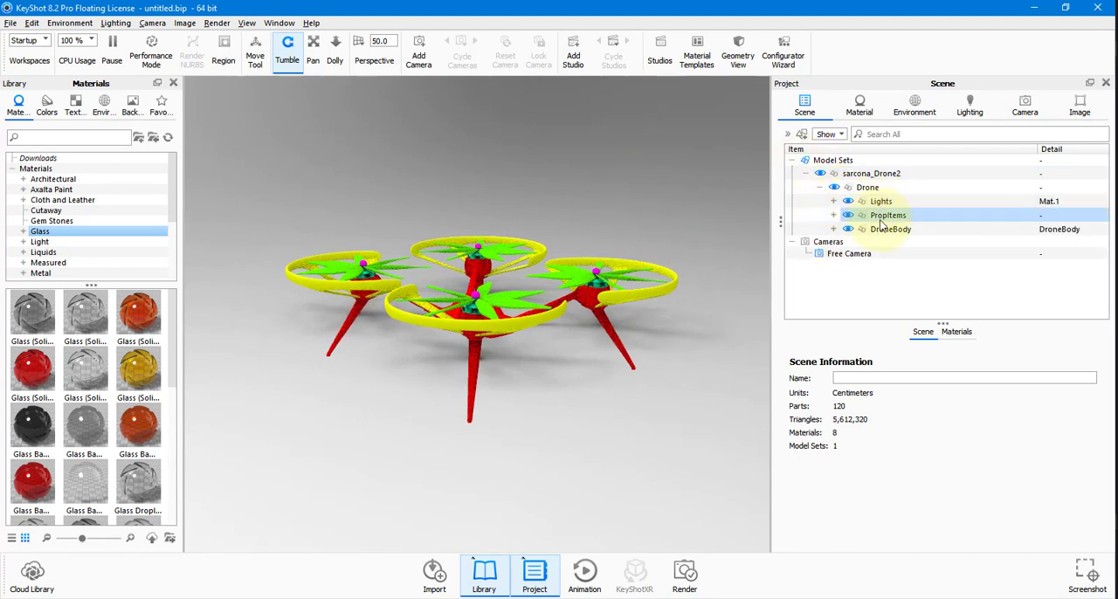
pyautogui.click(883, 229)
pyautogui.click(833, 215)
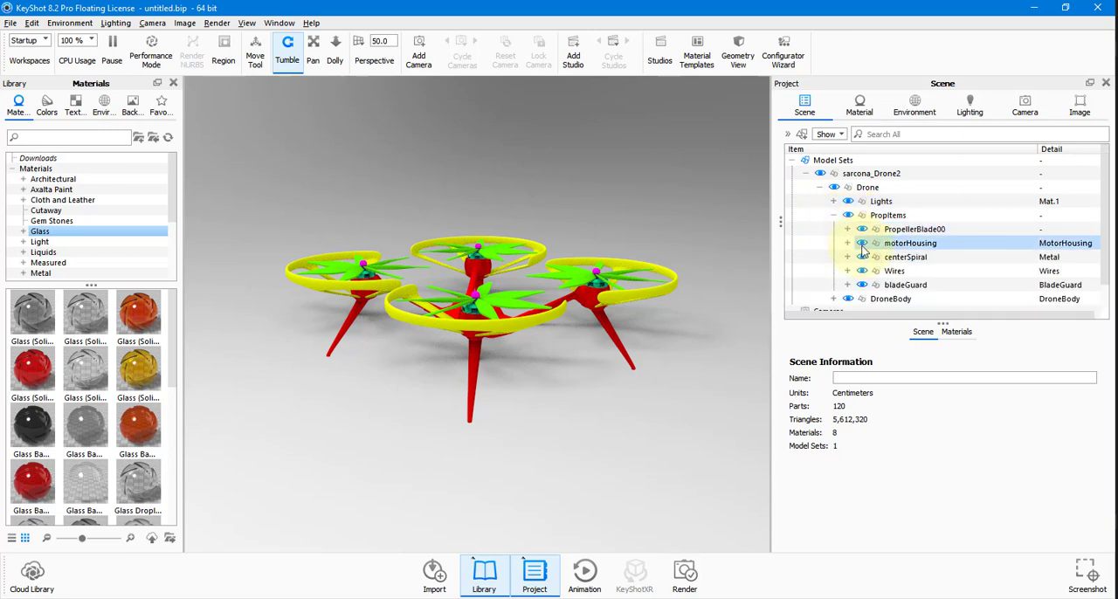
pyautogui.click(847, 229)
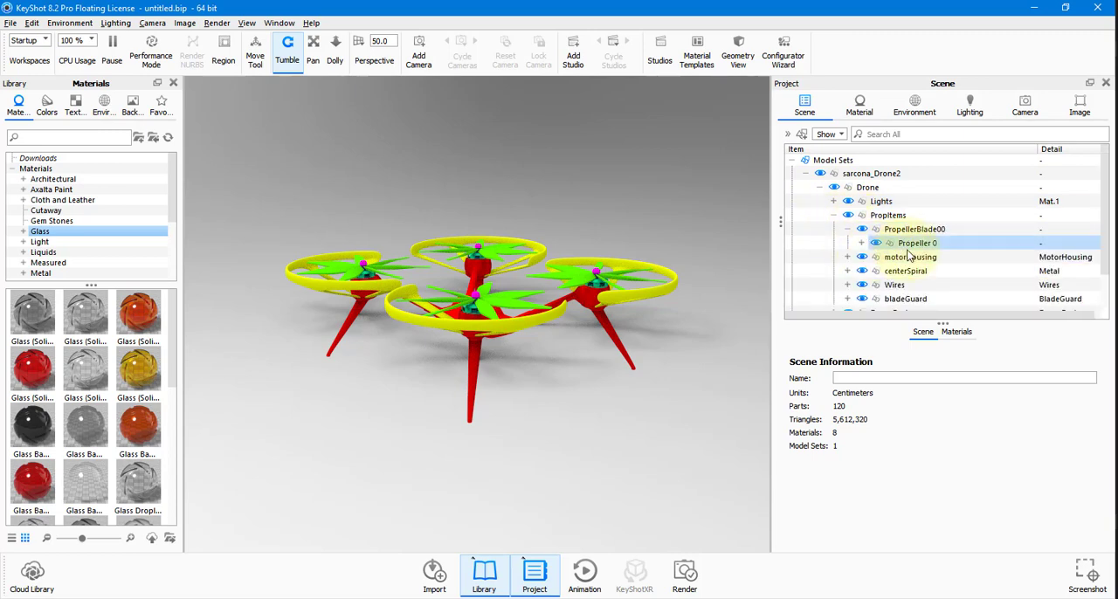
pyautogui.click(861, 243)
pyautogui.click(900, 257)
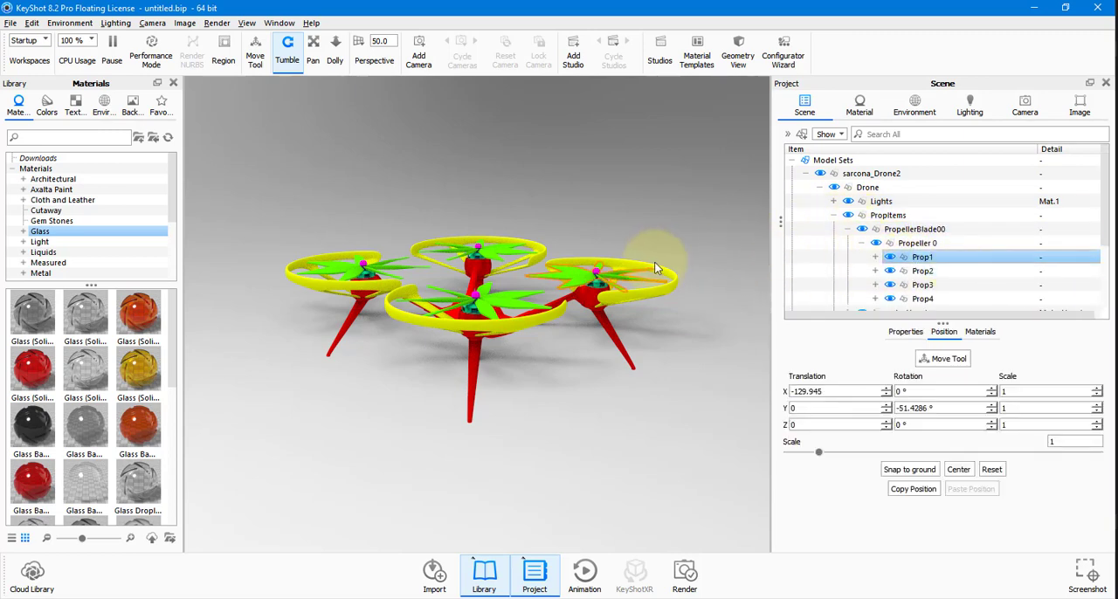
# Set the Y rotation of the Prop1 group to 0°.
pyautogui.moveTo(683, 241); pyautogui.dragTo(672, 266)
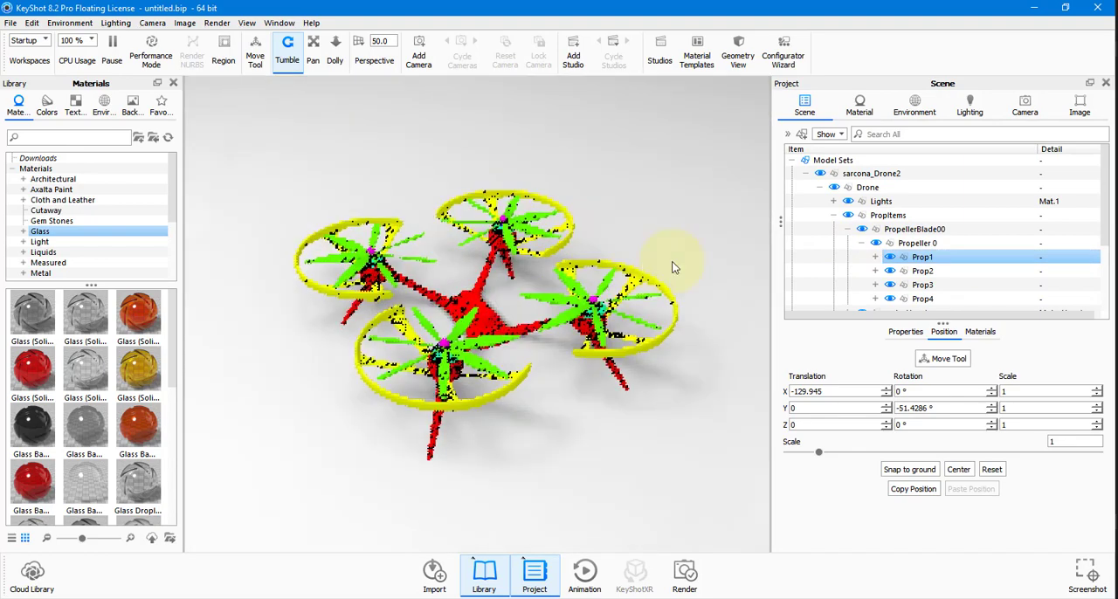
pyautogui.scroll(3, 705, 308)
pyautogui.doubleClick(943, 406)
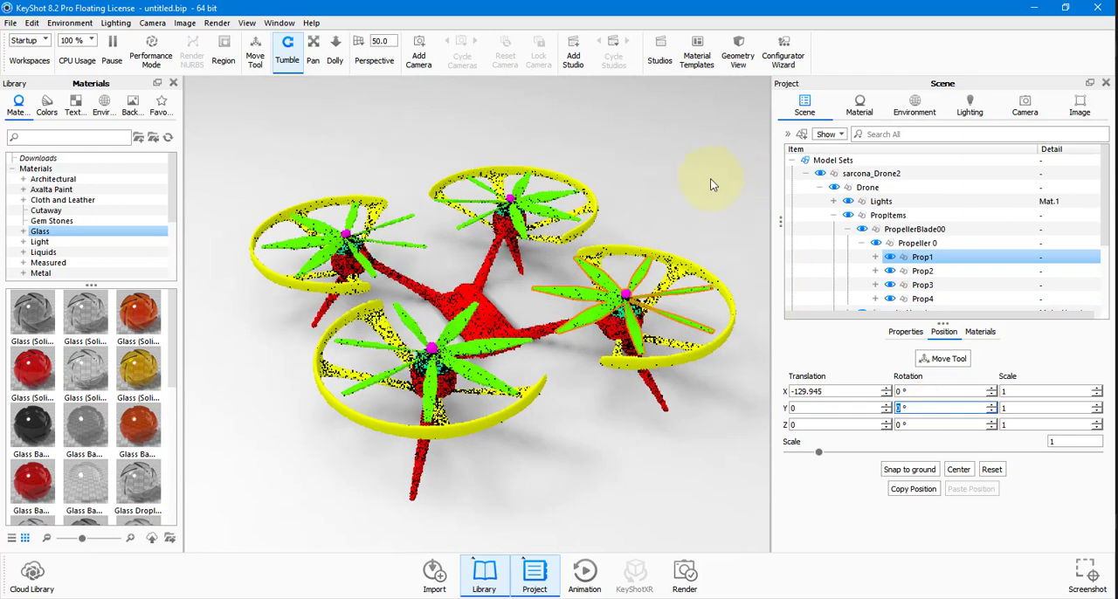
pyautogui.moveTo(671, 223); pyautogui.dragTo(651, 229)
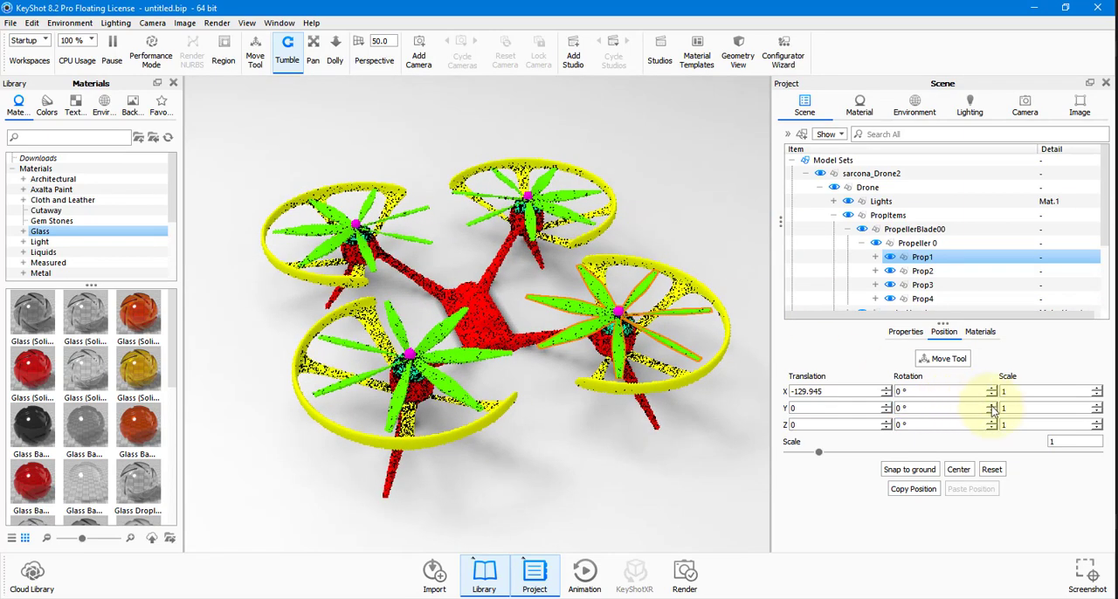
# Try rotating Prop1 with the Move Tool restricted to rotation on its local axes.
pyautogui.click(939, 358)
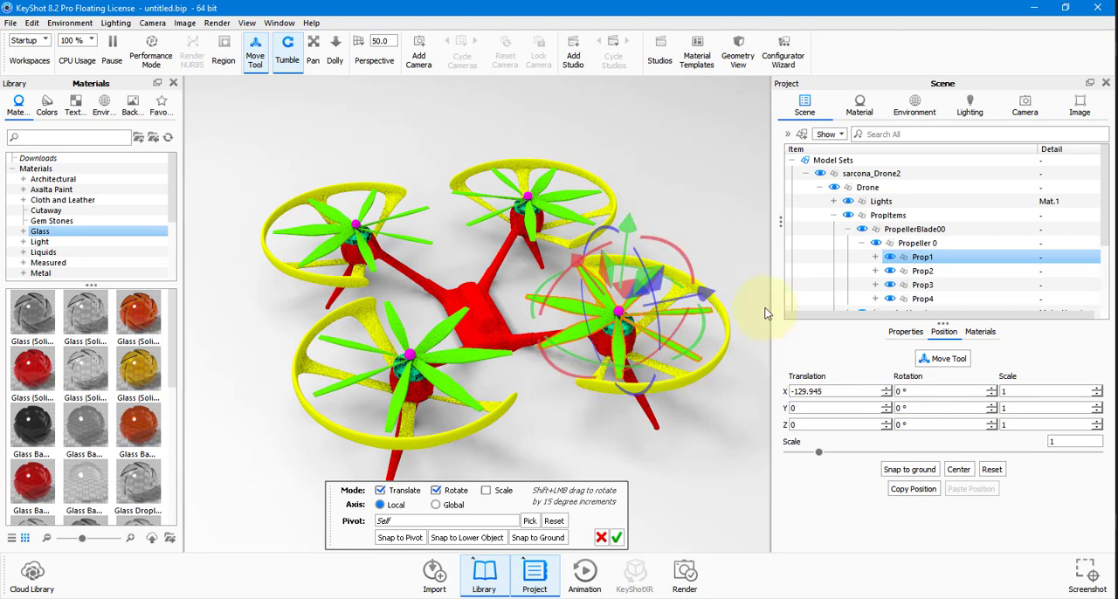
pyautogui.click(402, 493)
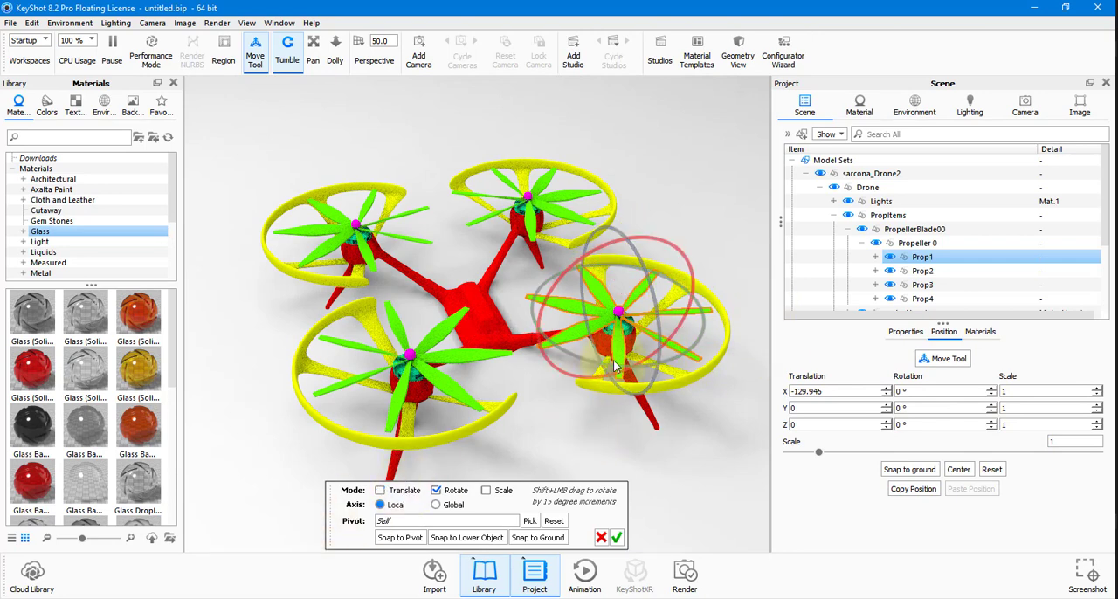
pyautogui.moveTo(602, 365); pyautogui.dragTo(566, 340)
pyautogui.scroll(-5, 671, 330)
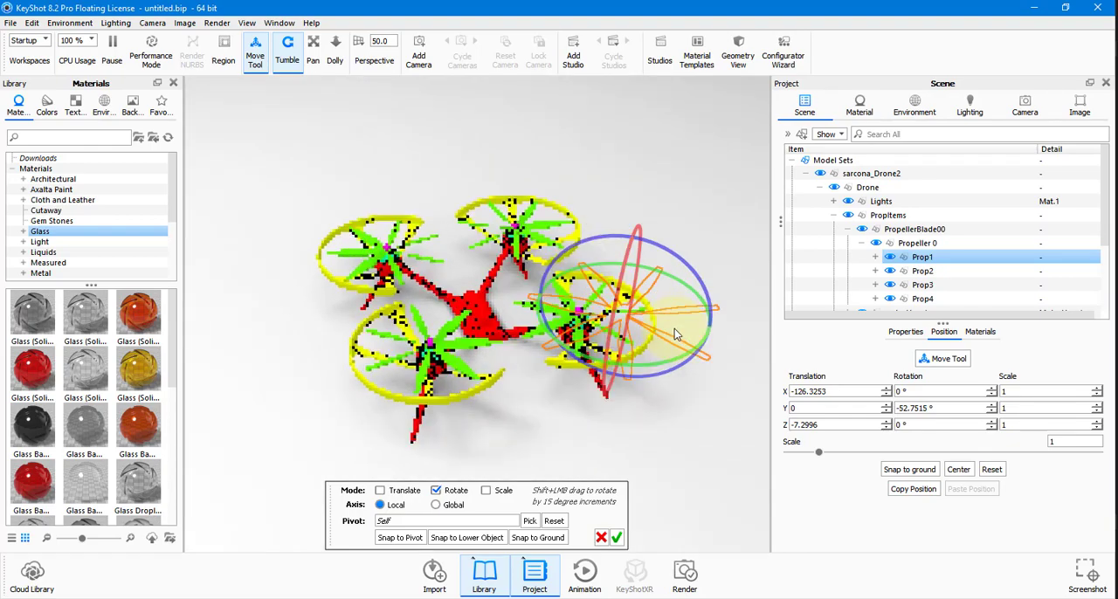
pyautogui.scroll(5, 672, 334)
pyautogui.scroll(2, 674, 354)
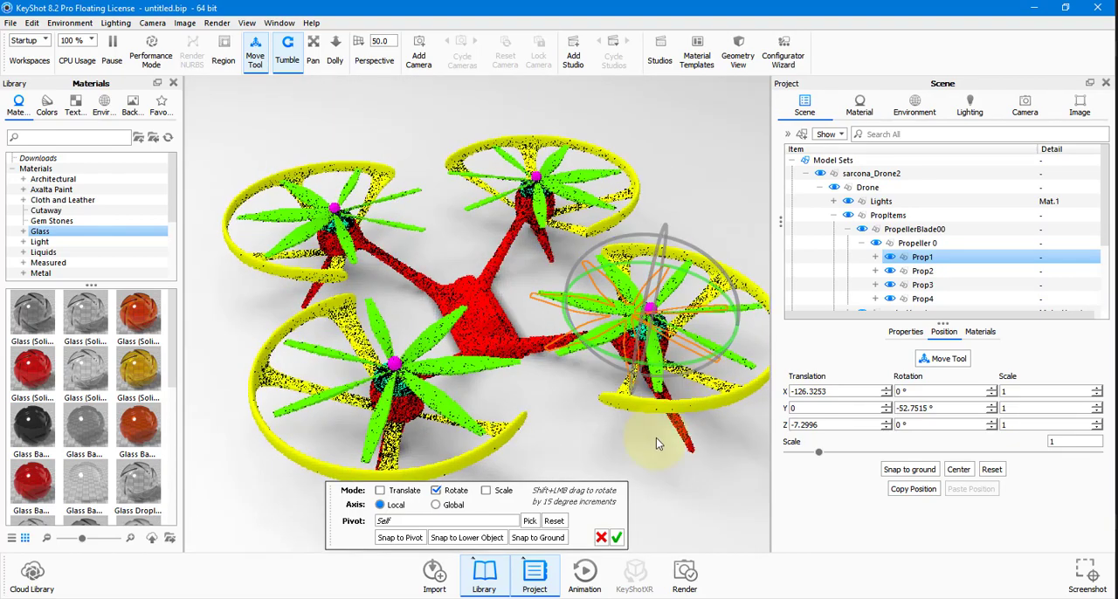
# Try spinning Prop1 about its hub again at close range, and cancel the Move Tool transform.
pyautogui.scroll(6, 659, 432)
pyautogui.scroll(6, 657, 419)
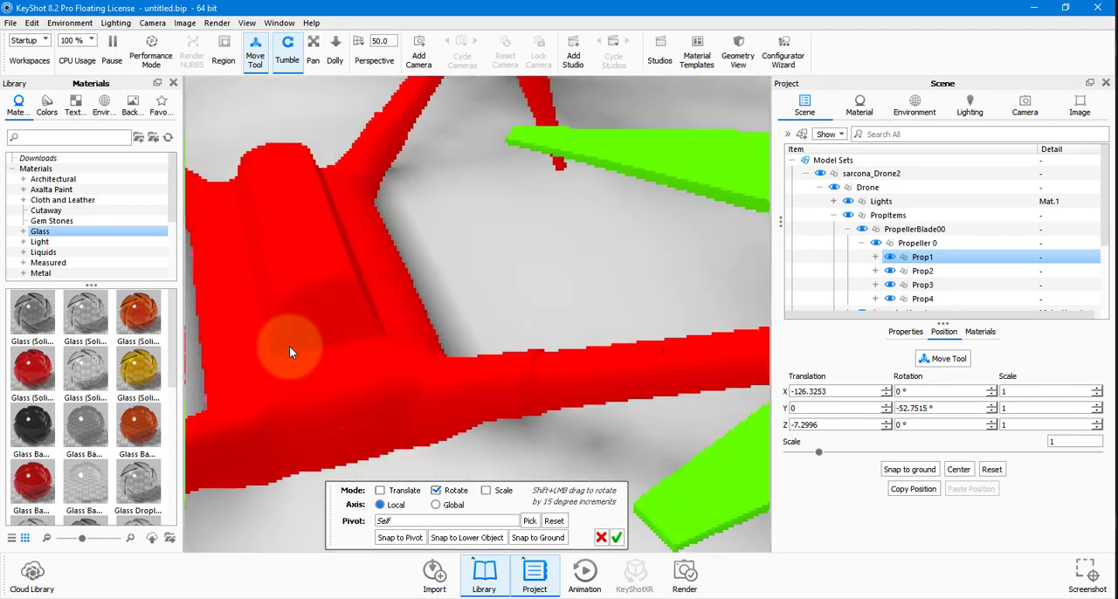
pyautogui.scroll(-10, 419, 367)
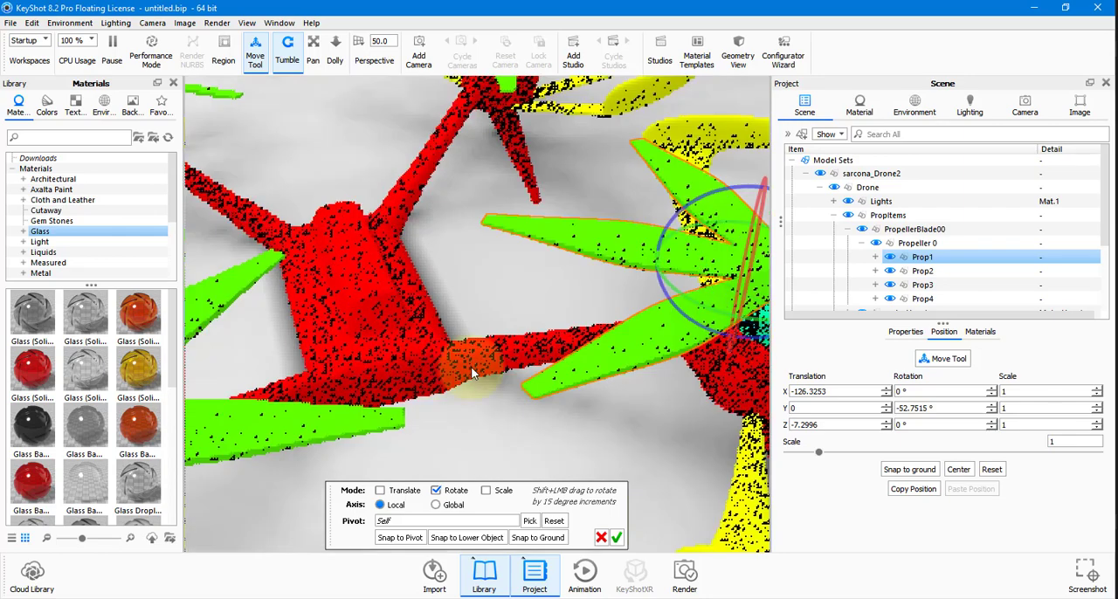
pyautogui.moveTo(599, 399); pyautogui.dragTo(425, 385, button='middle')
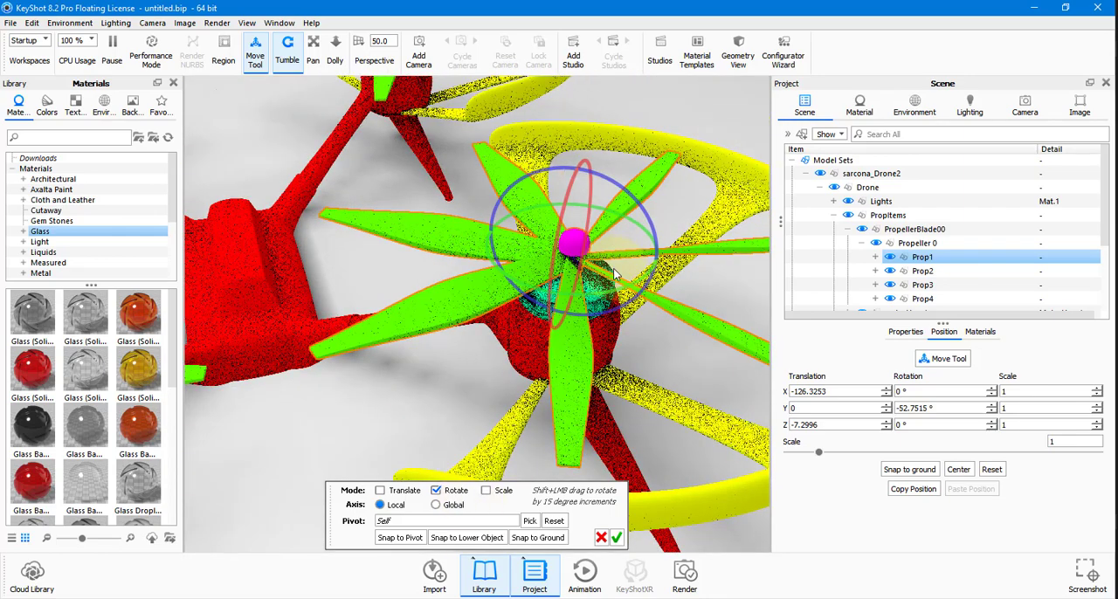
pyautogui.moveTo(614, 282); pyautogui.dragTo(458, 323)
pyautogui.moveTo(328, 336); pyautogui.dragTo(798, 311)
pyautogui.click(601, 538)
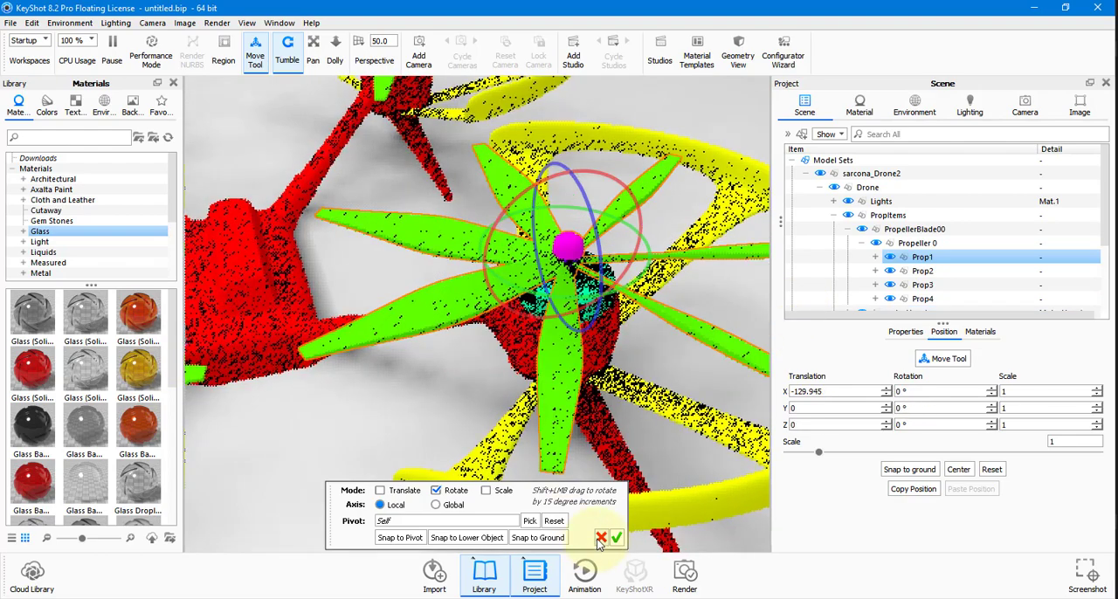
pyautogui.click(600, 537)
# Start a new KeyShot scene, discarding the changes to the imported drone, and pause the real-time render.
pyautogui.click(10, 24)
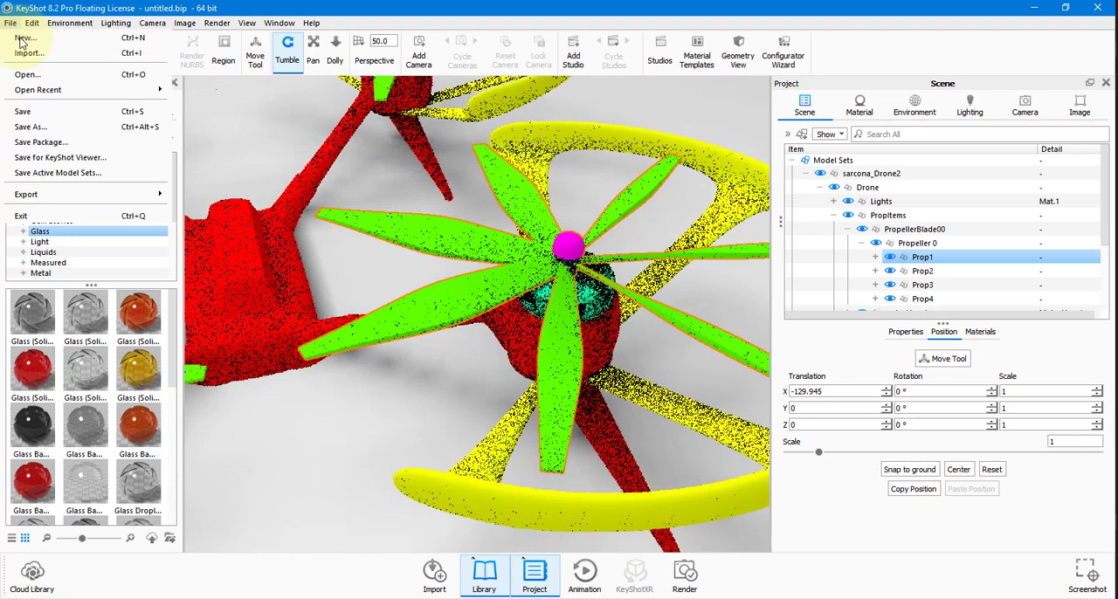
pyautogui.click(26, 39)
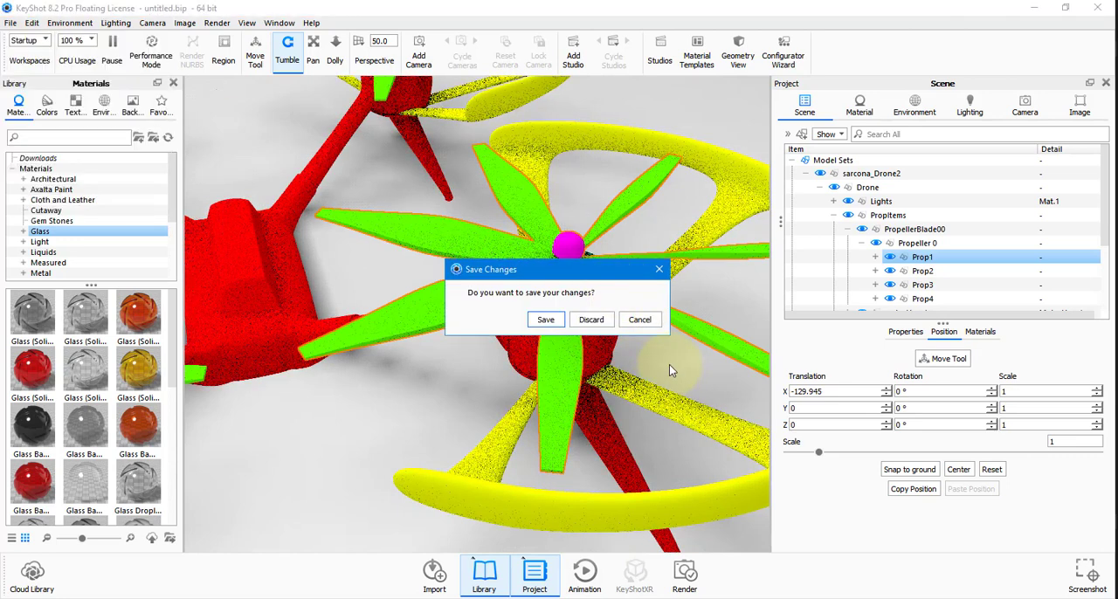
pyautogui.click(591, 320)
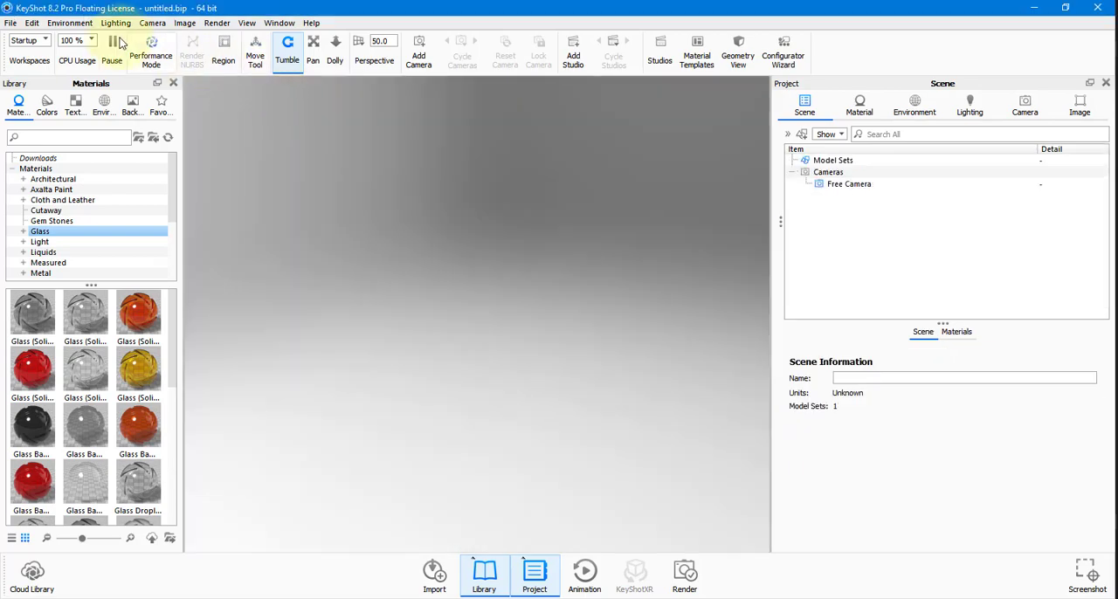
pyautogui.click(112, 46)
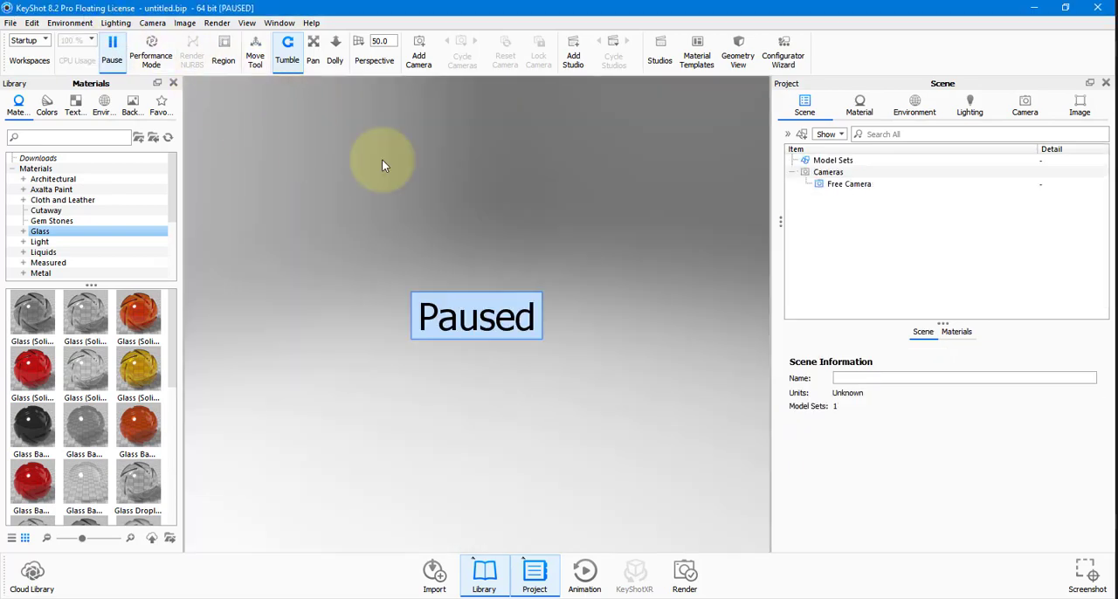
# Switch back to Cinema 4D, expand PropItems and PropellerBlade00 in the object hierarchy, and select the Prop1 group.
pyautogui.hotkey('alt', 'Tab')
pyautogui.moveTo(561, 303); pyautogui.dragTo(513, 305)
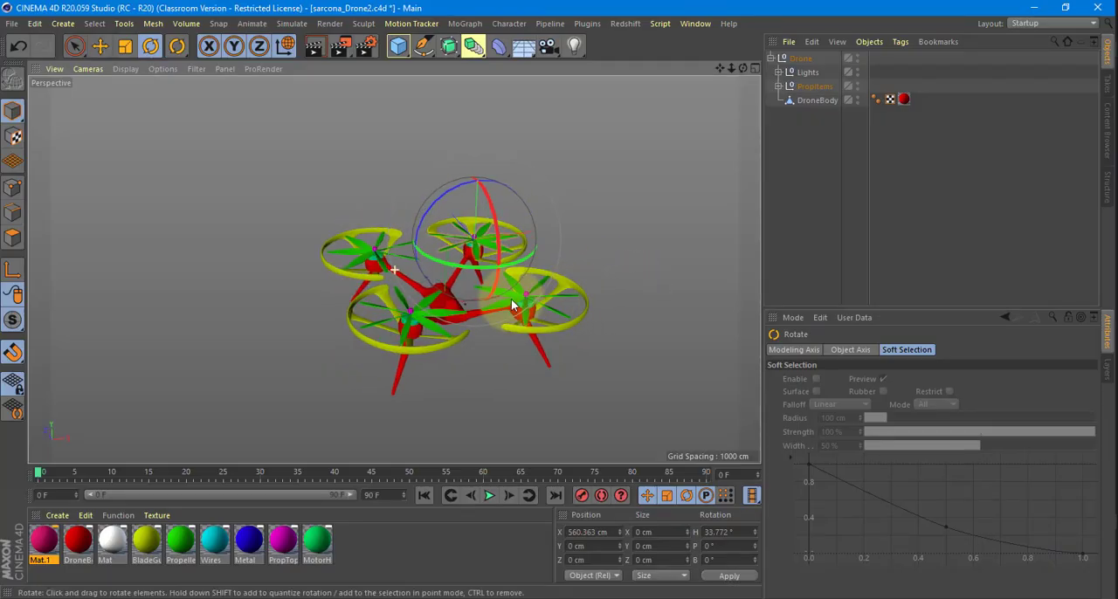
pyautogui.keyDown('alt'); pyautogui.moveTo(512, 303); pyautogui.dragTo(437, 299, button='middle'); pyautogui.keyUp('alt')
pyautogui.keyDown('alt'); pyautogui.moveTo(437, 299); pyautogui.dragTo(774, 189, button='right'); pyautogui.keyUp('alt')
pyautogui.keyDown('alt'); pyautogui.moveTo(681, 187); pyautogui.dragTo(655, 214); pyautogui.keyUp('alt')
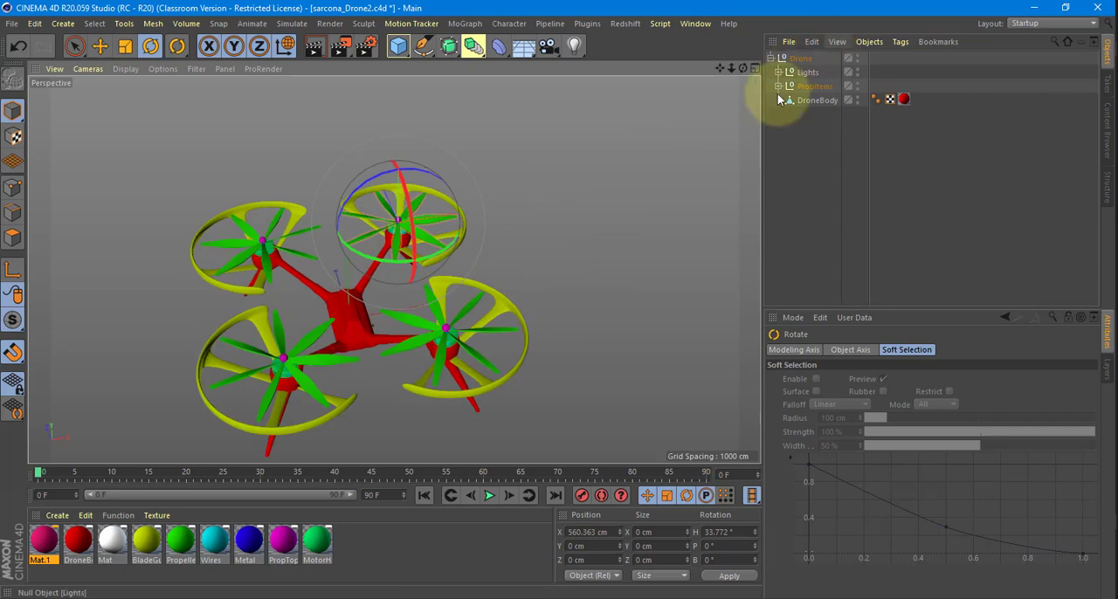
pyautogui.click(778, 93)
pyautogui.click(779, 87)
pyautogui.click(786, 100)
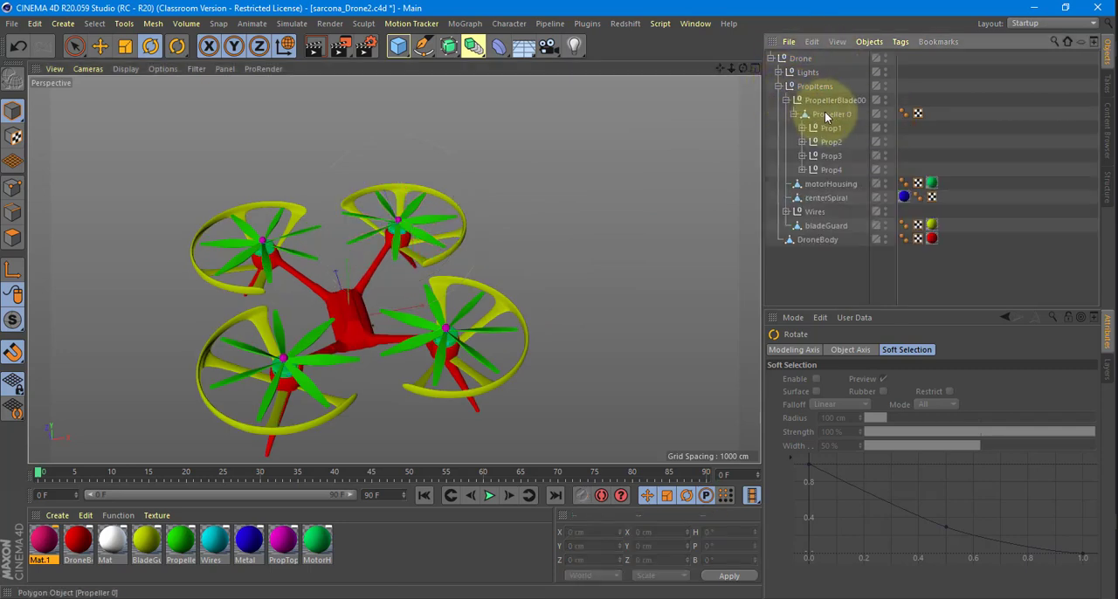
pyautogui.click(831, 128)
# Show the four-view layout framed on Prop1's hub and set the Prop1 group's heading rotation to 0°.
pyautogui.middleClick(588, 193)
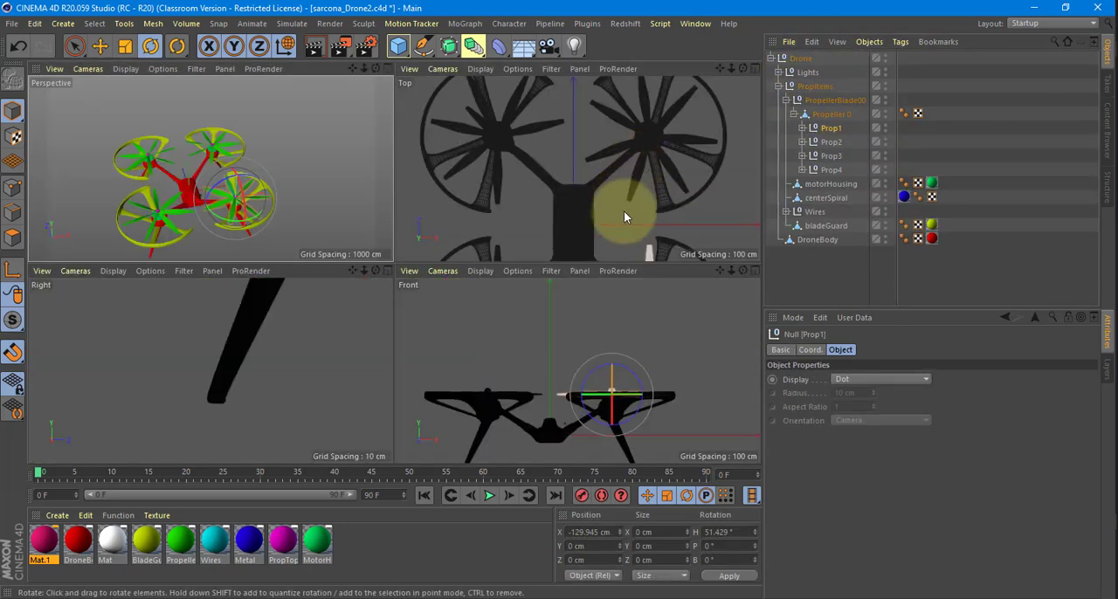
pyautogui.press('s')
pyautogui.scroll(3, 661, 298)
pyautogui.scroll(7, 628, 177)
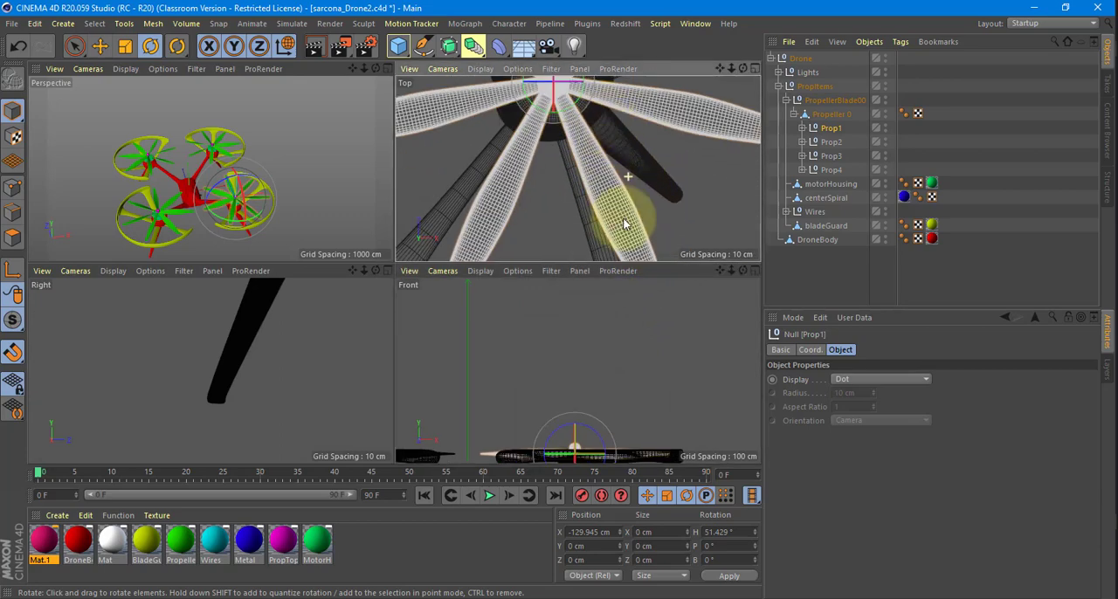
pyautogui.keyDown('alt'); pyautogui.moveTo(623, 224); pyautogui.dragTo(639, 336, button='middle'); pyautogui.keyUp('alt')
pyautogui.scroll(4, 618, 162)
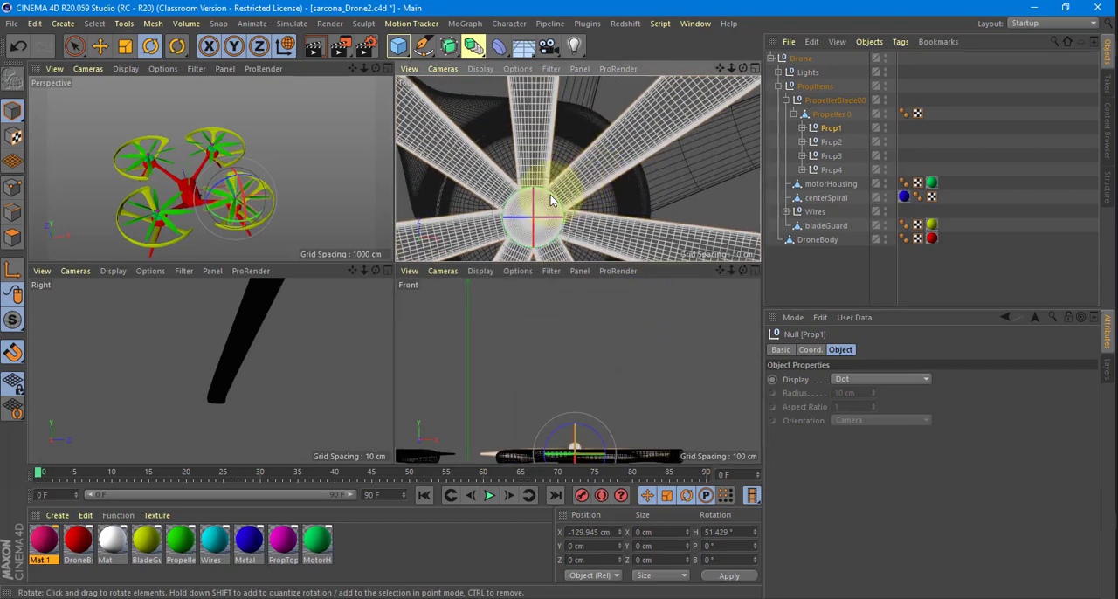
pyautogui.click(810, 350)
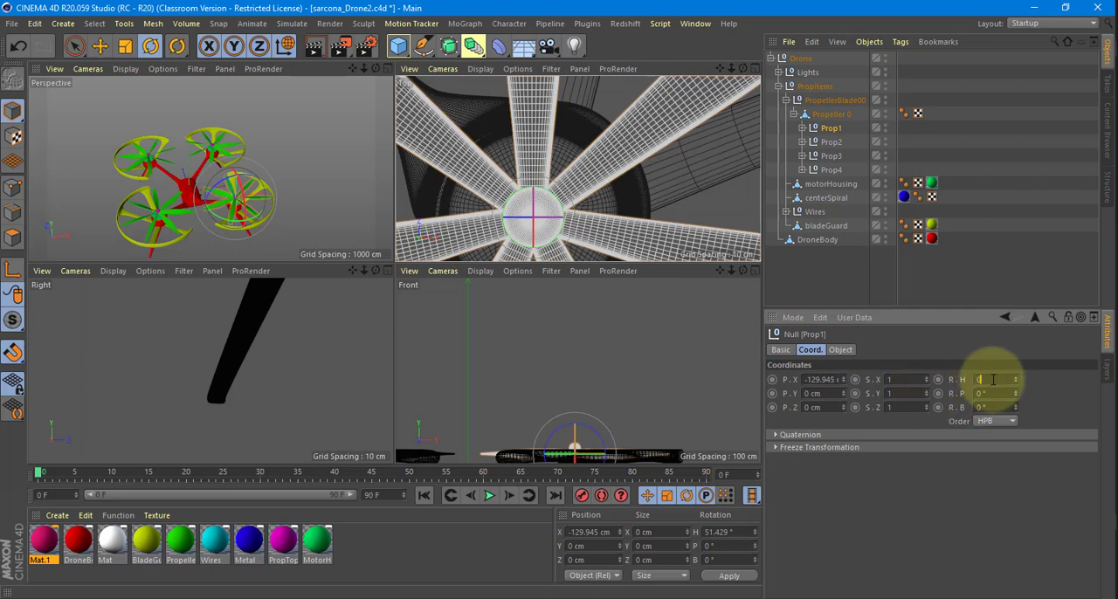
# Set the heading rotation of the Prop2, Prop3 and Prop4 groups to 0°.
pyautogui.click(830, 141)
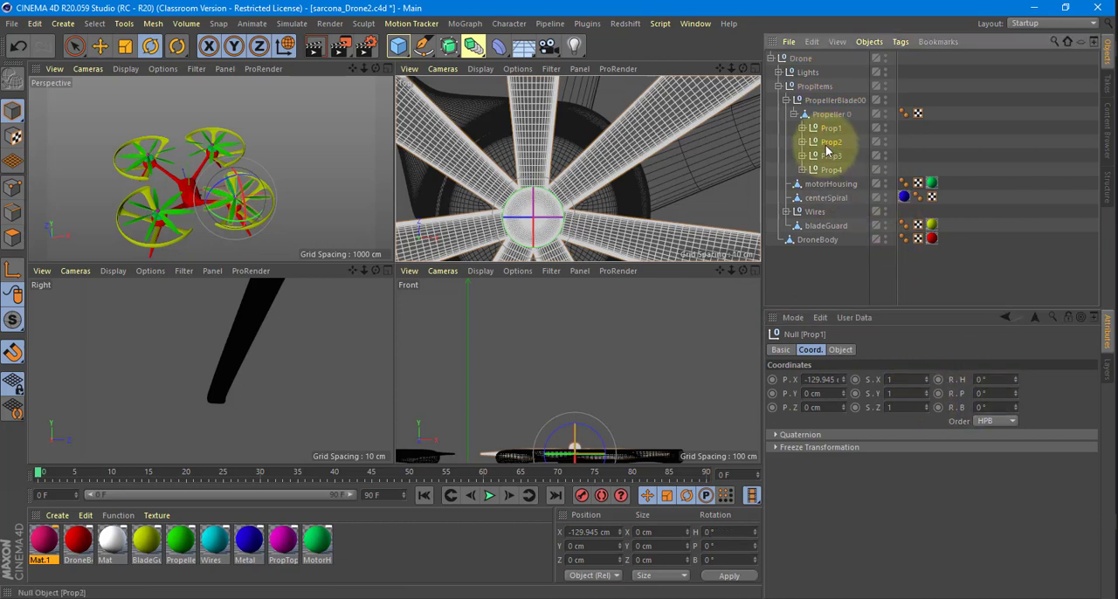
pyautogui.click(831, 155)
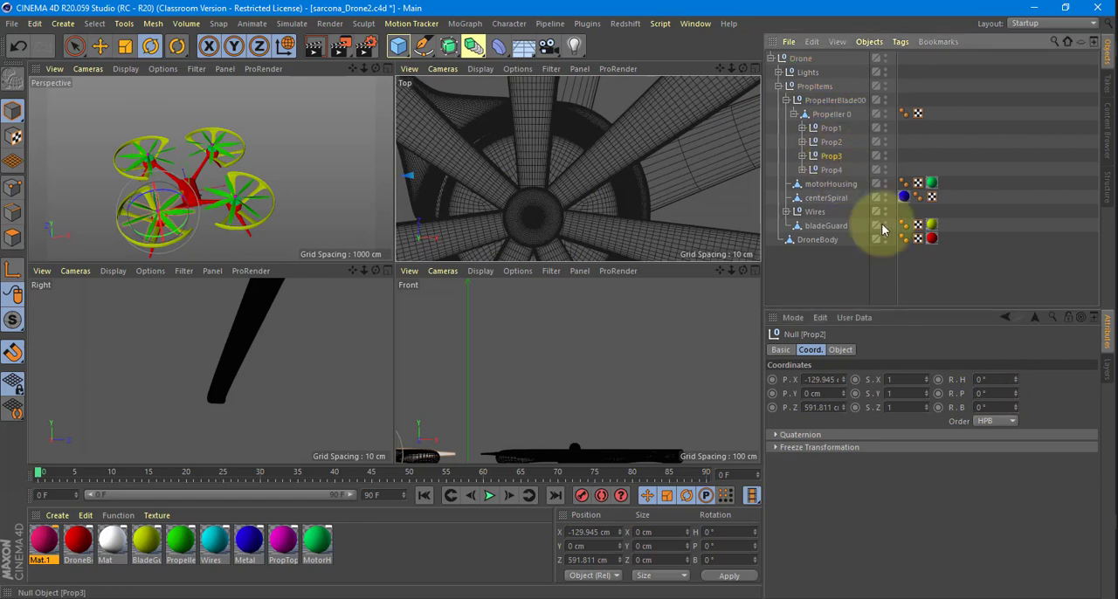
pyautogui.click(825, 168)
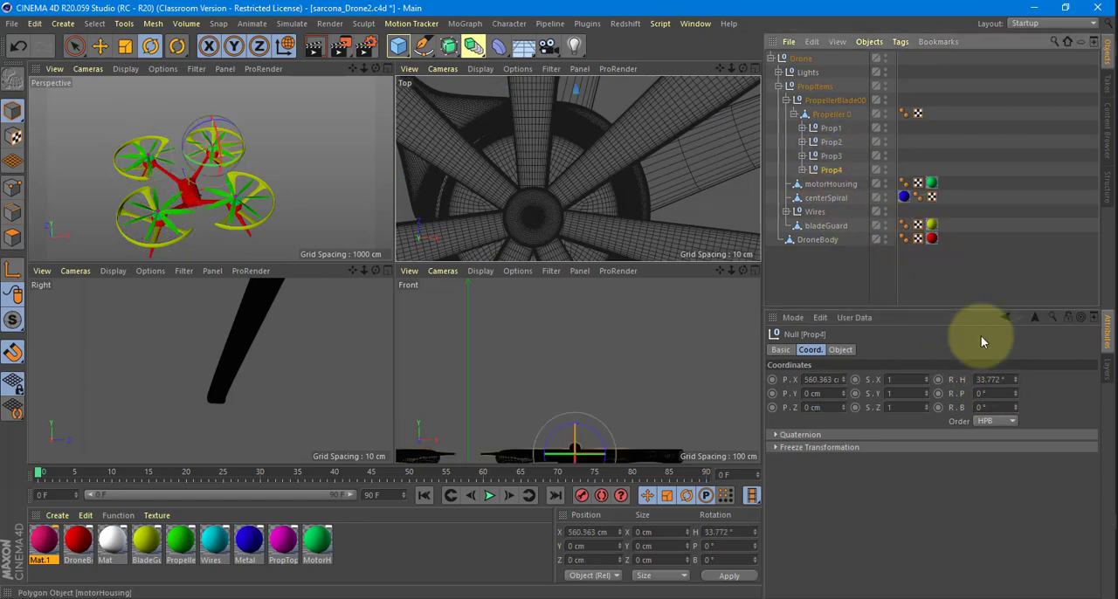
pyautogui.write('0')
pyautogui.press('Return')
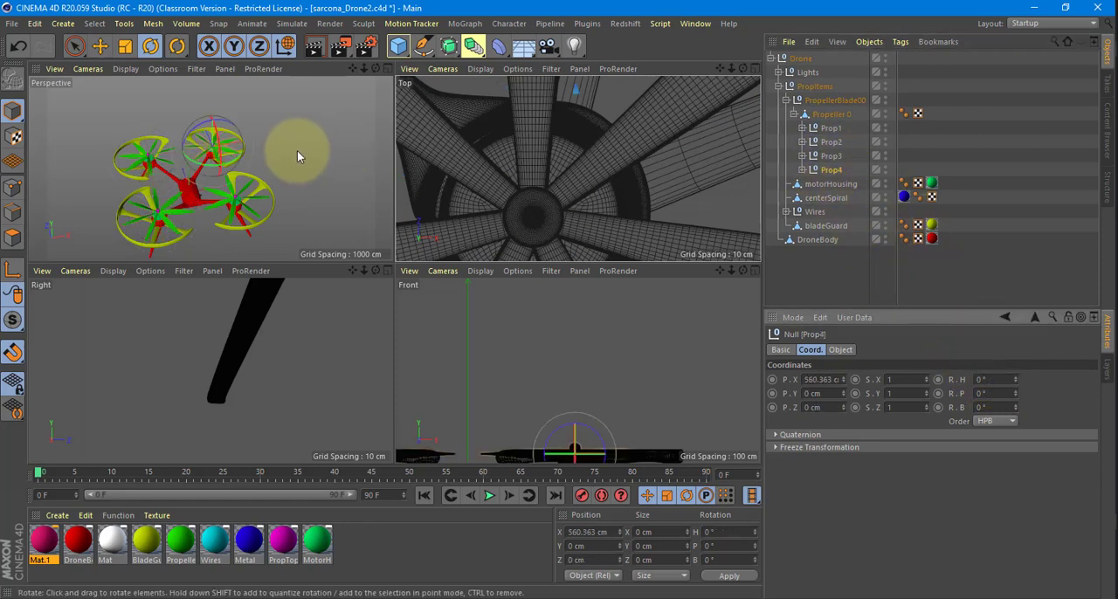
# Return to the single Perspective view of the whole drone and clear the object selection.
pyautogui.middleClick(298, 205)
pyautogui.keyDown('alt'); pyautogui.moveTo(428, 147); pyautogui.dragTo(631, 180); pyautogui.keyUp('alt')
pyautogui.click(630, 180)
# Collapse PropellerBlade00, PropItems and the top-level Drone group in the object hierarchy, and save the scene.
pyautogui.click(785, 100)
pyautogui.click(778, 85)
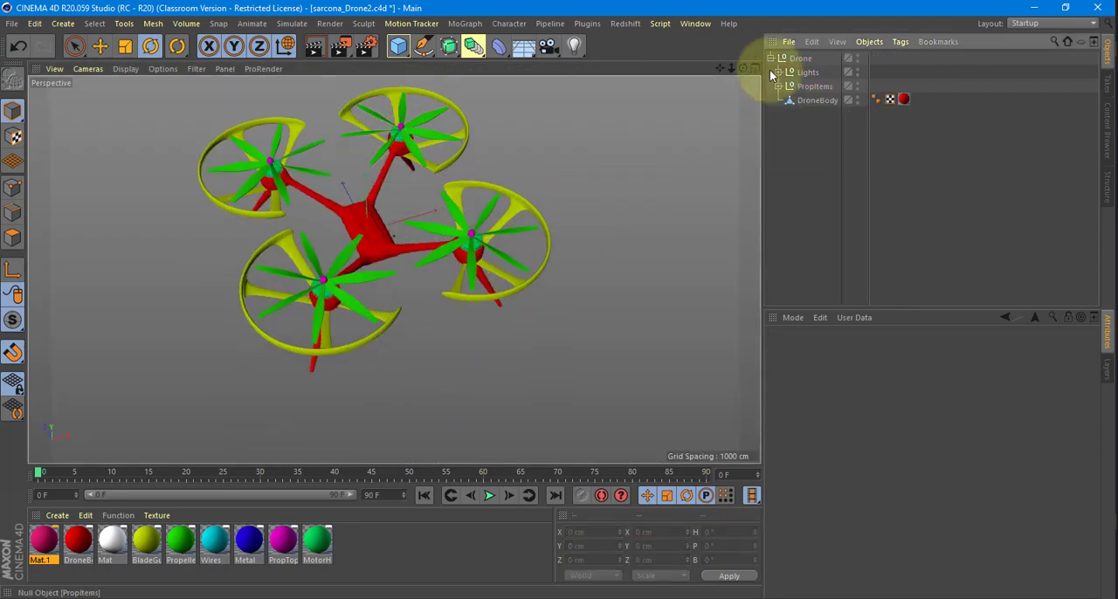
pyautogui.click(770, 58)
pyautogui.hotkey('ctrl', 's')
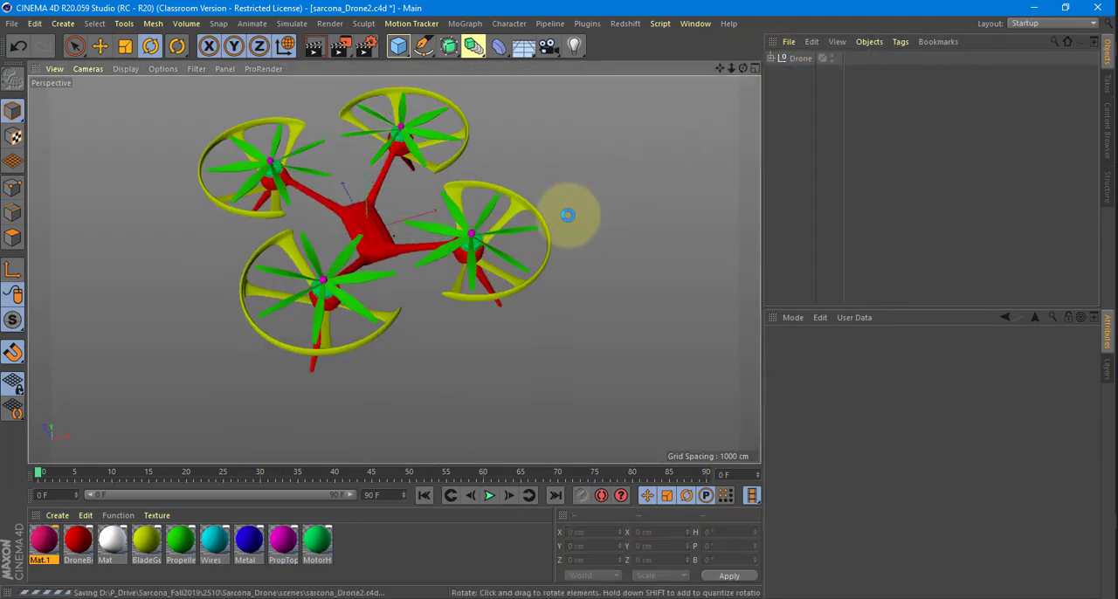
# Select the top-level Drone group and view the drone level from the side against the horizon.
pyautogui.click(798, 57)
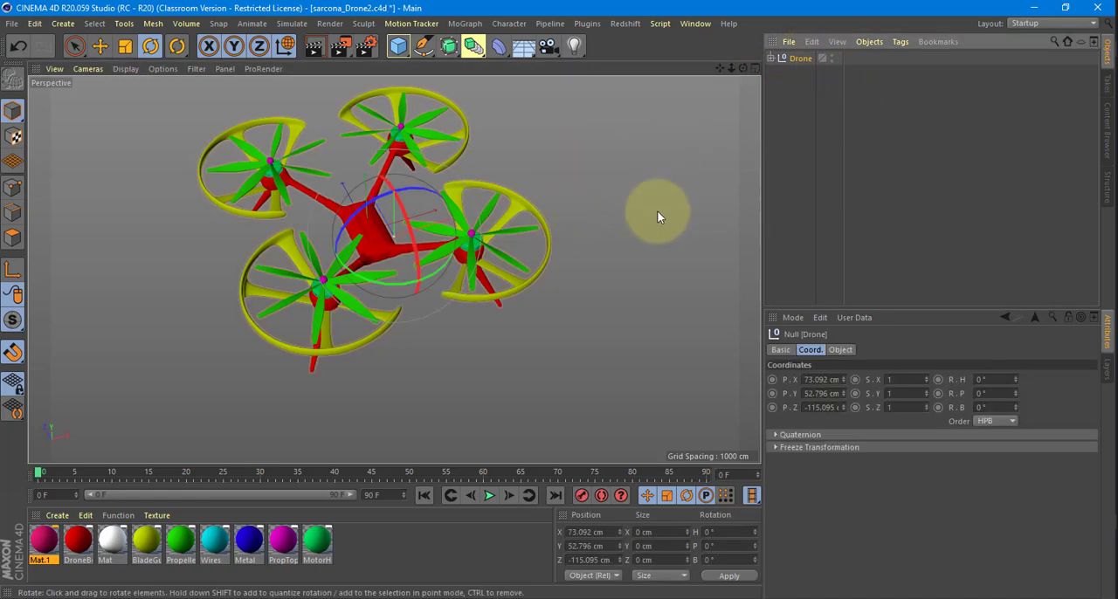
pyautogui.keyDown('alt'); pyautogui.moveTo(656, 211); pyautogui.dragTo(619, 194); pyautogui.keyUp('alt')
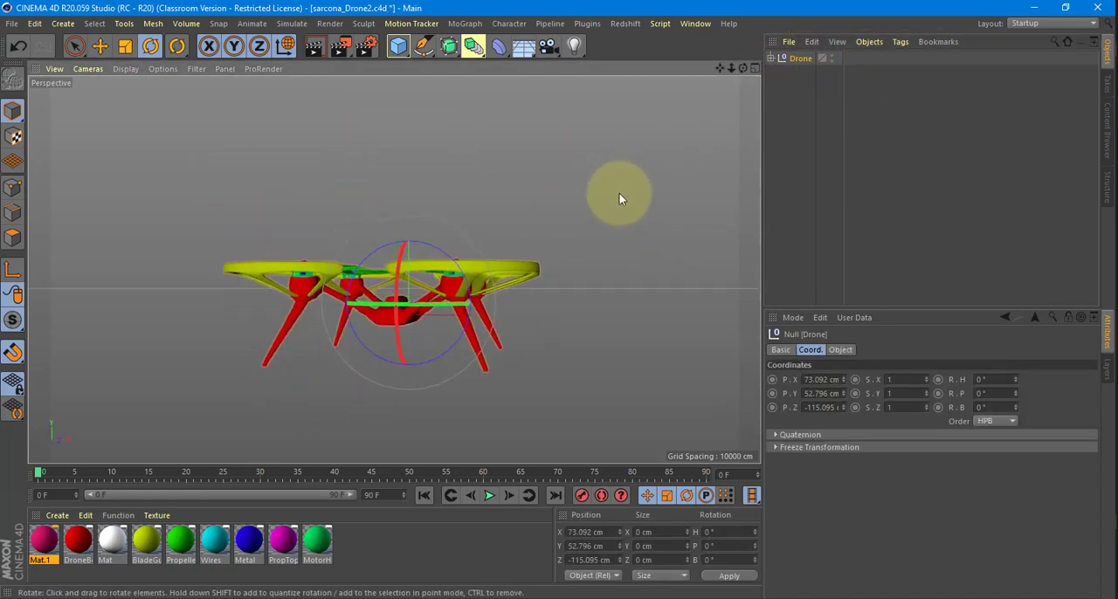
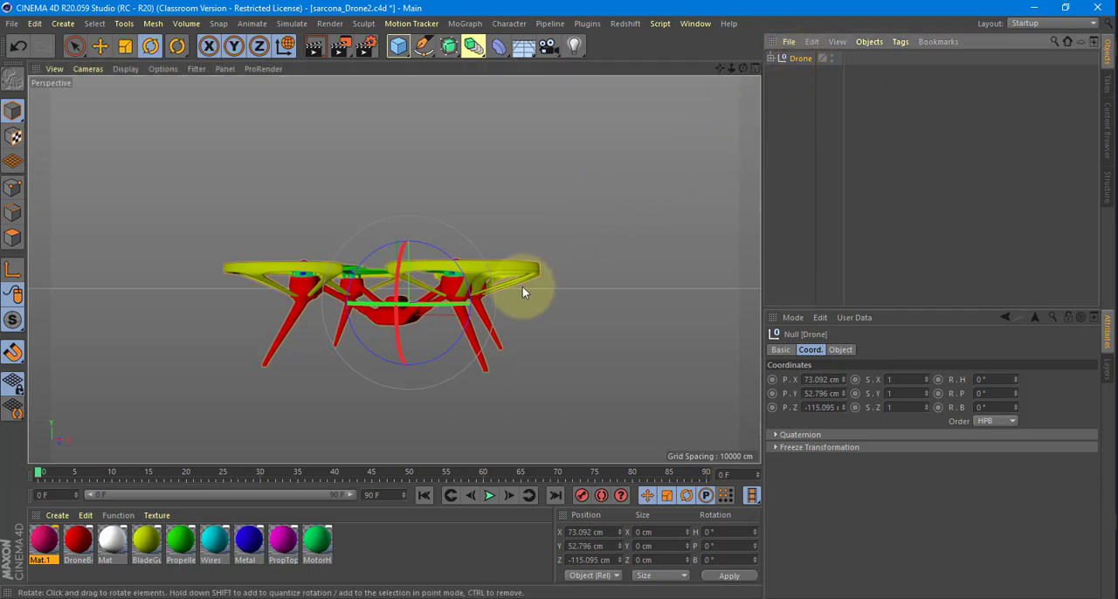
# In the Right view, shift only the Drone group's axis to Z 0 cm and down to about Y -1.8 cm, inside the body.
pyautogui.keyDown('alt'); pyautogui.moveTo(522, 286); pyautogui.dragTo(567, 293); pyautogui.keyUp('alt')
pyautogui.press('e')
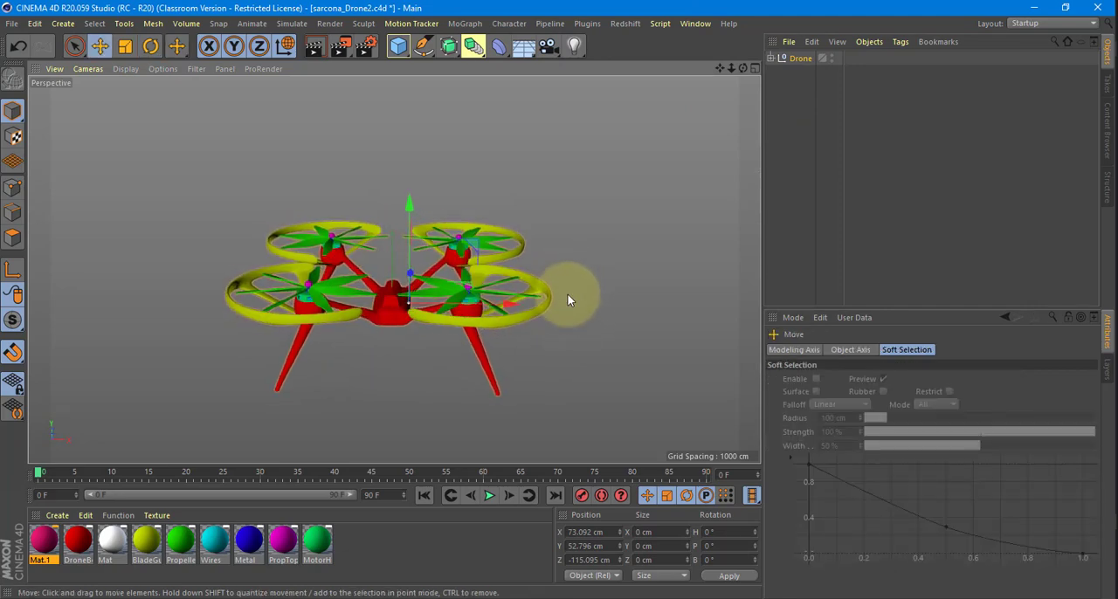
pyautogui.middleClick(567, 293)
pyautogui.keyDown('alt'); pyautogui.moveTo(467, 218); pyautogui.dragTo(497, 192); pyautogui.keyUp('alt')
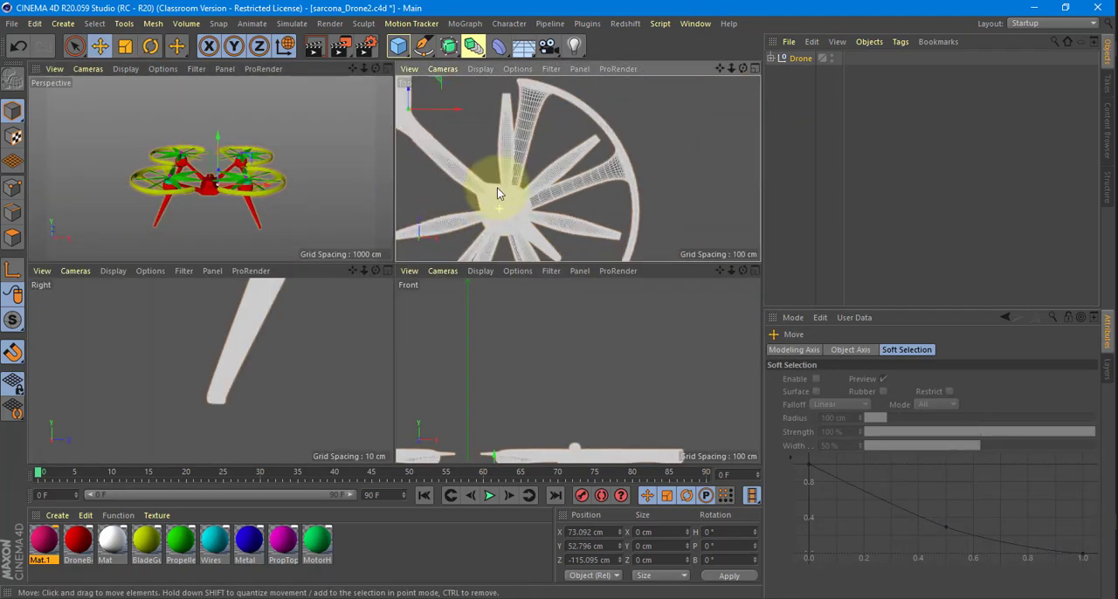
pyautogui.scroll(-6, 304, 337)
pyautogui.keyDown('alt'); pyautogui.moveTo(303, 338); pyautogui.dragTo(153, 407, button='middle'); pyautogui.keyUp('alt')
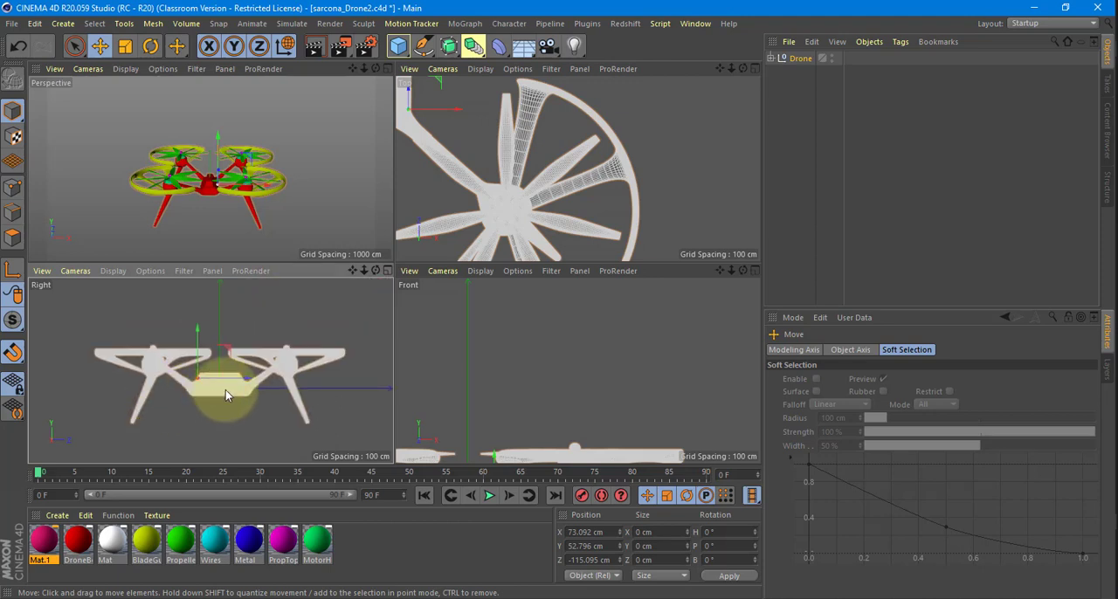
pyautogui.scroll(4, 225, 389)
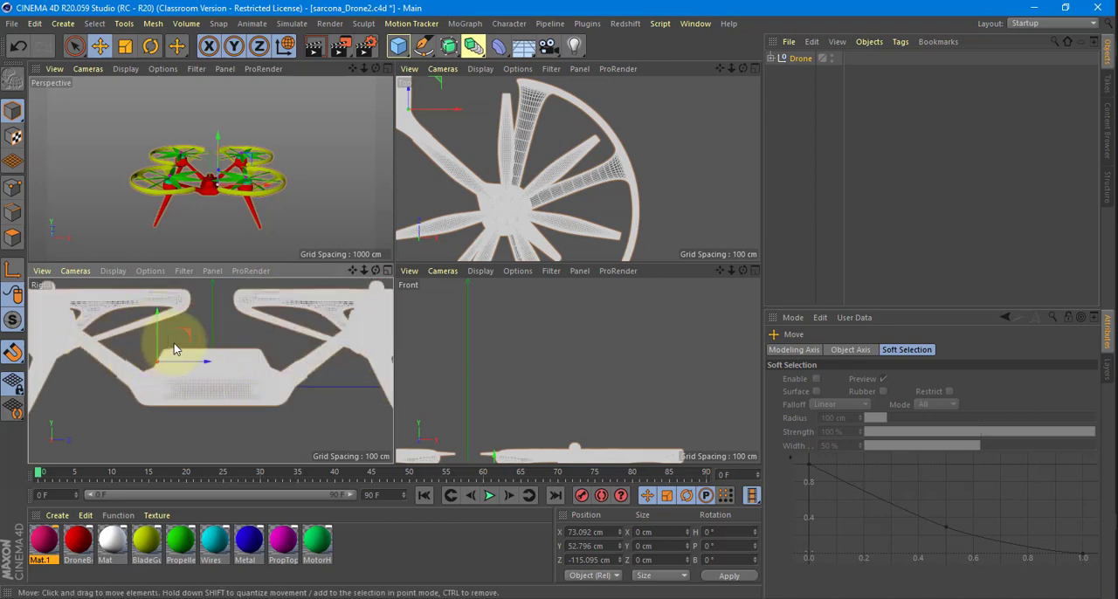
pyautogui.press('l')
pyautogui.moveTo(190, 363); pyautogui.dragTo(243, 365)
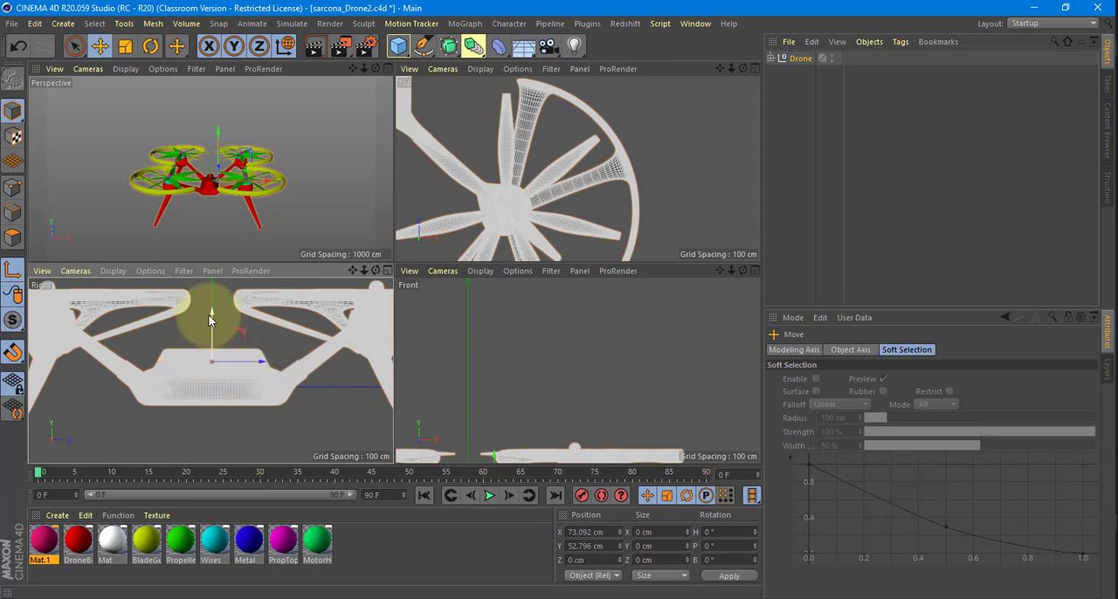
pyautogui.moveTo(209, 320); pyautogui.dragTo(214, 344)
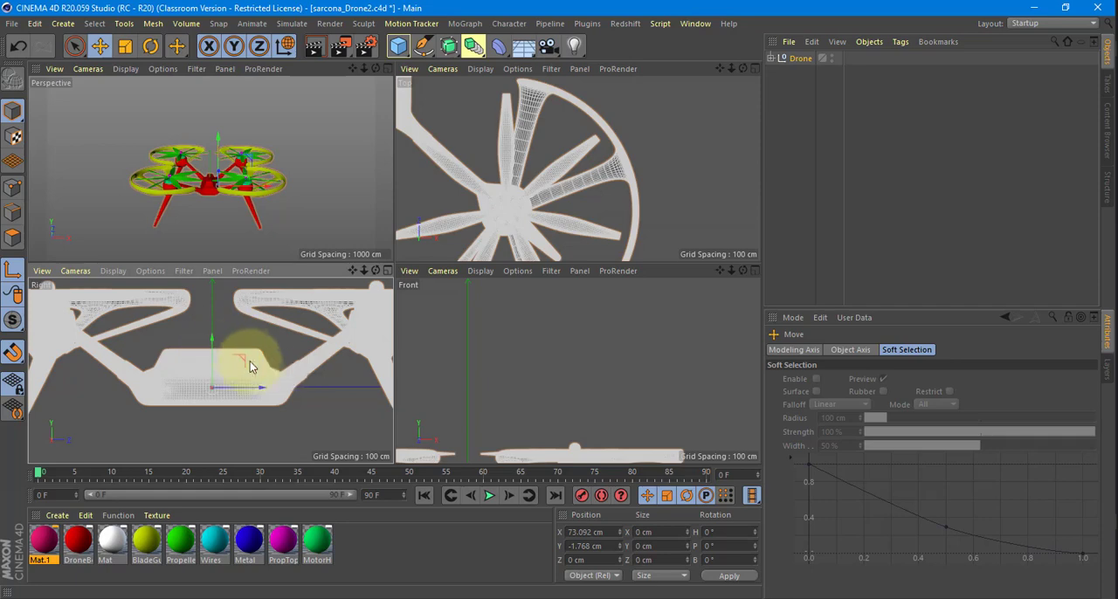
# In the Top view, centre the Drone group's axis on the body at X 0 cm, and check it in the Perspective view.
pyautogui.middleClick(260, 189)
pyautogui.keyDown('alt'); pyautogui.moveTo(469, 230); pyautogui.dragTo(454, 306); pyautogui.keyUp('alt')
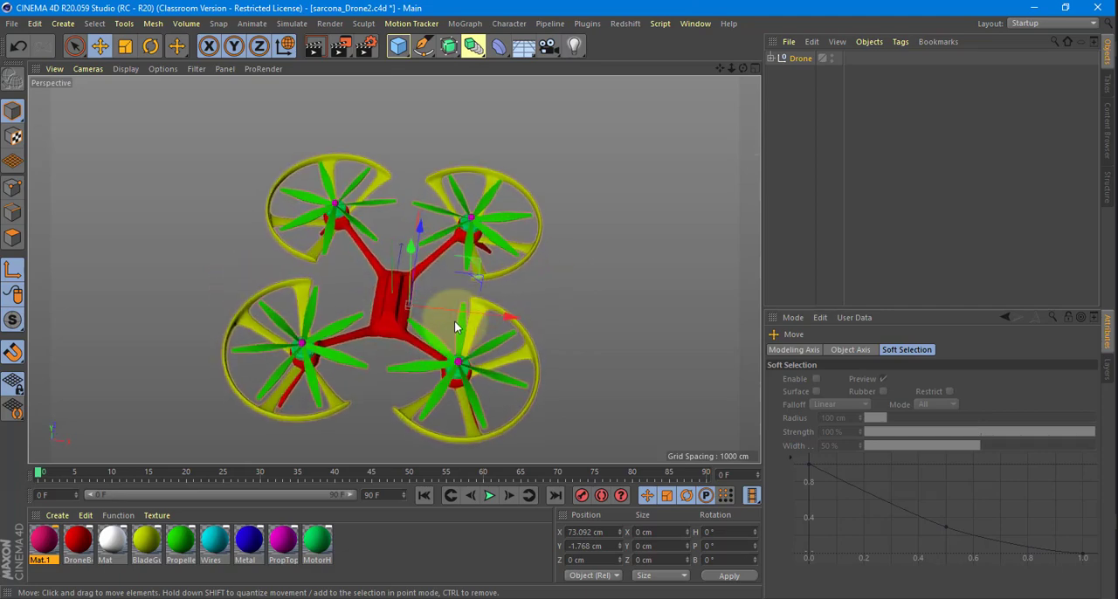
pyautogui.middleClick(454, 305)
pyautogui.middleClick(564, 185)
pyautogui.keyDown('alt'); pyautogui.moveTo(413, 215); pyautogui.dragTo(435, 304, button='right'); pyautogui.keyUp('alt')
pyautogui.keyDown('alt'); pyautogui.moveTo(336, 126); pyautogui.dragTo(429, 305, button='middle'); pyautogui.keyUp('alt')
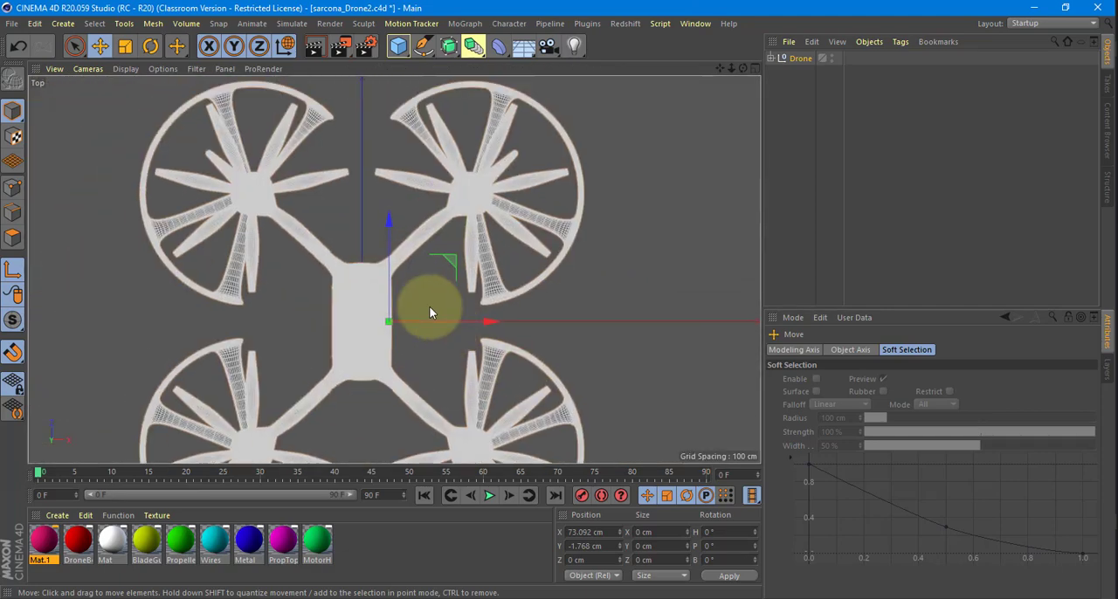
pyautogui.keyDown('alt'); pyautogui.moveTo(428, 306); pyautogui.dragTo(464, 318, button='right'); pyautogui.keyUp('alt')
pyautogui.moveTo(434, 324); pyautogui.dragTo(435, 324)
pyautogui.middleClick(434, 321)
pyautogui.middleClick(303, 188)
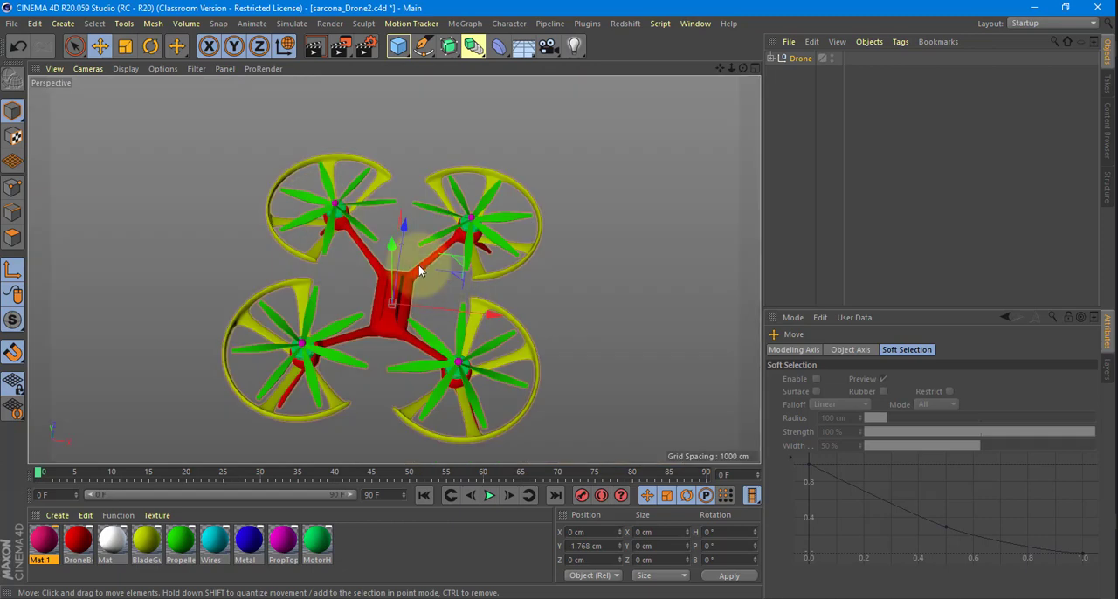
pyautogui.keyDown('alt'); pyautogui.moveTo(418, 264); pyautogui.dragTo(451, 228); pyautogui.keyUp('alt')
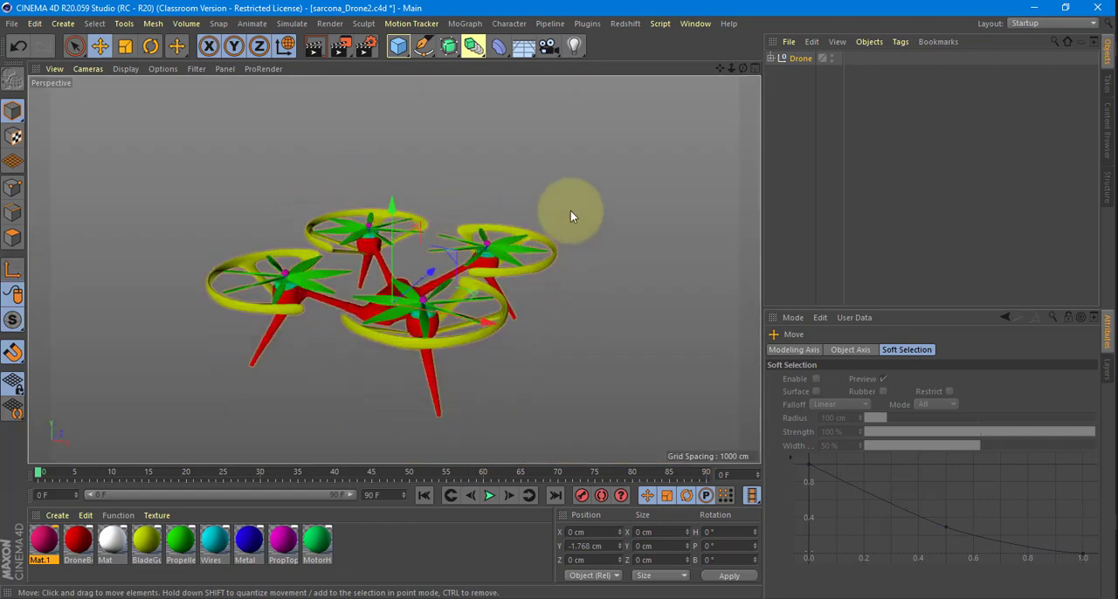
pyautogui.keyDown('alt'); pyautogui.moveTo(570, 215); pyautogui.dragTo(460, 228); pyautogui.keyUp('alt')
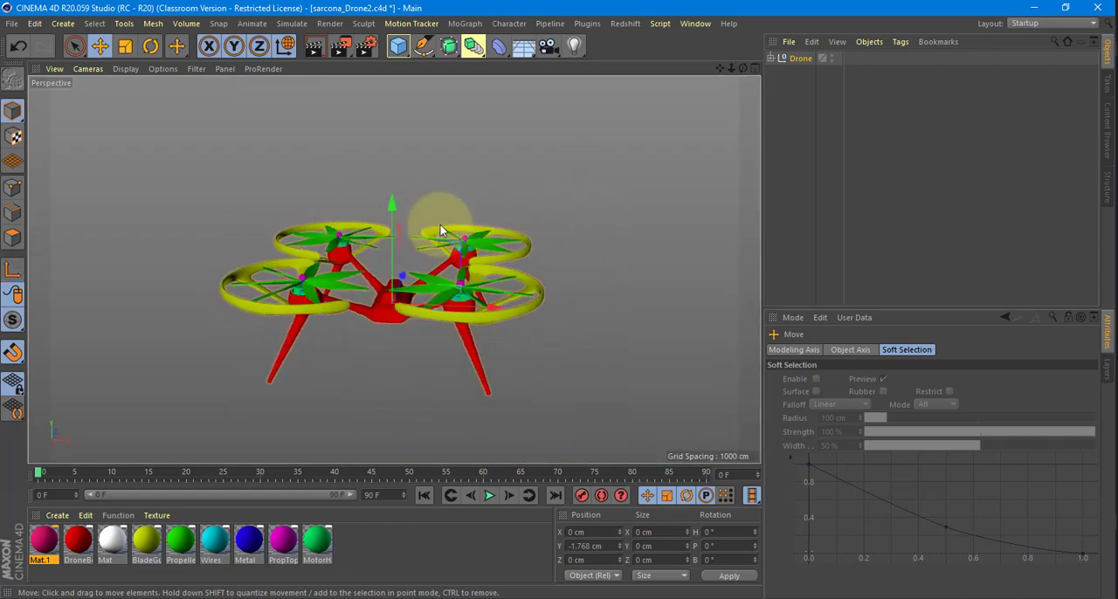
# Record position and rotation keyframes on all axes for the Drone group at frame 60.
pyautogui.click(789, 60)
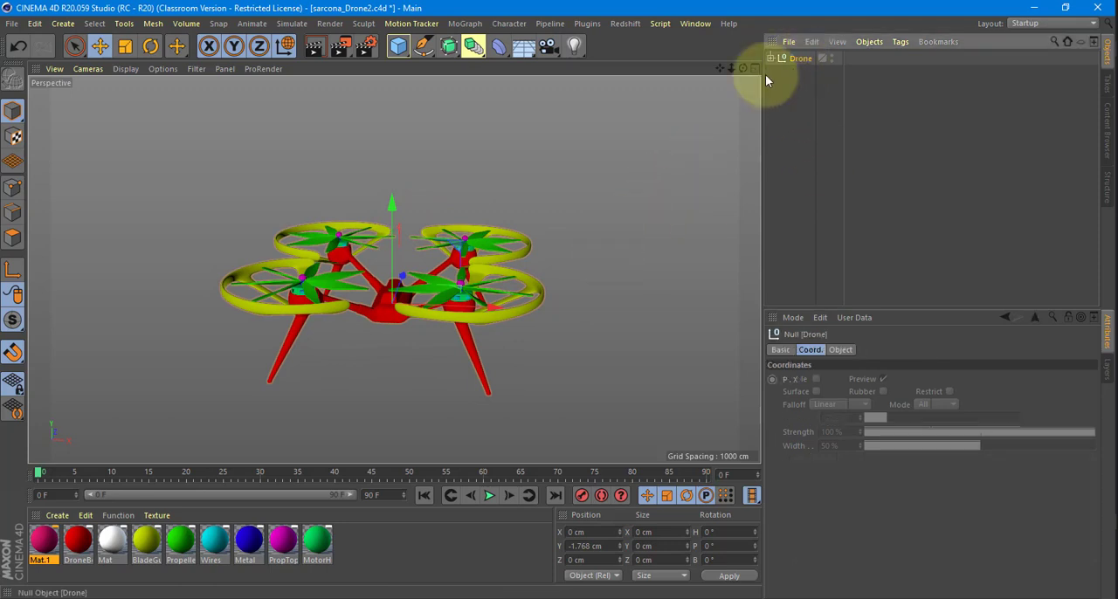
pyautogui.click(485, 475)
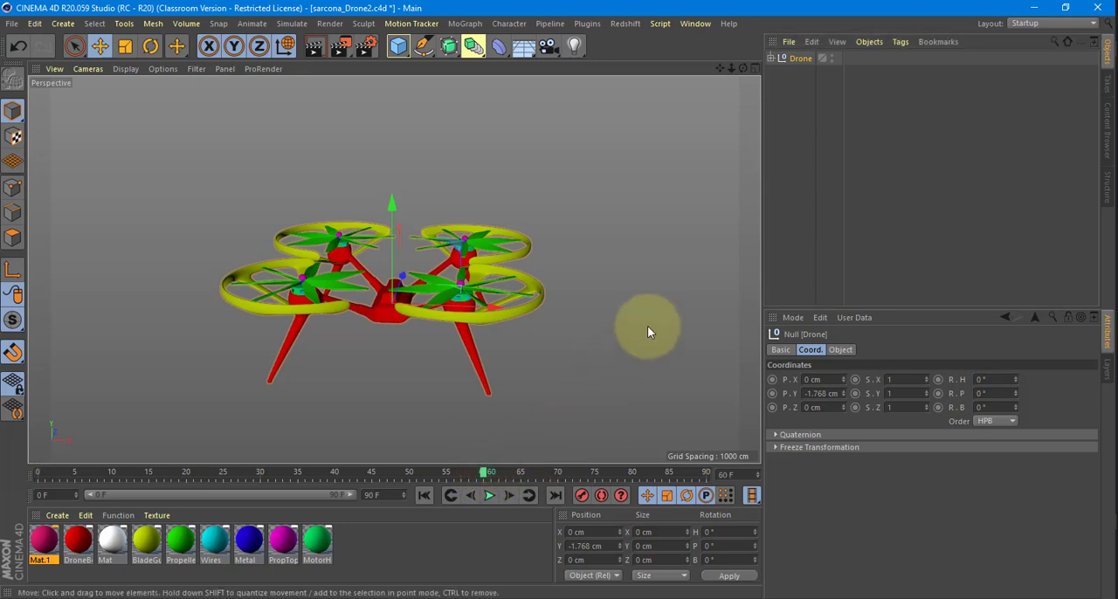
pyautogui.moveTo(774, 380); pyautogui.dragTo(773, 410)
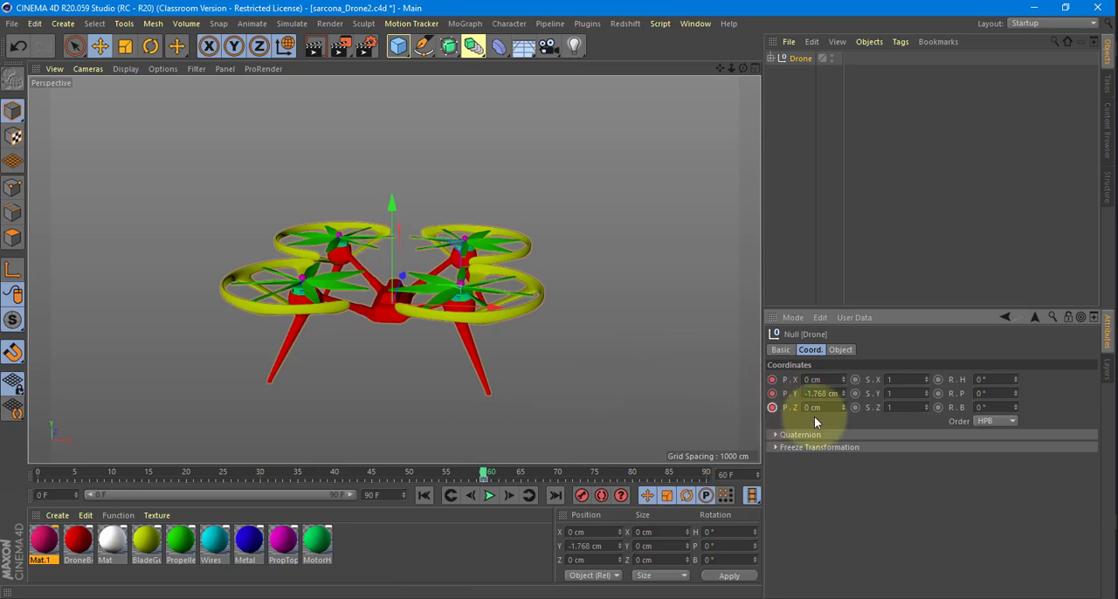
pyautogui.moveTo(944, 381); pyautogui.dragTo(938, 423)
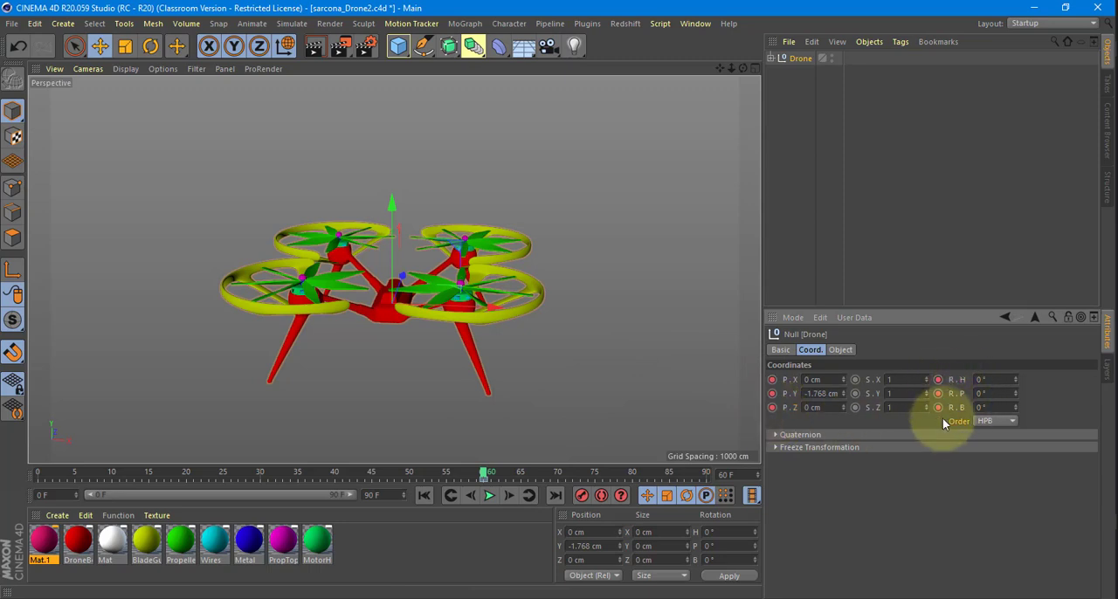
# Set the animation's end frame to 240 and extend the preview range over the full length.
pyautogui.moveTo(386, 496); pyautogui.dragTo(322, 504)
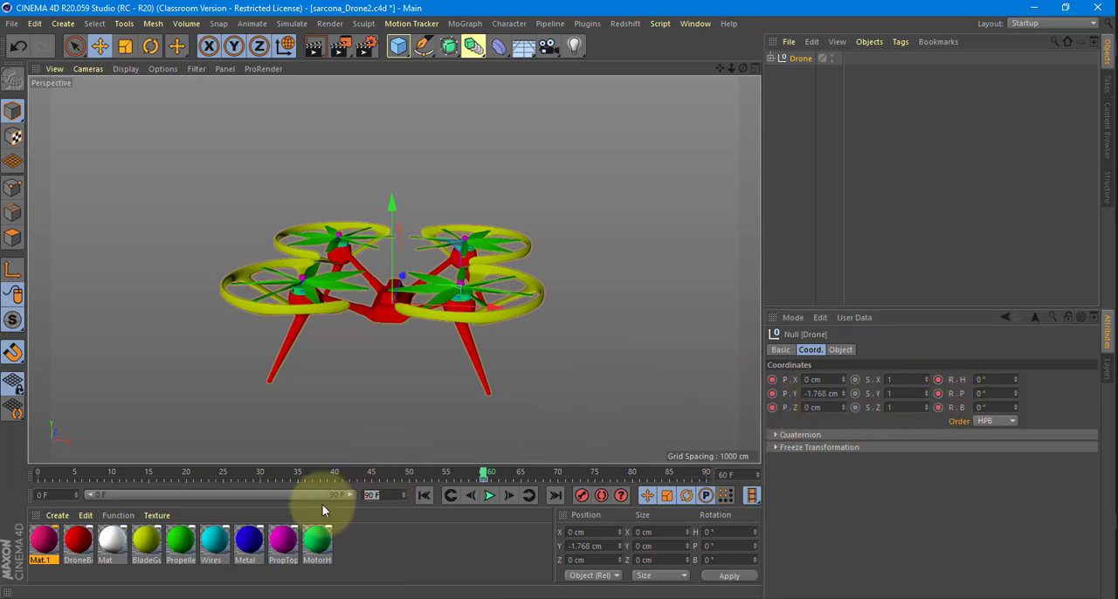
pyautogui.write('300')
pyautogui.press('Return')
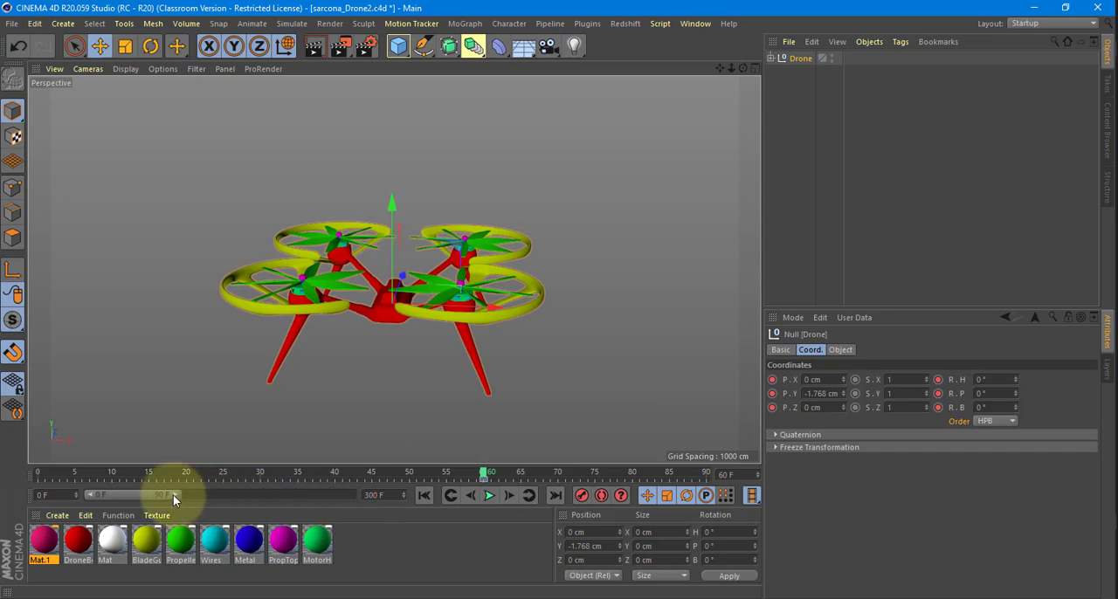
pyautogui.moveTo(173, 494); pyautogui.dragTo(386, 499)
pyautogui.write('2')
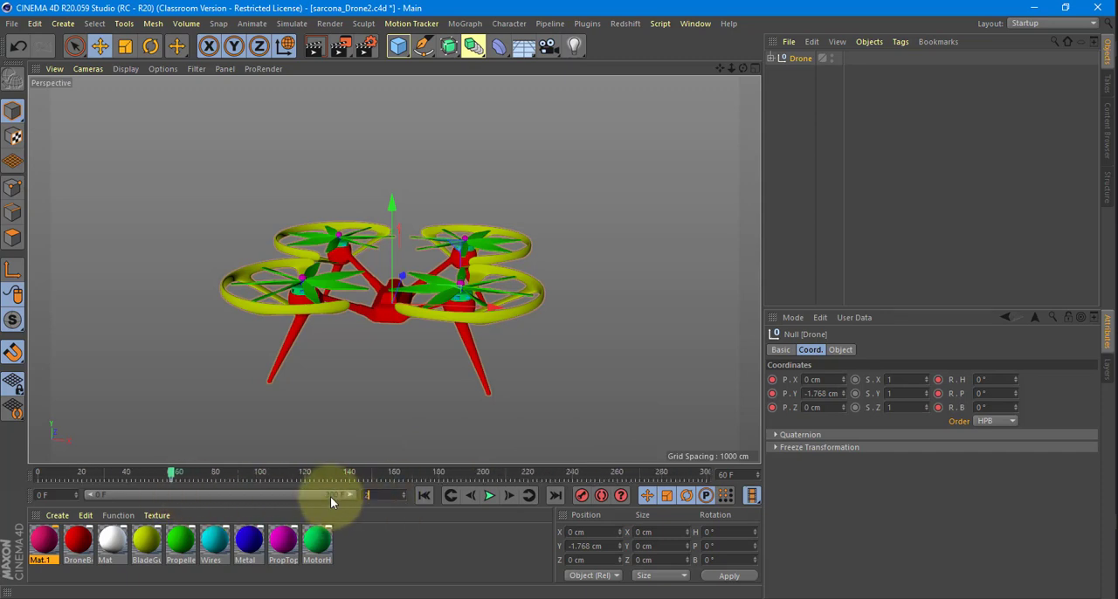
pyautogui.write('40')
pyautogui.press('Return')
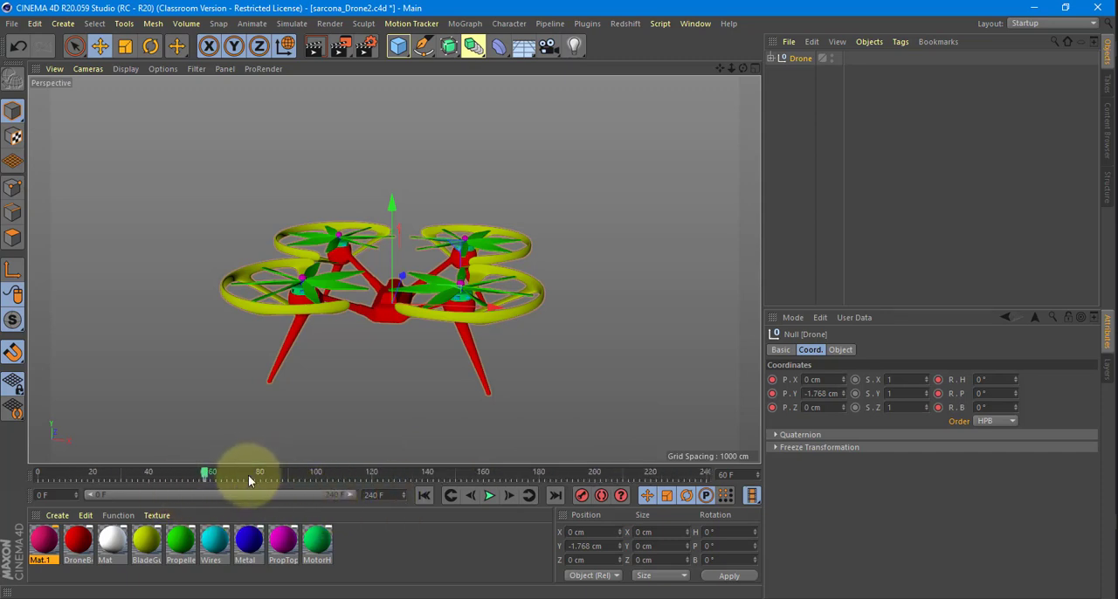
# At frame 120, raise the Drone group to about Y 442 cm and keyframe its position and rotation.
pyautogui.moveTo(397, 475); pyautogui.dragTo(486, 478)
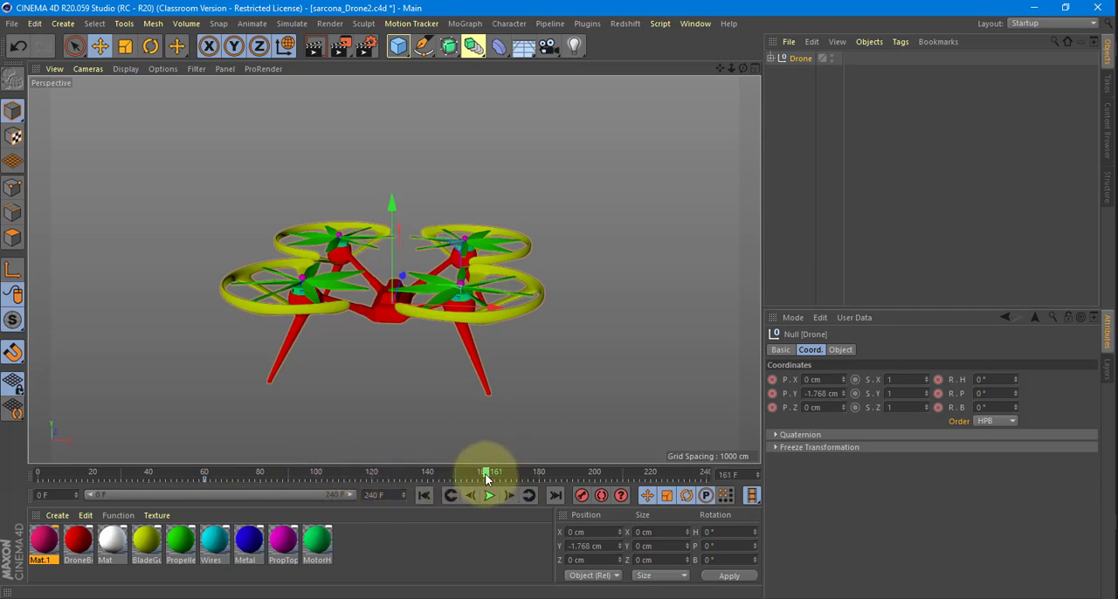
pyautogui.keyDown('alt'); pyautogui.moveTo(502, 441); pyautogui.dragTo(422, 233); pyautogui.keyUp('alt')
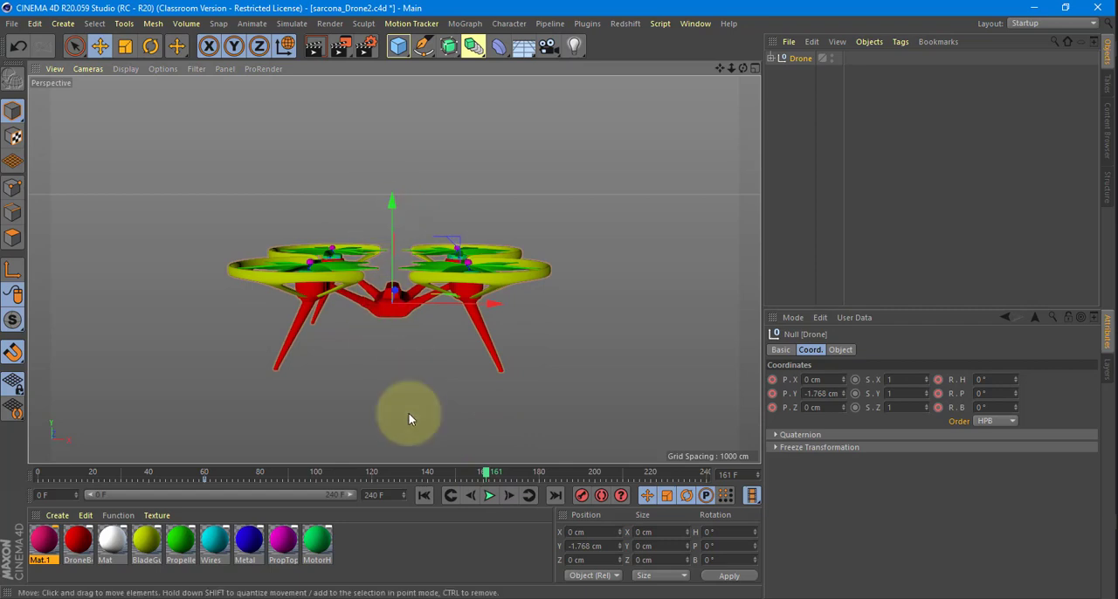
pyautogui.moveTo(399, 474); pyautogui.dragTo(371, 478)
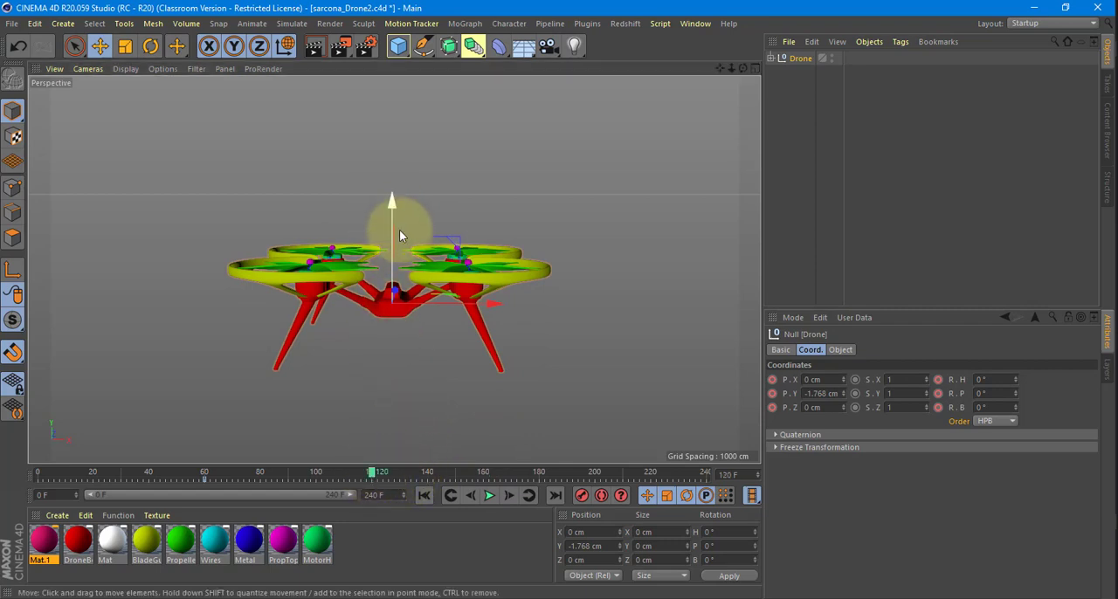
pyautogui.moveTo(390, 199); pyautogui.dragTo(392, 123)
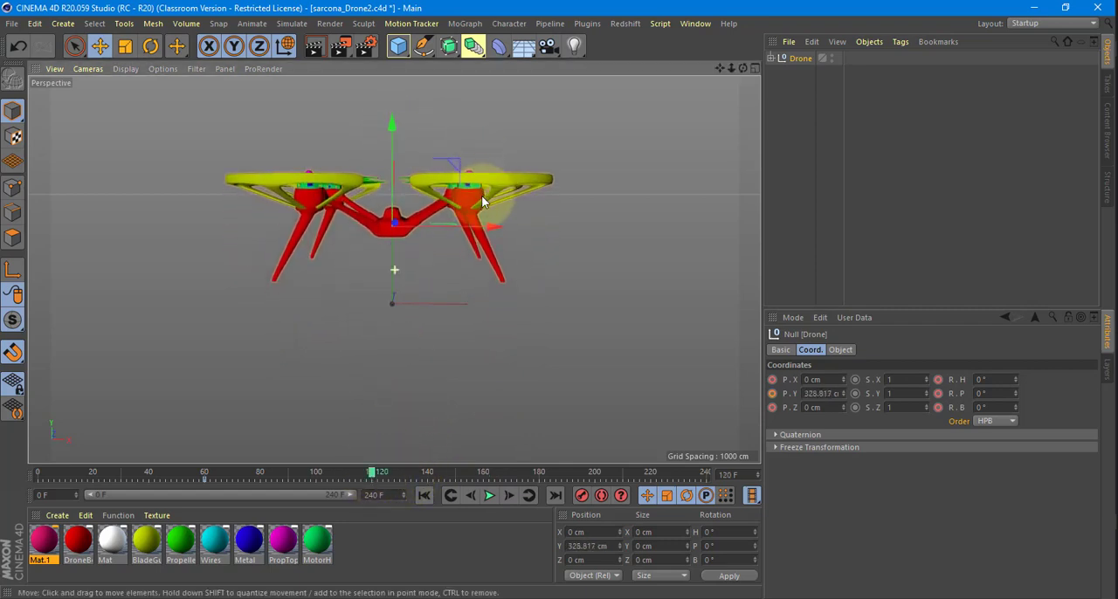
pyautogui.keyDown('alt'); pyautogui.moveTo(482, 197); pyautogui.dragTo(485, 266, button='middle'); pyautogui.keyUp('alt')
pyautogui.moveTo(399, 184); pyautogui.dragTo(399, 164)
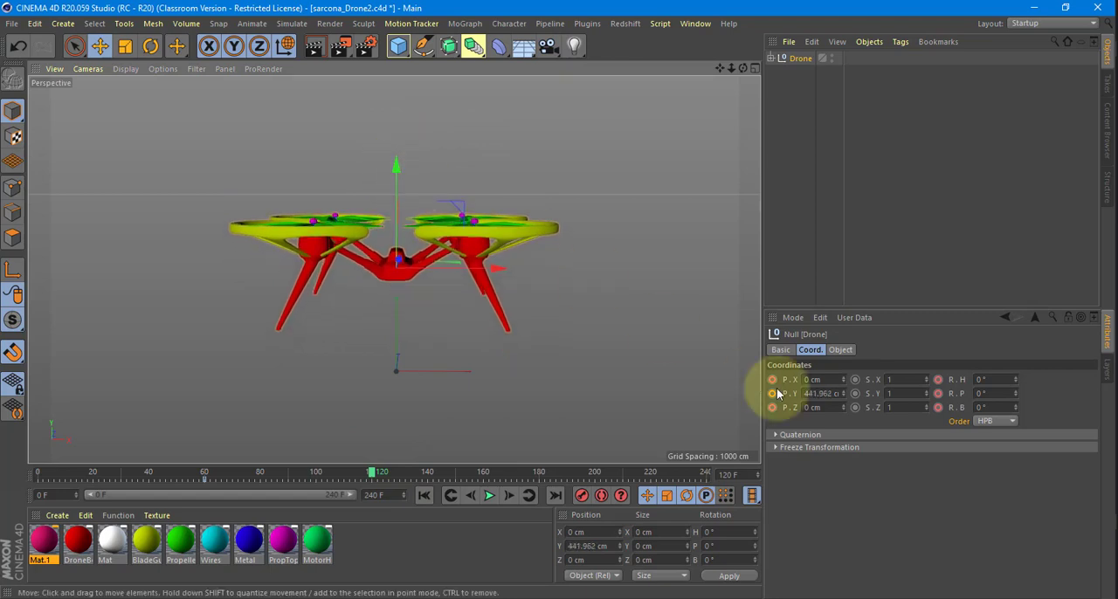
pyautogui.click(938, 393)
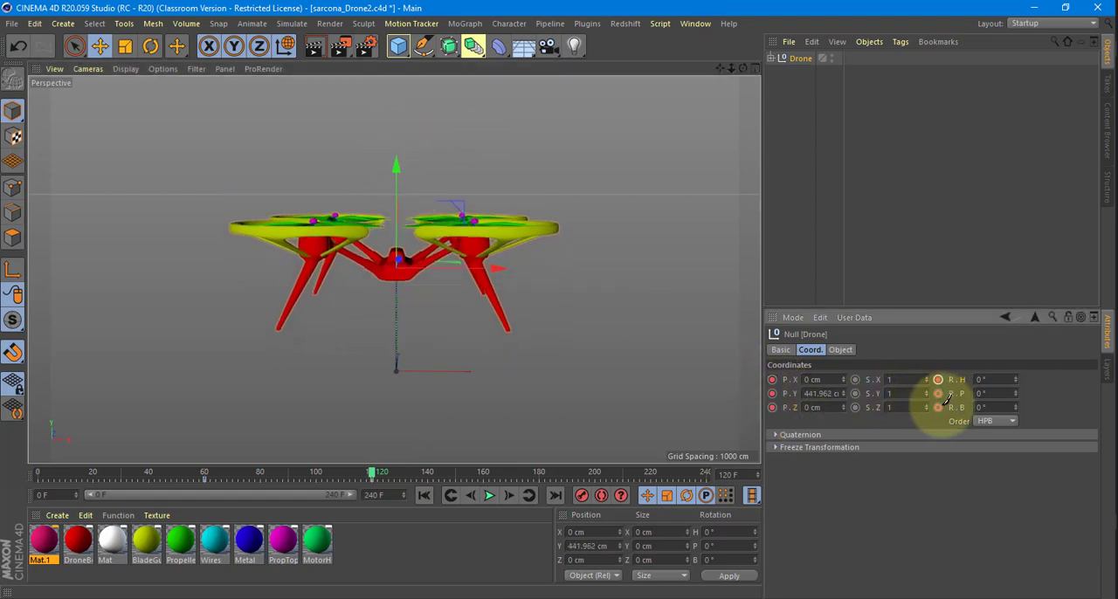
# At frame 240, move the Drone group higher and sideways to about X 409, Y 1528, Z 357 cm.
pyautogui.click(705, 473)
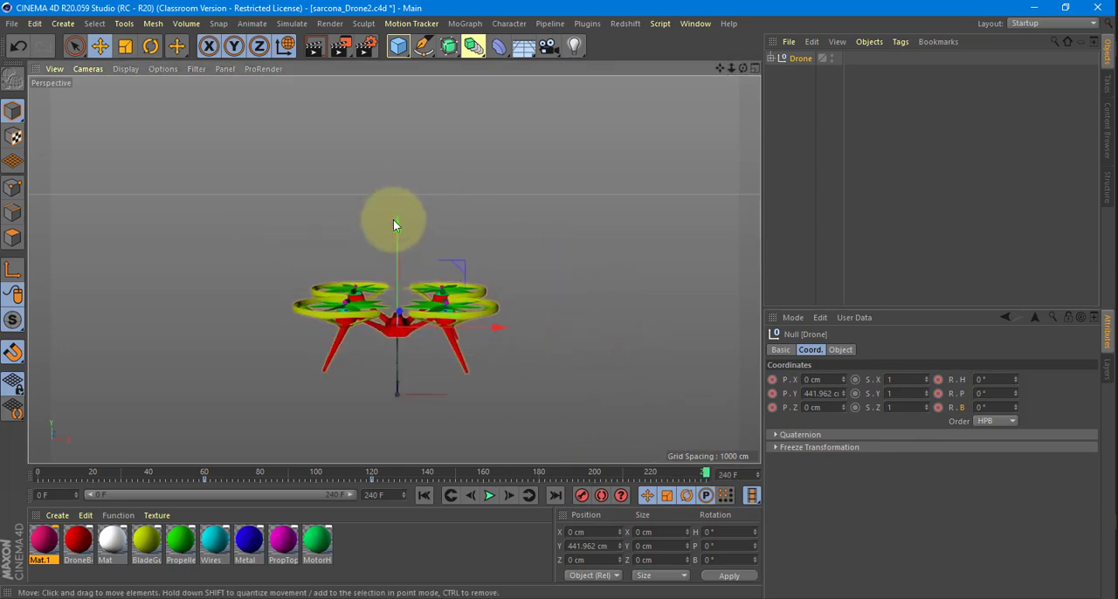
pyautogui.moveTo(399, 154)
pyautogui.mouseDown()
pyautogui.moveTo(399, 82)
pyautogui.moveTo(393, 166)
pyautogui.mouseUp()
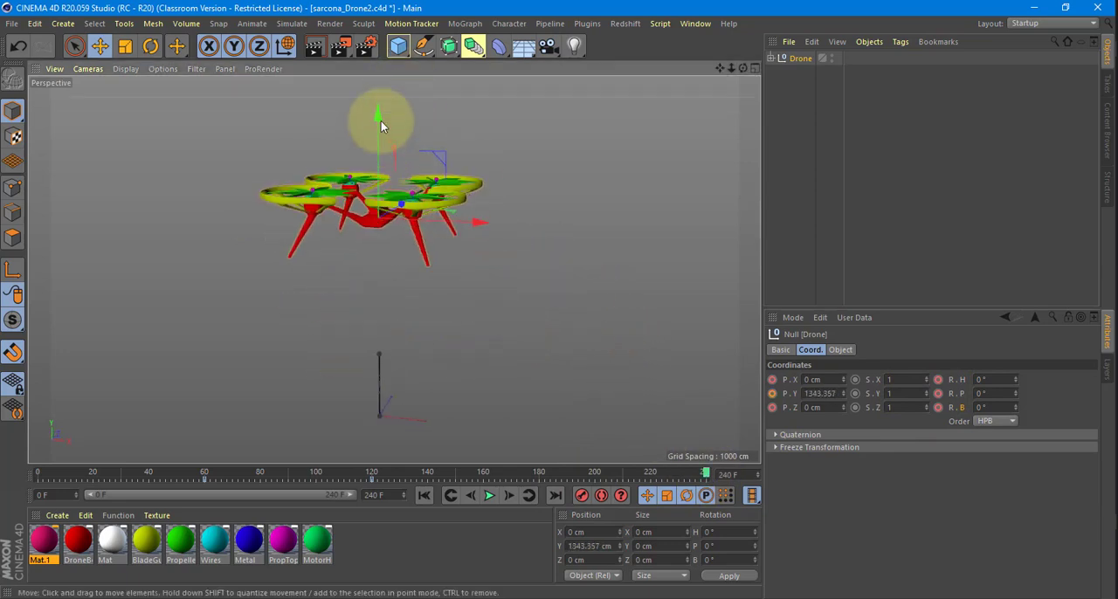
pyautogui.moveTo(381, 121); pyautogui.dragTo(378, 85)
pyautogui.moveTo(478, 191); pyautogui.dragTo(434, 190)
# Rotate the Drone group to about H -35.5°, P 23.8°, B 18.4° and keyframe its position and rotation at frame 240.
pyautogui.press('r')
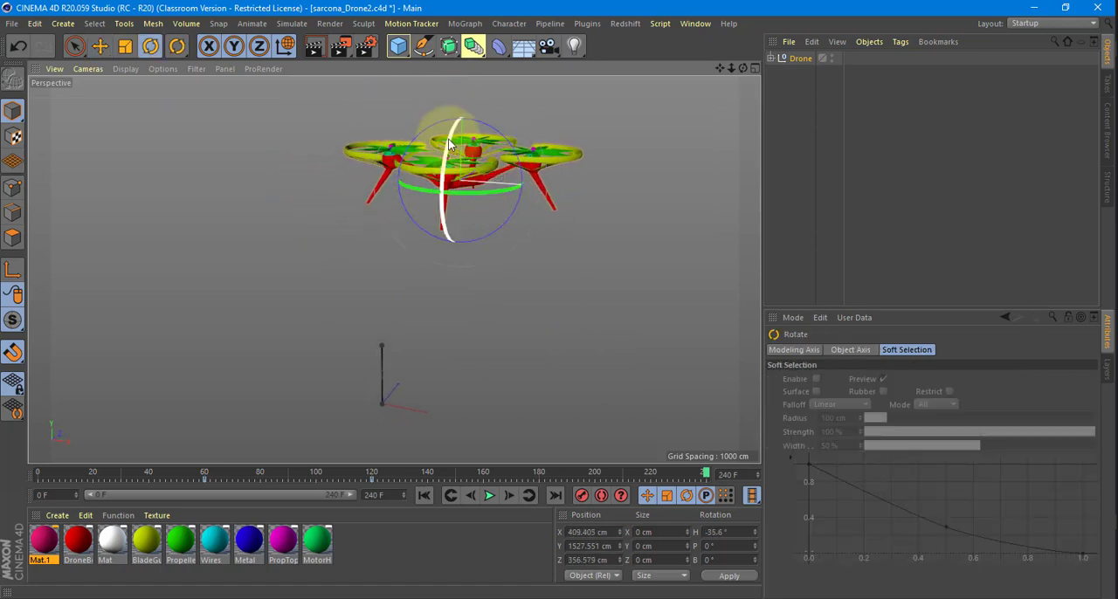
pyautogui.moveTo(453, 137); pyautogui.dragTo(448, 180)
pyautogui.moveTo(524, 190); pyautogui.dragTo(666, 278)
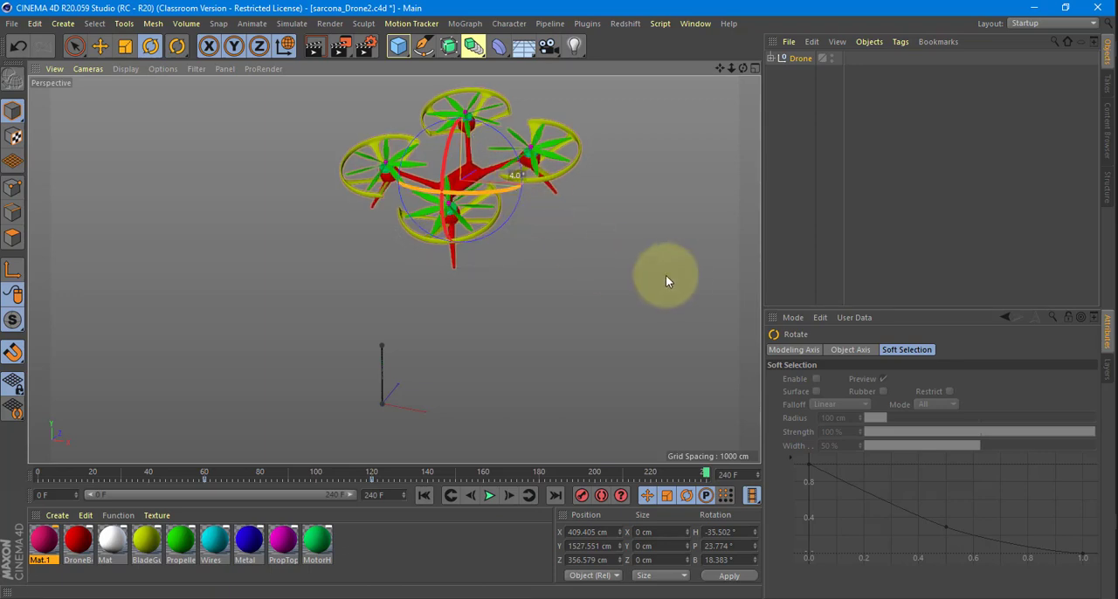
pyautogui.click(797, 58)
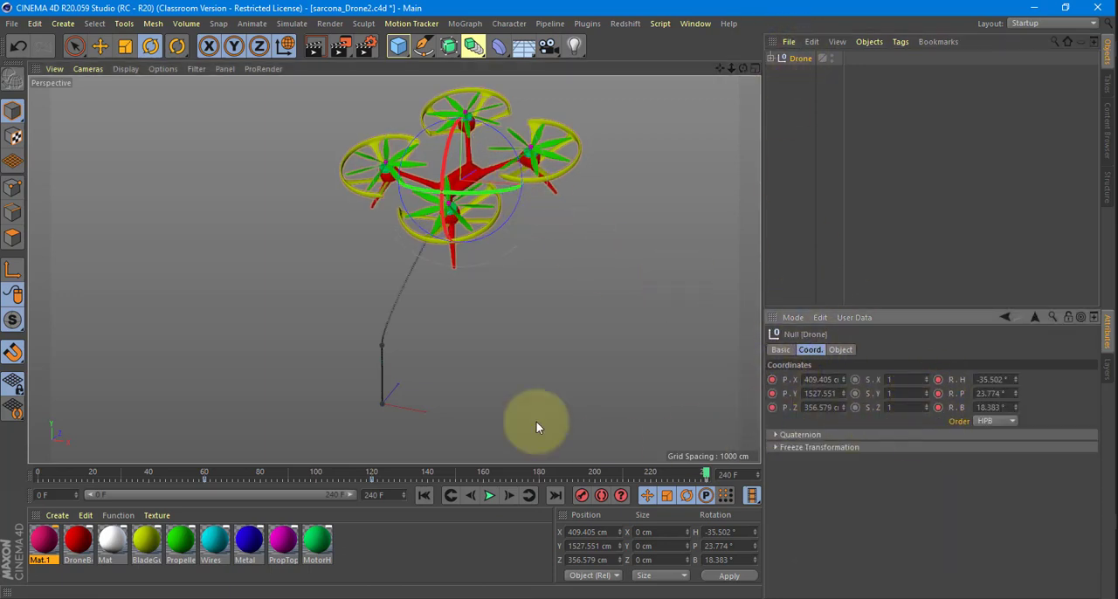
# Scrub the timeline from frame 121 to about frame 235 to examine the drone's flight path.
pyautogui.keyDown('alt'); pyautogui.moveTo(547, 368); pyautogui.dragTo(330, 429); pyautogui.keyUp('alt')
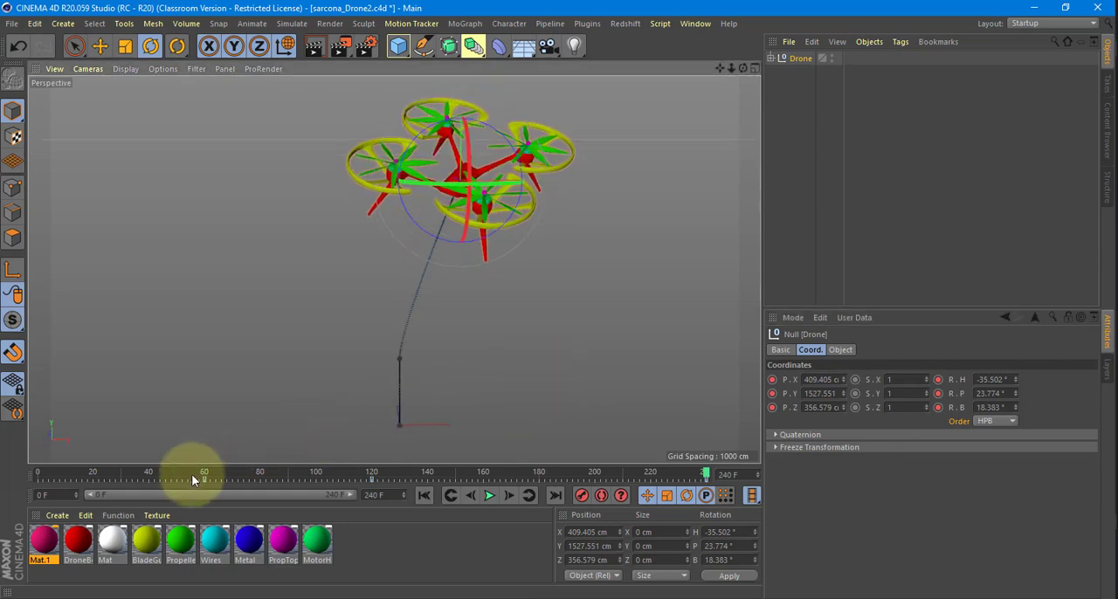
pyautogui.click(372, 470)
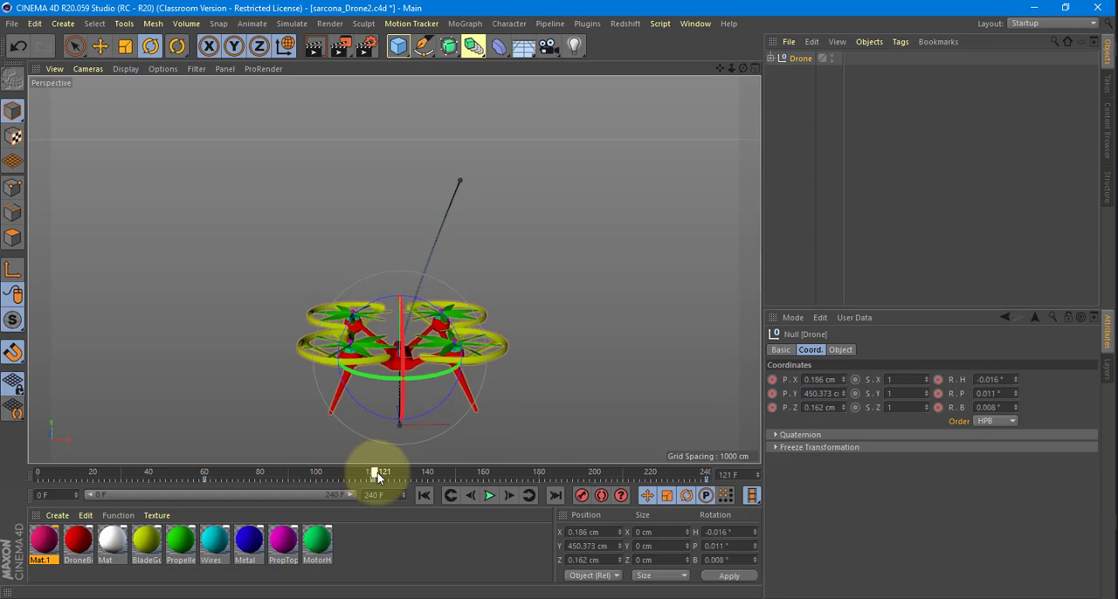
pyautogui.moveTo(377, 472); pyautogui.dragTo(696, 478)
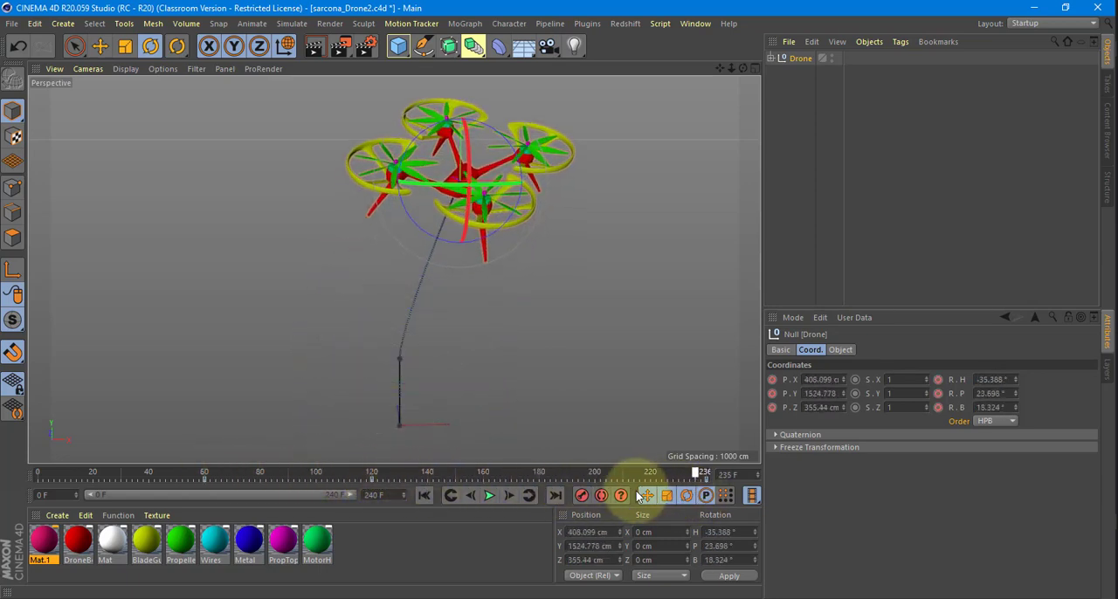
# At frame 73, bank the Drone group to about B -1.8° and keyframe its rotation.
pyautogui.moveTo(612, 475); pyautogui.dragTo(242, 472)
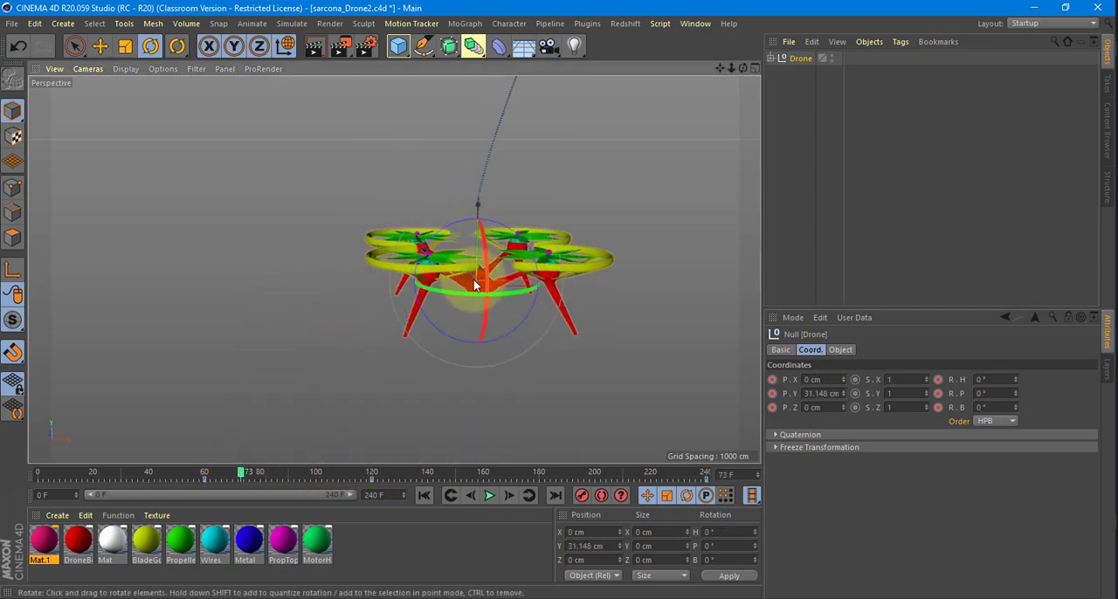
pyautogui.moveTo(460, 225); pyautogui.dragTo(566, 223)
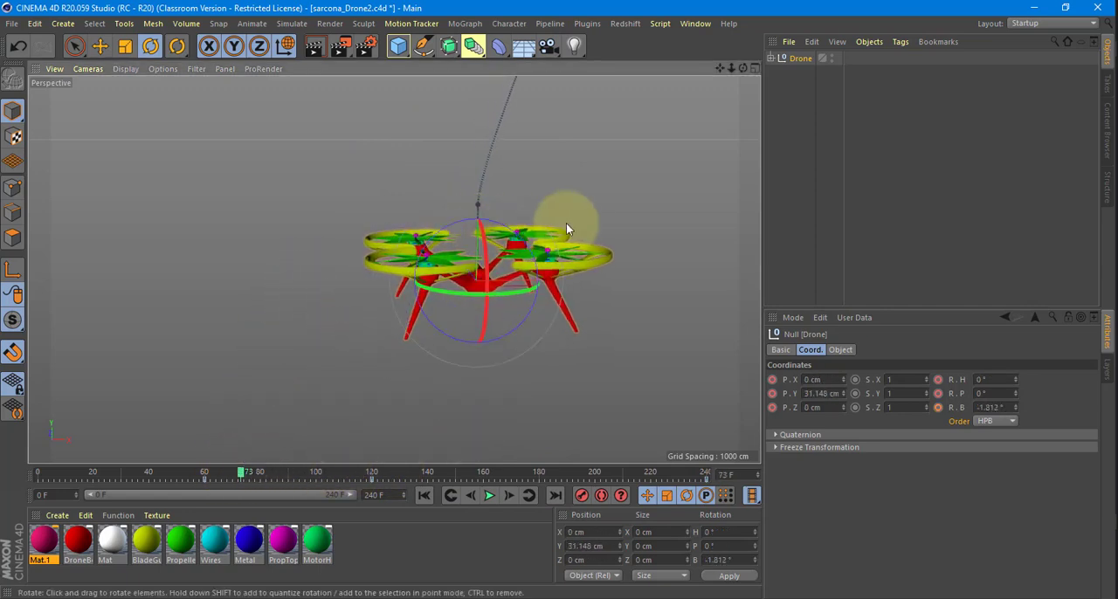
pyautogui.click(939, 407)
# At frame 102, tilt the Drone group to about P 4.4°, B 3.1° and keyframe its rotation.
pyautogui.click(321, 472)
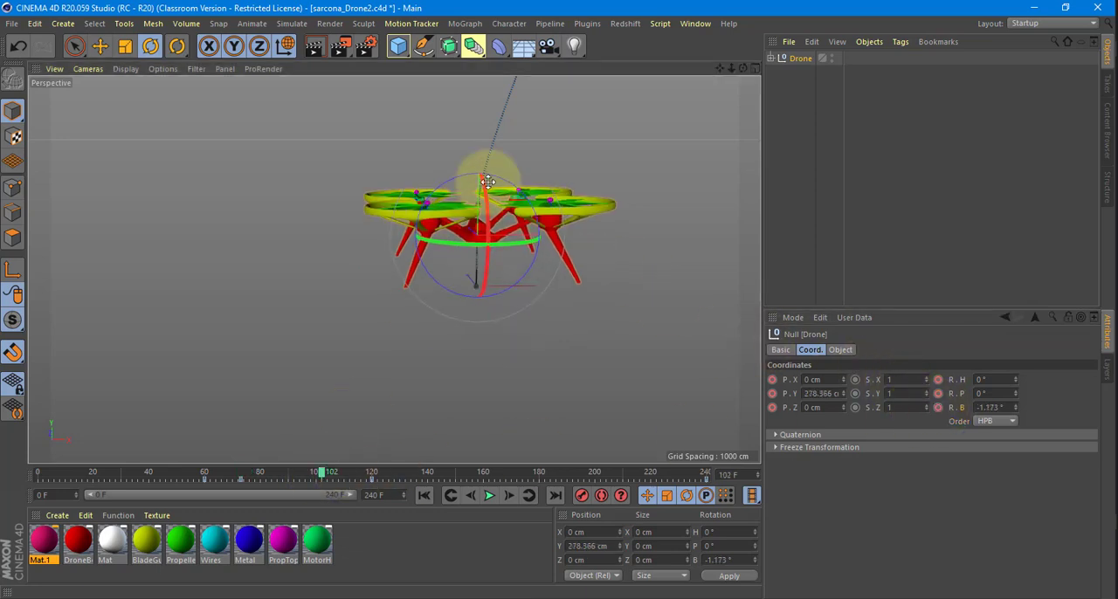
pyautogui.moveTo(505, 178)
pyautogui.mouseDown()
pyautogui.moveTo(478, 180)
pyautogui.moveTo(489, 185)
pyautogui.mouseUp()
pyautogui.moveTo(941, 396); pyautogui.dragTo(939, 407)
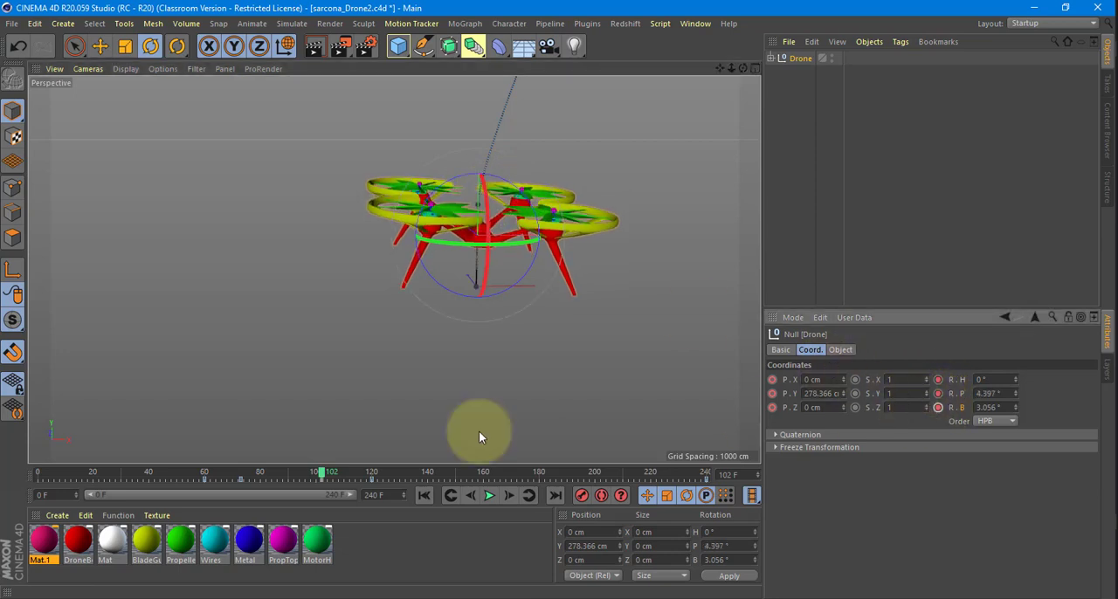
# At frame 183, rotate the Drone group to about H -18°, P 10.6°, B 5.7° and keyframe its position and rotation.
pyautogui.moveTo(308, 473); pyautogui.dragTo(520, 494)
pyautogui.keyDown('alt'); pyautogui.moveTo(574, 352); pyautogui.dragTo(459, 445, button='middle'); pyautogui.keyUp('alt')
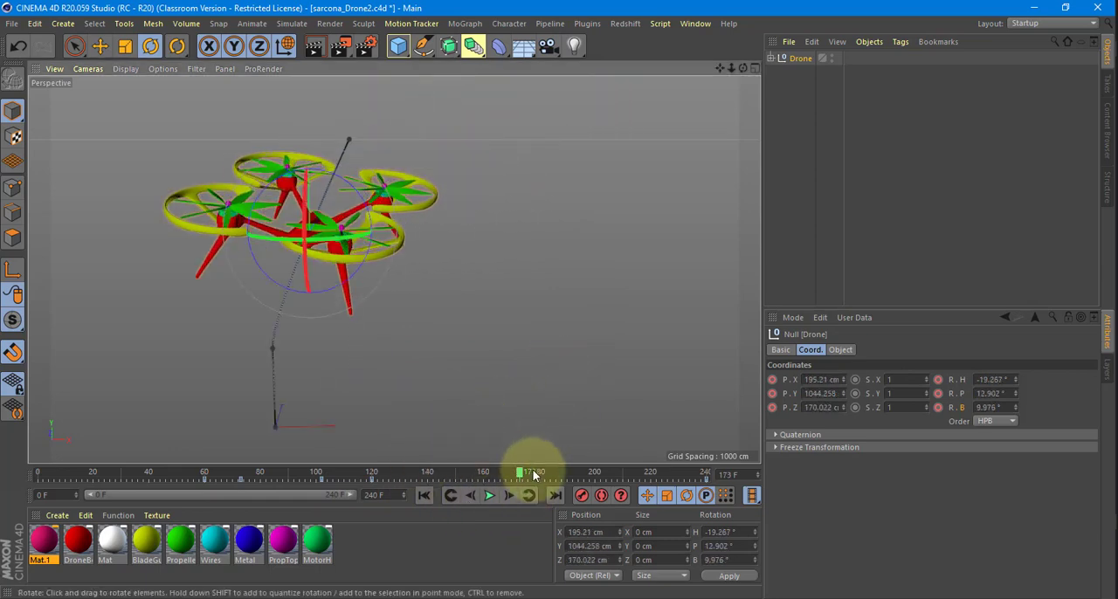
pyautogui.click(546, 472)
pyautogui.moveTo(358, 215); pyautogui.dragTo(315, 159)
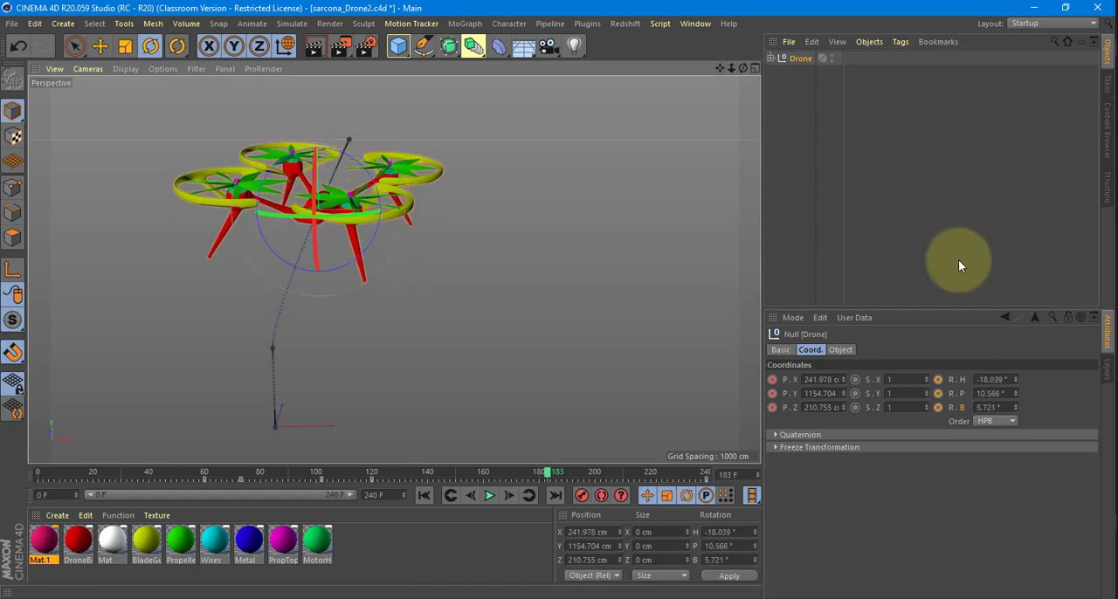
pyautogui.click(772, 393)
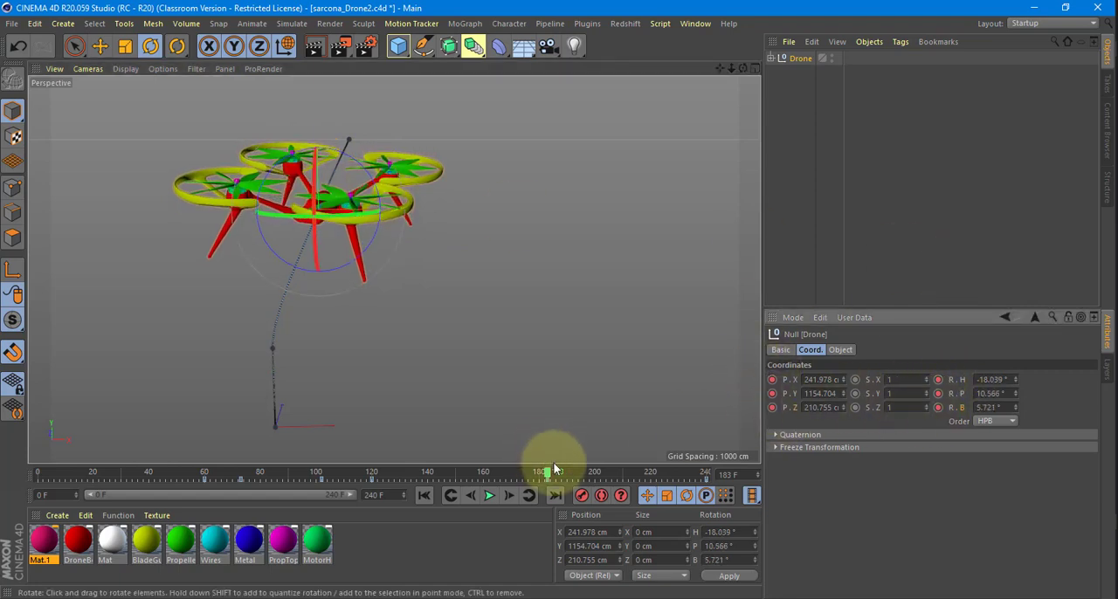
# Scrub between the take-off frames and frame 240 to examine the drone's whole flight path and its tilting.
pyautogui.moveTo(547, 472); pyautogui.dragTo(572, 469)
pyautogui.moveTo(365, 463); pyautogui.dragTo(200, 477)
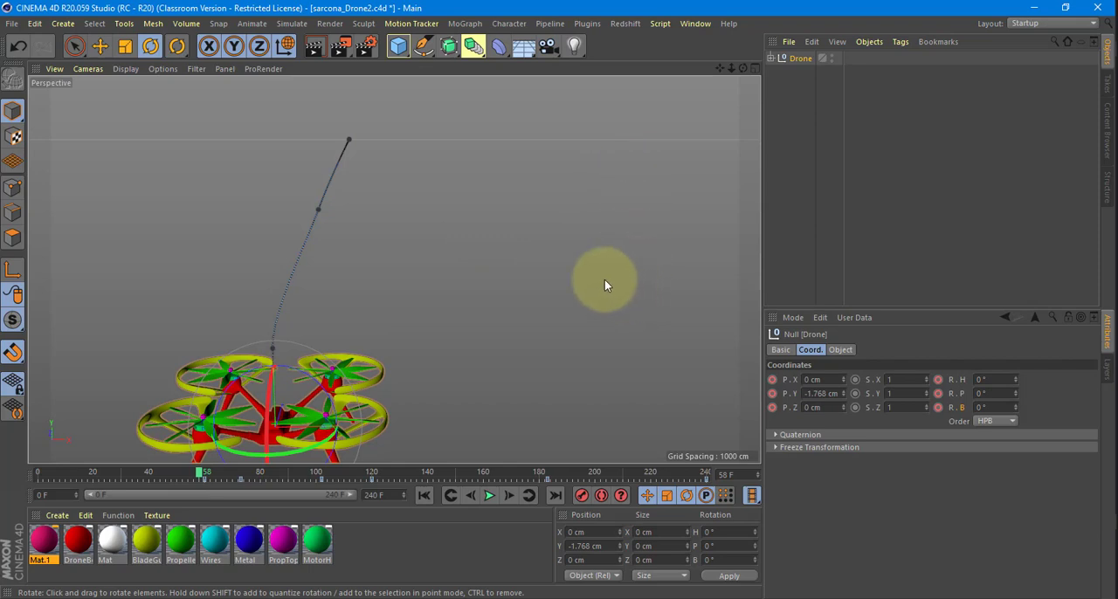
pyautogui.scroll(-10, 642, 261)
pyautogui.keyDown('alt'); pyautogui.moveTo(579, 259); pyautogui.dragTo(342, 283, button='middle'); pyautogui.keyUp('alt')
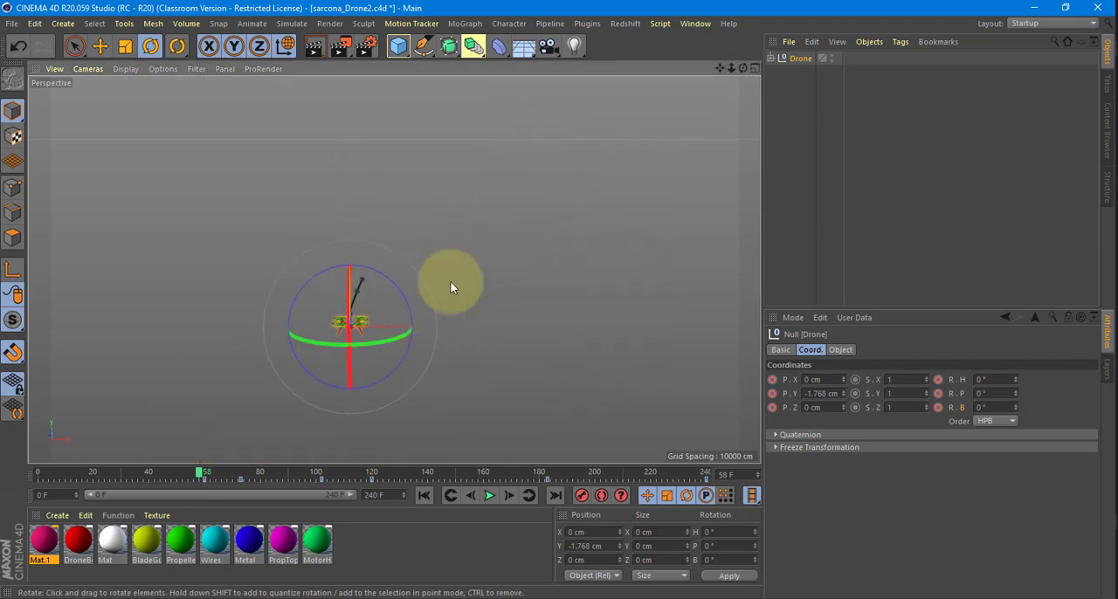
pyautogui.keyDown('alt'); pyautogui.moveTo(464, 289); pyautogui.dragTo(477, 296, button='middle'); pyautogui.keyUp('alt')
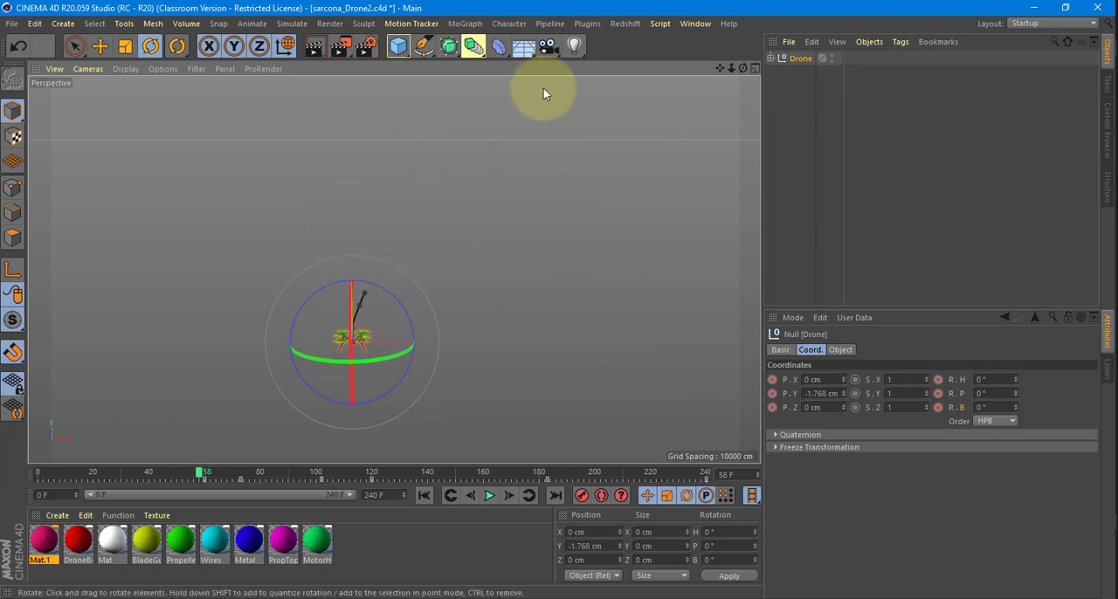
pyautogui.scroll(10, 428, 335)
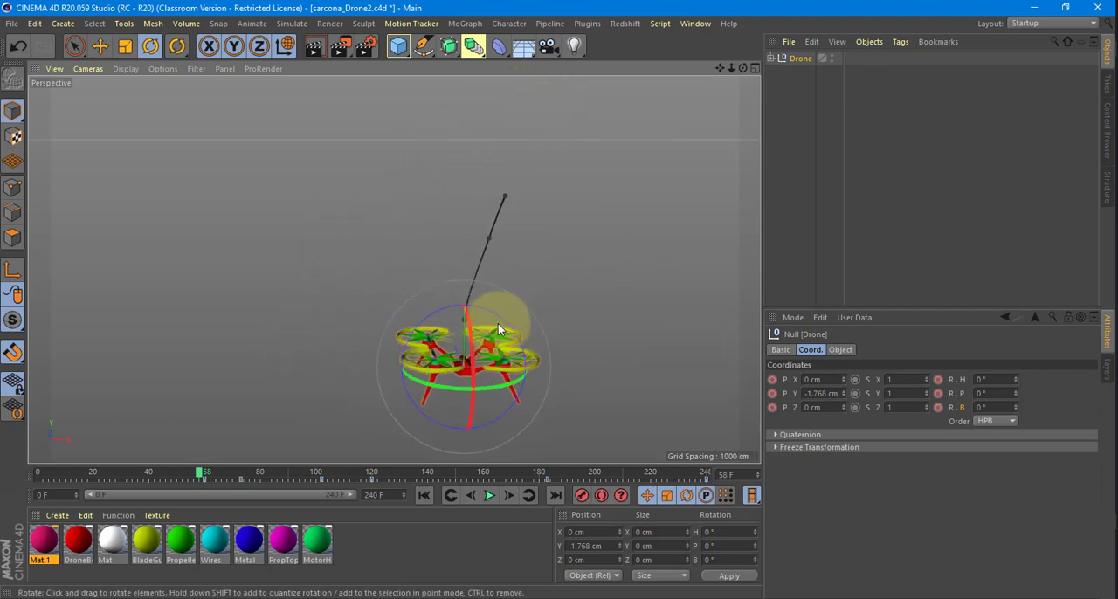
pyautogui.scroll(2, 391, 332)
pyautogui.keyDown('alt'); pyautogui.moveTo(388, 331); pyautogui.dragTo(337, 327, button='middle'); pyautogui.keyUp('alt')
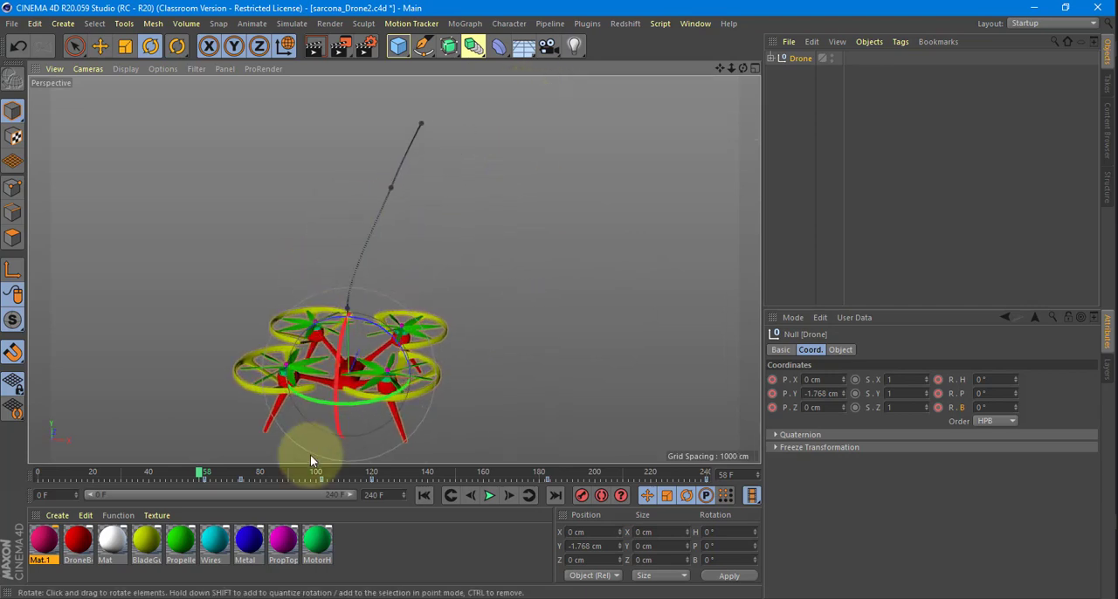
pyautogui.moveTo(202, 472); pyautogui.dragTo(68, 476)
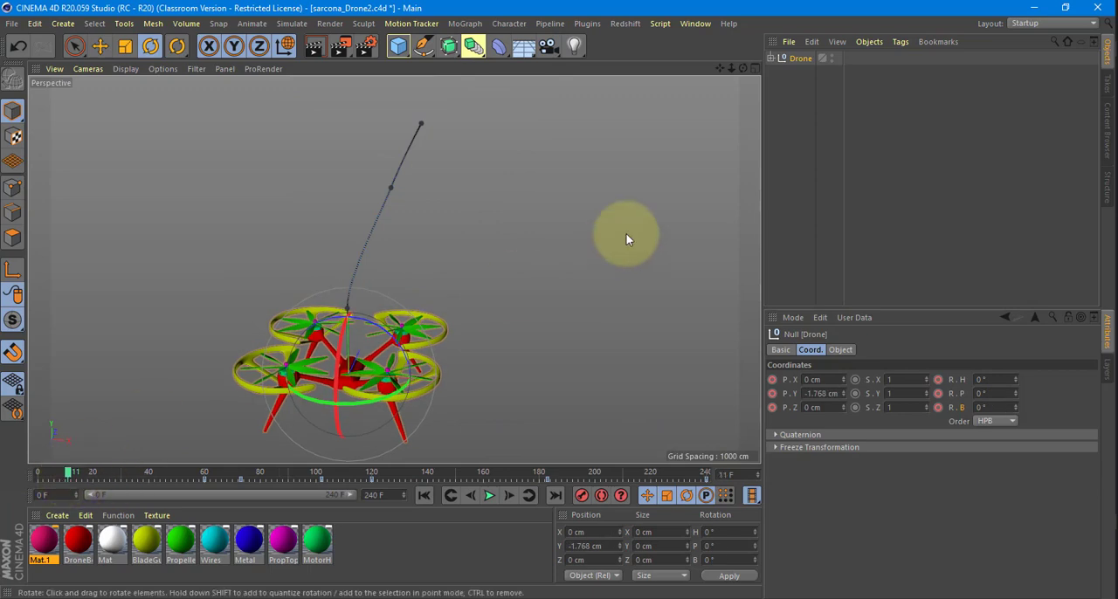
pyautogui.click(704, 474)
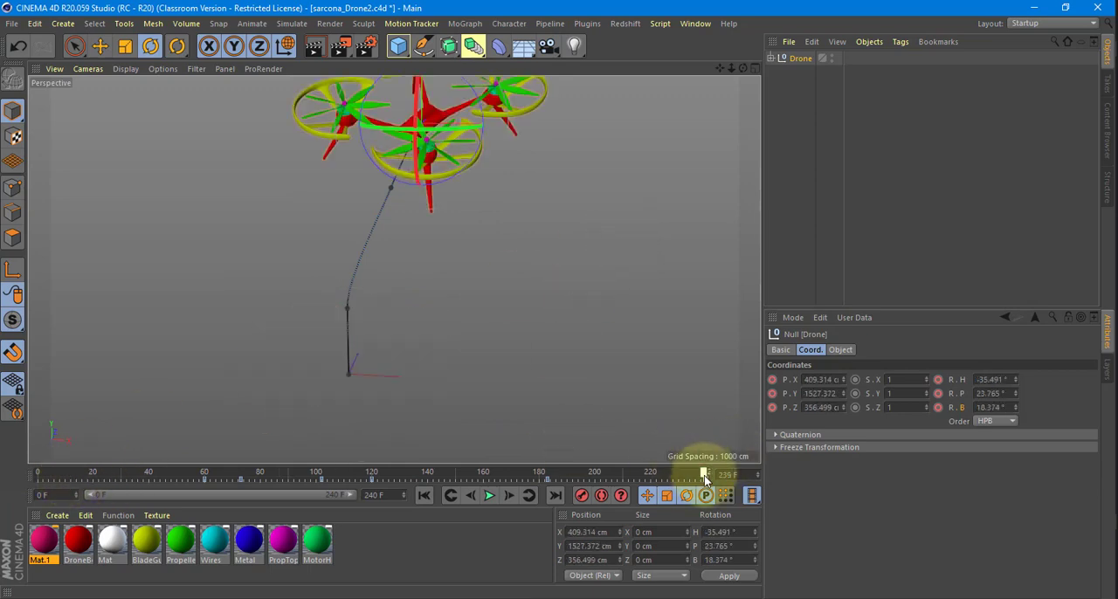
pyautogui.click(705, 472)
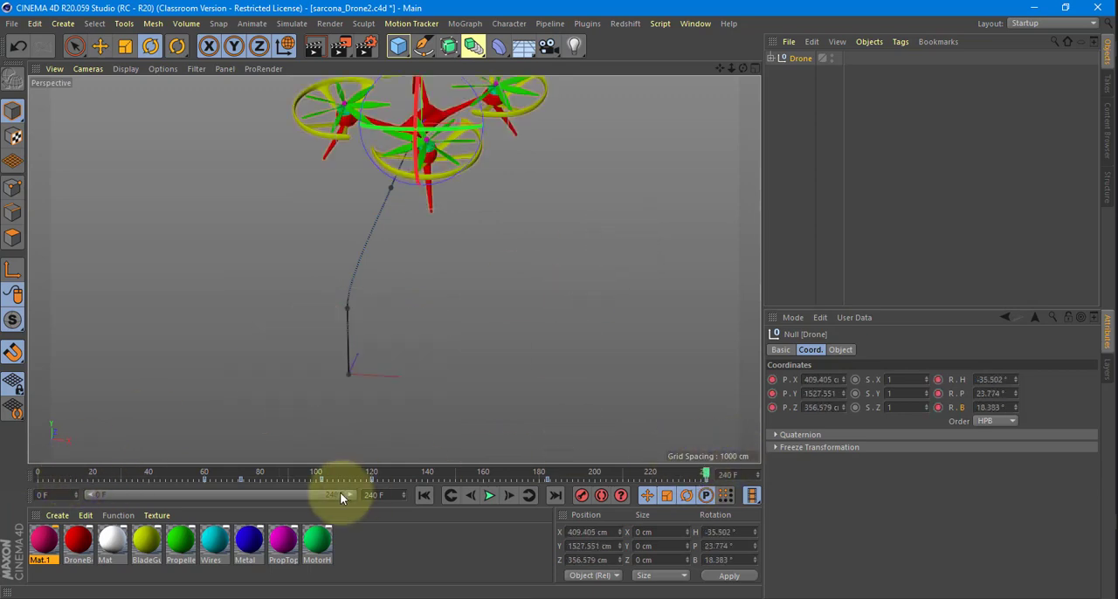
pyautogui.moveTo(205, 469); pyautogui.dragTo(758, 479)
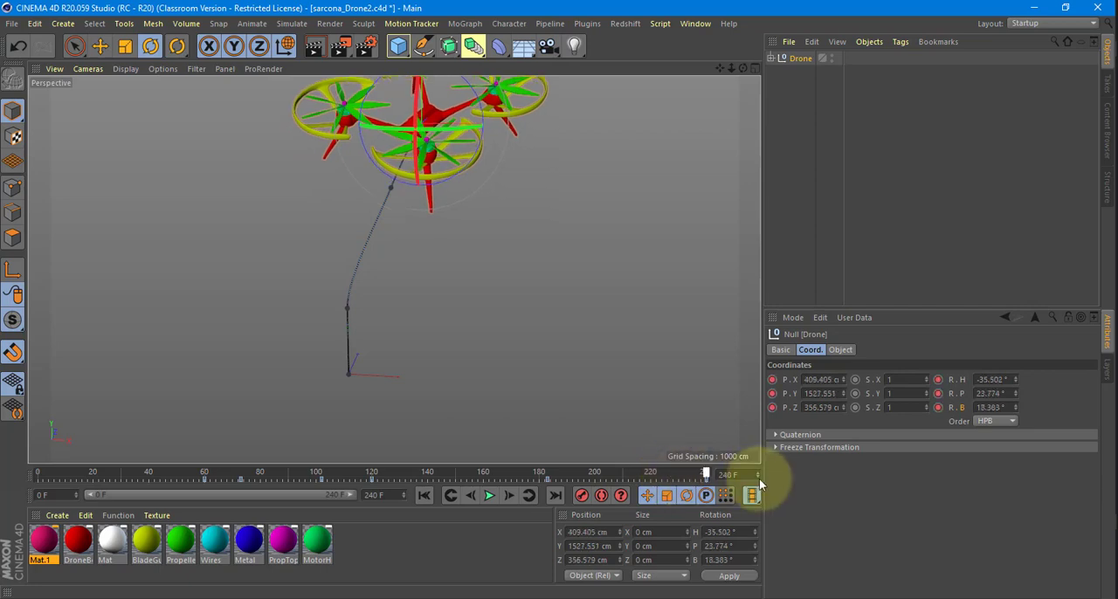
# Show the F-curves of the Drone group's position and rotation tracks.
pyautogui.rightClick(778, 379)
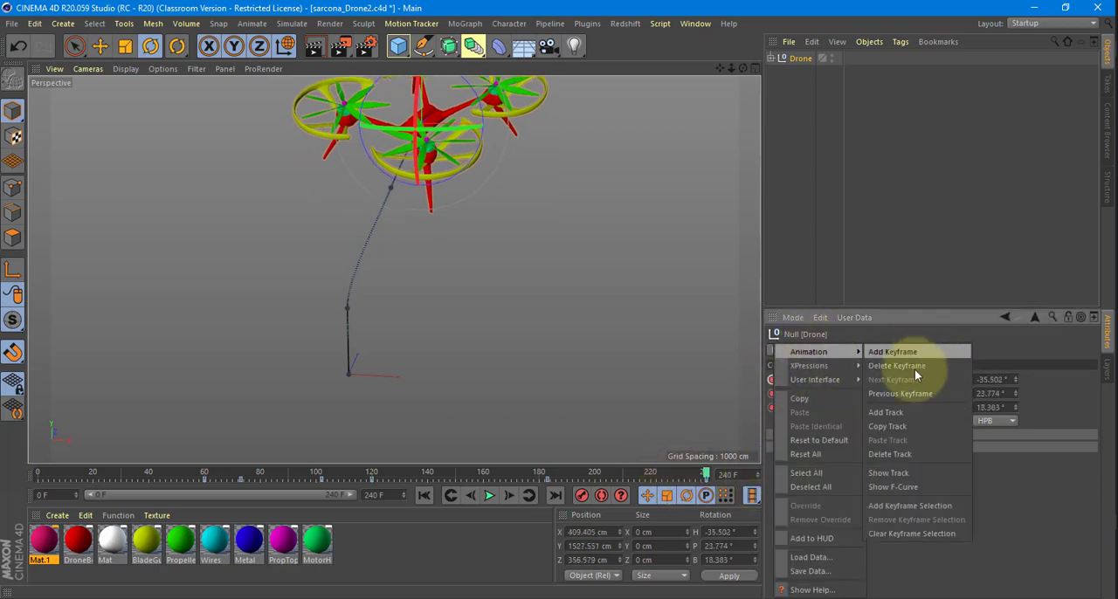
pyautogui.moveTo(845, 351)
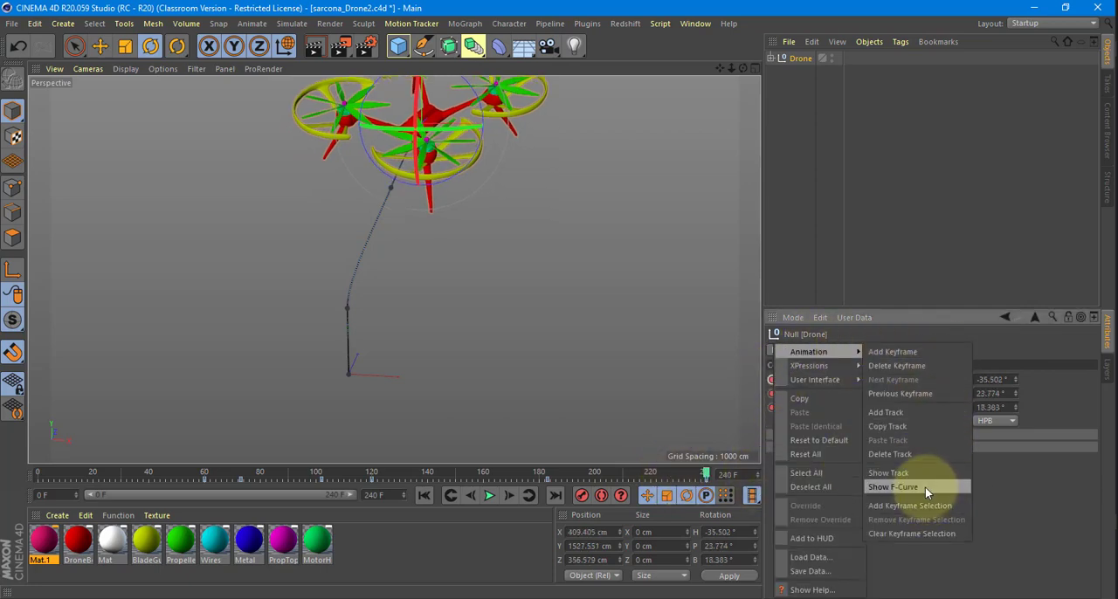
pyautogui.click(924, 487)
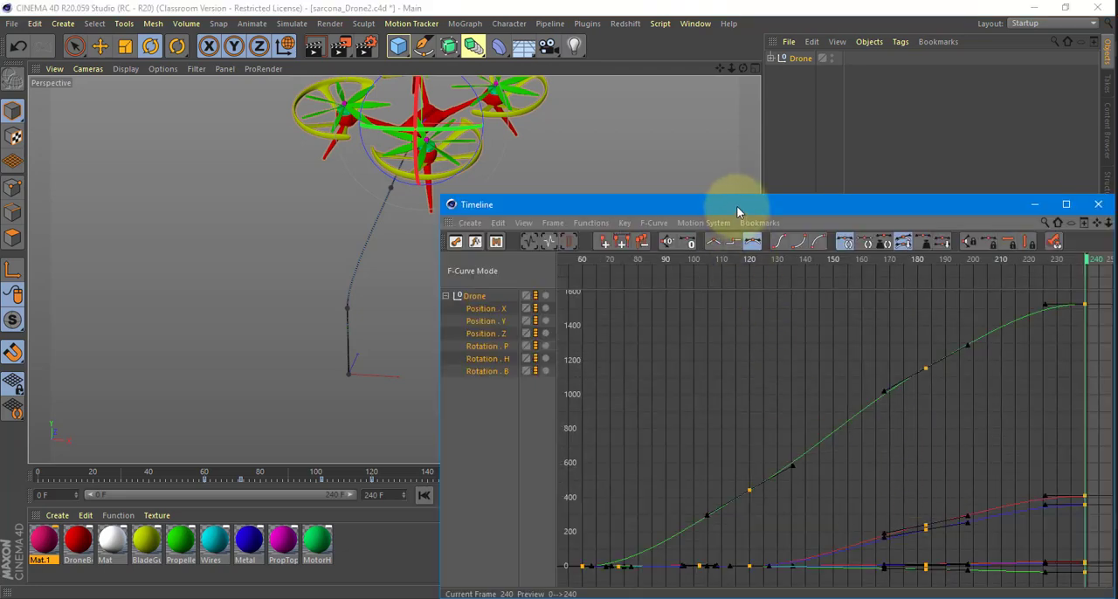
pyautogui.moveTo(731, 200); pyautogui.dragTo(362, 76)
# Examine the F-curve keys at frame 60 and play the animation briefly.
pyautogui.moveTo(269, 416); pyautogui.dragTo(236, 446)
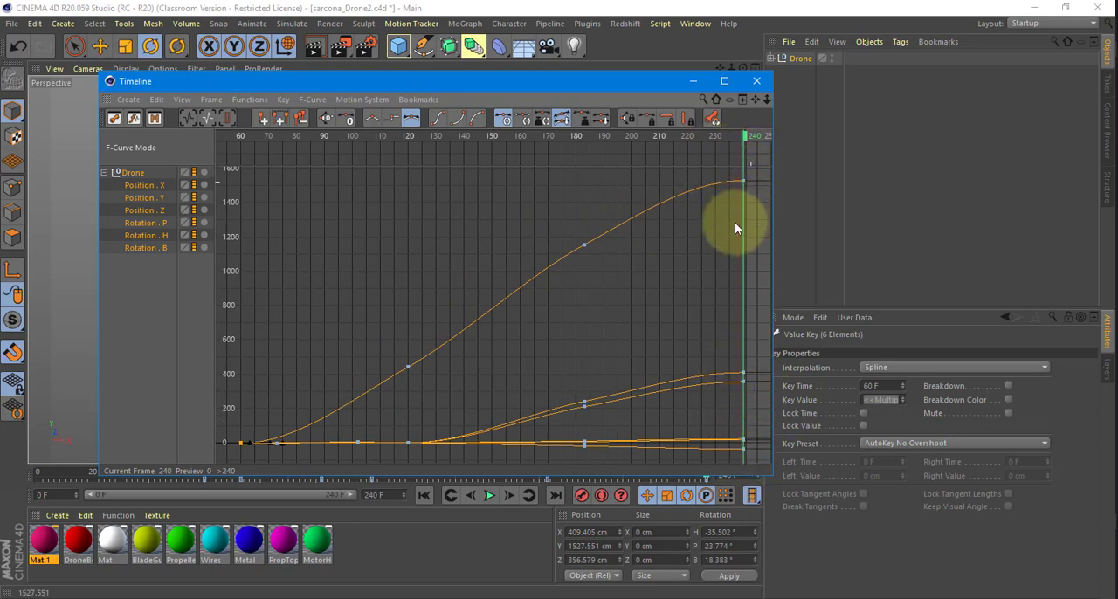
pyautogui.click(757, 172)
pyautogui.press('F8')
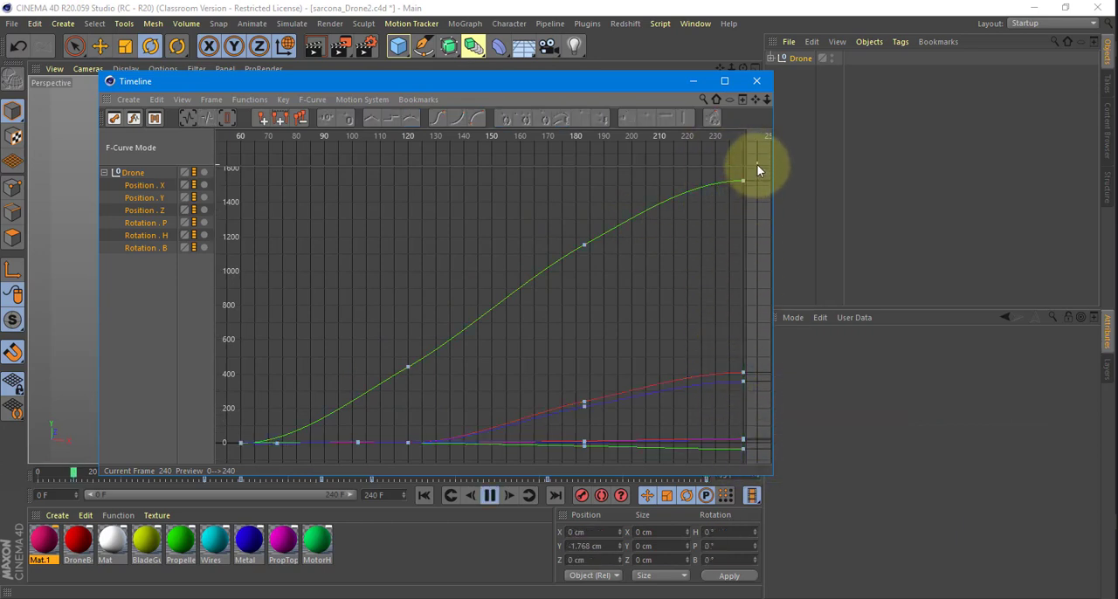
pyautogui.press('F8')
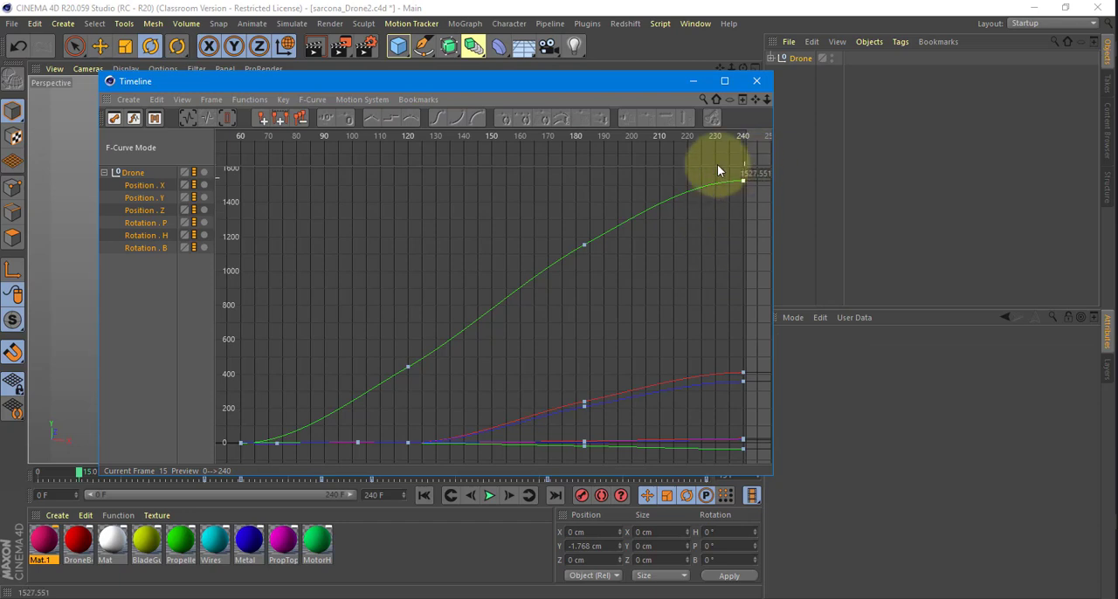
# Set all Drone keys at frame 240 to Linear interpolation and pull their left tangents downward to about -16 F.
pyautogui.click(743, 181)
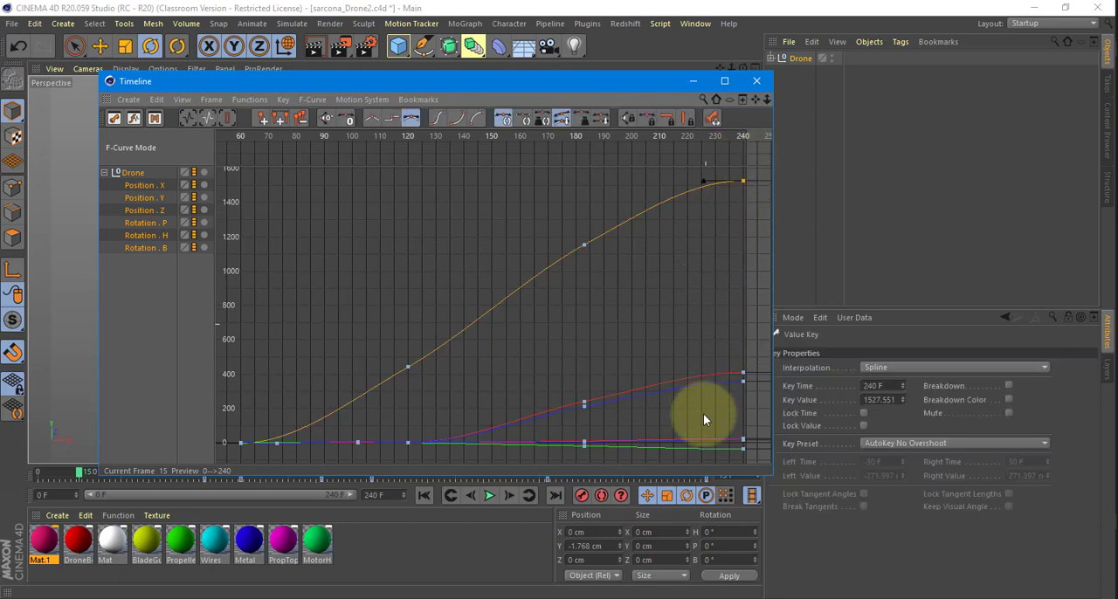
pyautogui.keyDown('shift'); pyautogui.moveTo(705, 460); pyautogui.dragTo(759, 353); pyautogui.keyUp('shift')
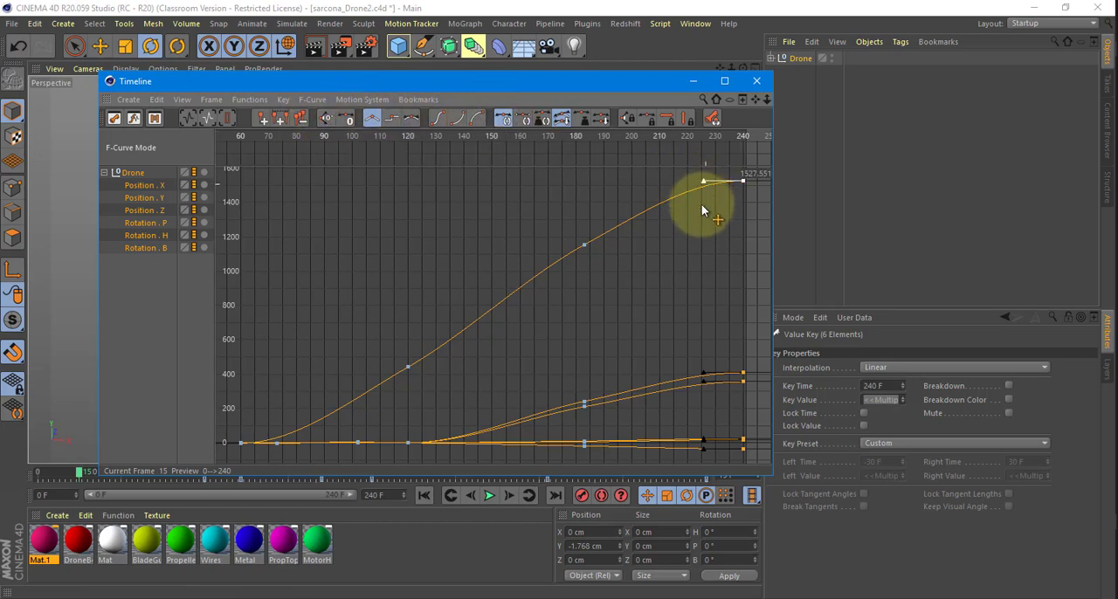
pyautogui.moveTo(704, 182)
pyautogui.mouseDown()
pyautogui.moveTo(702, 206)
pyautogui.moveTo(700, 193)
pyautogui.mouseUp()
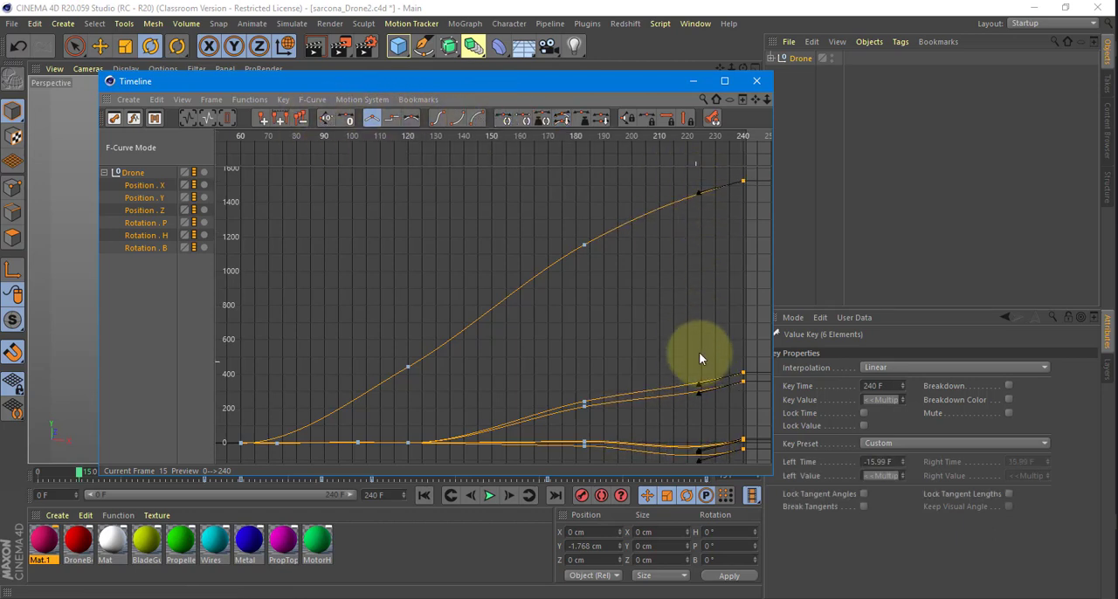
pyautogui.keyDown('alt'); pyautogui.moveTo(681, 344); pyautogui.dragTo(587, 238, button='middle'); pyautogui.keyUp('alt')
pyautogui.keyDown('alt'); pyautogui.moveTo(682, 409); pyautogui.dragTo(619, 250, button='right'); pyautogui.keyUp('alt')
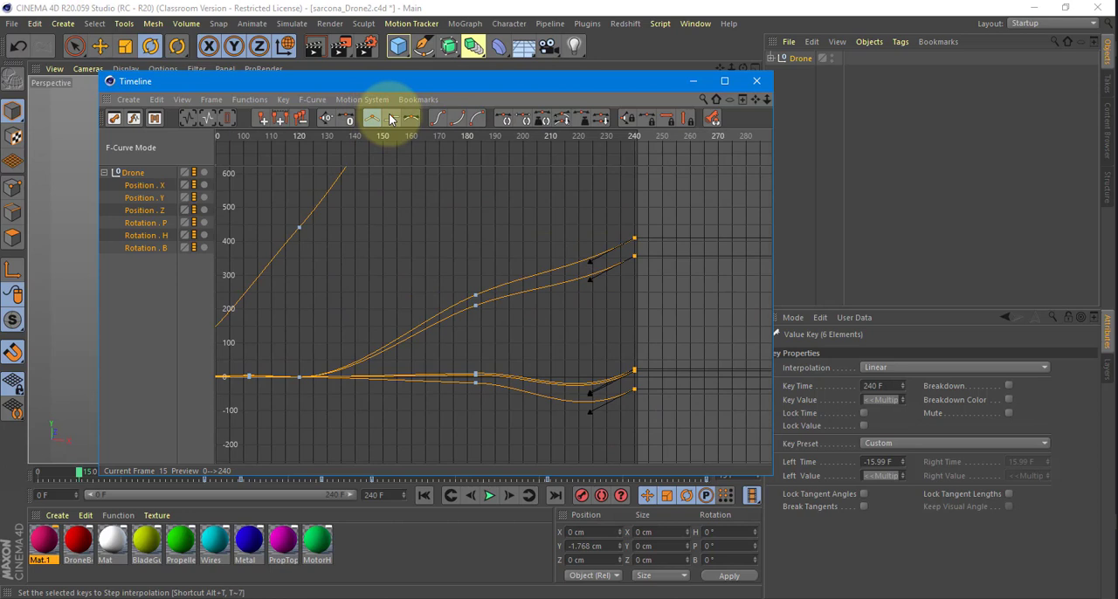
# Reapply Linear interpolation to the six selected Drone keys at frame 240 and examine the resulting curves.
pyautogui.click(251, 99)
pyautogui.moveTo(259, 122)
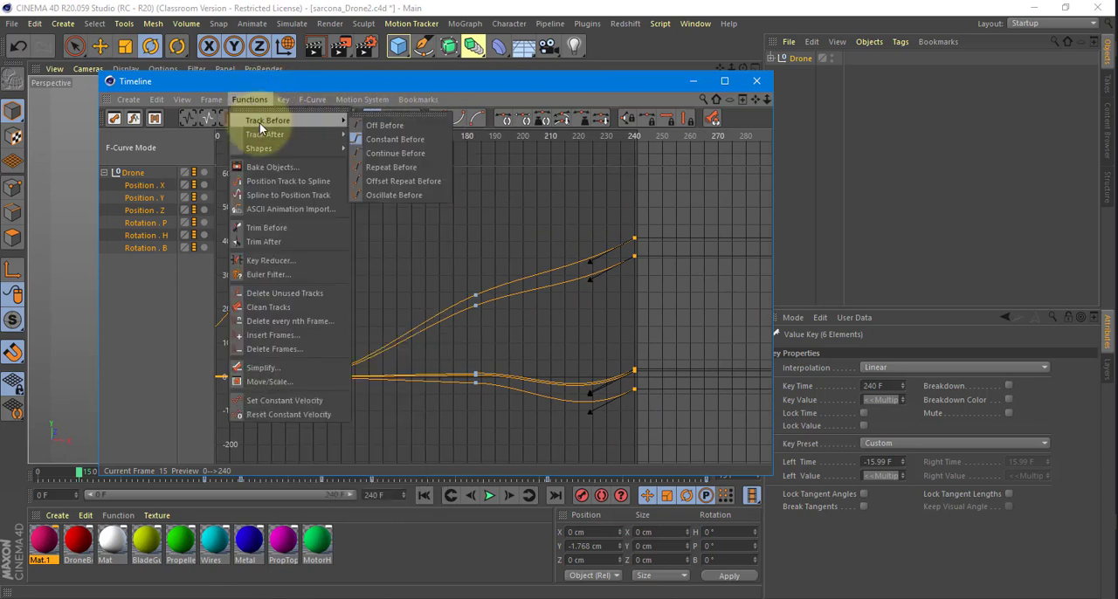
pyautogui.click(283, 99)
pyautogui.click(283, 99)
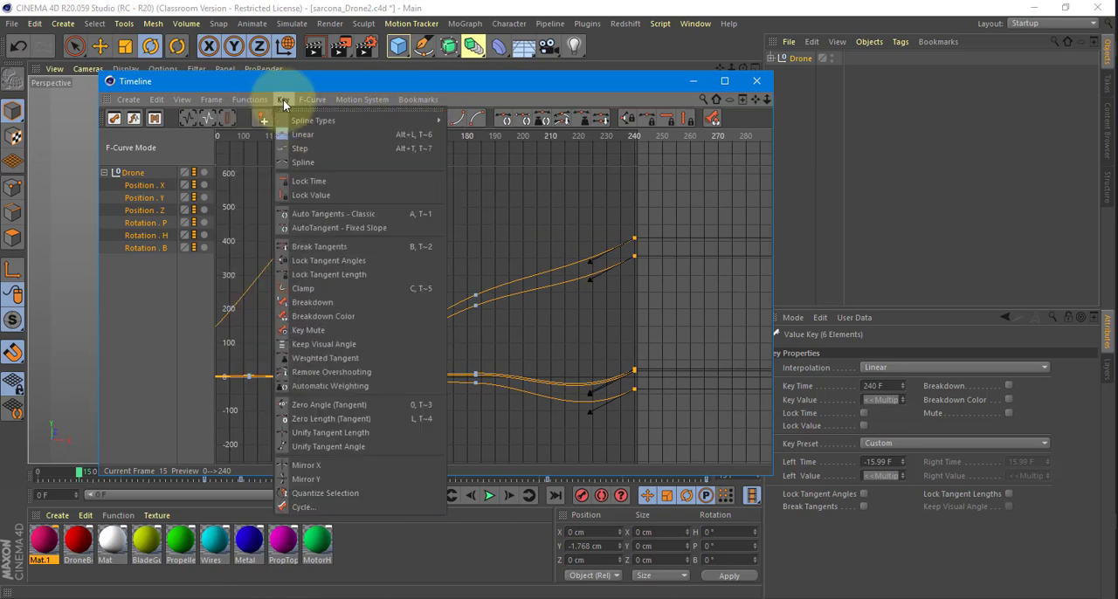
pyautogui.click(308, 139)
pyautogui.moveTo(564, 222)
pyautogui.keyDown('alt'); pyautogui.mouseDown(button='right')
pyautogui.moveTo(544, 294)
pyautogui.moveTo(559, 304)
pyautogui.moveTo(568, 213)
pyautogui.moveTo(567, 241)
pyautogui.mouseUp(button='right'); pyautogui.keyUp('alt')
pyautogui.keyDown('alt'); pyautogui.moveTo(560, 281); pyautogui.dragTo(541, 258, button='right'); pyautogui.keyUp('alt')
pyautogui.moveTo(557, 294); pyautogui.dragTo(615, 187)
pyautogui.moveTo(570, 327); pyautogui.dragTo(629, 206)
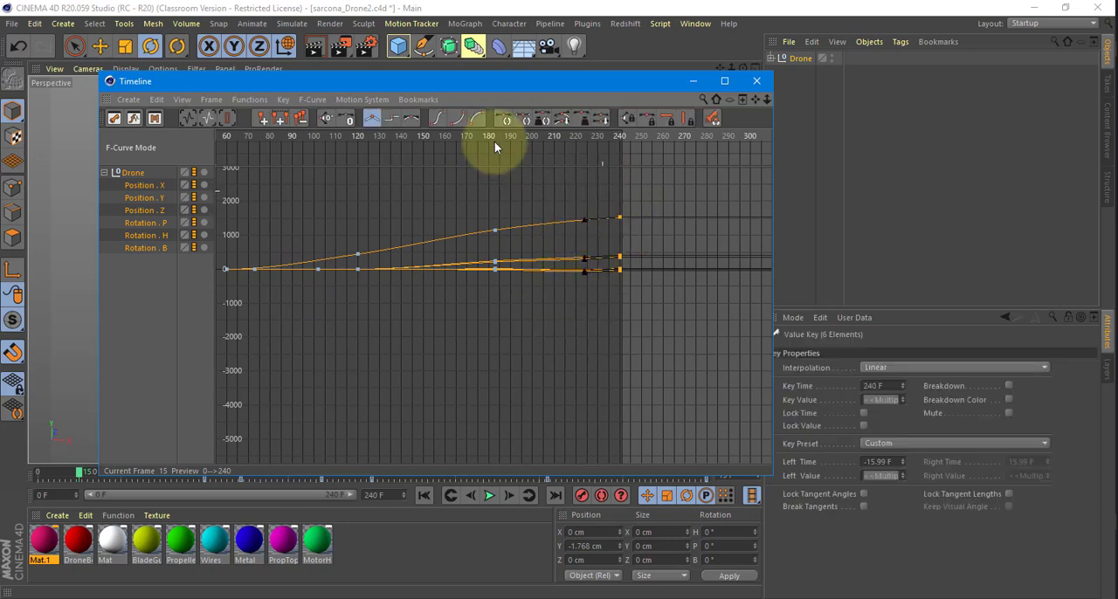
pyautogui.click(312, 99)
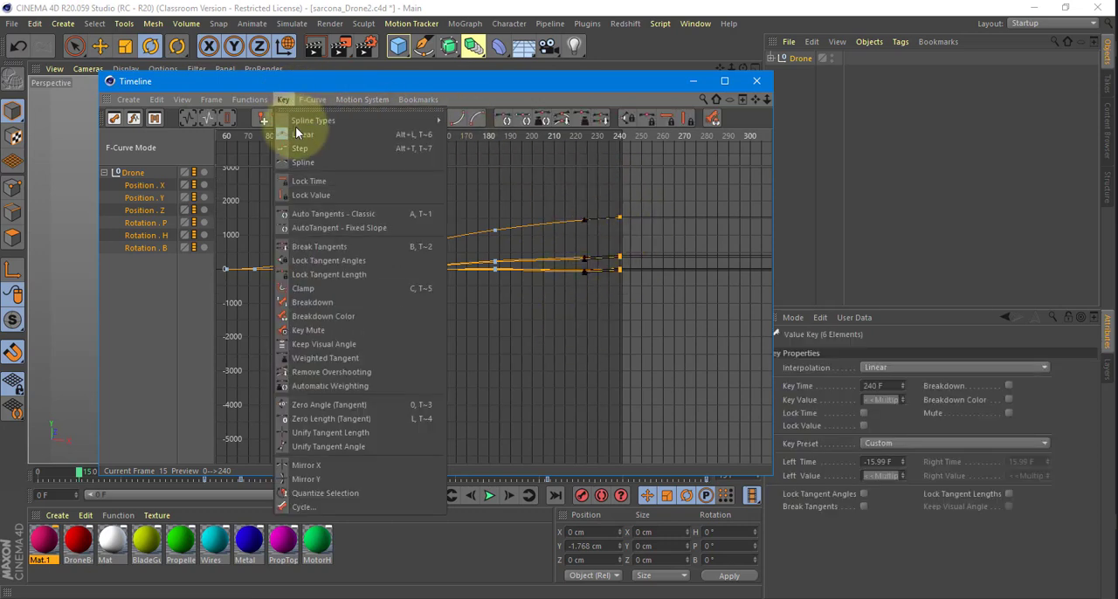
pyautogui.moveTo(320, 120)
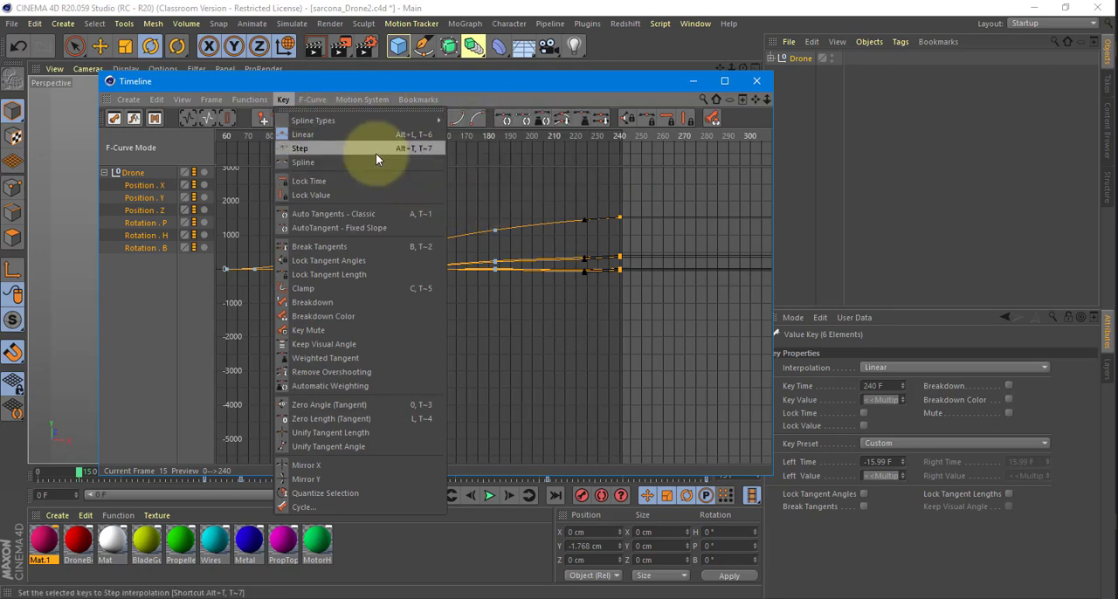
pyautogui.click(574, 217)
# Isolate the Position X curve and set the frame 240 key's left tangent to about -19.8 F, -54.6 cm for a steady finish.
pyautogui.scroll(5, 597, 231)
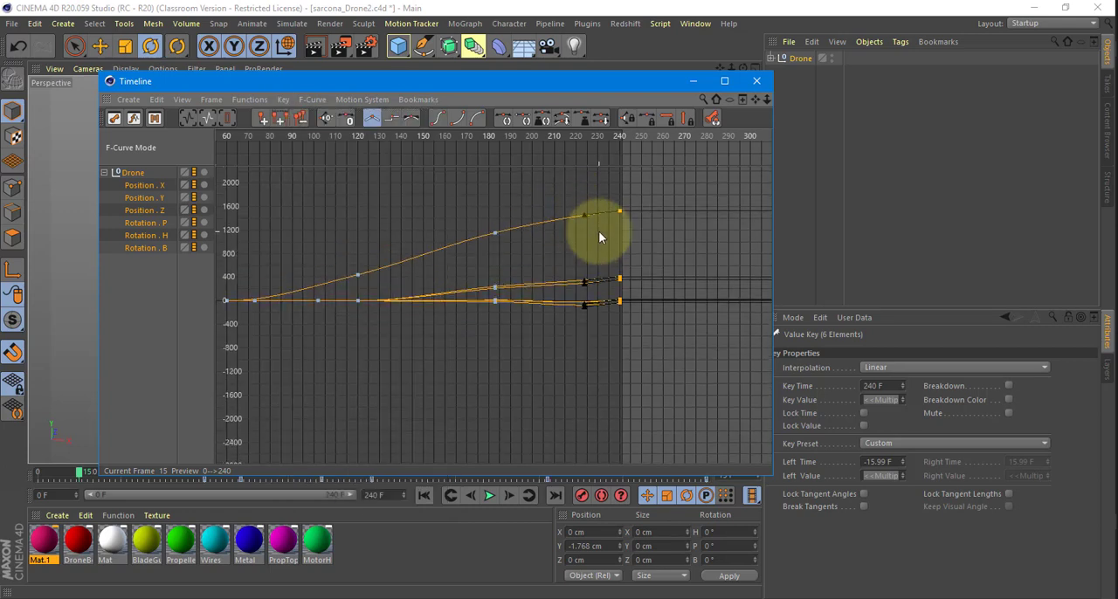
pyautogui.click(148, 185)
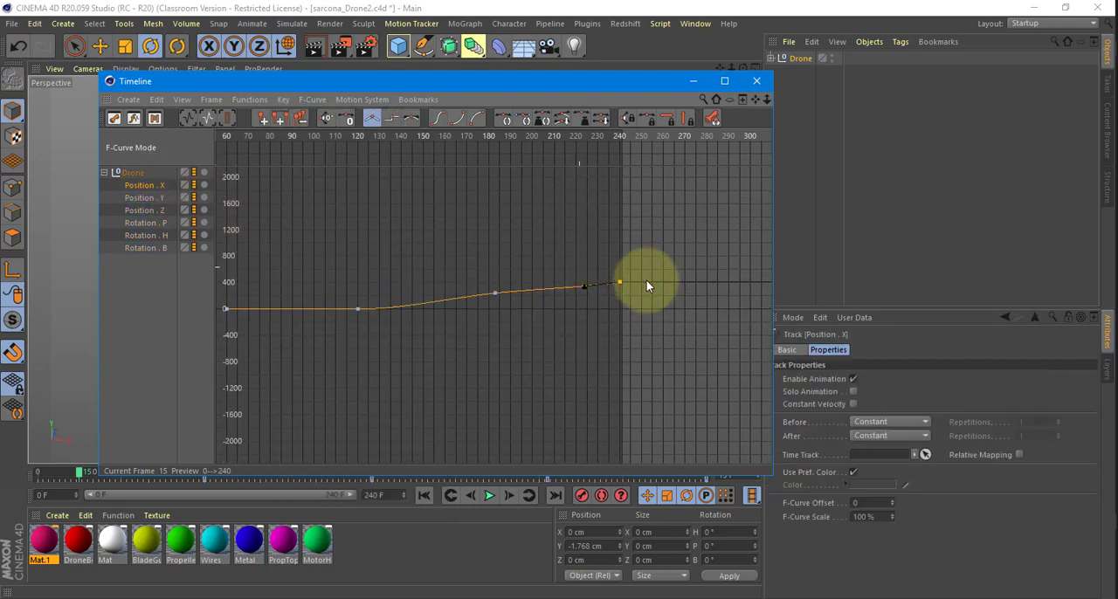
pyautogui.scroll(5, 629, 280)
pyautogui.scroll(2, 592, 304)
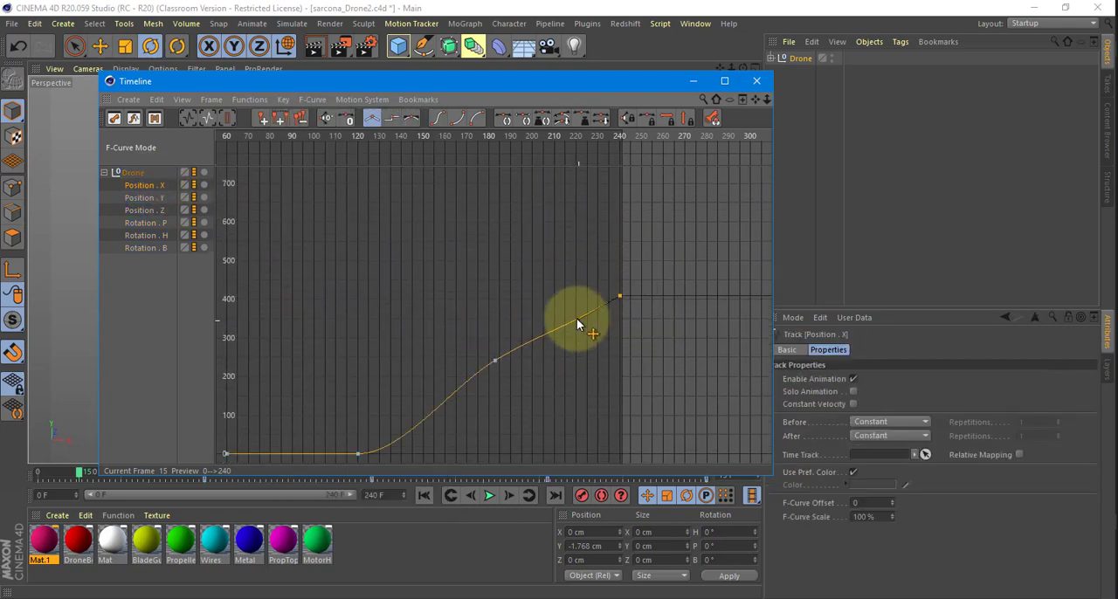
pyautogui.click(576, 317)
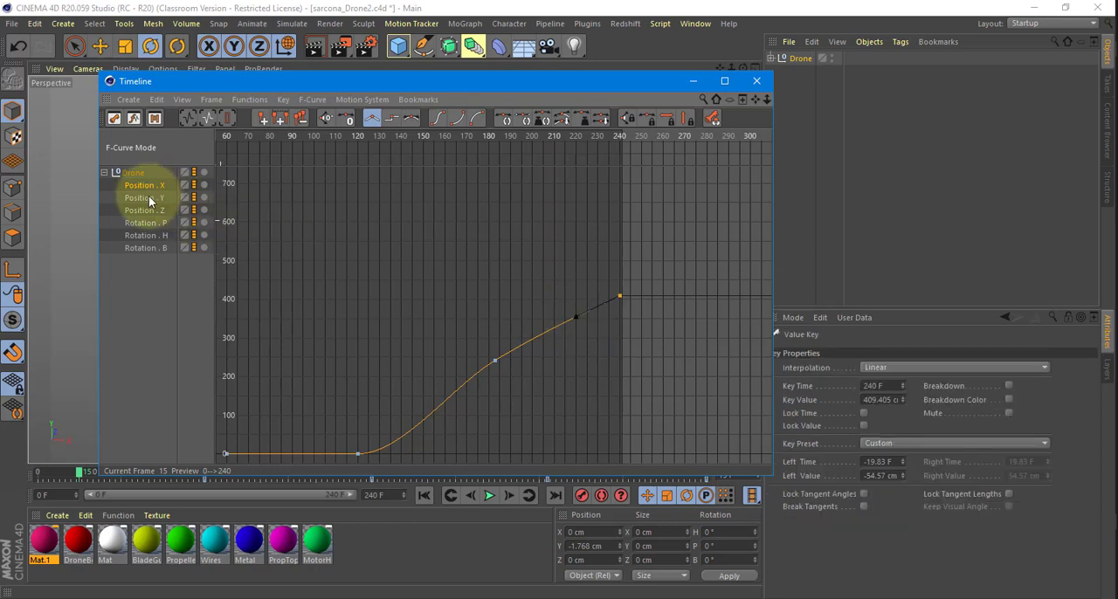
# Isolate the Position Y curve and set its frame 240 key's left tangent to about -16.3 F, -102.8 cm.
pyautogui.click(142, 198)
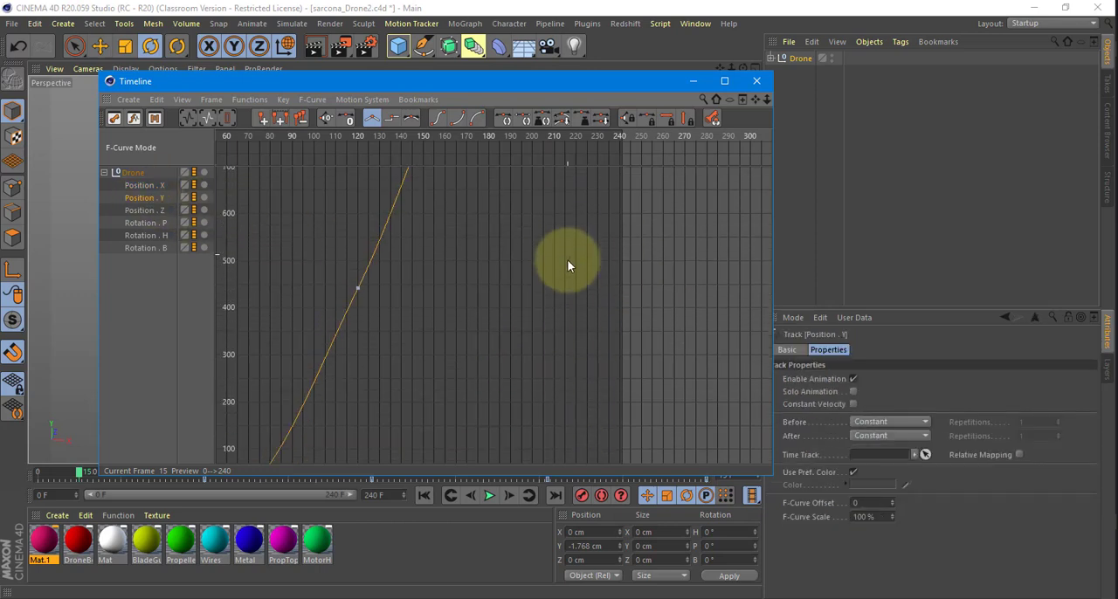
pyautogui.press('h')
pyautogui.click(557, 305)
pyautogui.scroll(10, 601, 209)
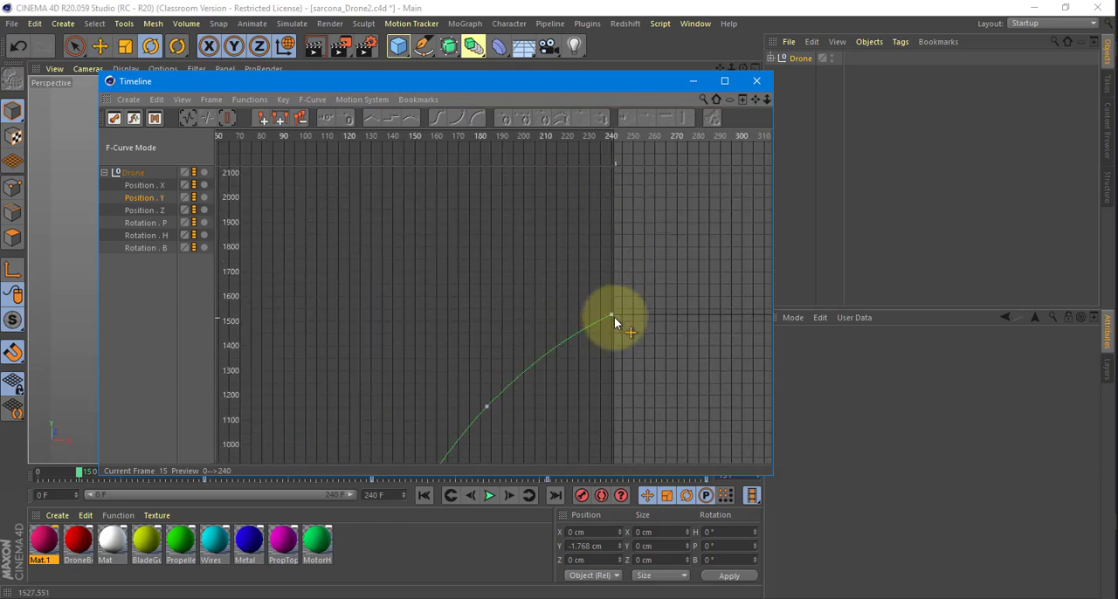
pyautogui.click(612, 316)
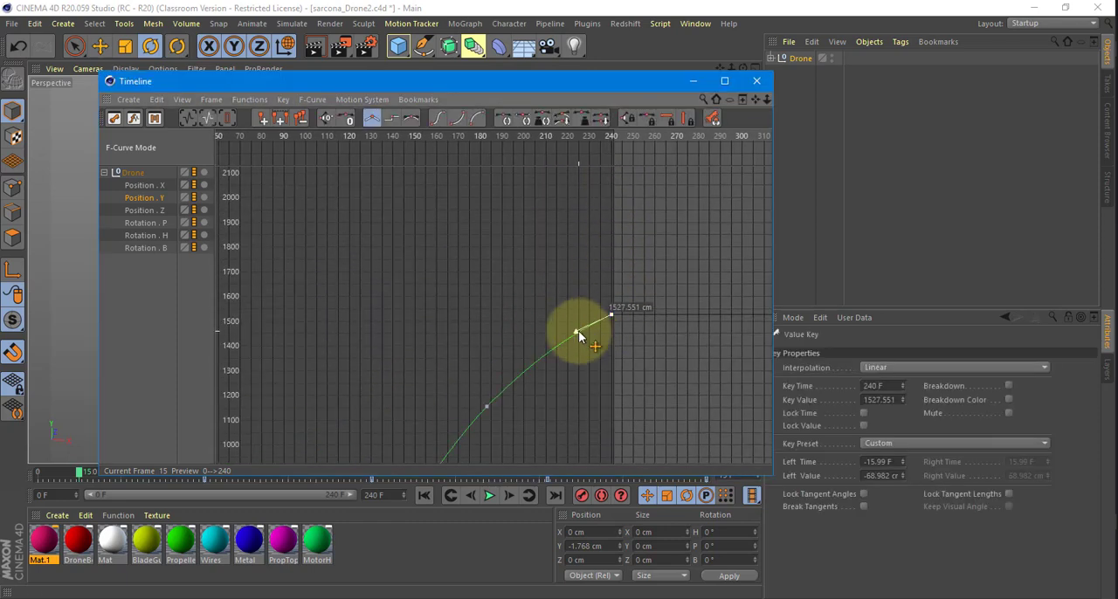
pyautogui.moveTo(577, 331); pyautogui.dragTo(576, 339)
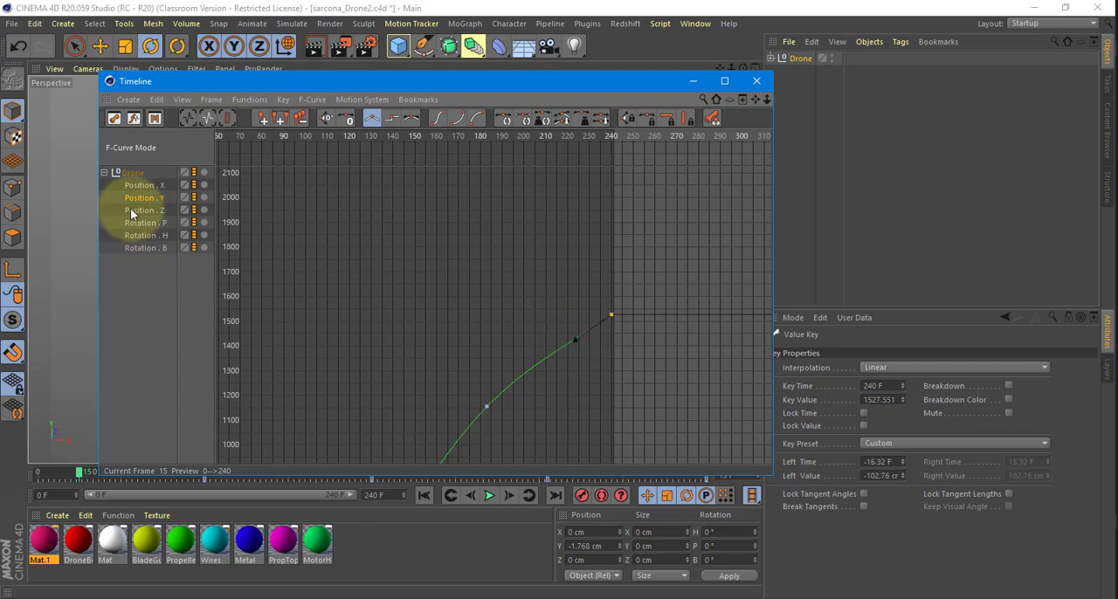
# Isolate the Position Z curve and set its frame 240 key's left tangent to about -16 F, -19.9 cm.
pyautogui.click(160, 214)
pyautogui.scroll(-5, 578, 345)
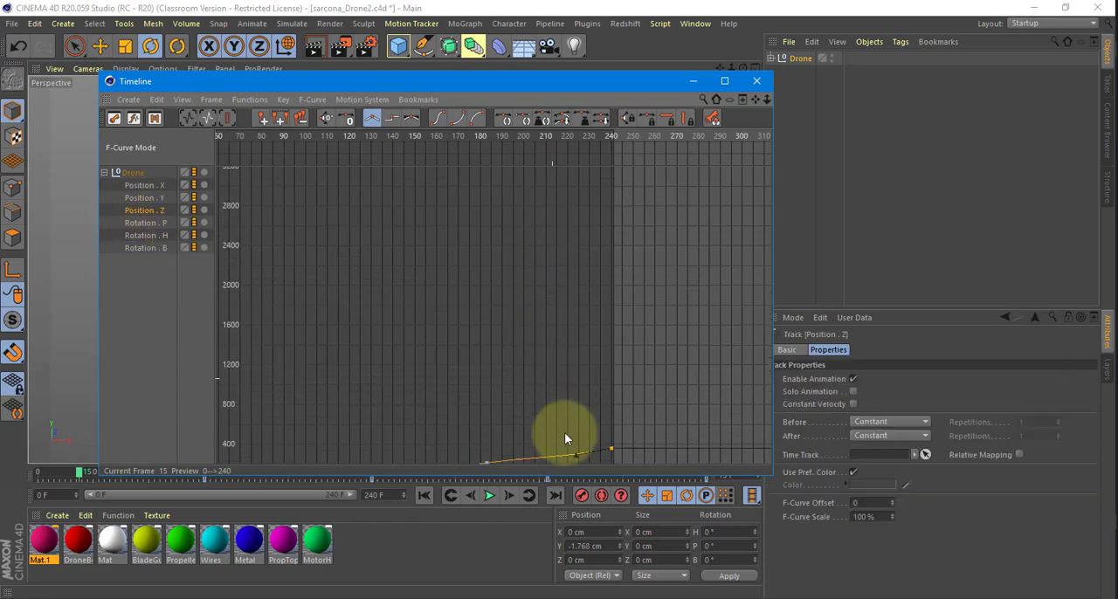
pyautogui.click(575, 455)
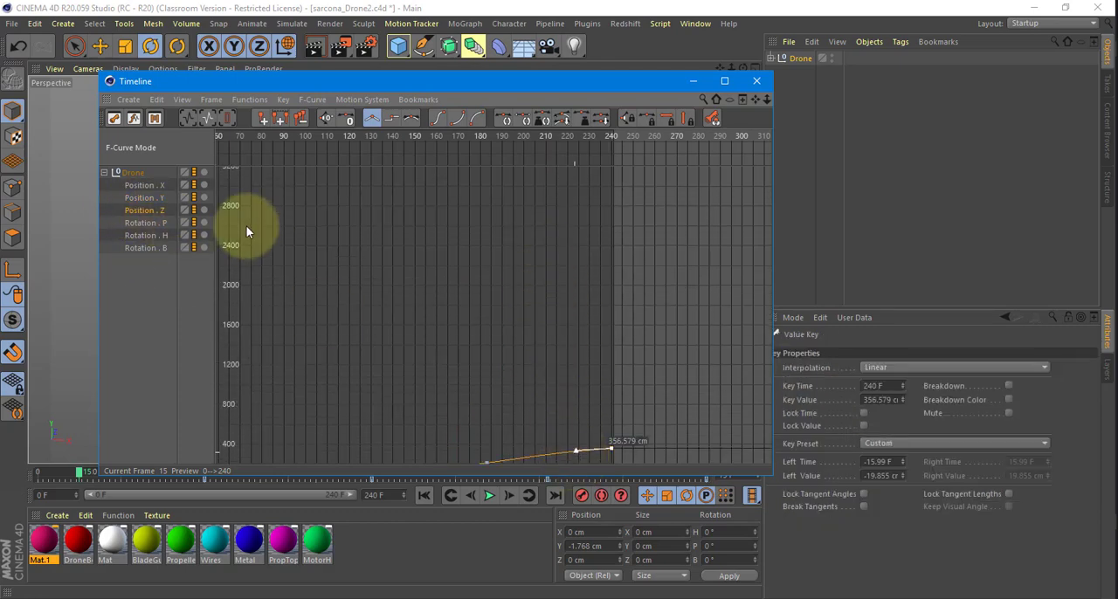
# Frame the whole Rotation P curve and set its frame 240 key's left tangent to about -18.2 F, -4.3°.
pyautogui.click(145, 223)
pyautogui.press('s')
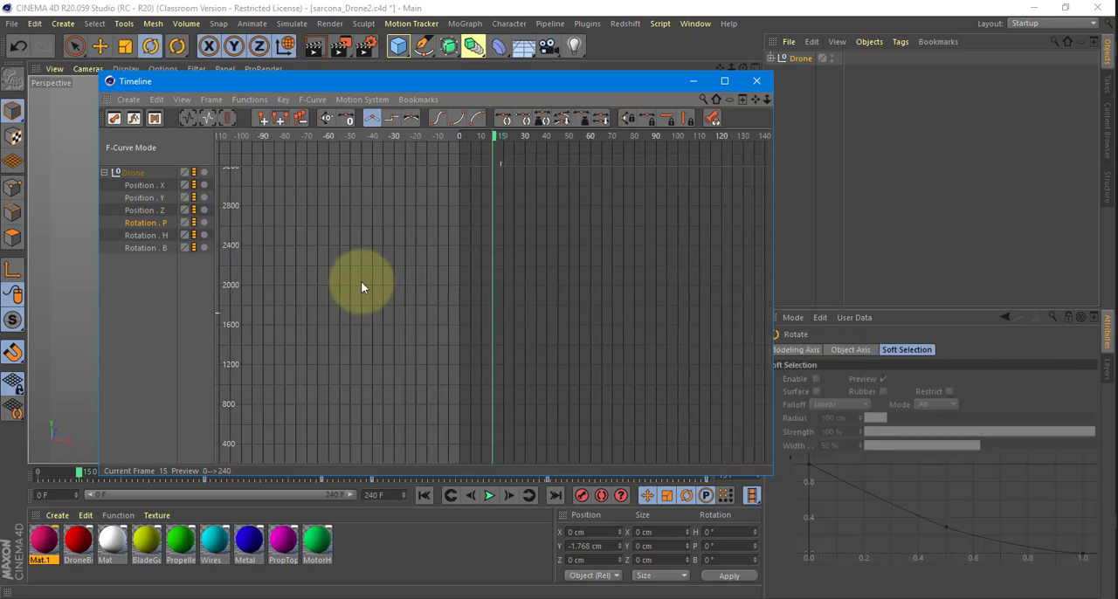
pyautogui.click(544, 282)
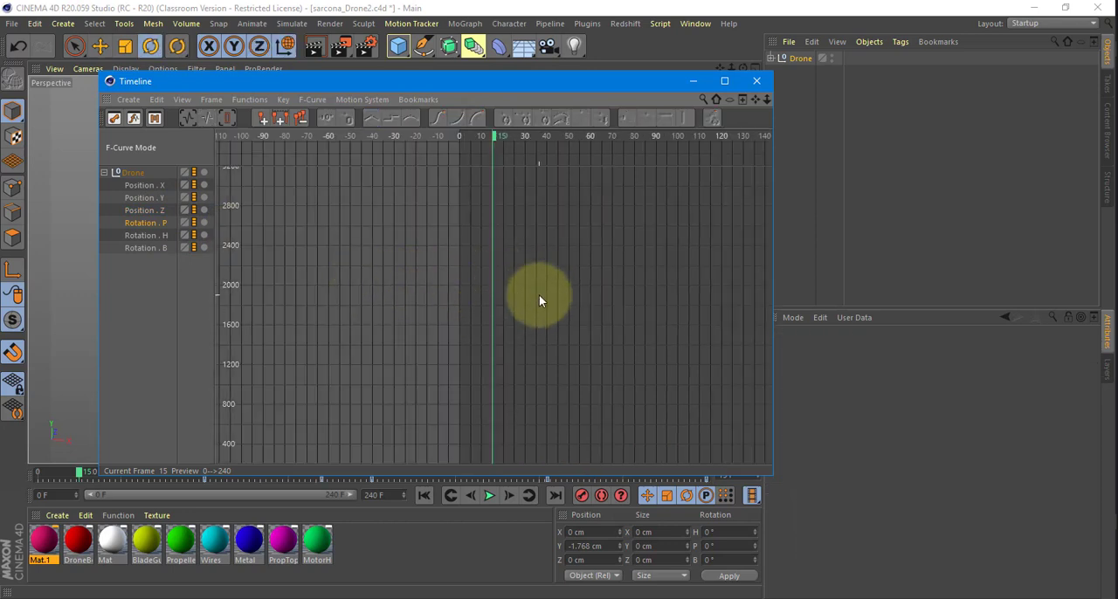
pyautogui.click(139, 222)
pyautogui.click(211, 99)
pyautogui.moveTo(270, 121)
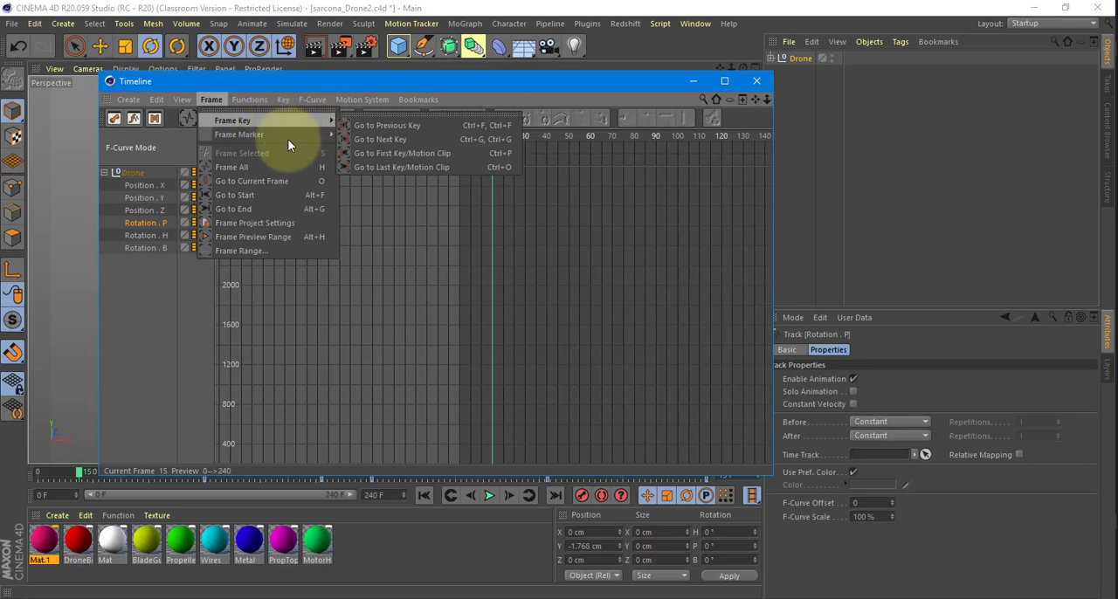
pyautogui.click(262, 168)
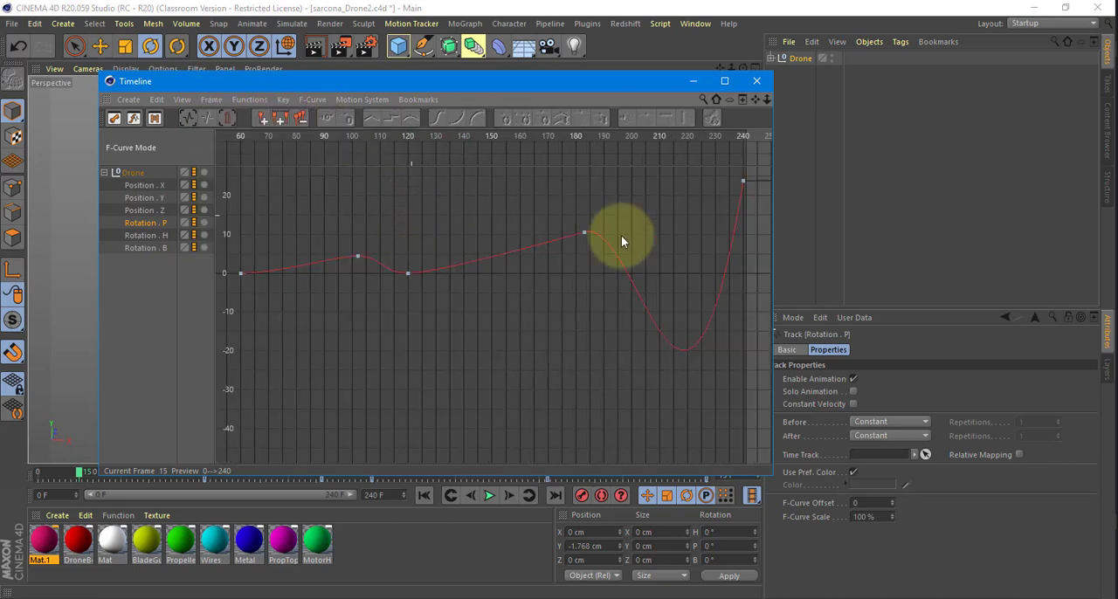
pyautogui.click(743, 182)
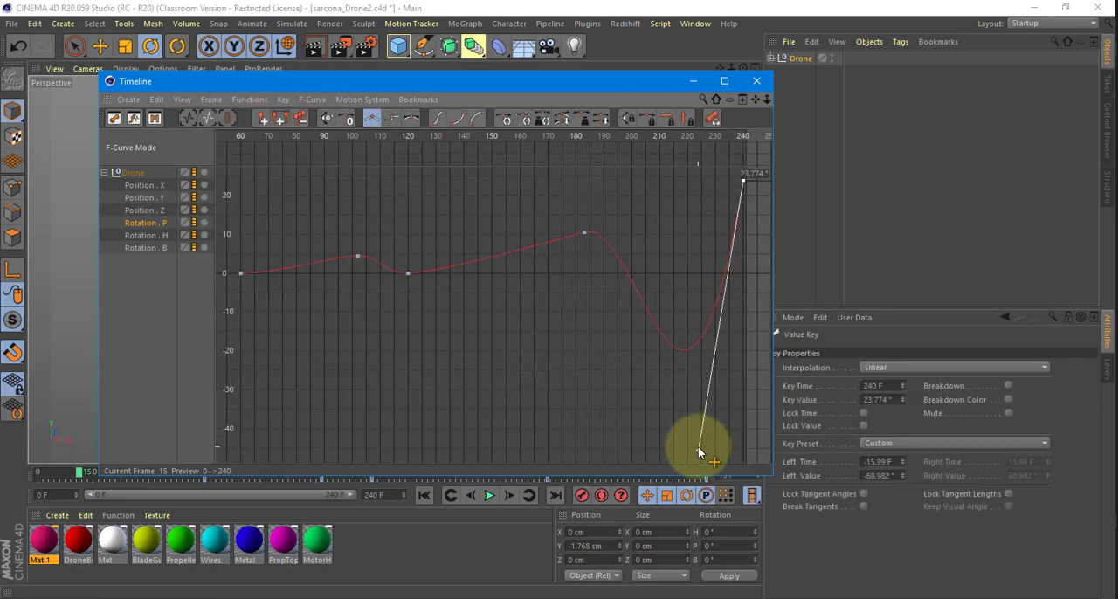
pyautogui.moveTo(701, 442); pyautogui.dragTo(688, 244)
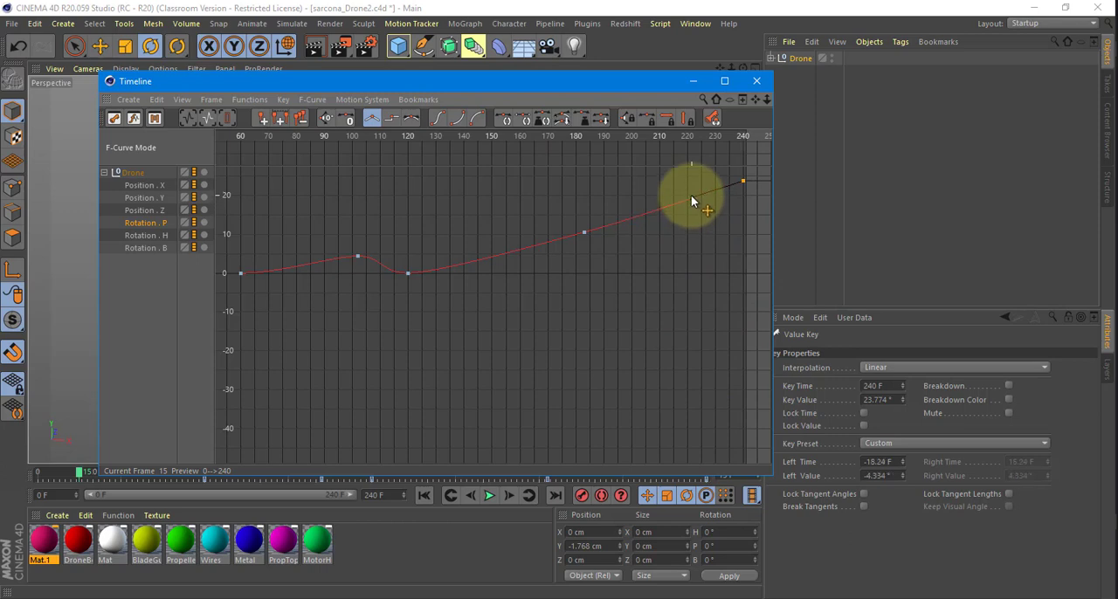
# Set the frame 240 keys' left tangents to about -29.5 F, 9.95° on Rotation H and -26.7 F, -5.5° on Rotation B.
pyautogui.click(138, 235)
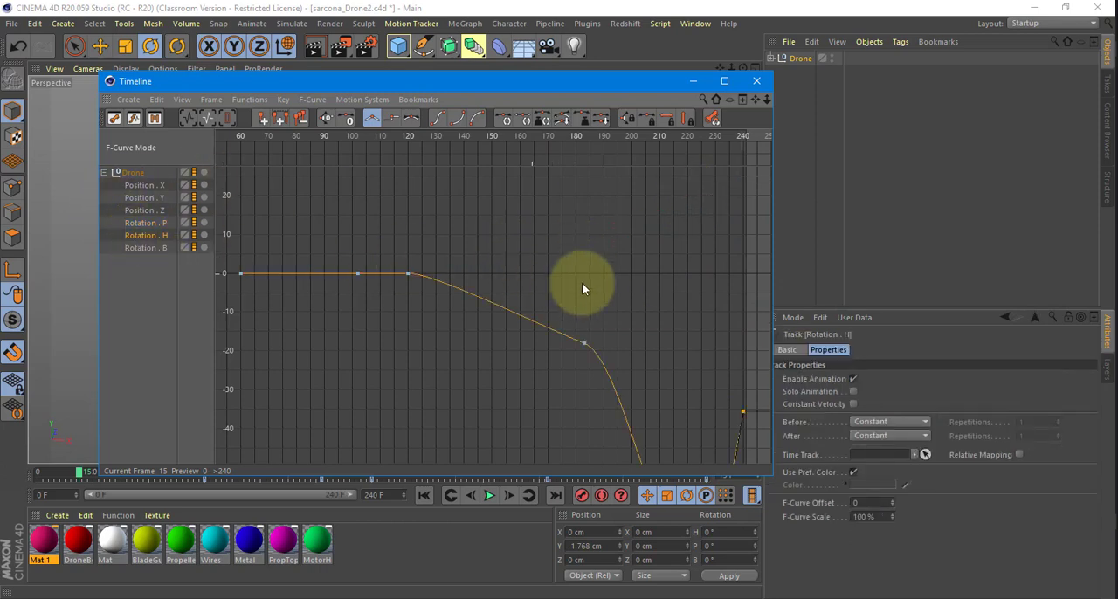
pyautogui.press('h')
pyautogui.moveTo(698, 450); pyautogui.dragTo(656, 245)
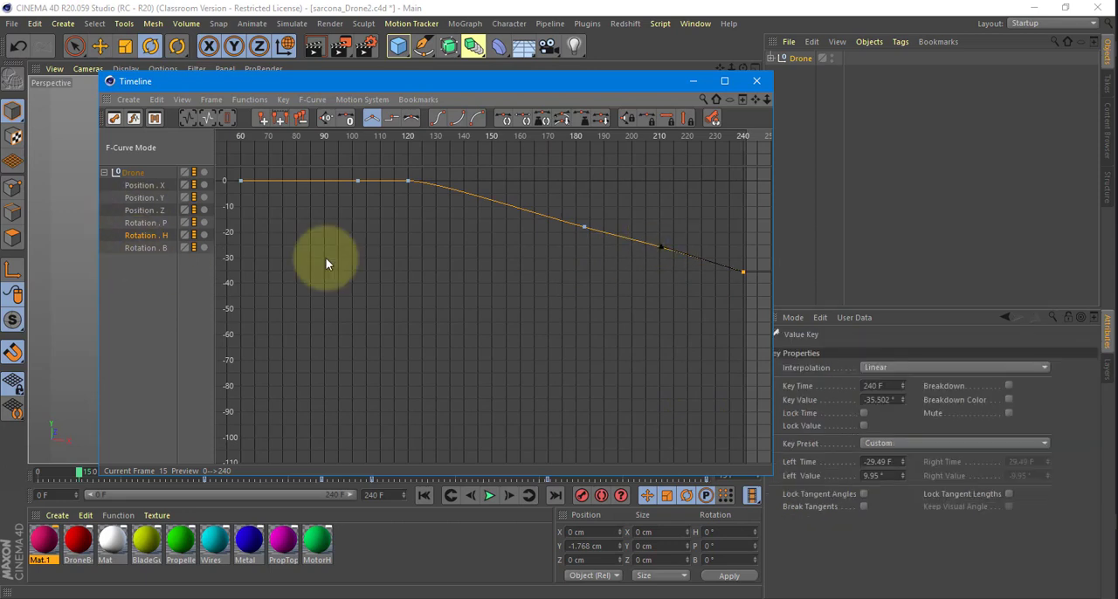
pyautogui.click(145, 248)
pyautogui.moveTo(699, 309); pyautogui.dragTo(670, 205)
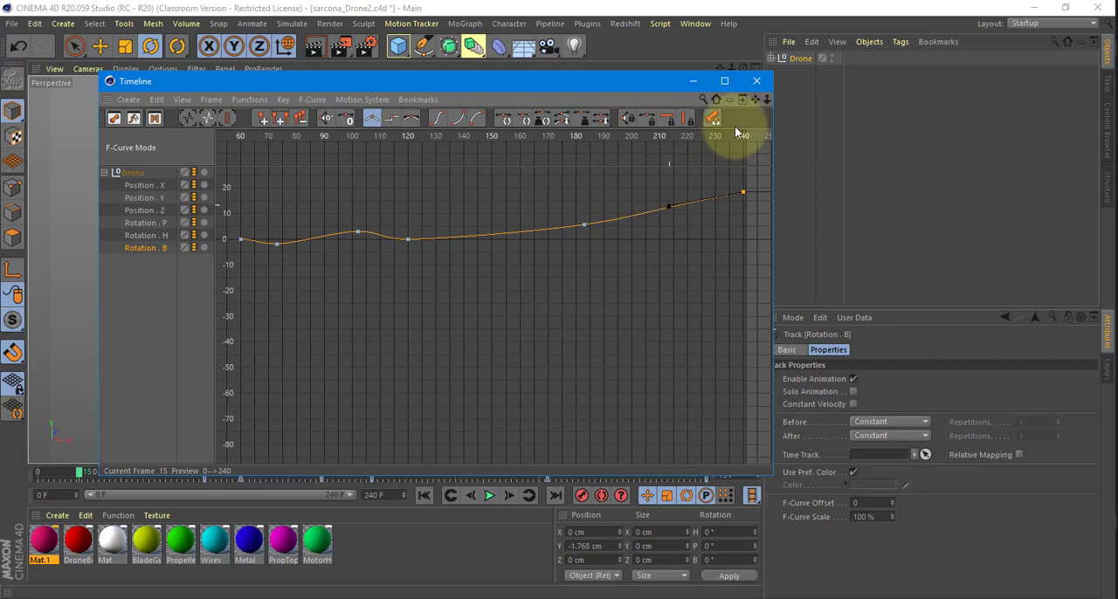
# Close the F-curve timeline to play the full drone animation, and save the scene.
pyautogui.click(756, 81)
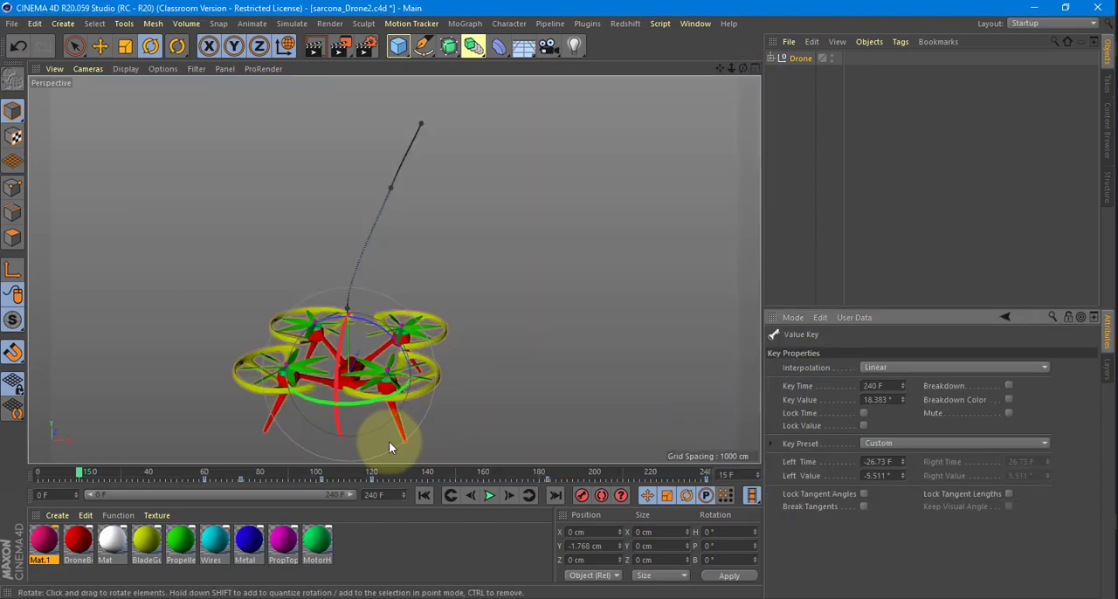
pyautogui.click(490, 496)
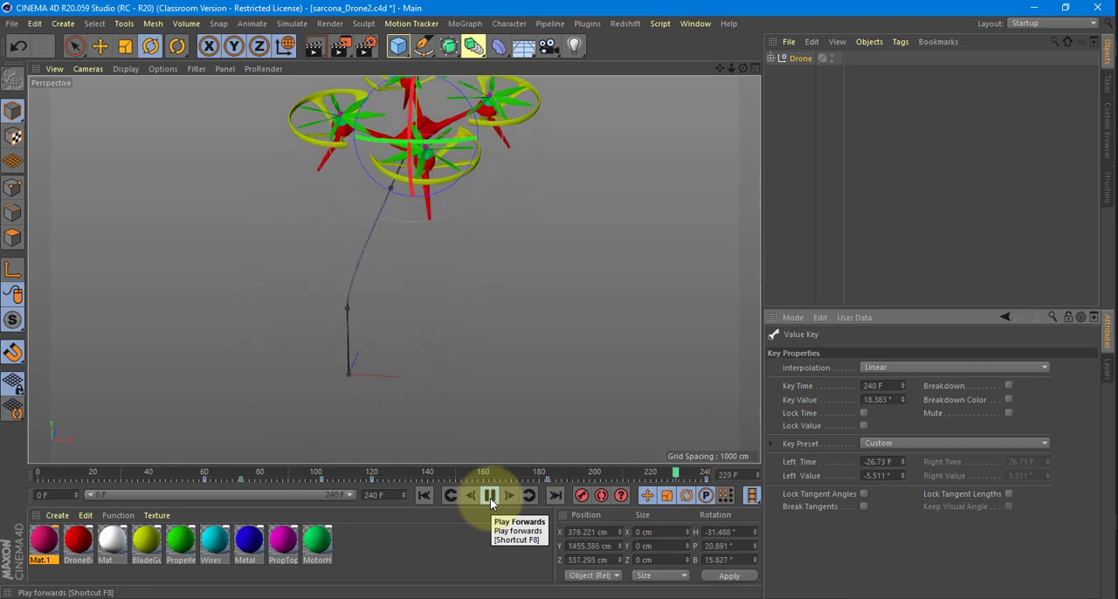
pyautogui.click(490, 496)
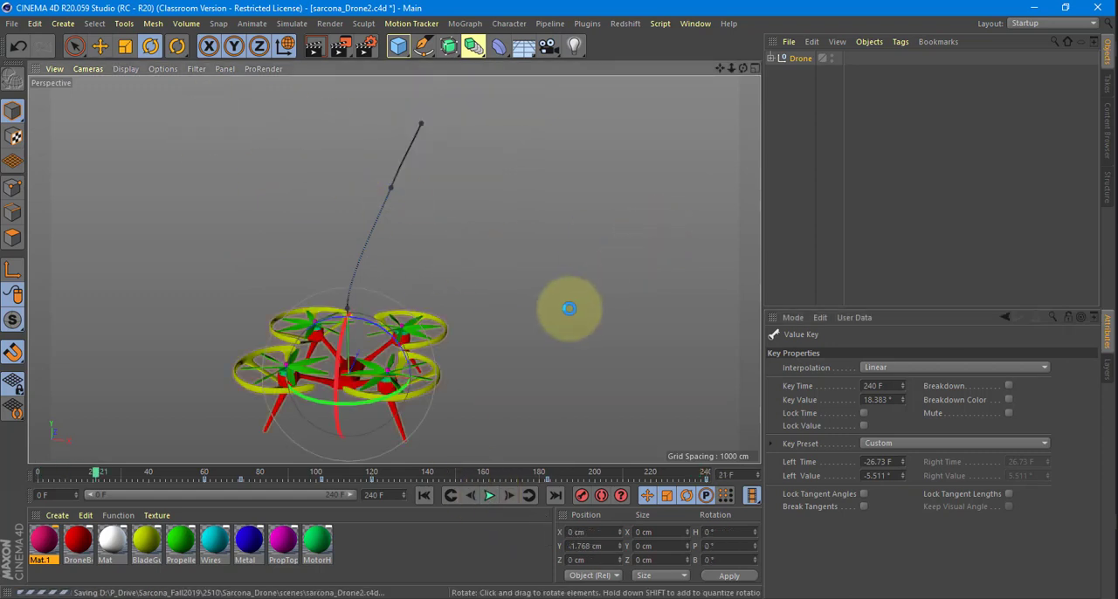
# Switch to KeyShot and import sarcona_Drone2.c4d with Keep Original location and the camera and environment adjusted to the geometry.
pyautogui.hotkey('alt', 'Tab')
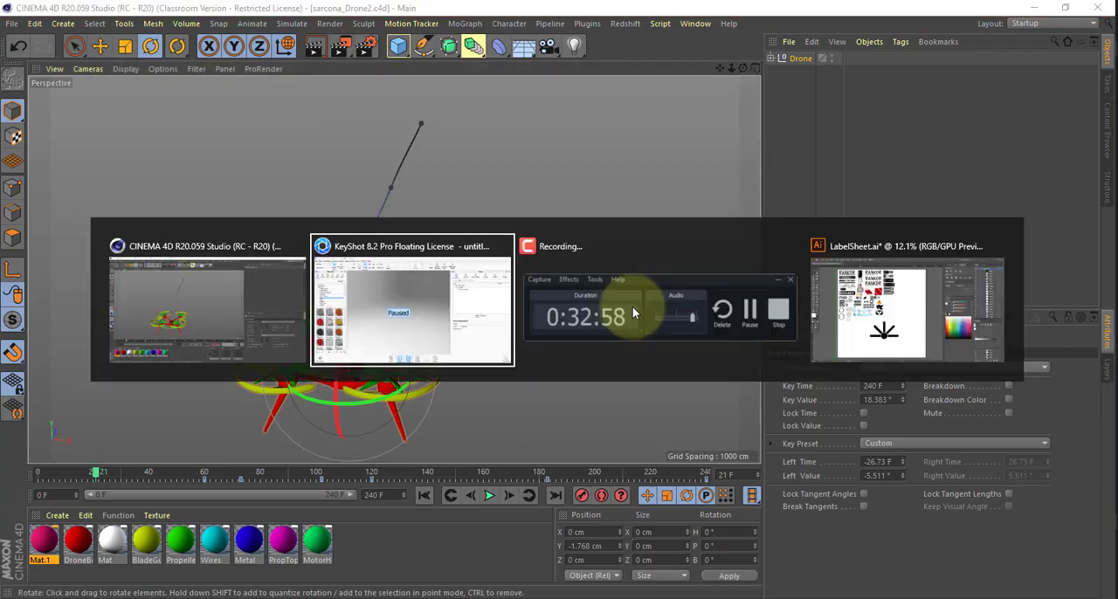
pyautogui.click(111, 48)
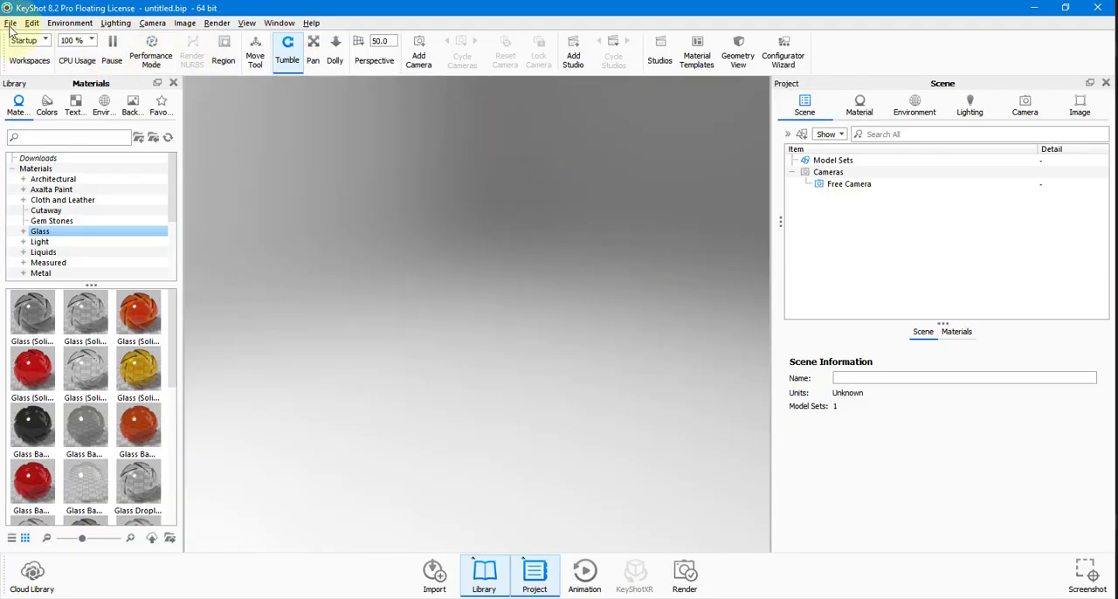
pyautogui.click(11, 22)
pyautogui.click(71, 53)
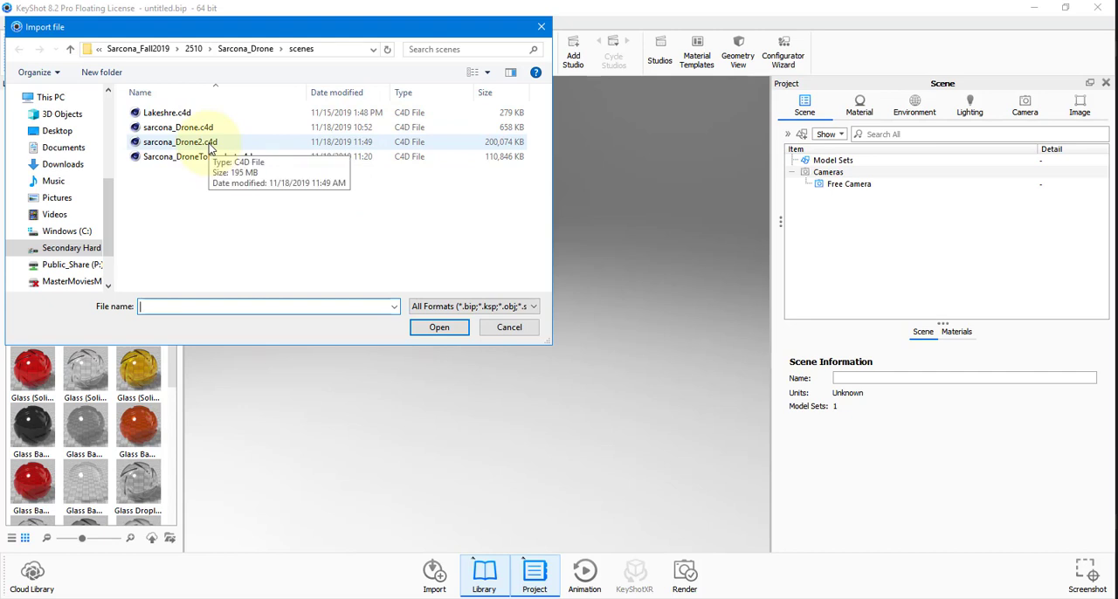
pyautogui.click(210, 148)
pyautogui.click(467, 326)
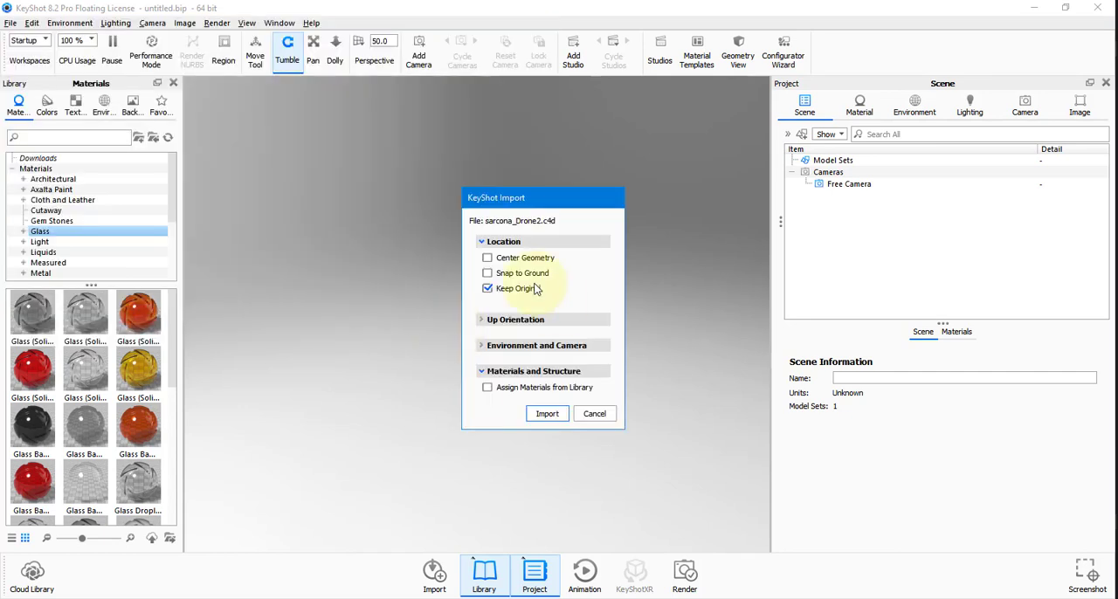
pyautogui.click(502, 346)
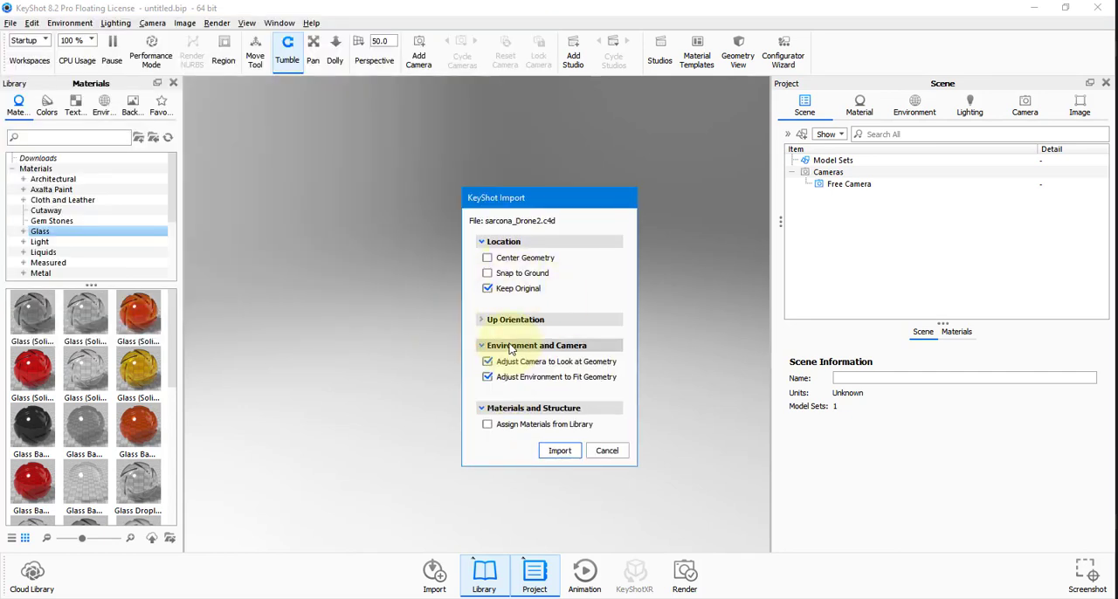
pyautogui.click(559, 451)
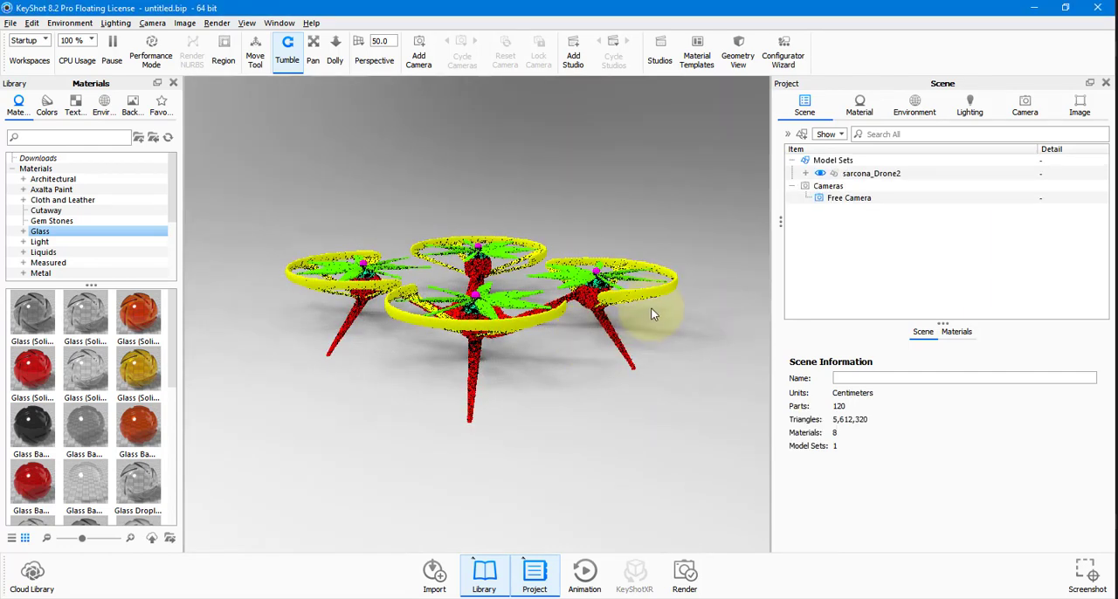
# Snap the sarcona_Drone2 model set to the ground.
pyautogui.moveTo(673, 365); pyautogui.dragTo(629, 347)
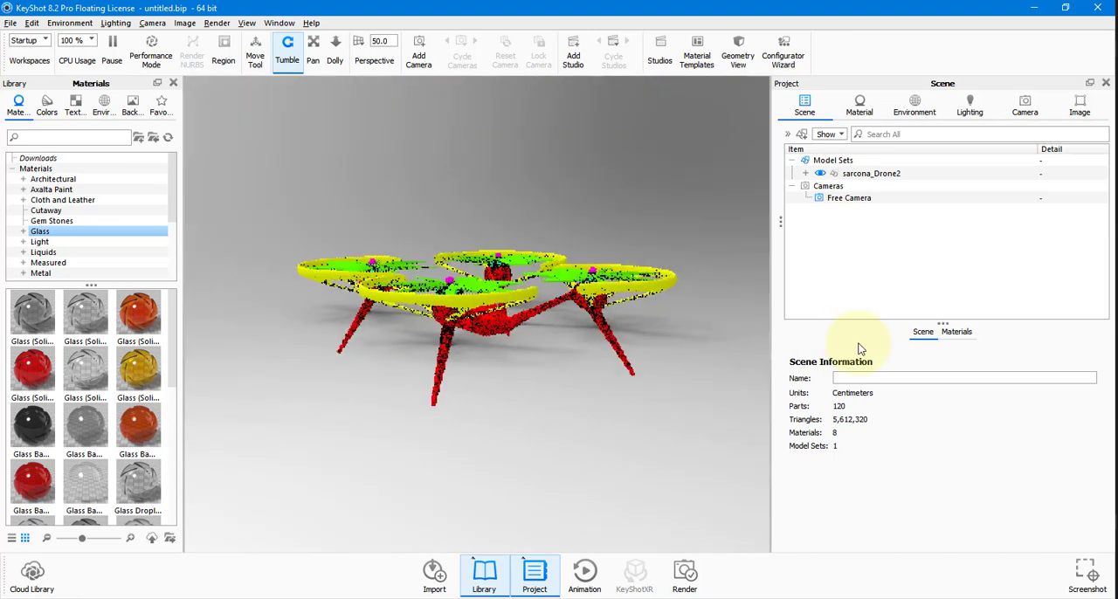
pyautogui.click(851, 172)
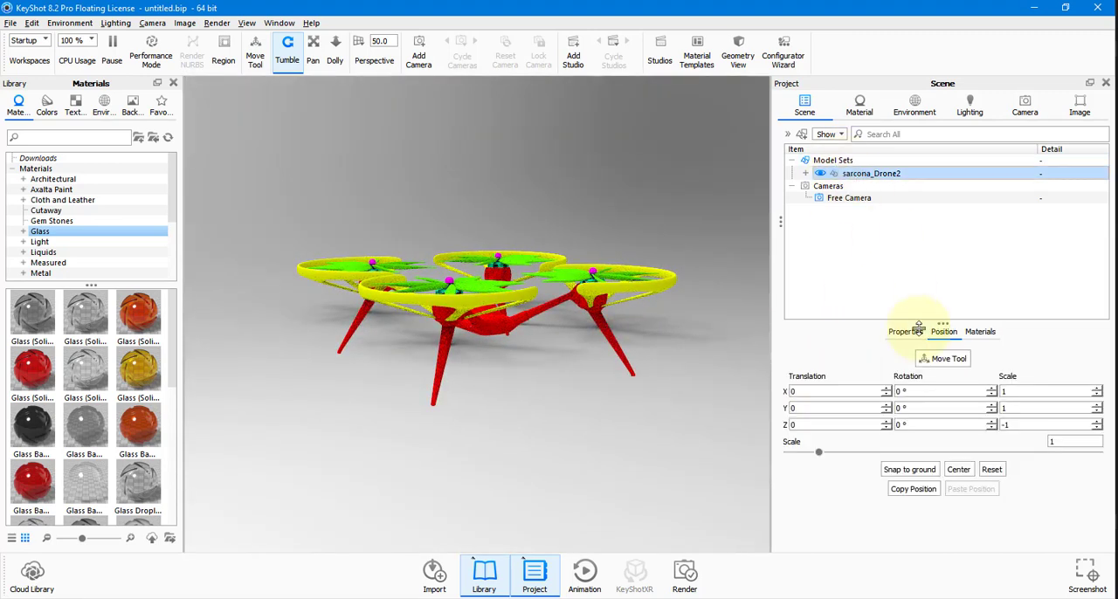
pyautogui.click(910, 470)
pyautogui.moveTo(646, 374); pyautogui.dragTo(547, 357)
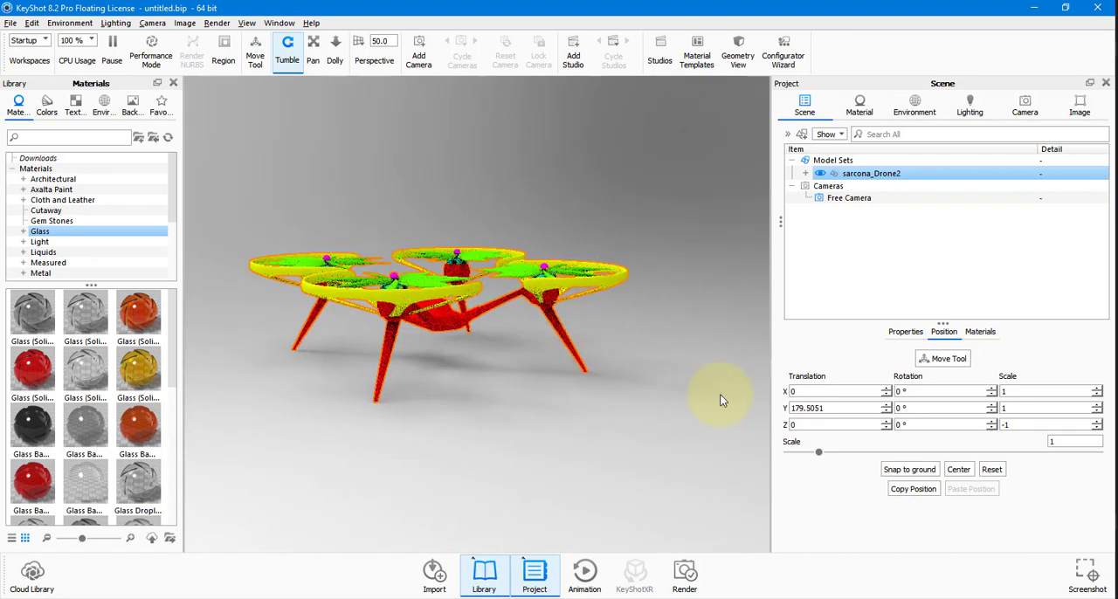
# Show the animation timeline with the full 8-second Drone track in view and play it.
pyautogui.click(587, 574)
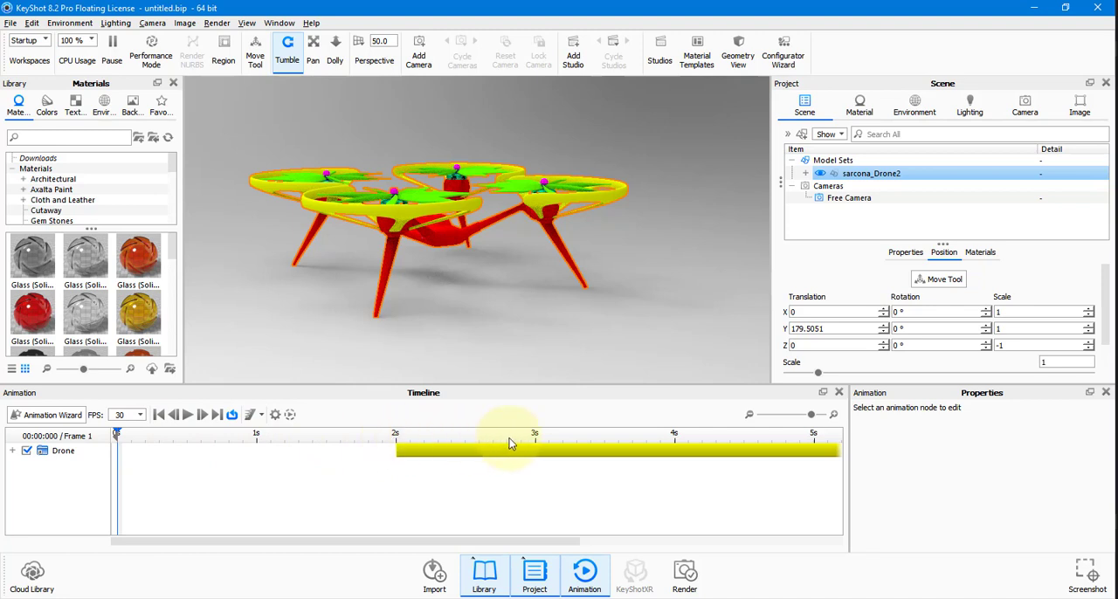
pyautogui.moveTo(811, 420); pyautogui.dragTo(805, 420)
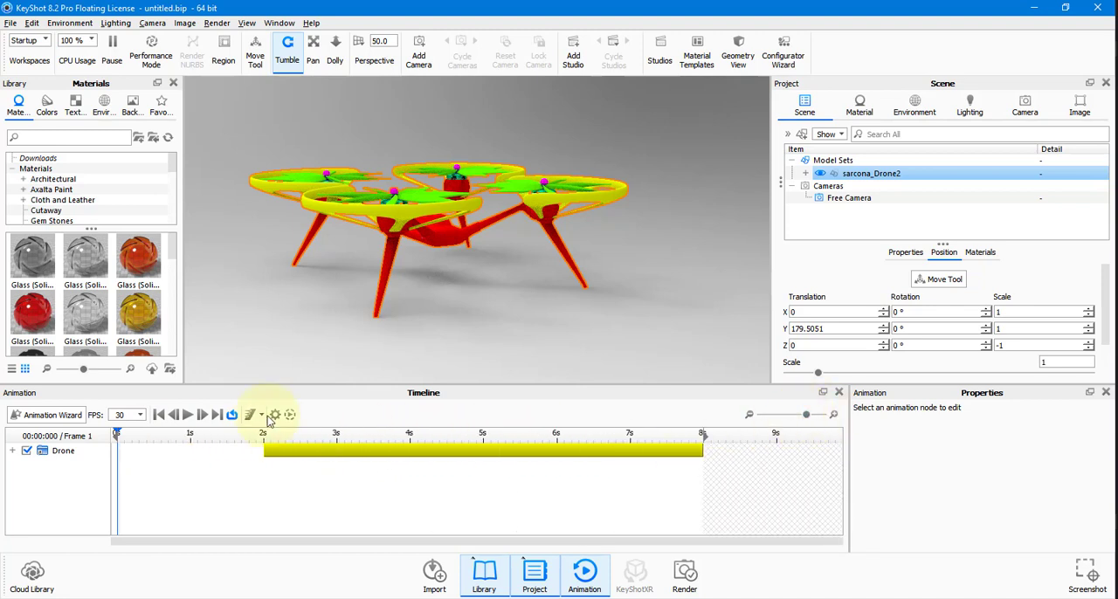
pyautogui.click(186, 415)
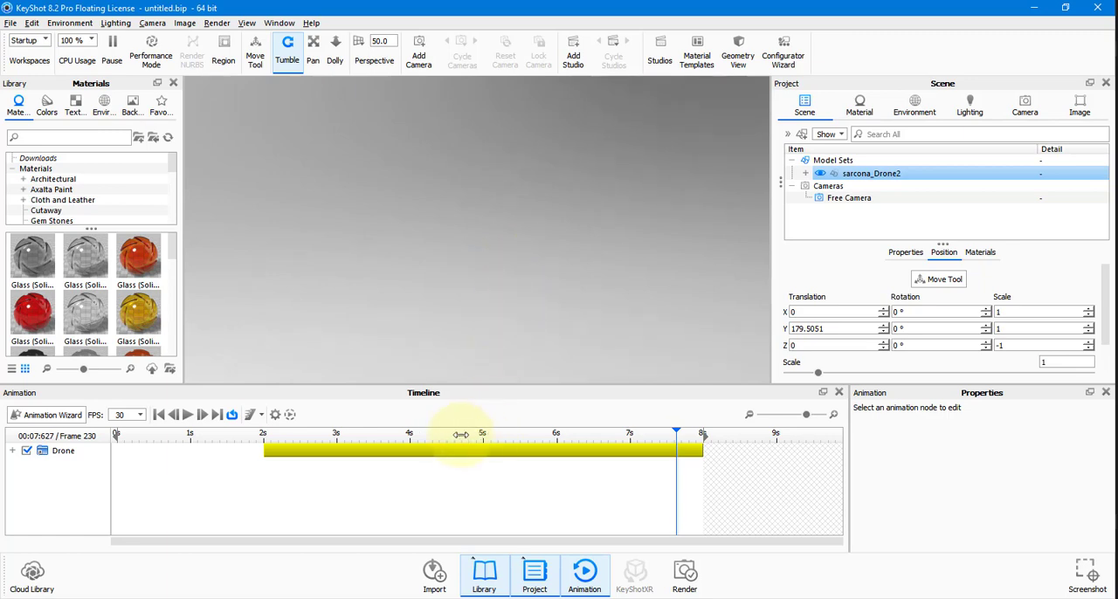
# Scrub the Drone animation between about 2 and 8 seconds with a wider camera framing to examine the flight.
pyautogui.moveTo(460, 434); pyautogui.dragTo(268, 434)
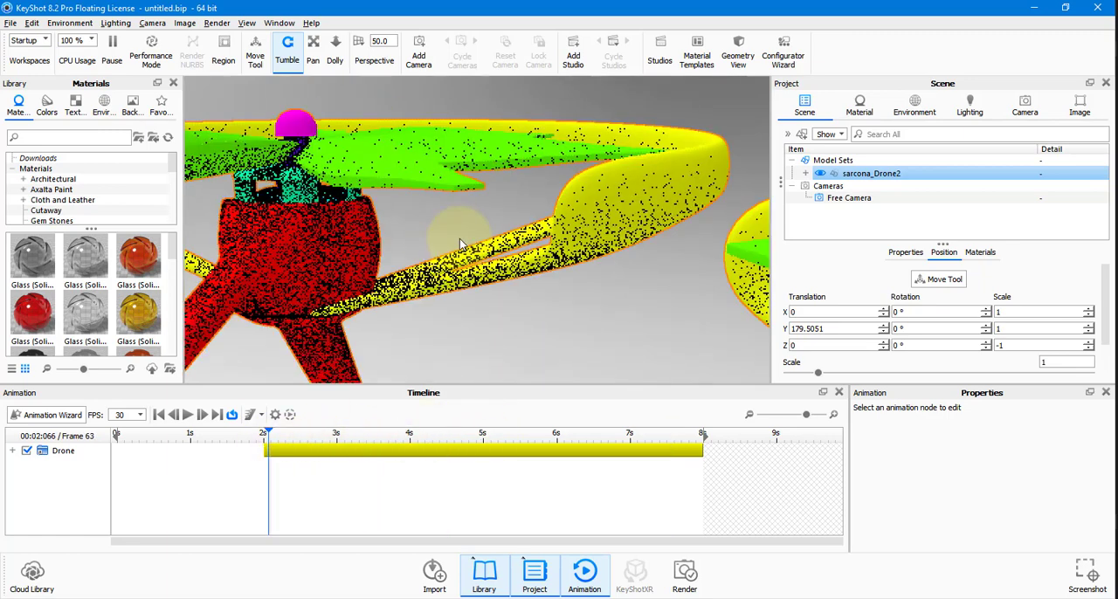
pyautogui.scroll(-10, 460, 239)
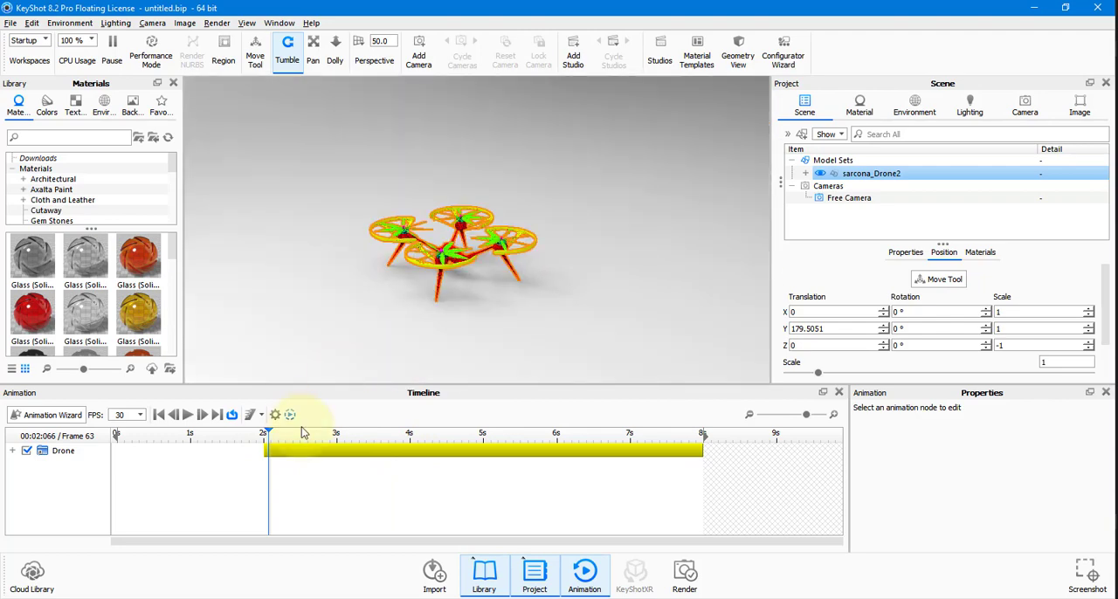
pyautogui.moveTo(302, 433); pyautogui.dragTo(696, 450)
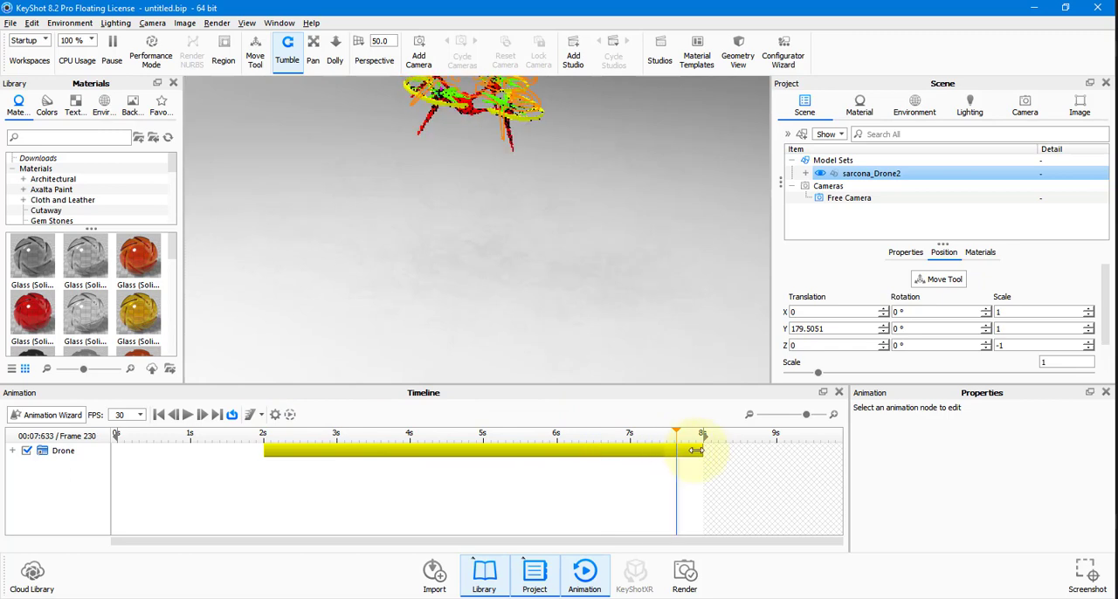
pyautogui.moveTo(559, 250); pyautogui.dragTo(587, 312)
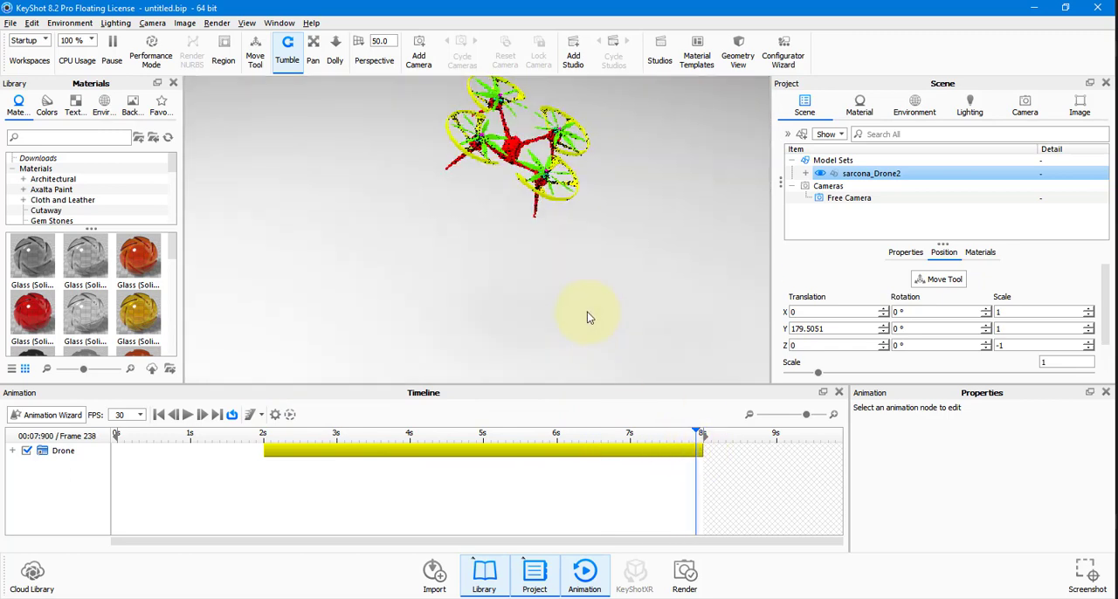
pyautogui.moveTo(689, 436); pyautogui.dragTo(522, 437)
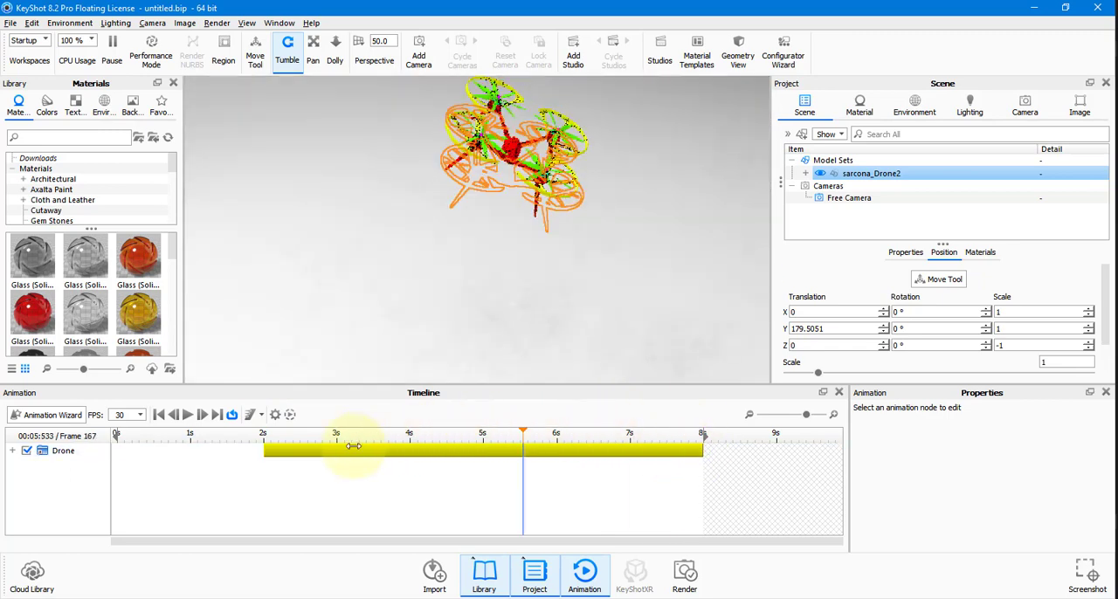
# Scrub the Drone animation through the flight and back to the 2-second mark.
pyautogui.moveTo(353, 446); pyautogui.dragTo(423, 437)
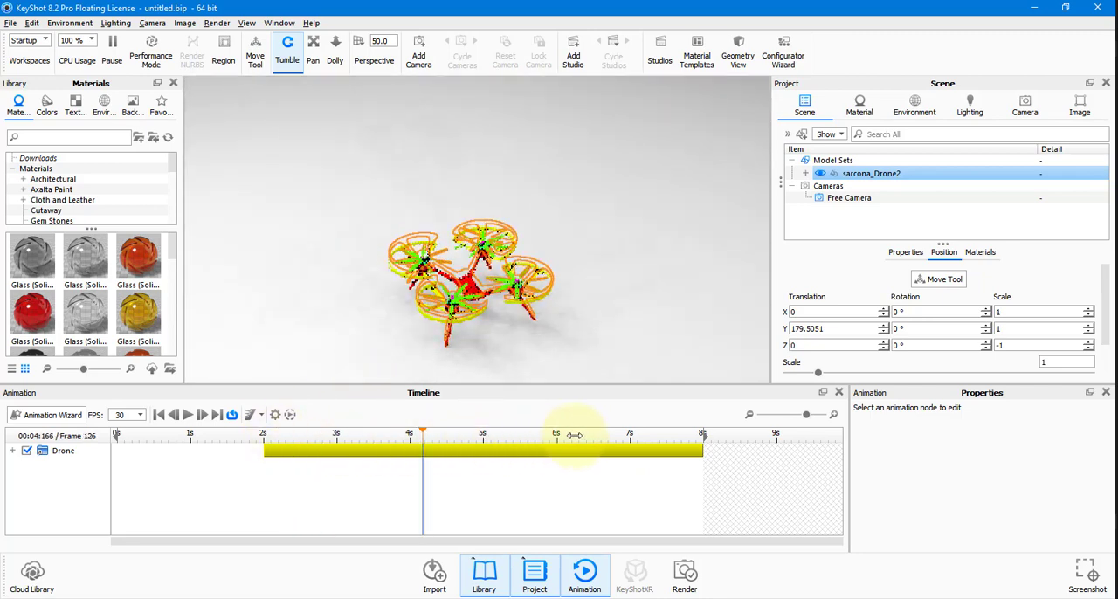
pyautogui.moveTo(574, 436); pyautogui.dragTo(263, 449)
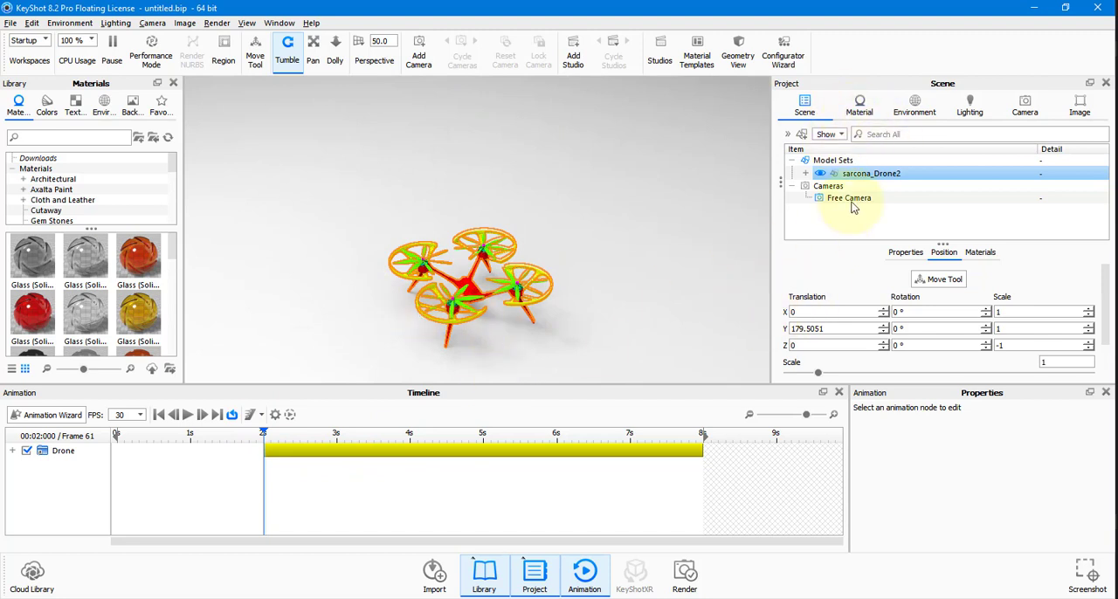
# Expand the sarcona_Drone2 hierarchy through Drone, PropItems and PropellerBlade00 to show the individual props under Propeller 0.
pyautogui.click(804, 173)
pyautogui.click(819, 187)
pyautogui.scroll(-3, 836, 203)
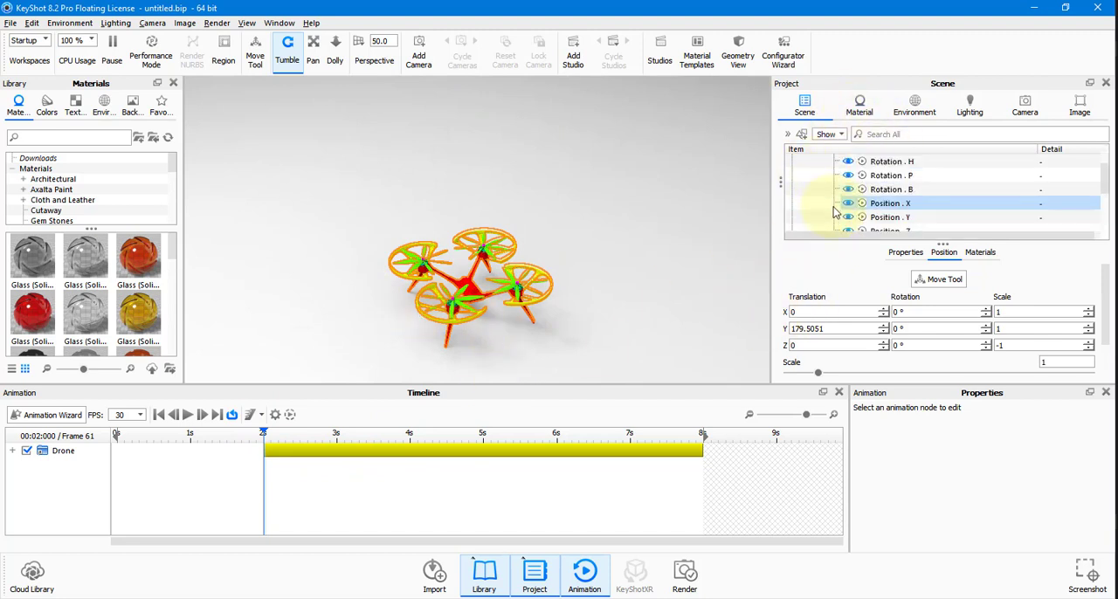
pyautogui.scroll(3, 834, 207)
pyautogui.click(820, 189)
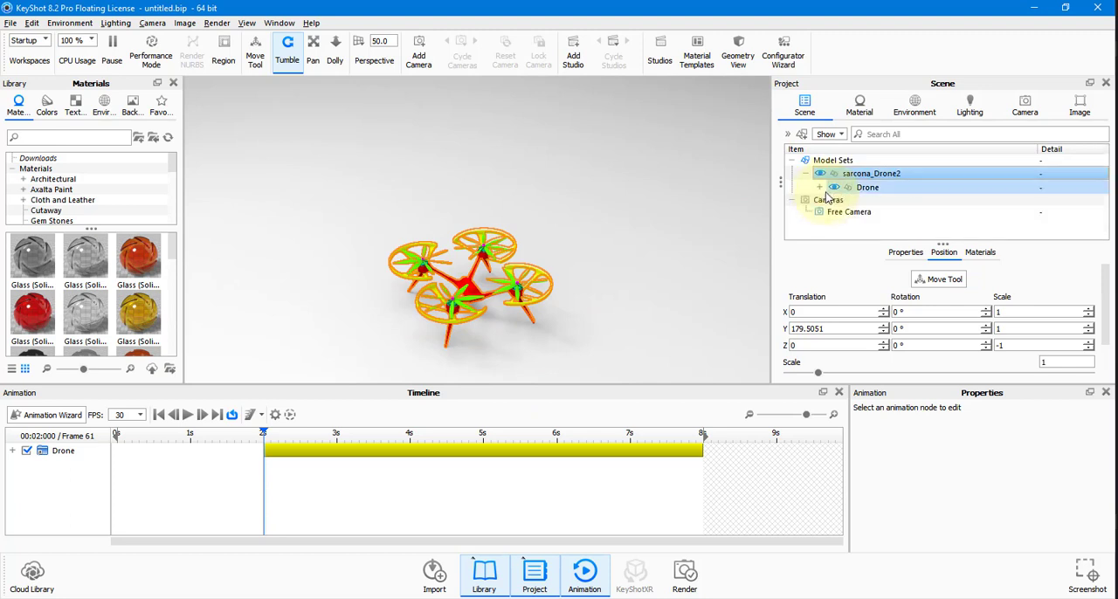
pyautogui.click(822, 188)
pyautogui.scroll(-3, 833, 194)
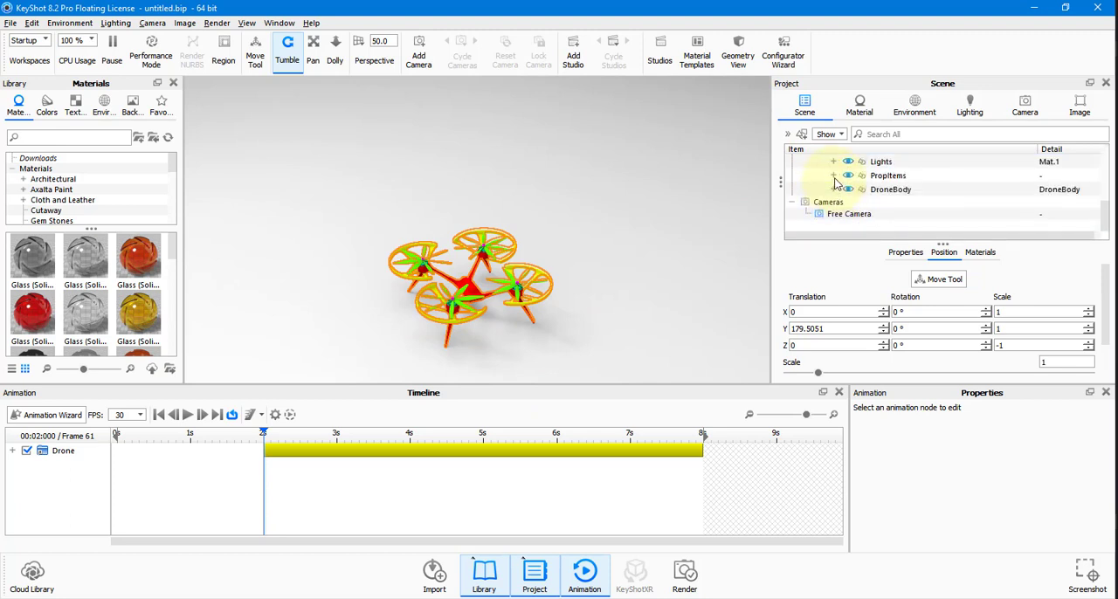
pyautogui.click(833, 176)
pyautogui.scroll(-3, 922, 190)
pyautogui.scroll(1, 891, 192)
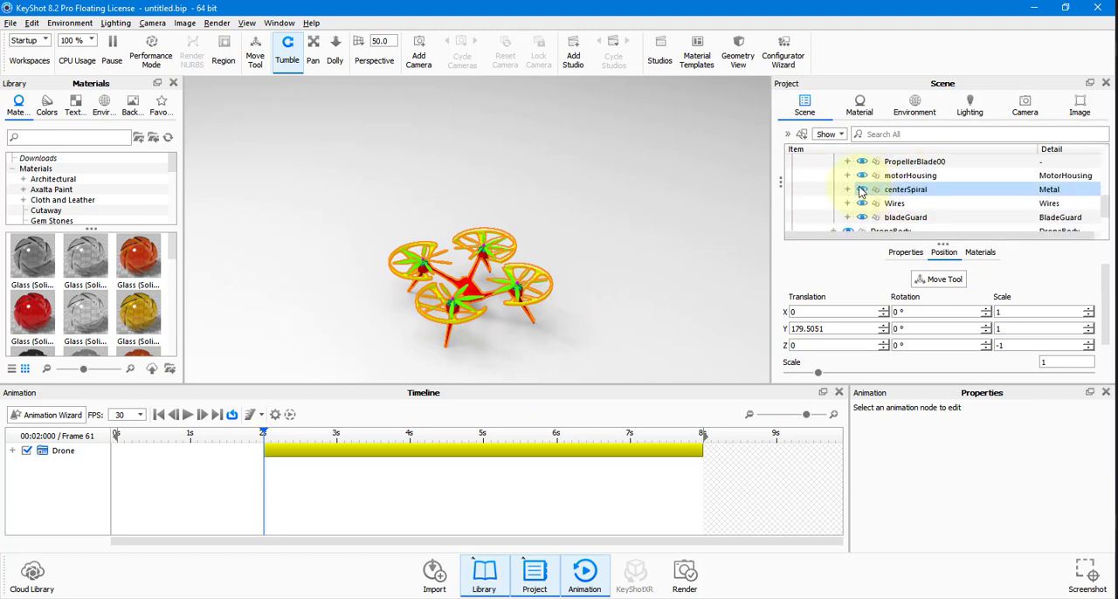
pyautogui.click(848, 162)
pyautogui.click(861, 175)
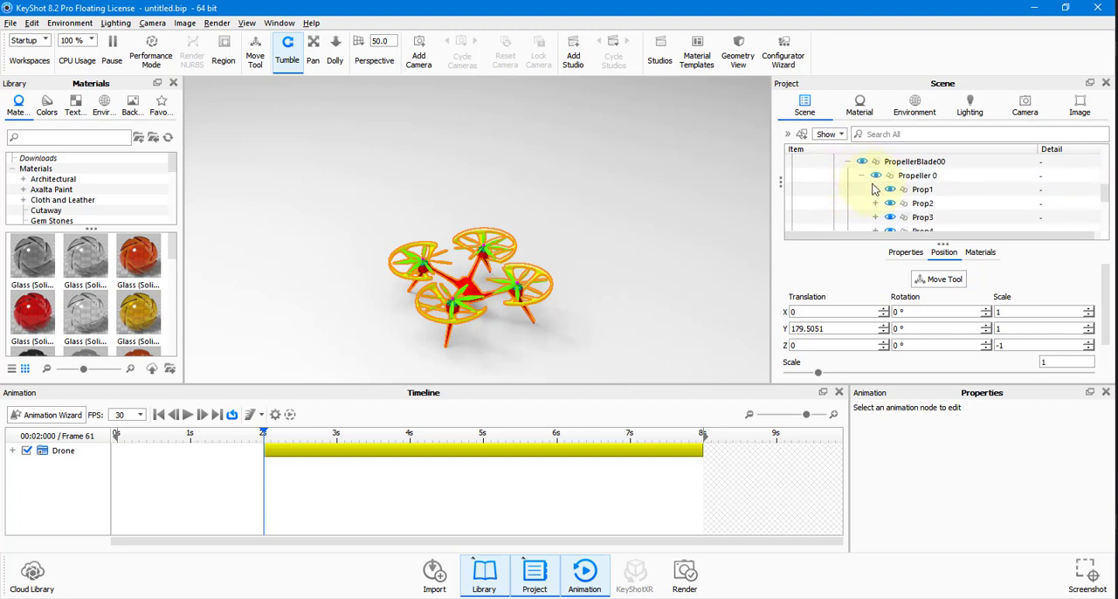
# Add a rotation animation to Prop1 and stretch it across the timeline from 0 to 8 seconds.
pyautogui.click(921, 191)
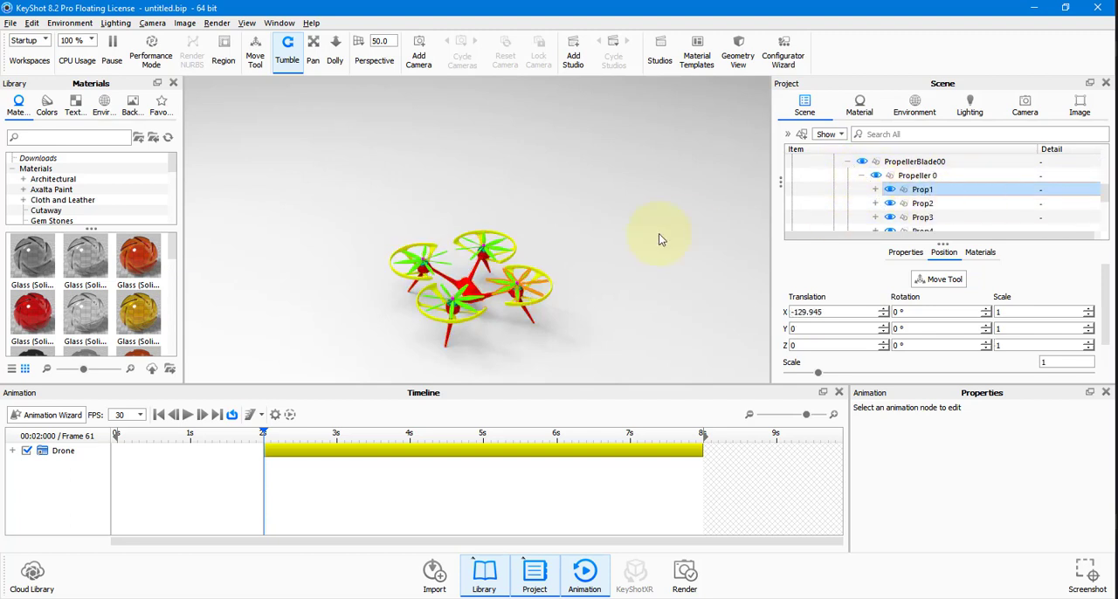
pyautogui.rightClick(926, 194)
pyautogui.moveTo(937, 24)
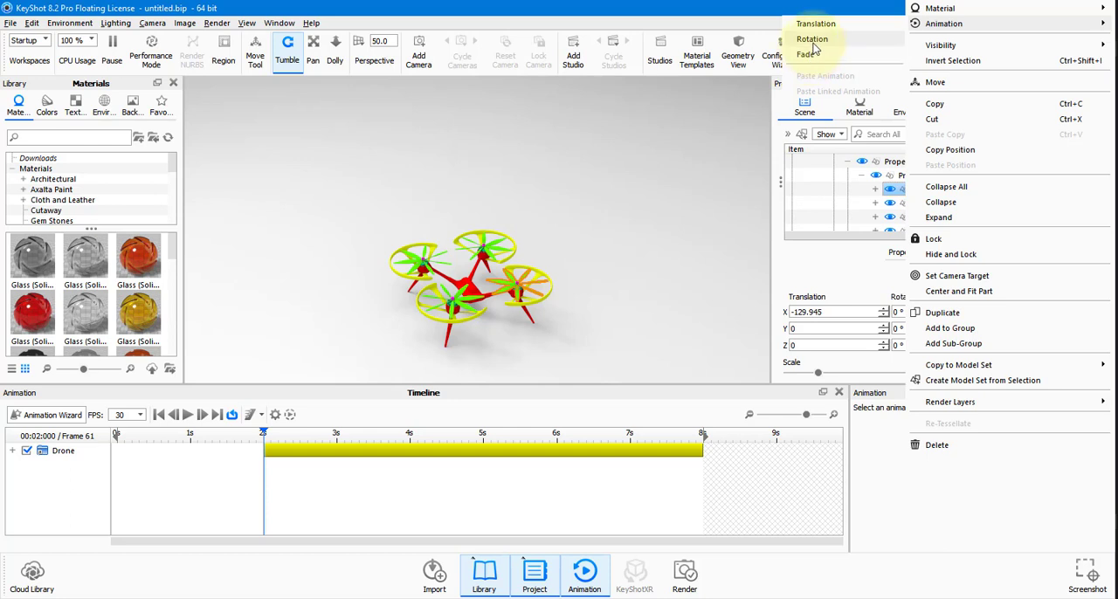
pyautogui.click(812, 40)
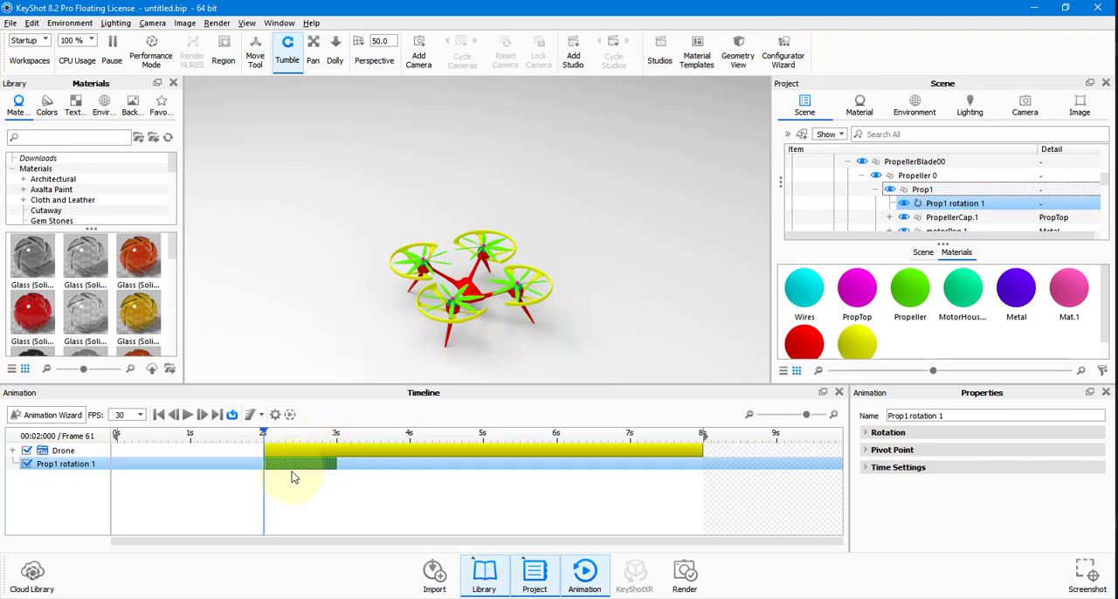
pyautogui.moveTo(288, 464); pyautogui.dragTo(706, 469)
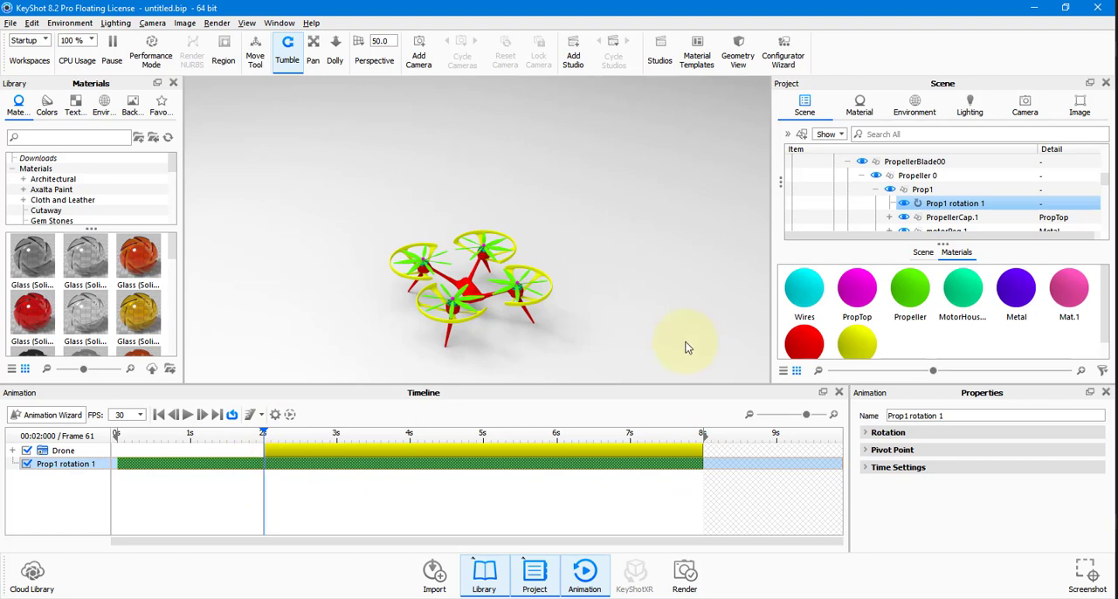
# Show the Prop1 rotation's Rotation settings and set the animation frame rate to 24 FPS.
pyautogui.click(866, 434)
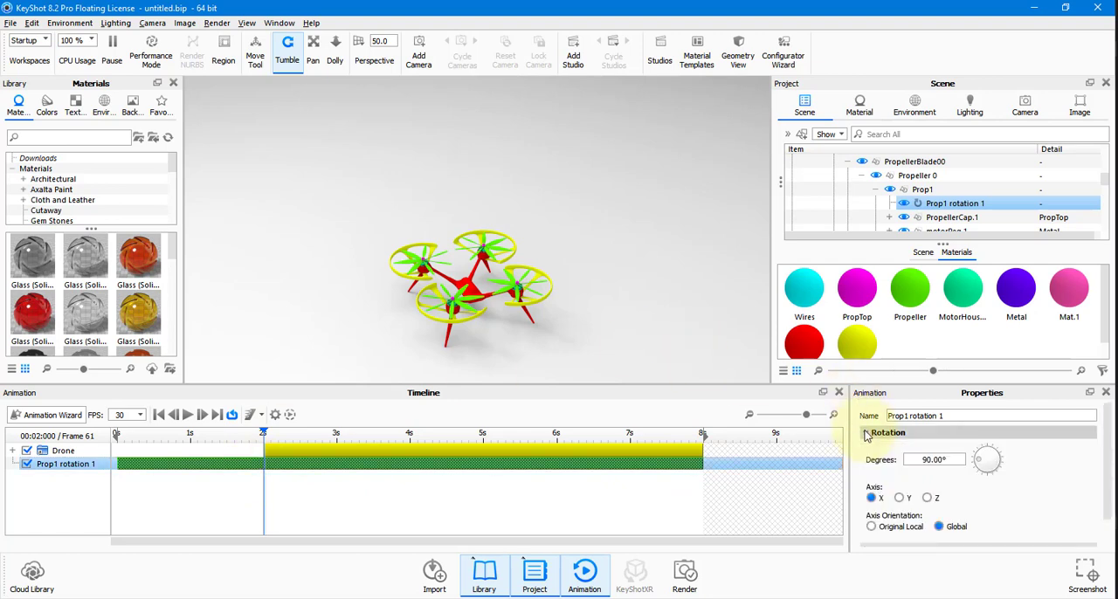
pyautogui.click(948, 460)
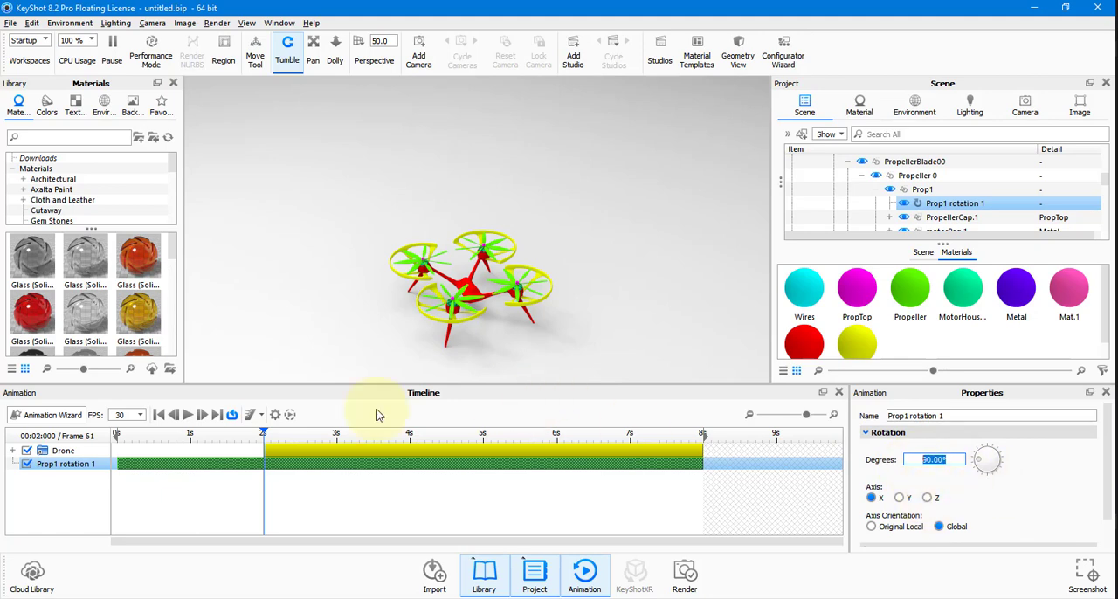
pyautogui.moveTo(175, 438); pyautogui.dragTo(209, 440)
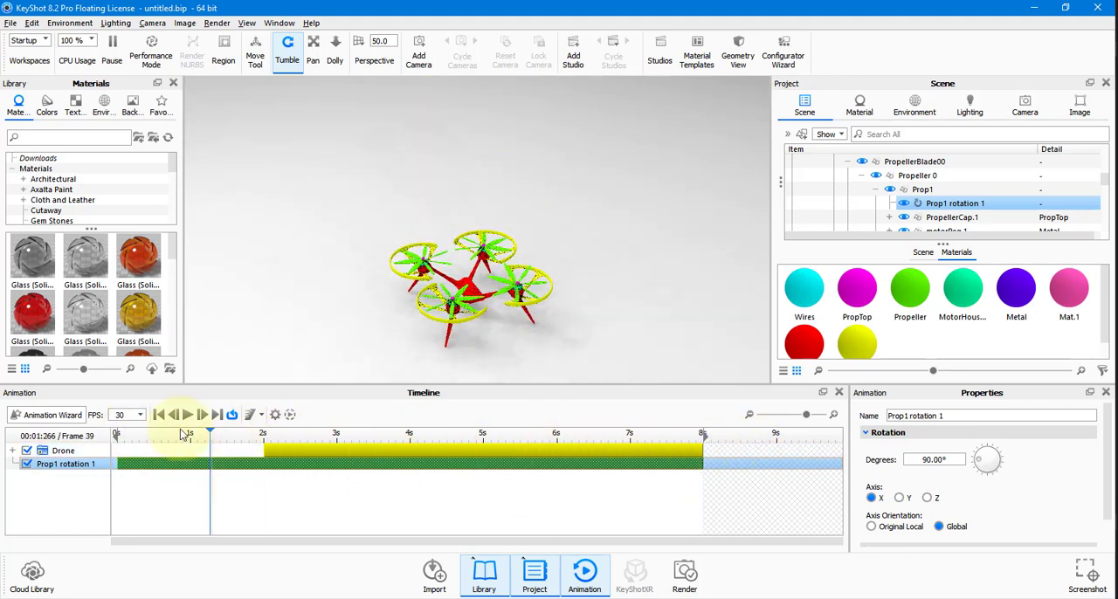
pyautogui.click(139, 415)
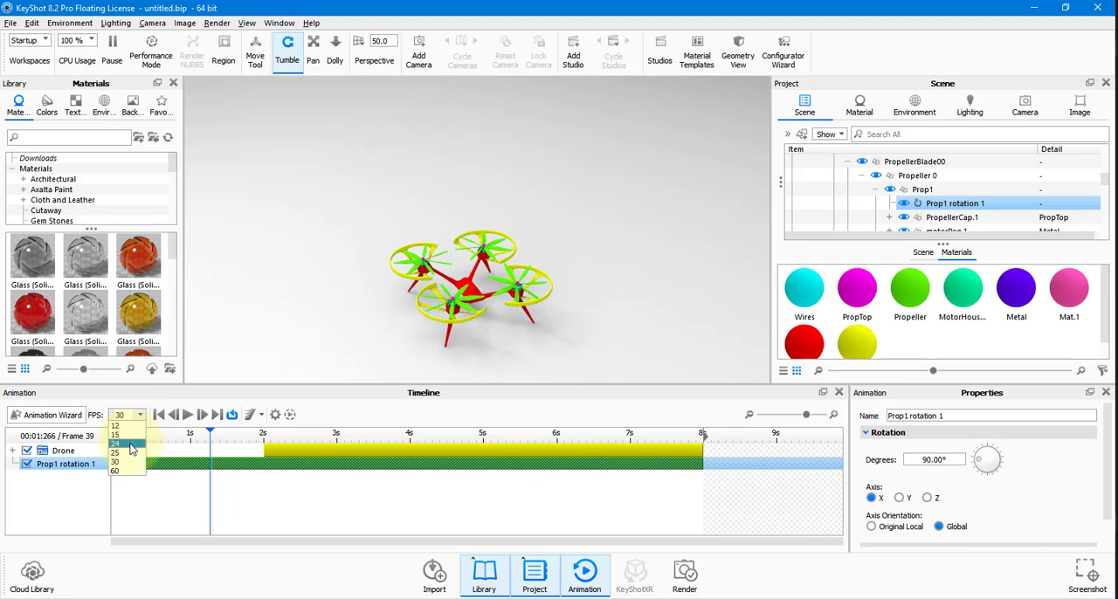
pyautogui.click(131, 444)
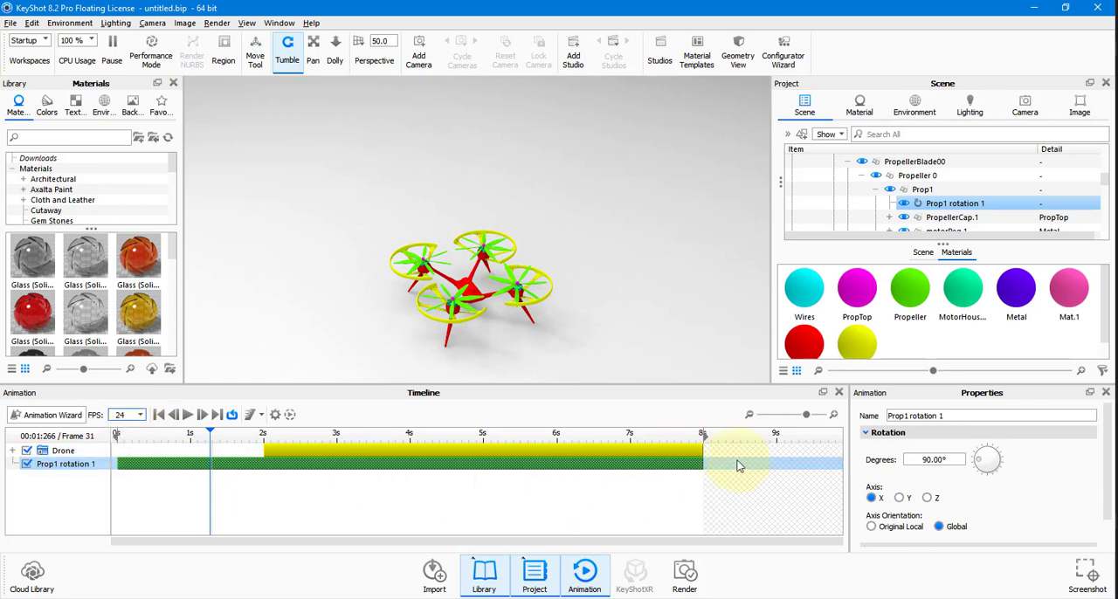
# Extend both the Drone animation and the Prop1 rotation to end at 10 seconds.
pyautogui.moveTo(703, 449); pyautogui.dragTo(822, 455)
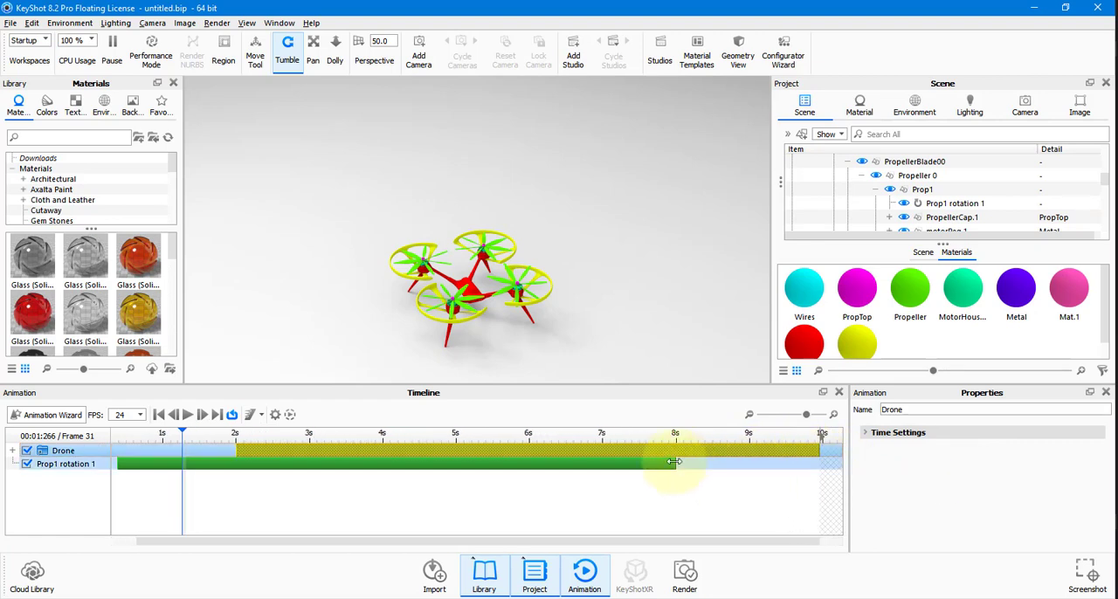
pyautogui.moveTo(745, 465); pyautogui.dragTo(821, 463)
pyautogui.moveTo(183, 435); pyautogui.dragTo(200, 438)
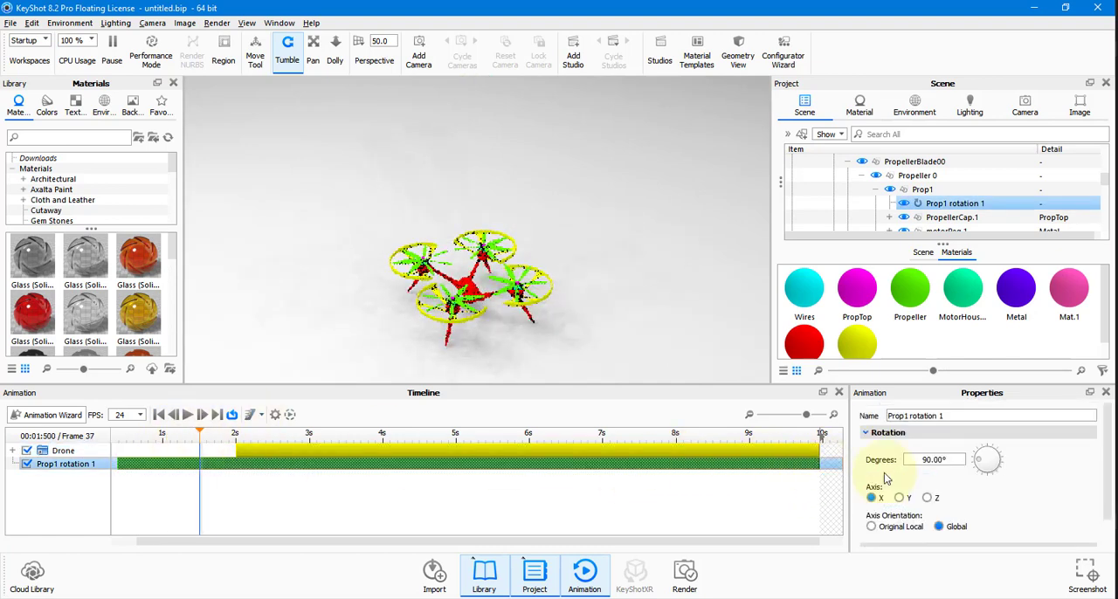
# Set the Prop1 rotation to 120000 degrees and play the animation from the first frame in a closer view.
pyautogui.moveTo(944, 458); pyautogui.dragTo(860, 456)
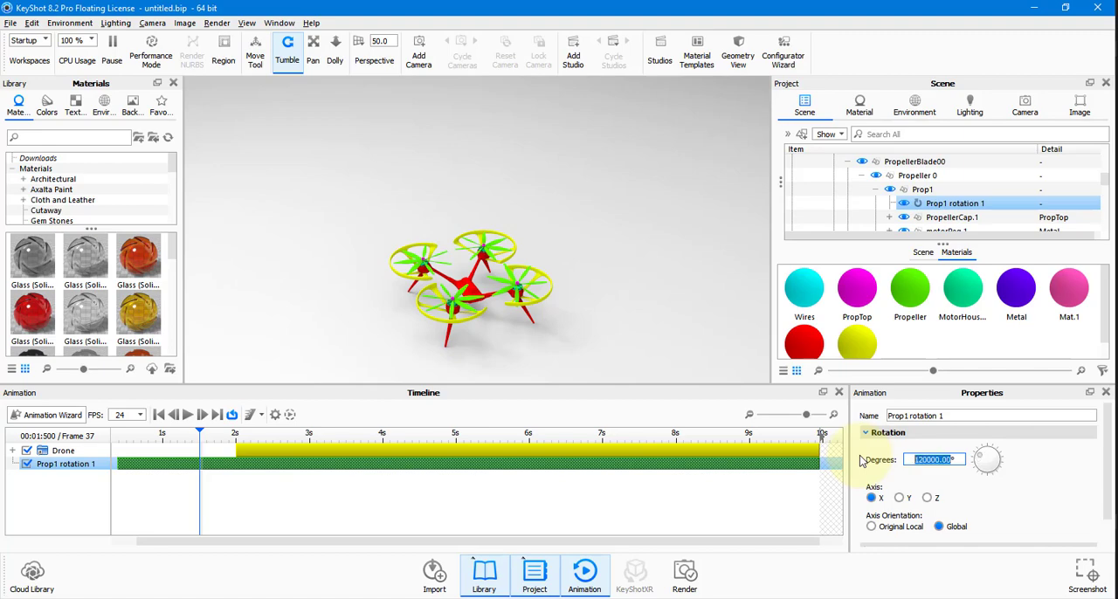
pyautogui.scroll(-2, 562, 302)
pyautogui.scroll(5, 545, 318)
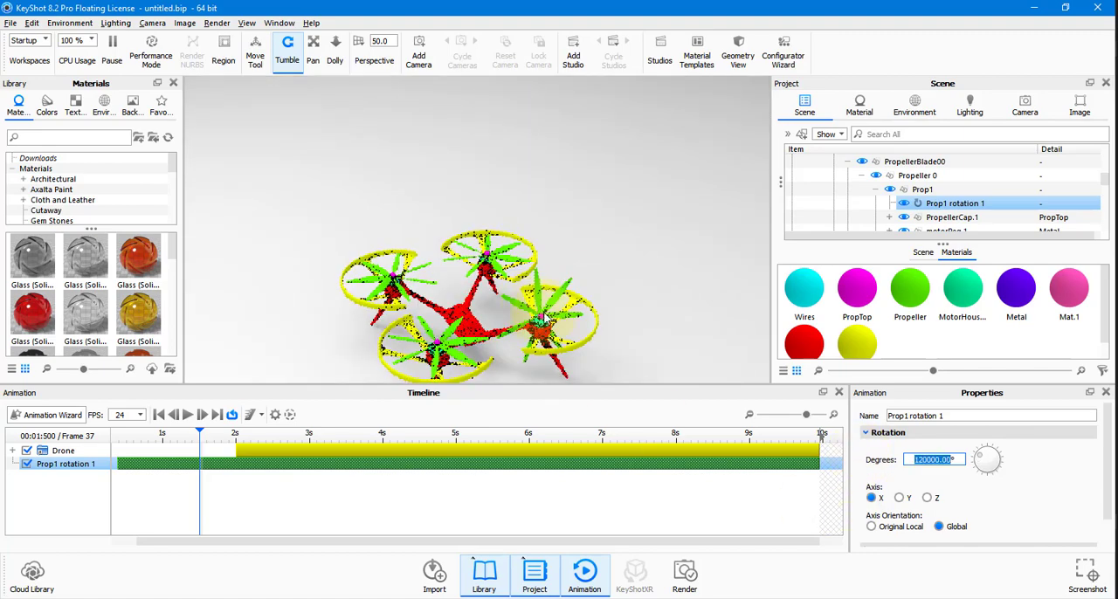
pyautogui.scroll(6, 568, 301)
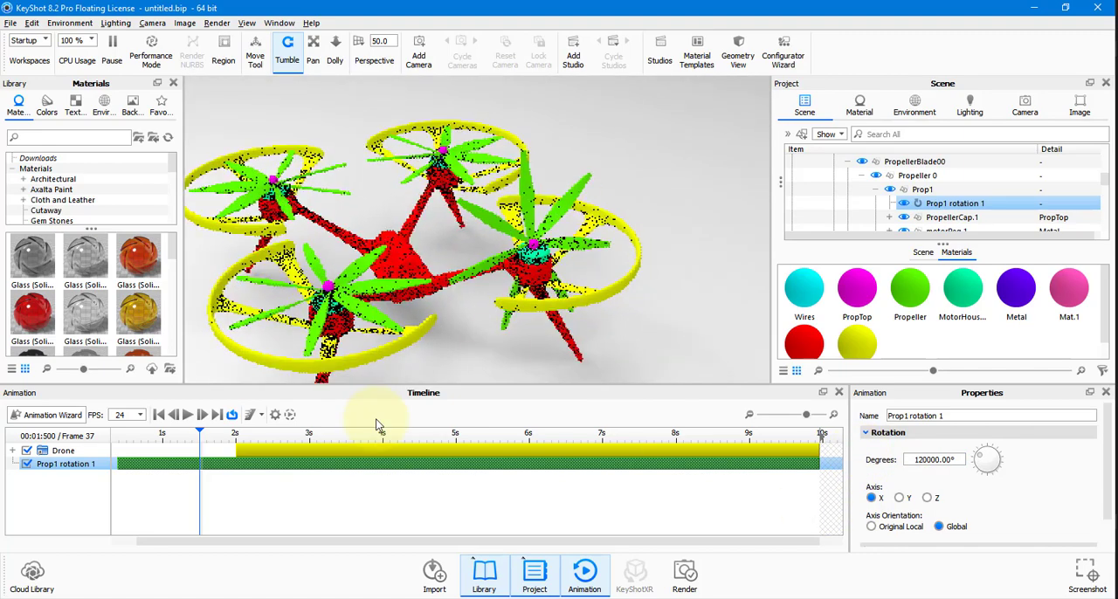
pyautogui.click(158, 414)
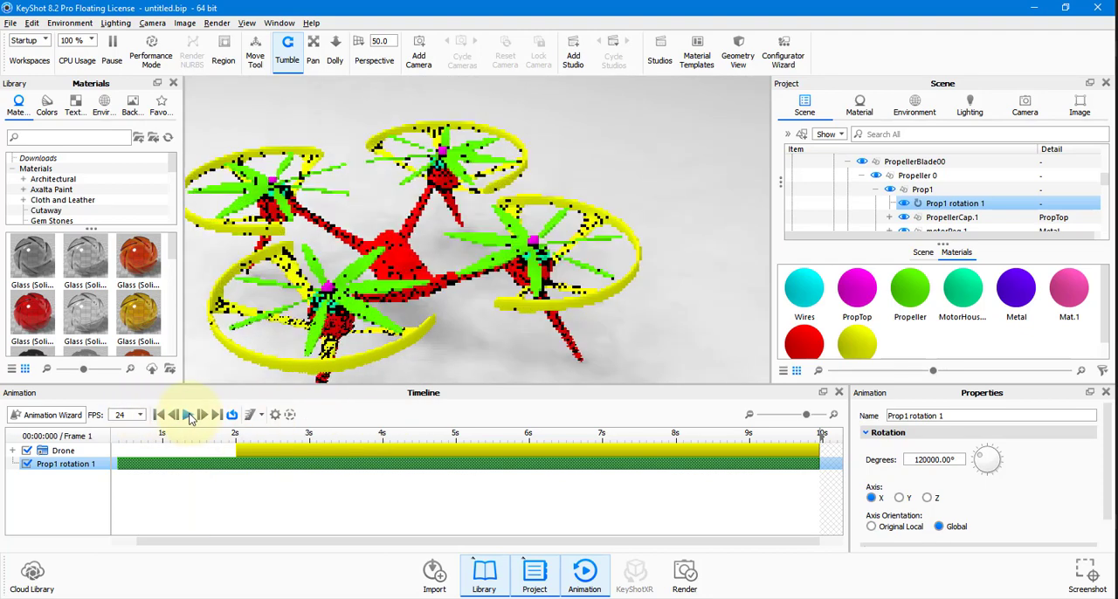
pyautogui.click(189, 415)
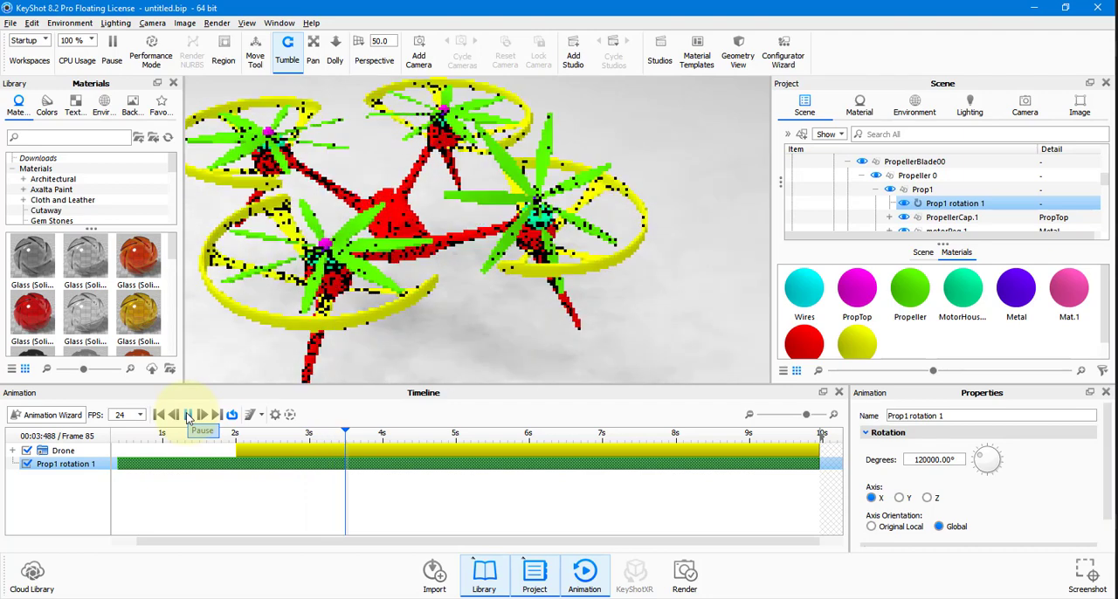
pyautogui.click(187, 415)
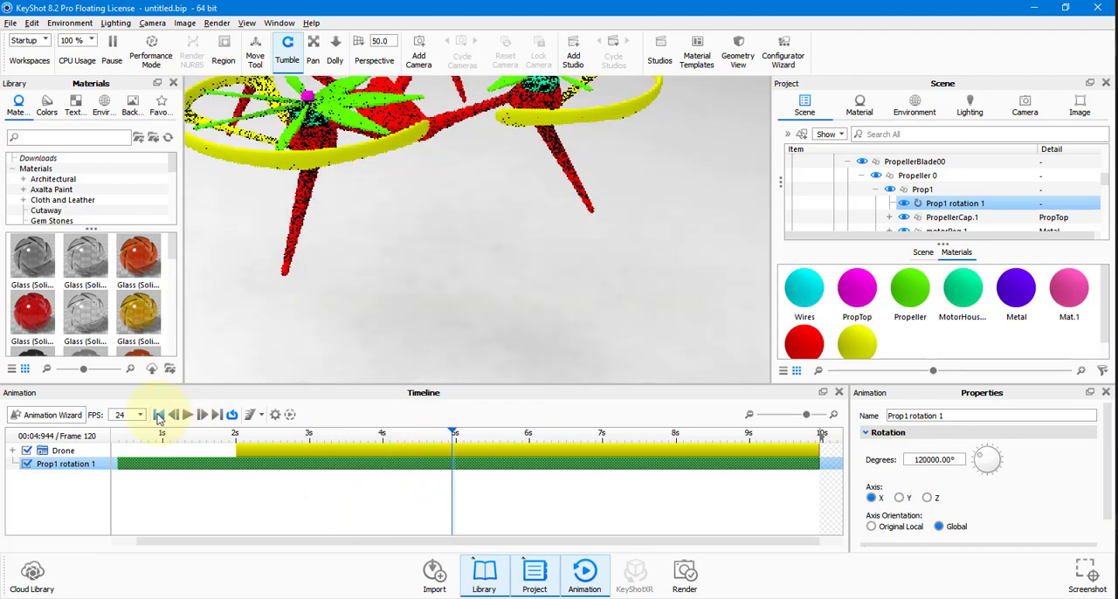
# Change the Prop1 rotation axis to Y and play the animation from the first frame to check the spin.
pyautogui.click(158, 416)
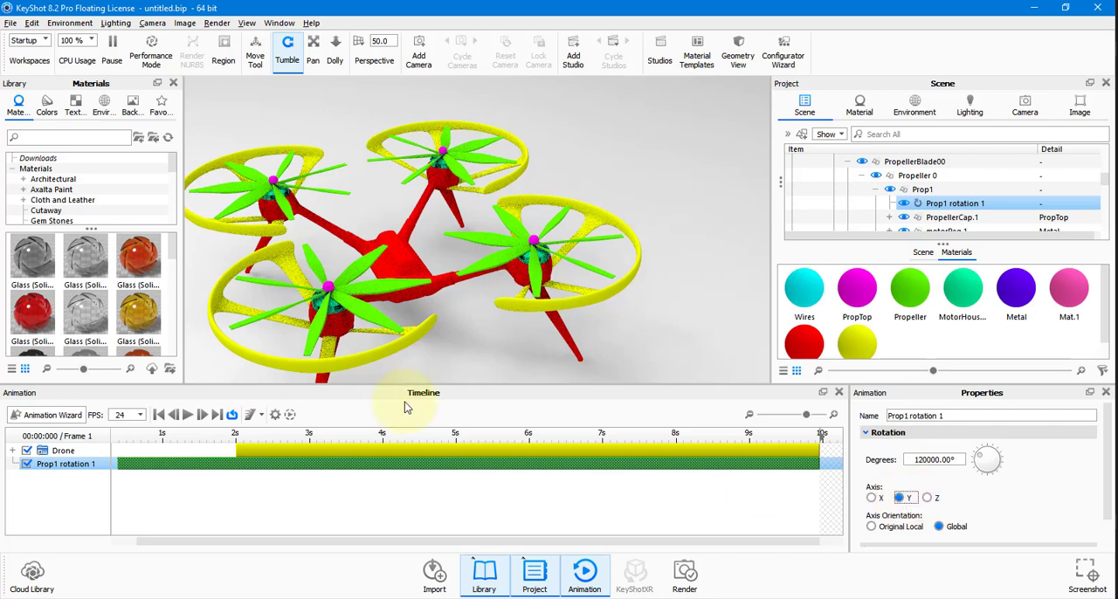
pyautogui.click(190, 416)
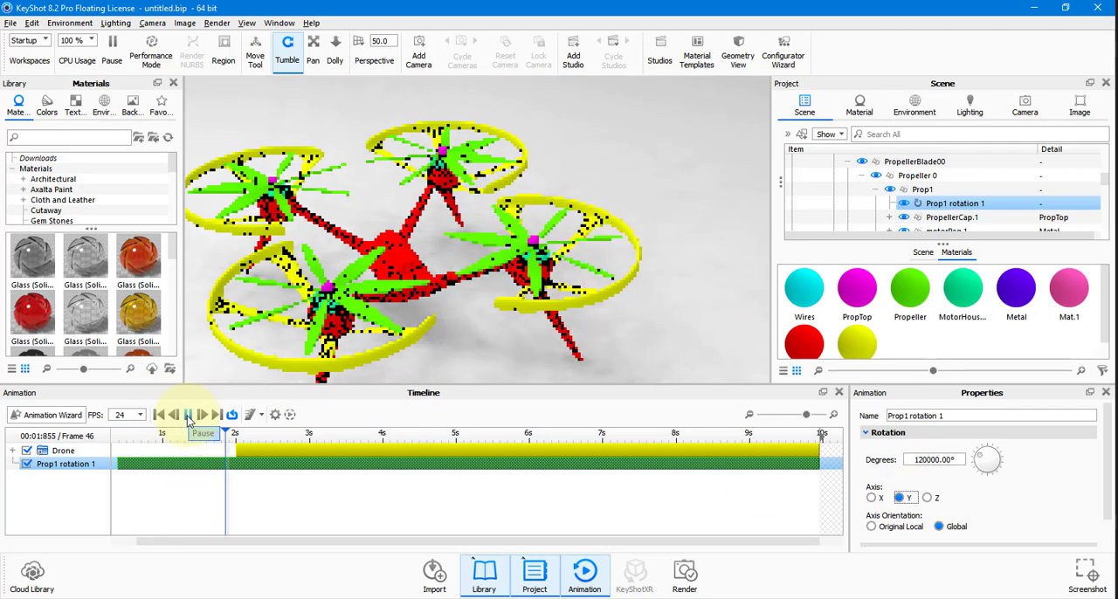
pyautogui.click(189, 416)
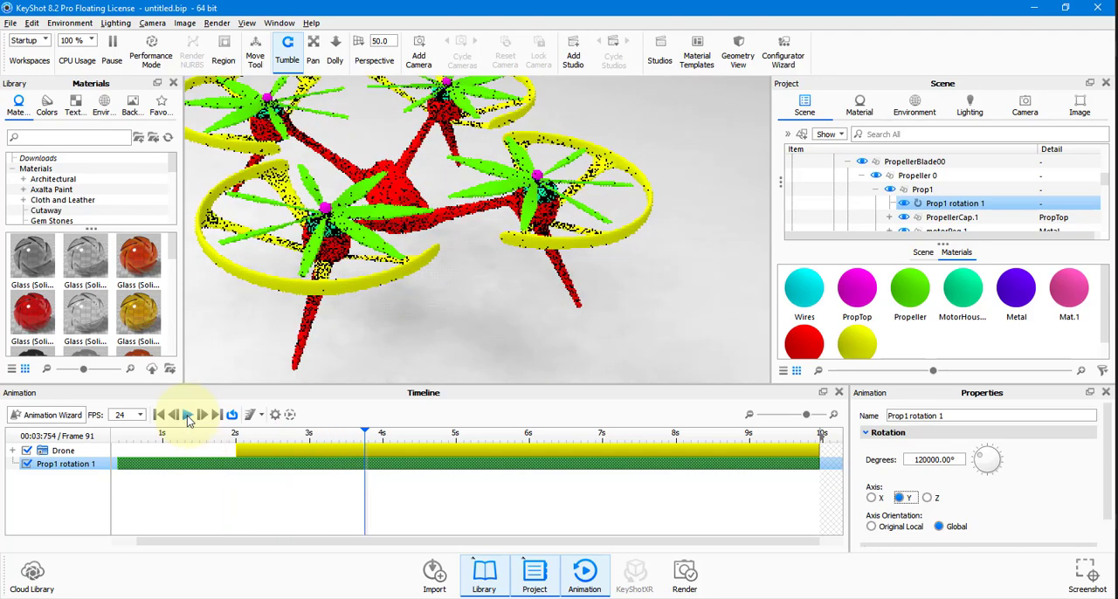
pyautogui.click(163, 416)
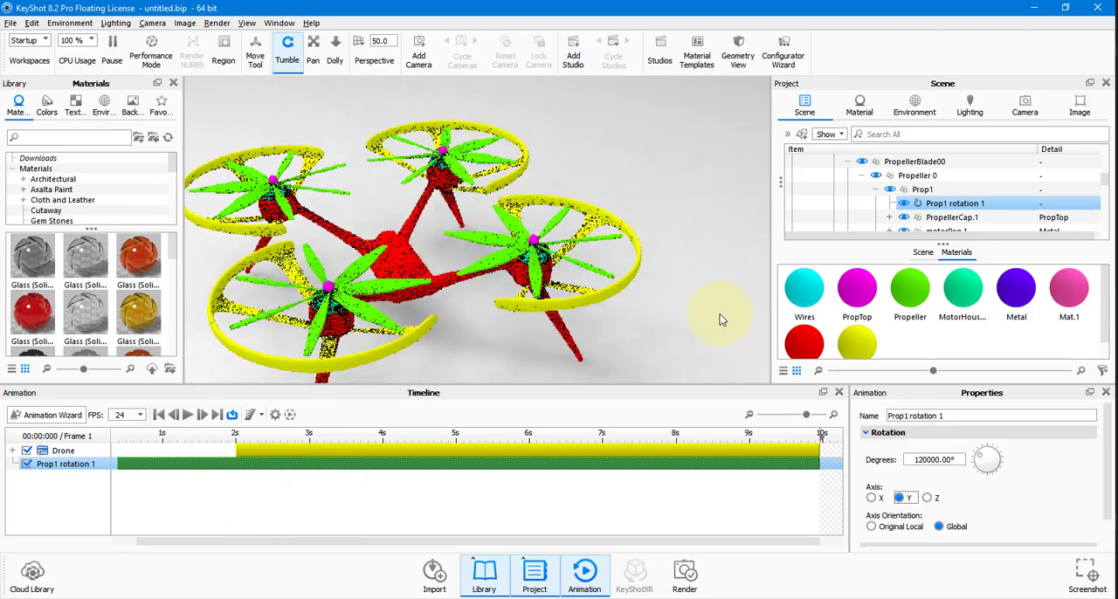
# Enable Pivot Point Object Axis in the Prop1 rotation's pivot settings, play the animation and return to the first frame.
pyautogui.scroll(-2, 982, 478)
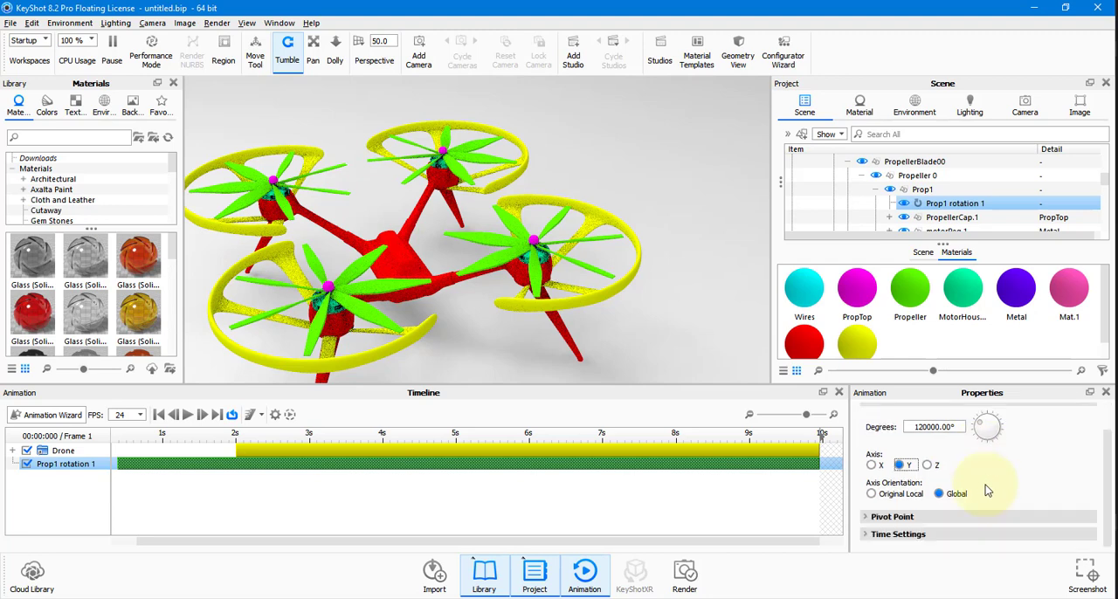
pyautogui.click(893, 517)
pyautogui.scroll(-2, 987, 498)
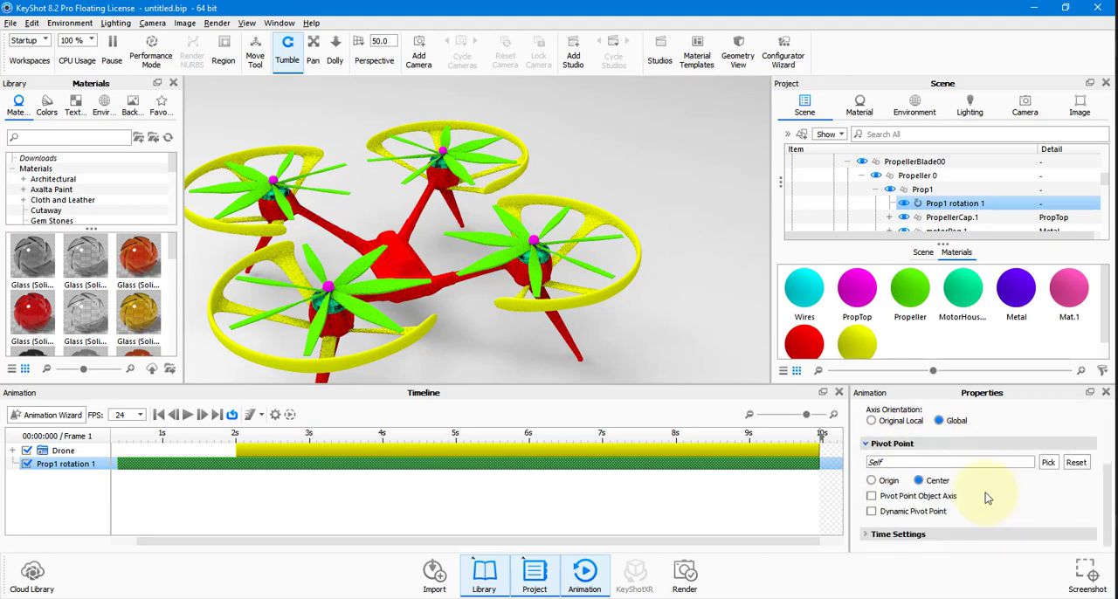
pyautogui.click(907, 500)
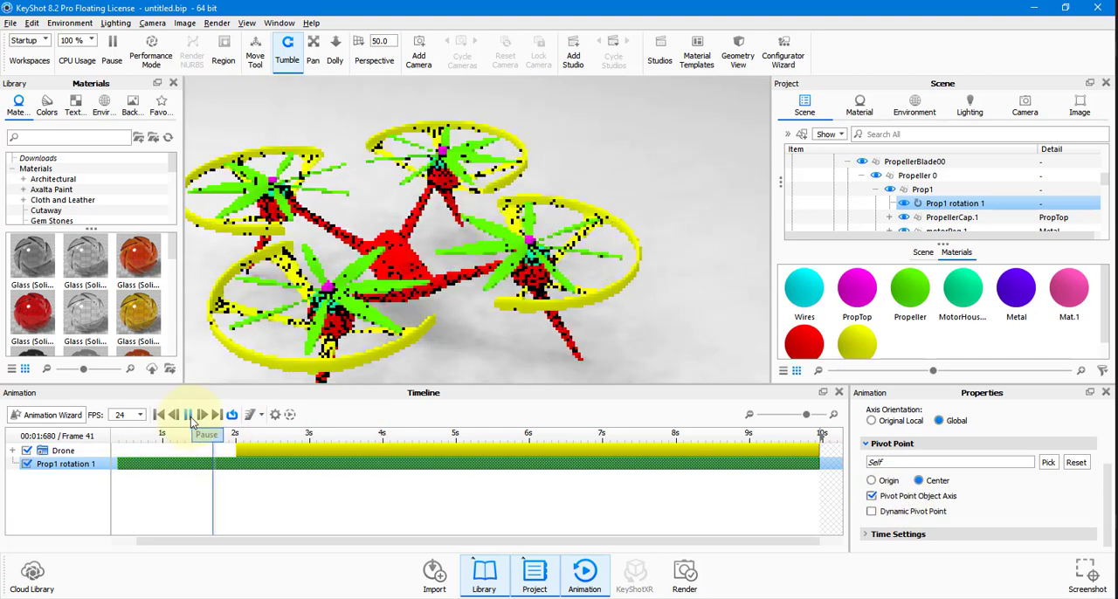
pyautogui.press('space')
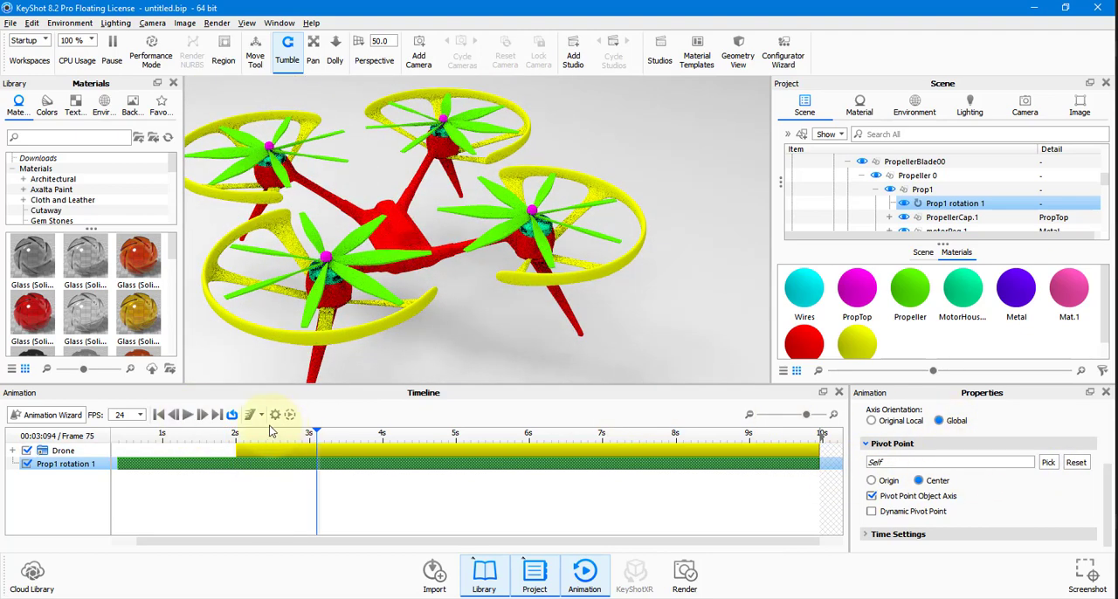
pyautogui.click(159, 414)
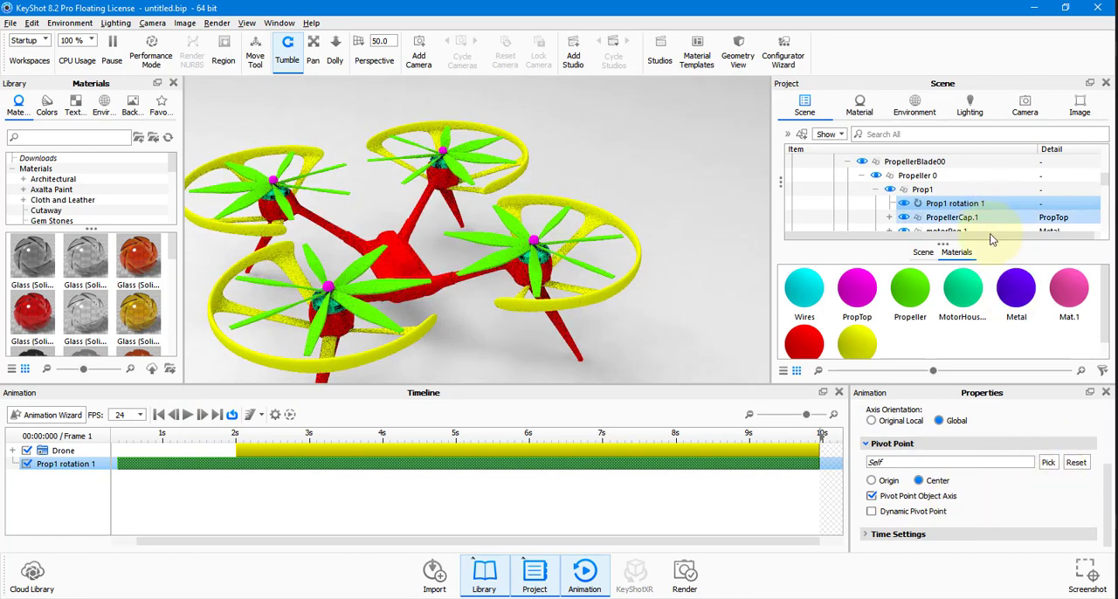
# Pick PropellerCap.1 inside Prop1 as the pivot point object of the Prop1 rotation.
pyautogui.moveTo(990, 246); pyautogui.dragTo(993, 315)
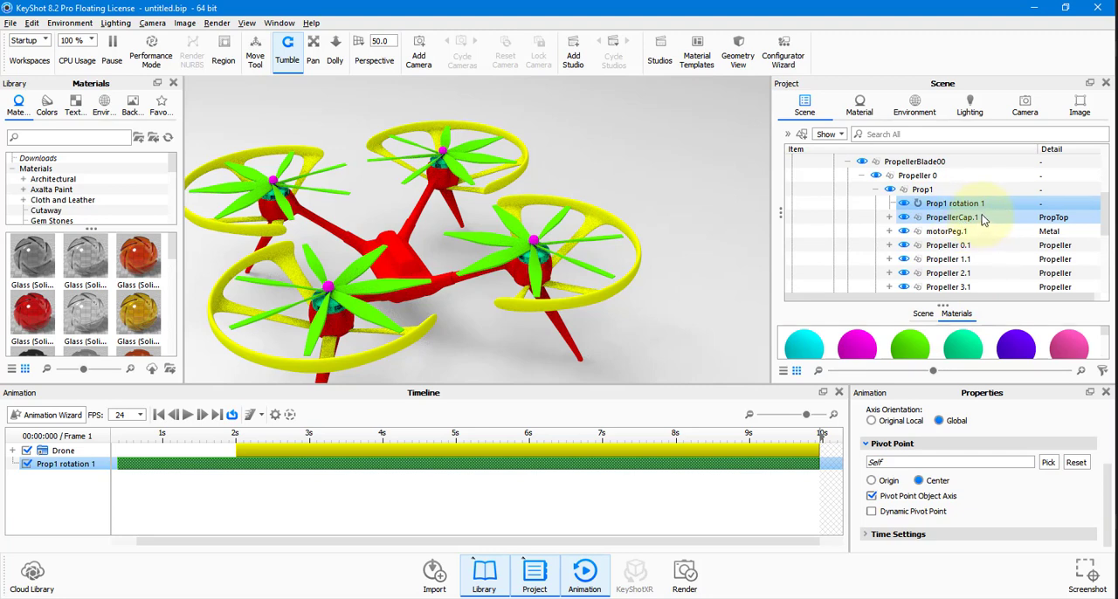
pyautogui.click(1048, 463)
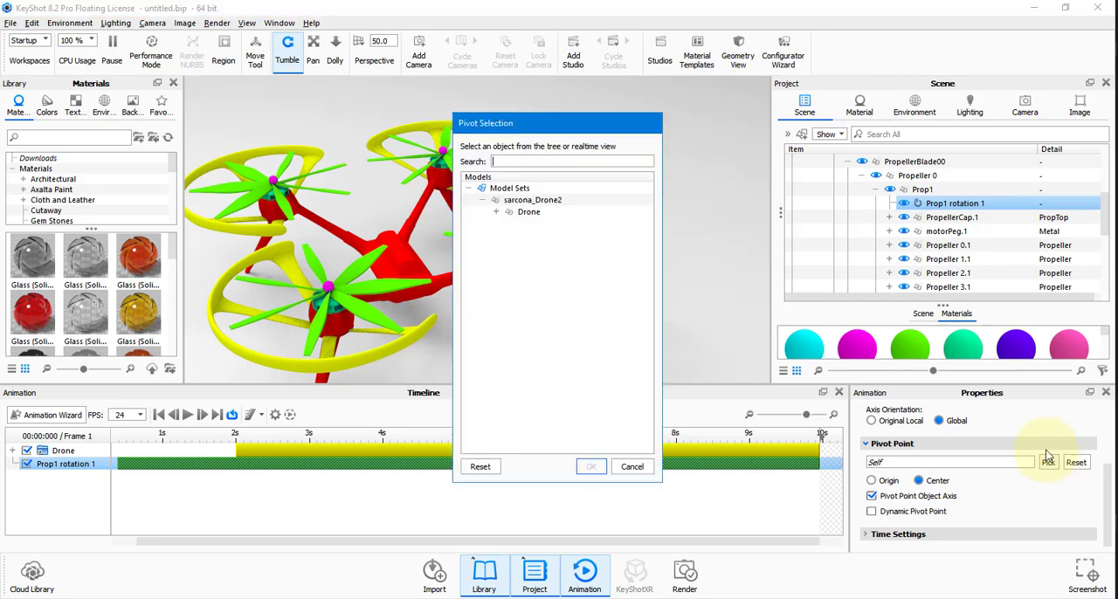
pyautogui.click(497, 213)
pyautogui.click(511, 236)
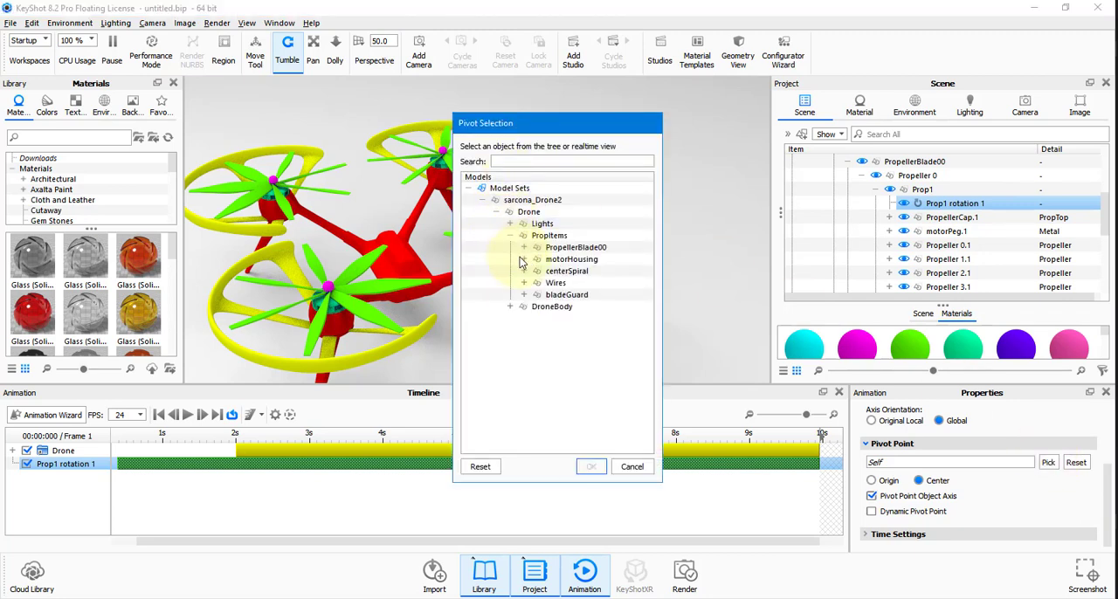
pyautogui.click(524, 247)
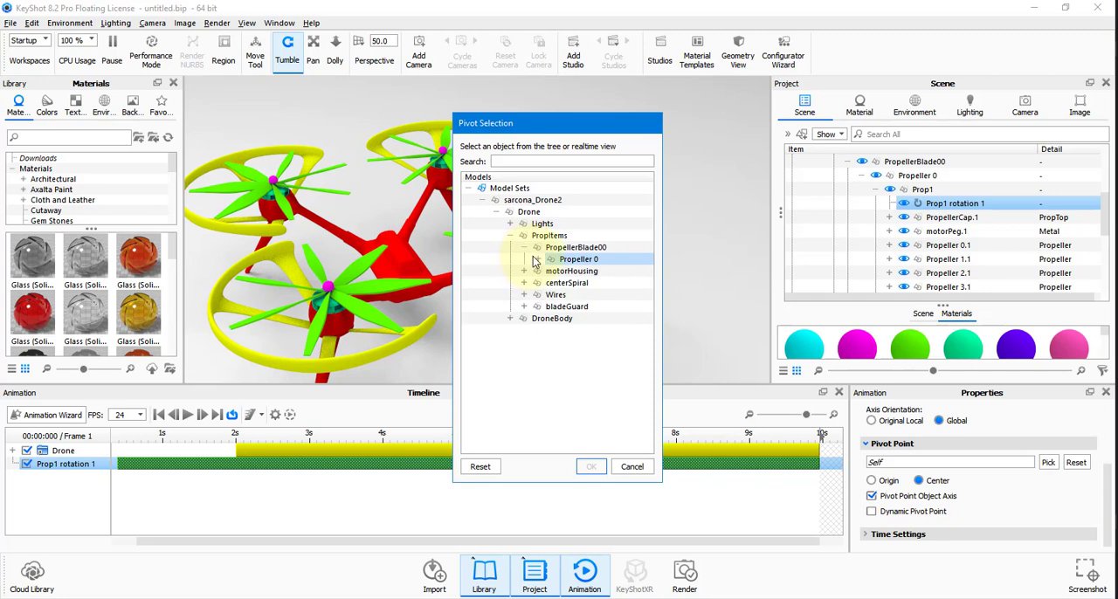
pyautogui.click(537, 259)
pyautogui.click(552, 271)
pyautogui.click(612, 283)
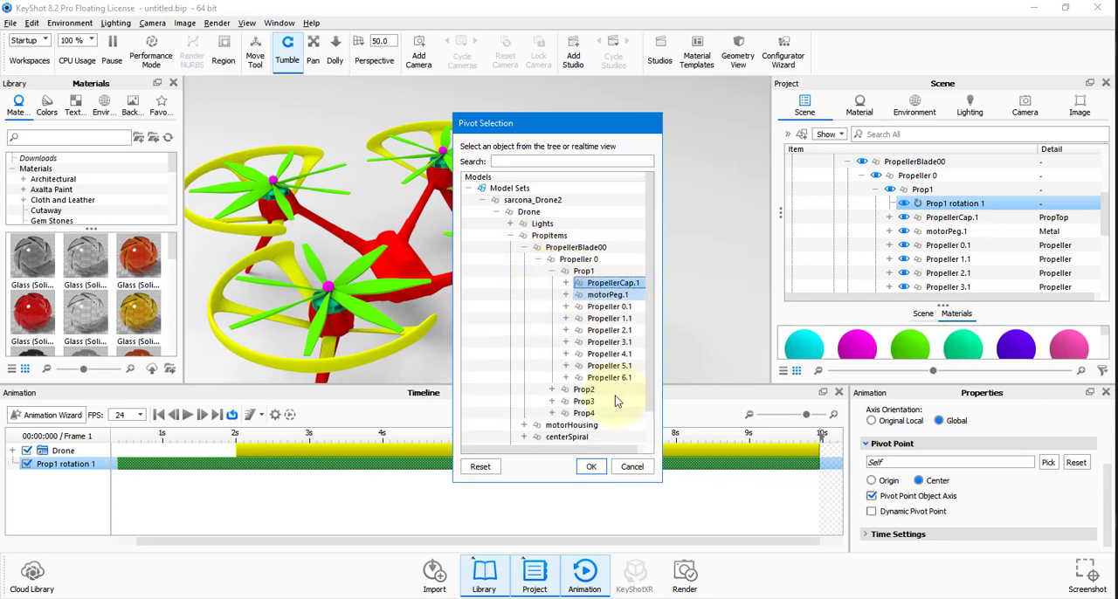
pyautogui.click(594, 467)
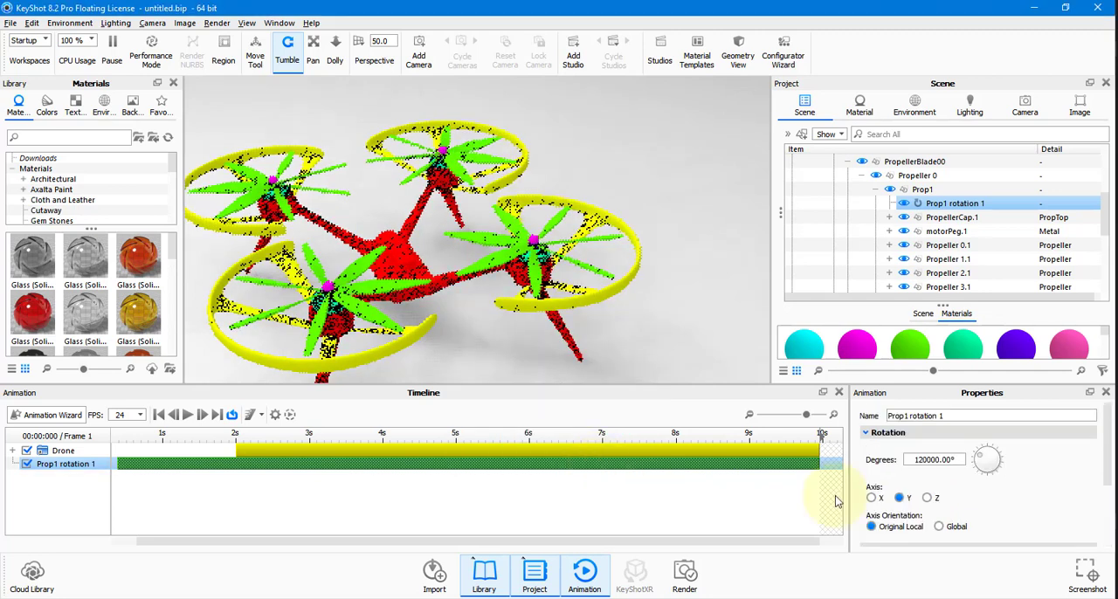
# Review the Prop1 rotation's pivot settings and play the animation to check the spin during the flight.
pyautogui.scroll(-1, 978, 501)
pyautogui.scroll(-2, 978, 501)
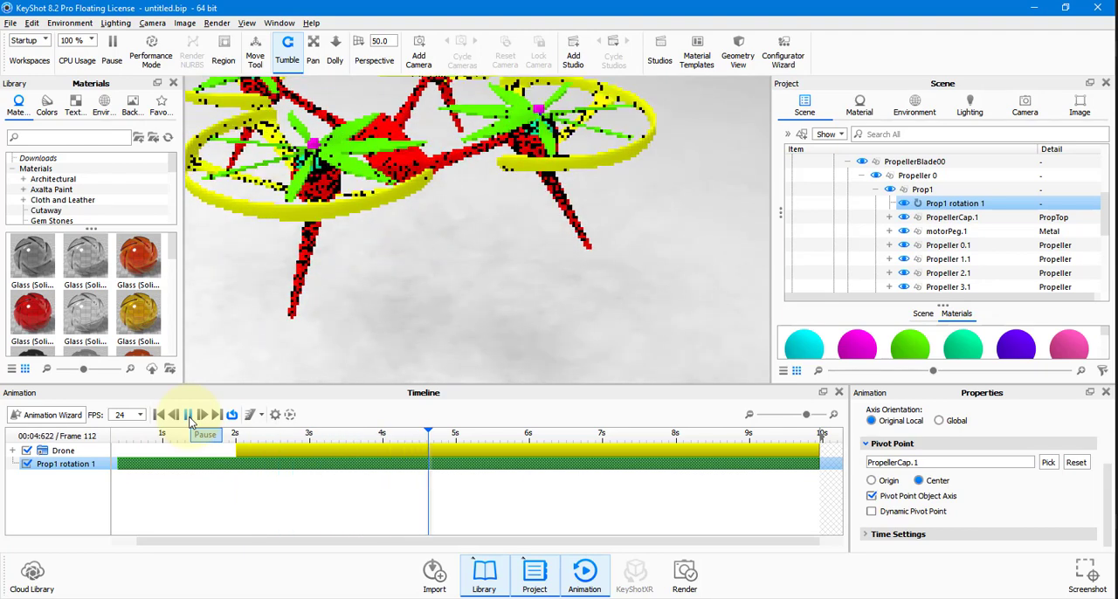
pyautogui.click(189, 415)
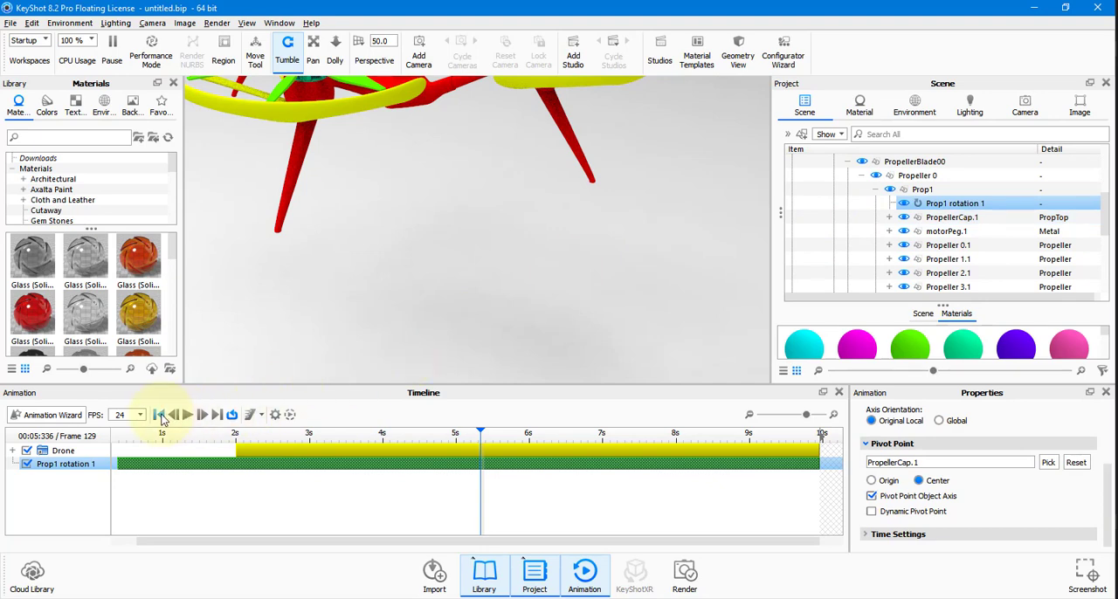
# Copy the rotation animation from Prop1 and paste it as an independent animation onto Prop2.
pyautogui.rightClick(956, 207)
pyautogui.click(977, 227)
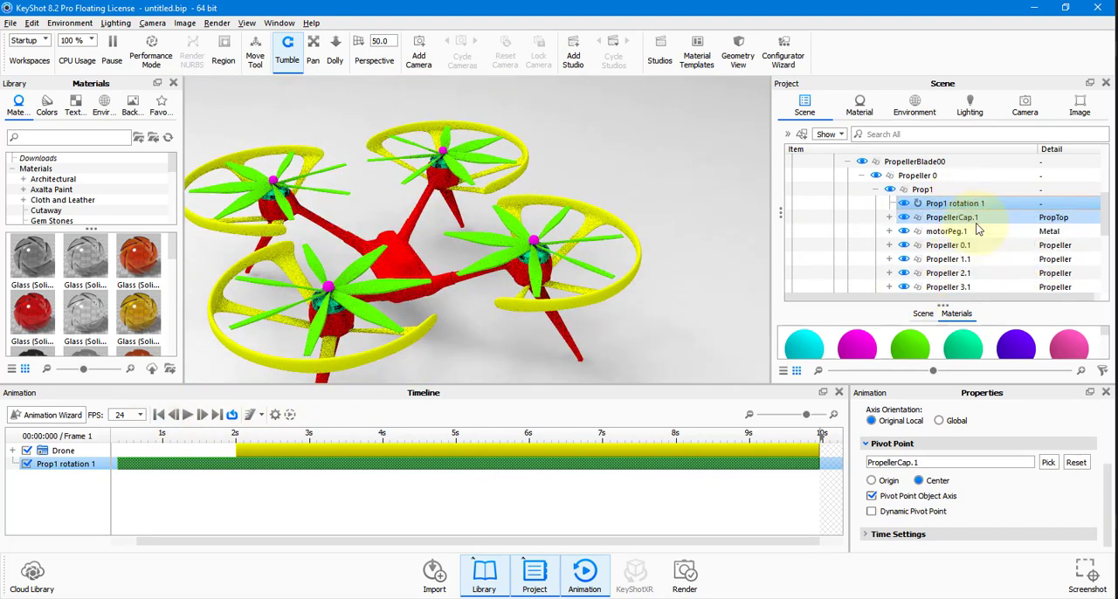
pyautogui.scroll(-5, 976, 229)
pyautogui.click(926, 246)
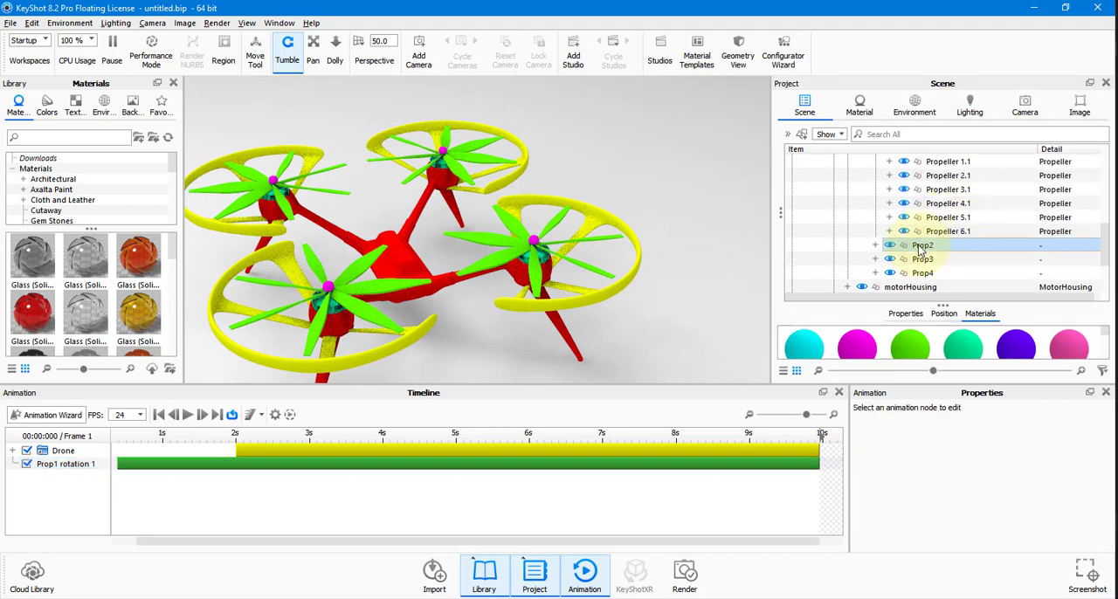
pyautogui.rightClick(924, 247)
pyautogui.moveTo(946, 23)
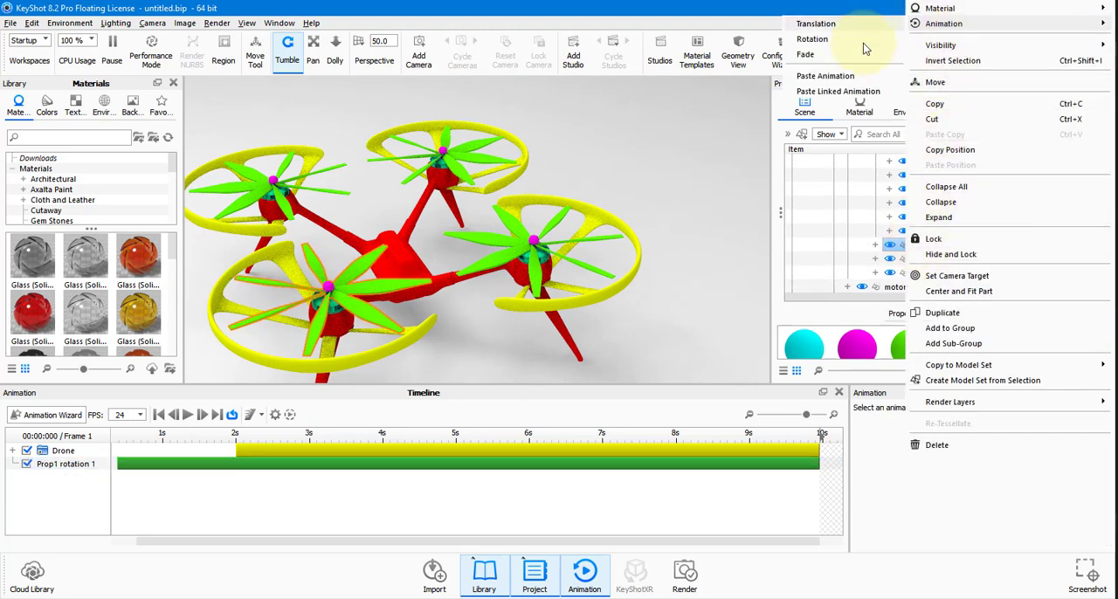
pyautogui.click(825, 76)
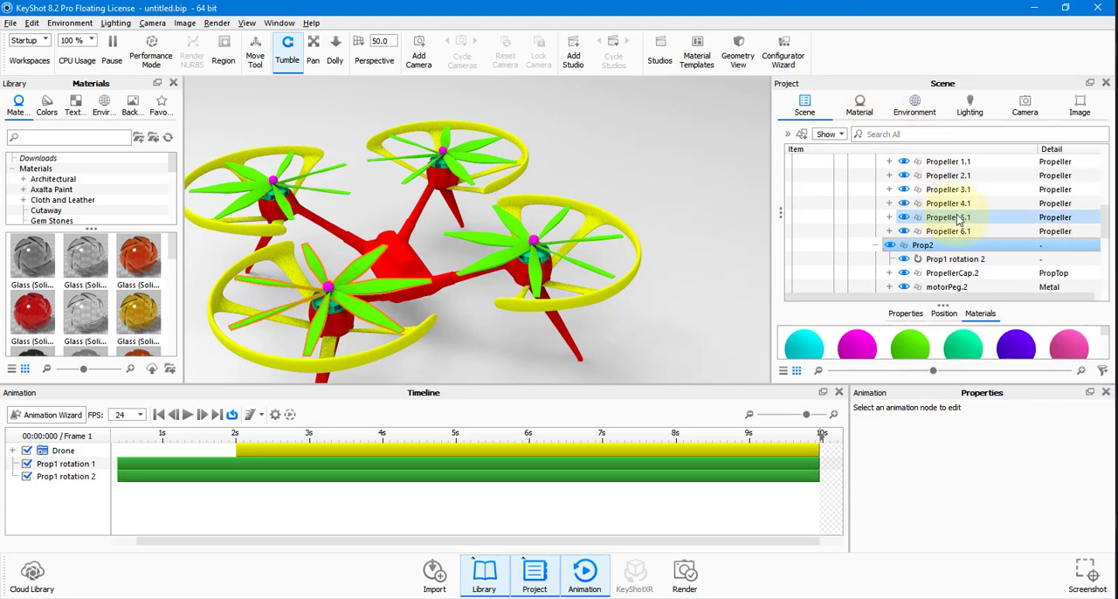
# Paste the copied rotation animation, unlinked, onto Prop3.
pyautogui.scroll(-5, 923, 219)
pyautogui.click(923, 175)
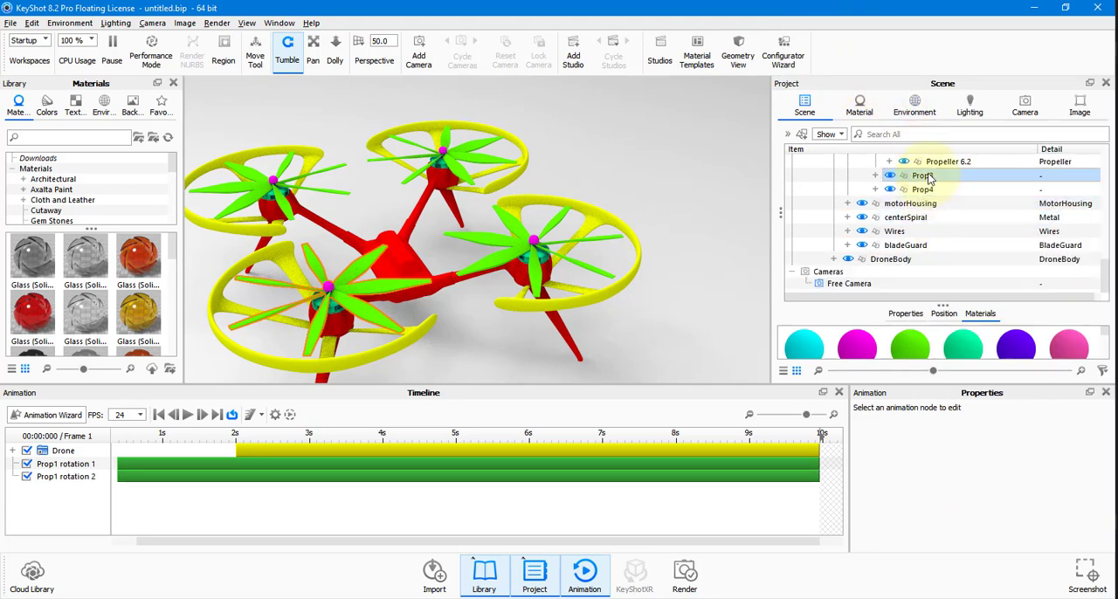
pyautogui.rightClick(909, 175)
pyautogui.moveTo(943, 197)
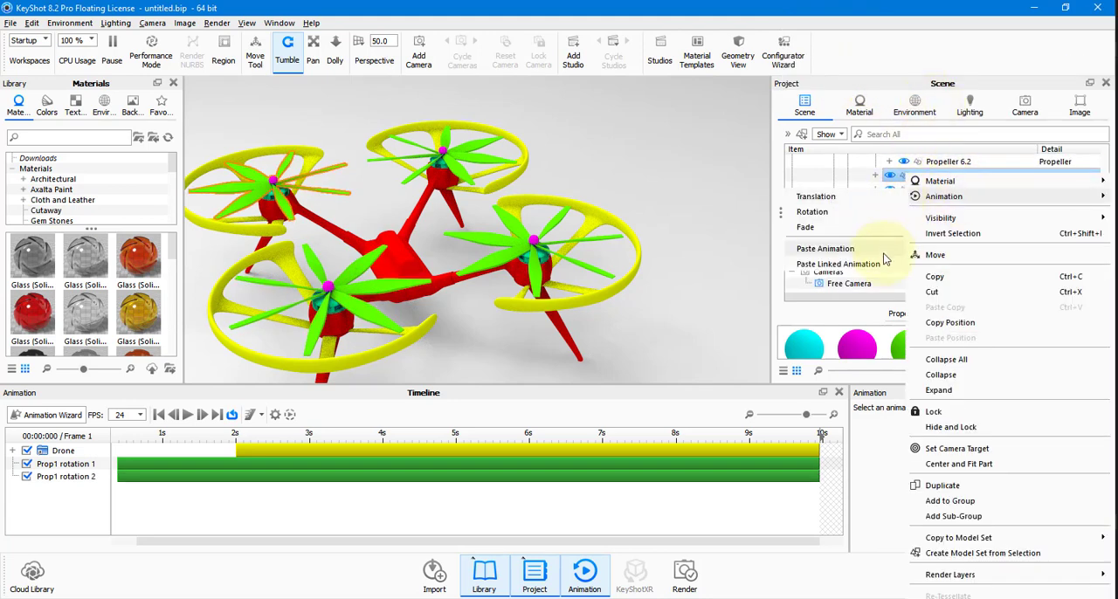
pyautogui.click(886, 248)
# Paste the copied rotation animation, unlinked, onto Prop4, play the result and return to the first frame.
pyautogui.scroll(-2, 921, 200)
pyautogui.click(922, 189)
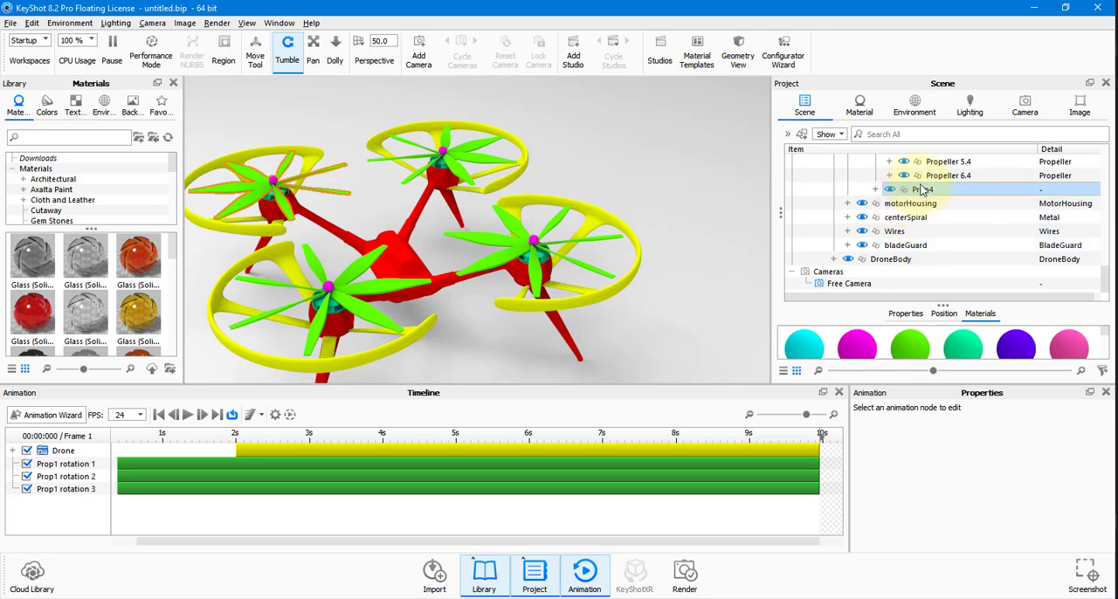
pyautogui.rightClick(921, 190)
pyautogui.moveTo(941, 24)
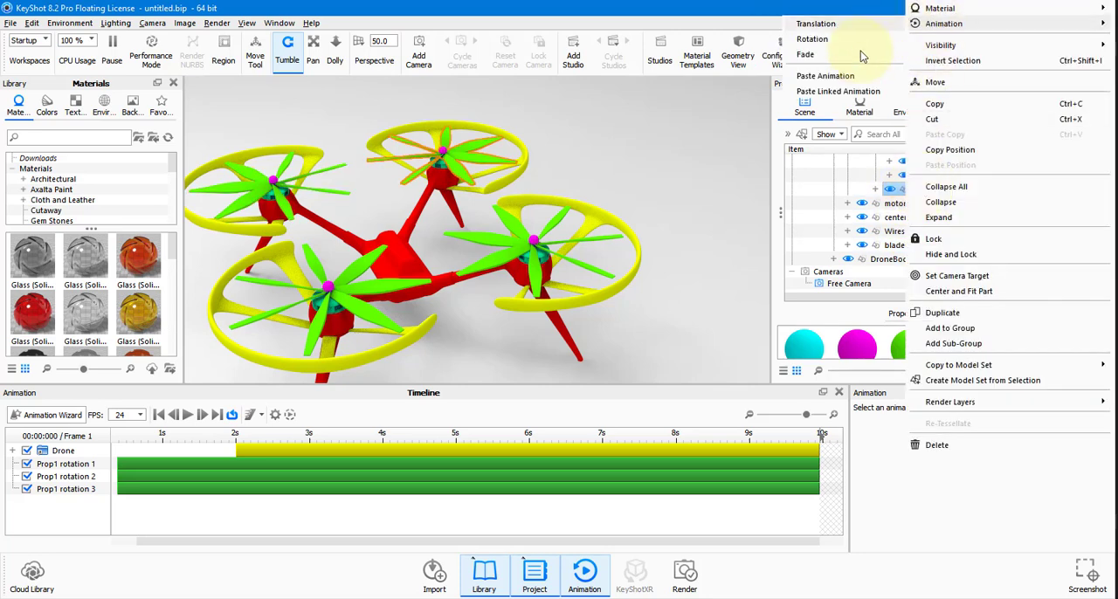
pyautogui.click(825, 76)
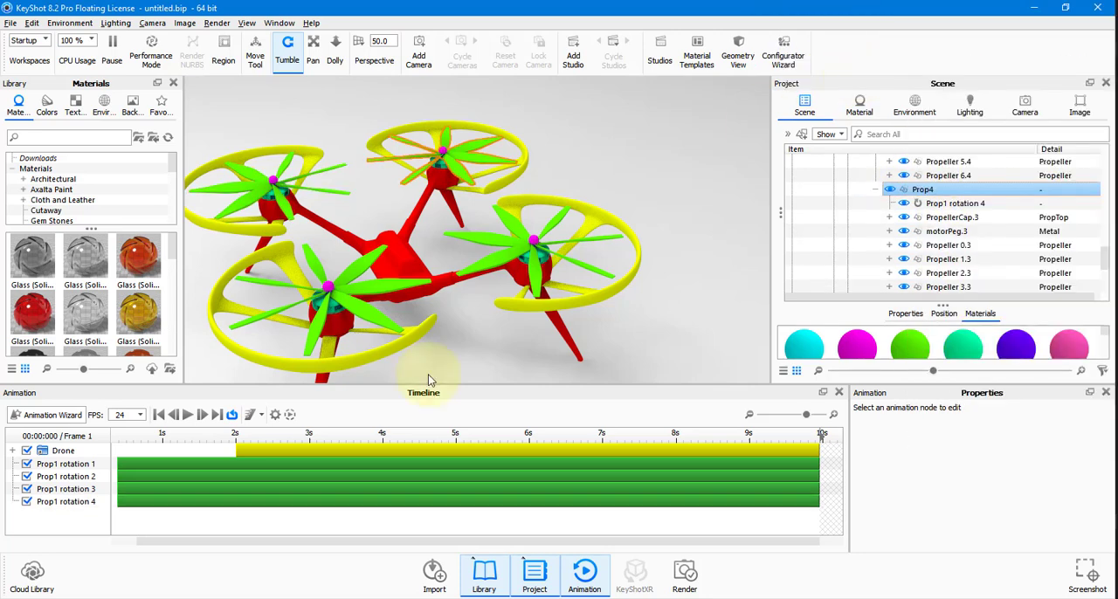
pyautogui.click(188, 416)
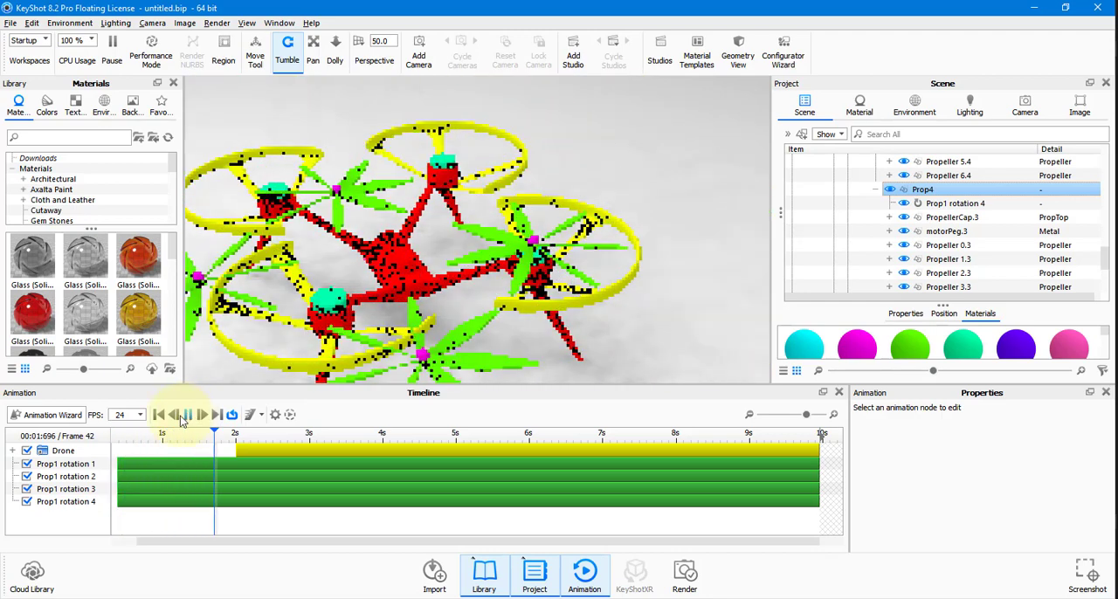
pyautogui.click(158, 416)
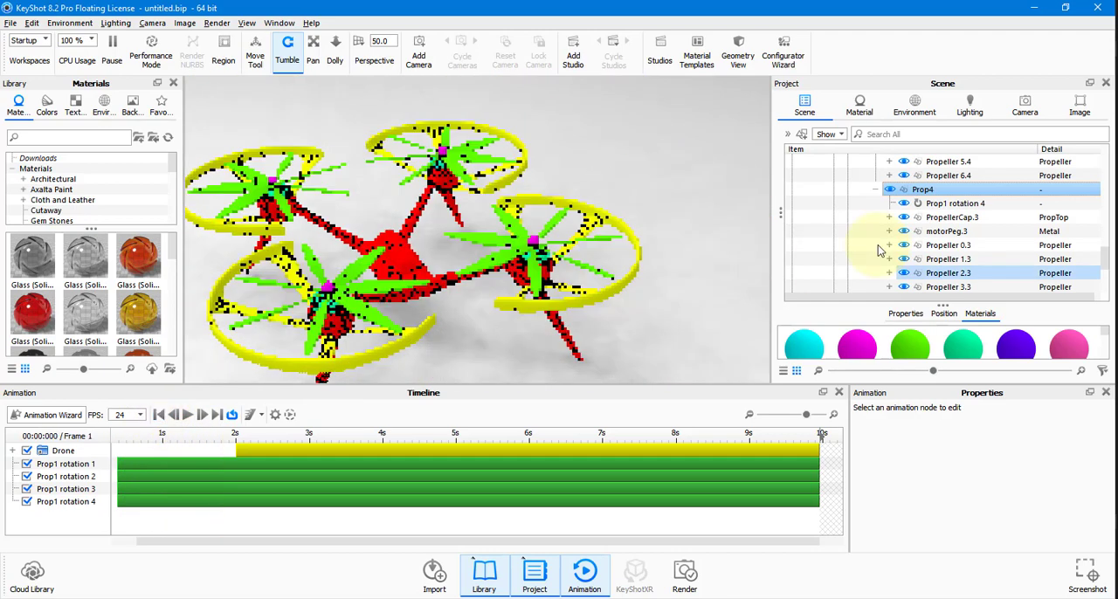
# Change the pivot point object of the rotation on Prop4 to PropellerCap.3.
pyautogui.click(976, 207)
pyautogui.scroll(-5, 923, 499)
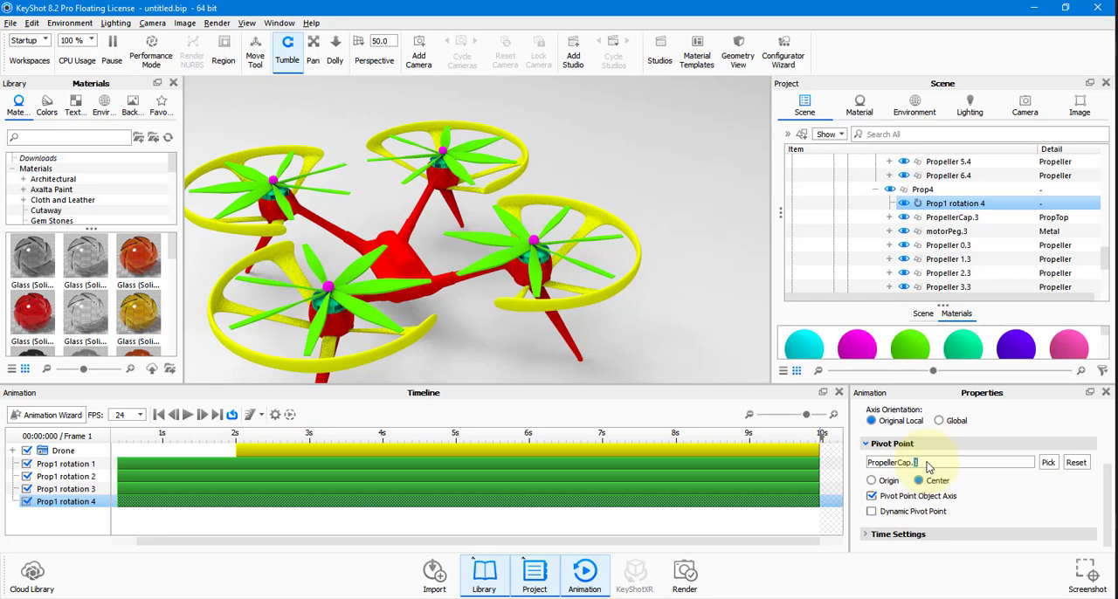
pyautogui.click(1048, 463)
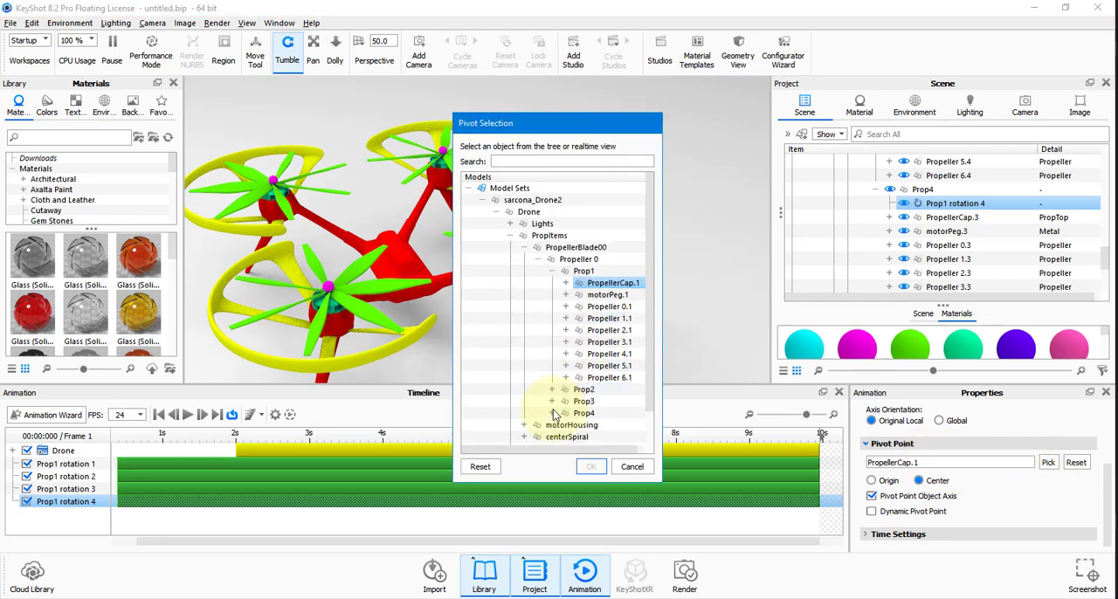
pyautogui.click(552, 413)
pyautogui.click(601, 437)
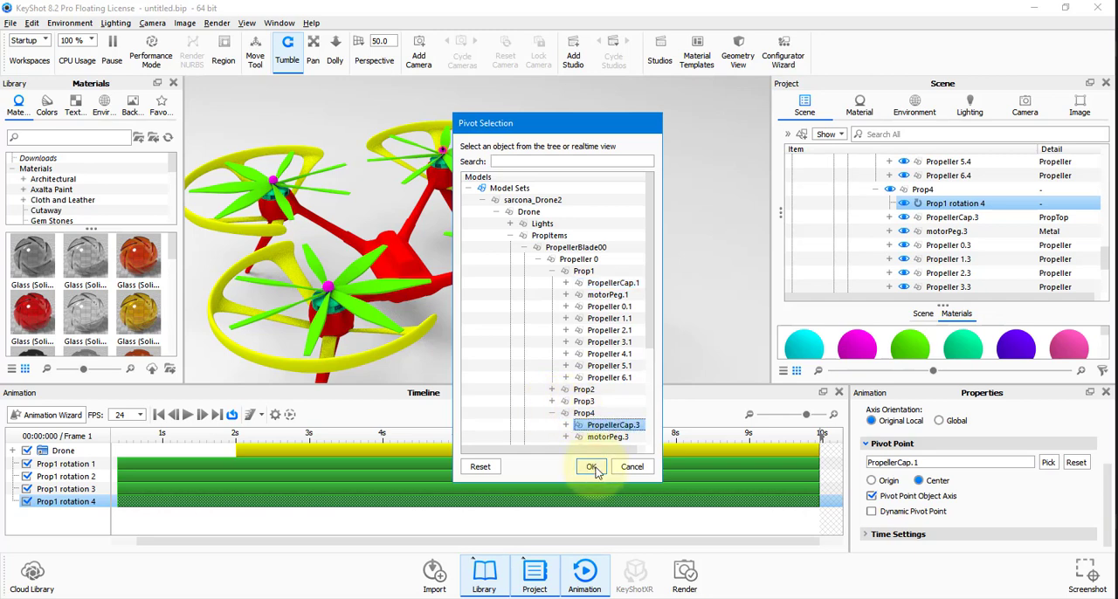
pyautogui.click(592, 466)
# Change the pivot point object of the rotation on Prop3 to PropellerCap.4.
pyautogui.scroll(5, 933, 262)
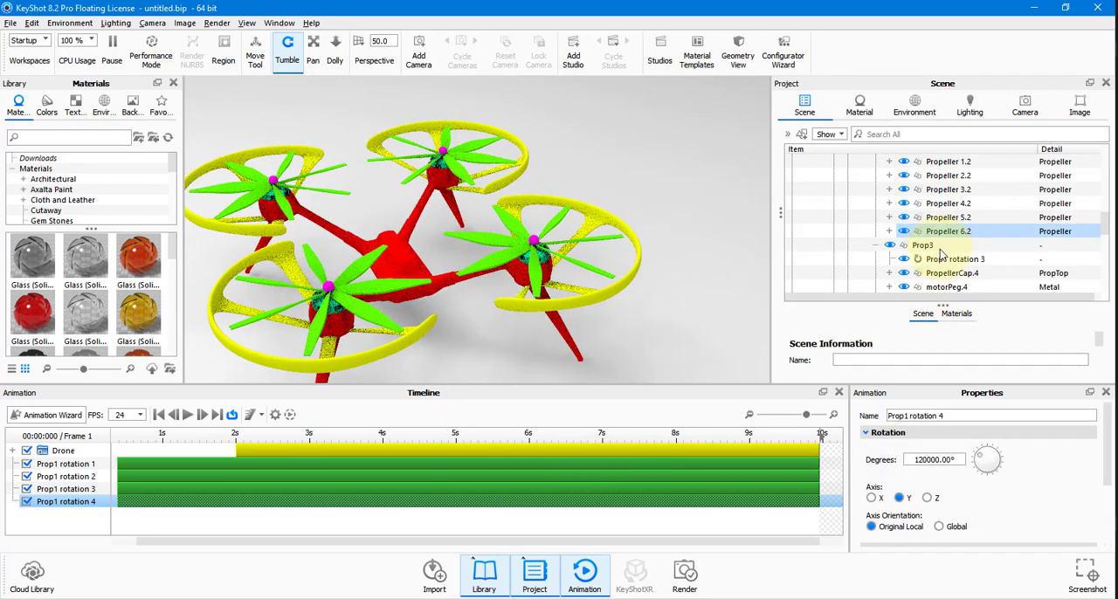
pyautogui.click(952, 258)
pyautogui.click(949, 314)
pyautogui.moveTo(977, 470); pyautogui.dragTo(976, 470)
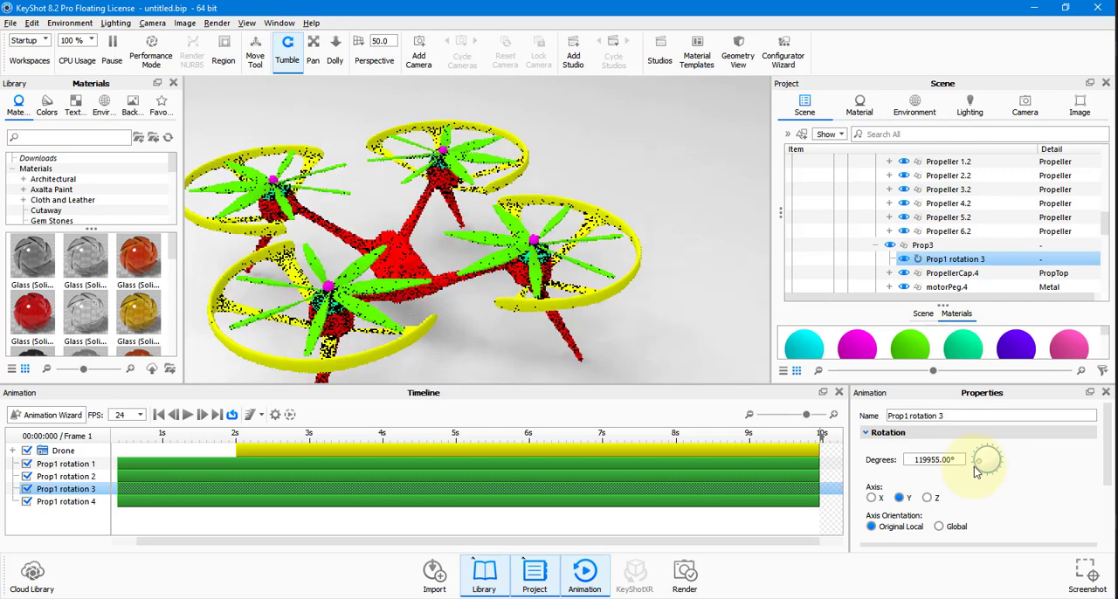
pyautogui.scroll(-2, 1007, 474)
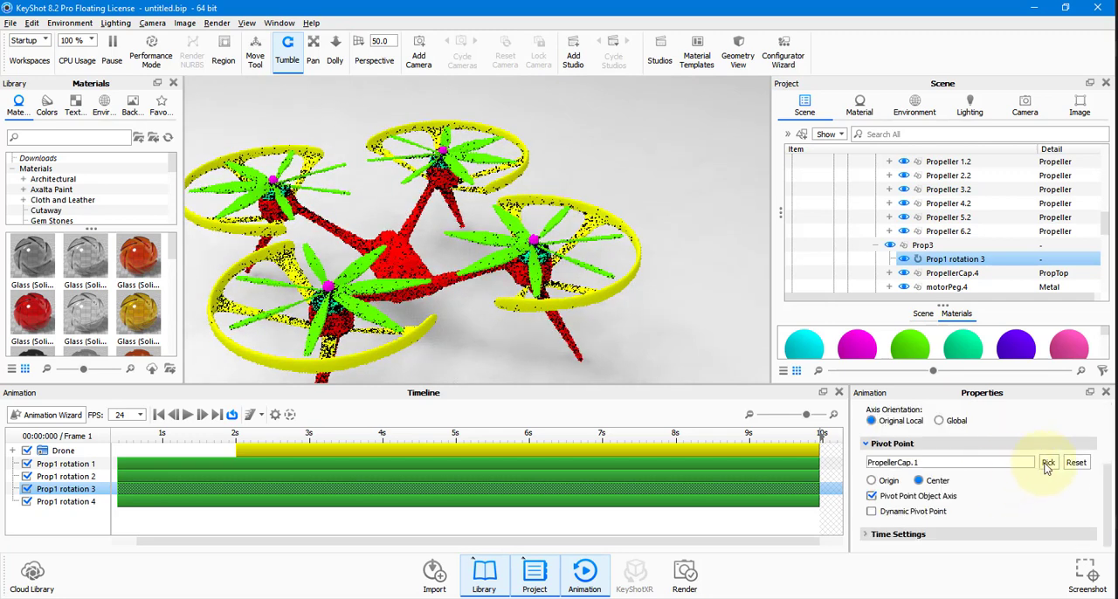
pyautogui.click(1047, 463)
pyautogui.scroll(-1, 550, 350)
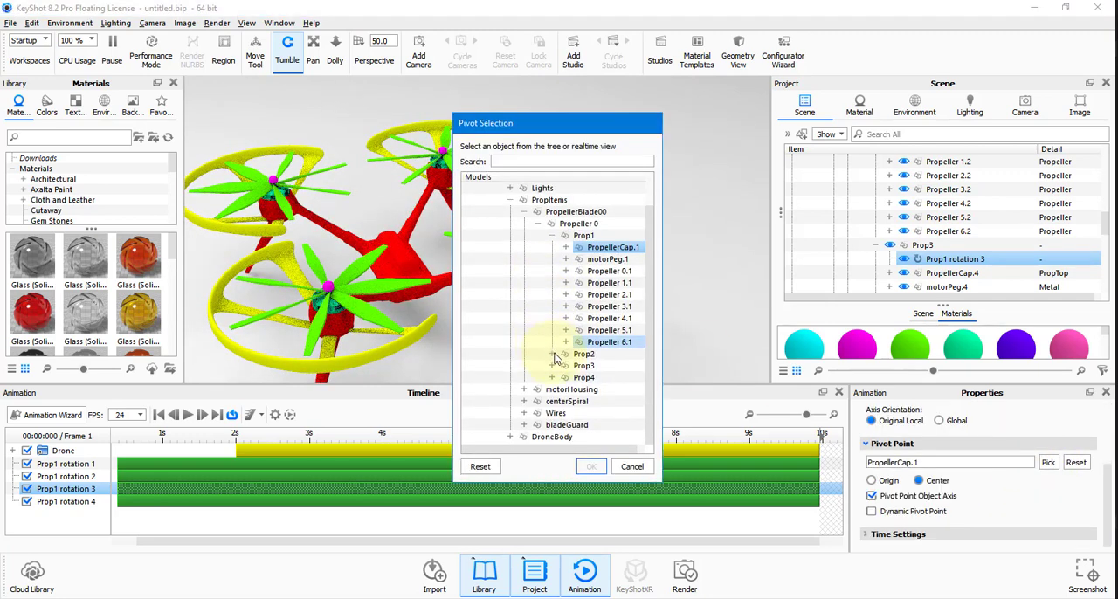
pyautogui.click(551, 366)
pyautogui.click(611, 378)
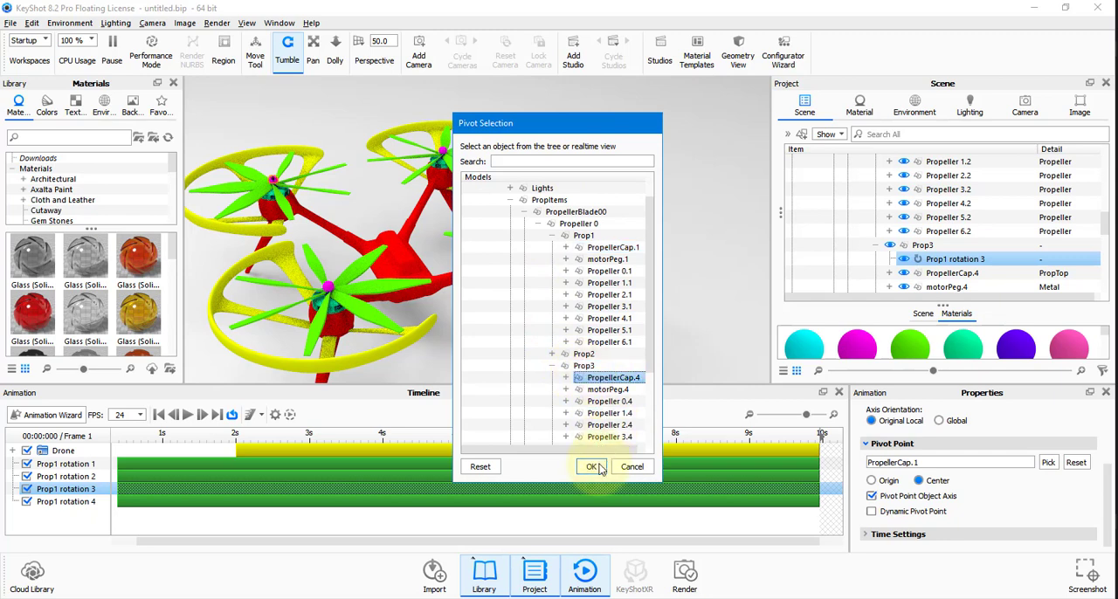
pyautogui.click(591, 467)
# Change the pivot point object of the rotation on Prop2 to PropellerCap.2.
pyautogui.scroll(4, 836, 236)
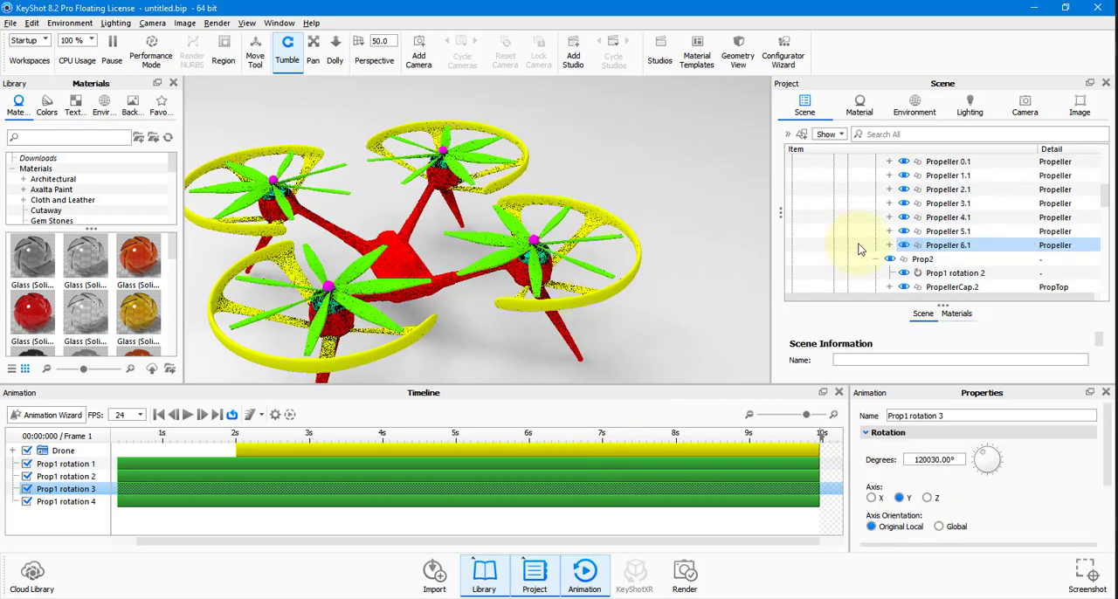
pyautogui.scroll(-1, 861, 247)
pyautogui.click(953, 232)
pyautogui.scroll(-3, 973, 476)
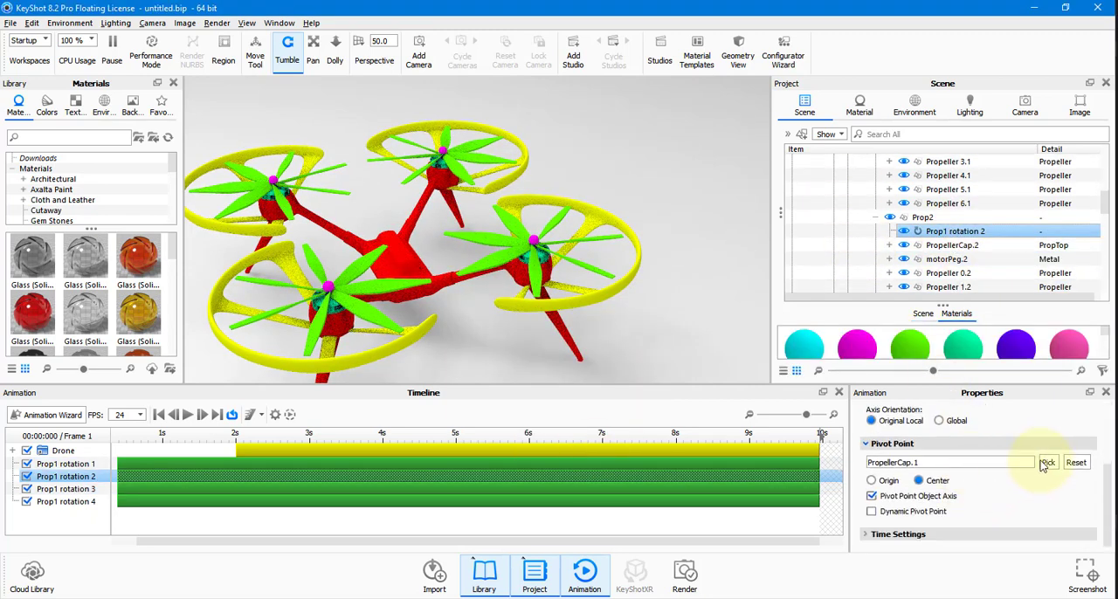
pyautogui.click(551, 390)
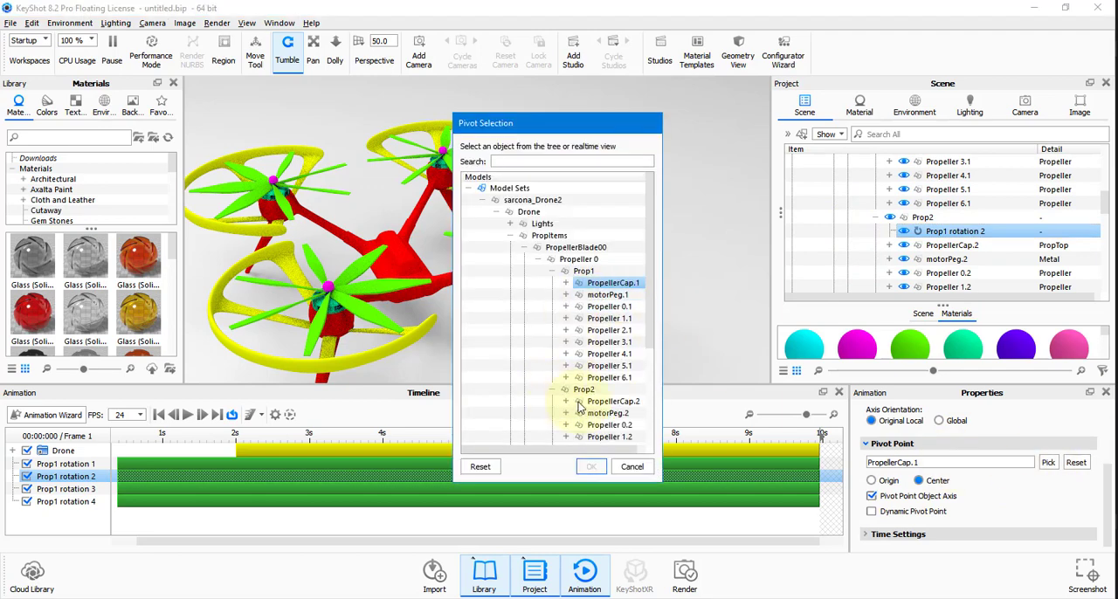
pyautogui.click(613, 400)
pyautogui.click(593, 466)
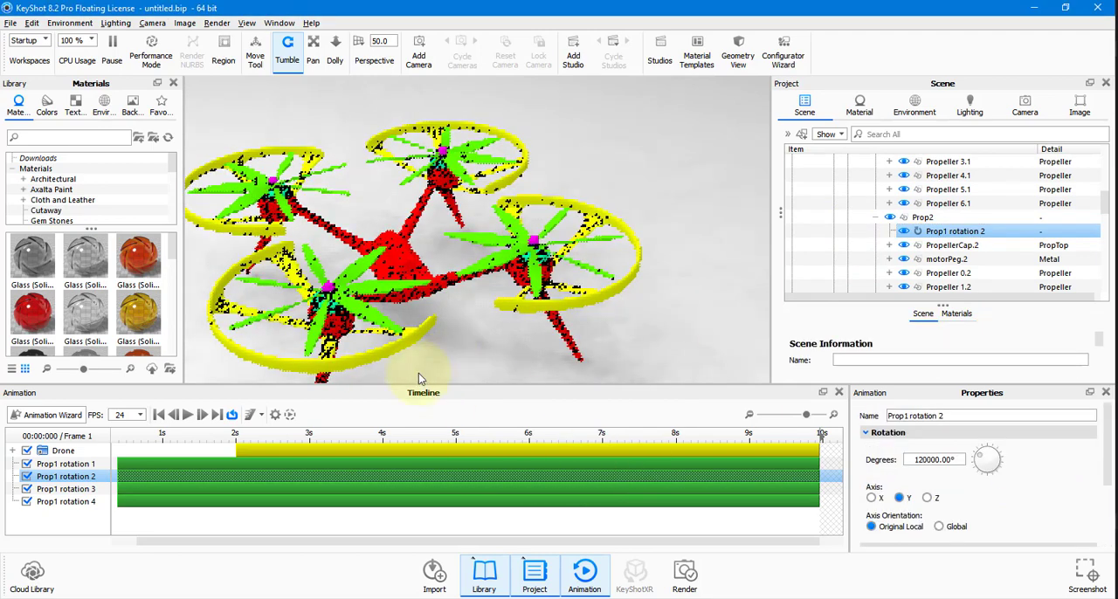
# Play the animation to check all four propellers, return to the first frame and view the whole drone.
pyautogui.click(186, 416)
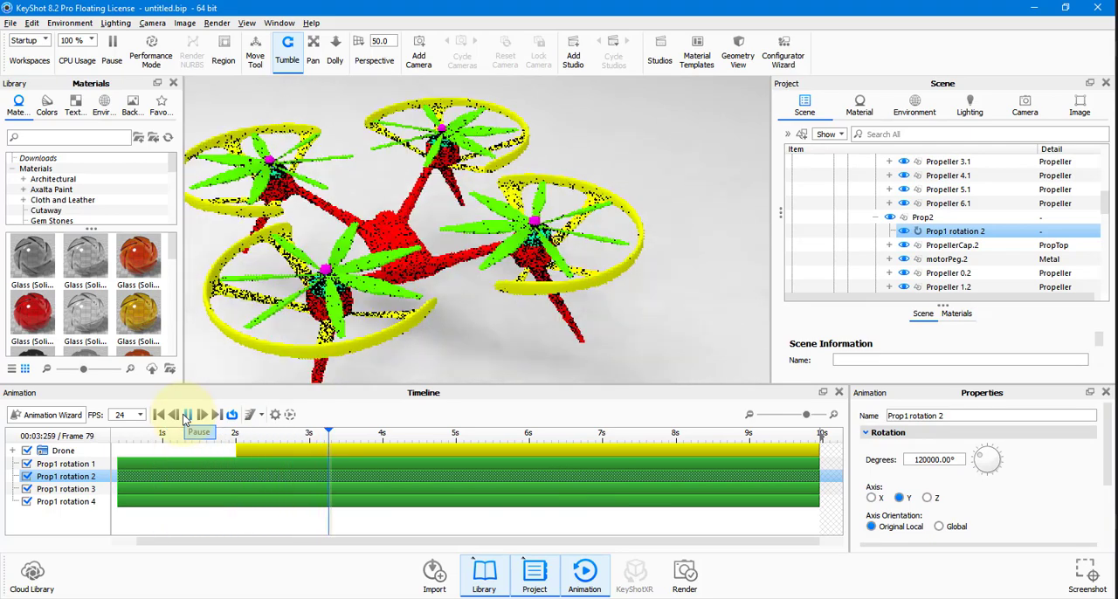
pyautogui.click(186, 416)
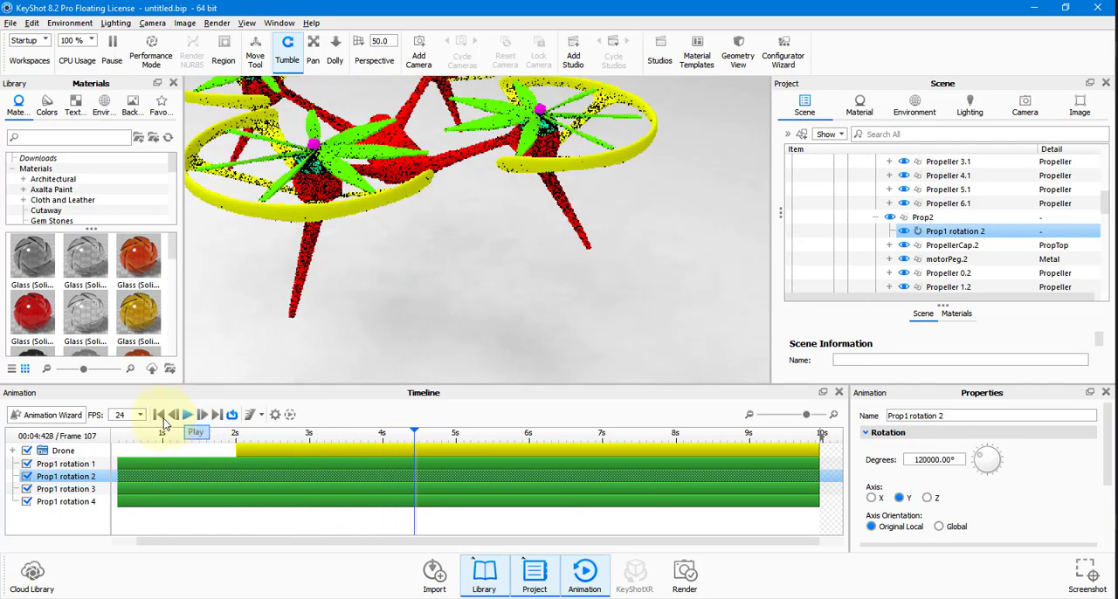
pyautogui.click(159, 416)
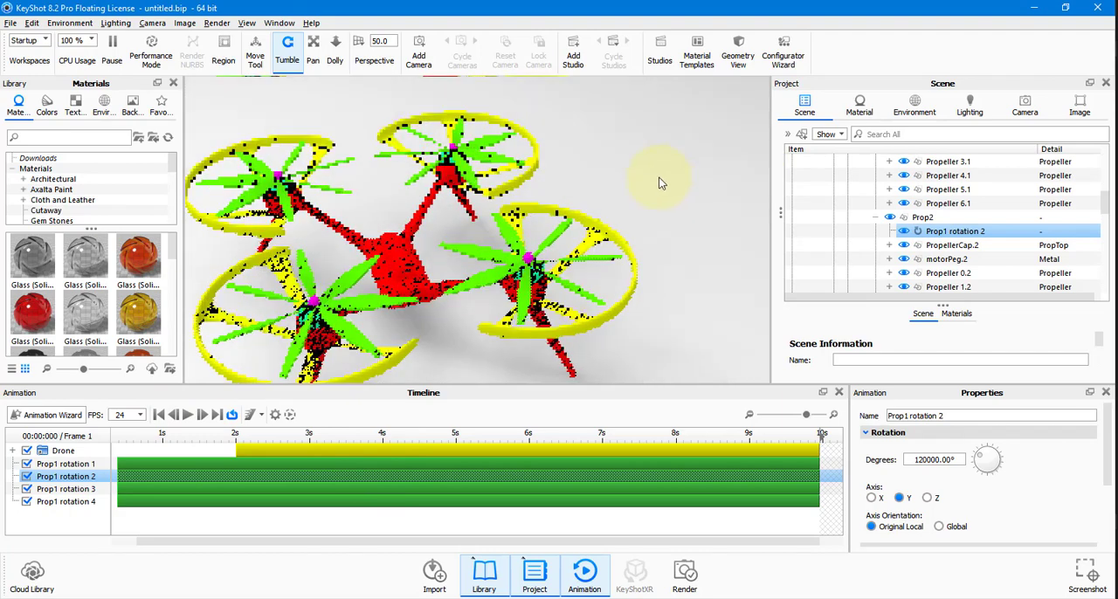
pyautogui.moveTo(709, 157); pyautogui.dragTo(697, 165)
pyautogui.scroll(1, 697, 165)
pyautogui.scroll(-4, 697, 165)
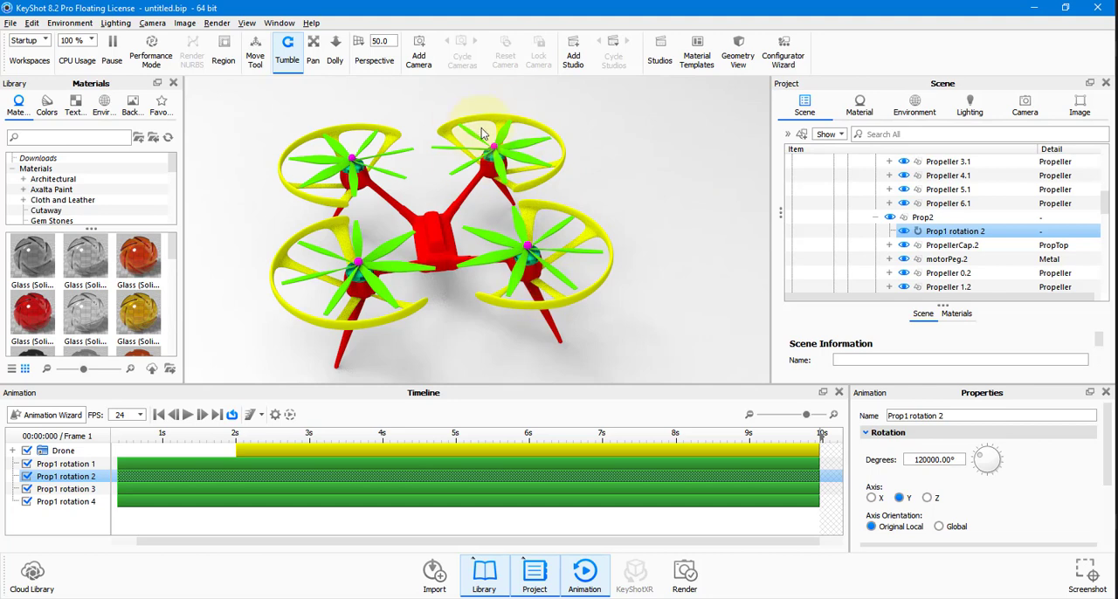
# Reverse the spin of Prop1 by setting the degrees of Prop1 rotation 1 to -120000.
pyautogui.click(141, 434)
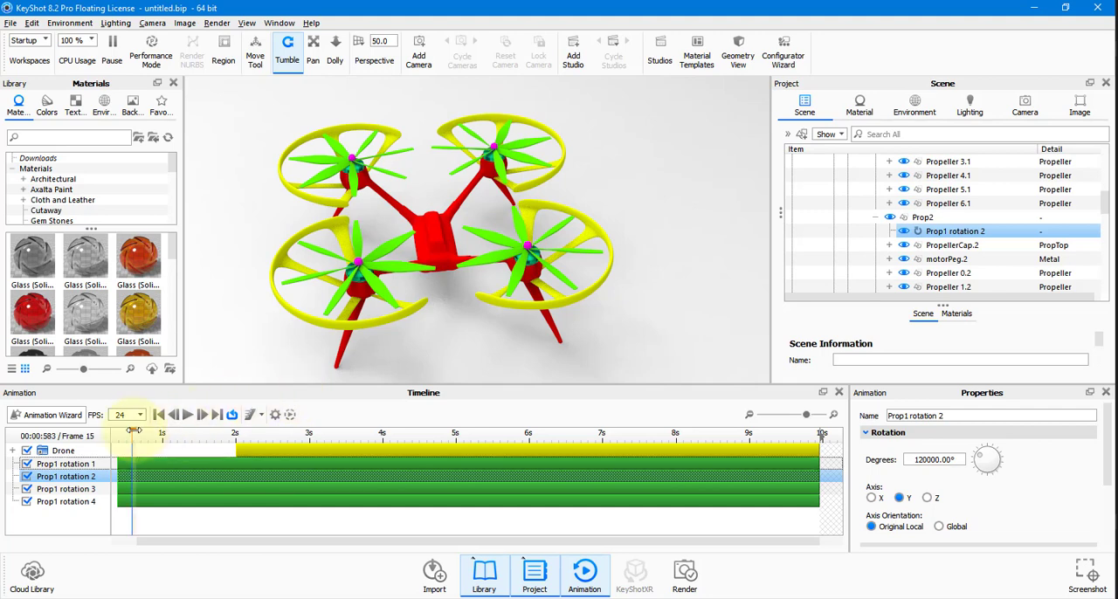
pyautogui.moveTo(142, 432); pyautogui.dragTo(145, 431)
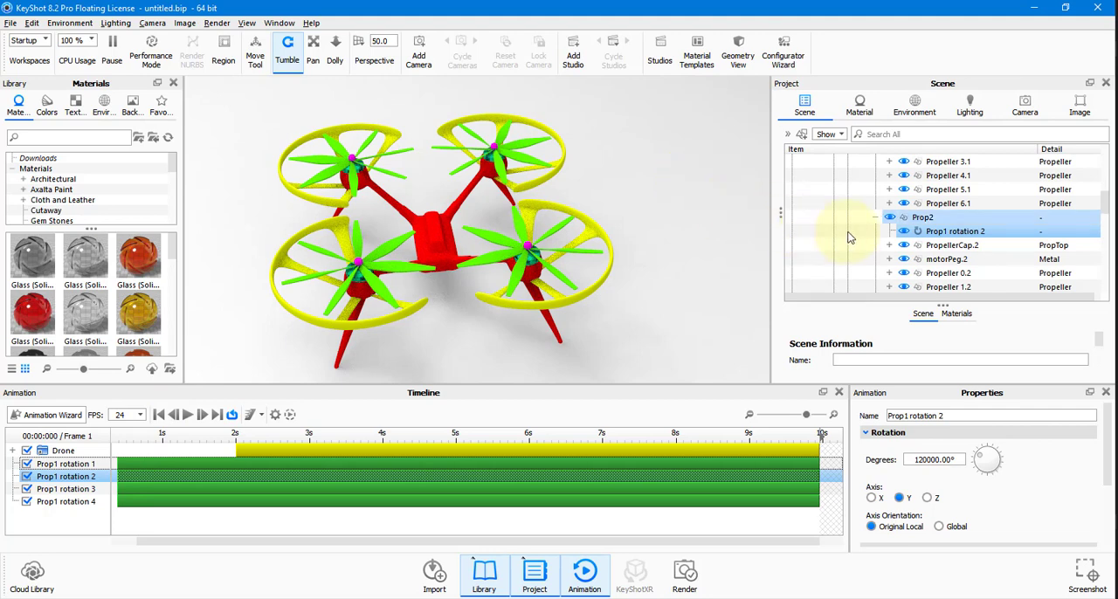
pyautogui.scroll(3, 845, 234)
pyautogui.click(943, 204)
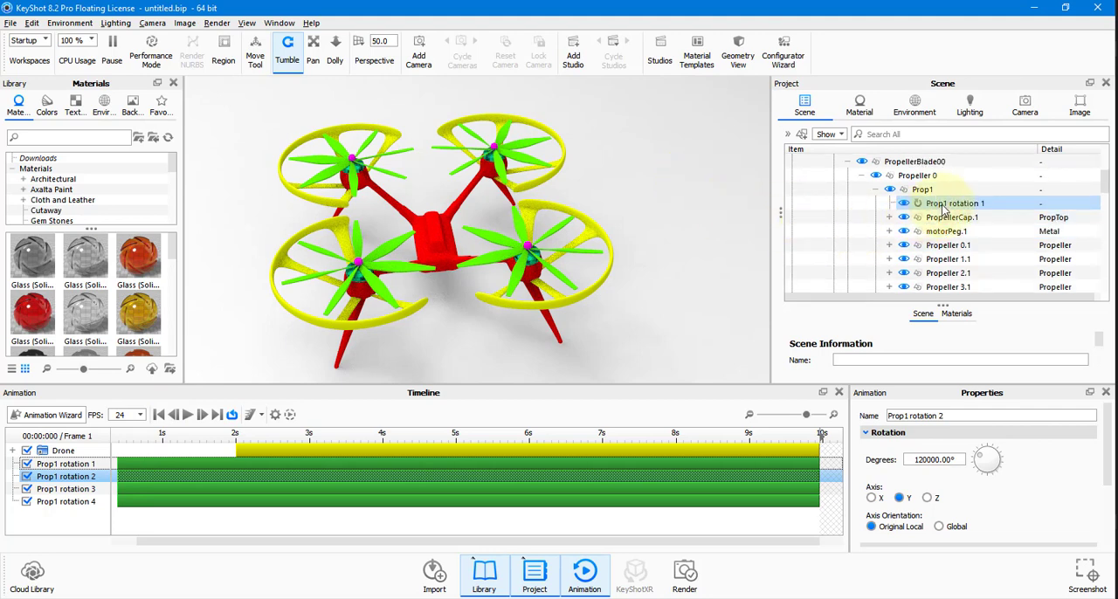
pyautogui.click(909, 460)
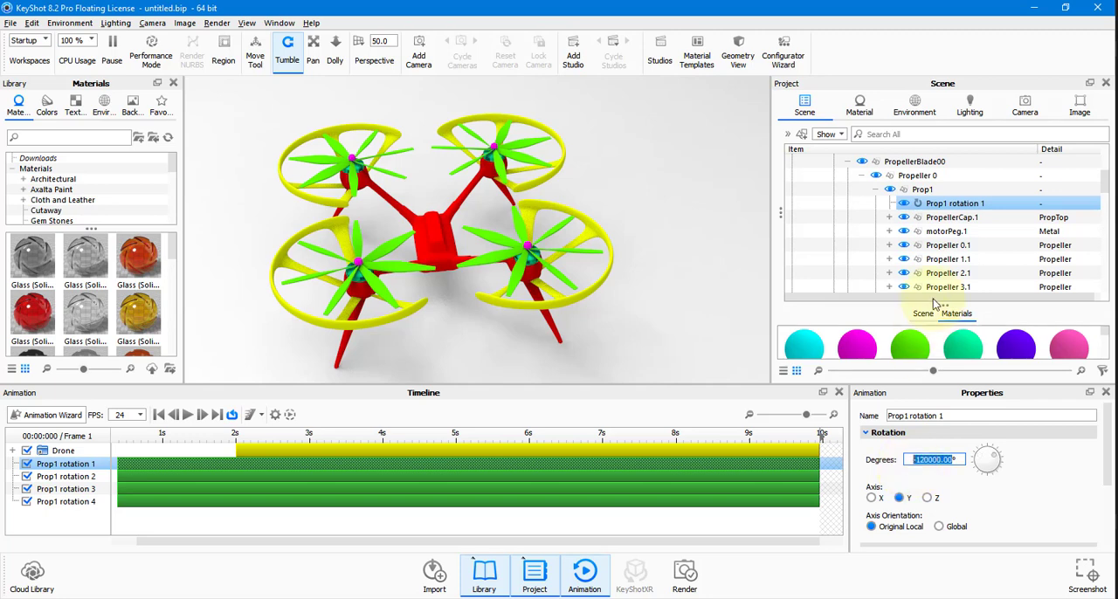
# Reverse the spin of Prop3 by setting the degrees of Prop1 rotation 3 to -120030.
pyautogui.scroll(-6, 930, 248)
pyautogui.click(938, 259)
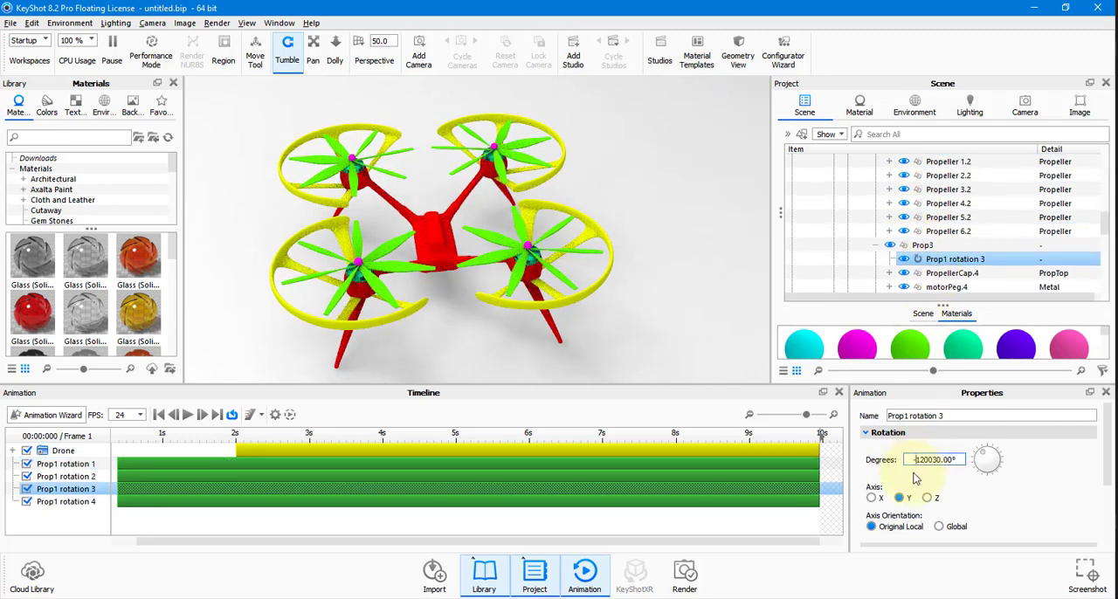
pyautogui.press('Return')
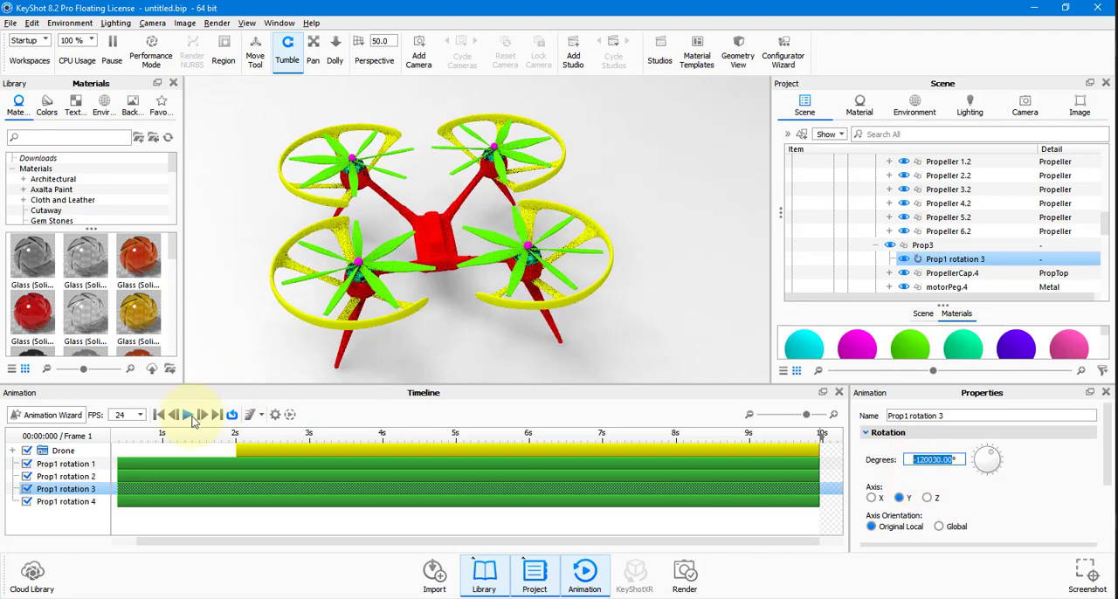
# Play the animation to check the spin directions of the propellers, and return to the first frame.
pyautogui.click(191, 418)
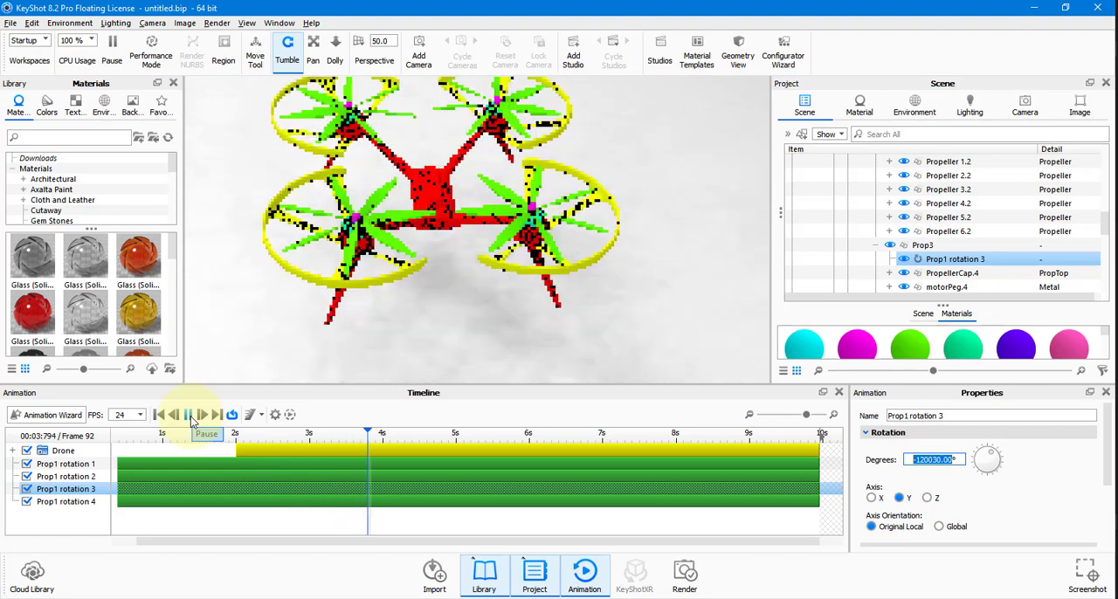
pyautogui.click(191, 420)
pyautogui.click(160, 417)
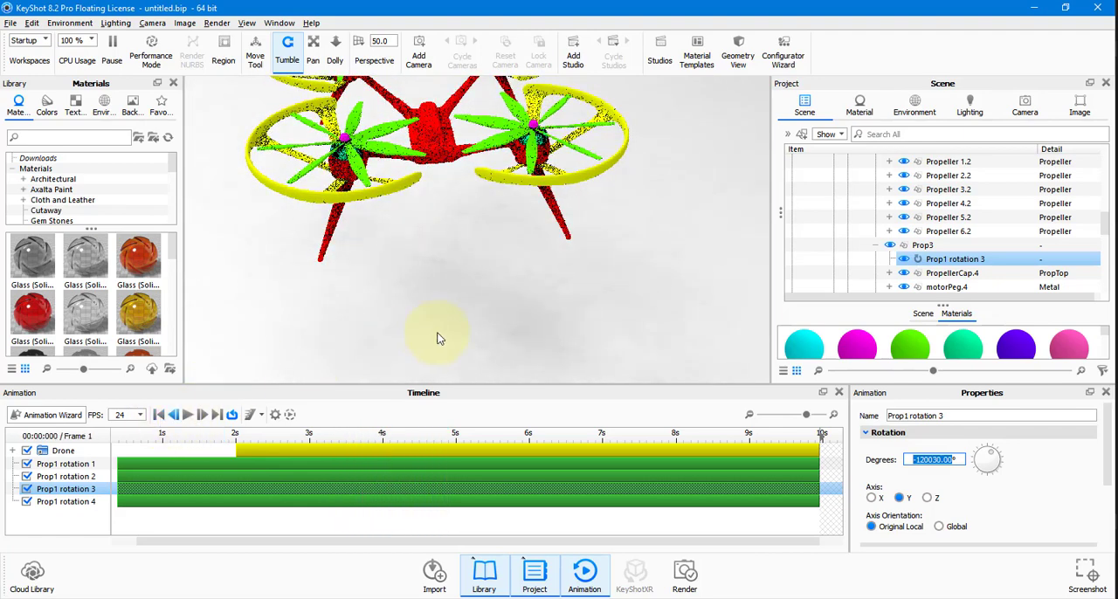
# Set the motion ease of Prop1 rotation 1 to Ease In in its time settings.
pyautogui.click(188, 463)
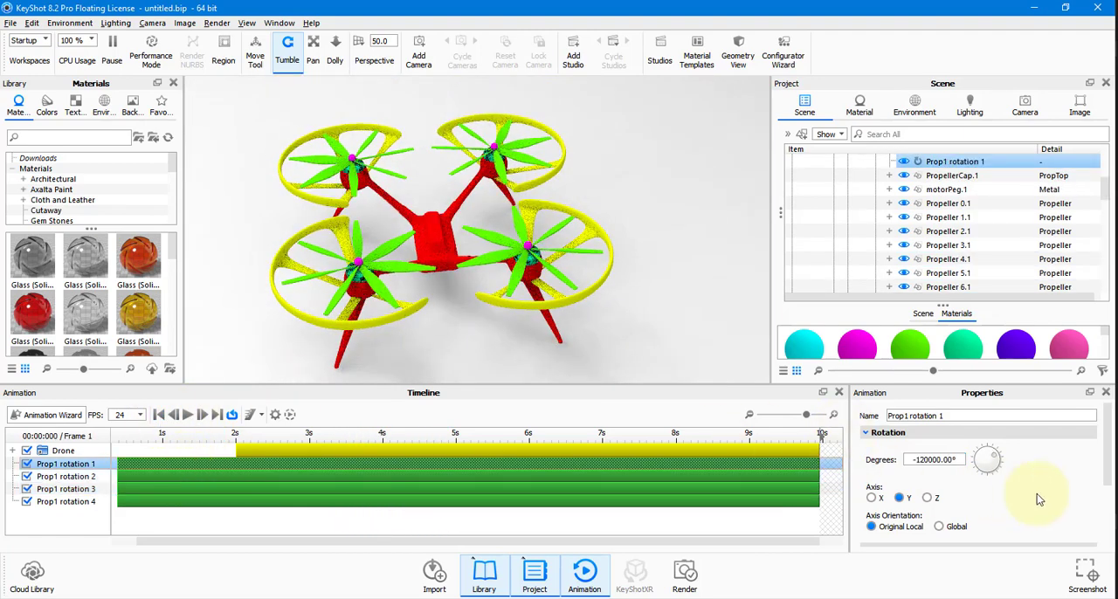
pyautogui.scroll(-3, 1039, 498)
pyautogui.scroll(-1, 1057, 510)
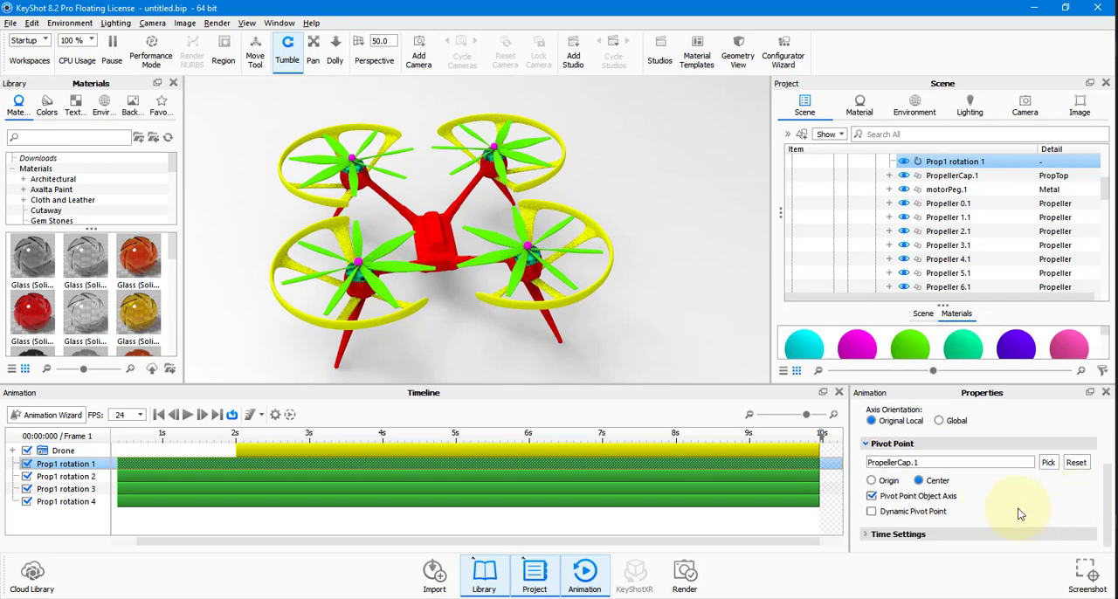
pyautogui.click(961, 534)
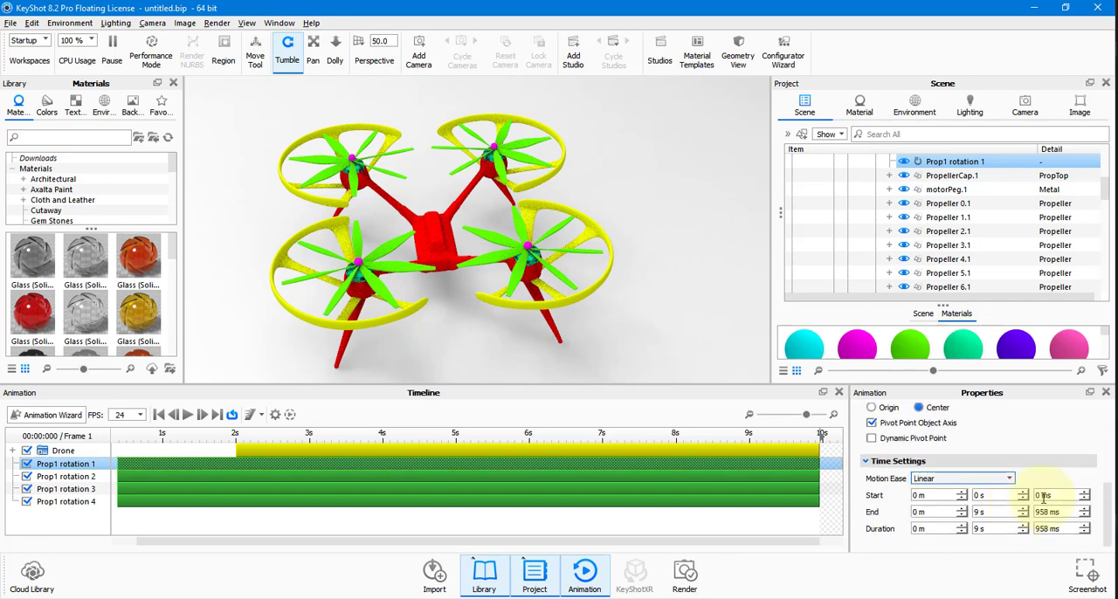
pyautogui.click(945, 484)
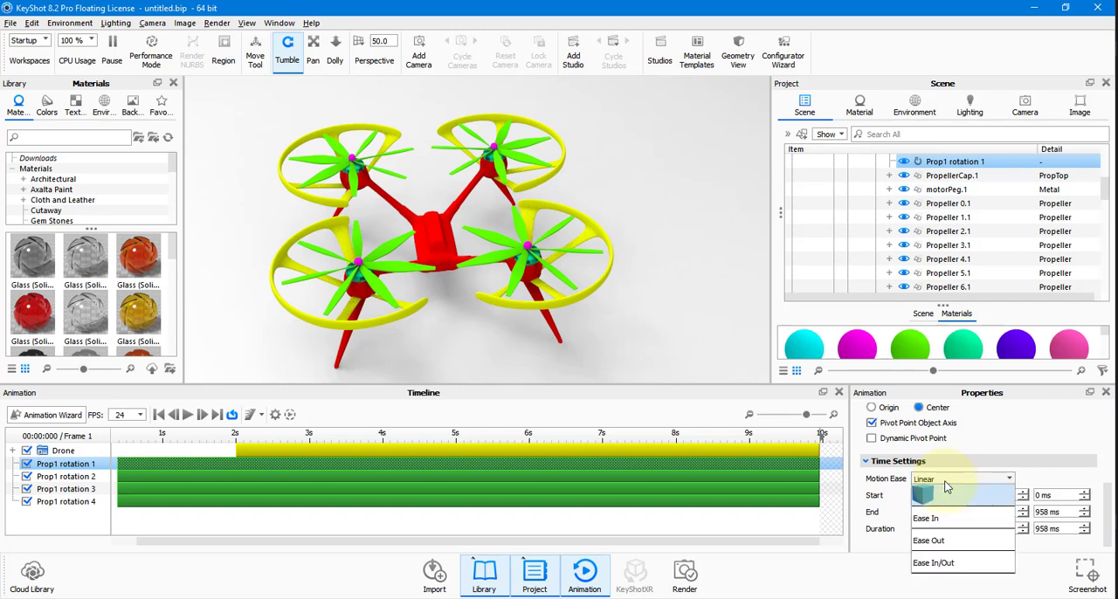
pyautogui.click(941, 521)
# Set the motion ease of Prop1 rotation 2 on Prop2 to Ease In.
pyautogui.scroll(-3, 924, 224)
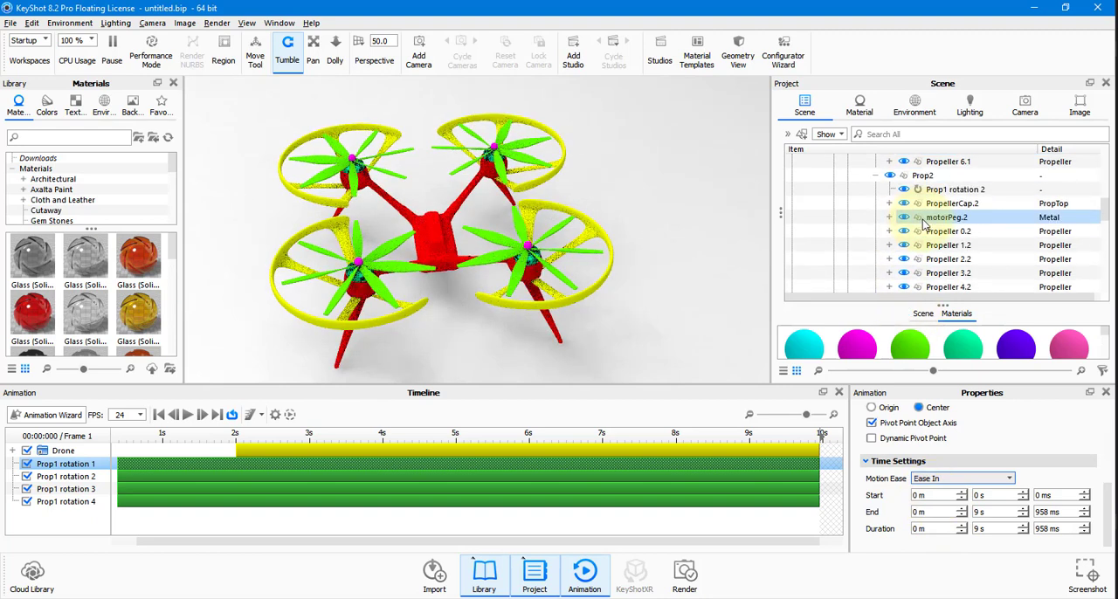
pyautogui.click(942, 190)
pyautogui.scroll(-3, 946, 481)
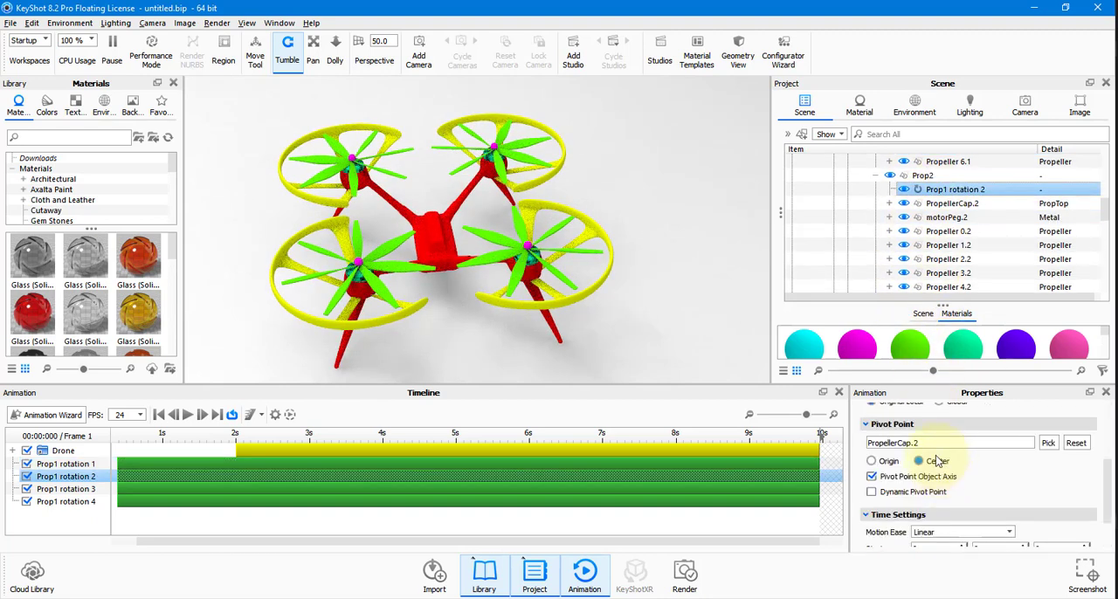
pyautogui.scroll(-2, 937, 462)
pyautogui.click(961, 489)
pyautogui.click(940, 528)
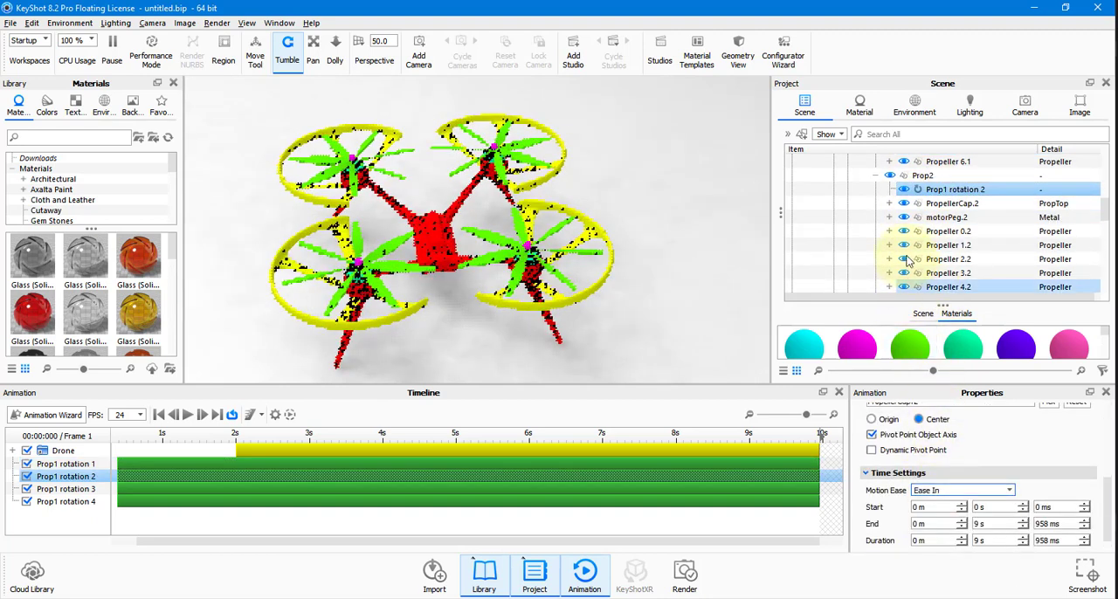
# Set the motion ease of Prop1 rotation 3 on Prop3 to Ease In.
pyautogui.scroll(-4, 917, 249)
pyautogui.click(950, 176)
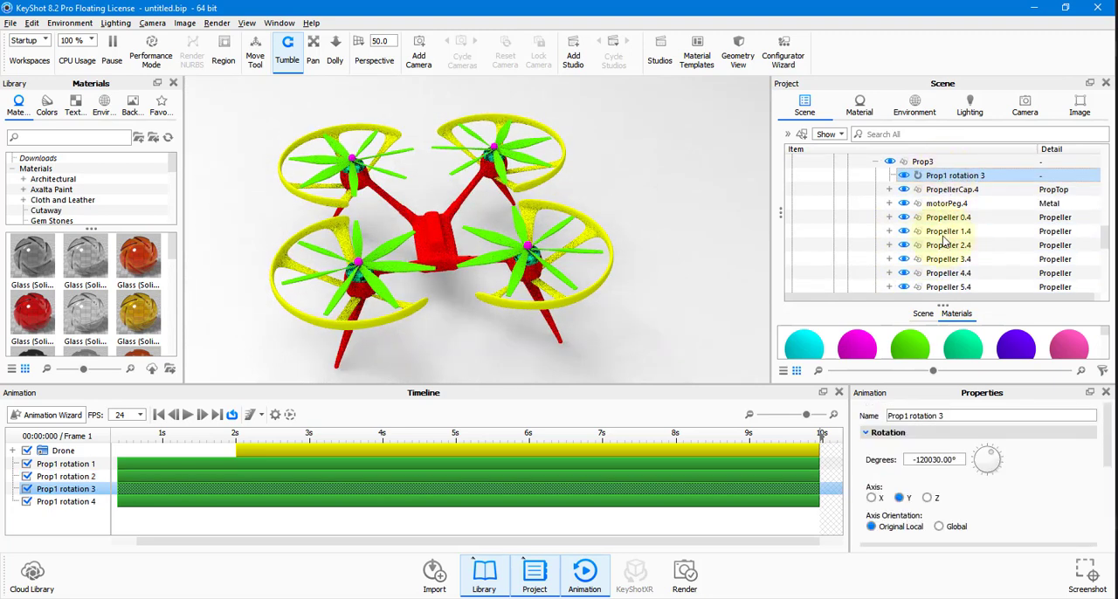
pyautogui.scroll(-5, 949, 500)
pyautogui.click(957, 490)
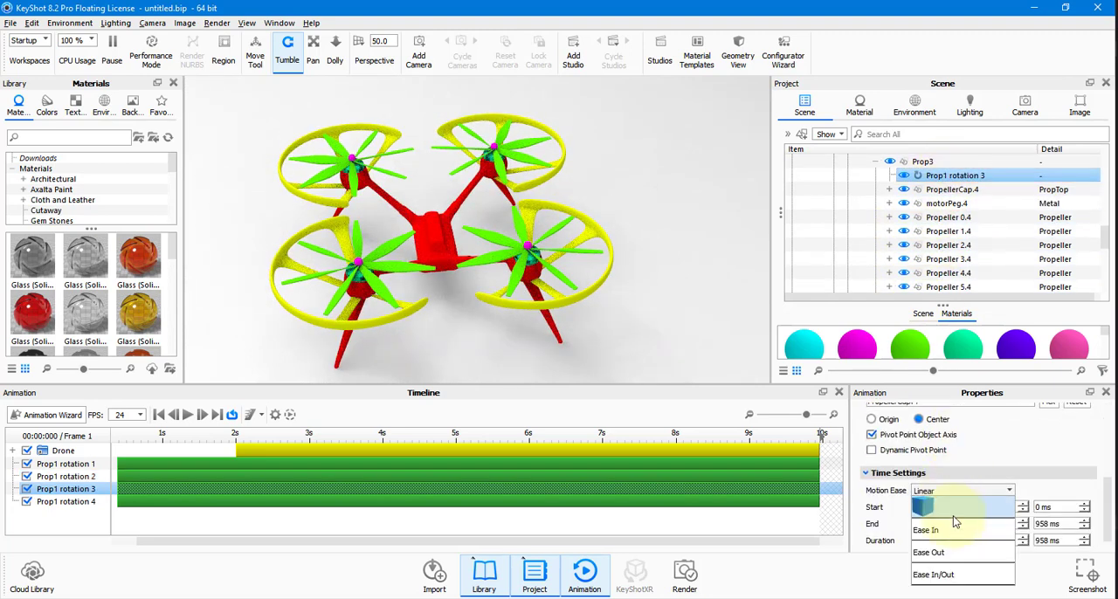
pyautogui.click(952, 529)
# Set the motion ease of Prop1 rotation 4 on Prop4 to Ease In.
pyautogui.scroll(-3, 943, 245)
pyautogui.click(950, 204)
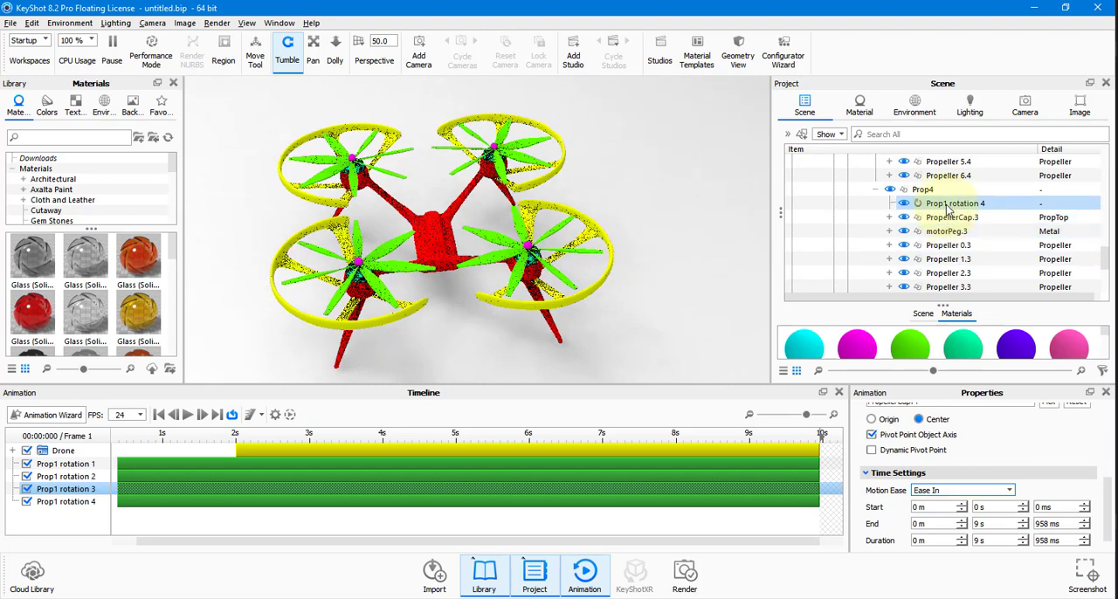
pyautogui.scroll(-5, 972, 491)
pyautogui.click(959, 490)
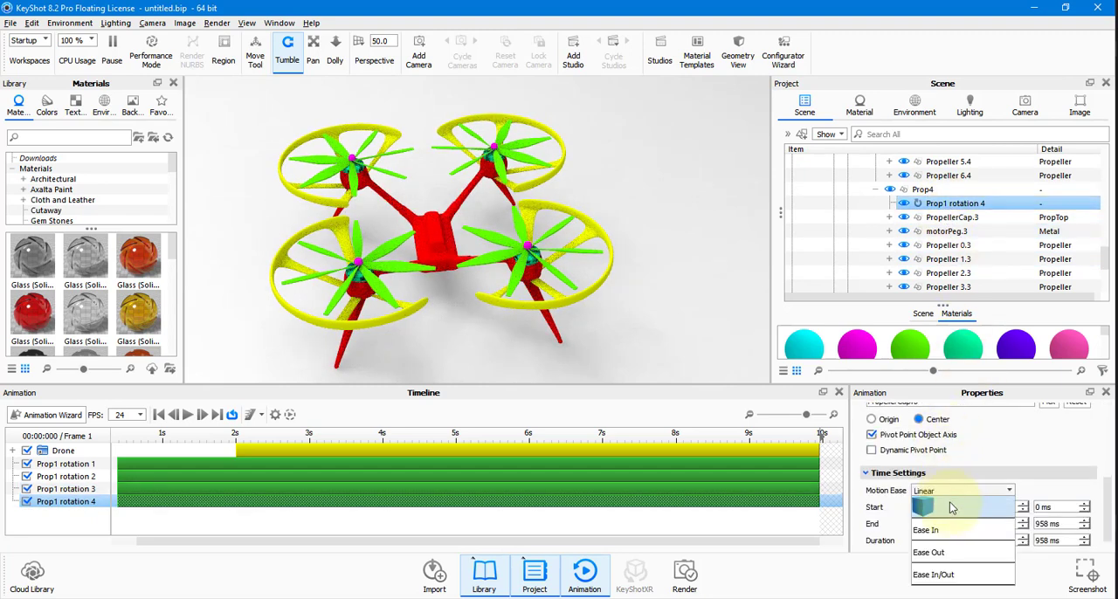
pyautogui.click(951, 528)
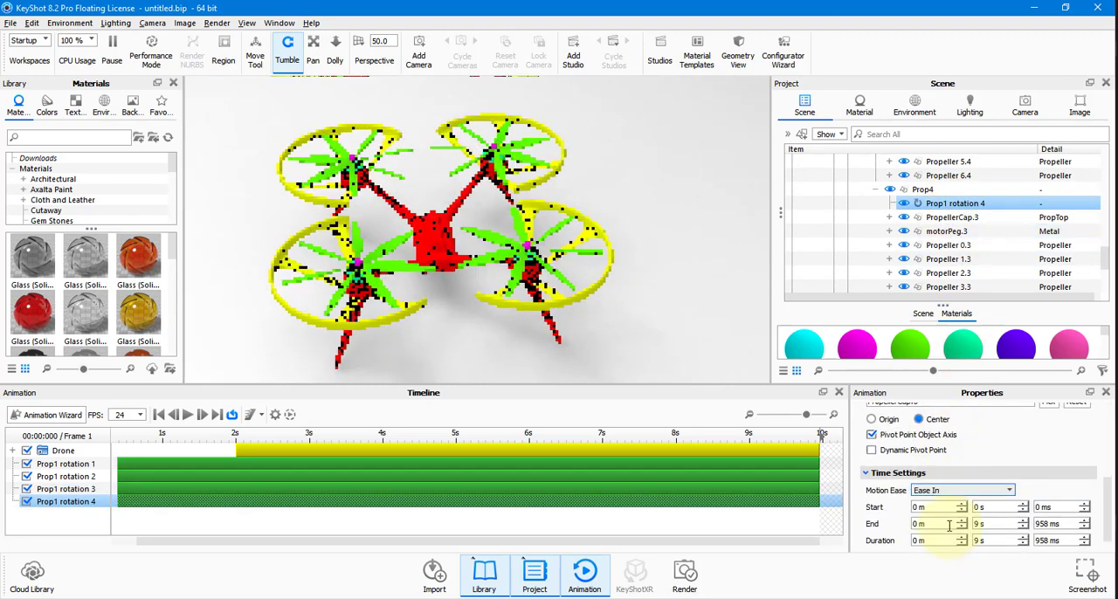
# Play the eased animation, pause it at about 7 seconds and bring the flying drone fully into view.
pyautogui.click(187, 416)
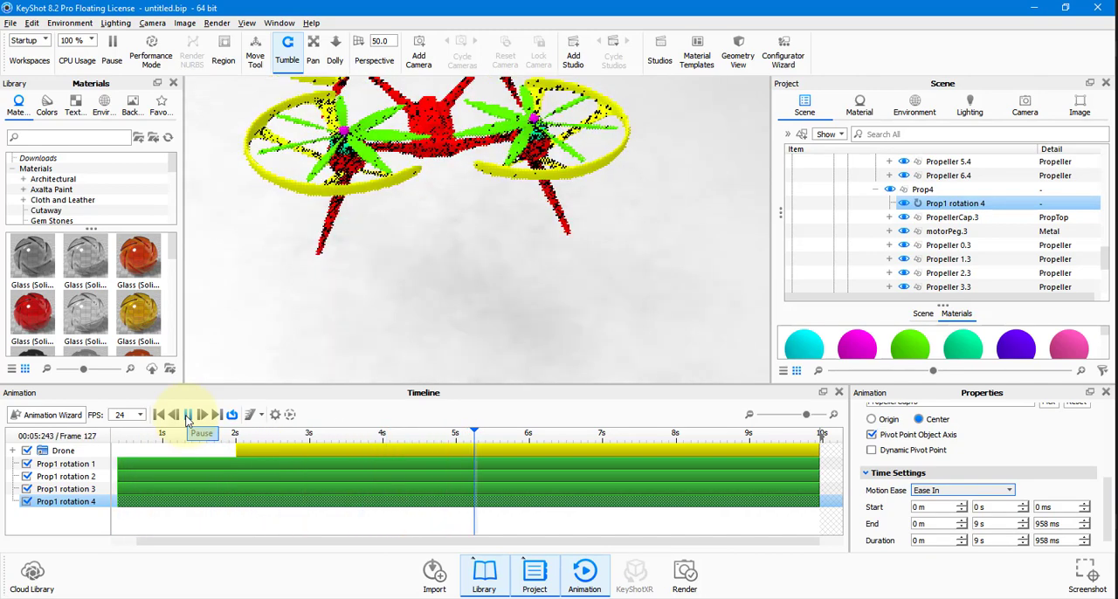
pyautogui.click(187, 416)
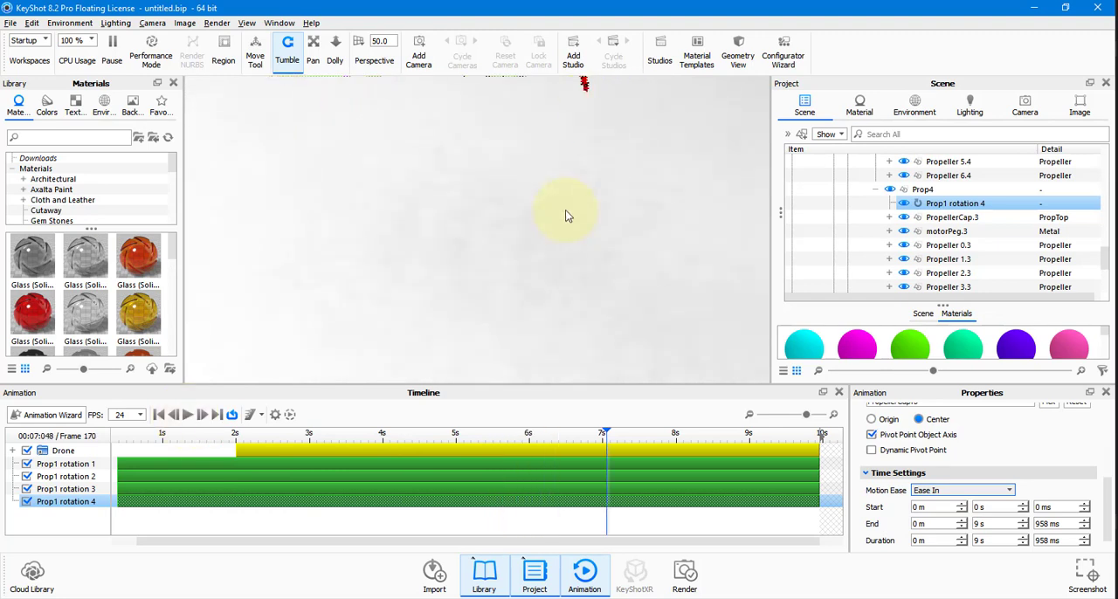
pyautogui.scroll(-5, 623, 212)
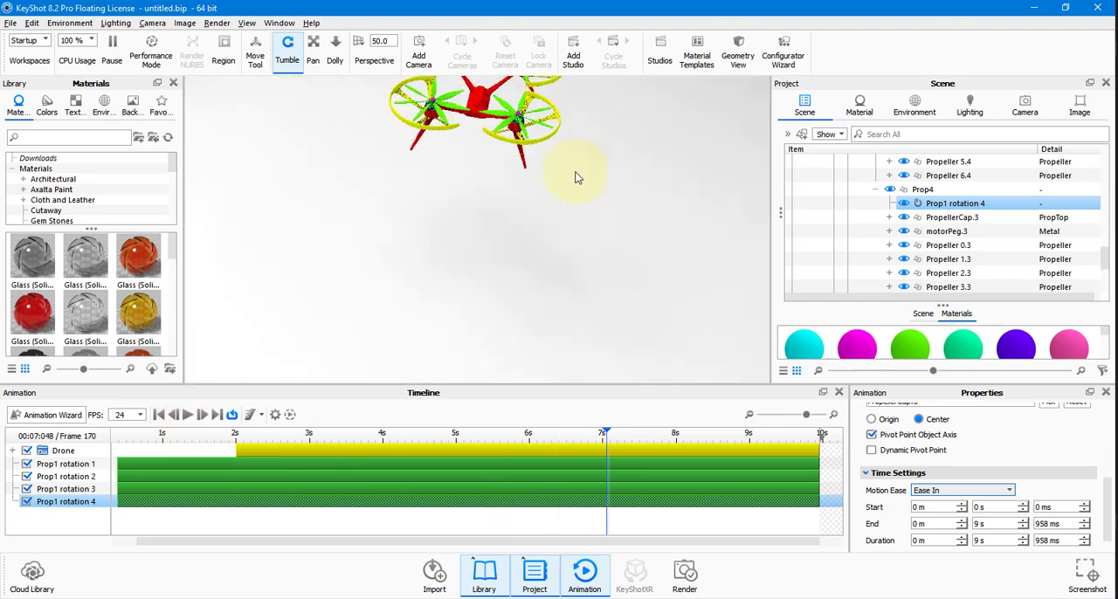
pyautogui.moveTo(574, 173); pyautogui.dragTo(579, 249, button='middle')
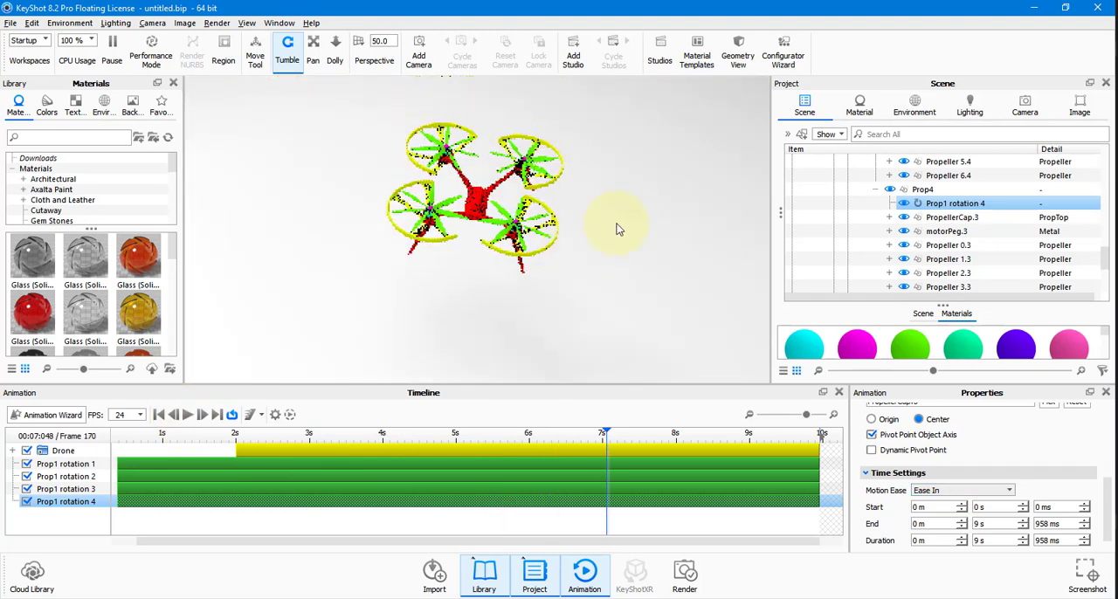
# Switch to the project's material settings, shrink the animation area to enlarge the viewport, and select the MotorHousing material.
pyautogui.click(858, 107)
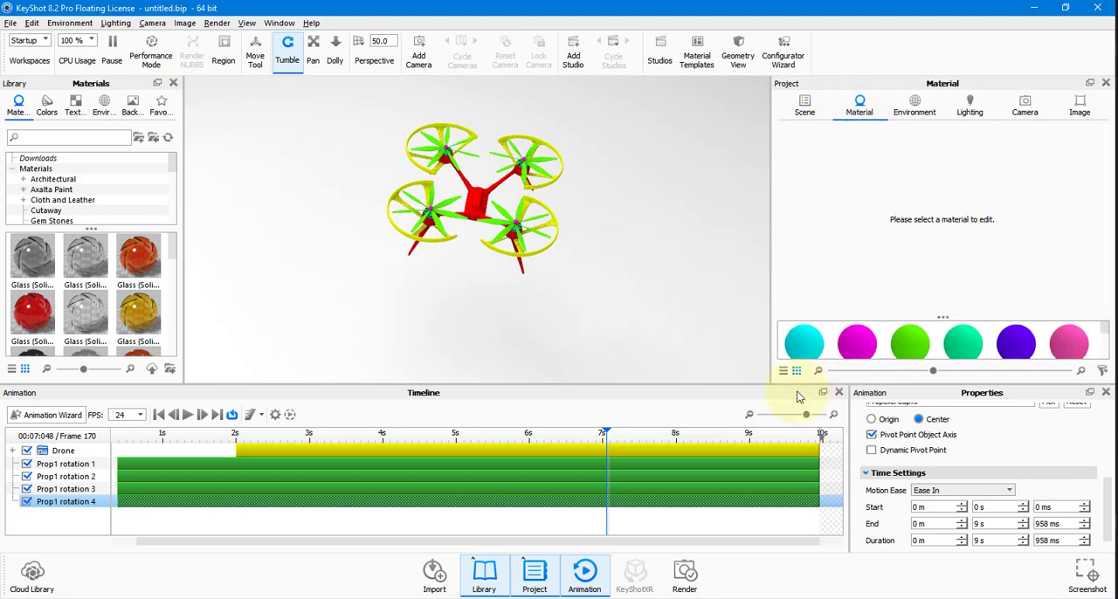
pyautogui.moveTo(787, 417); pyautogui.dragTo(778, 475)
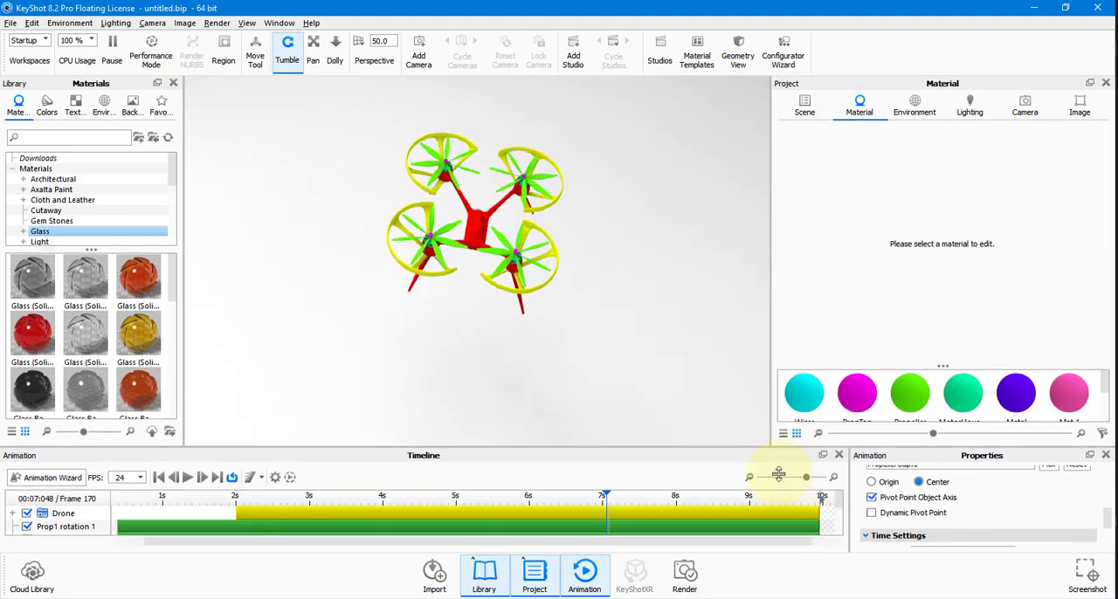
pyautogui.moveTo(501, 354); pyautogui.dragTo(719, 361)
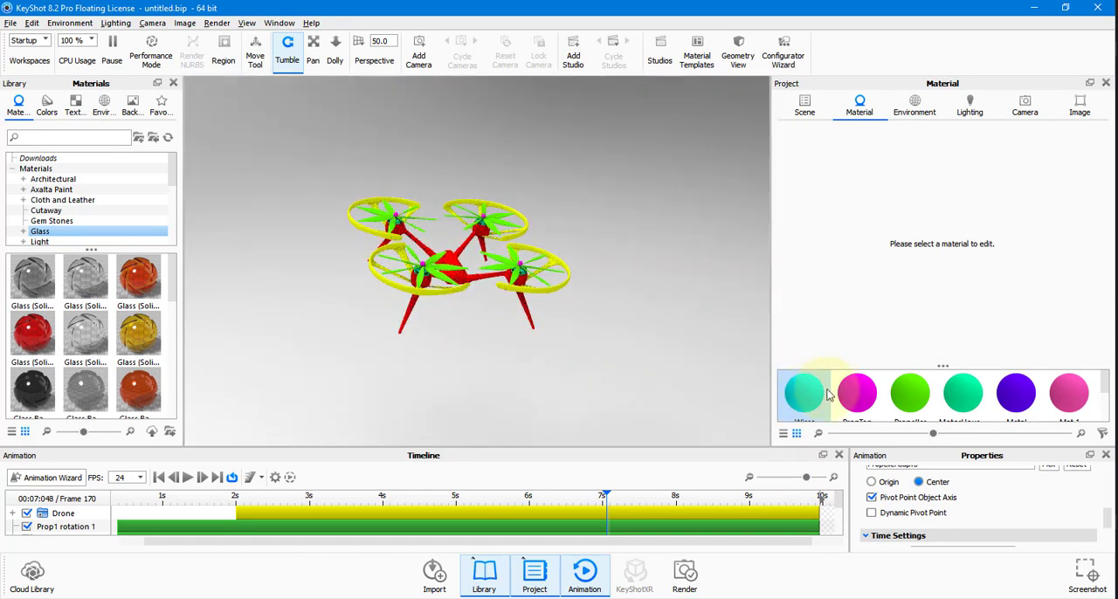
pyautogui.click(960, 404)
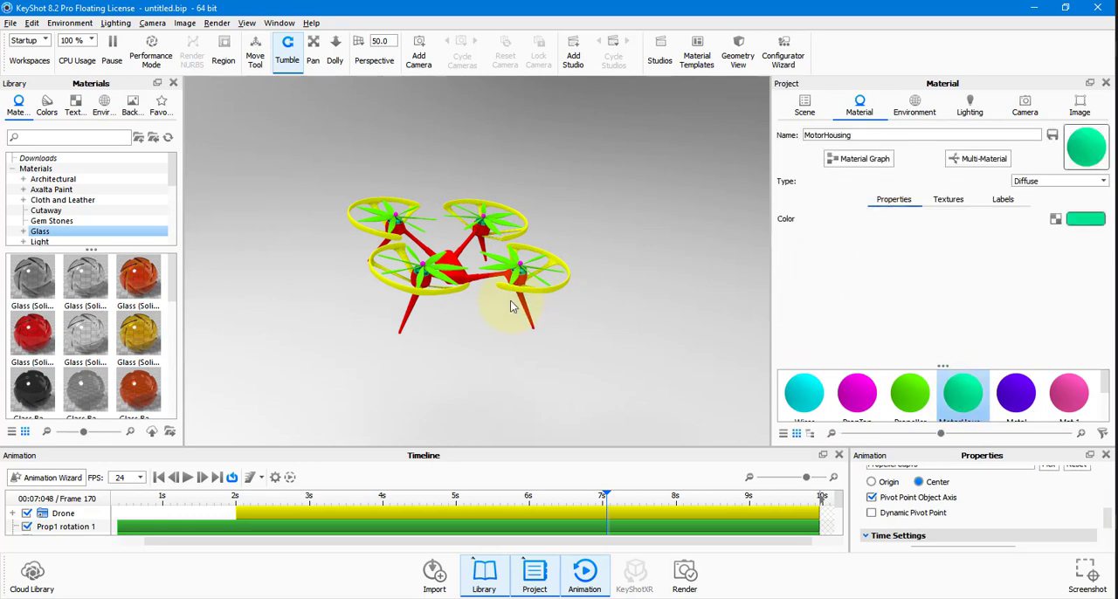
pyautogui.scroll(-3, 512, 306)
pyautogui.scroll(7, 512, 306)
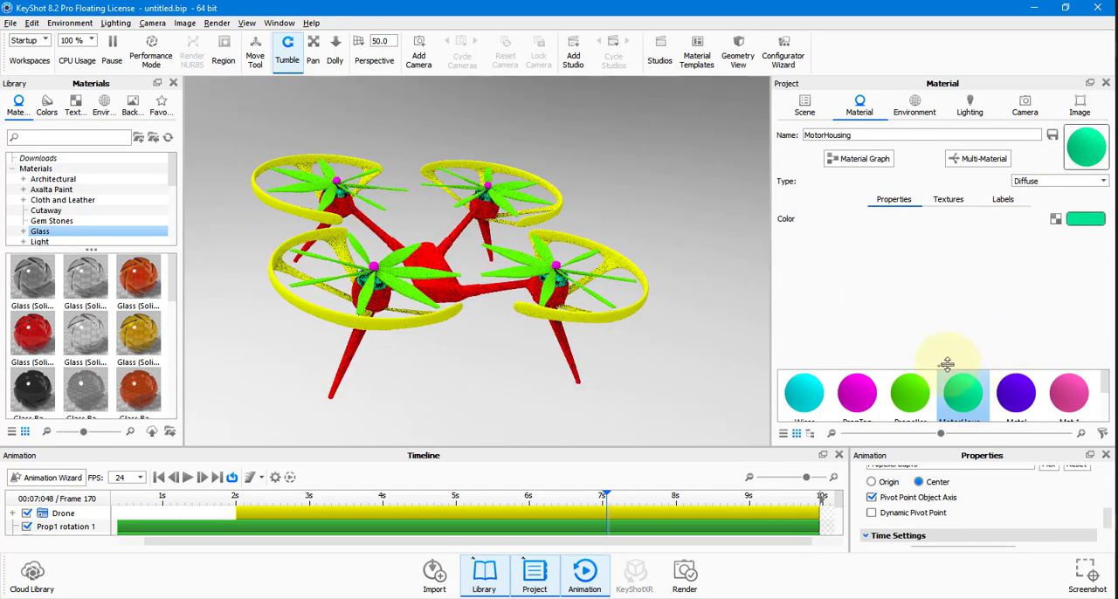
# Change the red DroneBody material's type to Plastic and inspect the drone body up close.
pyautogui.moveTo(946, 365); pyautogui.dragTo(949, 314)
pyautogui.click(804, 395)
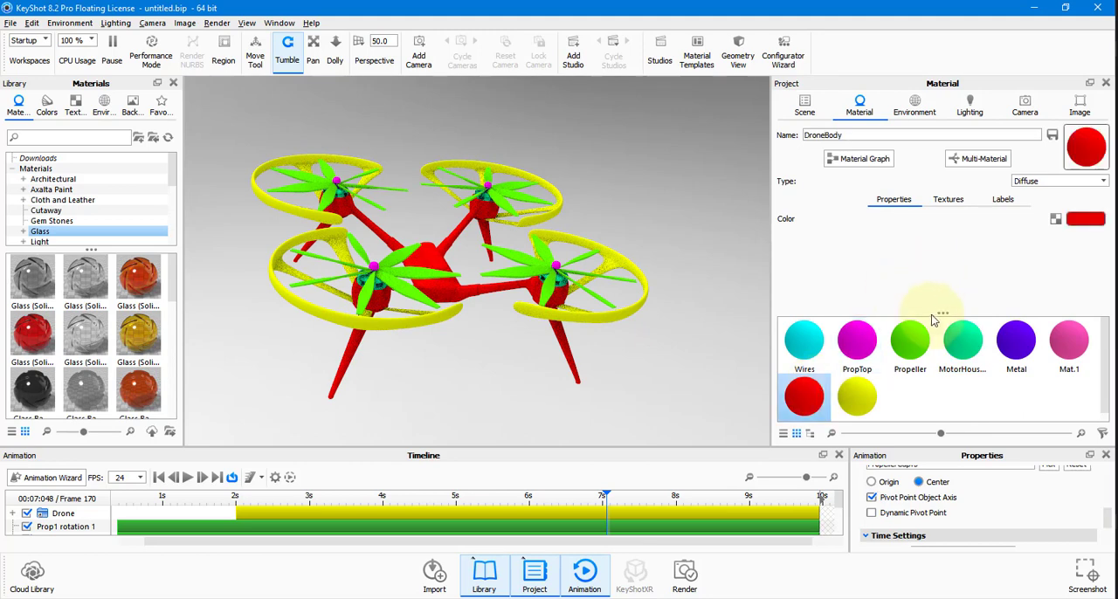
pyautogui.moveTo(944, 314); pyautogui.dragTo(943, 353)
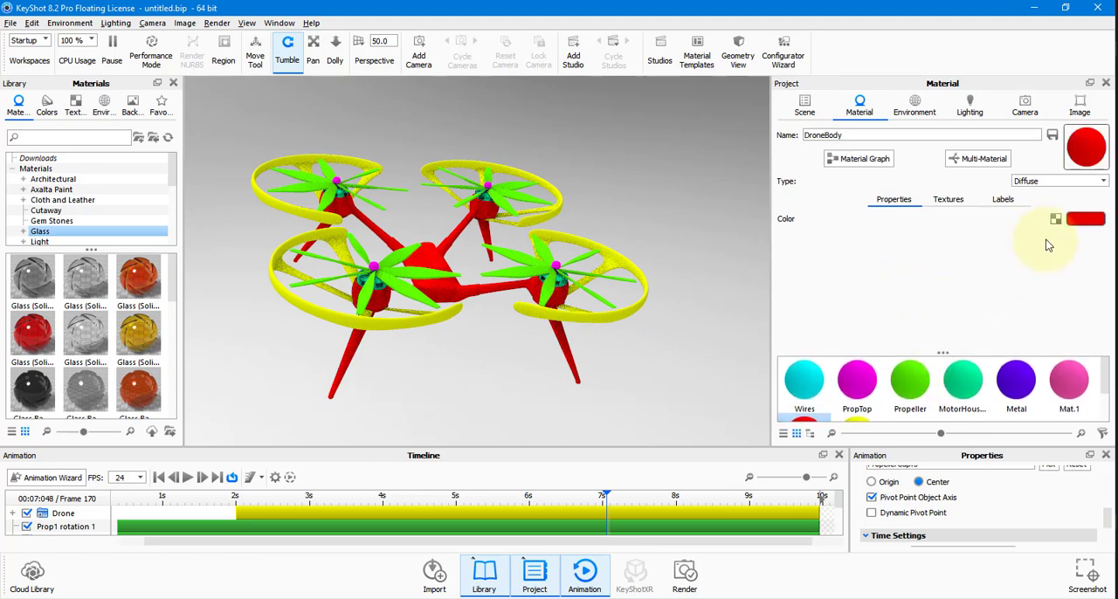
pyautogui.click(1069, 183)
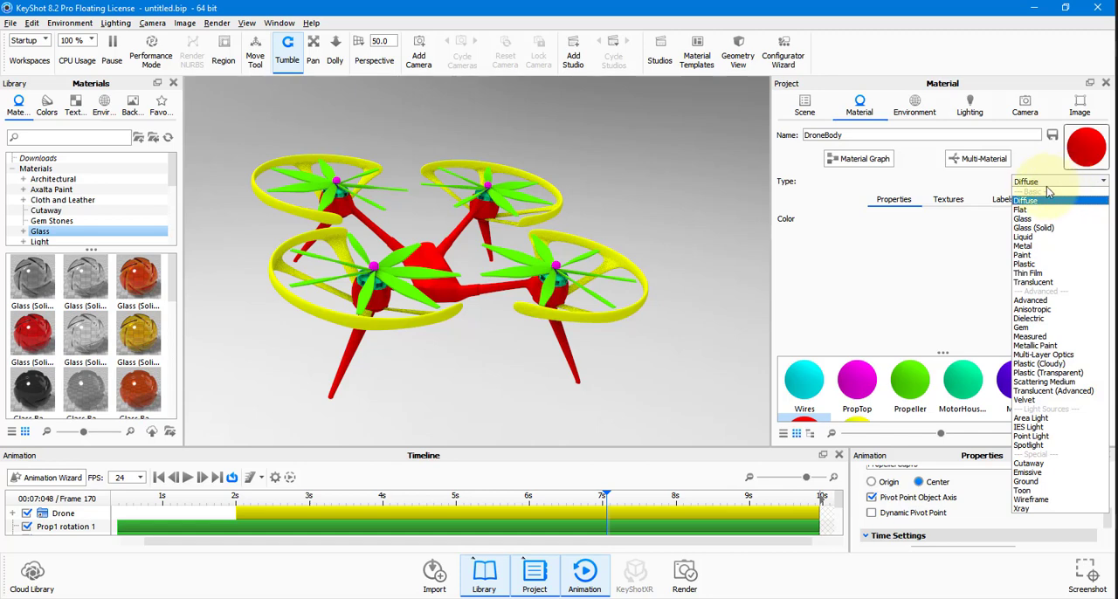
pyautogui.click(1037, 265)
pyautogui.scroll(5, 448, 303)
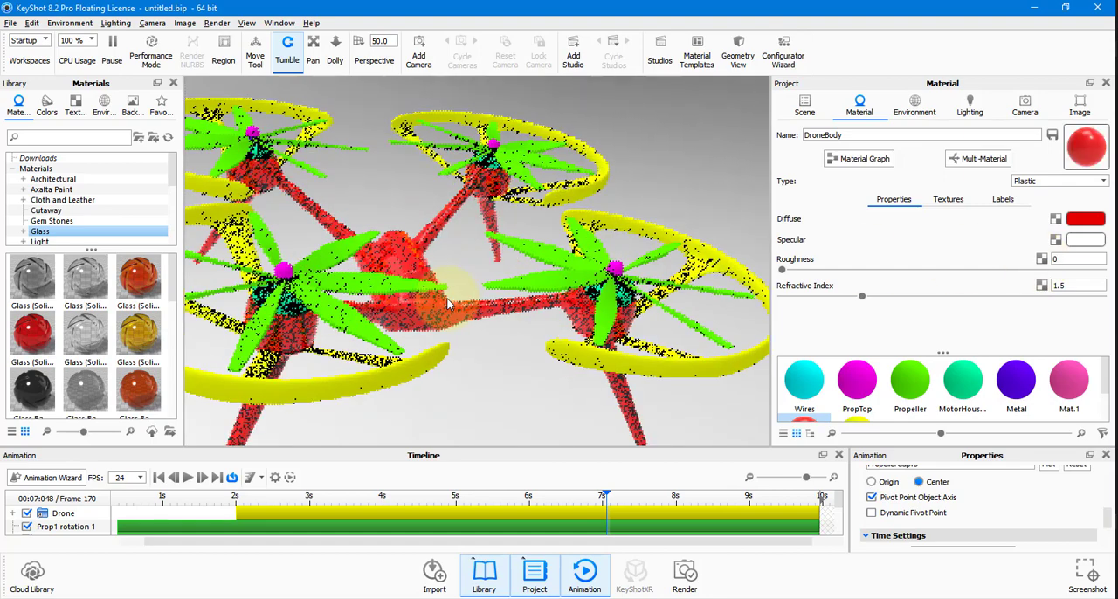
pyautogui.moveTo(448, 303); pyautogui.dragTo(513, 330)
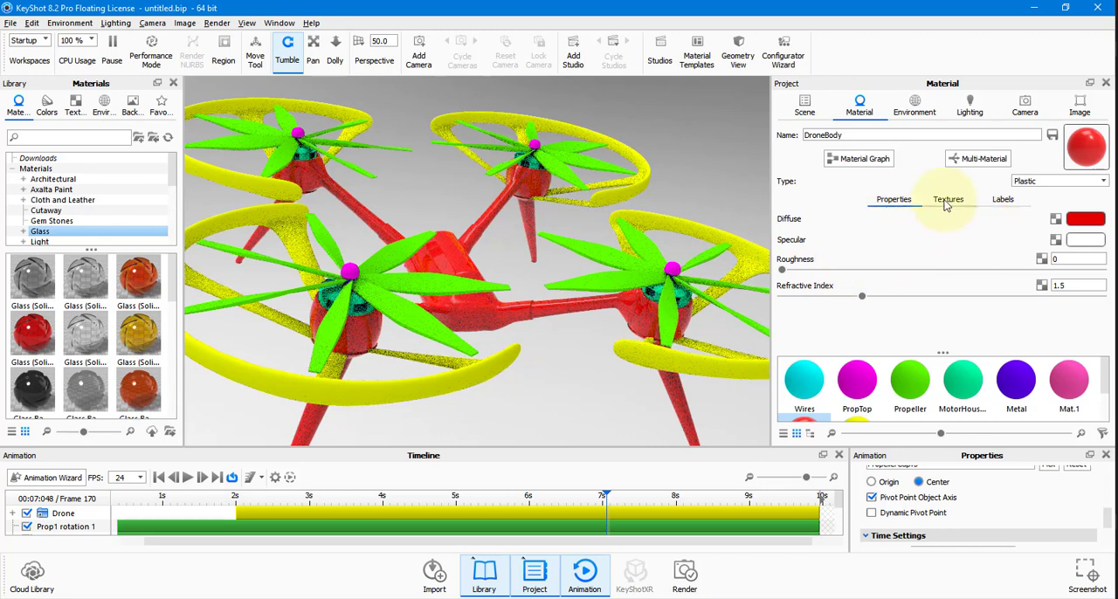
# Change the DroneBody material's diffuse colour to light grey with 0% saturation and 89% value.
pyautogui.click(1076, 223)
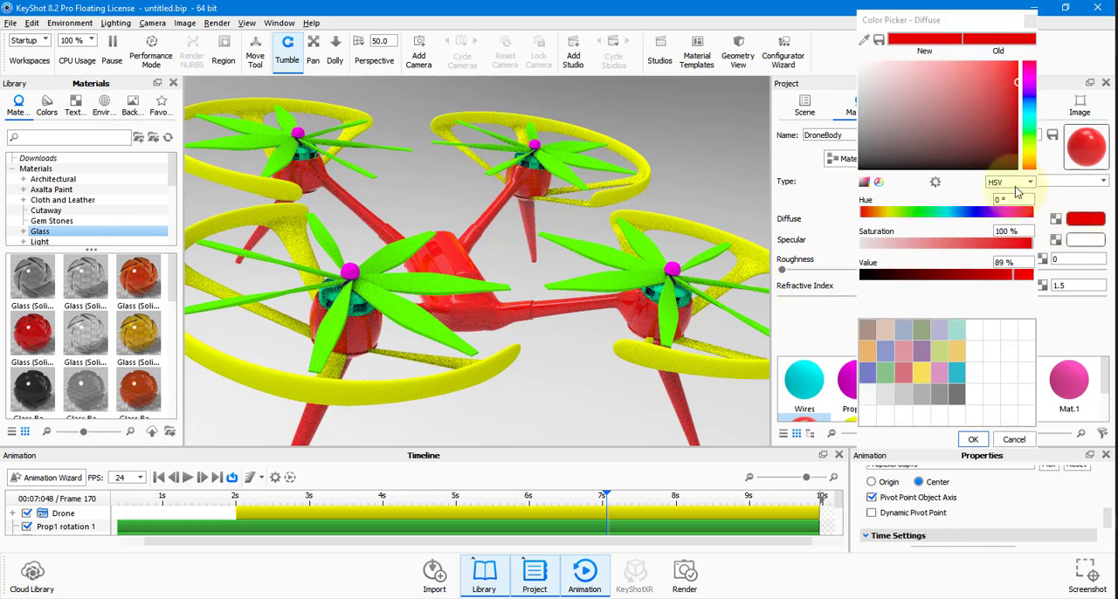
pyautogui.moveTo(867, 244); pyautogui.dragTo(858, 244)
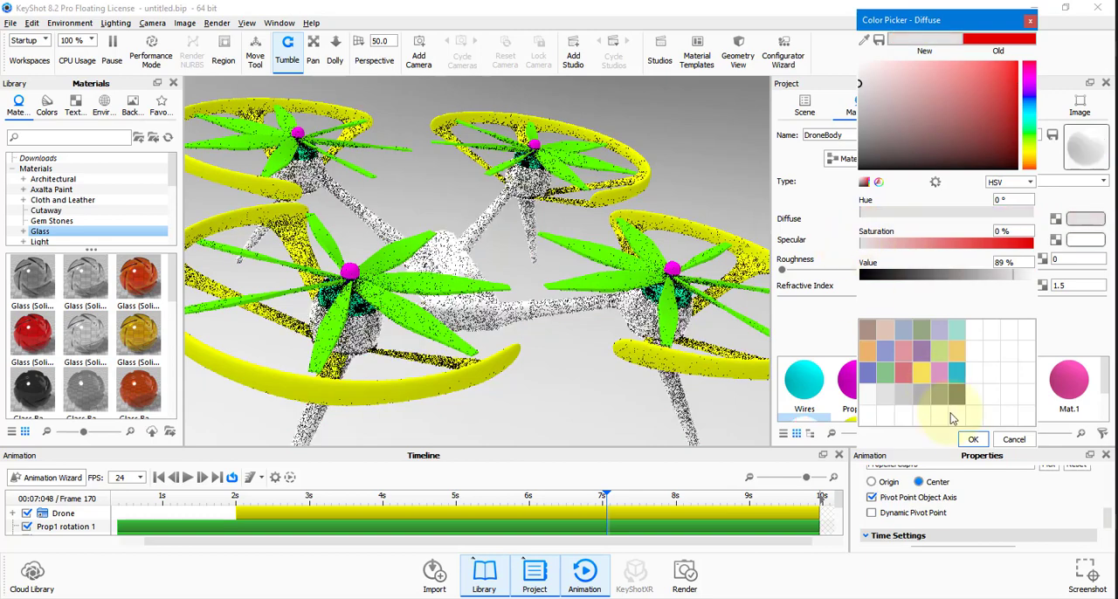
pyautogui.click(973, 440)
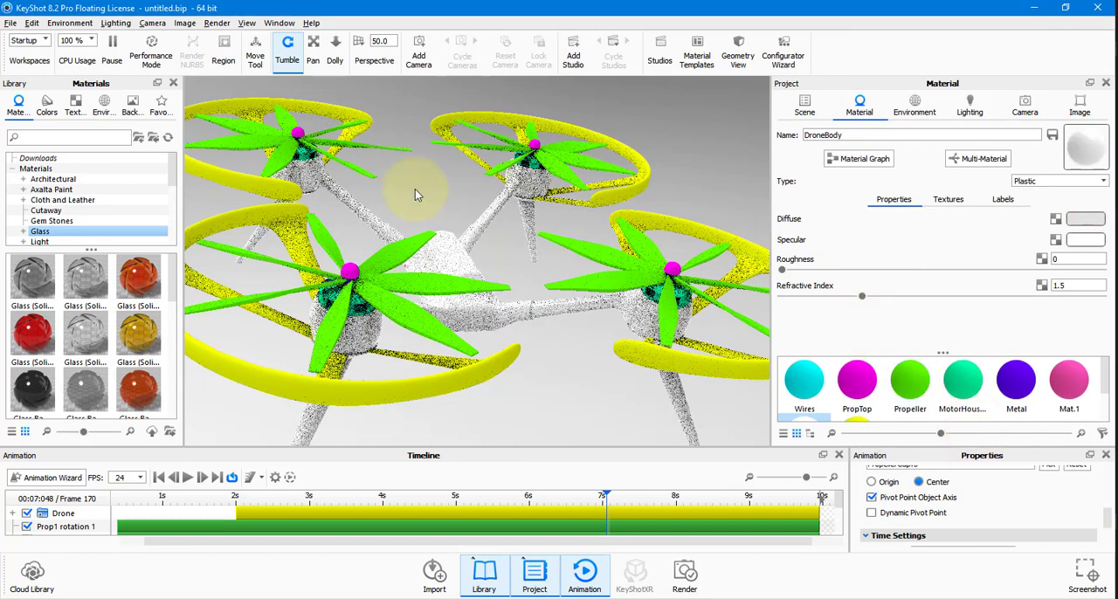
# Change the Propeller material to a dark grey Plastic with a roughness of 0.171.
pyautogui.click(914, 384)
pyautogui.click(1057, 181)
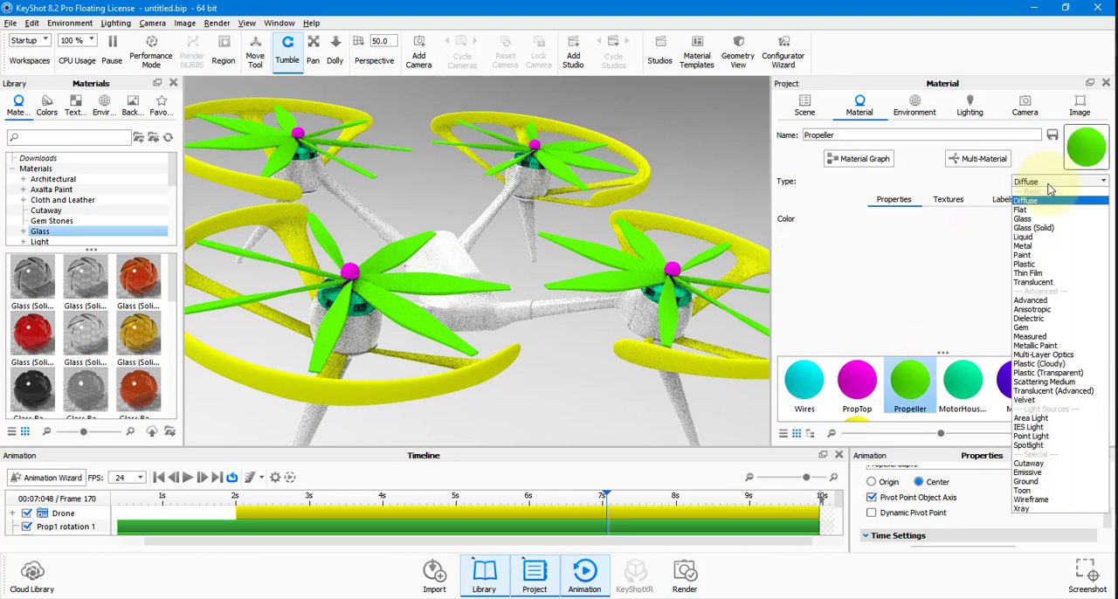
pyautogui.click(1028, 264)
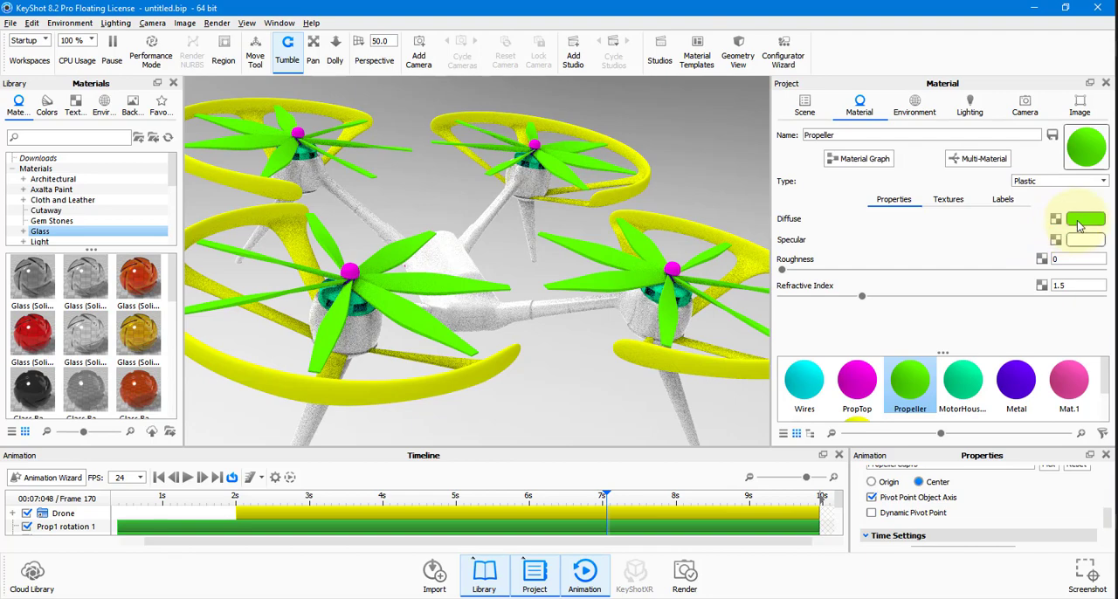
pyautogui.click(1079, 225)
pyautogui.click(904, 149)
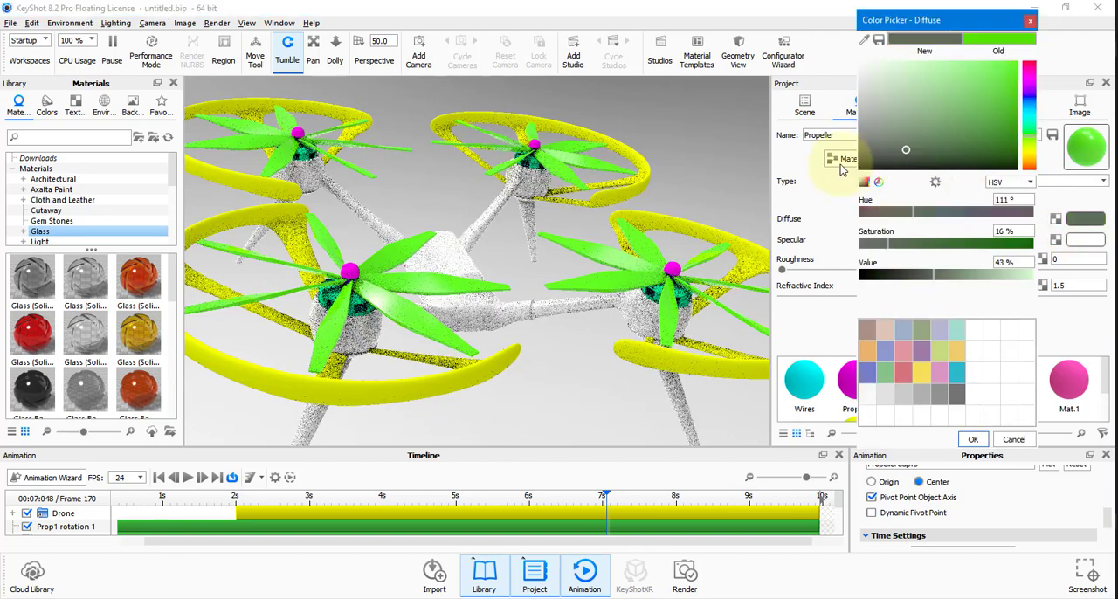
pyautogui.moveTo(840, 164); pyautogui.dragTo(842, 166)
pyautogui.click(973, 440)
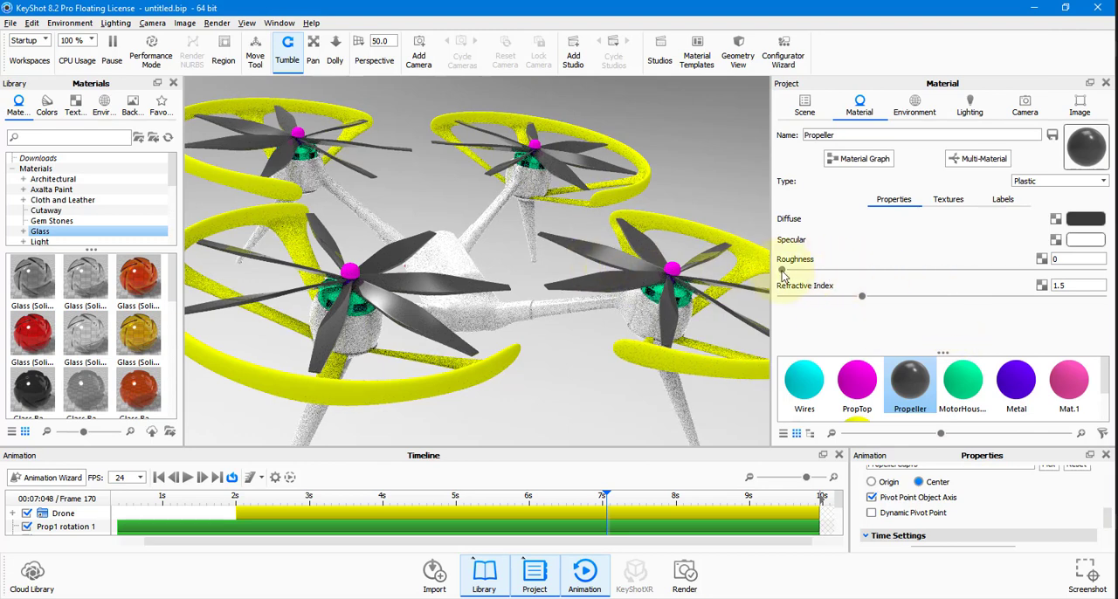
pyautogui.click(1034, 270)
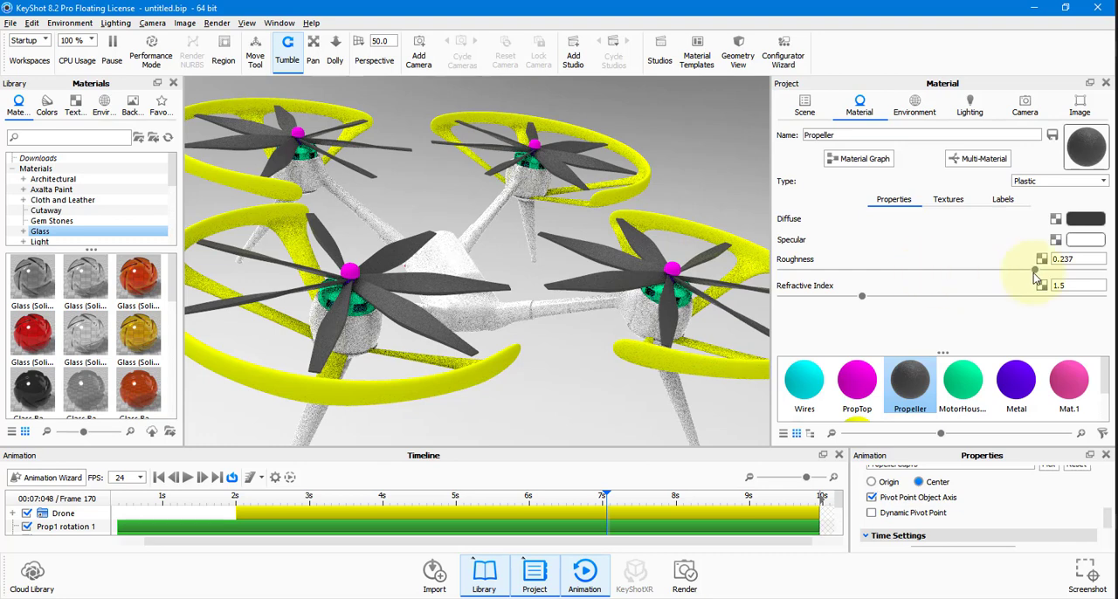
pyautogui.click(964, 271)
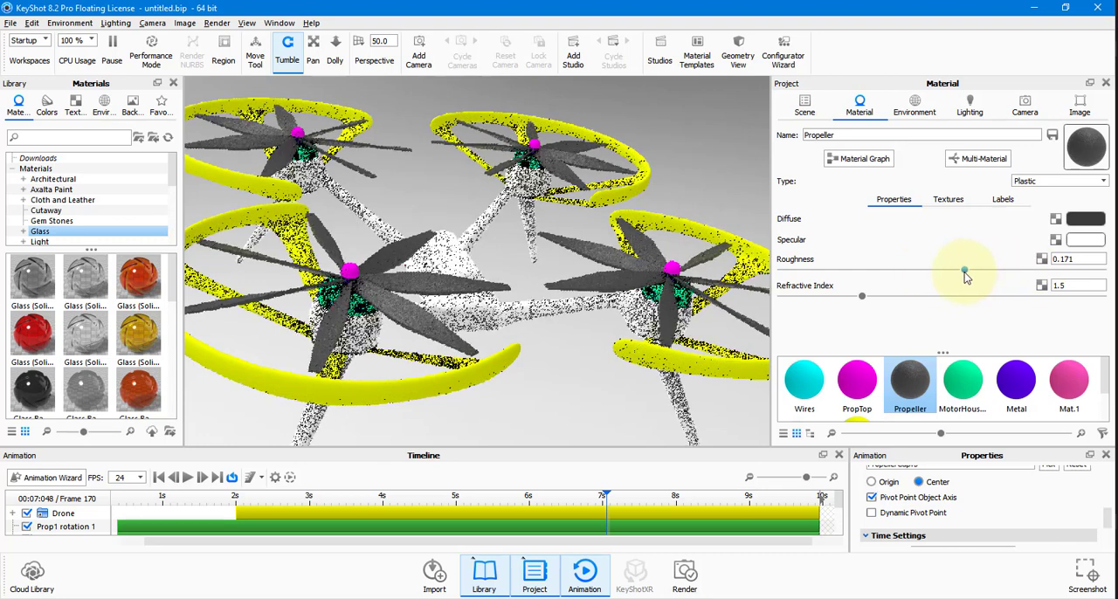
# Change the MotorHousing material to Metal with a dark colour of hue 58°, saturation 17% and value 21%.
pyautogui.click(962, 381)
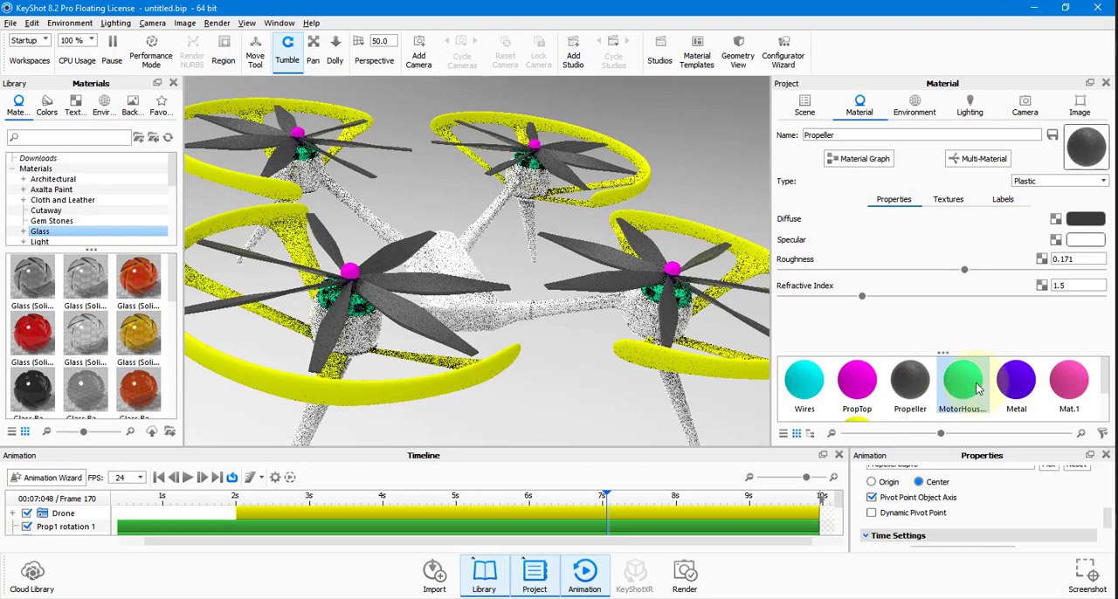
pyautogui.click(1060, 180)
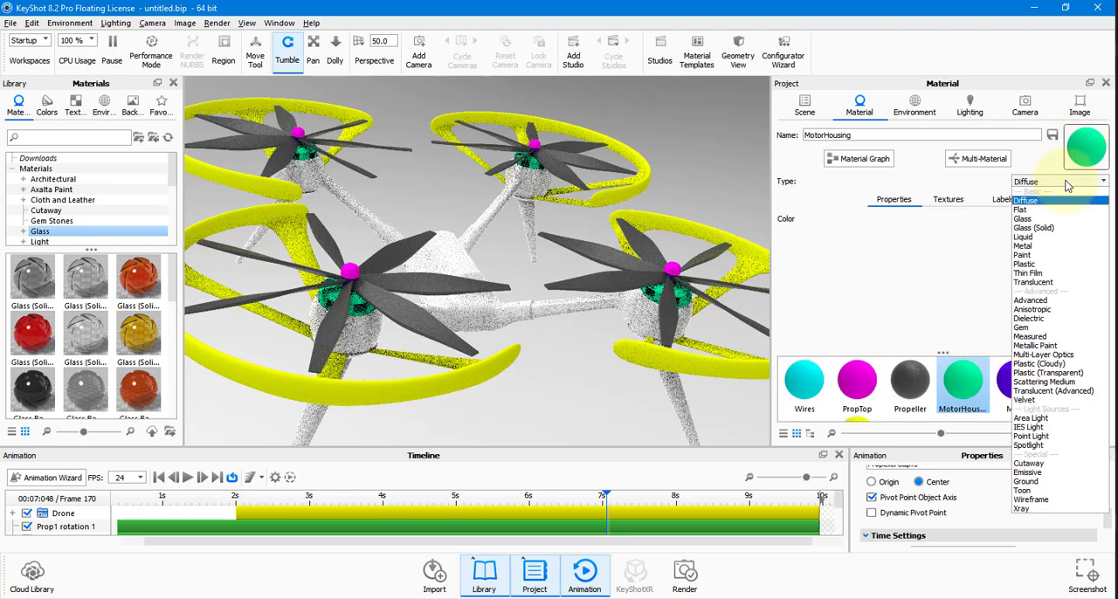
pyautogui.click(1024, 246)
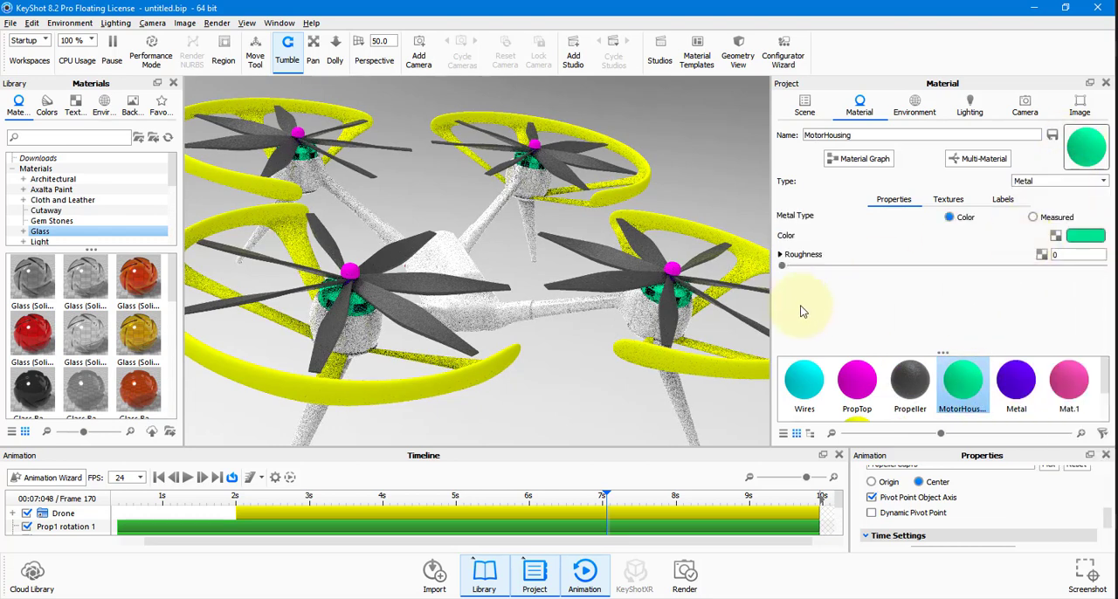
pyautogui.click(1082, 236)
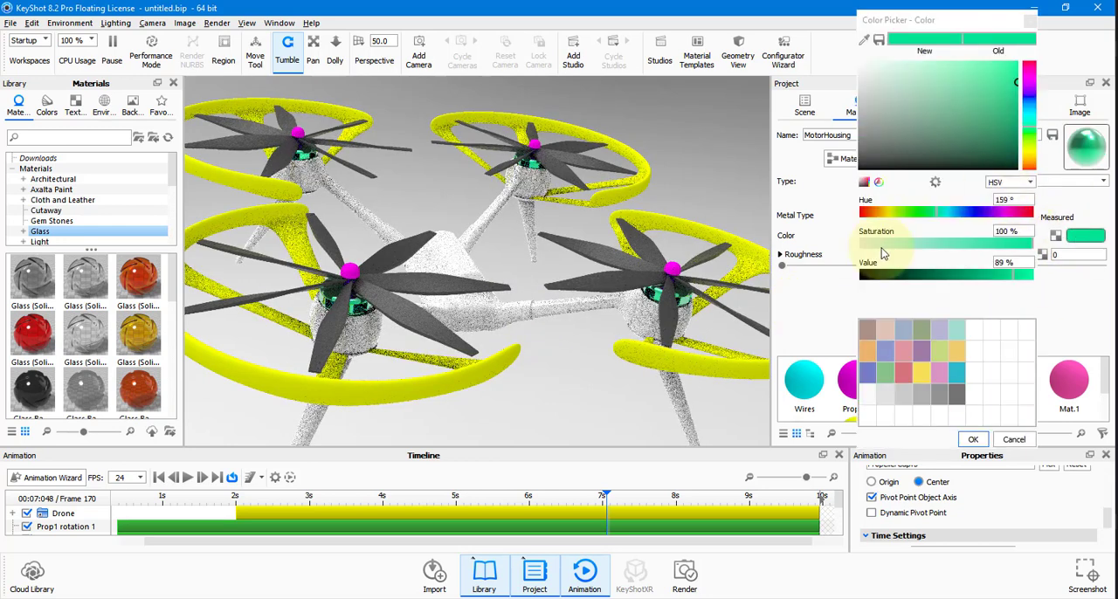
pyautogui.click(887, 210)
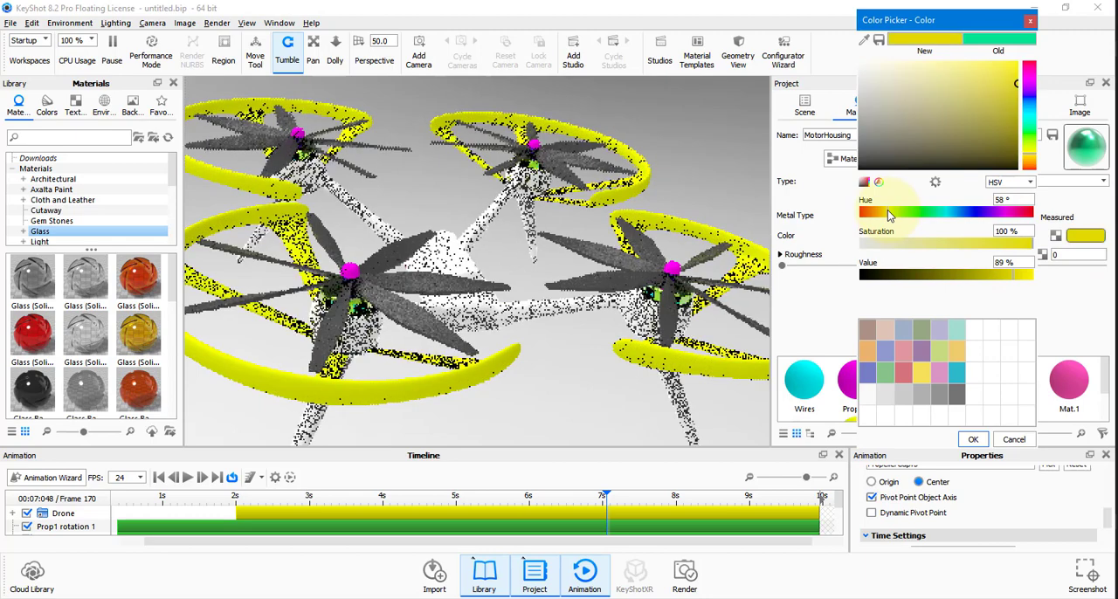
pyautogui.click(888, 244)
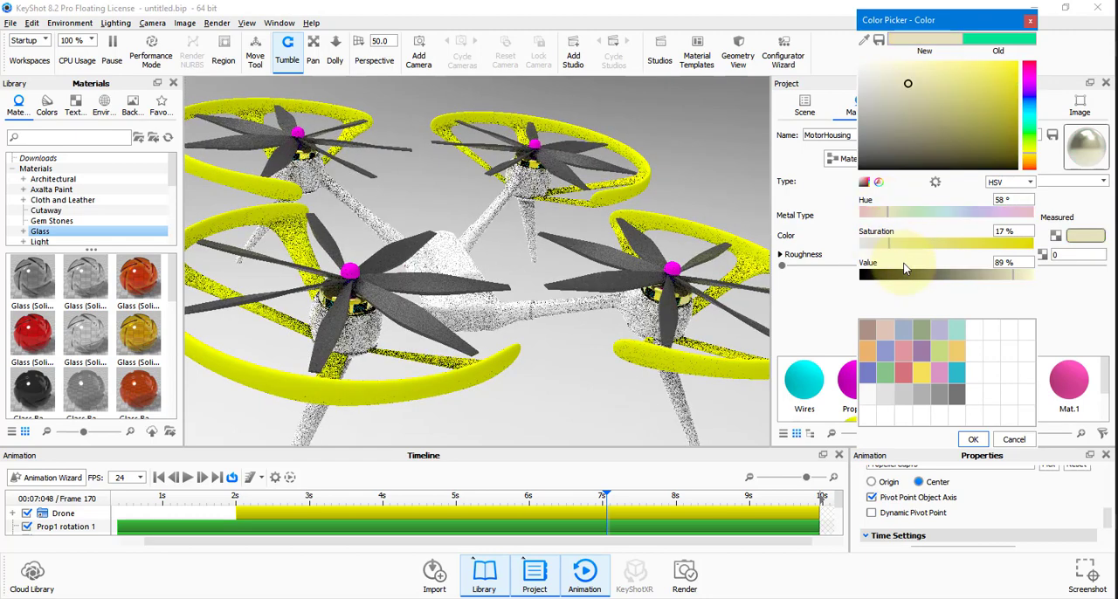
pyautogui.click(897, 276)
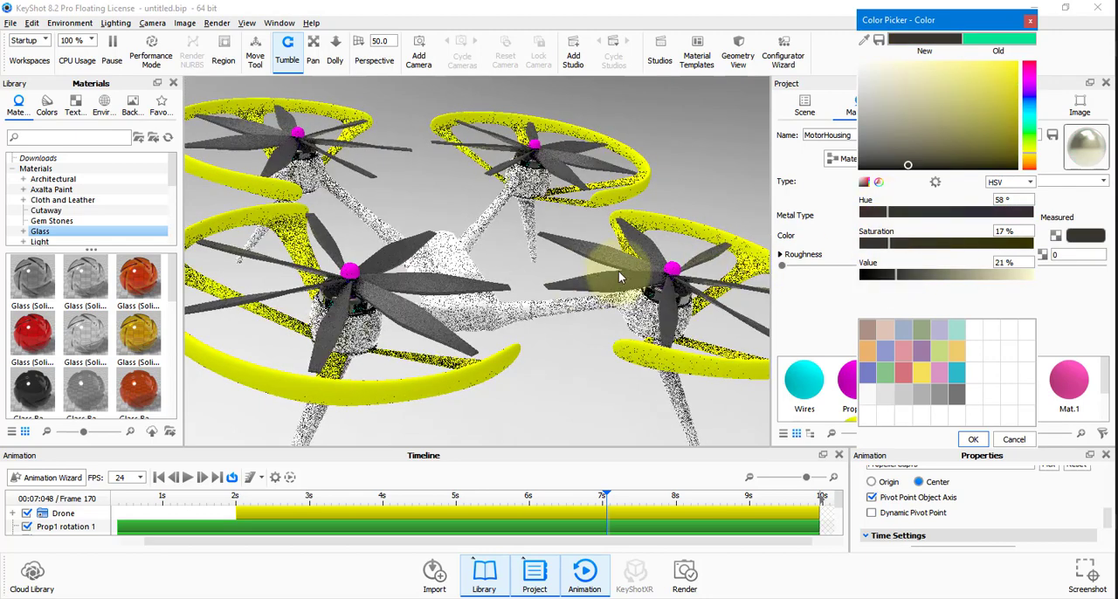
pyautogui.click(969, 440)
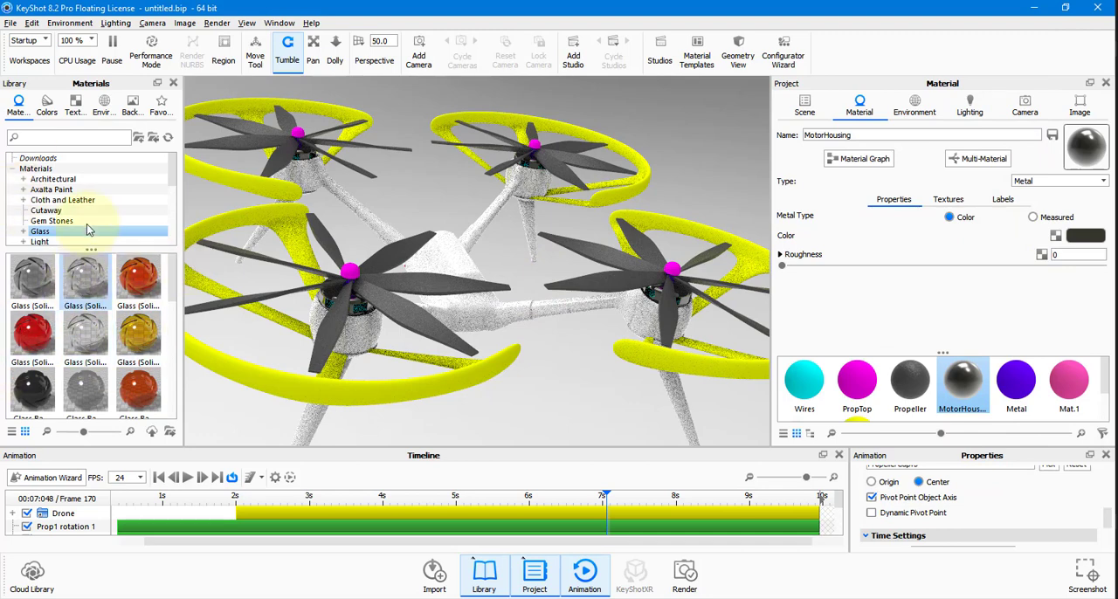
# Browse the Paint materials in the material library.
pyautogui.scroll(-2, 82, 210)
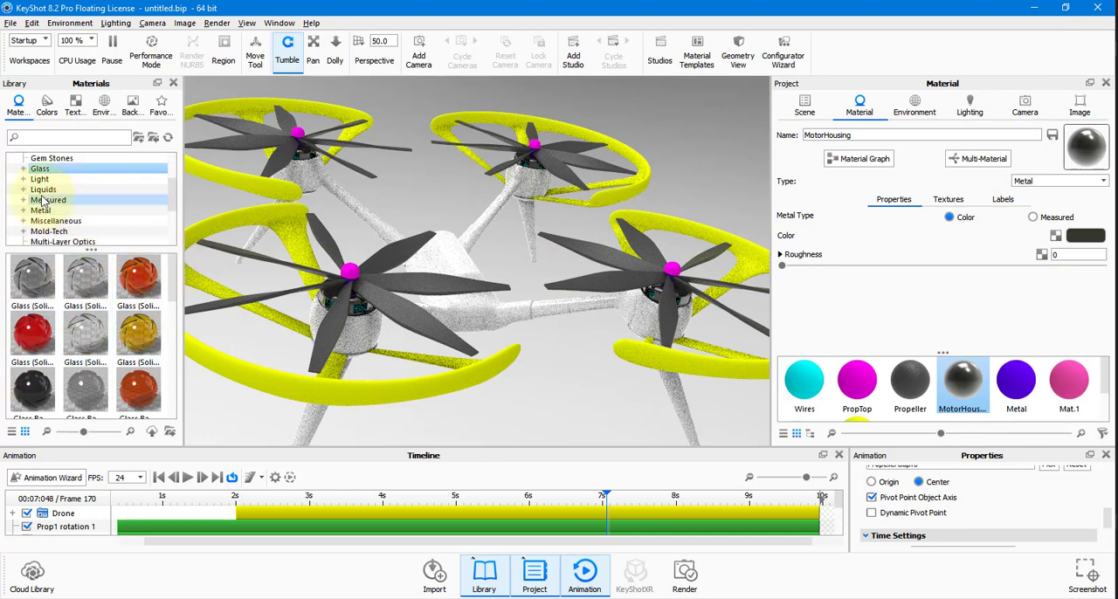
pyautogui.scroll(-1, 45, 209)
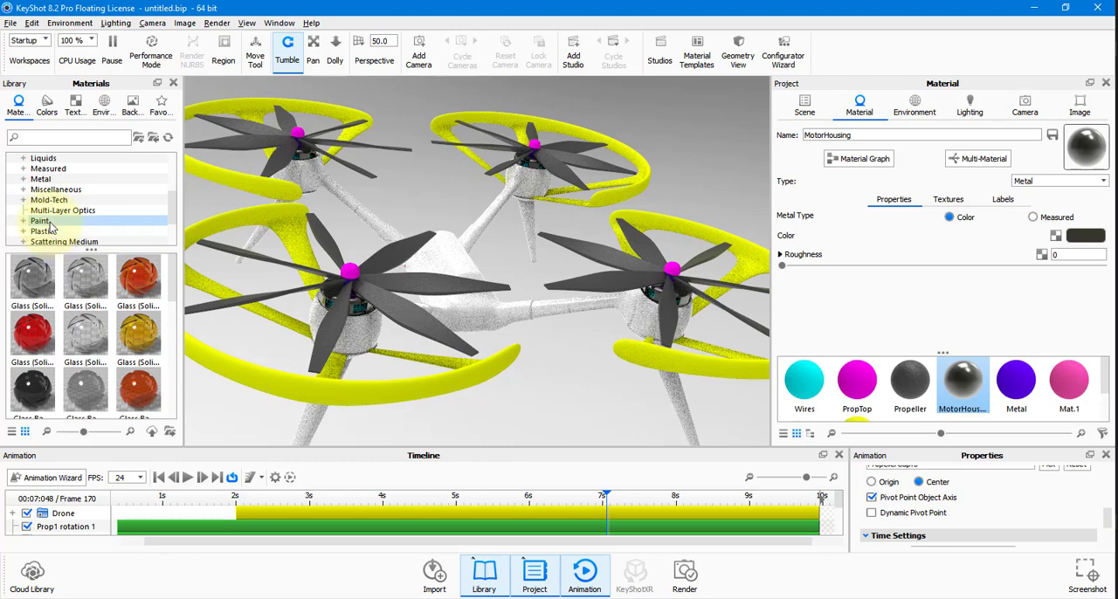
pyautogui.click(41, 221)
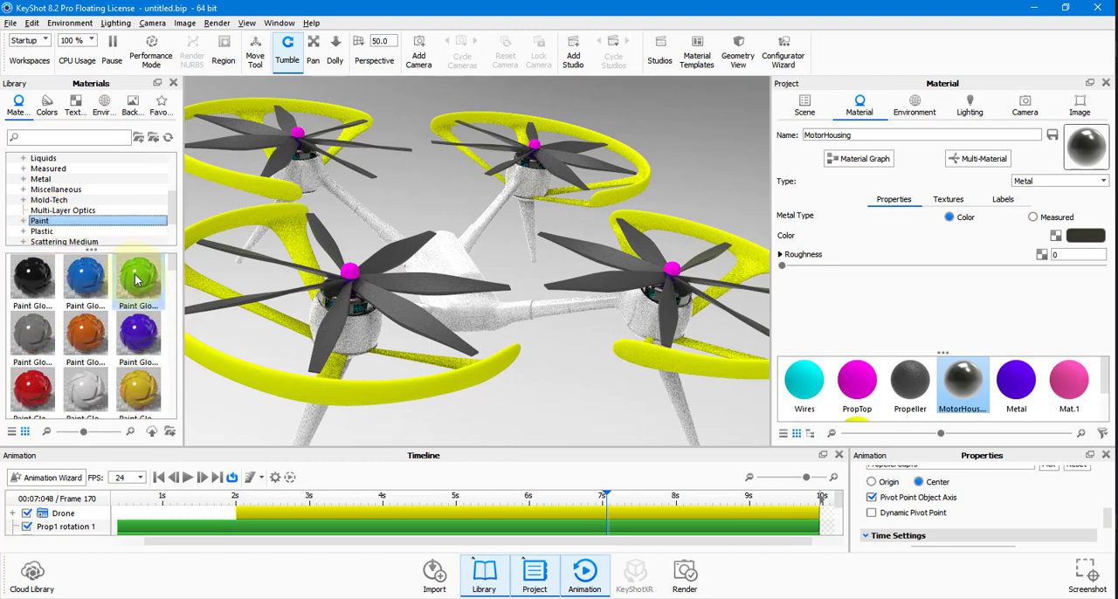
pyautogui.moveTo(135, 279)
pyautogui.mouseDown()
pyautogui.moveTo(352, 295)
pyautogui.moveTo(352, 273)
pyautogui.moveTo(348, 305)
pyautogui.moveTo(354, 273)
pyautogui.moveTo(122, 292)
pyautogui.mouseUp()
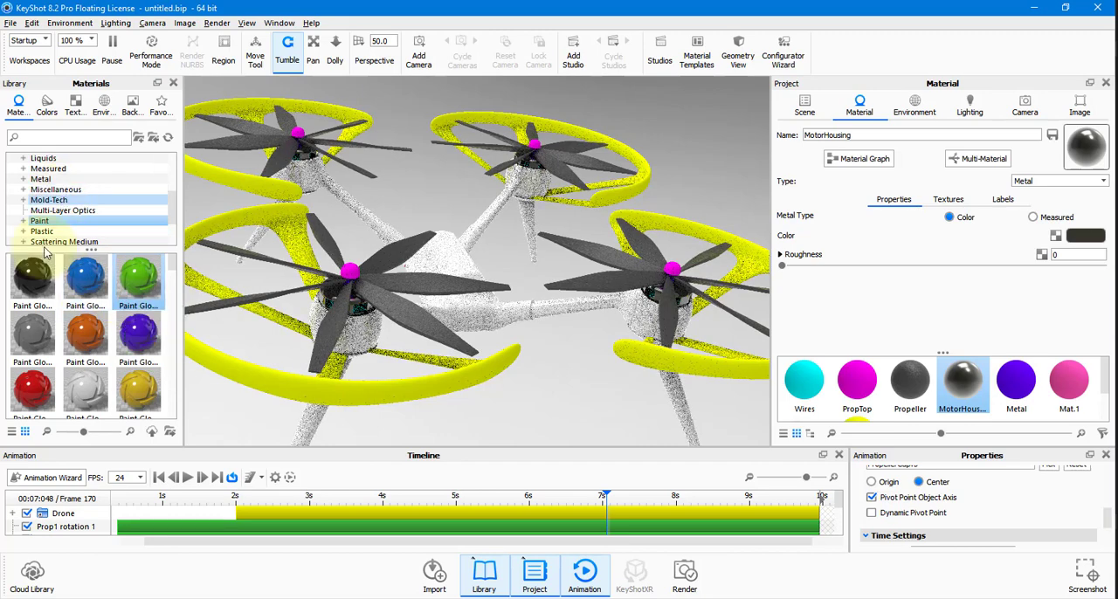
# Apply the Emissive Cool light material from the library to the small pink spheres on the drone body.
pyautogui.moveTo(318, 214); pyautogui.dragTo(542, 245)
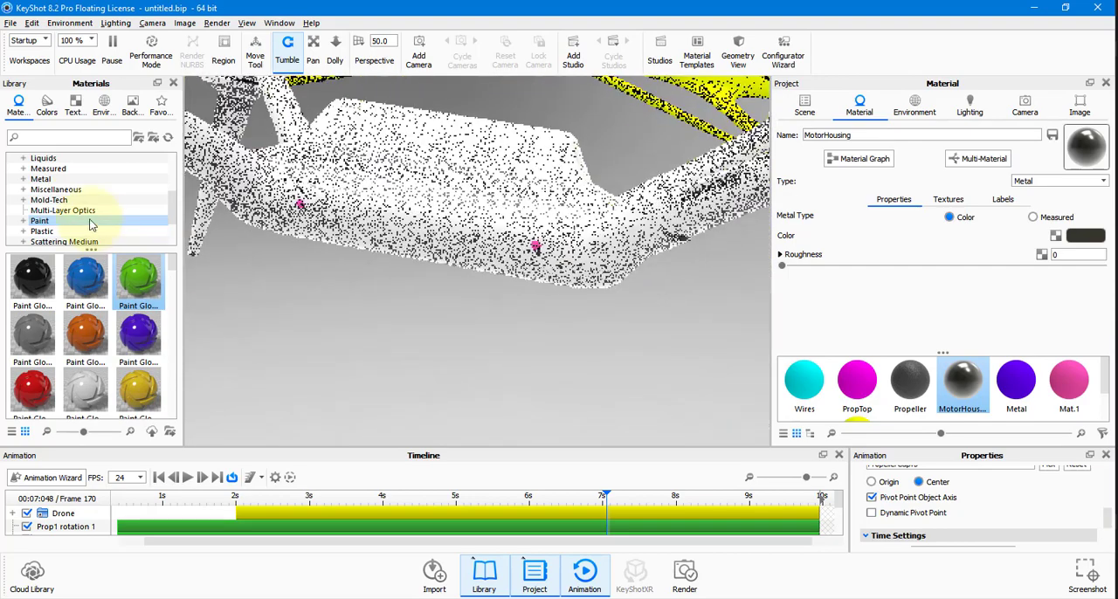
pyautogui.scroll(1, 61, 194)
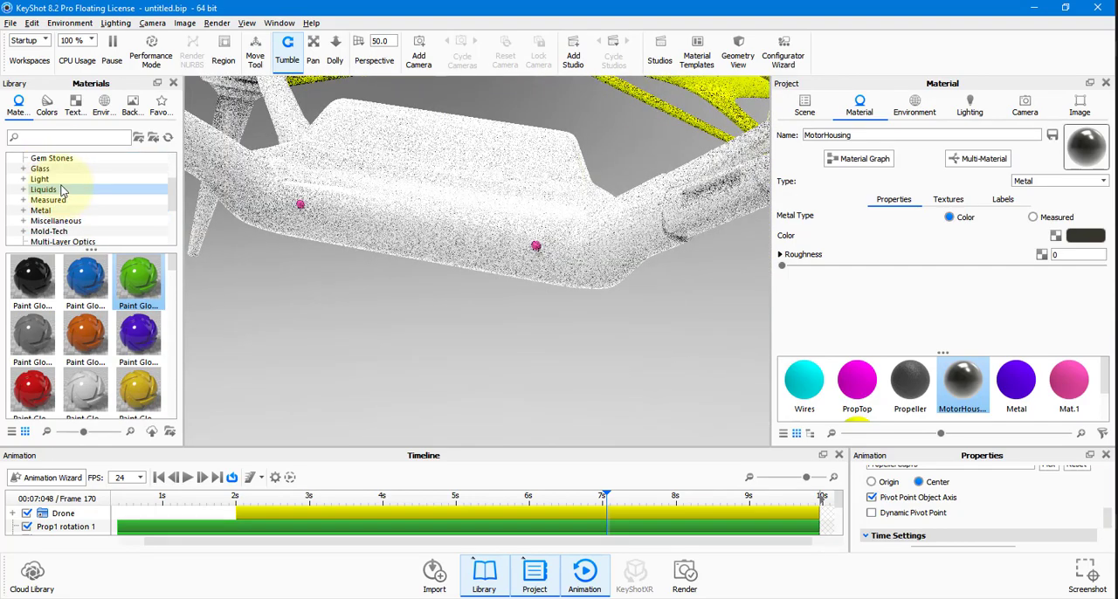
pyautogui.click(63, 179)
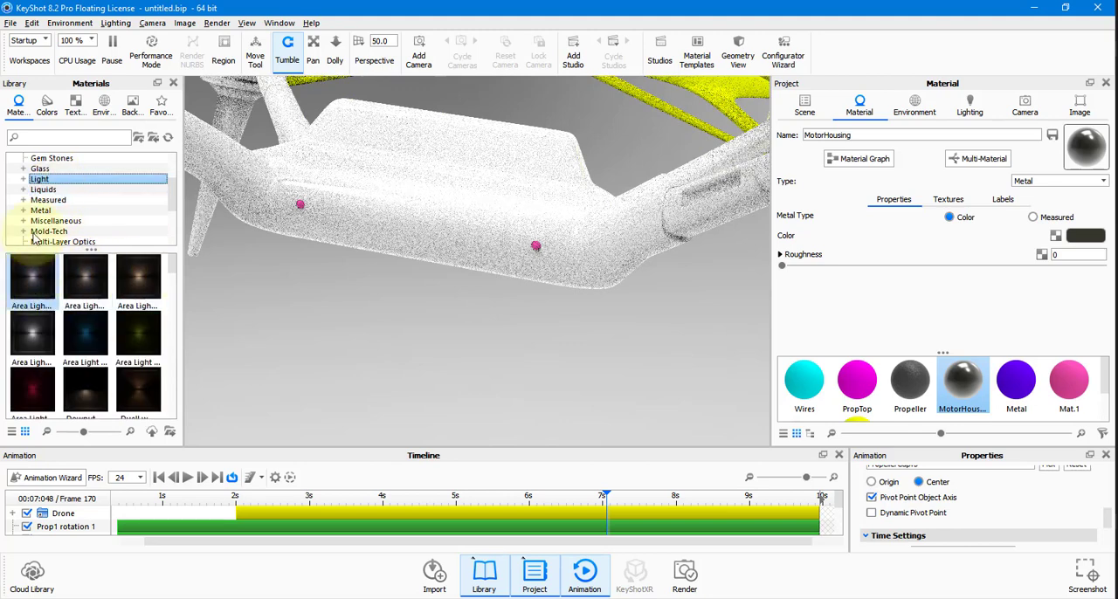
pyautogui.doubleClick(54, 181)
pyautogui.scroll(-1, 61, 197)
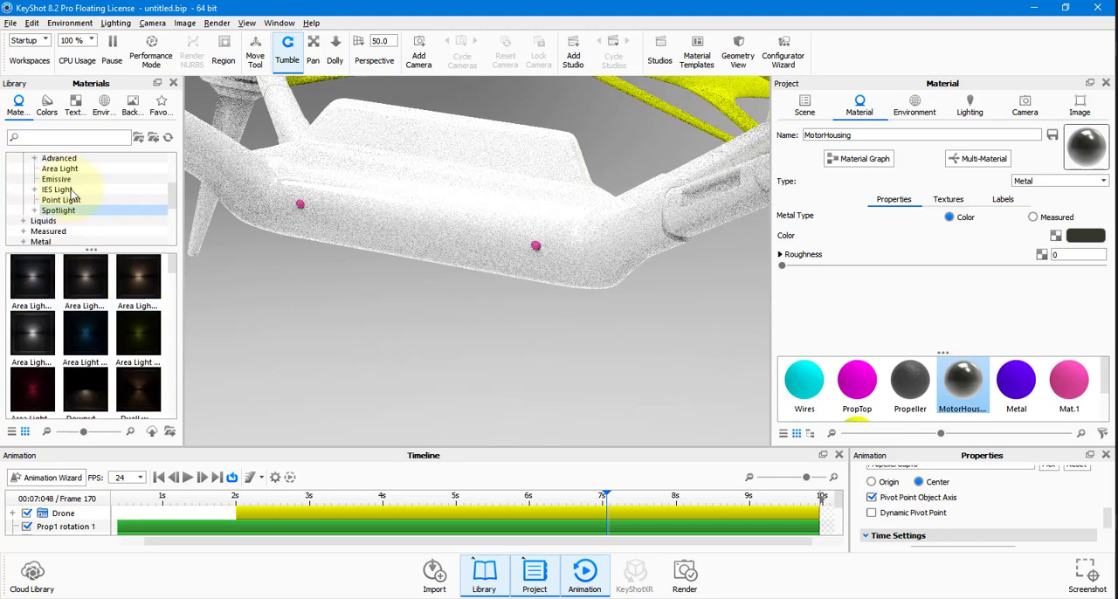
pyautogui.click(56, 179)
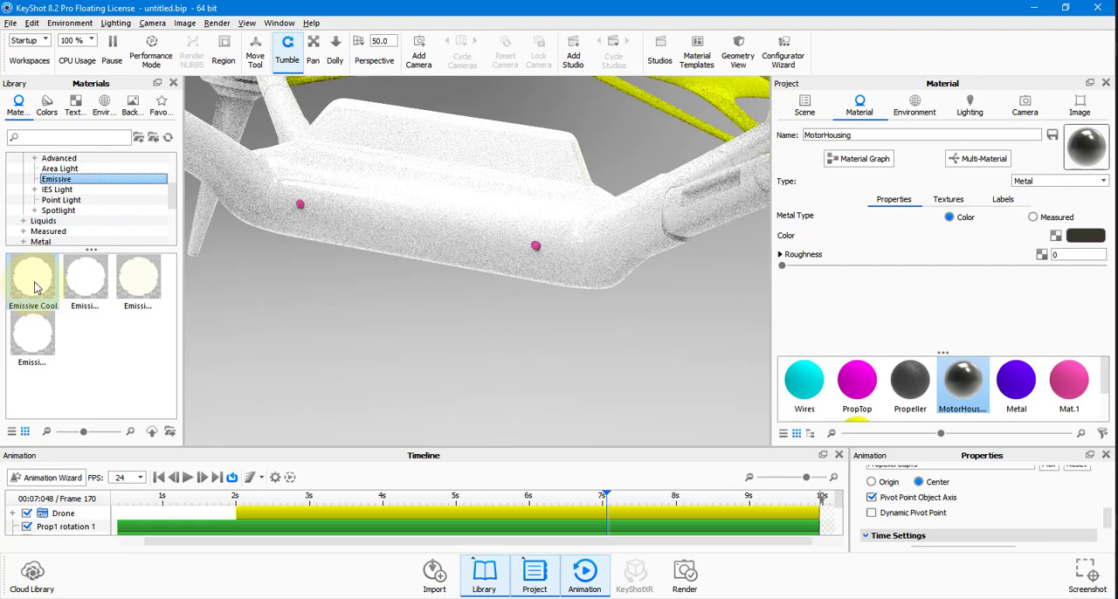
pyautogui.moveTo(35, 288); pyautogui.dragTo(299, 208)
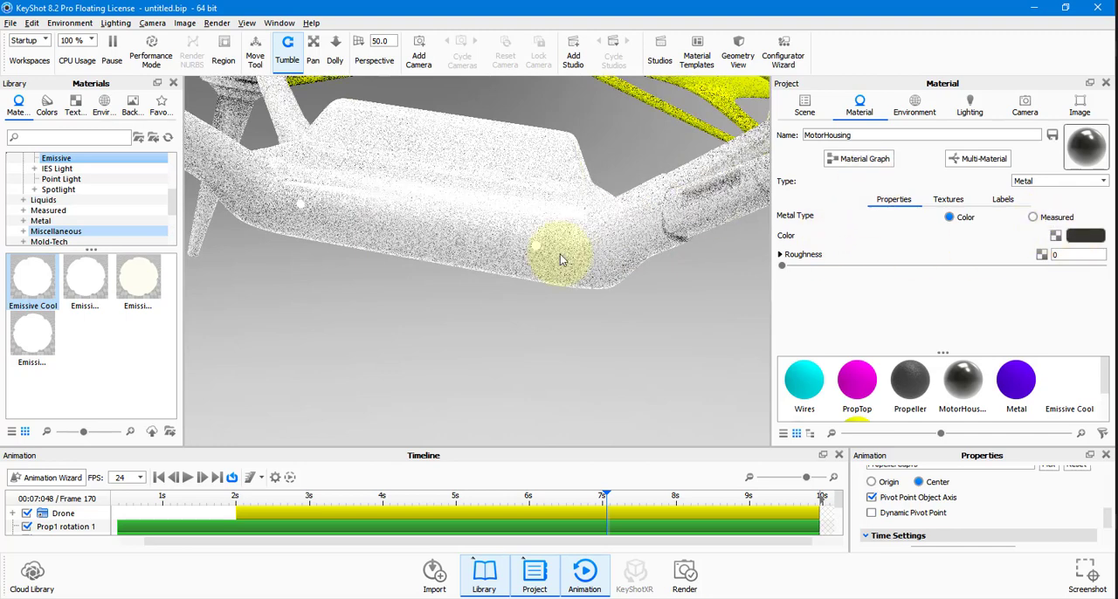
# Set the Emissive Cool material's colour to bright red with hue 352°, saturation 100% and value 98%.
pyautogui.doubleClick(302, 207)
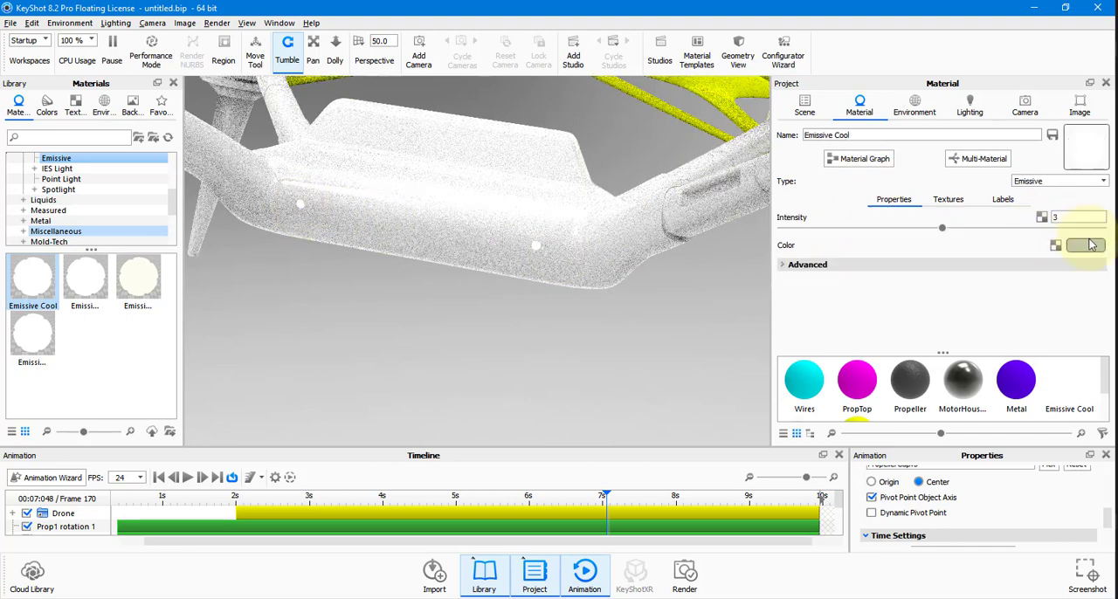
pyautogui.click(1090, 245)
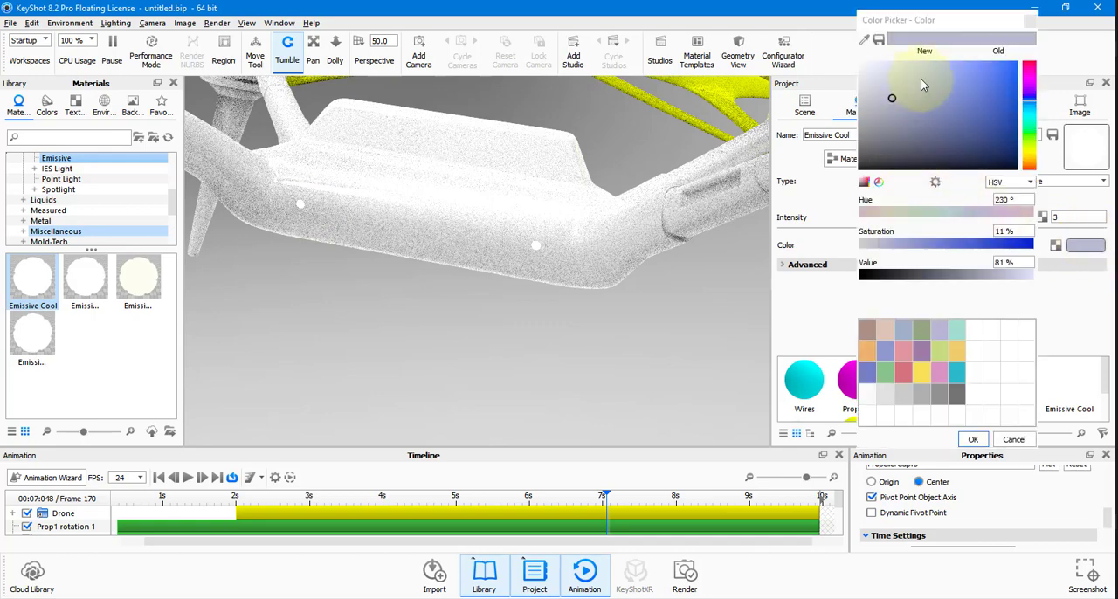
pyautogui.click(1029, 63)
pyautogui.click(1016, 64)
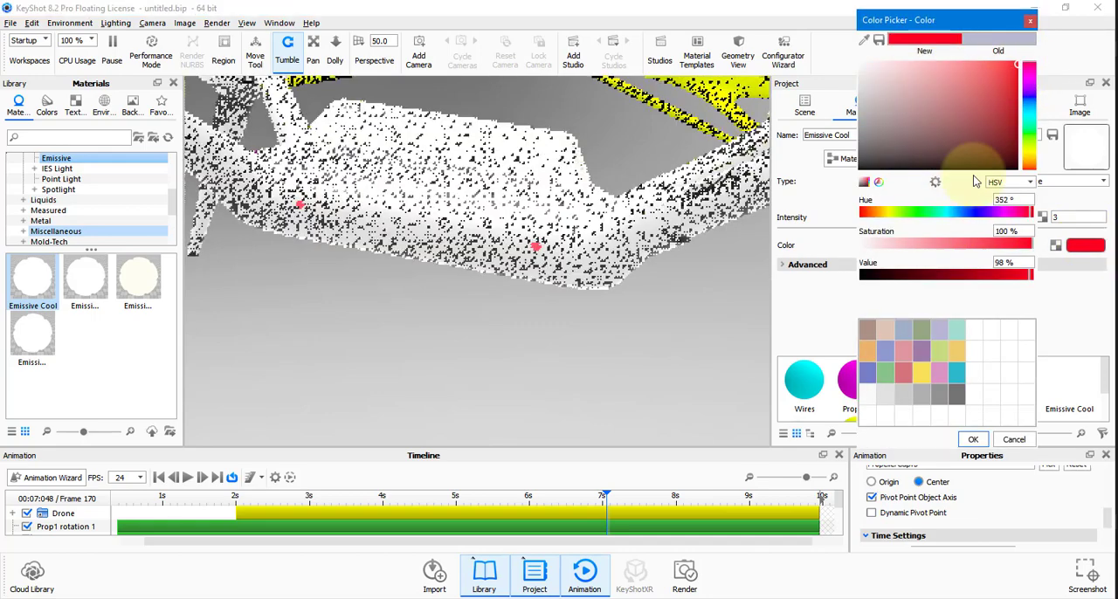
pyautogui.click(973, 438)
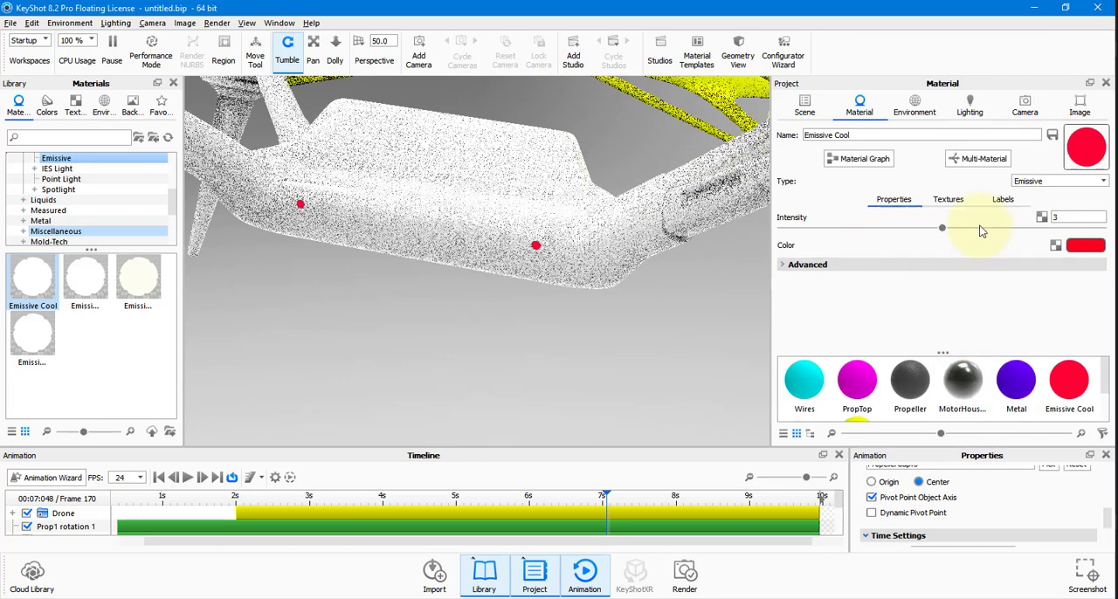
# Turn off Visible in Shadows for the Emissive Cool material and set its intensity to 500.
pyautogui.click(780, 265)
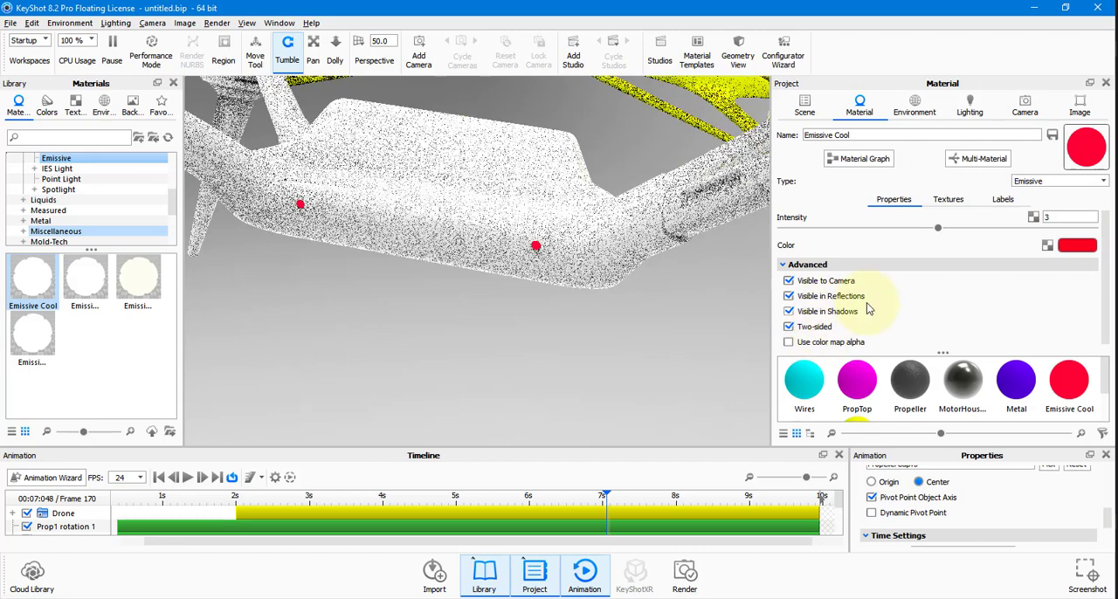
pyautogui.doubleClick(1063, 220)
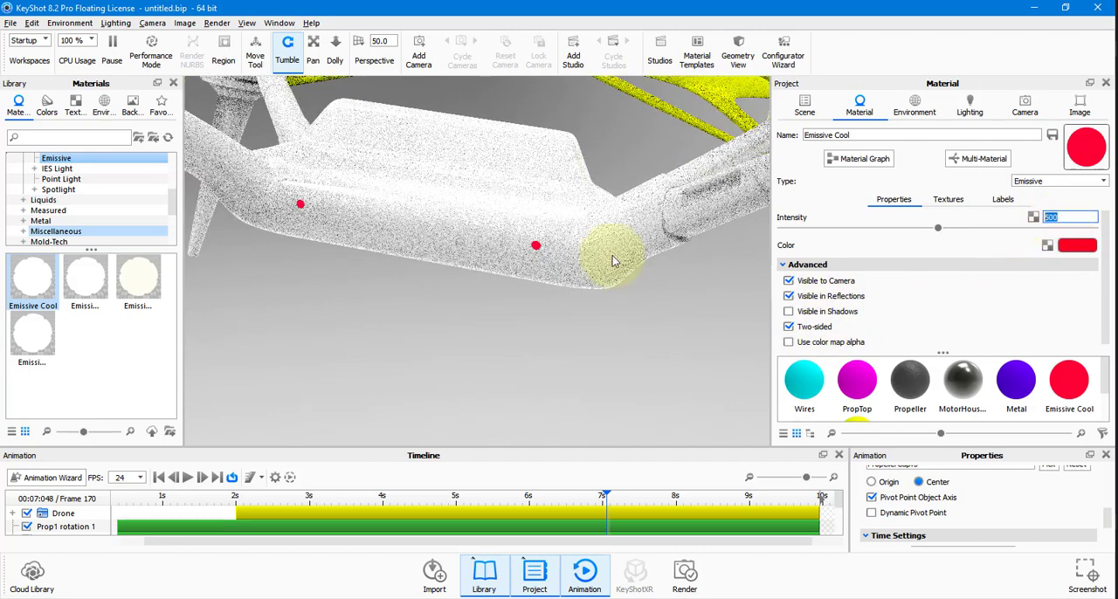
# Inspect the glowing lights and the whole drone from a distance, and return the animation to its first frame.
pyautogui.scroll(4, 594, 284)
pyautogui.scroll(-10, 592, 284)
pyautogui.moveTo(591, 285); pyautogui.dragTo(486, 224)
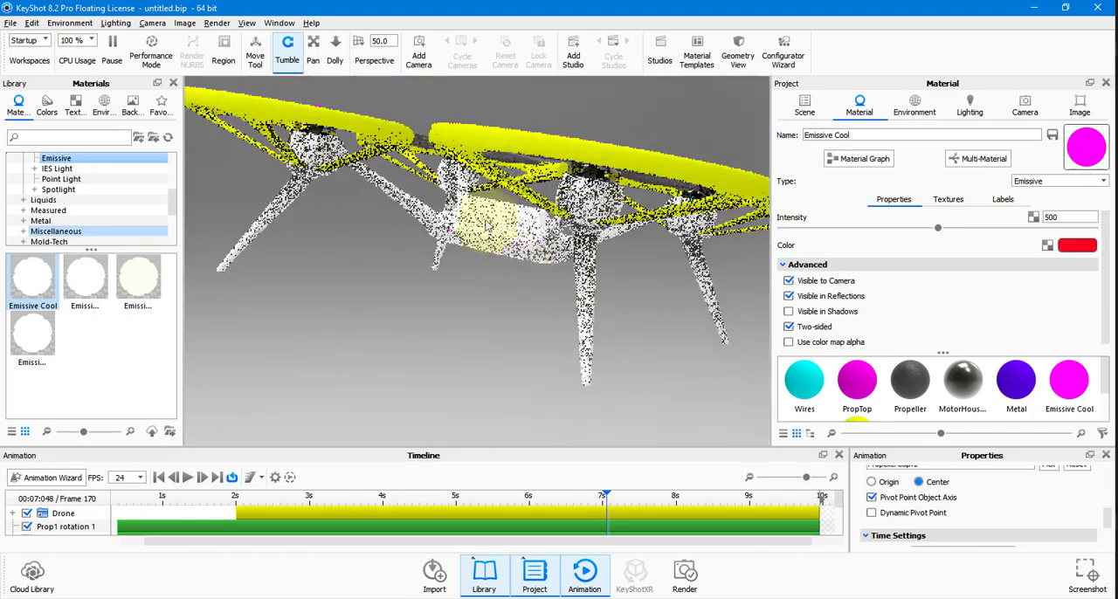
pyautogui.click(159, 478)
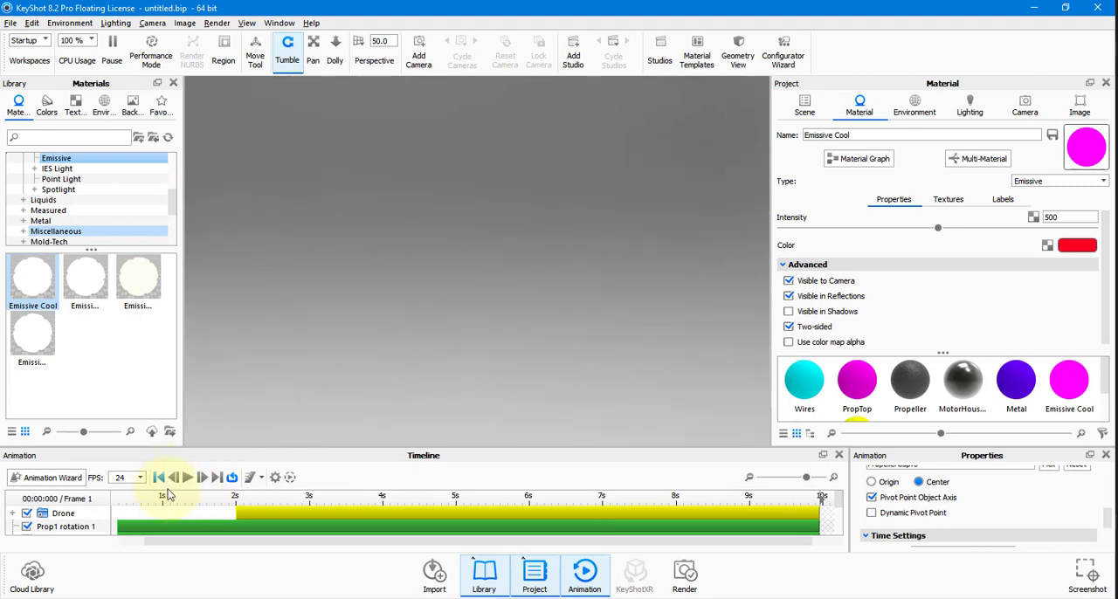
# Look for the out-of-view drone by scrubbing the timeline, checking the sarcona_Drone2 model's options and turning the camera.
pyautogui.moveTo(162, 497); pyautogui.dragTo(115, 498)
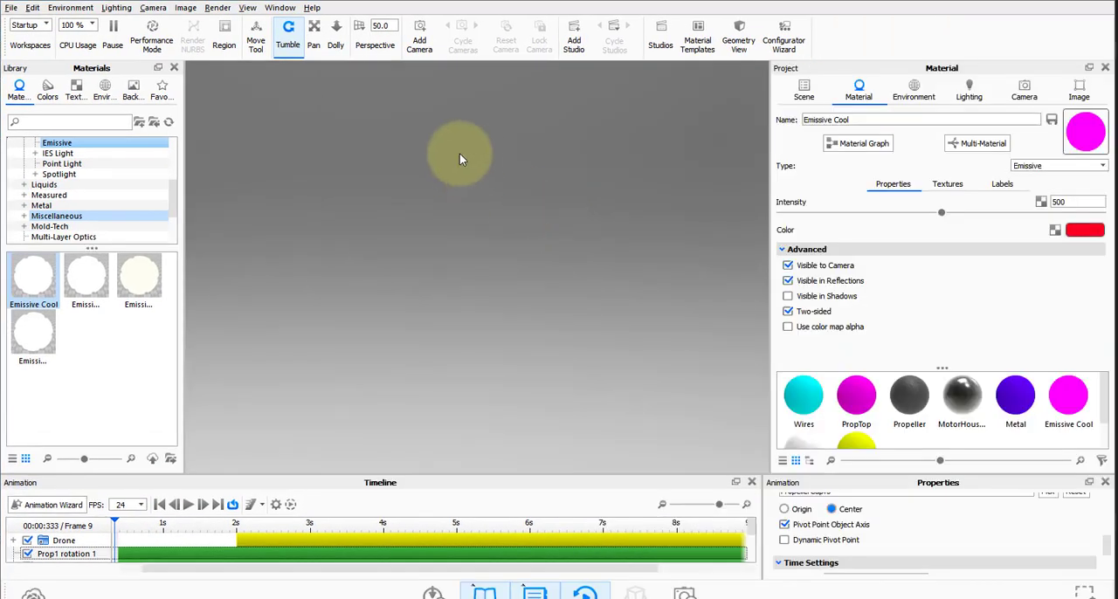
pyautogui.click(290, 51)
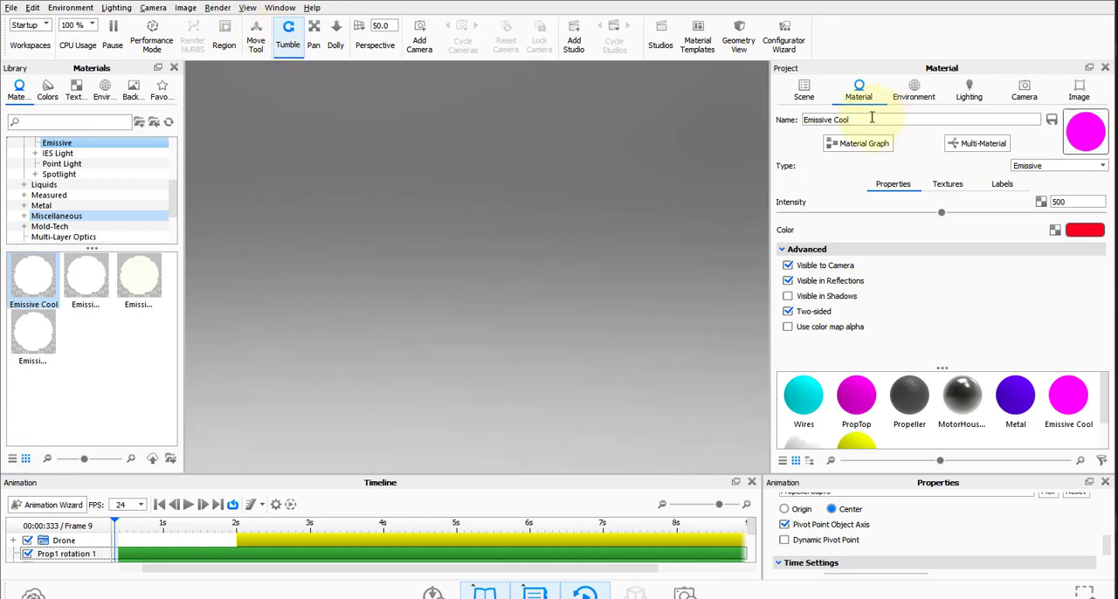
pyautogui.click(805, 92)
pyautogui.scroll(12, 935, 175)
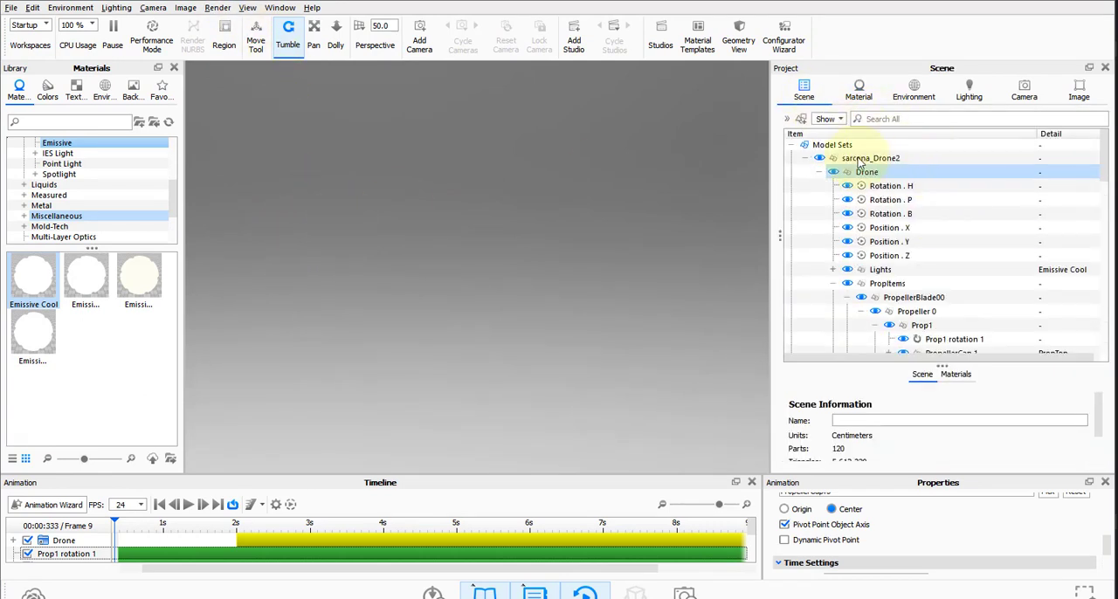
pyautogui.click(838, 158)
pyautogui.rightClick(841, 158)
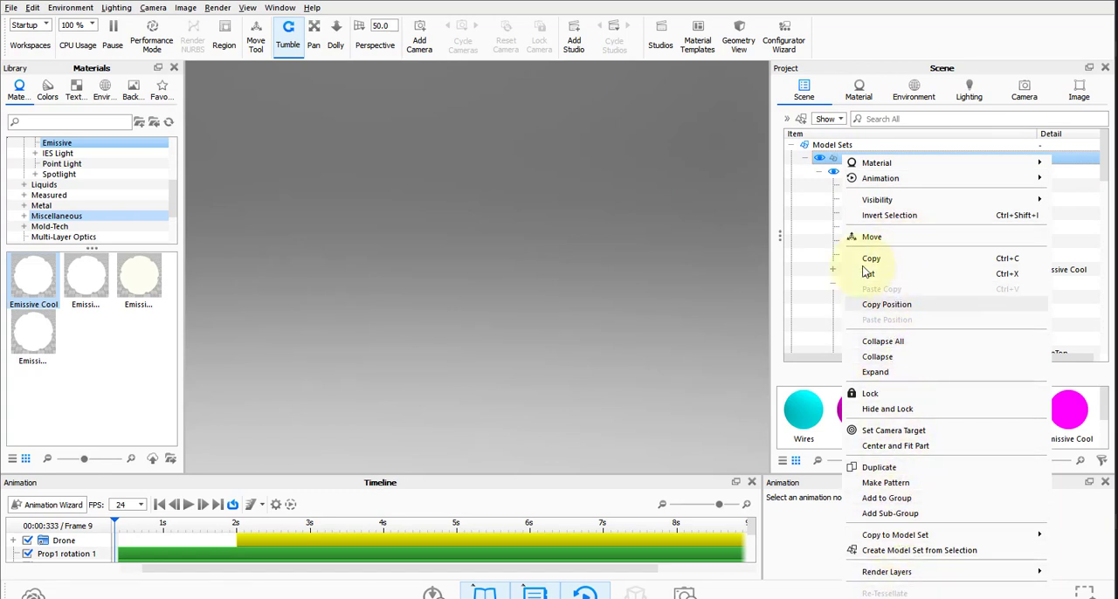
pyautogui.moveTo(900, 202)
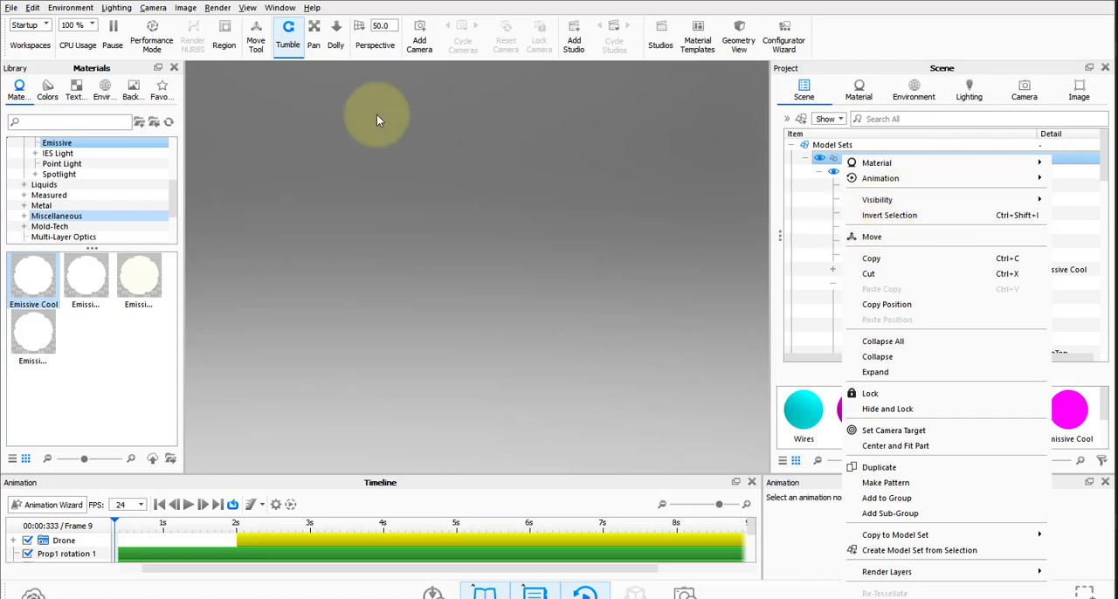
pyautogui.click(154, 8)
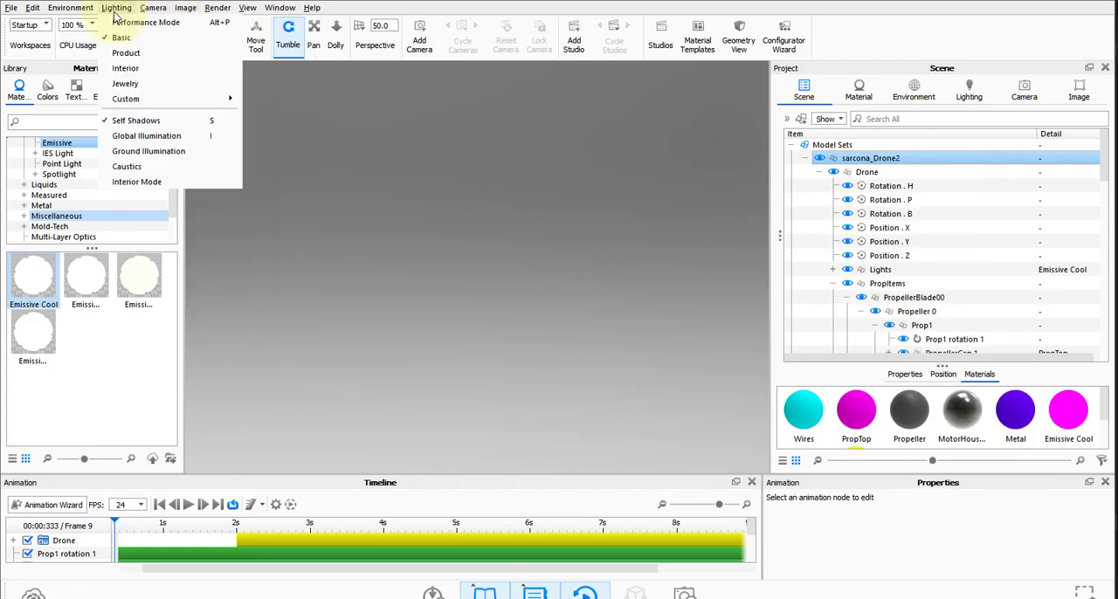
pyautogui.click(365, 353)
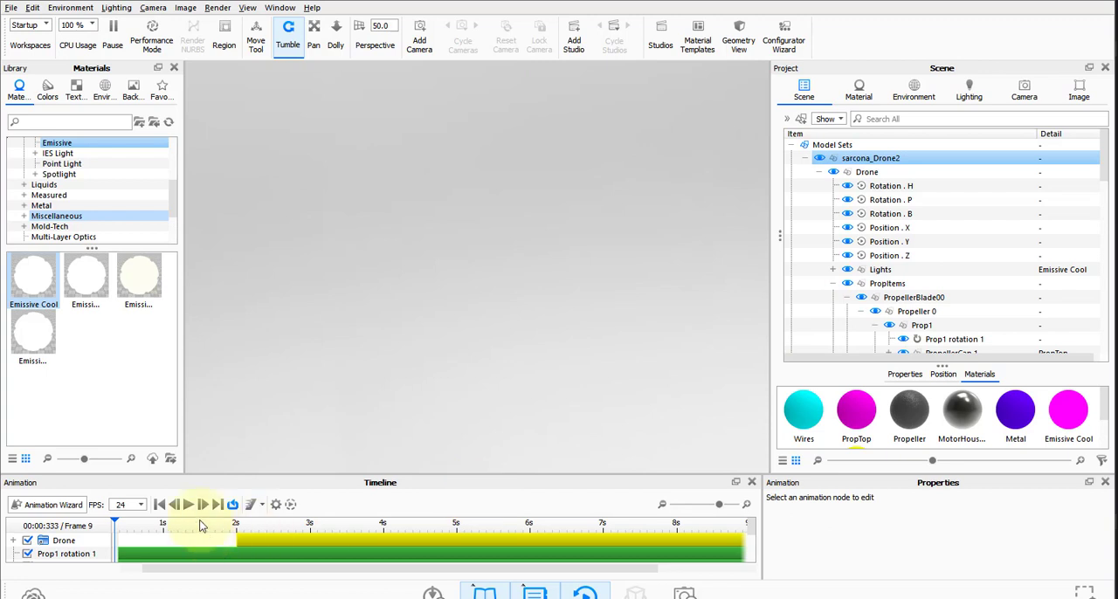
pyautogui.click(235, 524)
pyautogui.moveTo(532, 304); pyautogui.dragTo(362, 403)
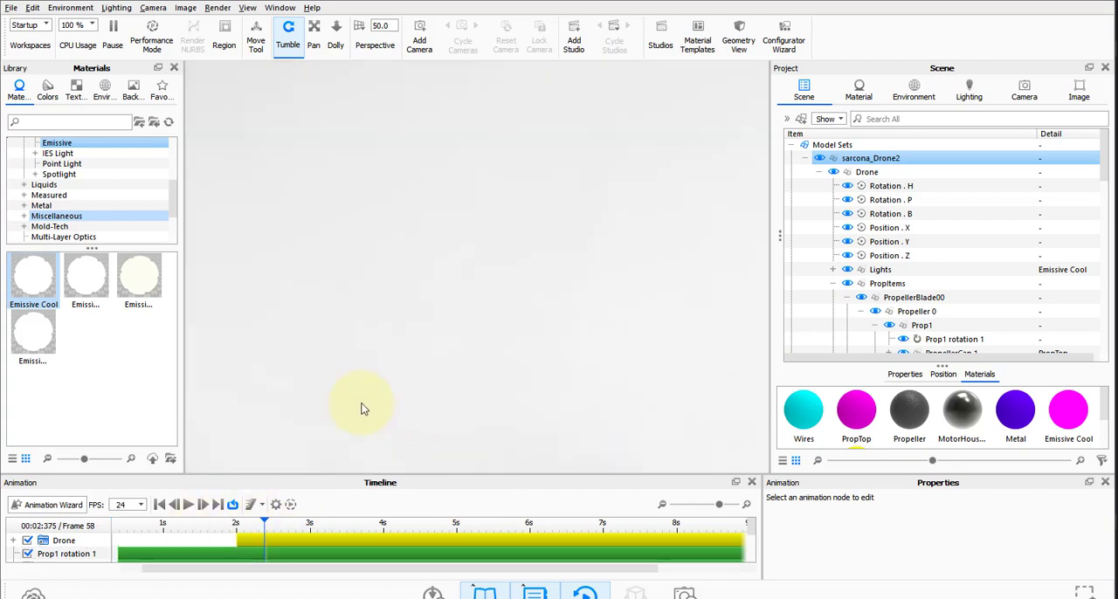
pyautogui.moveTo(276, 417); pyautogui.dragTo(392, 562)
pyautogui.moveTo(417, 144); pyautogui.dragTo(393, 236)
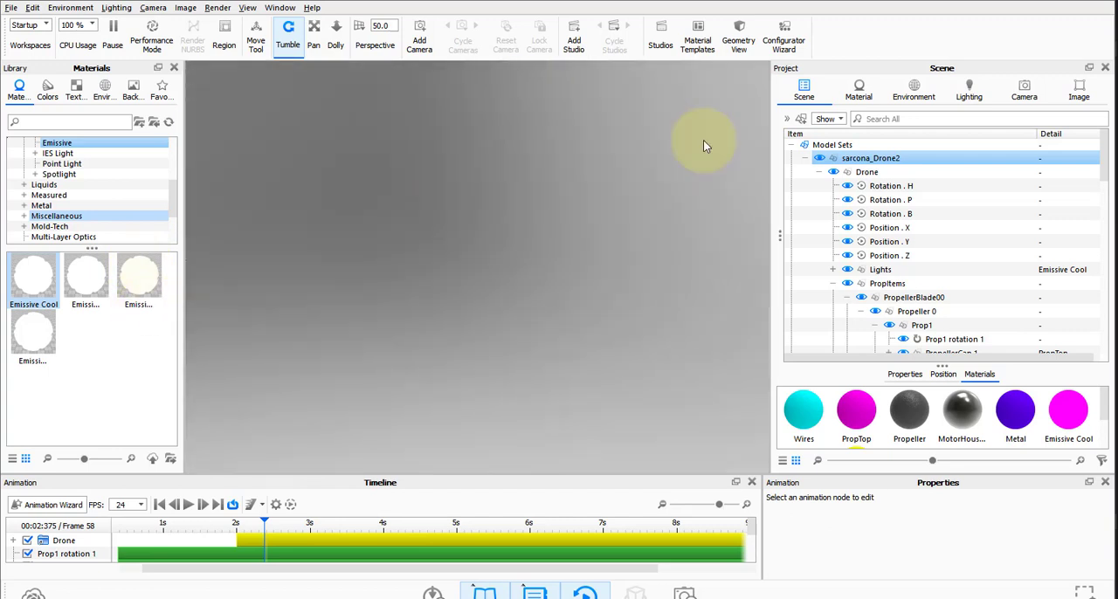
# Try to reveal the drone through the visibility options of the sarcona_Drone2 model.
pyautogui.rightClick(879, 162)
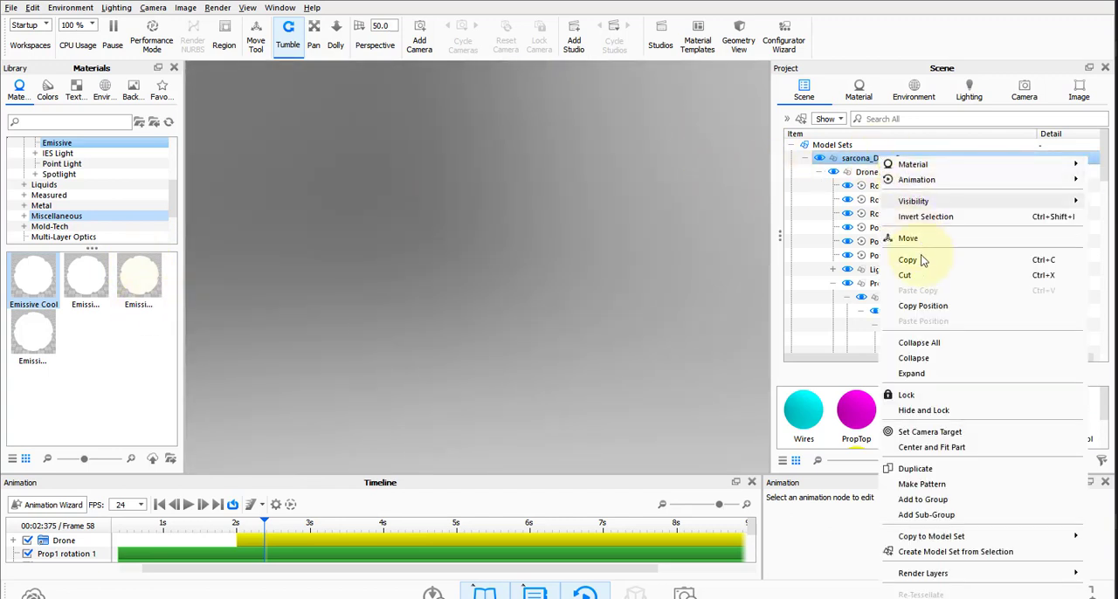
pyautogui.moveTo(931, 201)
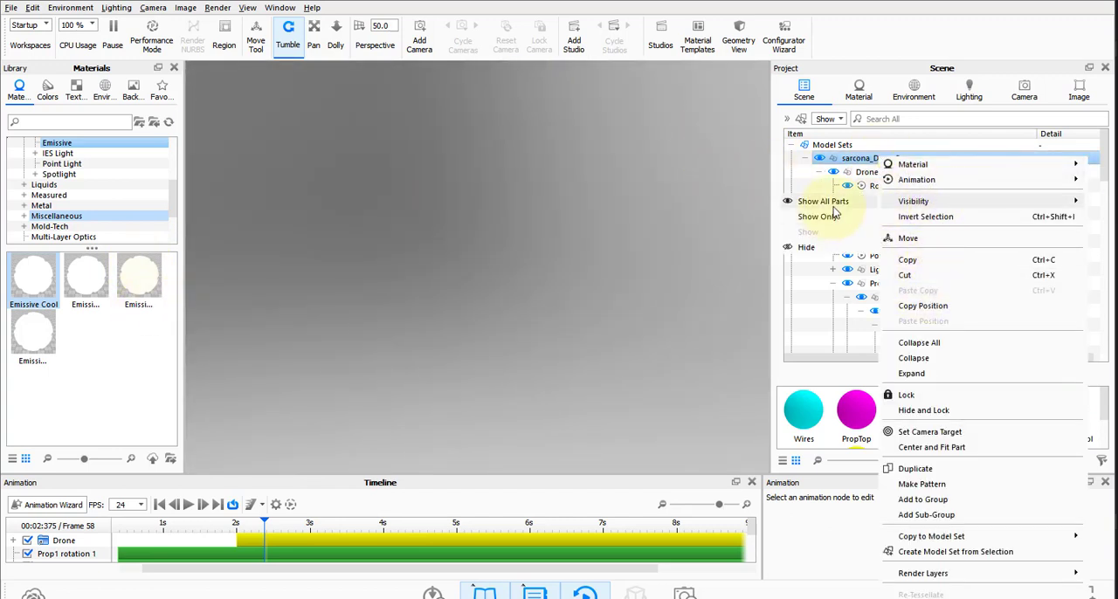
pyautogui.click(834, 213)
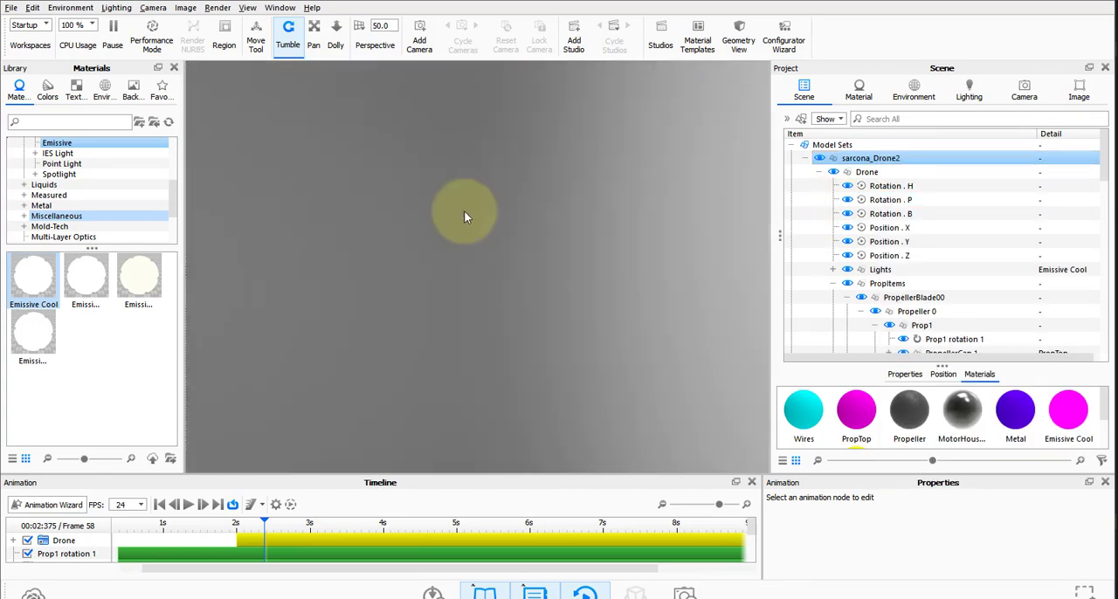
pyautogui.click(864, 172)
pyautogui.rightClick(865, 172)
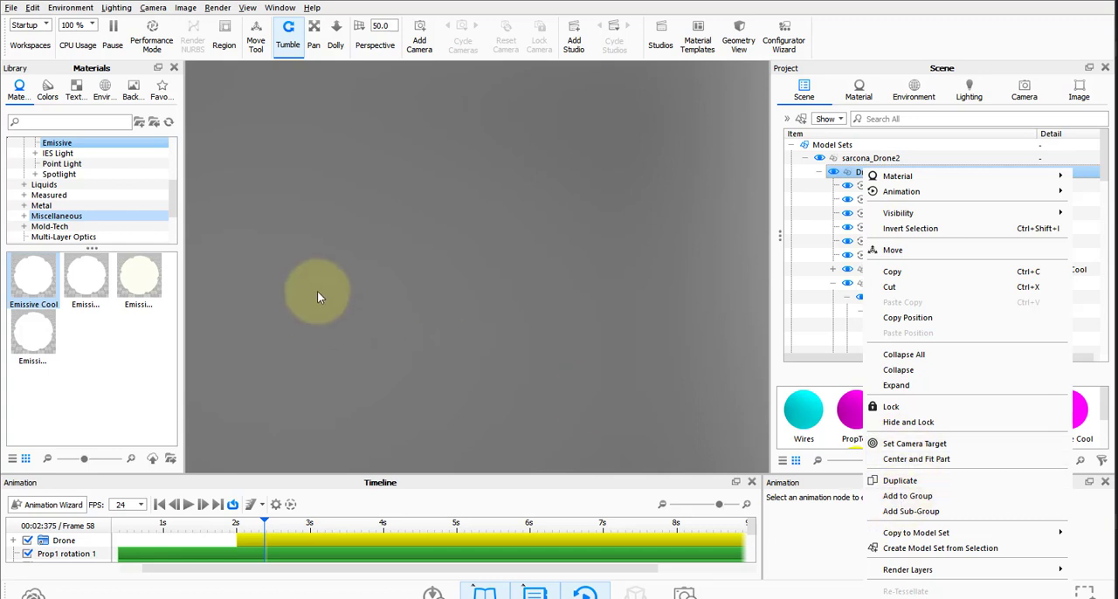
pyautogui.click(388, 283)
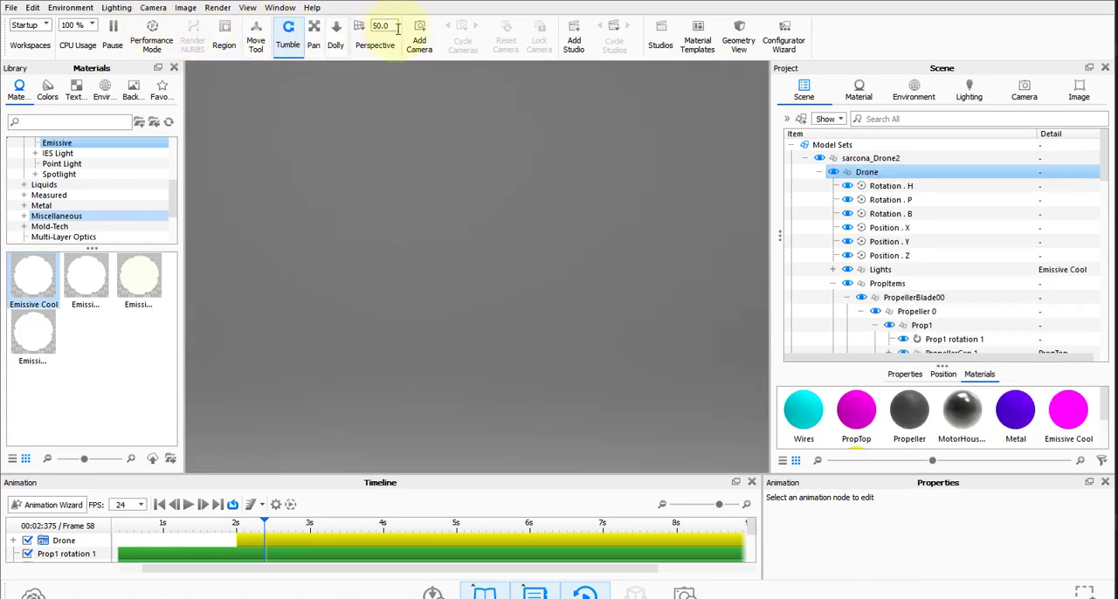
pyautogui.click(248, 8)
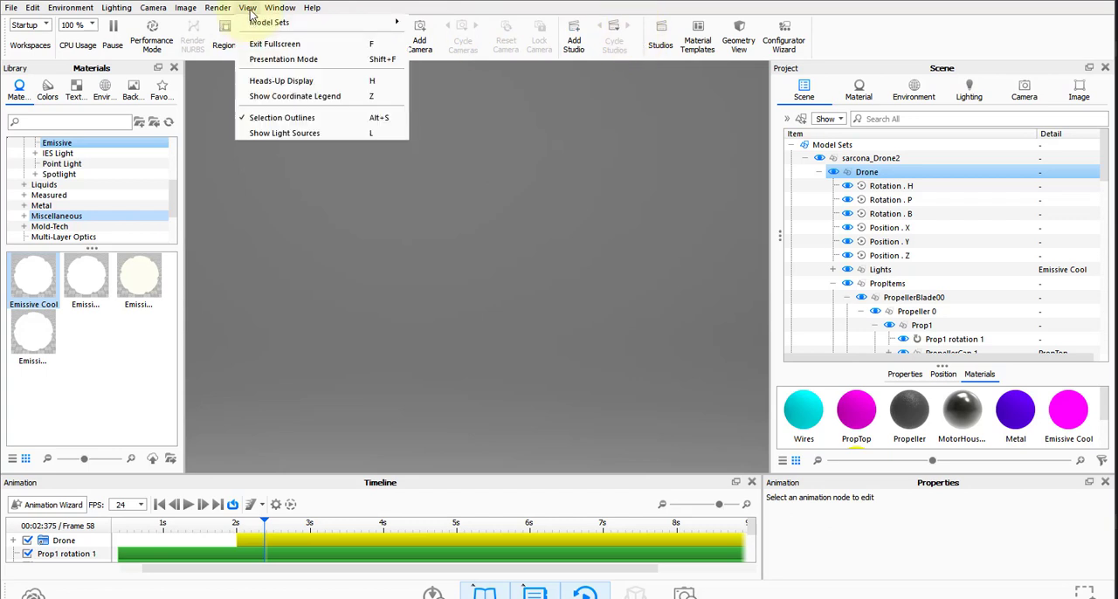
pyautogui.moveTo(287, 7)
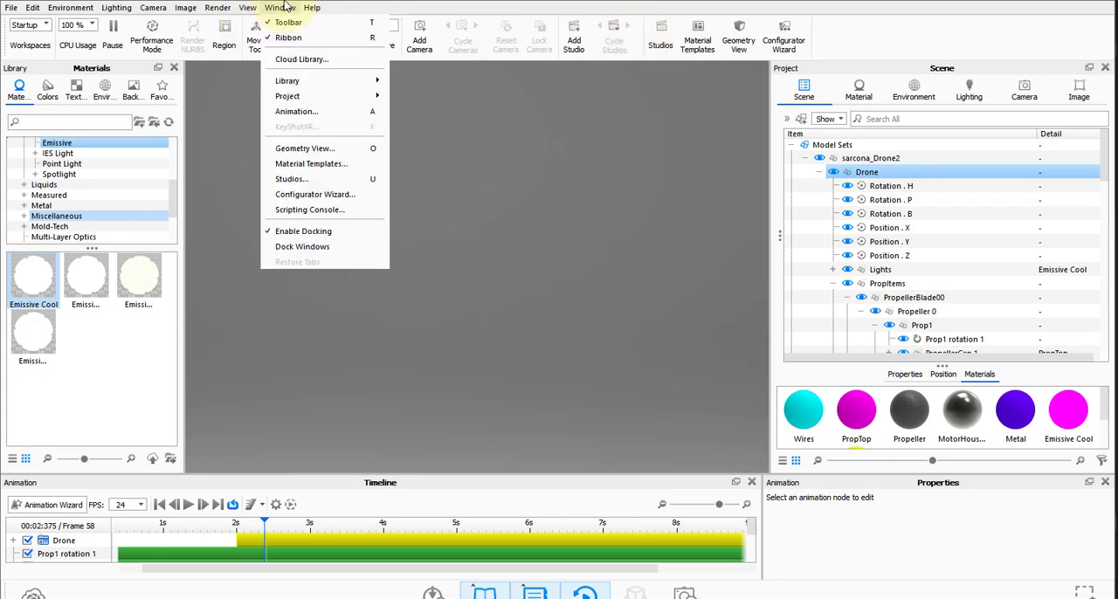
pyautogui.moveTo(153, 8)
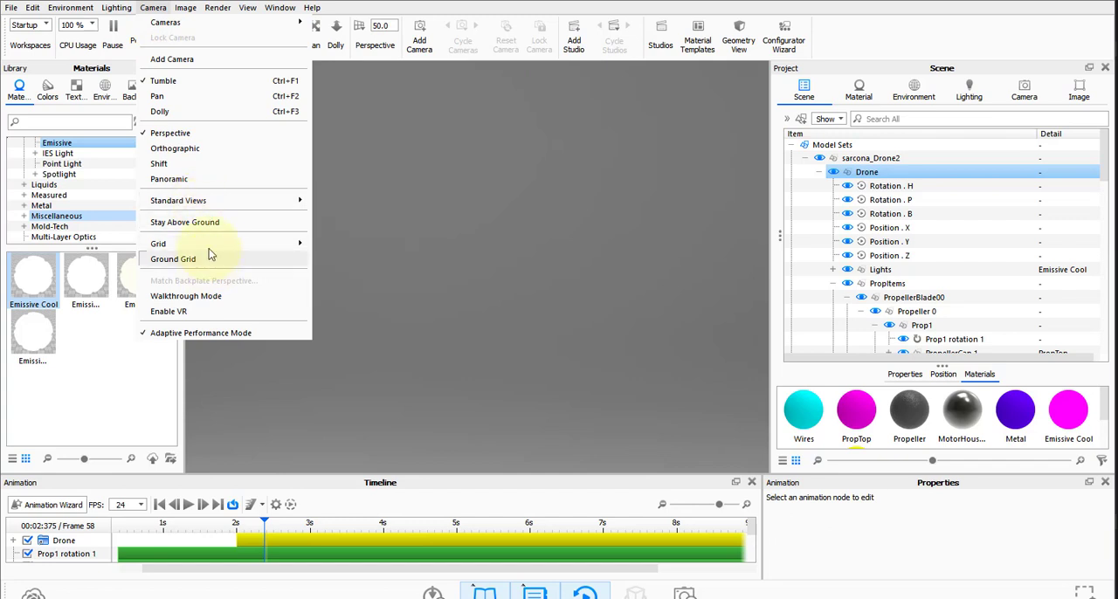
pyautogui.moveTo(105, 7)
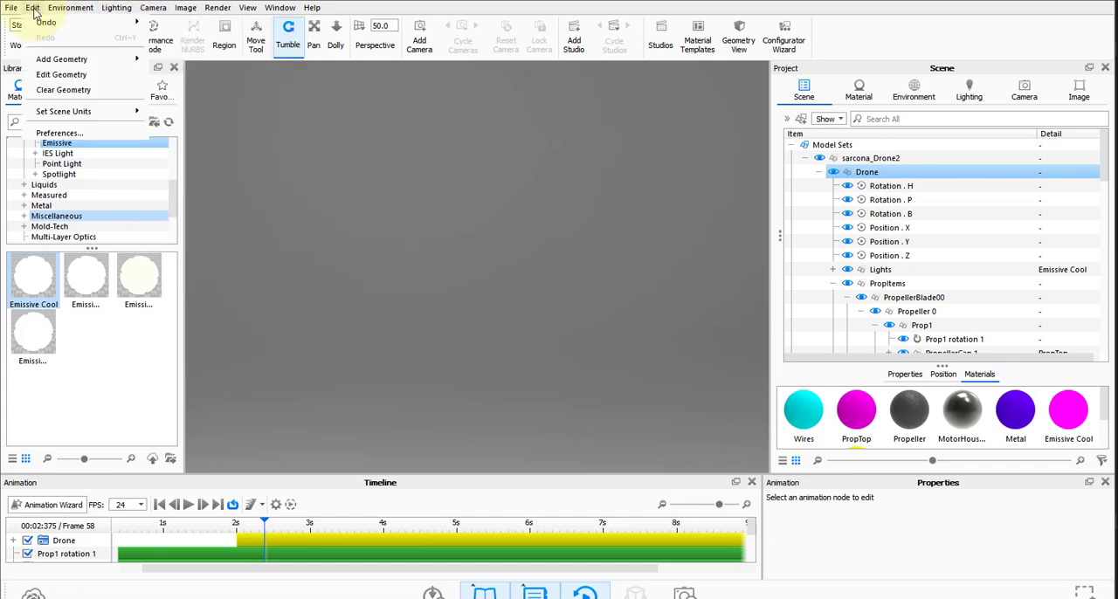
pyautogui.click(443, 214)
# Find the drone by scrubbing its flight animation to frame 47, and frame the whole model in view.
pyautogui.moveTo(443, 213); pyautogui.dragTo(515, 425)
pyautogui.moveTo(354, 528); pyautogui.dragTo(564, 521)
pyautogui.moveTo(569, 290); pyautogui.dragTo(485, 367)
pyautogui.scroll(-10, 481, 360)
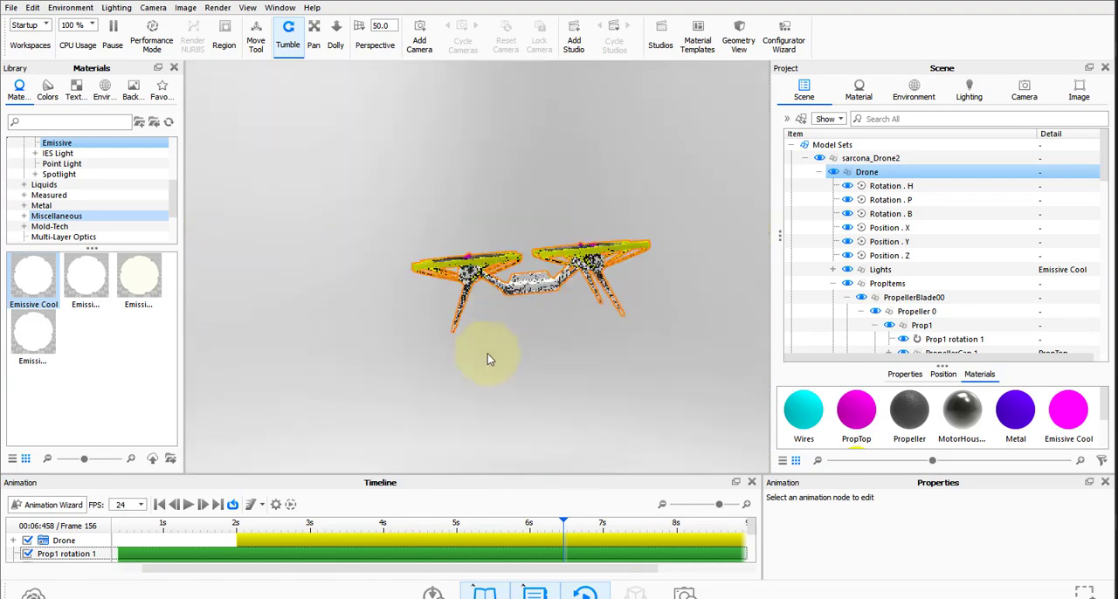
pyautogui.moveTo(488, 353); pyautogui.dragTo(388, 487)
pyautogui.moveTo(397, 525); pyautogui.dragTo(235, 527)
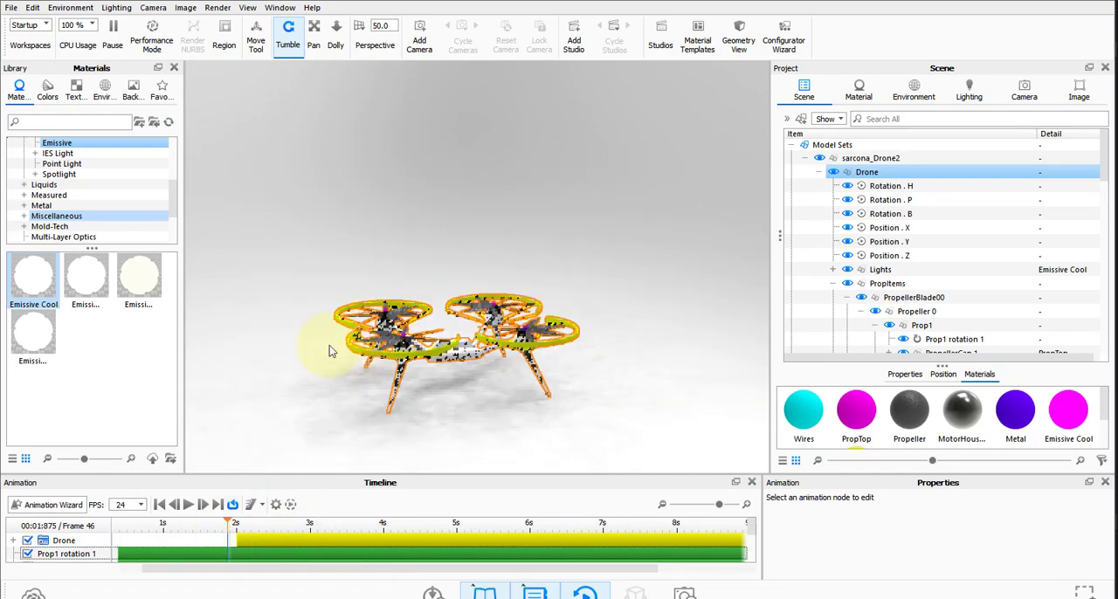
pyautogui.moveTo(329, 345); pyautogui.dragTo(329, 390)
pyautogui.scroll(6, 329, 391)
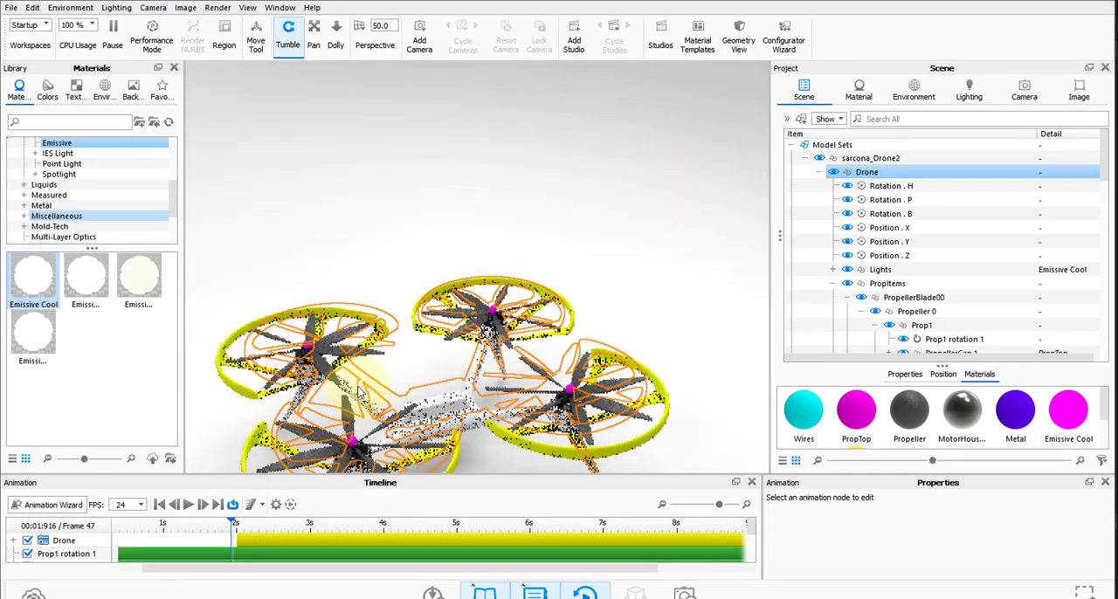
pyautogui.moveTo(356, 376); pyautogui.dragTo(405, 242, button='middle')
pyautogui.moveTo(404, 243); pyautogui.dragTo(466, 297)
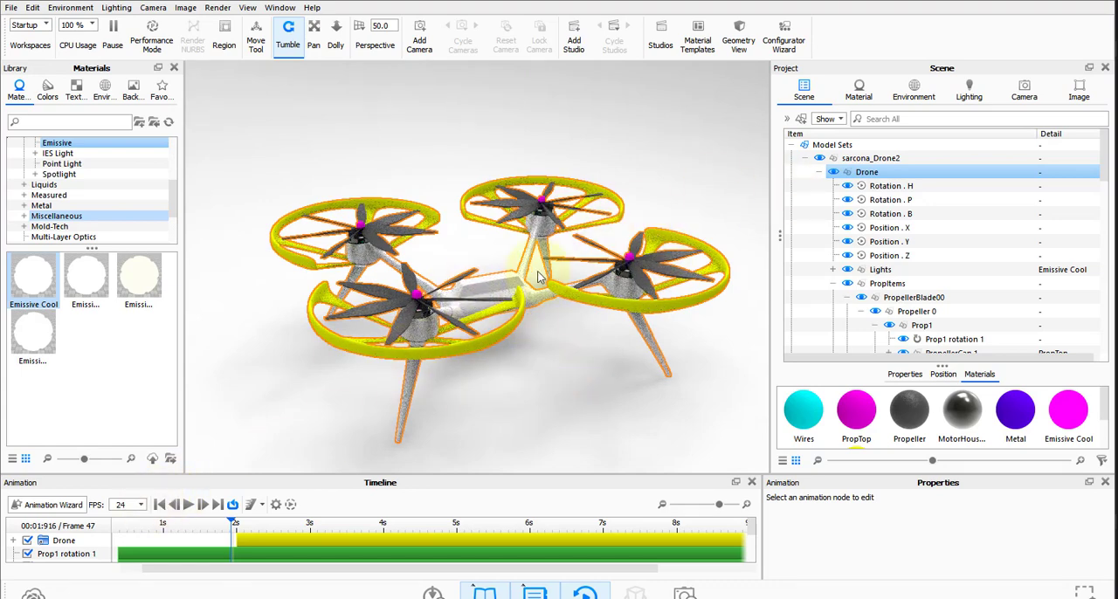
# Examine the small emissive lights on the side of the drone body up close.
pyautogui.moveTo(487, 382); pyautogui.dragTo(572, 381)
pyautogui.scroll(-3, 463, 377)
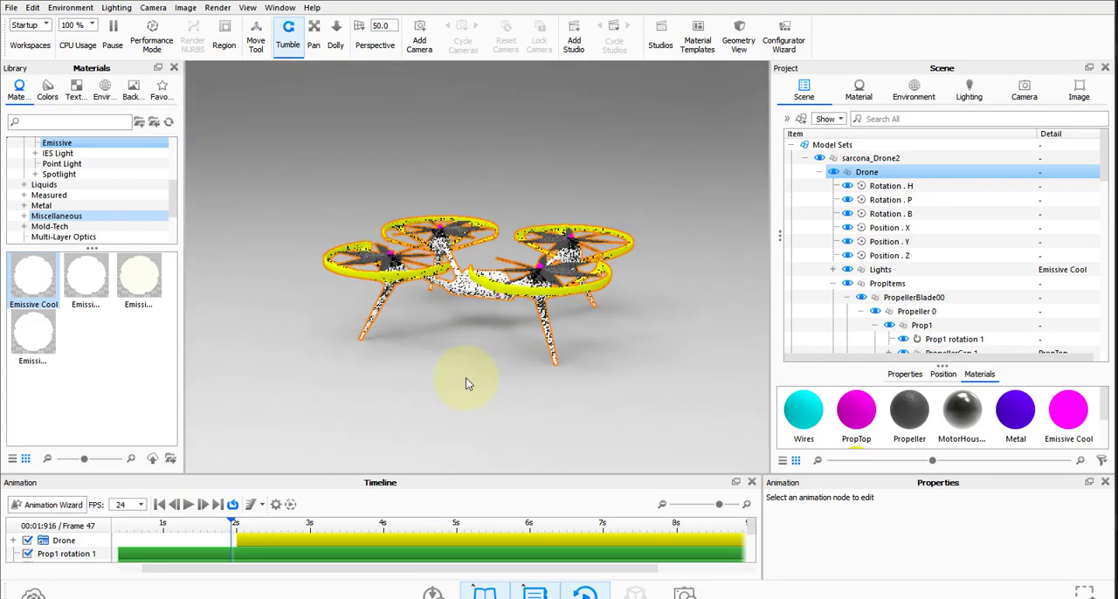
pyautogui.scroll(6, 476, 385)
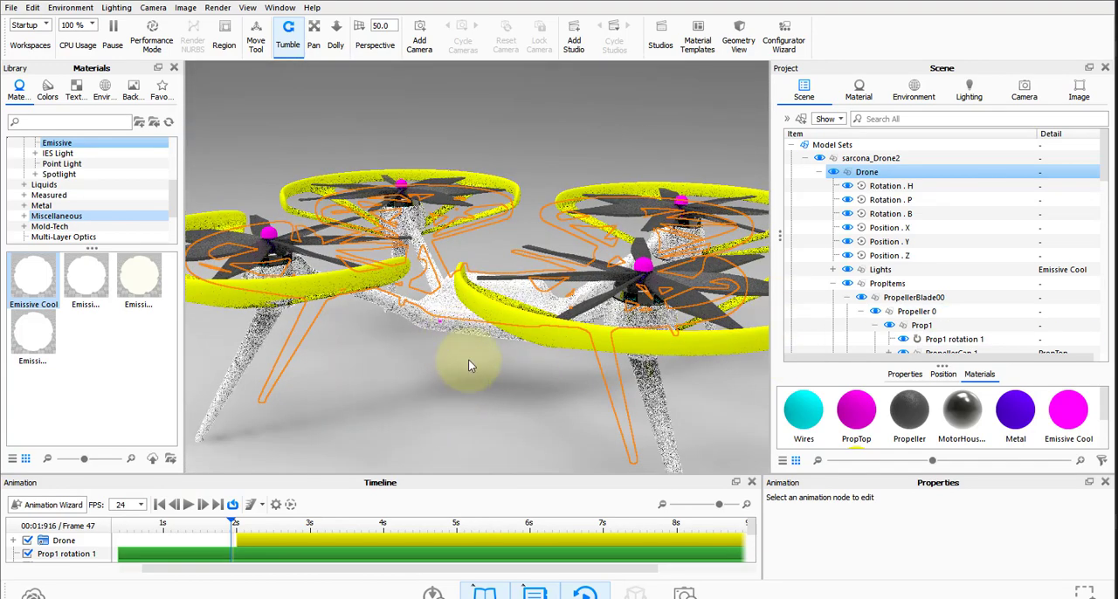
pyautogui.moveTo(468, 359); pyautogui.dragTo(491, 352)
pyautogui.scroll(-3, 497, 352)
pyautogui.scroll(7, 502, 356)
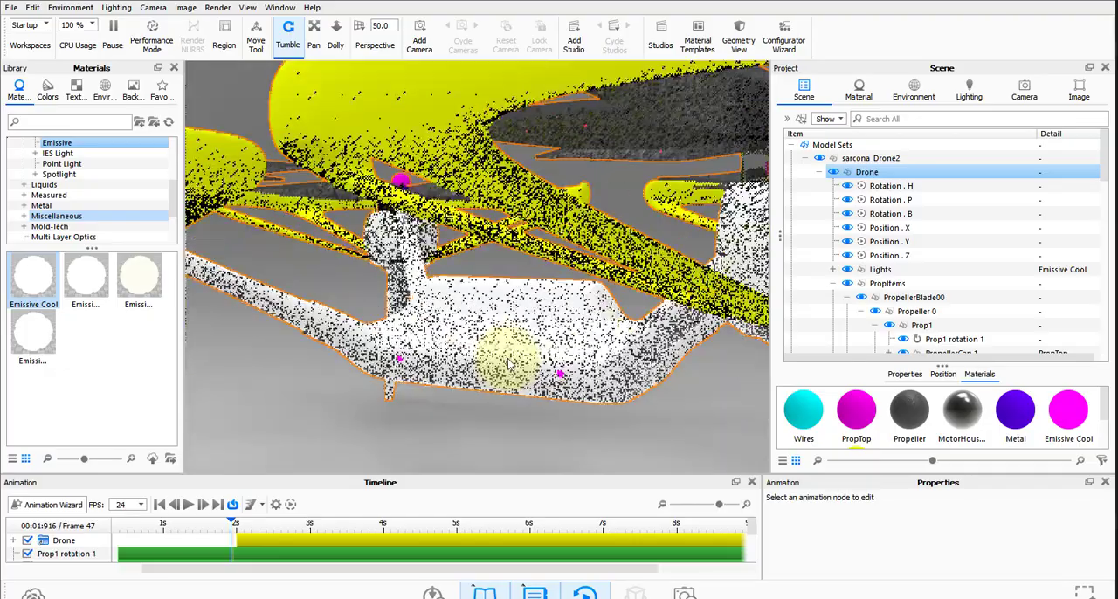
pyautogui.scroll(3, 509, 365)
pyautogui.moveTo(509, 364); pyautogui.dragTo(498, 242, button='middle')
pyautogui.scroll(5, 577, 300)
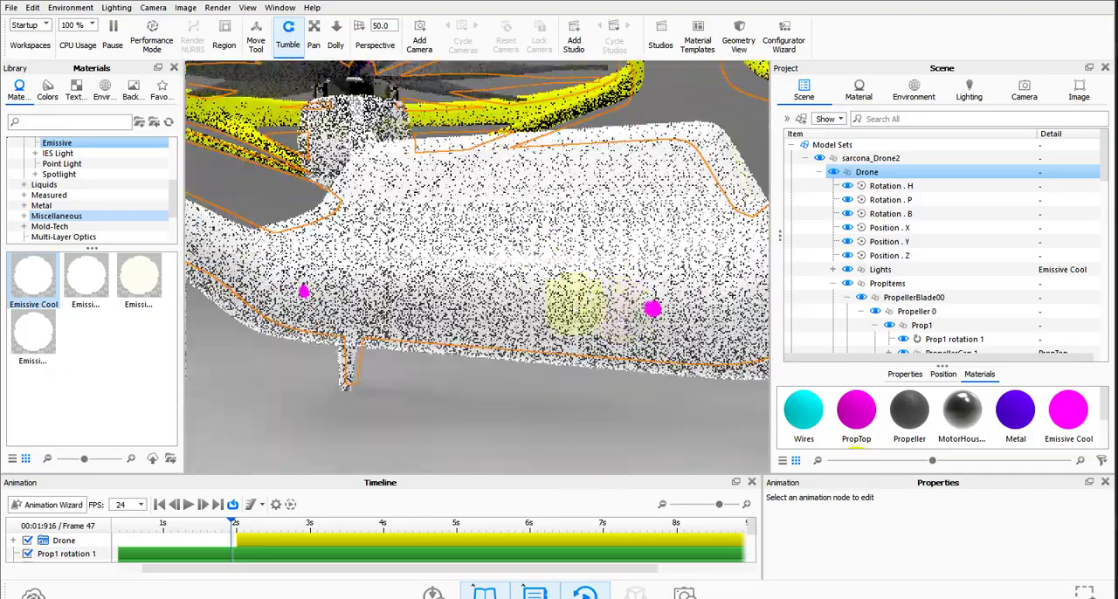
# Try intensities of 10, 2 and 0.25 for the Emissive Cool material, settle on 1, and check the whole drone.
pyautogui.doubleClick(1080, 404)
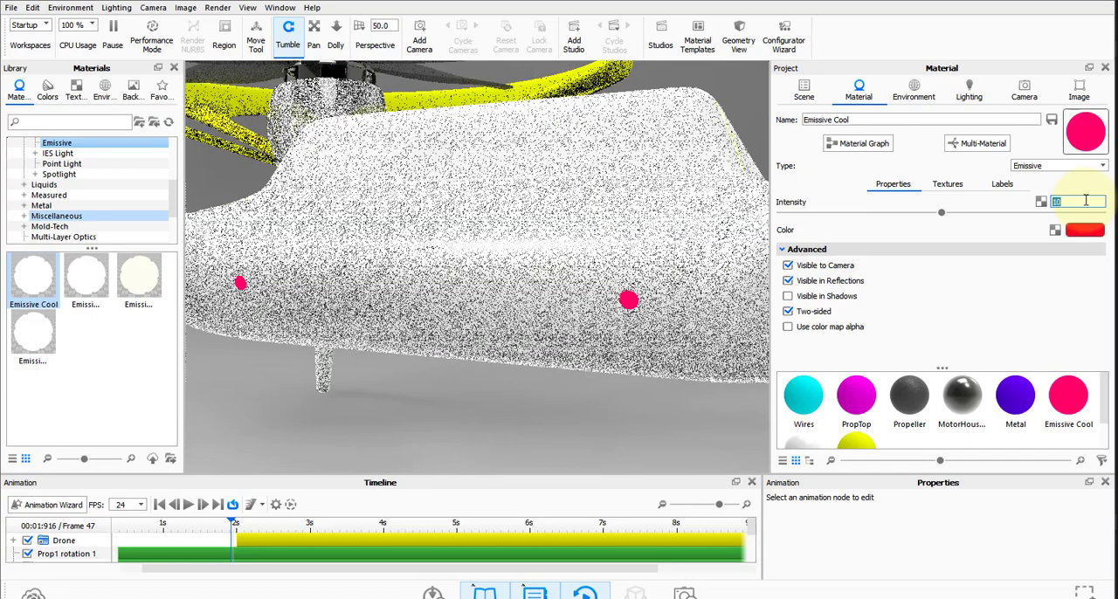
pyautogui.write('2')
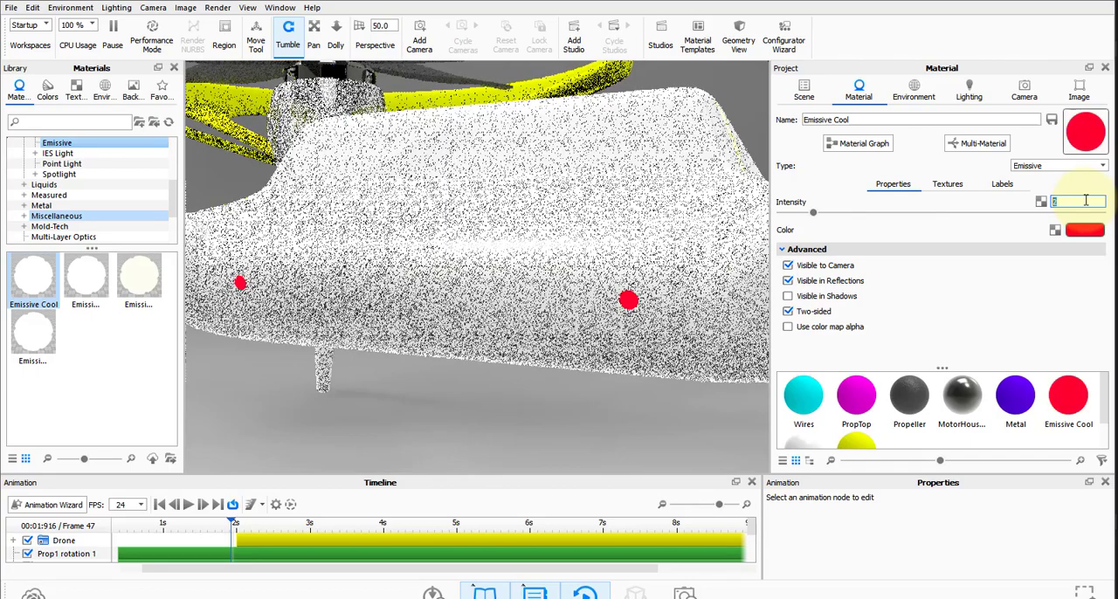
pyautogui.write('0.25')
pyautogui.press('Return')
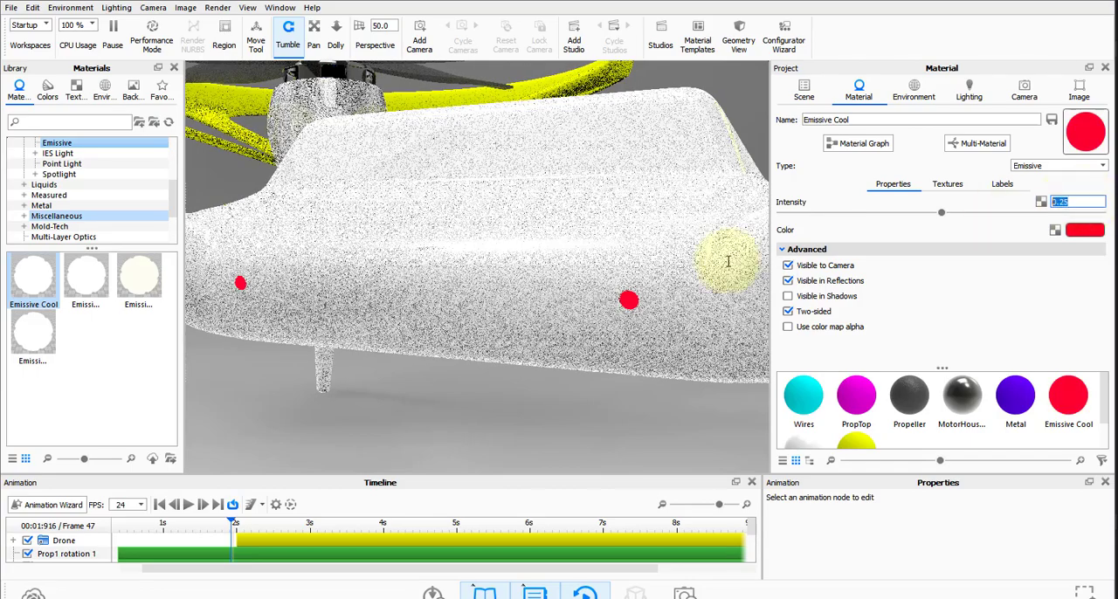
pyautogui.scroll(3, 522, 320)
pyautogui.scroll(-6, 529, 318)
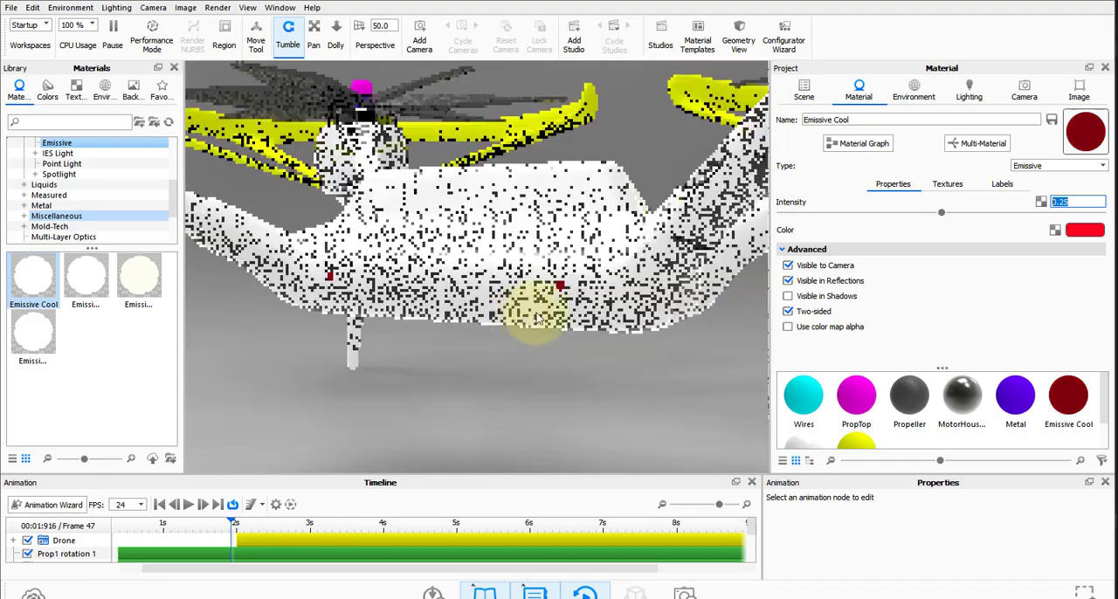
pyautogui.scroll(-5, 537, 317)
pyautogui.click(1069, 206)
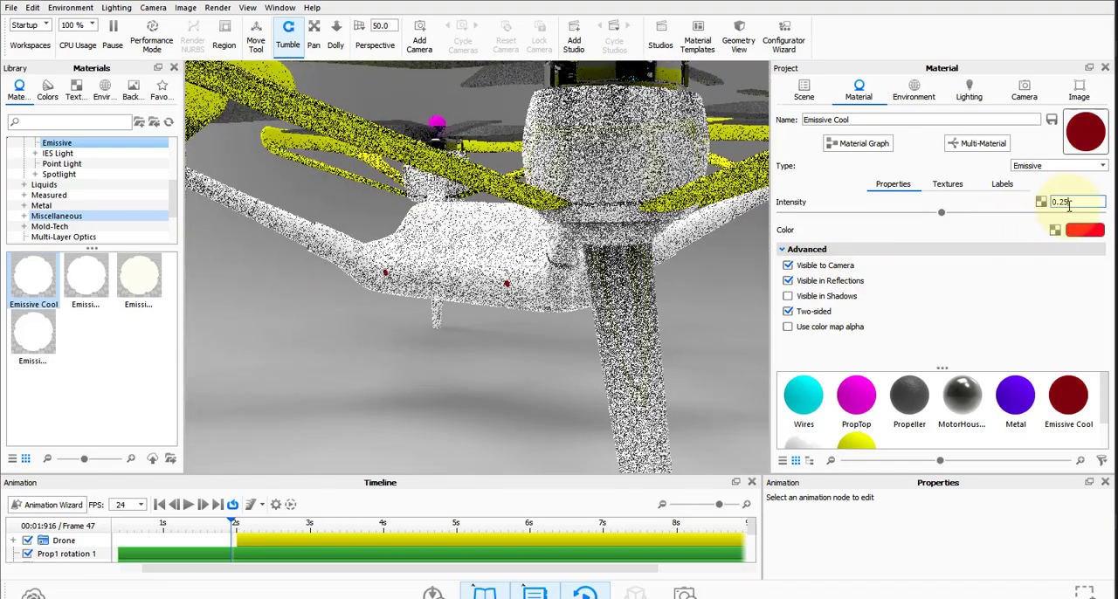
pyautogui.write('1')
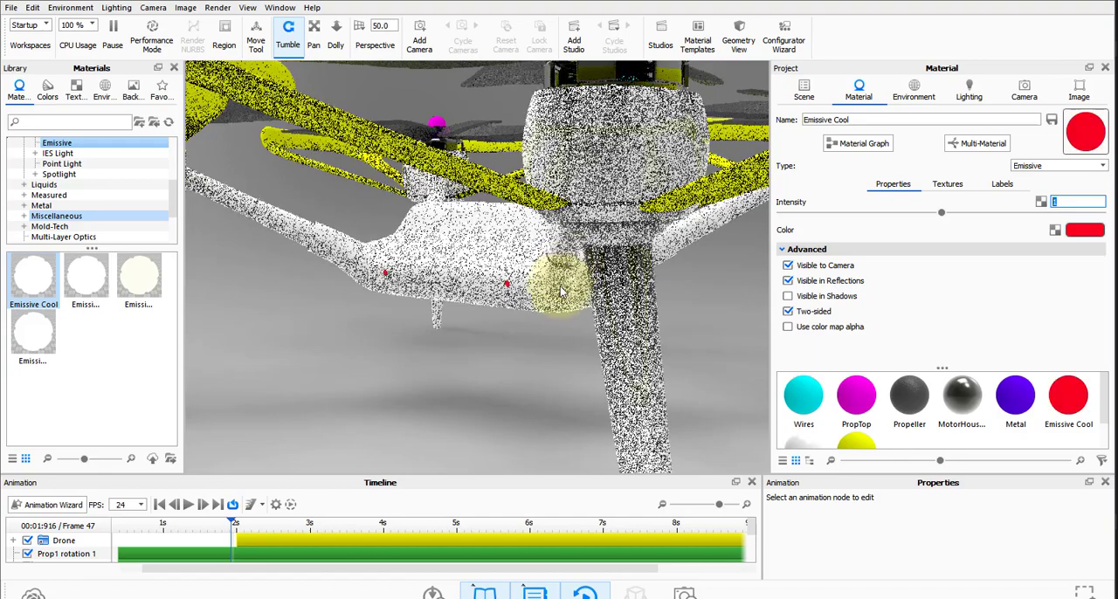
pyautogui.scroll(2, 562, 294)
pyautogui.scroll(-5, 560, 293)
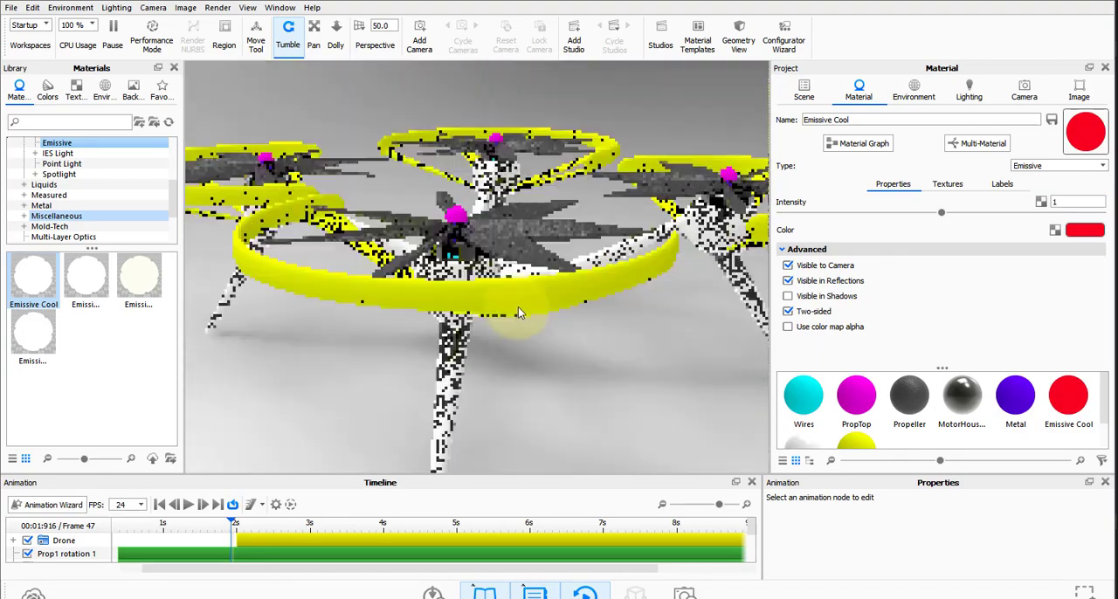
pyautogui.scroll(-5, 516, 312)
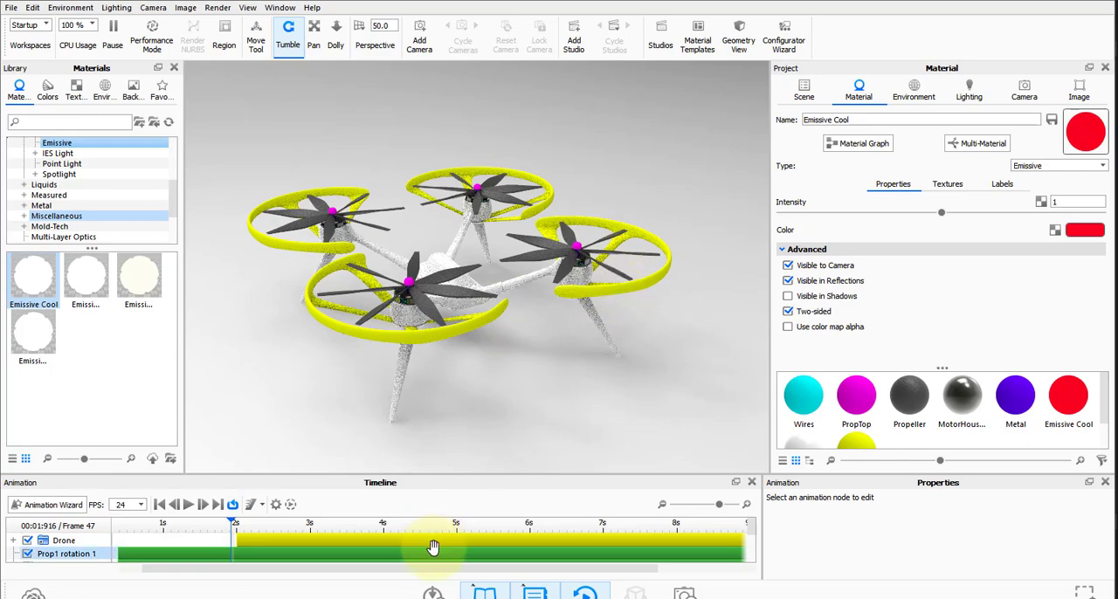
# Switch to the LabelSheet.ai document in Adobe Illustrator.
pyautogui.hotkey('alt', 'Tab')
pyautogui.press('Tab')
pyautogui.press('Tab')
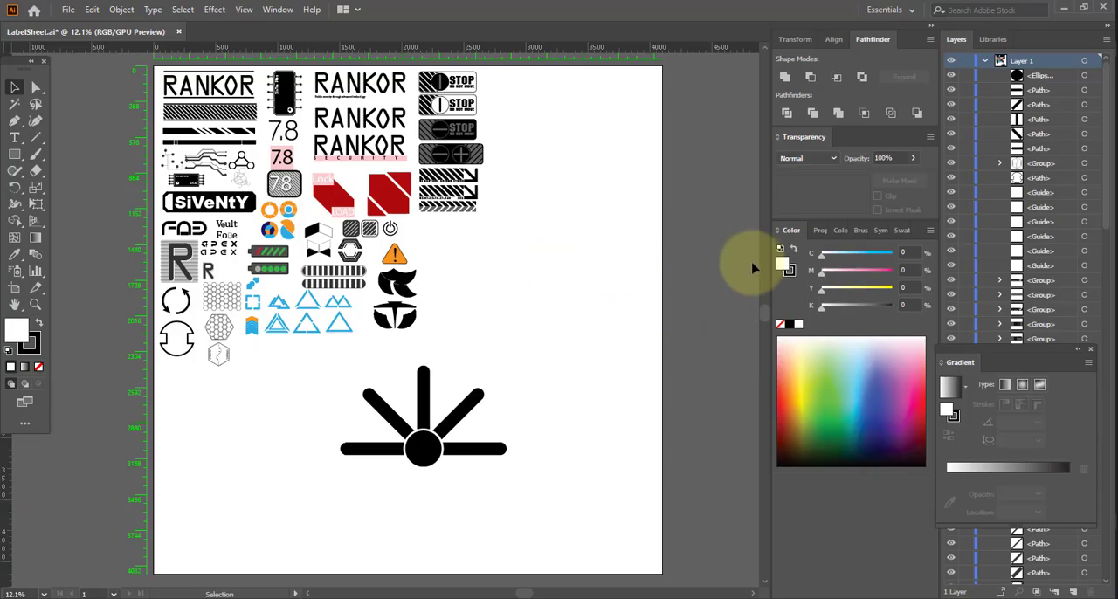
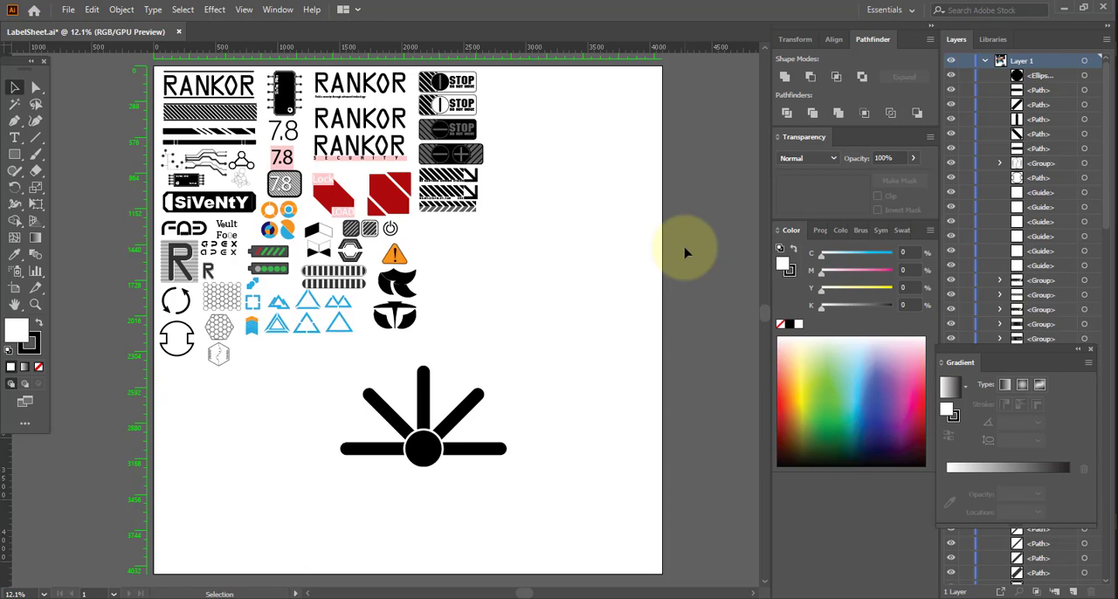
# Examine the RANKOR, hatched strip, battery, honeycomb and triangle graphics on the label sheet, checking them against the drone in KeyShot.
pyautogui.keyDown('ctrl'); pyautogui.moveTo(136, 61); pyautogui.dragTo(262, 219); pyautogui.keyUp('ctrl')
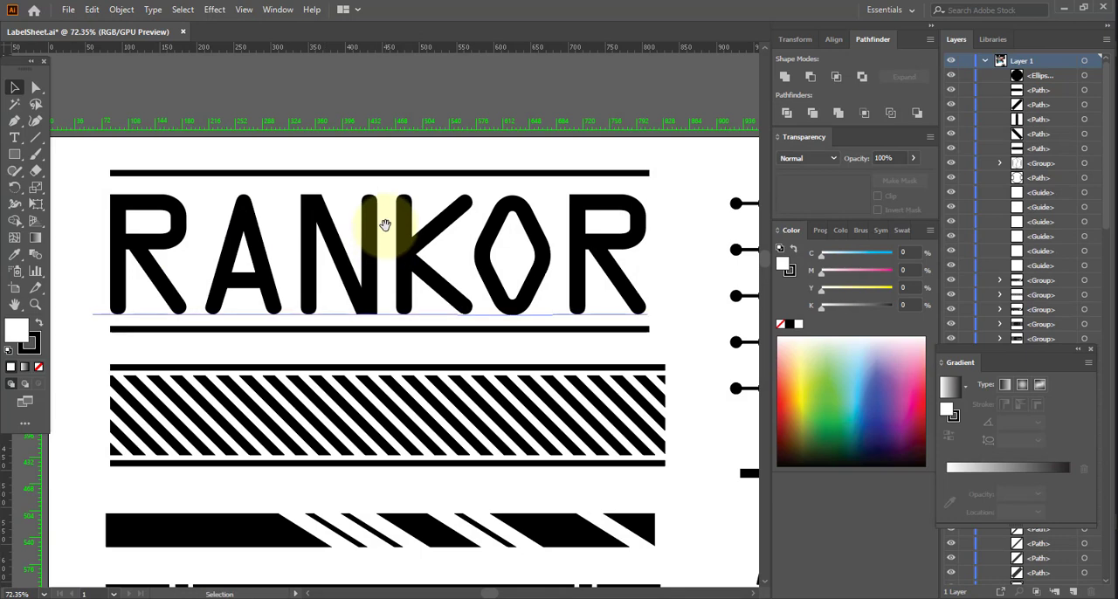
pyautogui.keyDown('ctrl'); pyautogui.moveTo(611, 287); pyautogui.dragTo(299, 197); pyautogui.keyUp('ctrl')
pyautogui.moveTo(415, 413); pyautogui.dragTo(376, 286)
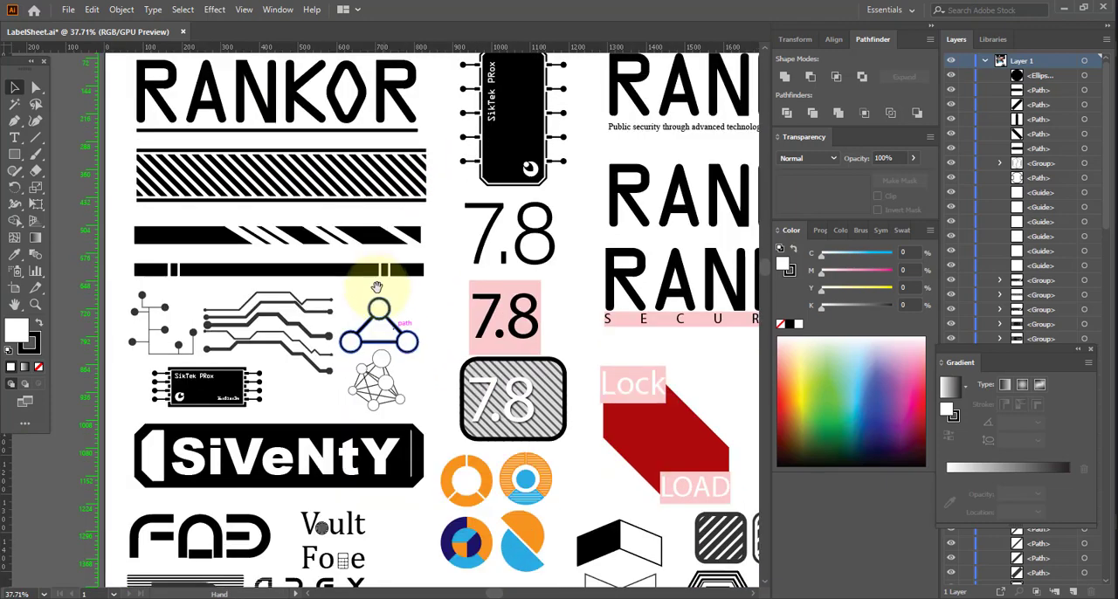
pyautogui.moveTo(452, 367); pyautogui.dragTo(415, 247)
pyautogui.moveTo(414, 351); pyautogui.dragTo(379, 197)
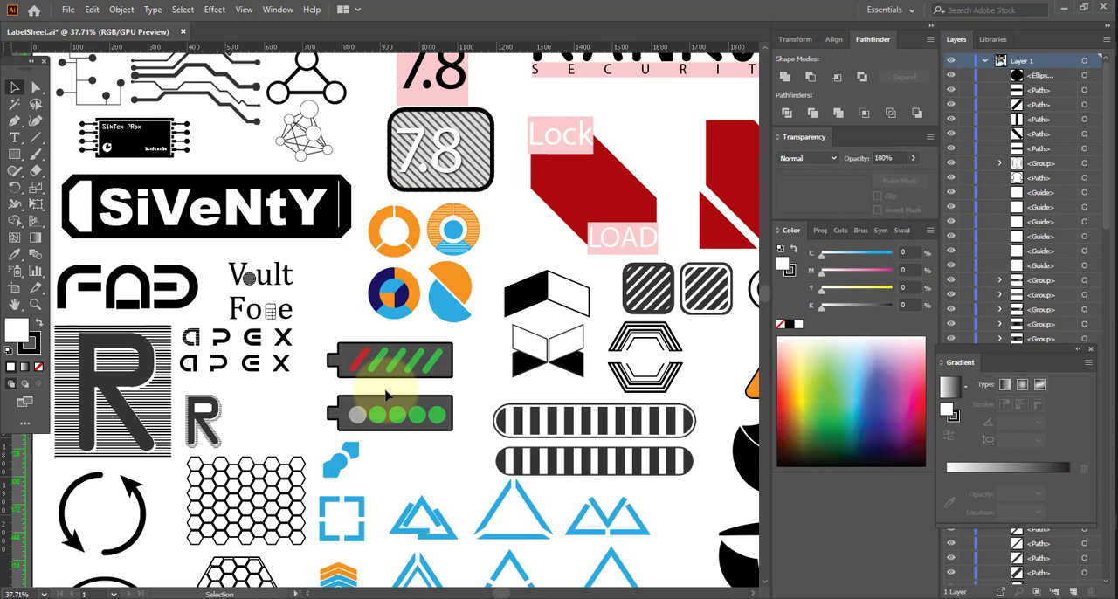
pyautogui.moveTo(354, 412); pyautogui.dragTo(392, 215)
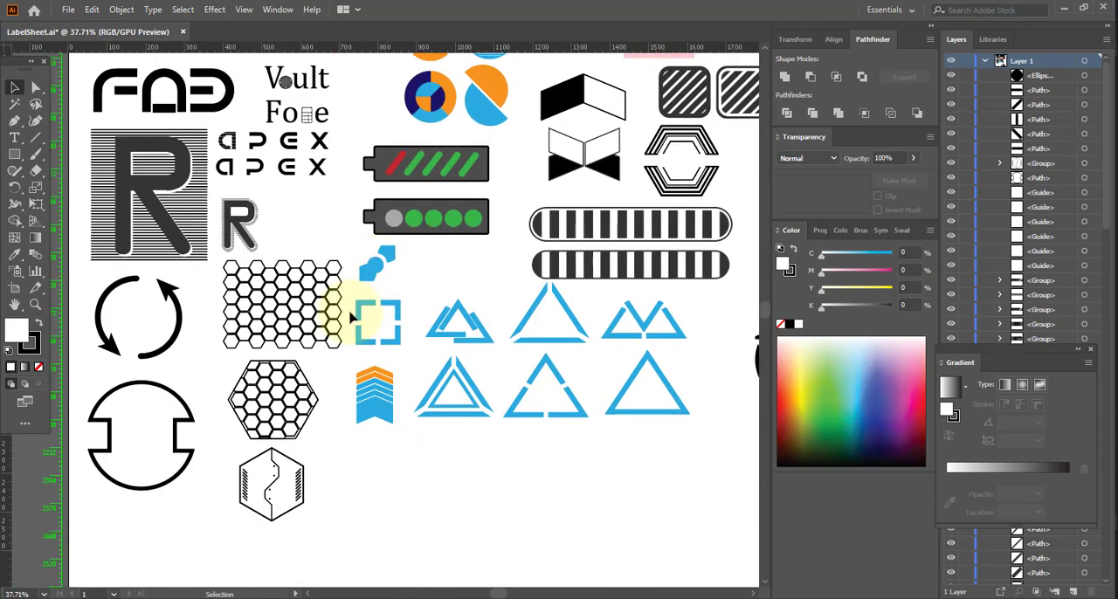
pyautogui.moveTo(463, 187); pyautogui.dragTo(458, 359)
pyautogui.moveTo(489, 128); pyautogui.dragTo(404, 264)
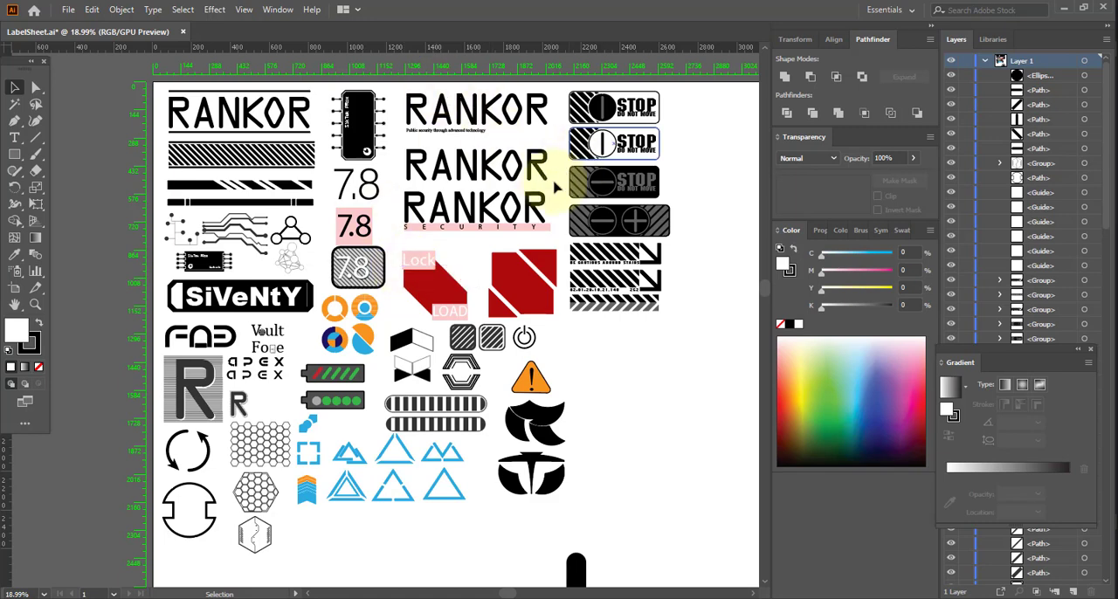
pyautogui.hotkey('alt', 'Tab')
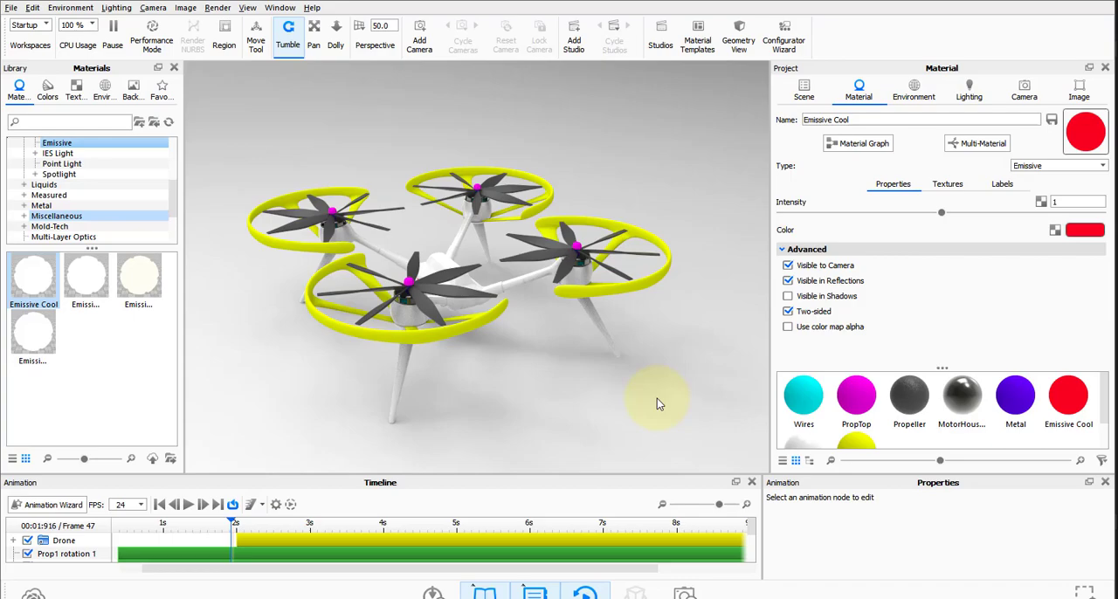
pyautogui.hotkey('alt', 'Tab')
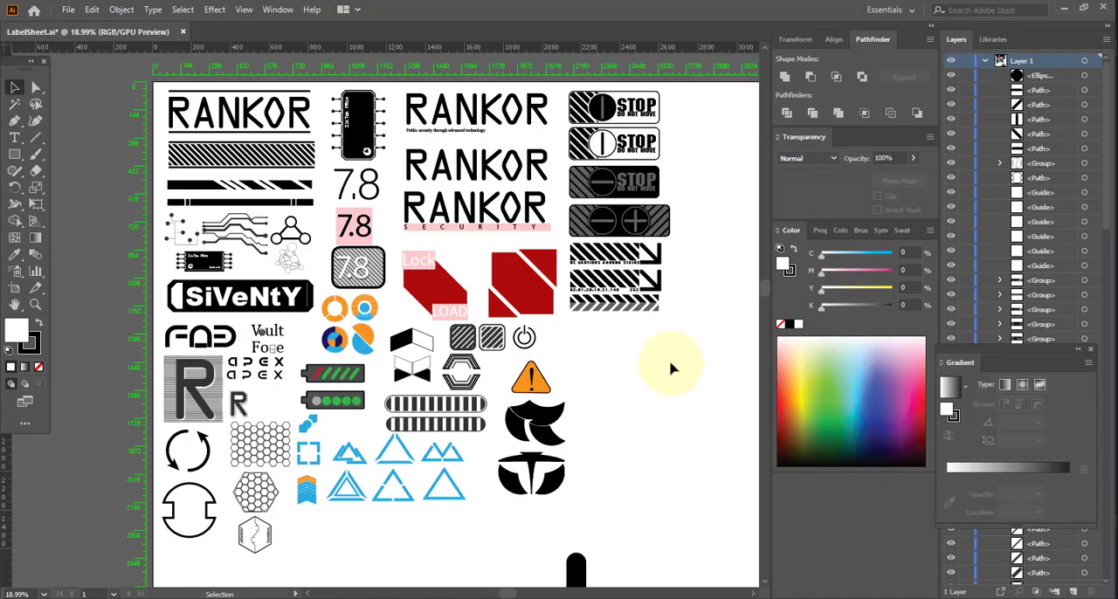
# Inspect the STOP DO NOT MOVE labels up close, select the one with the black circle, and switch to KeyShot.
pyautogui.moveTo(665, 279); pyautogui.dragTo(617, 339)
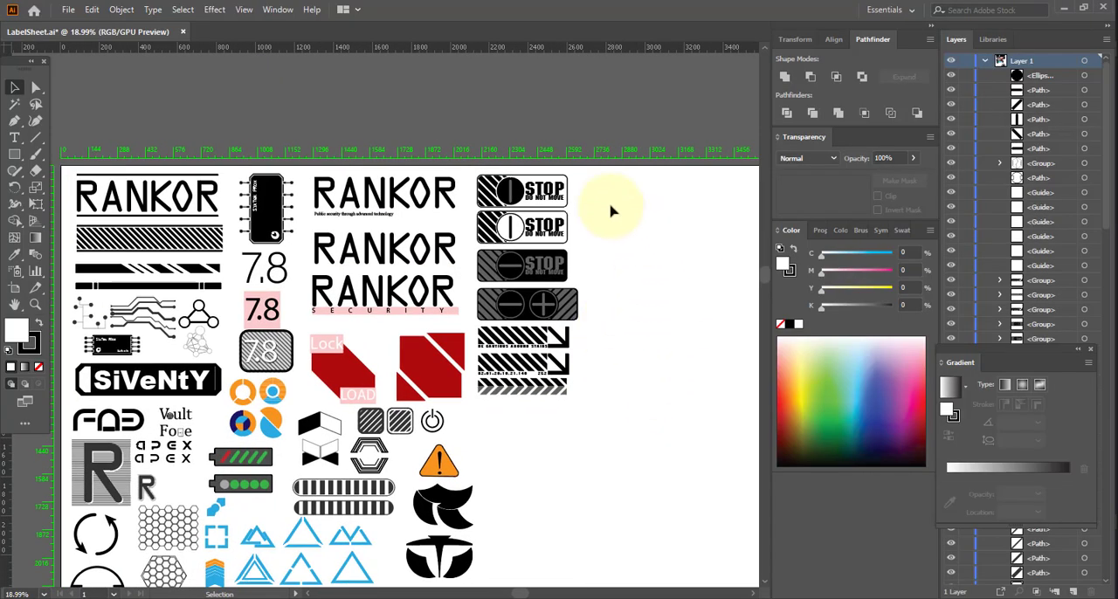
pyautogui.keyDown('ctrl'); pyautogui.moveTo(512, 218); pyautogui.dragTo(666, 274); pyautogui.keyUp('ctrl')
pyautogui.moveTo(648, 265); pyautogui.dragTo(677, 305)
pyautogui.moveTo(598, 121); pyautogui.dragTo(201, 252)
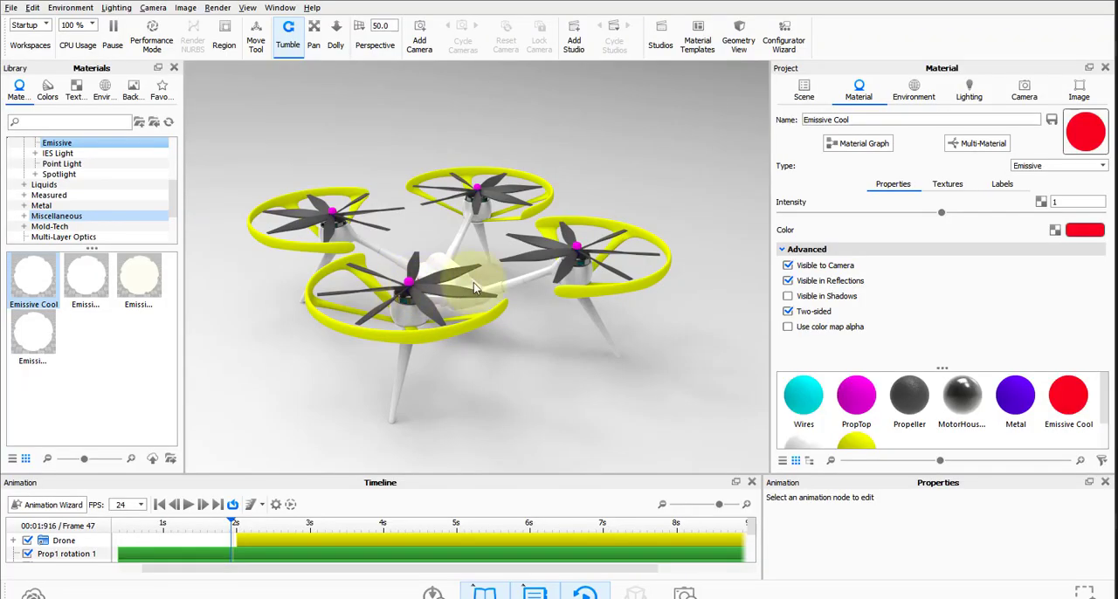
pyautogui.moveTo(470, 297); pyautogui.dragTo(387, 317)
pyautogui.scroll(5, 511, 292)
pyautogui.hotkey('alt', 'Tab')
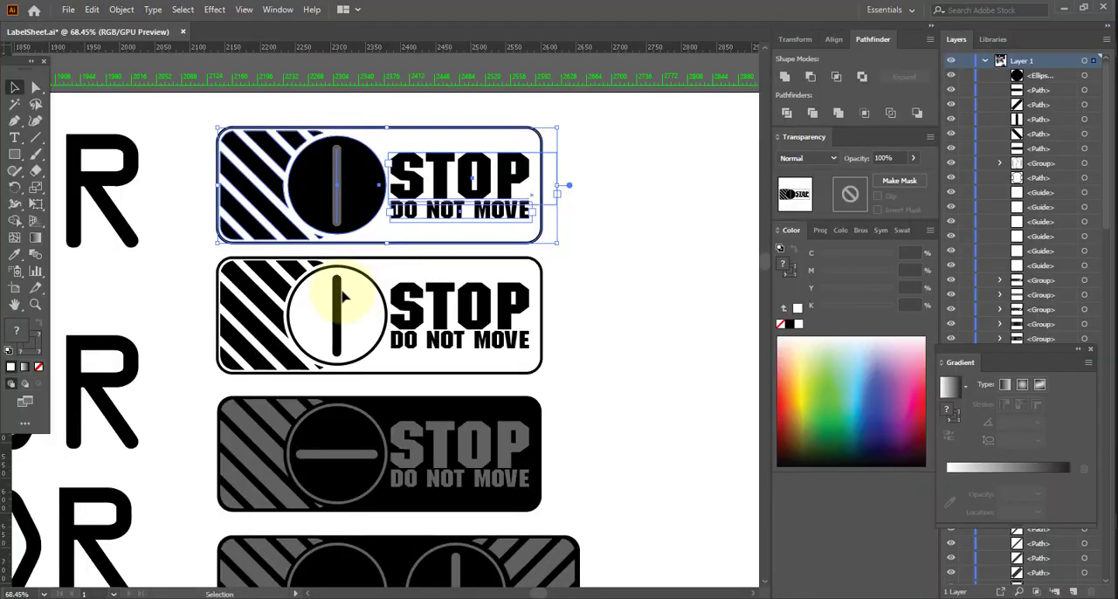
# Examine the side and underside of the drone body from several angles for places to put labels.
pyautogui.scroll(-1, 188, 318)
pyautogui.moveTo(190, 319); pyautogui.dragTo(614, 310)
pyautogui.moveTo(392, 335); pyautogui.dragTo(541, 381)
pyautogui.keyDown('ctrl'); pyautogui.moveTo(472, 322); pyautogui.dragTo(257, 342); pyautogui.keyUp('ctrl')
pyautogui.moveTo(506, 316); pyautogui.dragTo(607, 304)
pyautogui.moveTo(425, 415); pyautogui.dragTo(589, 415)
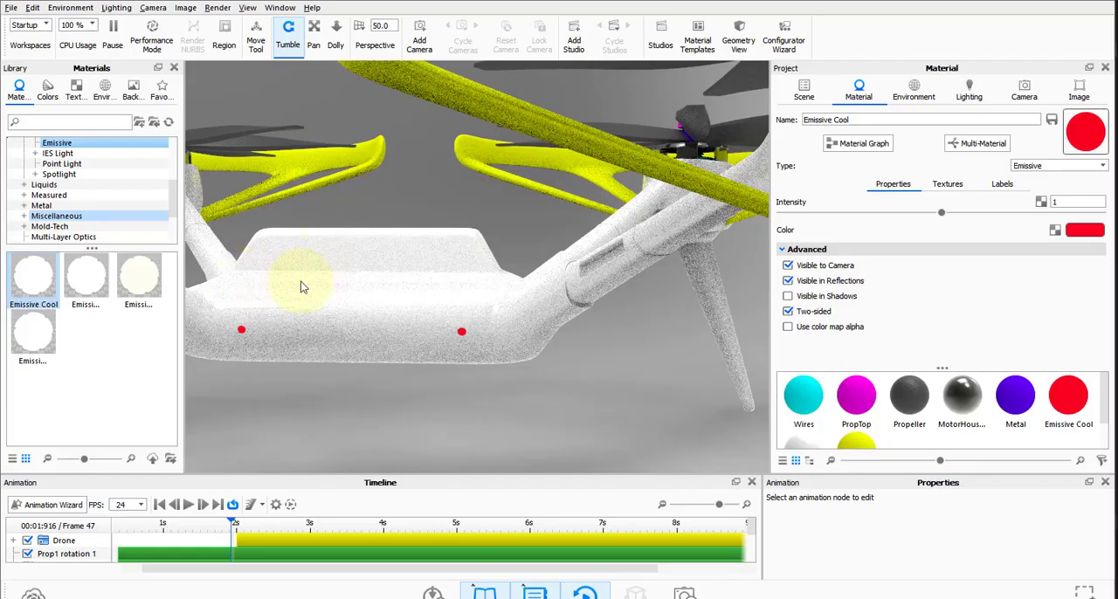
pyautogui.moveTo(299, 282); pyautogui.dragTo(399, 275)
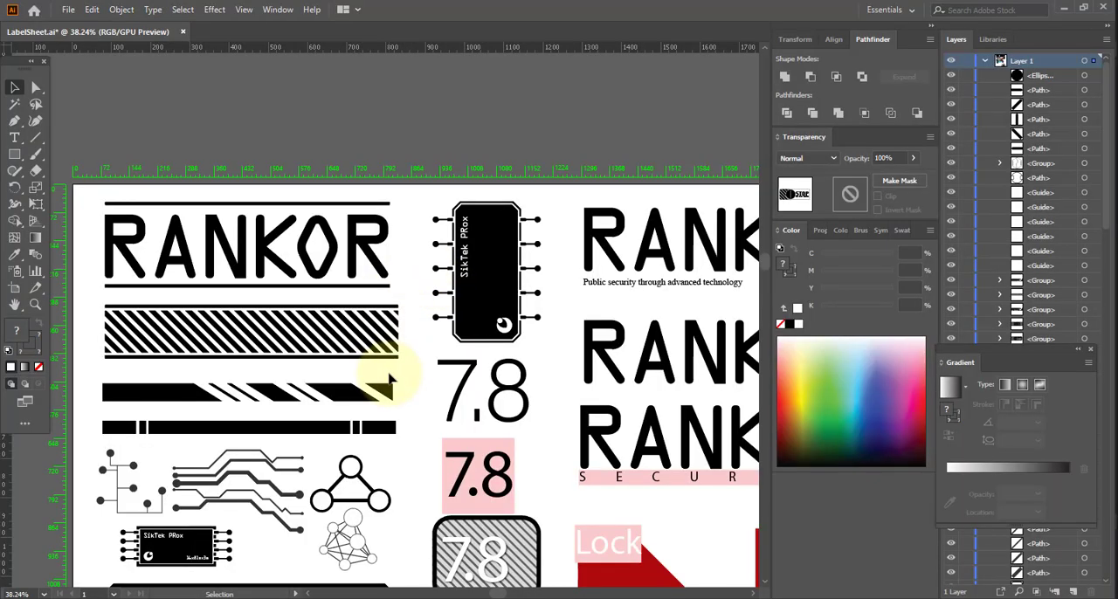
# Look over the logo and battery graphics in LabelSheet.ai and compare them with the drone body's side in KeyShot.
pyautogui.scroll(-2, 387, 369)
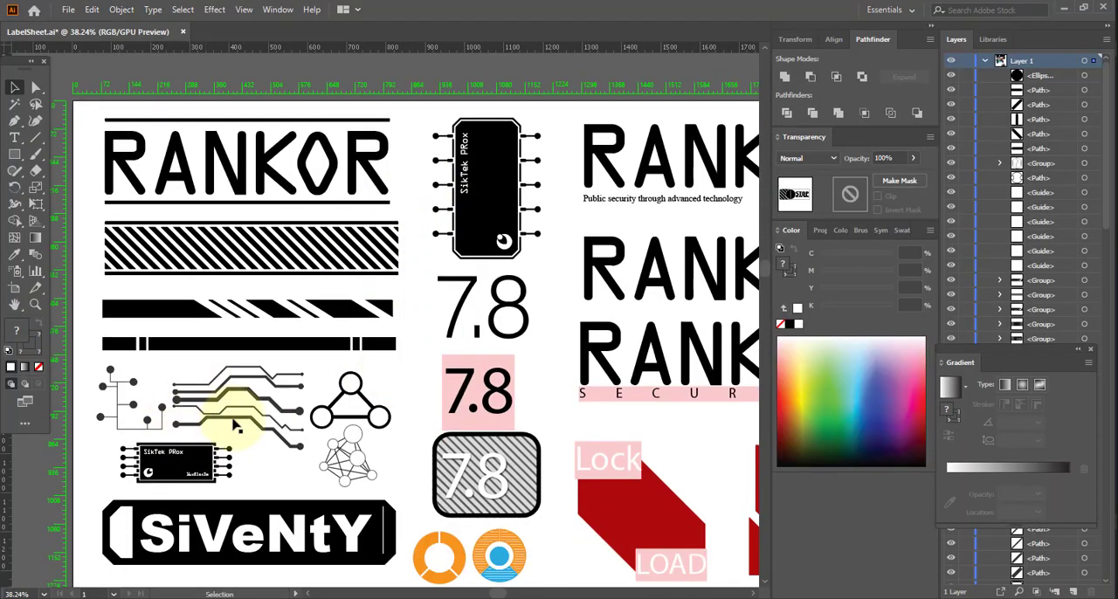
pyautogui.scroll(-5, 225, 415)
pyautogui.scroll(-6, 274, 420)
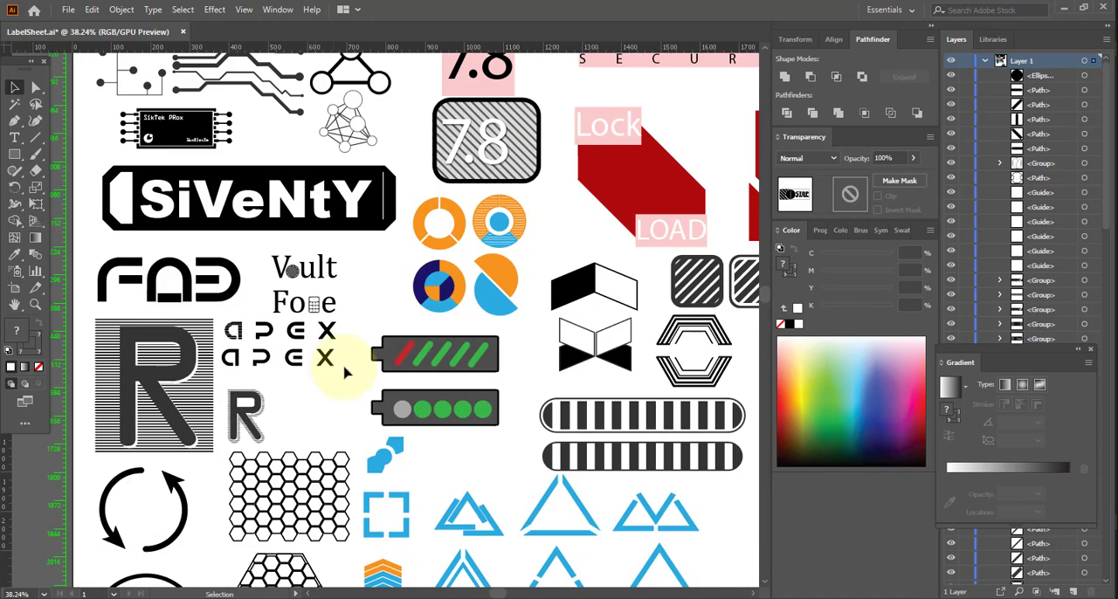
pyautogui.hotkey('alt', 'Tab')
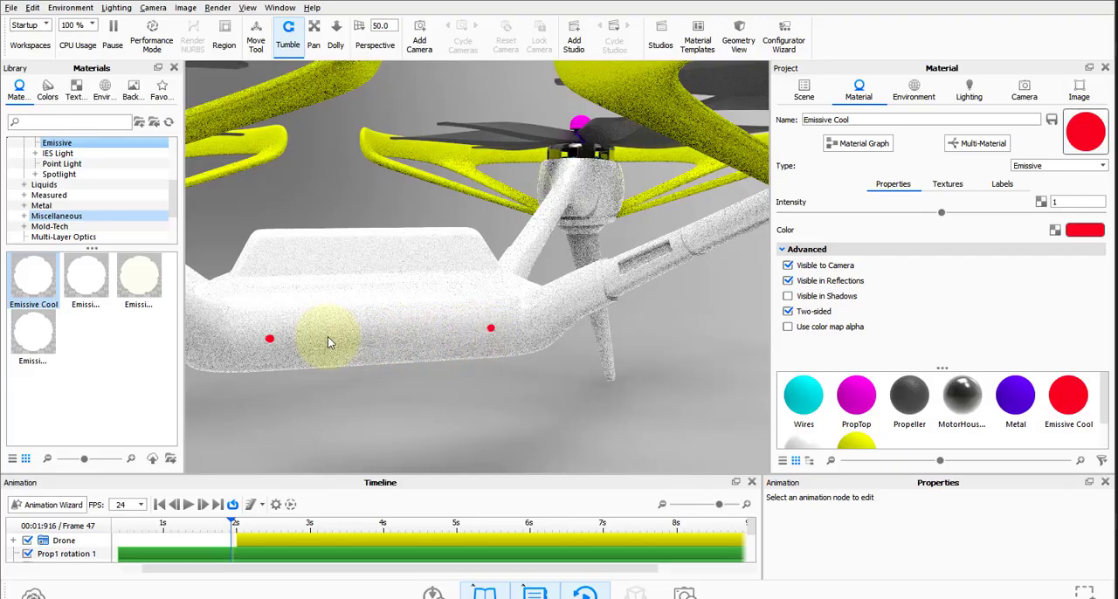
pyautogui.moveTo(327, 341); pyautogui.dragTo(516, 303)
# Return to the label sheet in Illustrator, view the whole artboard, and deselect the STOP label.
pyautogui.hotkey('alt', 'Tab')
pyautogui.scroll(-2, 612, 301)
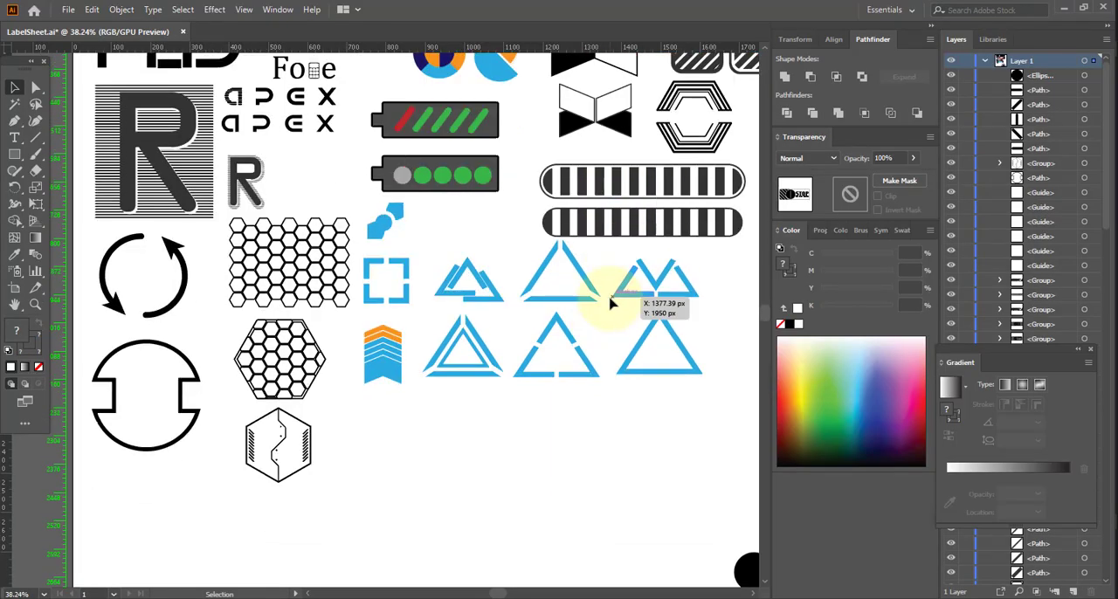
pyautogui.scroll(3, 611, 301)
pyautogui.keyDown('alt'); pyautogui.scroll(-5, 611, 301); pyautogui.keyUp('alt')
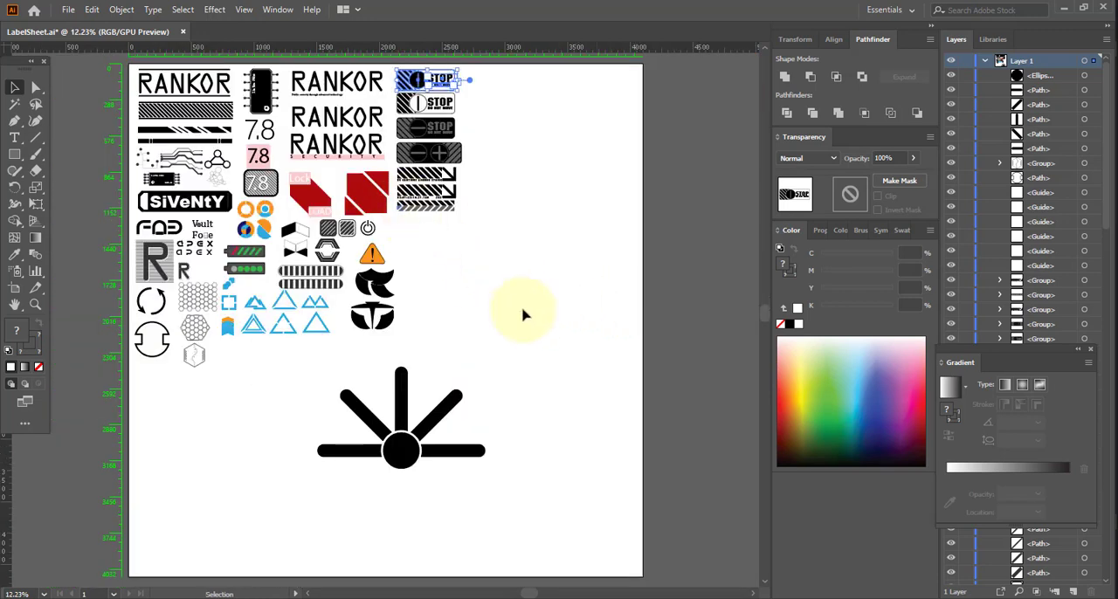
pyautogui.moveTo(523, 349); pyautogui.dragTo(60, 52)
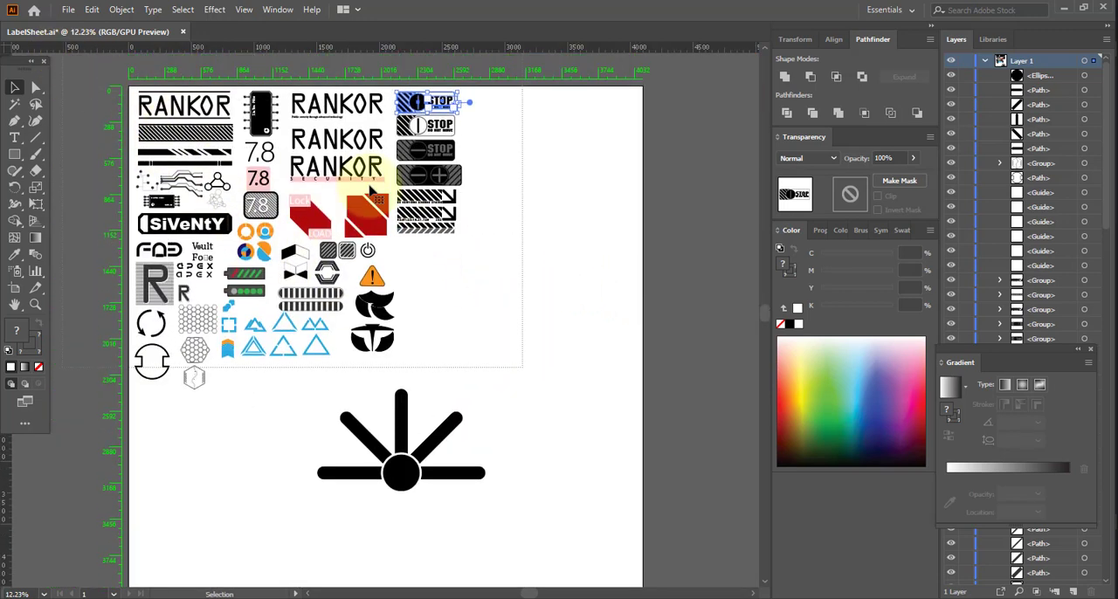
pyautogui.click(610, 387)
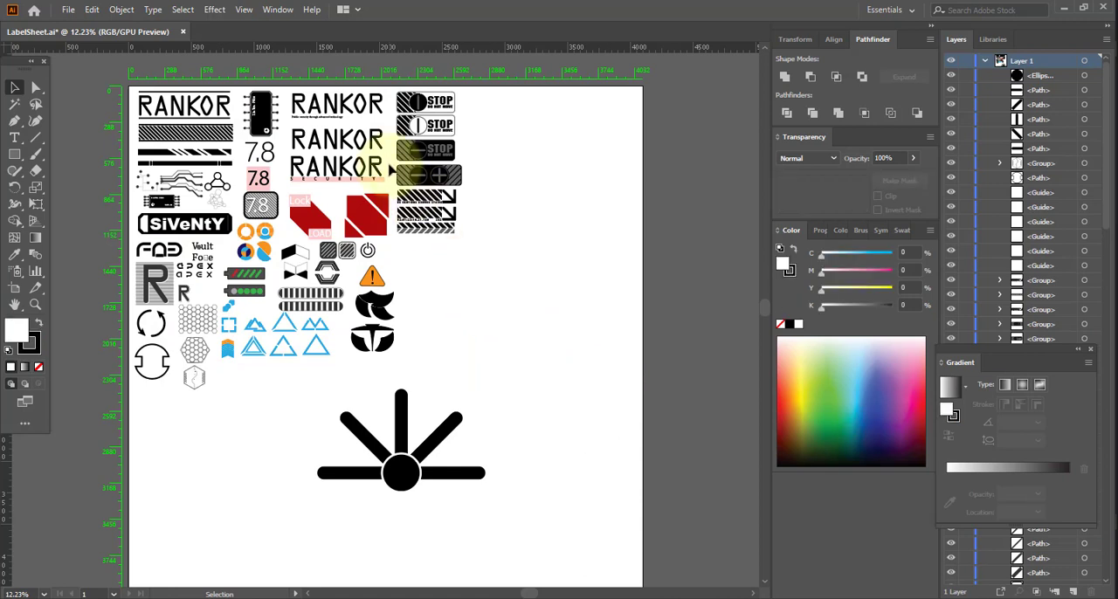
pyautogui.click(67, 9)
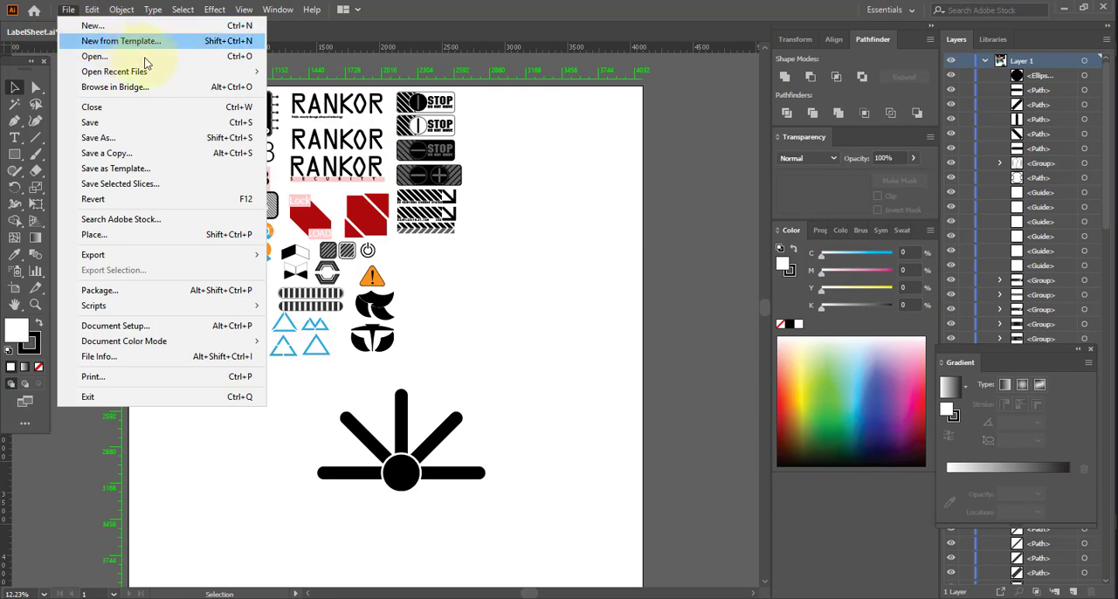
pyautogui.moveTo(184, 74)
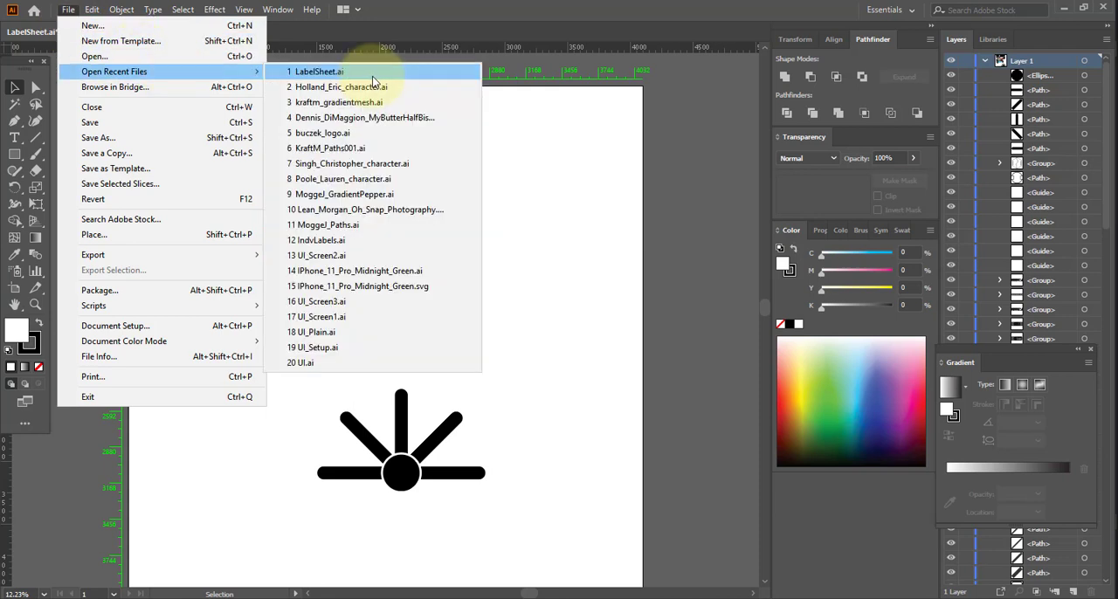
pyautogui.click(576, 210)
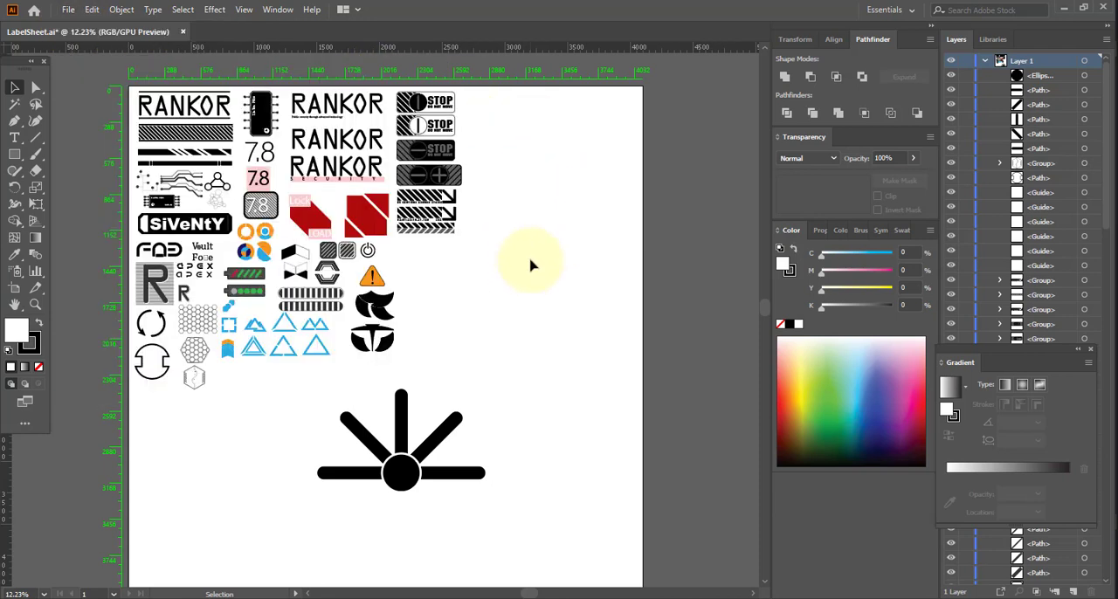
pyautogui.click(68, 10)
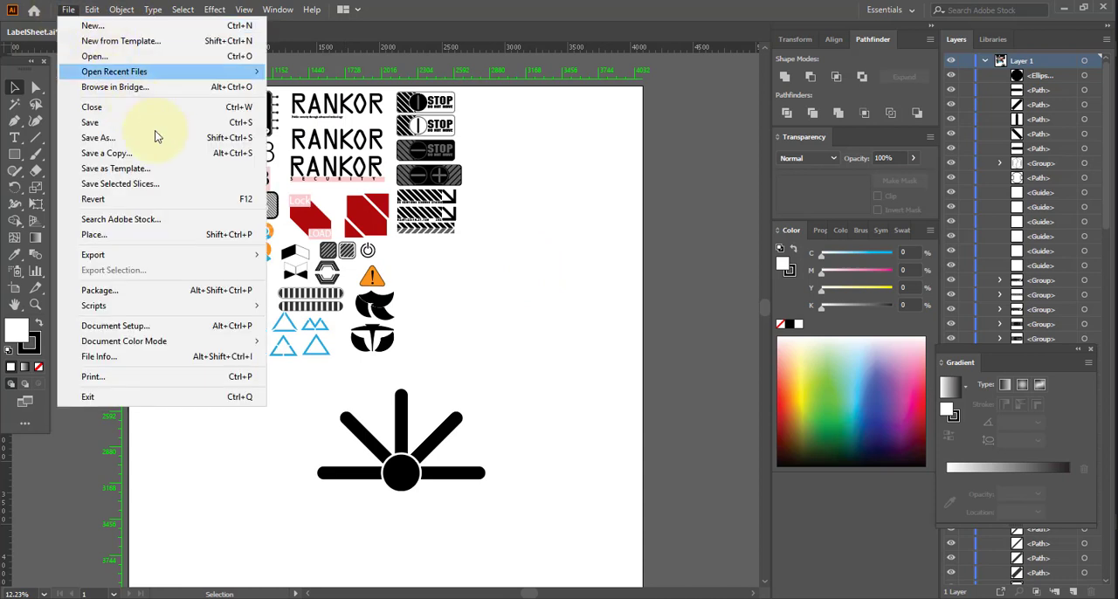
pyautogui.moveTo(92, 10)
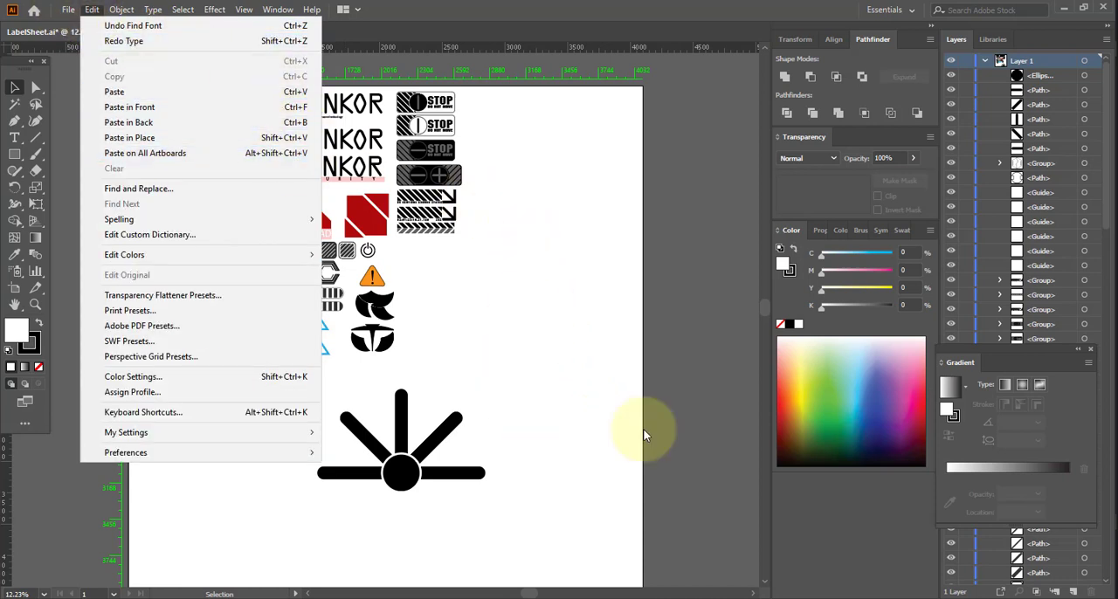
pyautogui.click(611, 365)
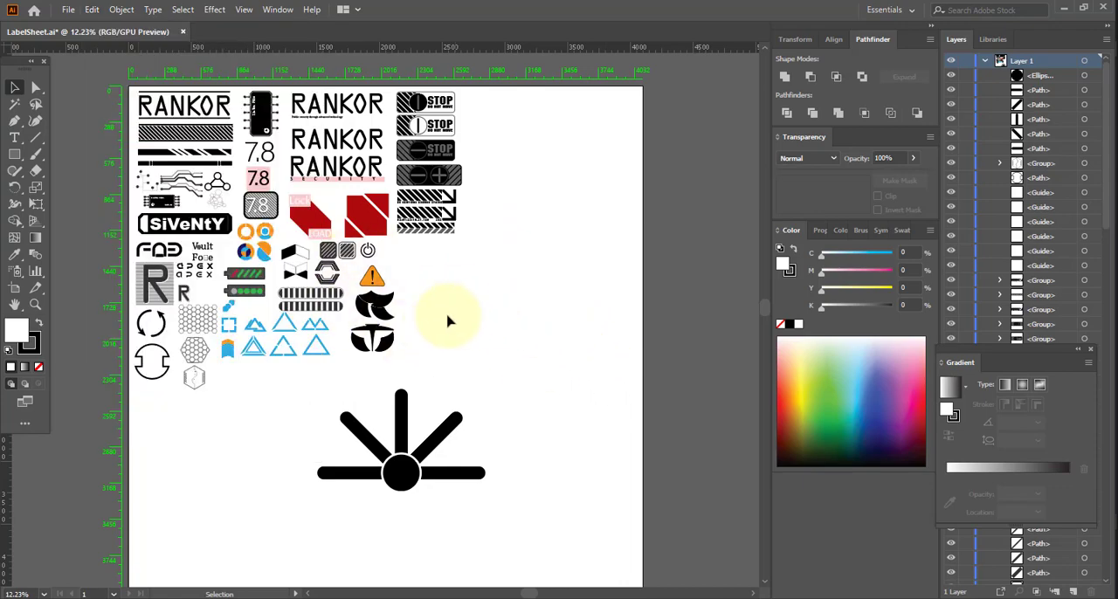
# Examine the warning triangle, honeycomb, 7.8, Lock/LOAD and SiVeNtY labels up close across the sheet.
pyautogui.moveTo(335, 269); pyautogui.dragTo(547, 406)
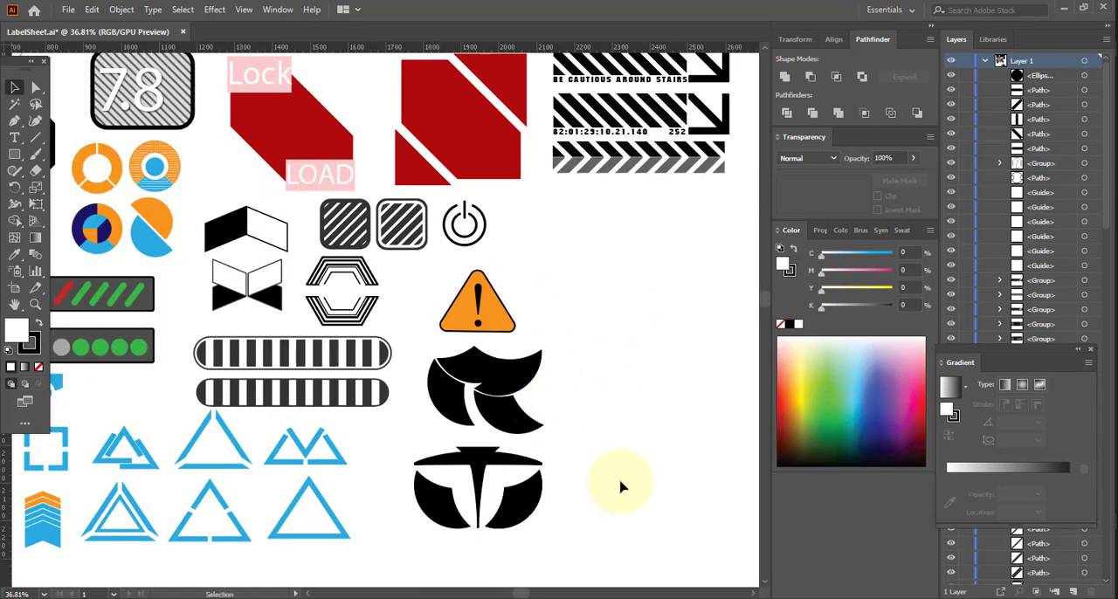
pyautogui.press('space')
pyautogui.moveTo(352, 406); pyautogui.dragTo(474, 407)
pyautogui.moveTo(207, 420)
pyautogui.mouseDown()
pyautogui.moveTo(420, 410)
pyautogui.moveTo(551, 266)
pyautogui.mouseUp()
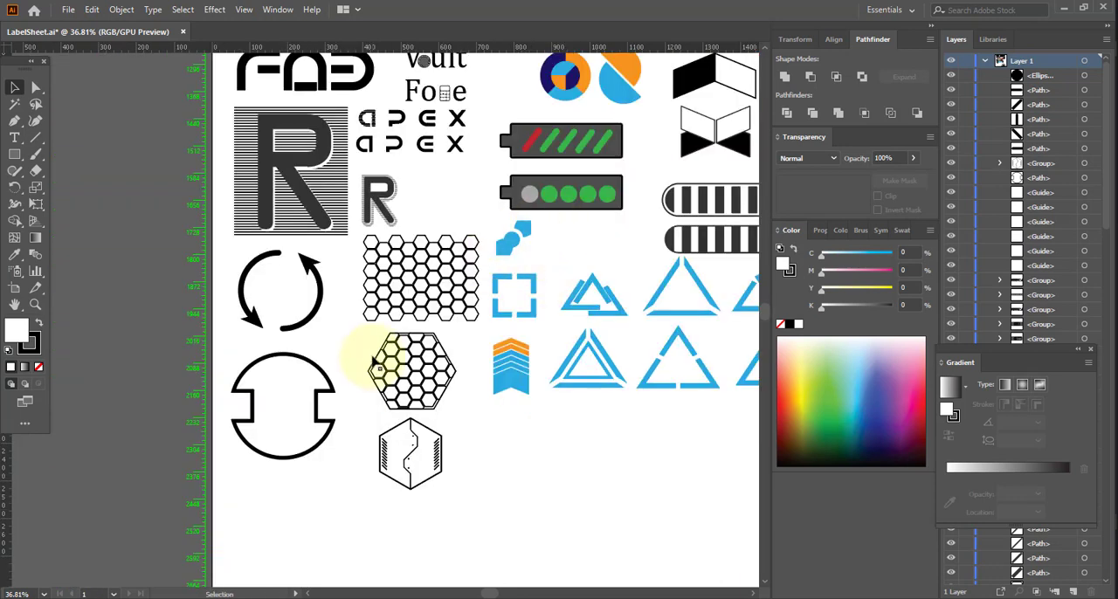
pyautogui.press('space')
pyautogui.moveTo(514, 248); pyautogui.dragTo(429, 361)
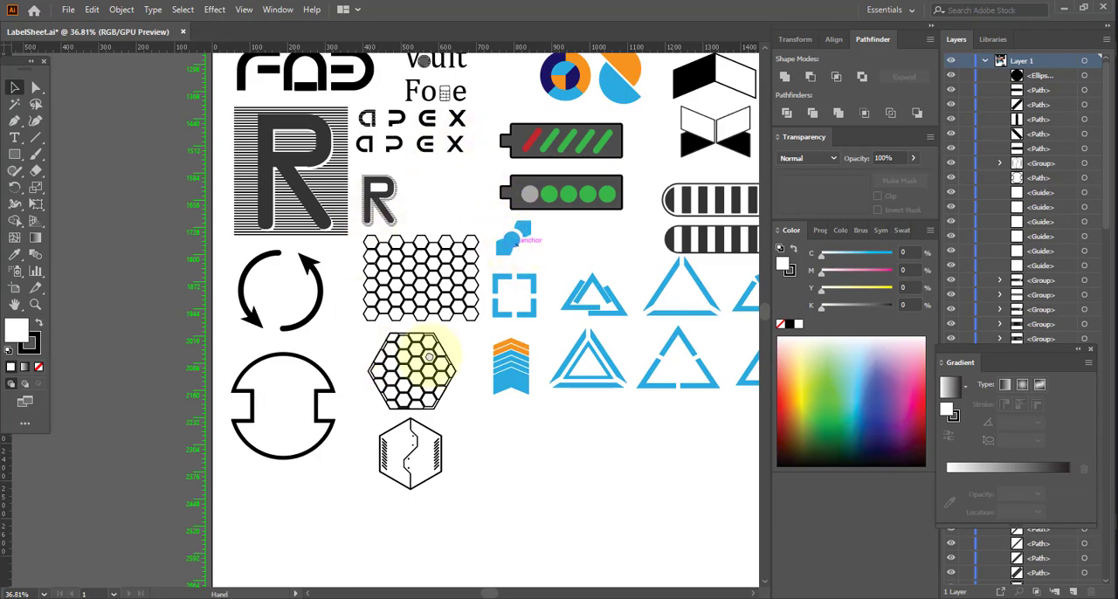
pyautogui.moveTo(488, 234); pyautogui.dragTo(412, 335)
pyautogui.moveTo(450, 231)
pyautogui.mouseDown()
pyautogui.moveTo(429, 408)
pyautogui.moveTo(354, 486)
pyautogui.mouseUp()
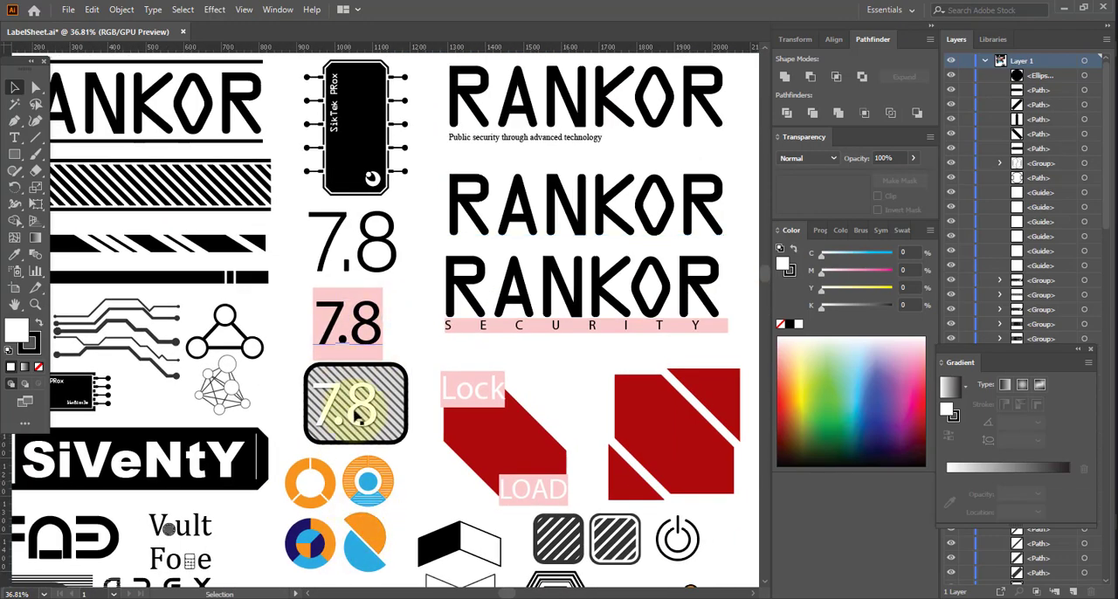
pyautogui.press('space')
pyautogui.moveTo(344, 399); pyautogui.dragTo(568, 434)
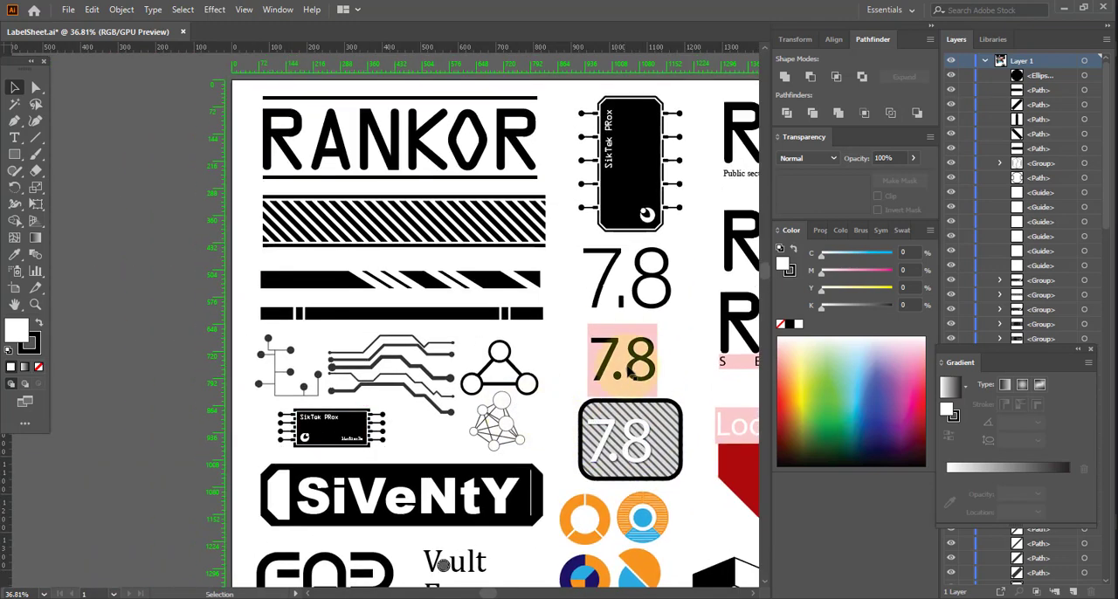
pyautogui.press('space')
pyautogui.moveTo(422, 326); pyautogui.dragTo(224, 404)
pyautogui.moveTo(501, 379); pyautogui.dragTo(219, 395)
# Switch to KeyShot and frame the whole drone in view.
pyautogui.hotkey('alt', 'Tab')
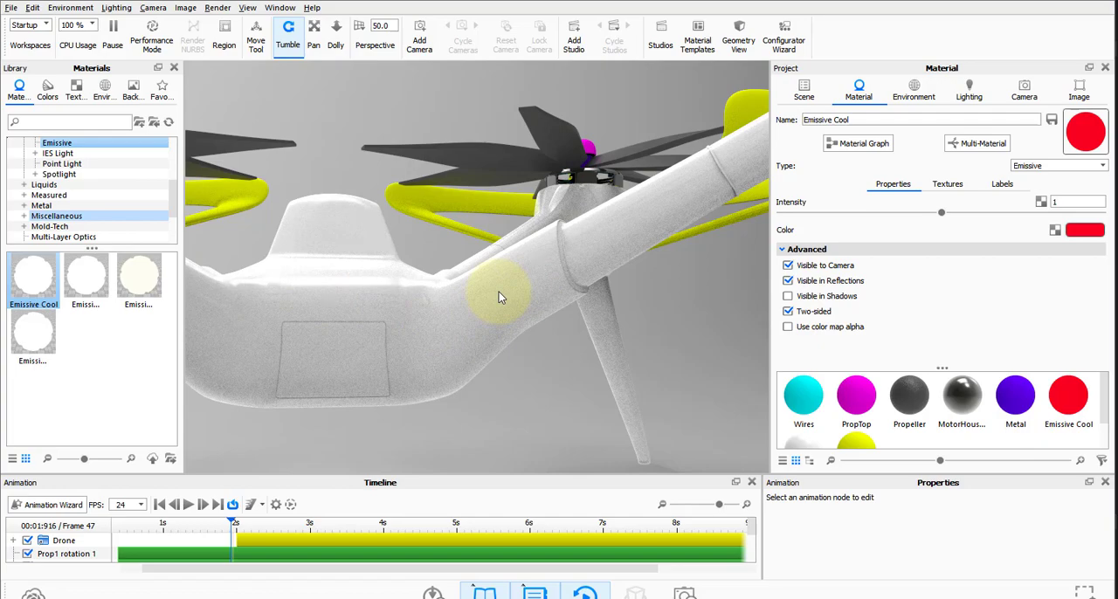
pyautogui.scroll(-10, 499, 291)
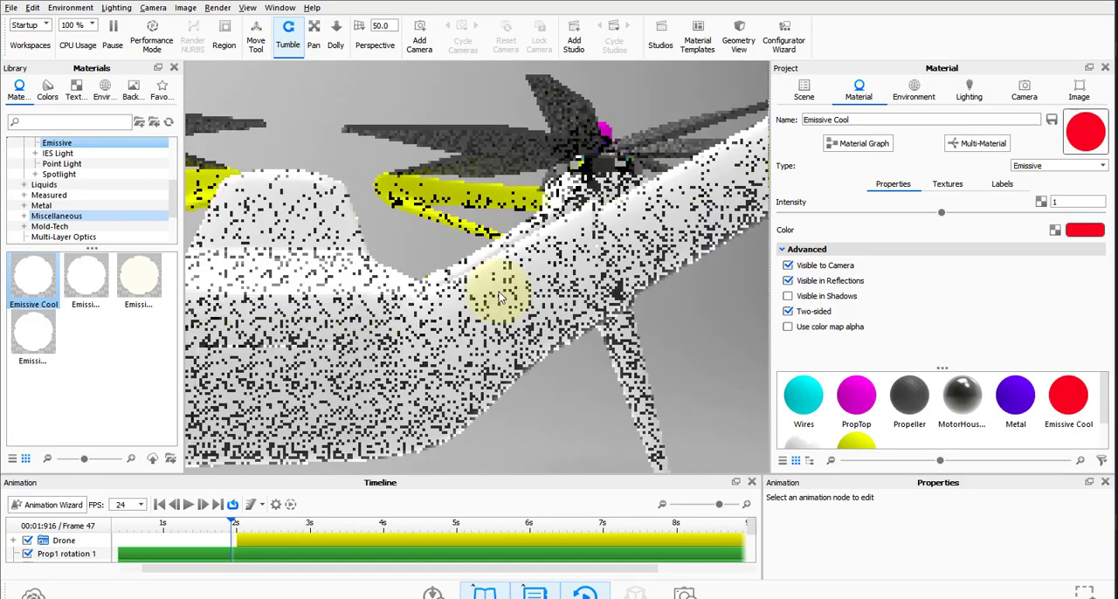
pyautogui.moveTo(402, 187); pyautogui.dragTo(481, 217)
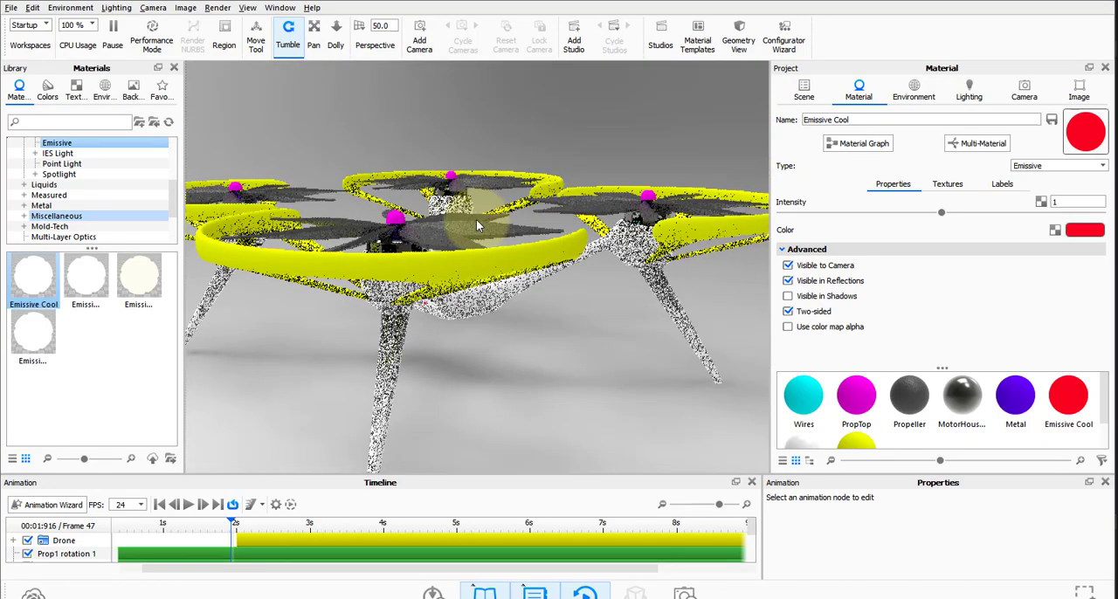
# Save the scene as a plain BIP file instead of a package, browsing to the drone project's scenes folder under 2510.
pyautogui.hotkey('ctrl', 's')
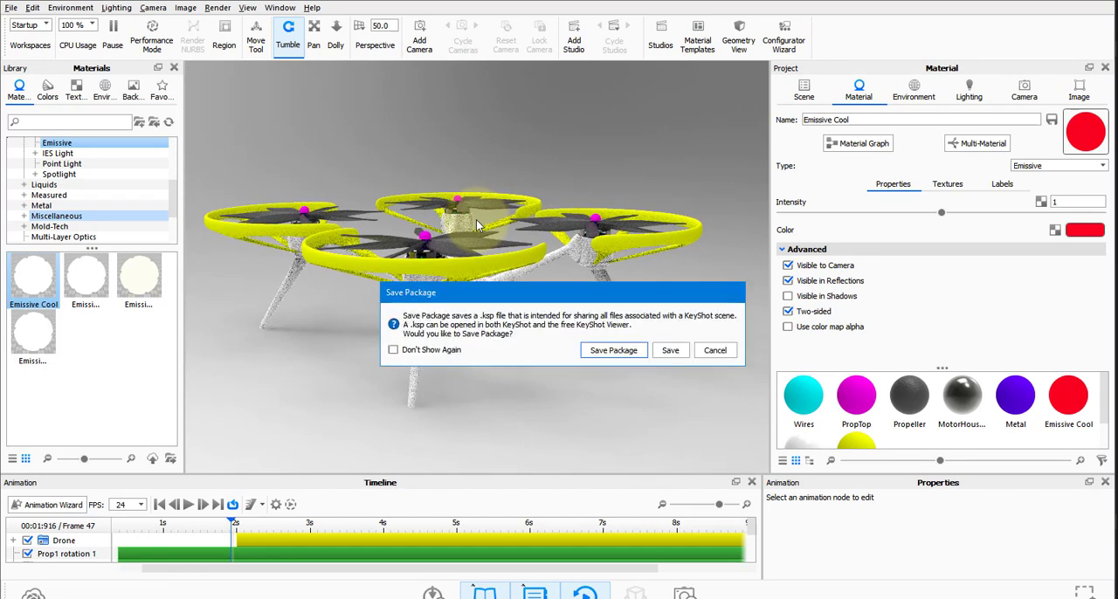
pyautogui.click(676, 356)
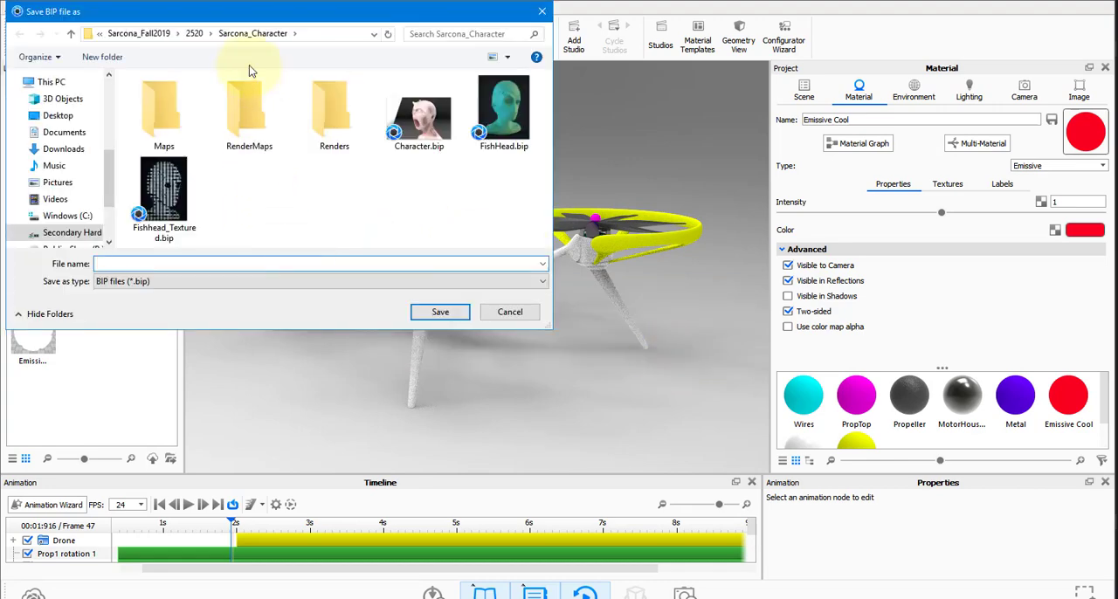
pyautogui.click(145, 37)
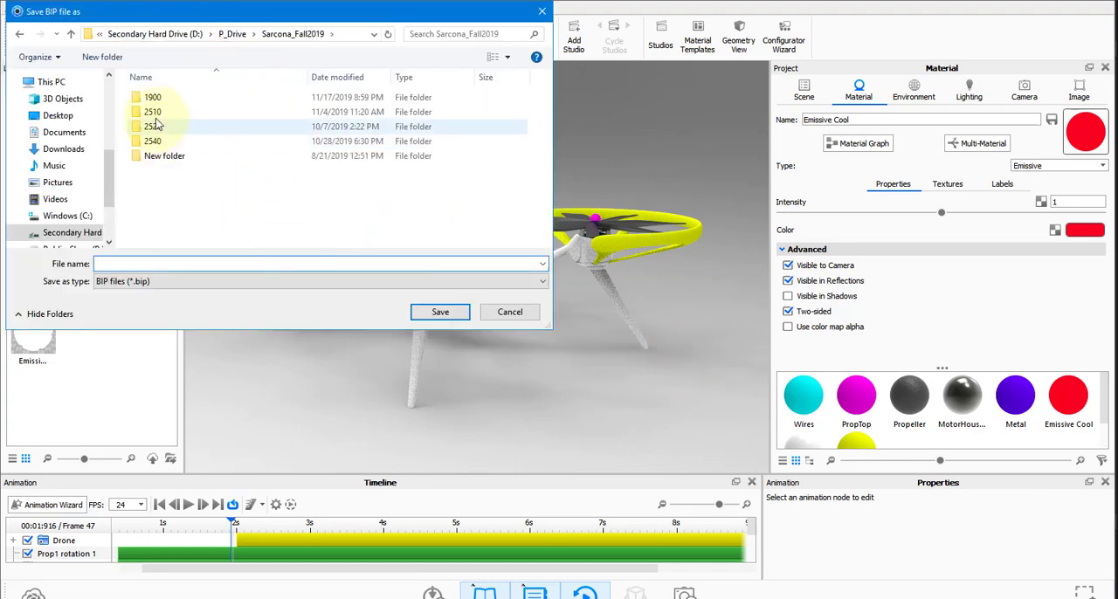
pyautogui.click(192, 116)
pyautogui.doubleClick(192, 114)
pyautogui.doubleClick(194, 112)
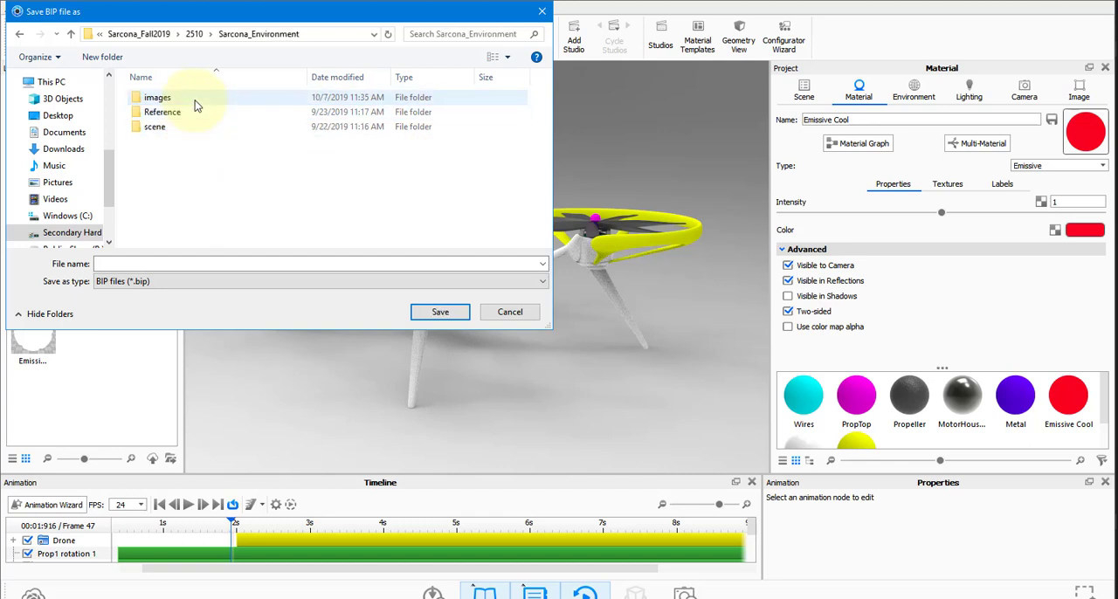
pyautogui.hotkey('alt', 'Left')
pyautogui.doubleClick(195, 101)
pyautogui.doubleClick(182, 127)
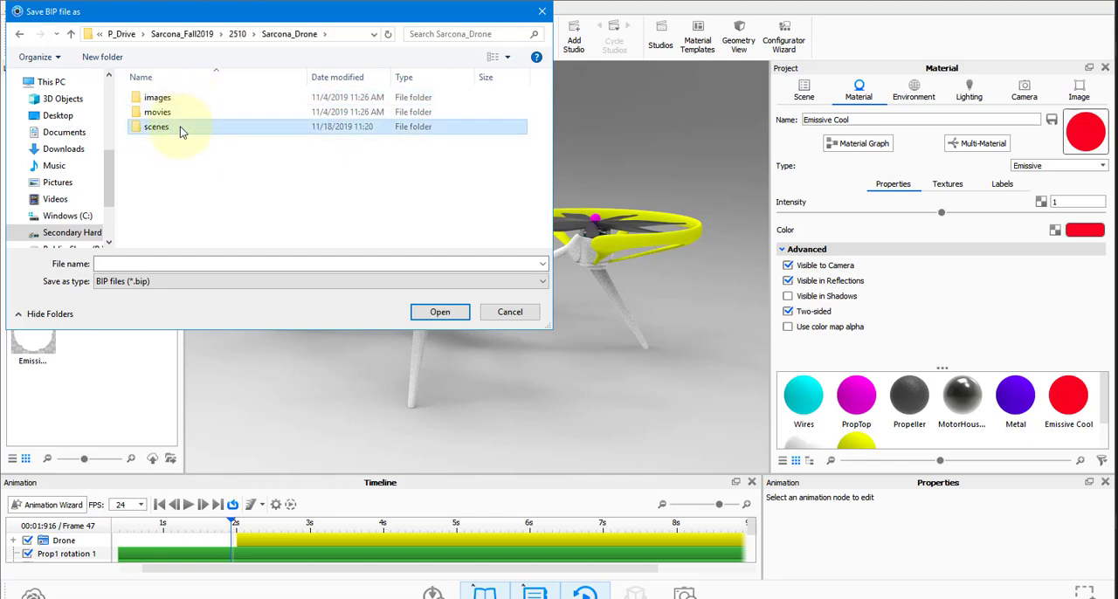
# Name the BIP file with the author's surname followed by the drone's name, and save it in the scenes folder.
pyautogui.click(179, 263)
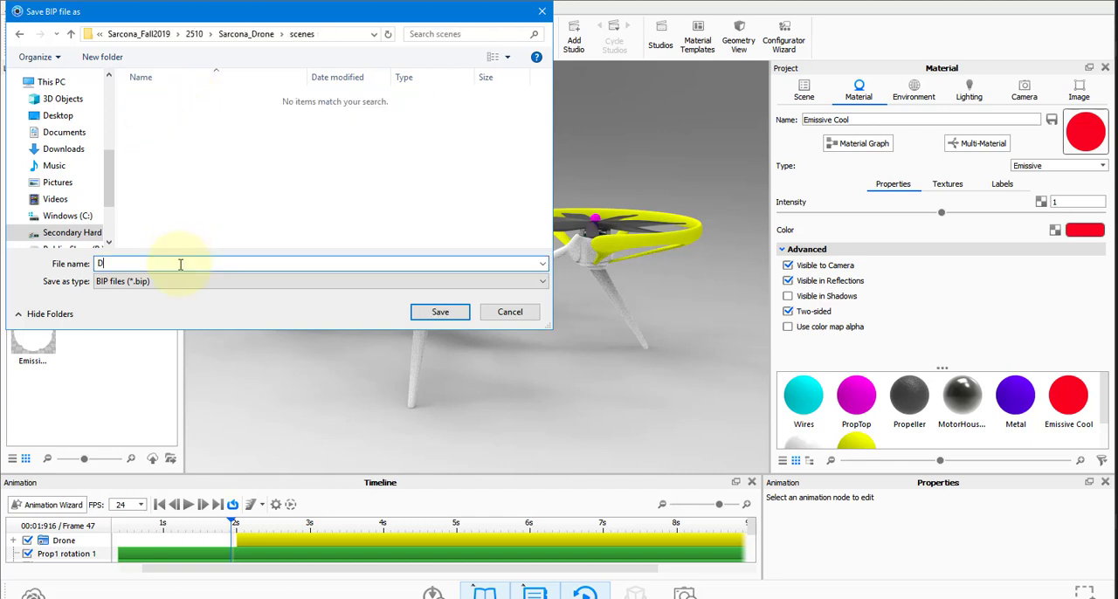
pyautogui.press('BackSpace')
pyautogui.write('SarconaDroneKeysho')
pyautogui.press('Return')
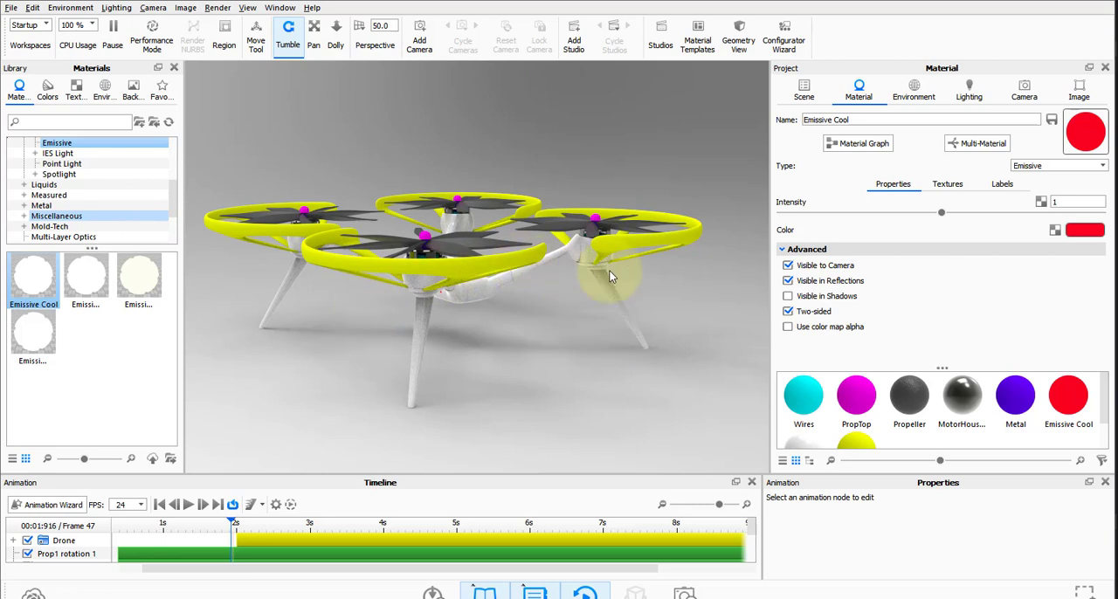